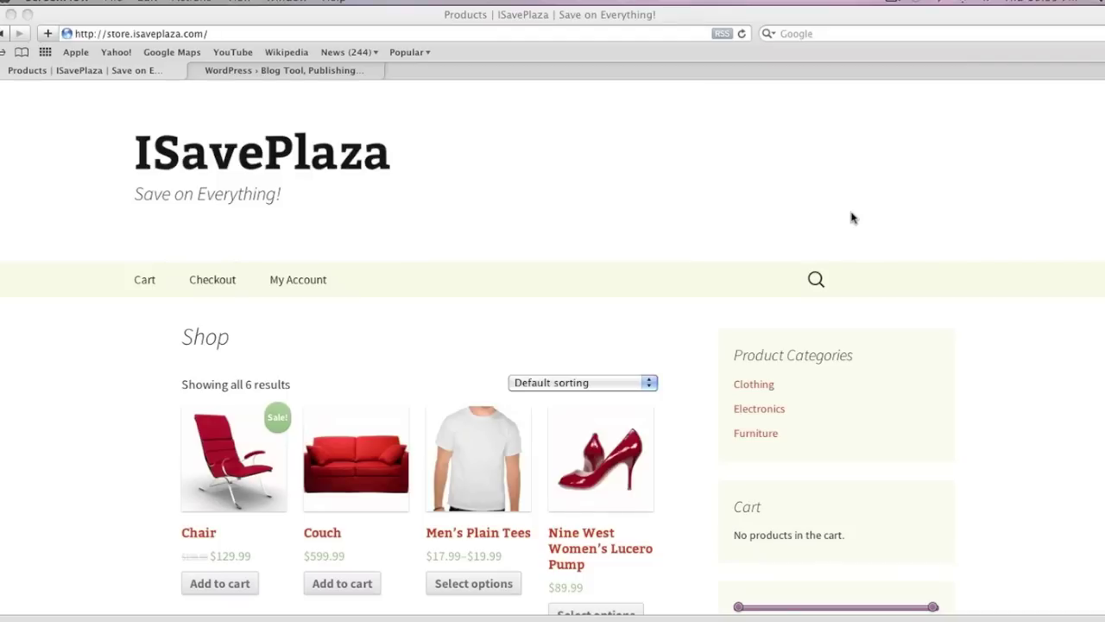
# Preview the shop page at a narrow mobile width, then restore the window to nearly full width.
pyautogui.scroll(-5, 746, 213)
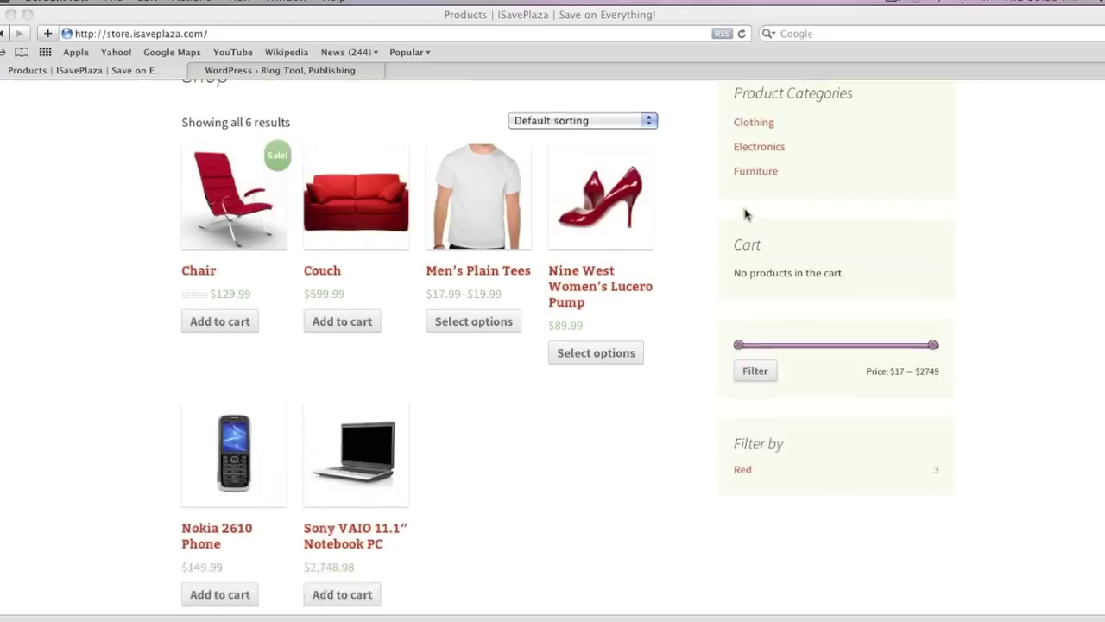
pyautogui.scroll(5, 746, 214)
pyautogui.scroll(1, 746, 214)
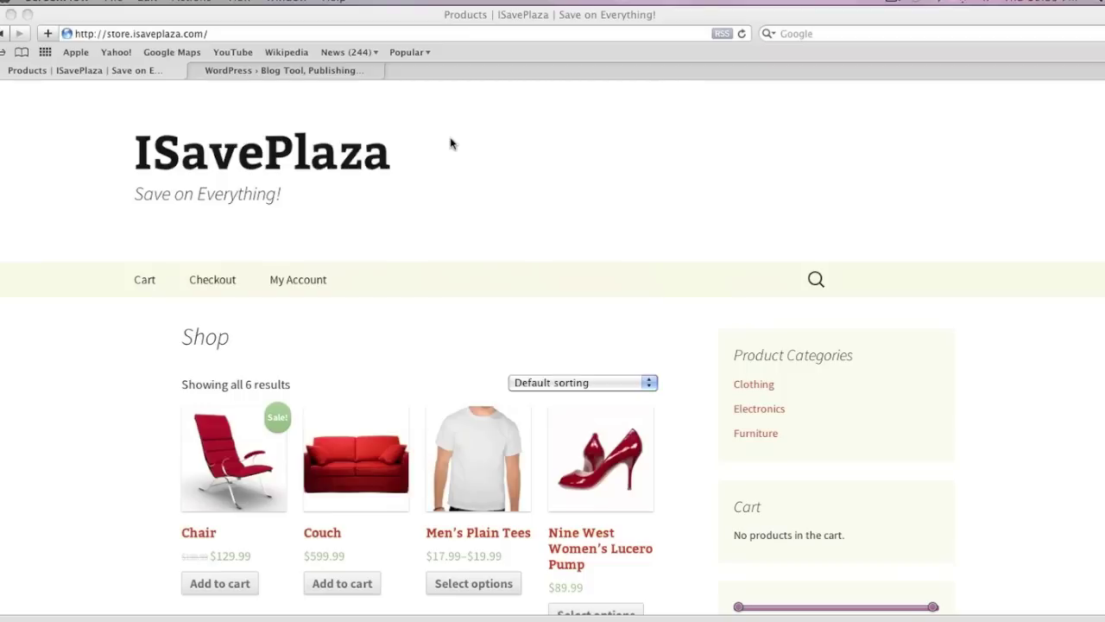
pyautogui.moveTo(937, 604); pyautogui.dragTo(271, 579)
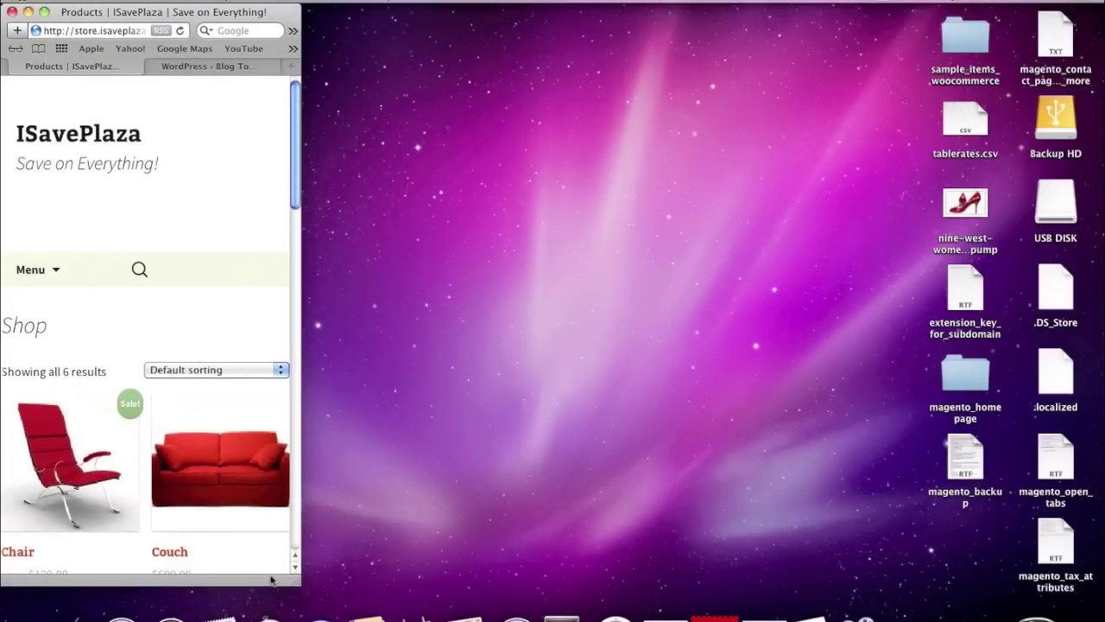
pyautogui.scroll(-10, 291, 419)
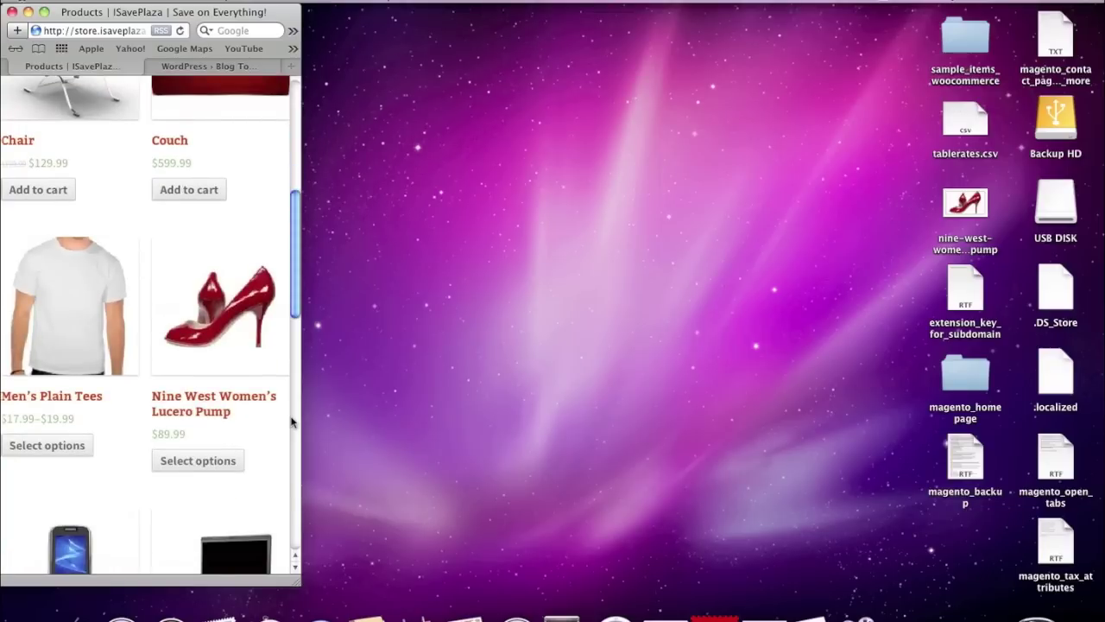
pyautogui.scroll(-9, 282, 421)
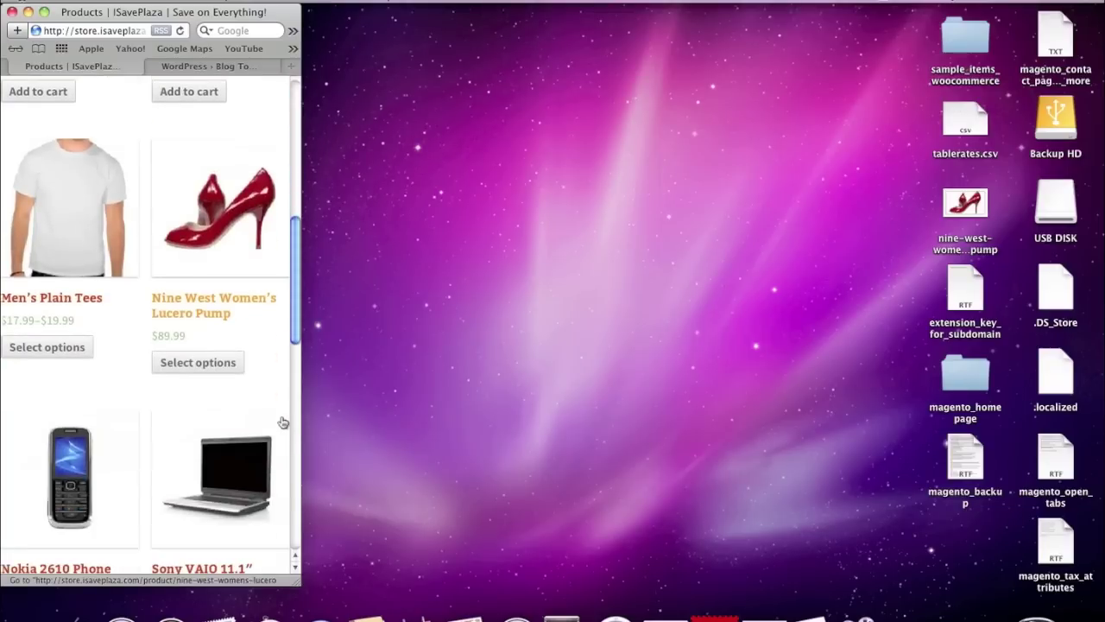
pyautogui.scroll(-11, 282, 421)
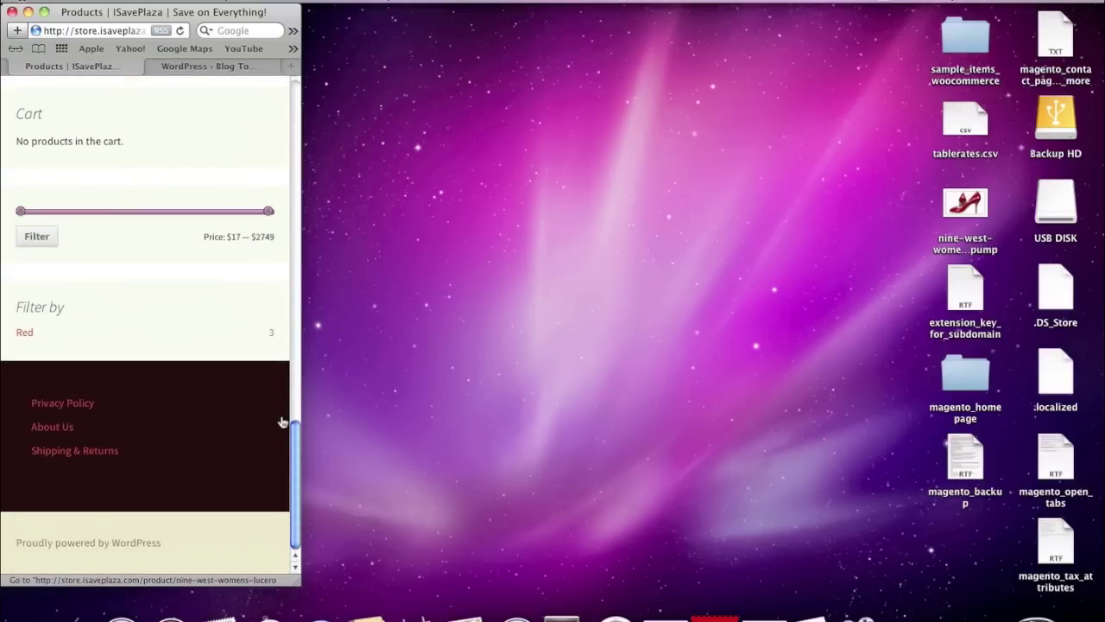
pyautogui.moveTo(297, 582); pyautogui.dragTo(1097, 596)
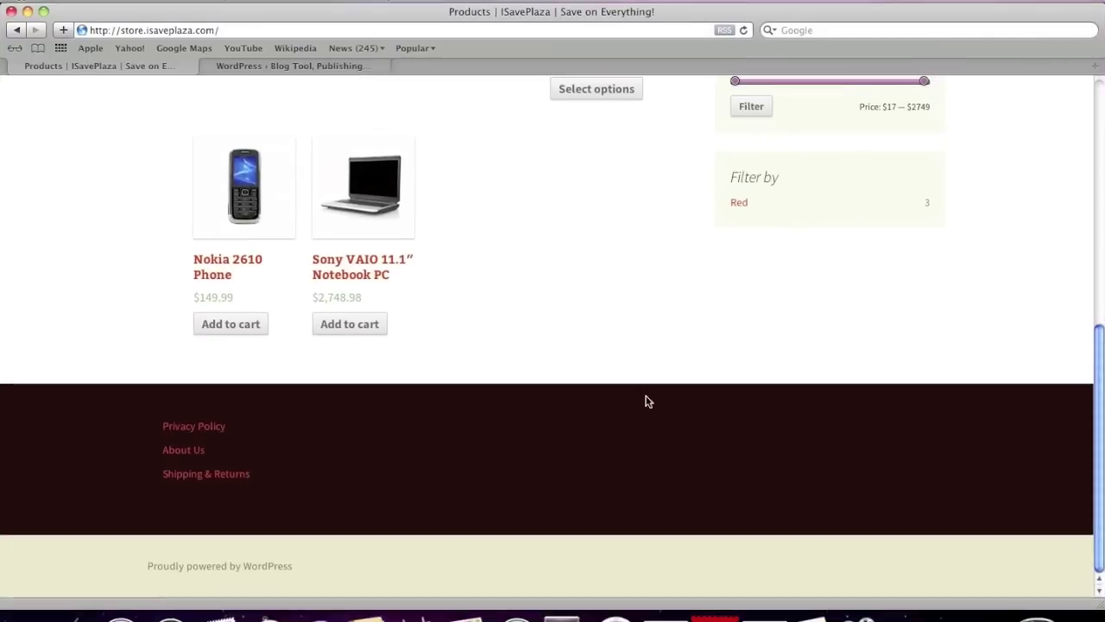
pyautogui.scroll(15, 648, 402)
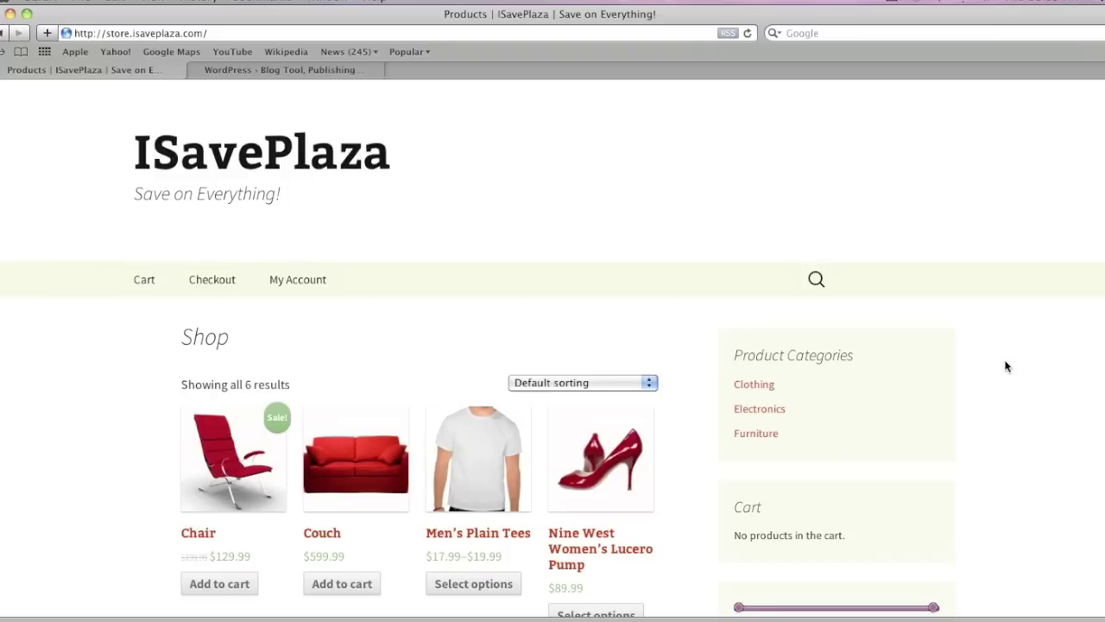
# Look over the WordPress.org home page, then return to the ISavePlaza shop tab.
pyautogui.click(279, 70)
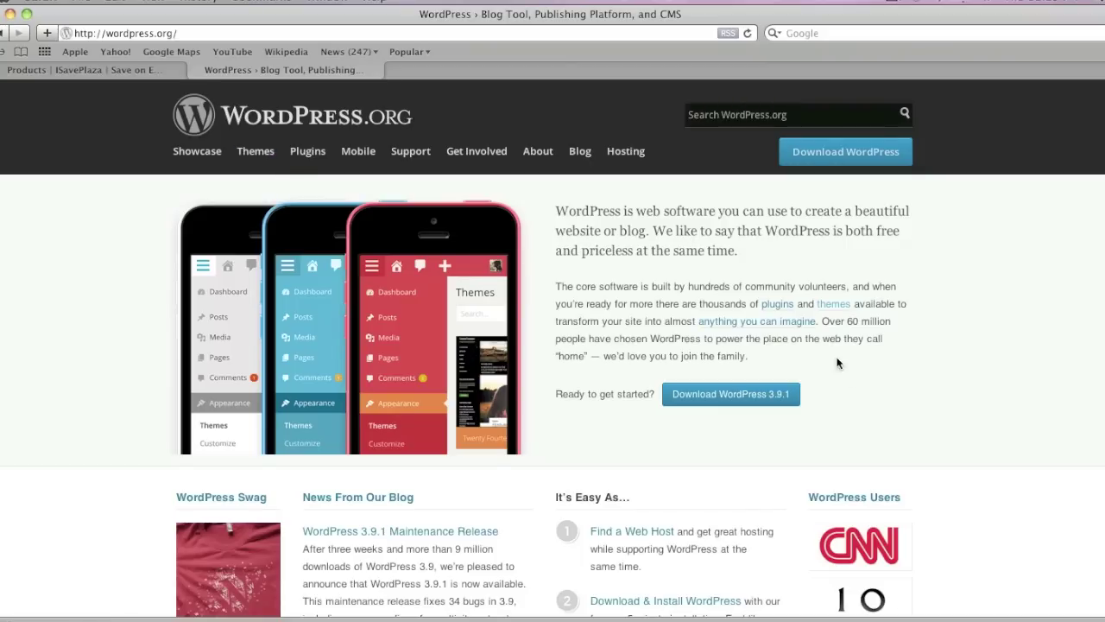
pyautogui.scroll(-3, 881, 397)
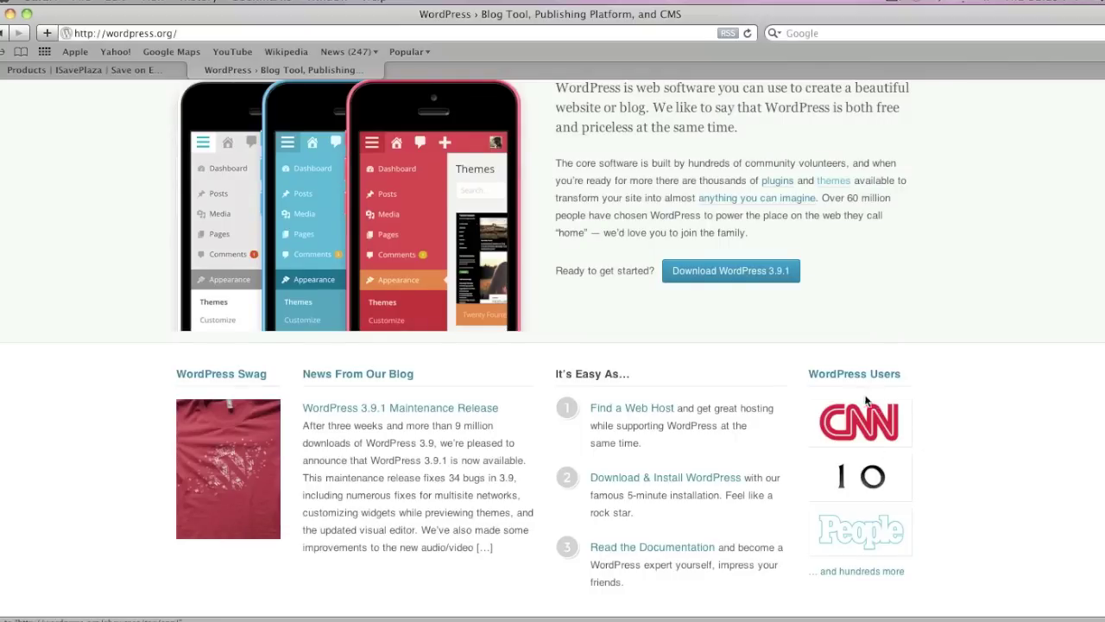
pyautogui.scroll(3, 874, 395)
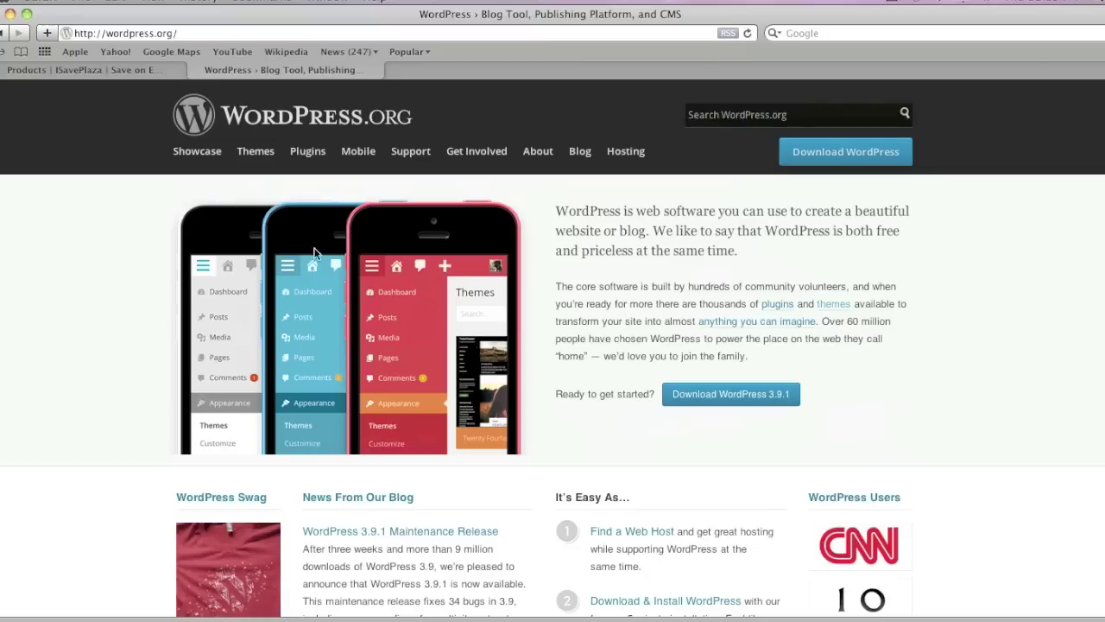
pyautogui.click(172, 69)
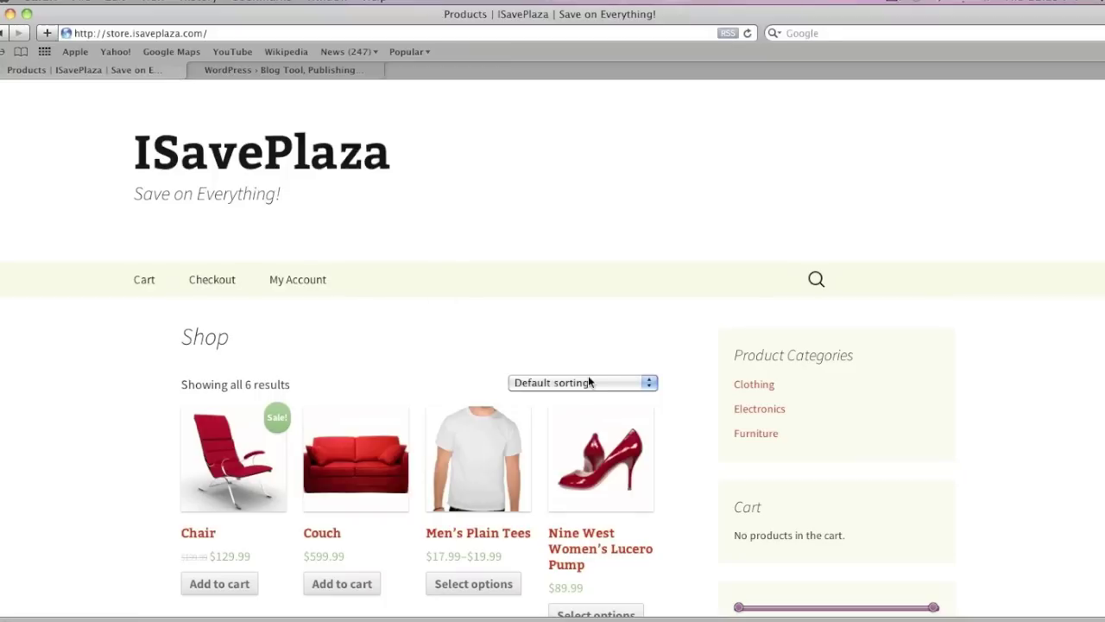
# Filter the store to the Clothing category, keeping the default sort order.
pyautogui.scroll(-3, 589, 380)
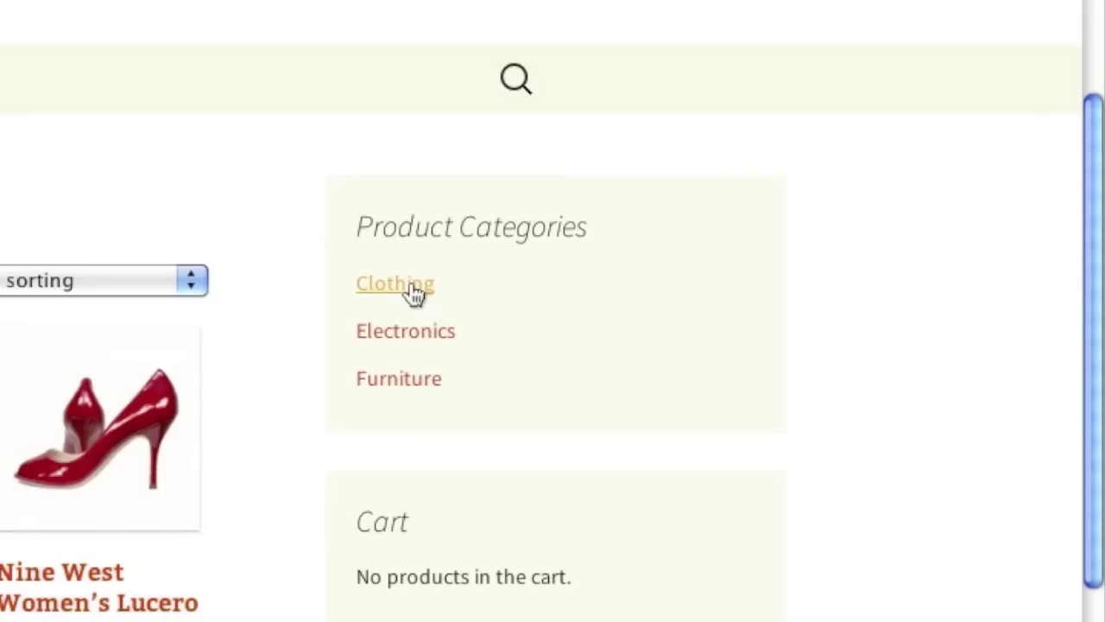
pyautogui.click(412, 285)
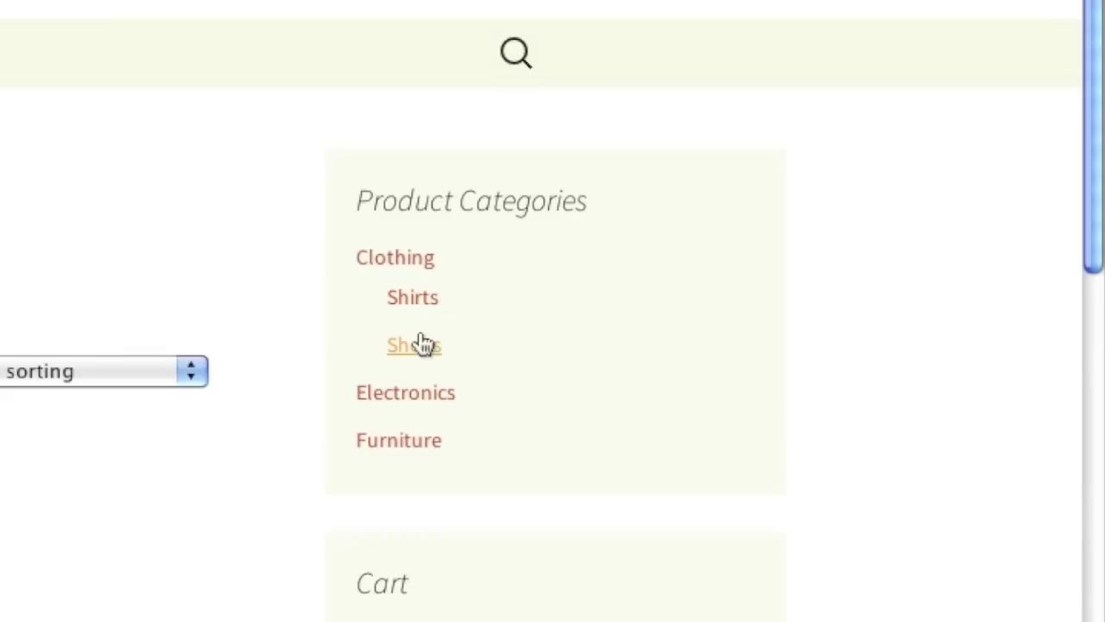
pyautogui.scroll(2, 524, 332)
pyautogui.click(519, 312)
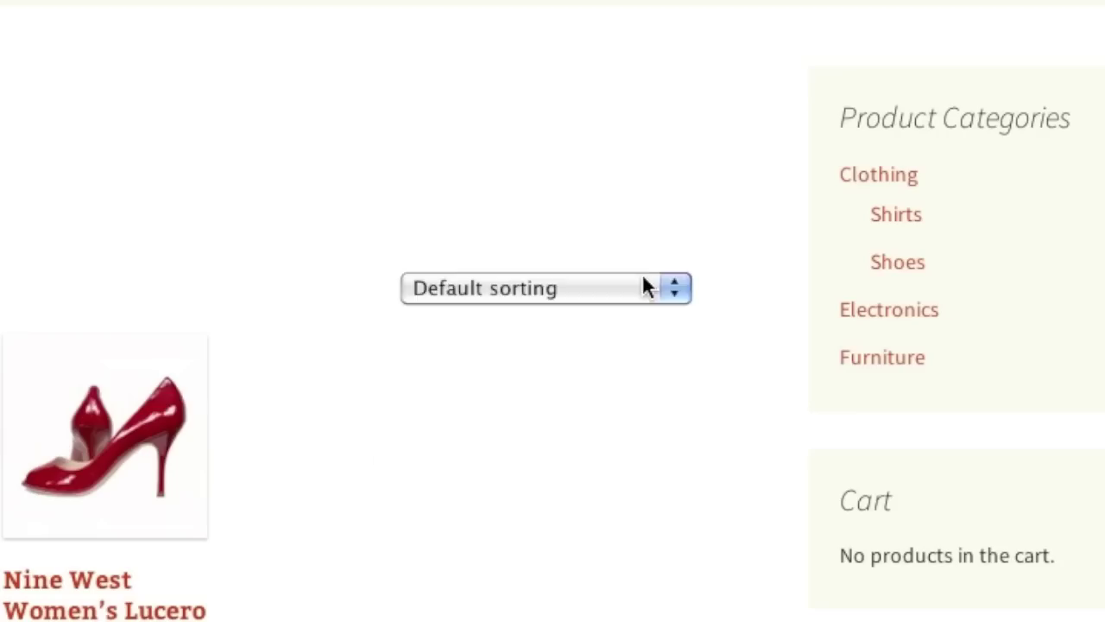
pyautogui.click(646, 285)
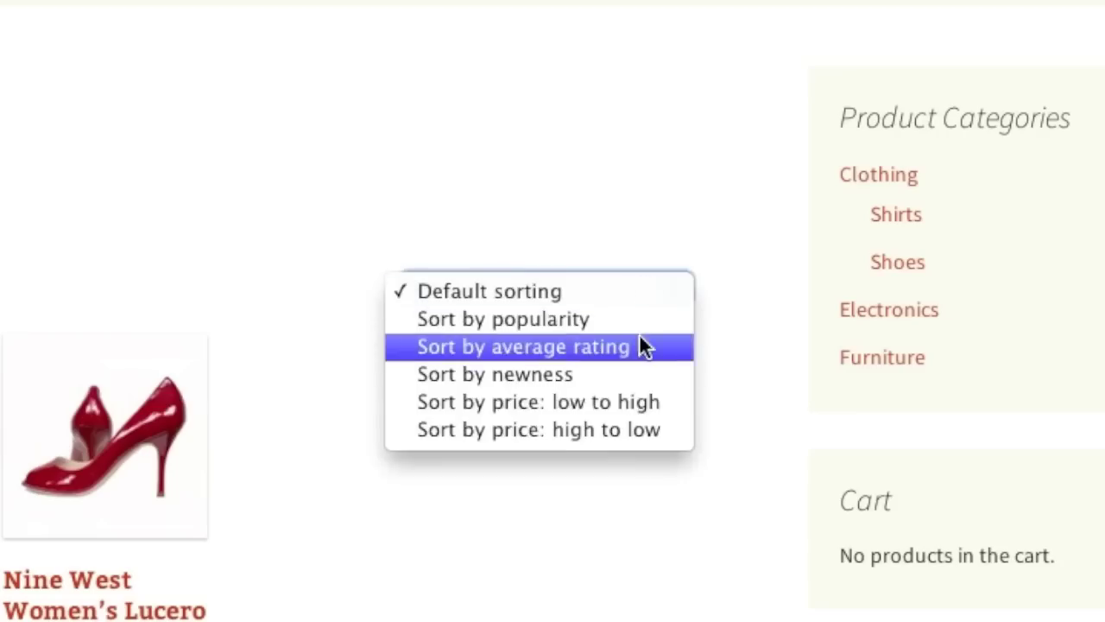
pyautogui.click(787, 241)
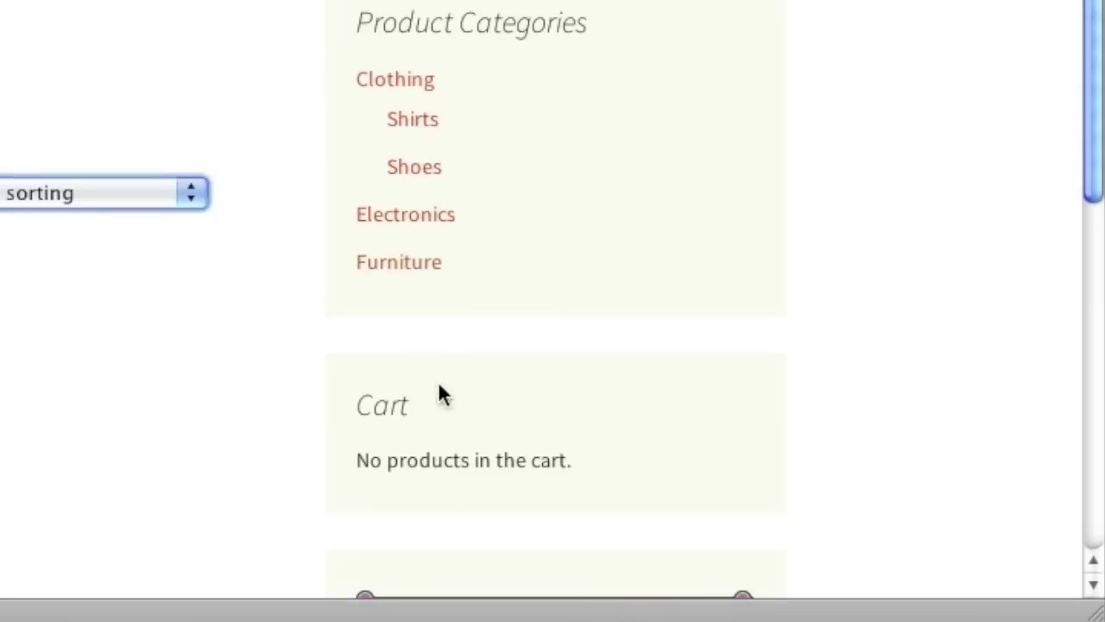
pyautogui.scroll(-2, 433, 412)
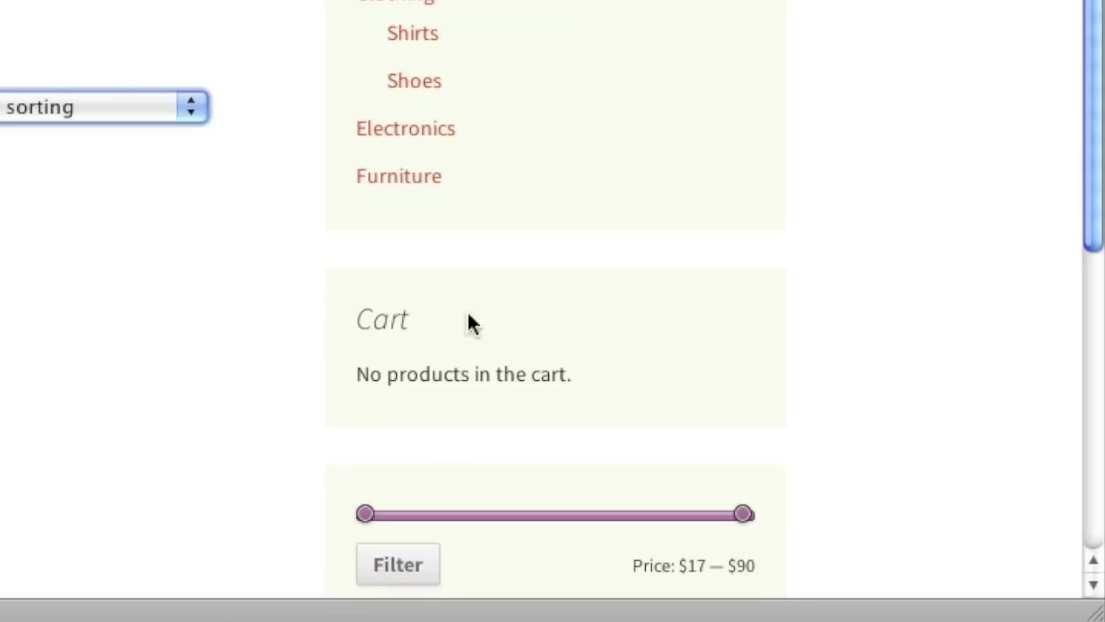
pyautogui.scroll(-2, 503, 354)
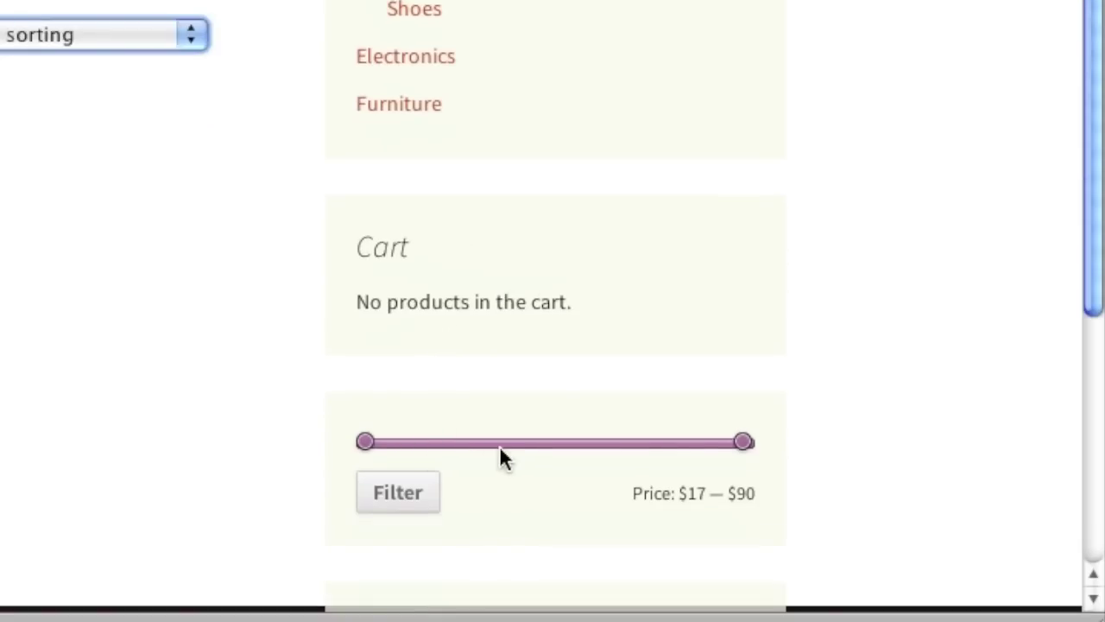
# Check the sizes offered for the Nine West Women's Lucero Pump, then go back to Clothing.
pyautogui.click(431, 390)
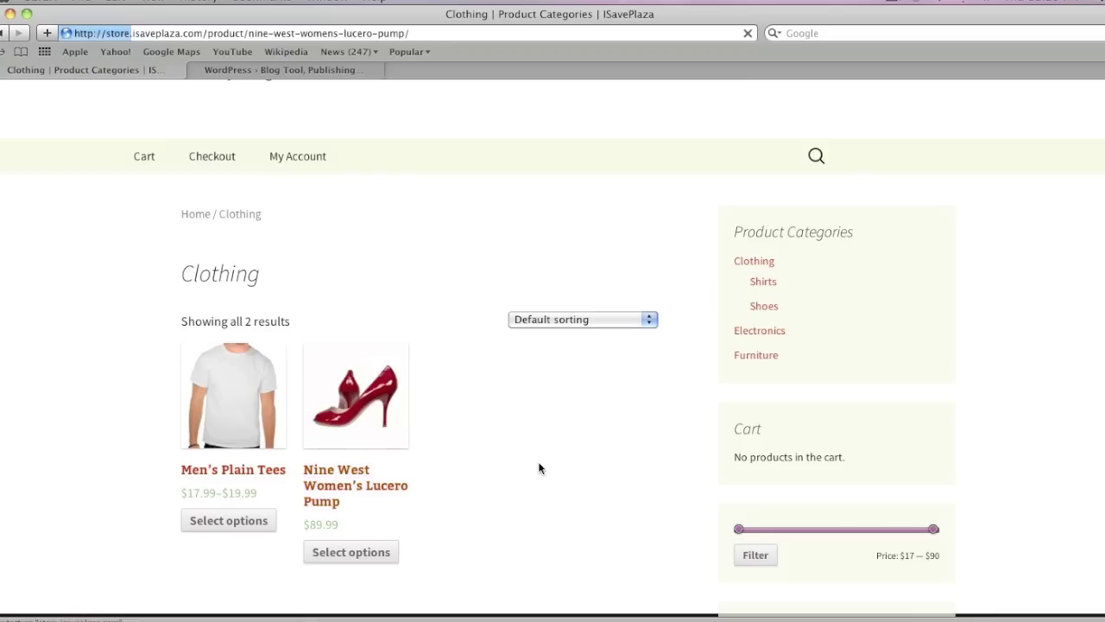
pyautogui.scroll(-5, 561, 476)
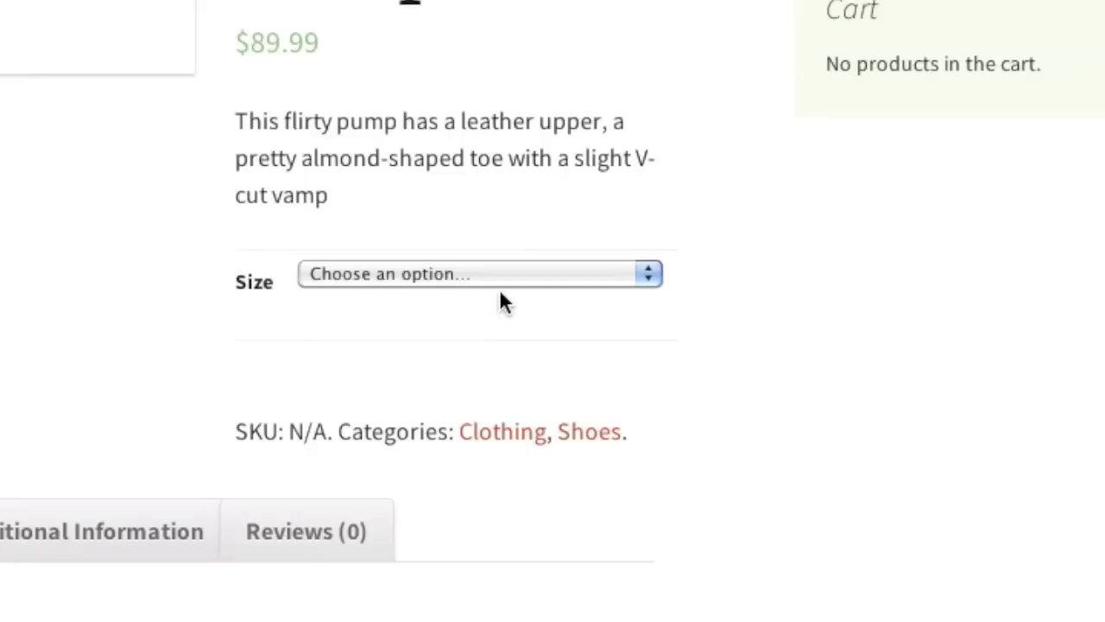
pyautogui.click(493, 274)
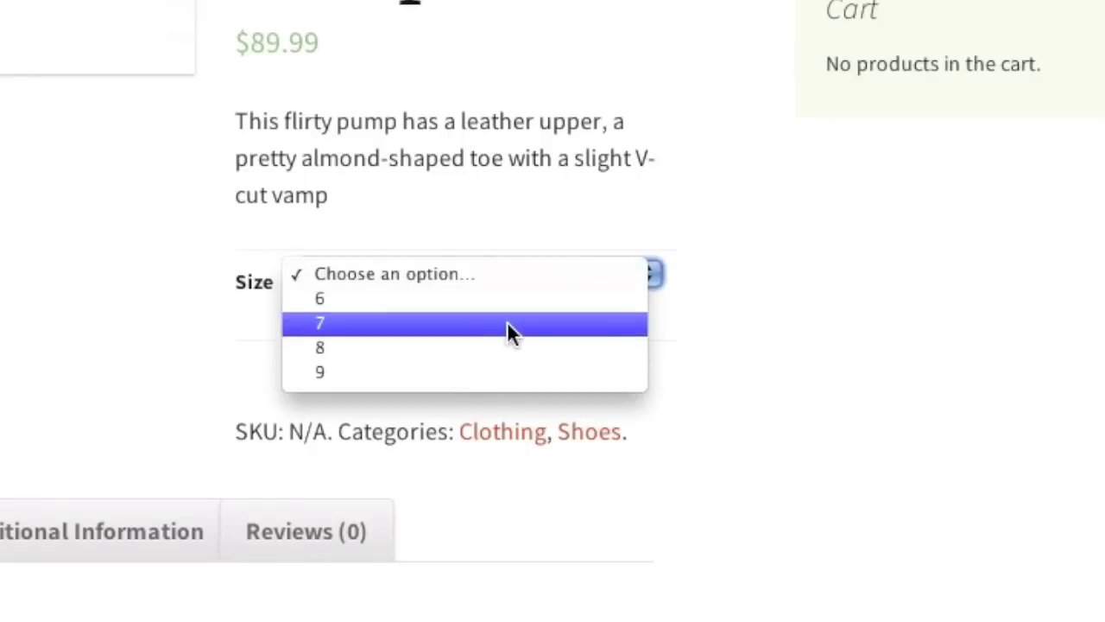
pyautogui.click(499, 436)
pyautogui.click(511, 432)
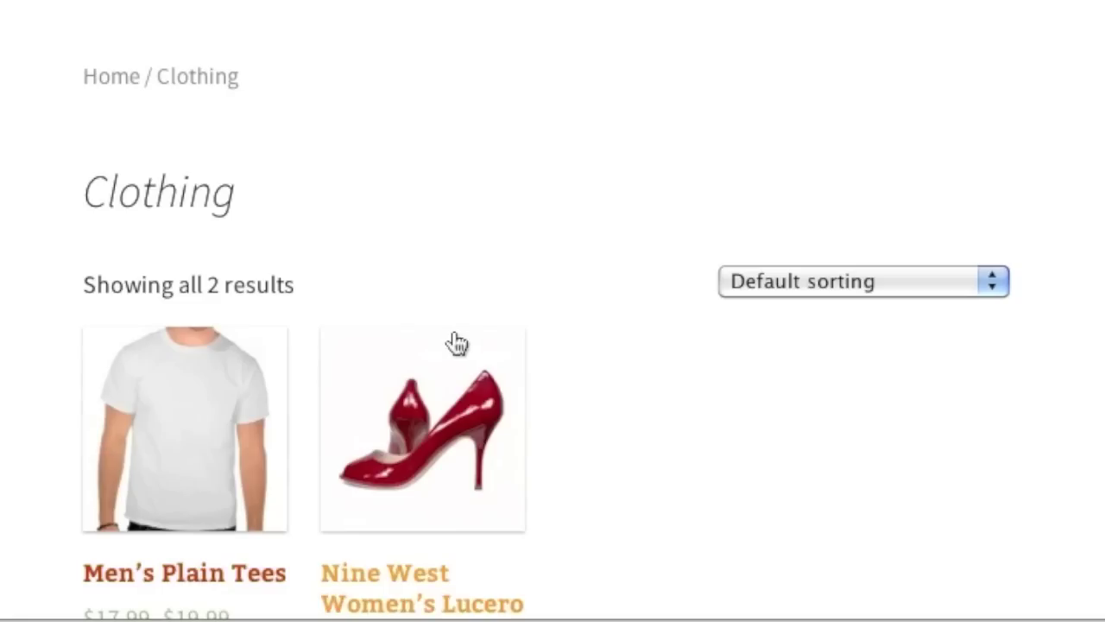
# Check the Men's Plain Tees color options without choosing one, then return to the Shop page.
pyautogui.click(184, 432)
pyautogui.click(557, 552)
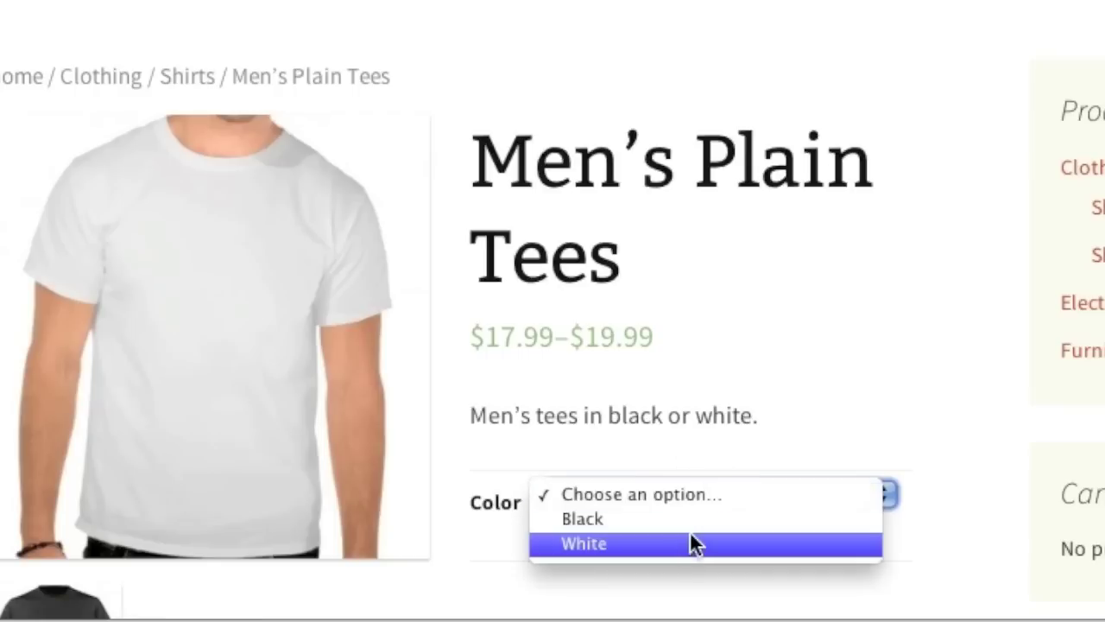
pyautogui.click(177, 202)
pyautogui.click(181, 195)
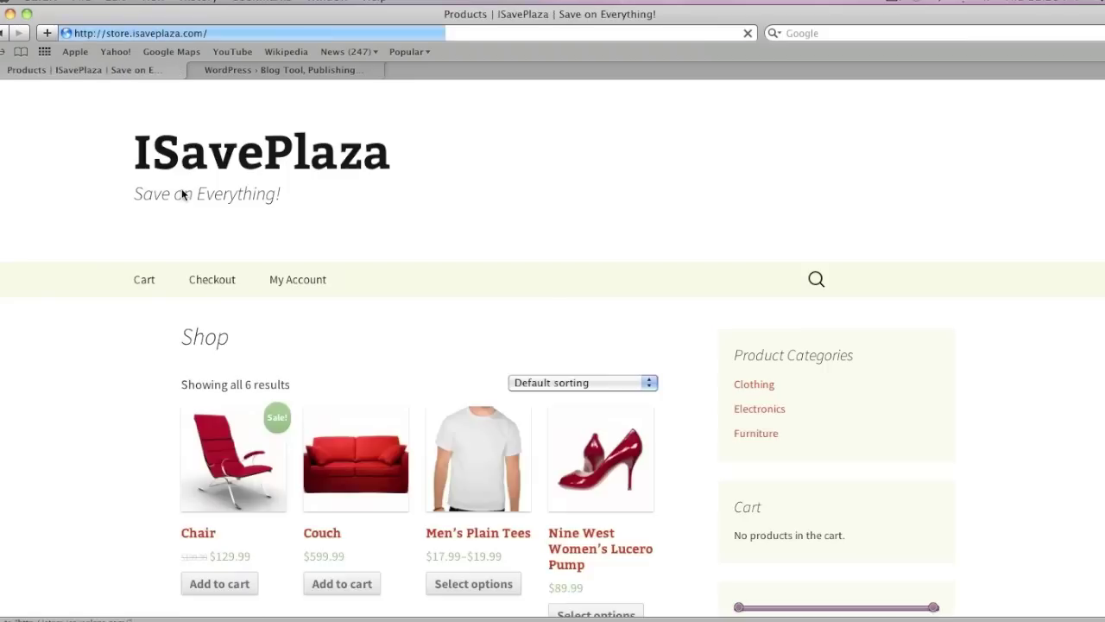
pyautogui.scroll(-1, 183, 195)
# Read the Chair product's description and its Additional Information tab.
pyautogui.click(252, 446)
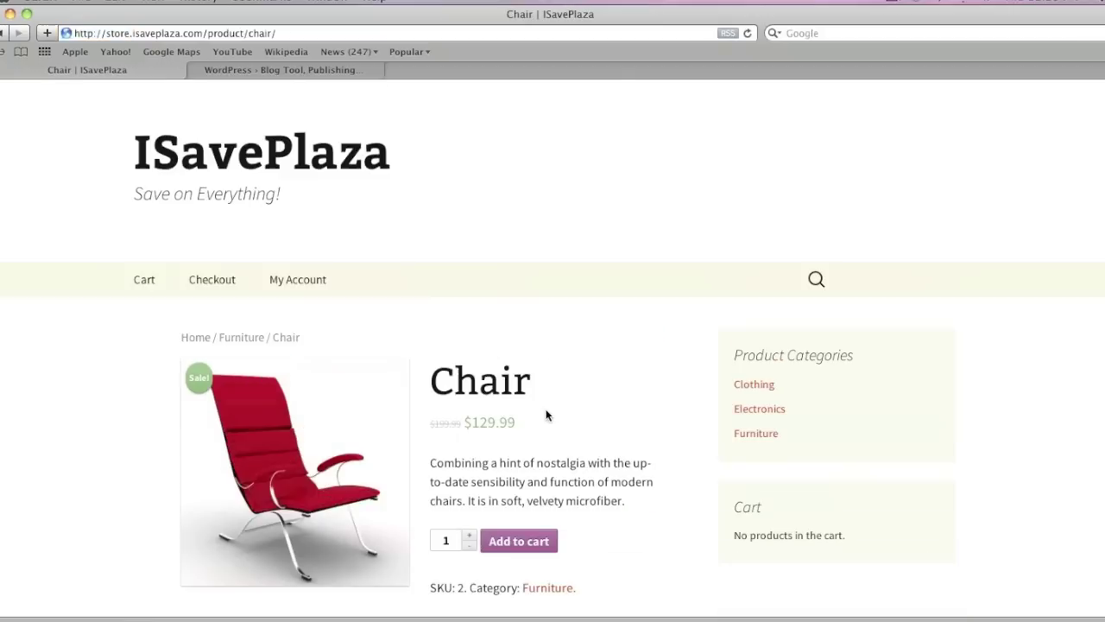
pyautogui.scroll(-1, 527, 421)
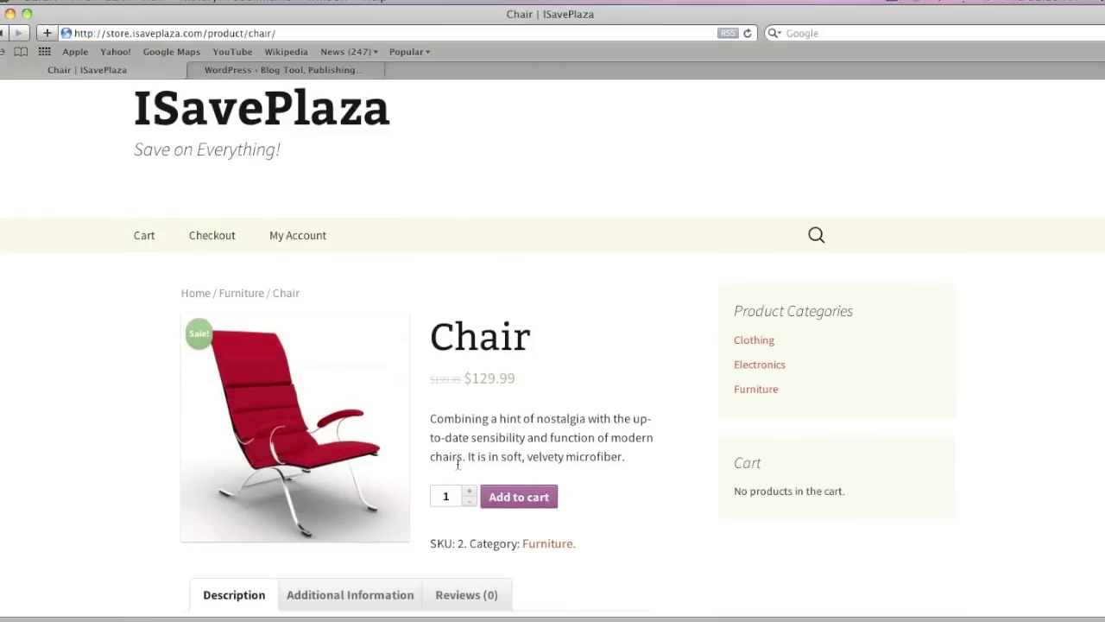
pyautogui.scroll(-3, 449, 479)
pyautogui.scroll(-3, 450, 479)
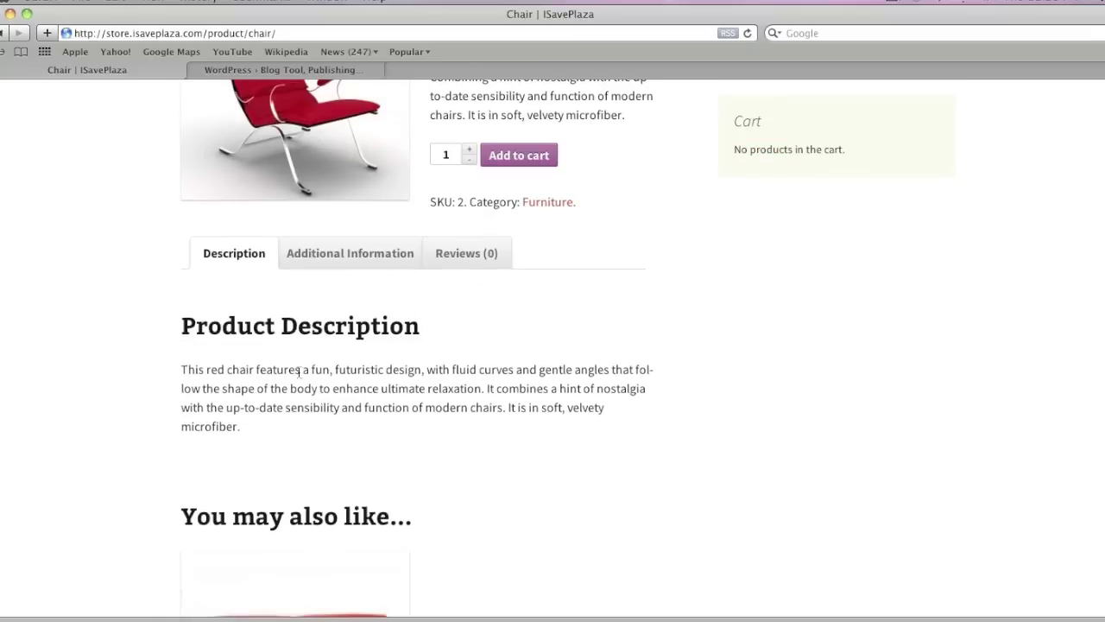
pyautogui.scroll(-2, 371, 378)
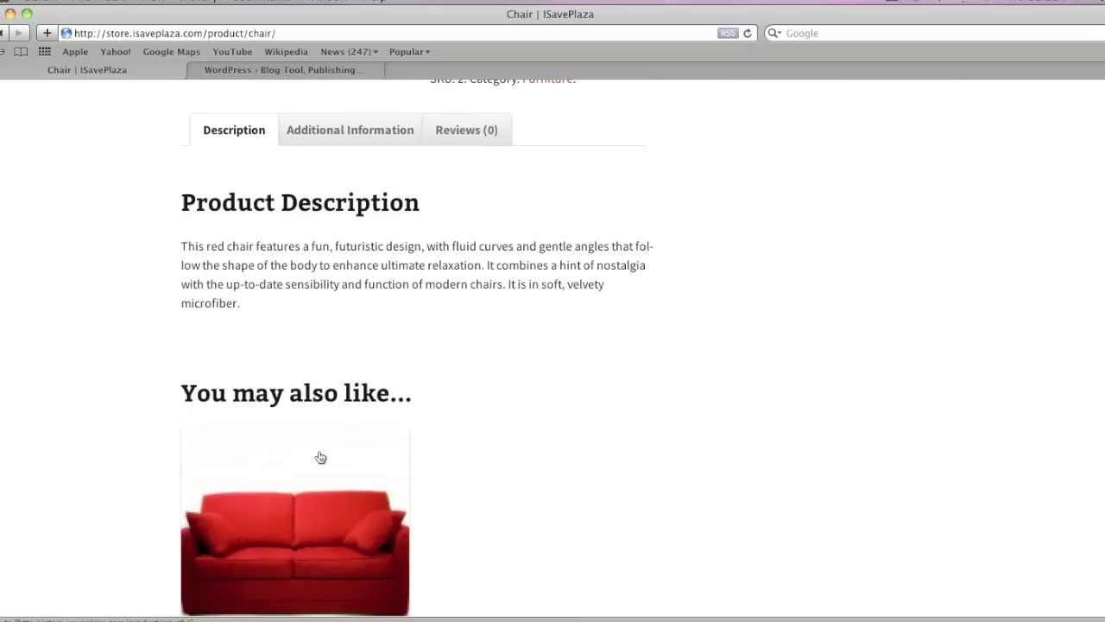
pyautogui.scroll(5, 320, 457)
pyautogui.click(343, 466)
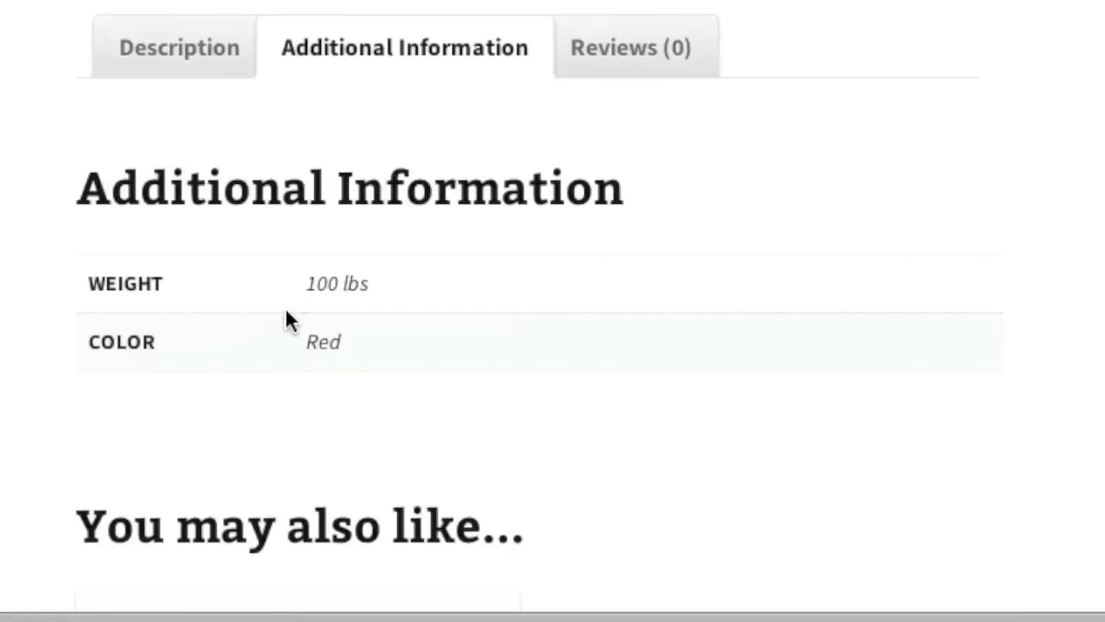
pyautogui.scroll(3, 294, 24)
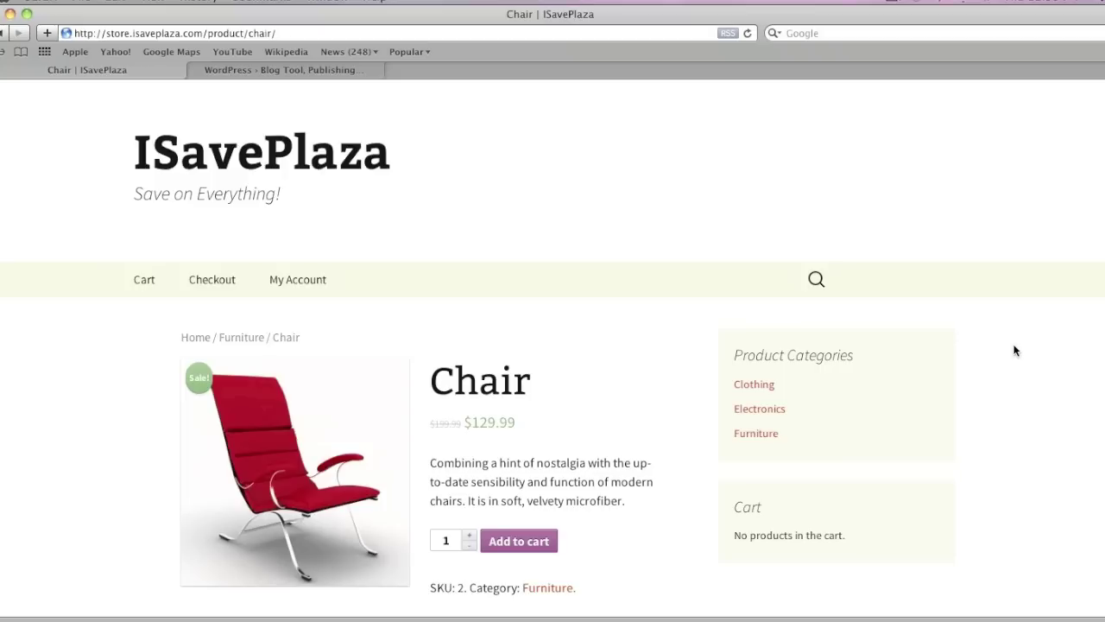
# Open the WordPress 3.9.1 download page on WordPress.org, then launch FileZilla.
pyautogui.hotkey('ctrl', 'Tab')
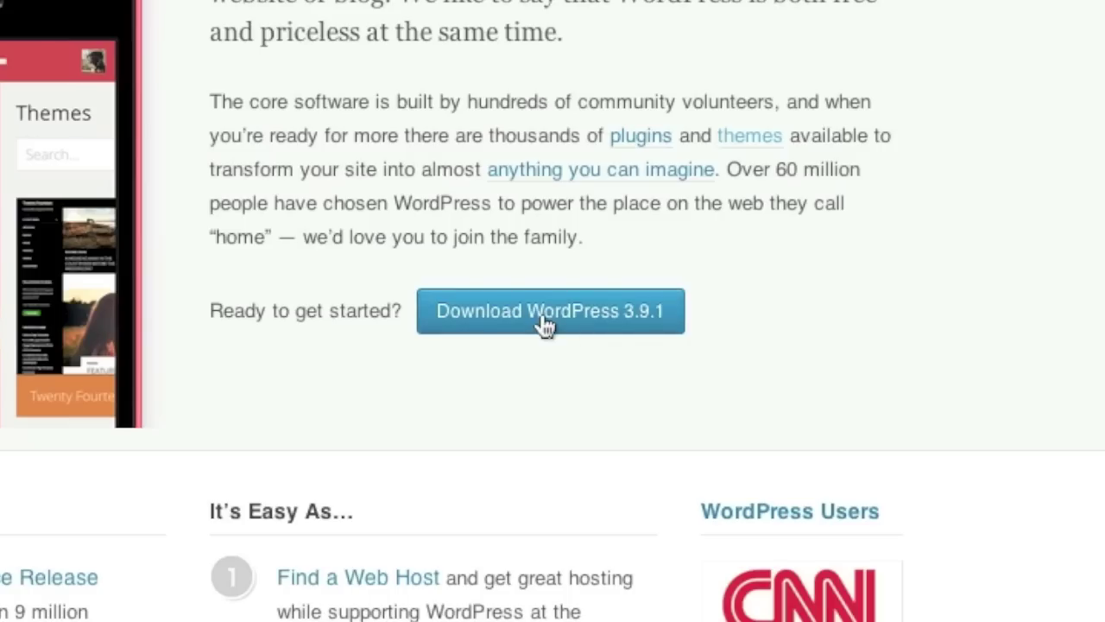
pyautogui.click(544, 325)
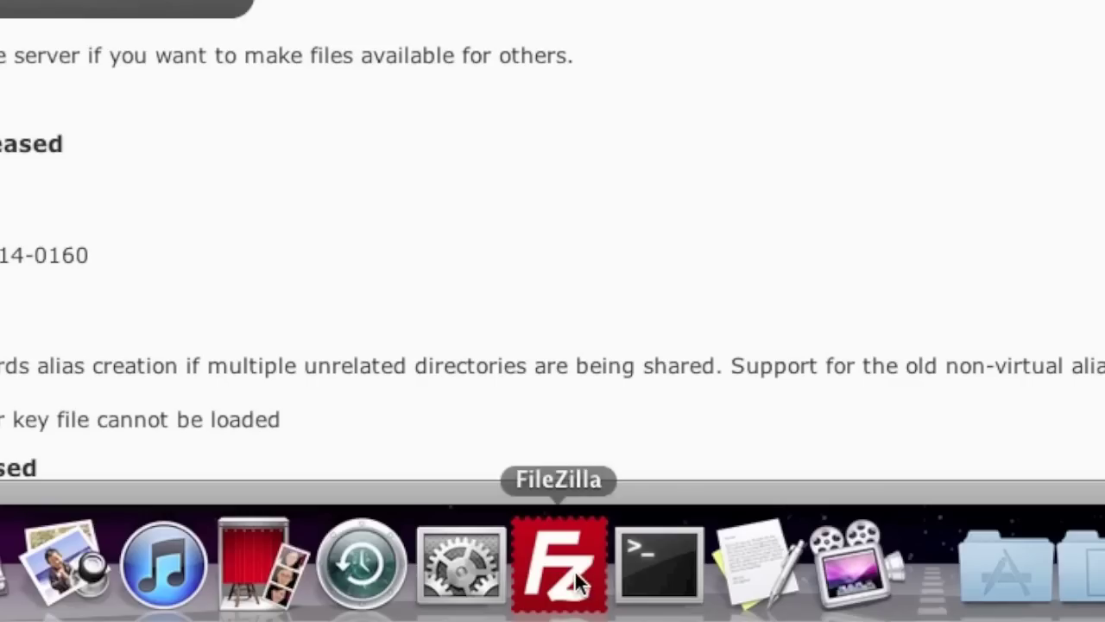
pyautogui.click(577, 583)
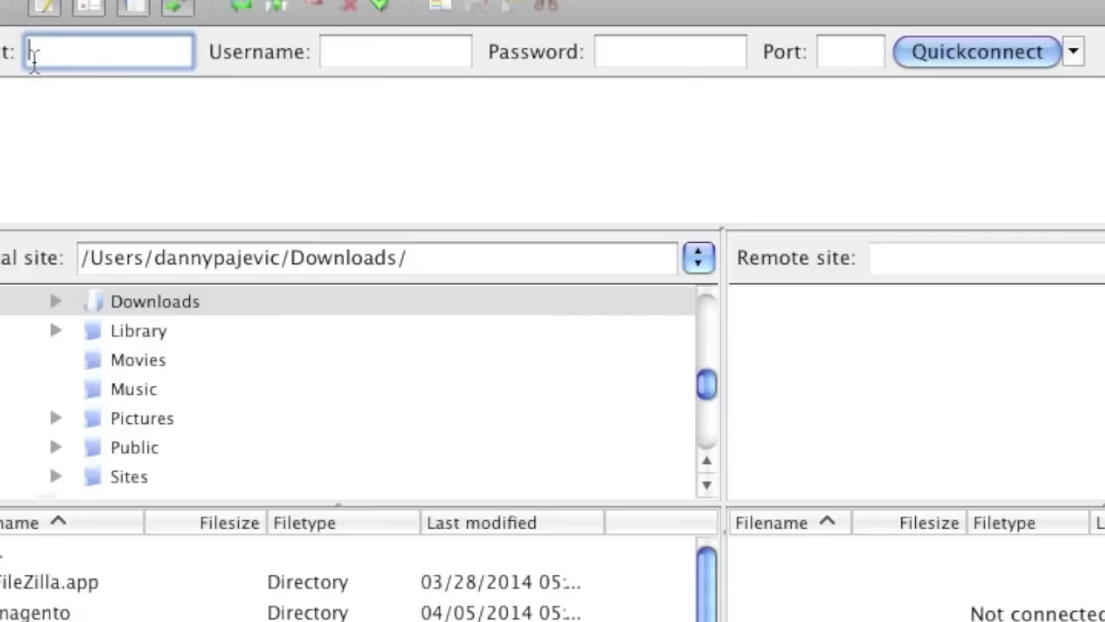
# Quickconnect to host isaveplaza.com using the site's FTP username and account password.
pyautogui.write('isav')
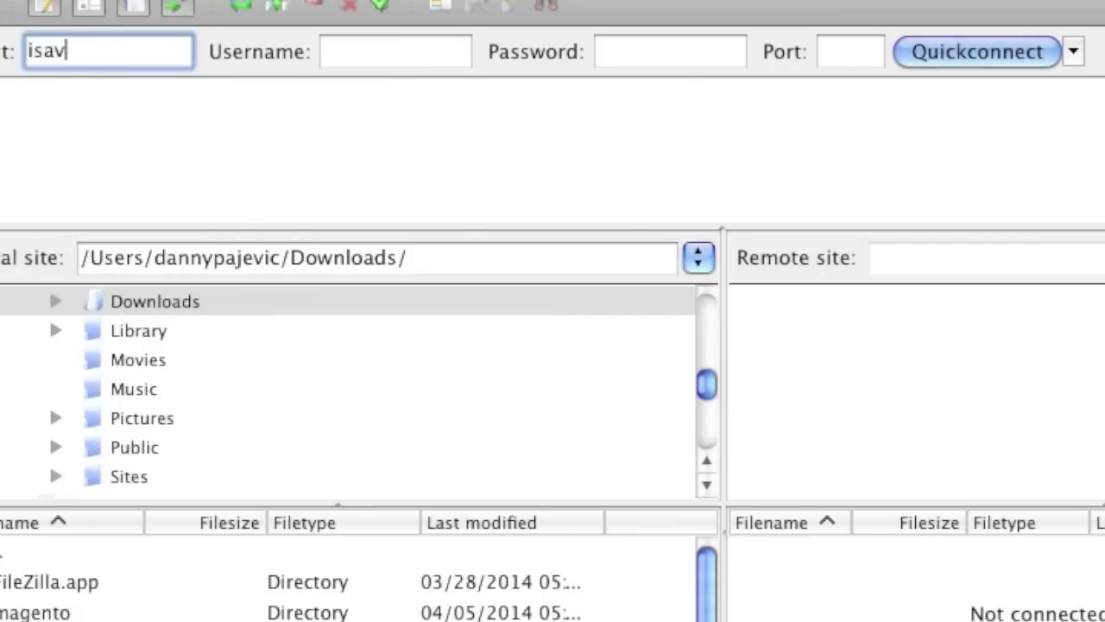
pyautogui.write('eplaza.com')
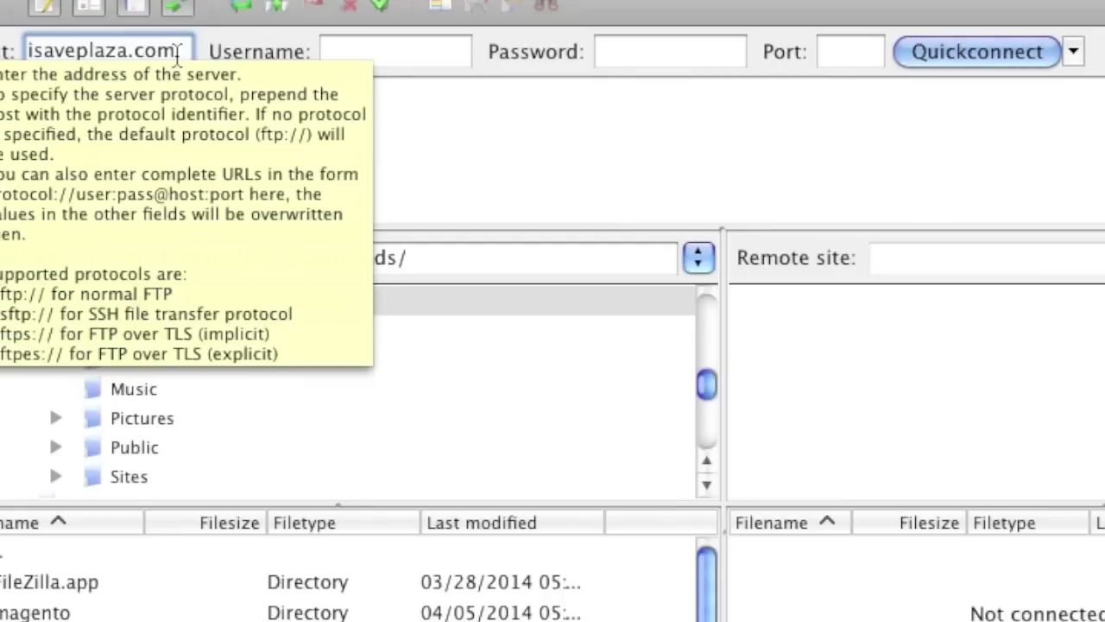
pyautogui.click(388, 52)
pyautogui.click(649, 64)
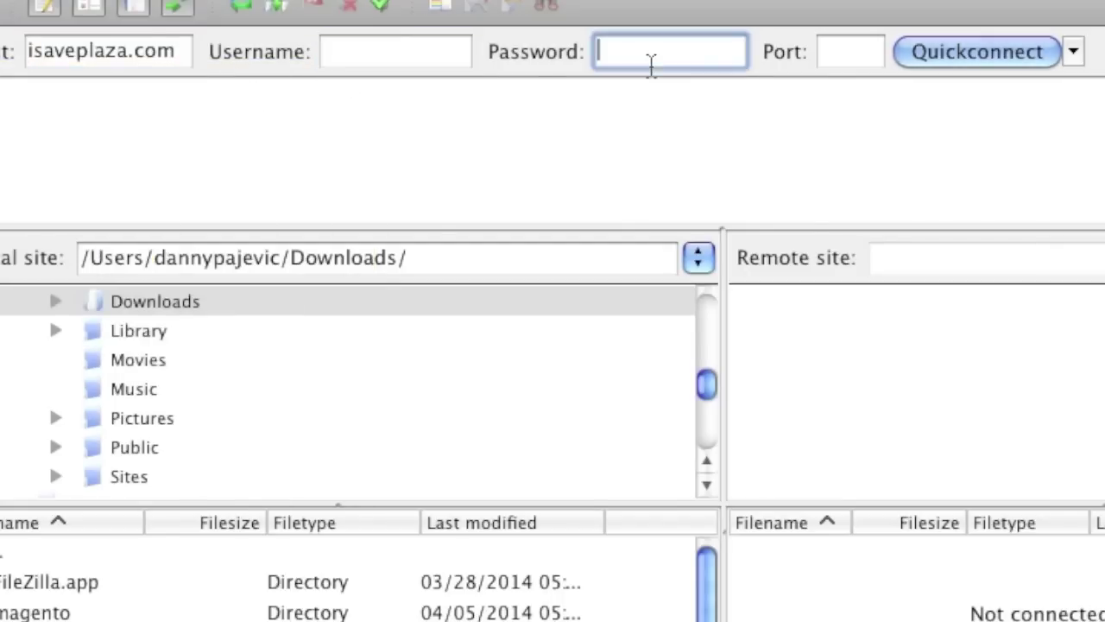
pyautogui.click(424, 52)
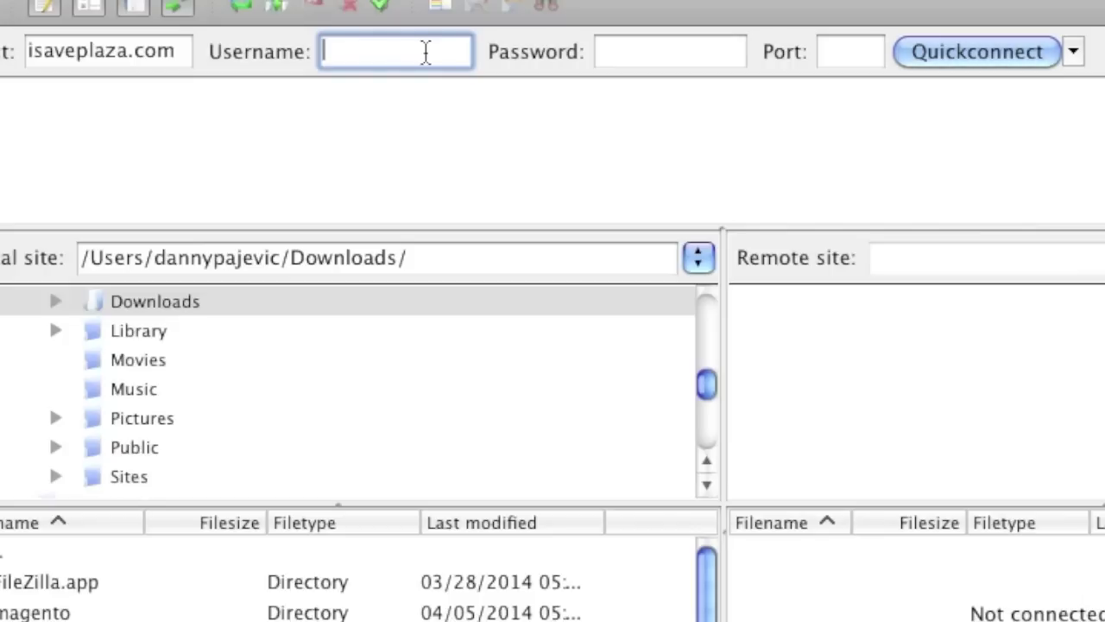
pyautogui.write('isave')
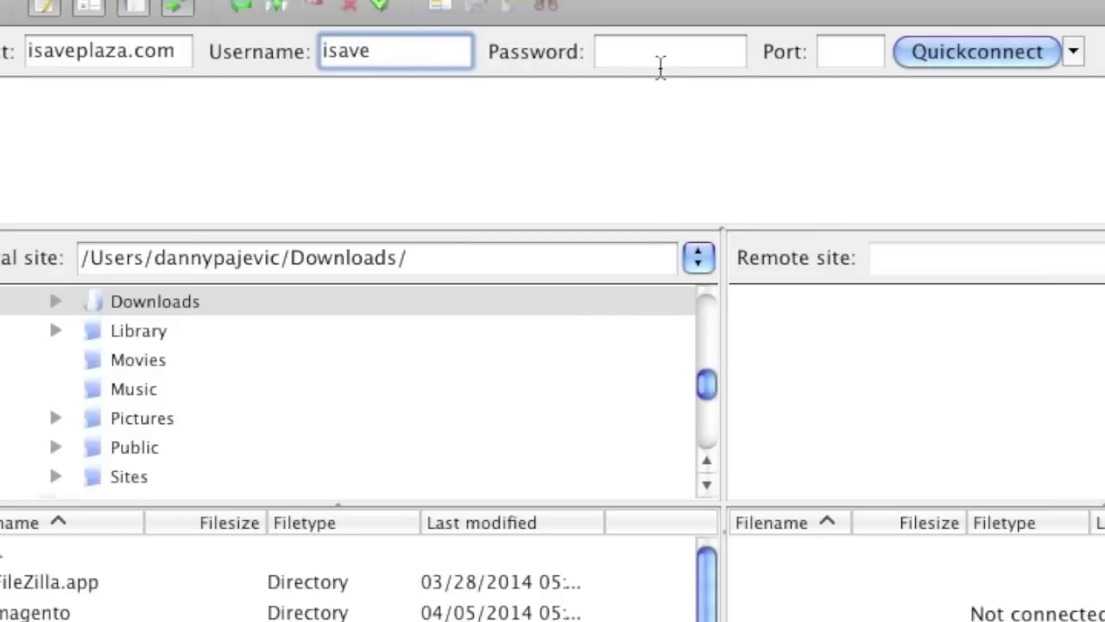
pyautogui.click(661, 62)
pyautogui.write('•••••••••••')
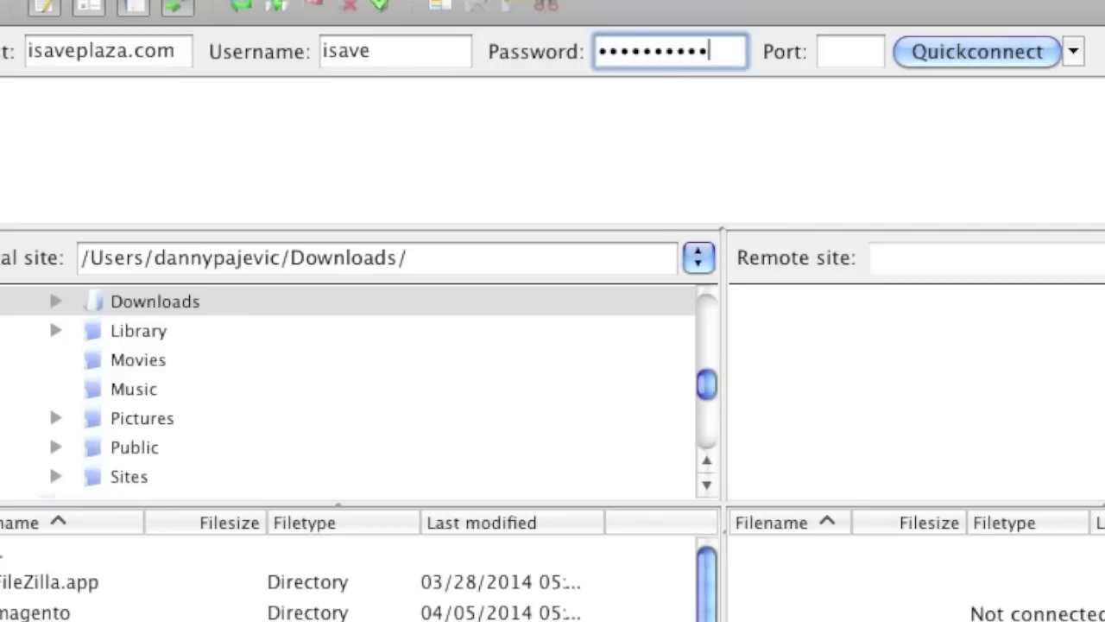
pyautogui.write('••')
pyautogui.click(975, 39)
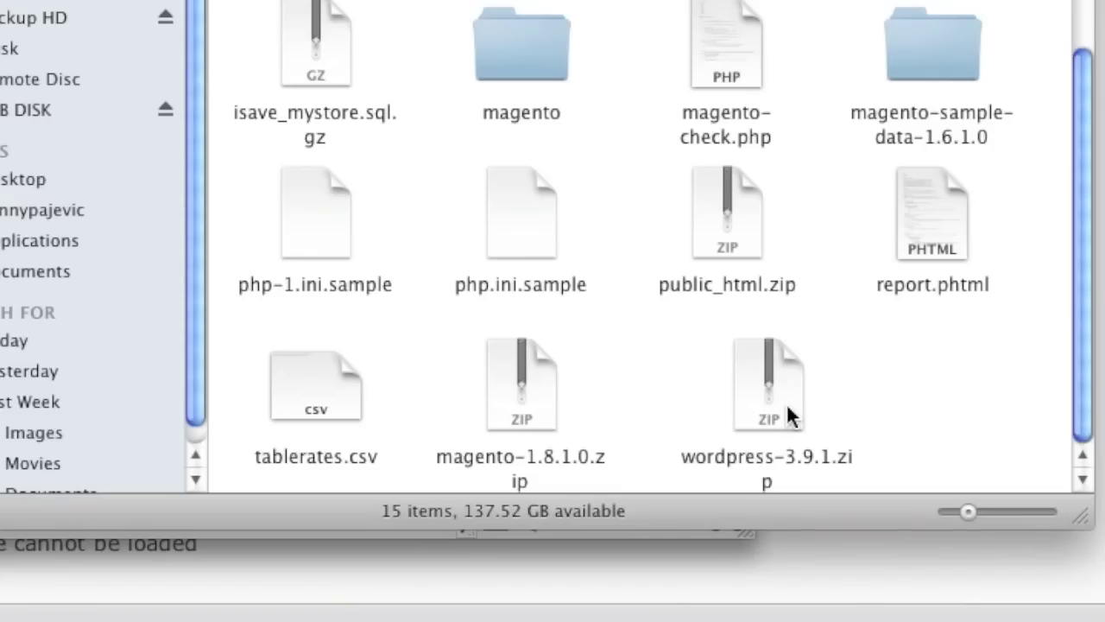
# Unzip wordpress-3.9.1.zip, then expand Downloads in FileZilla's local tree to reveal the wordpress folder.
pyautogui.click(787, 406)
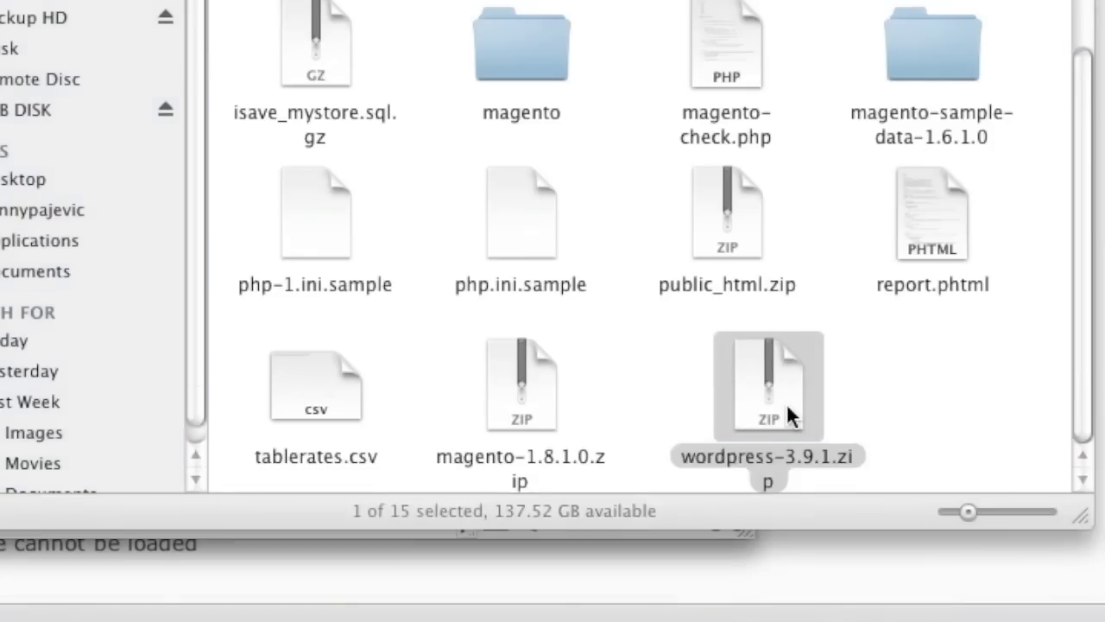
pyautogui.doubleClick(787, 403)
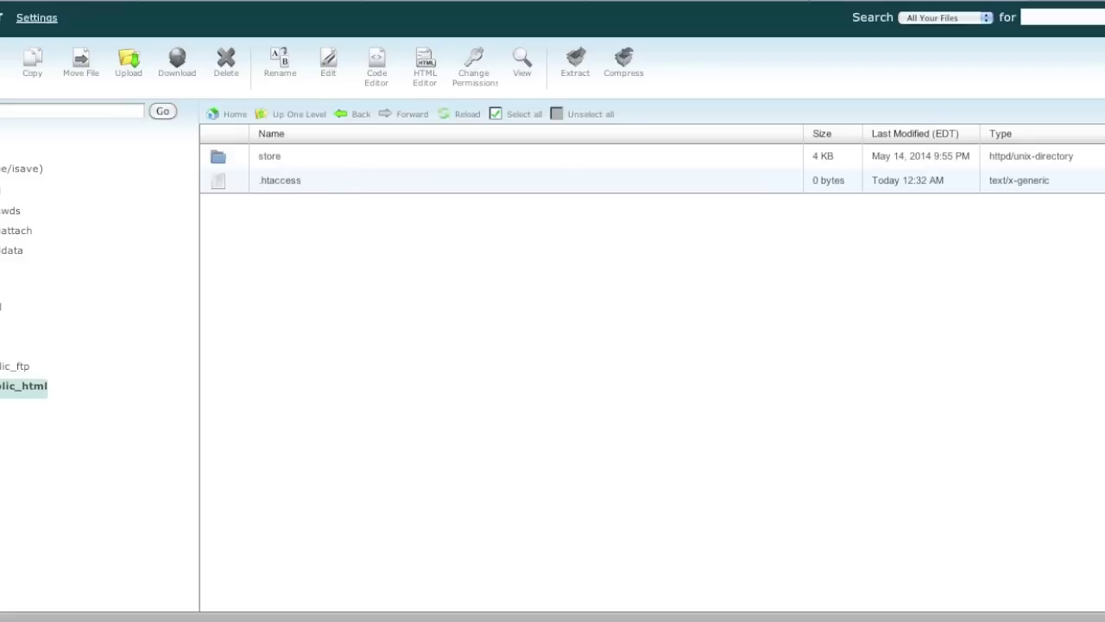
pyautogui.press('super+Tab')
pyautogui.moveTo(907, 470); pyautogui.dragTo(737, 611)
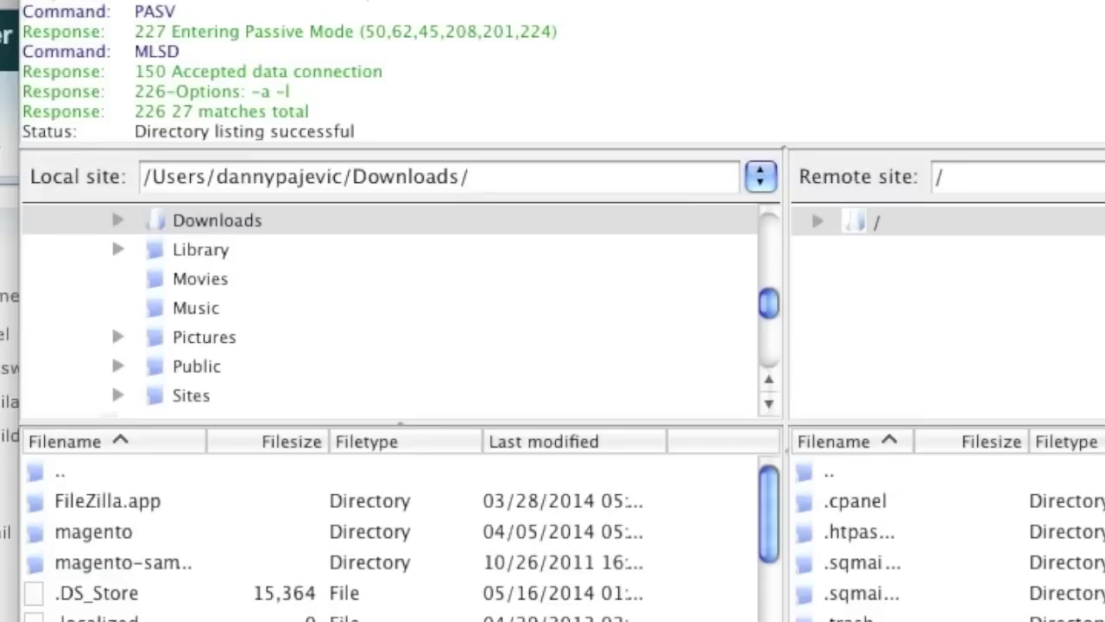
pyautogui.click(274, 223)
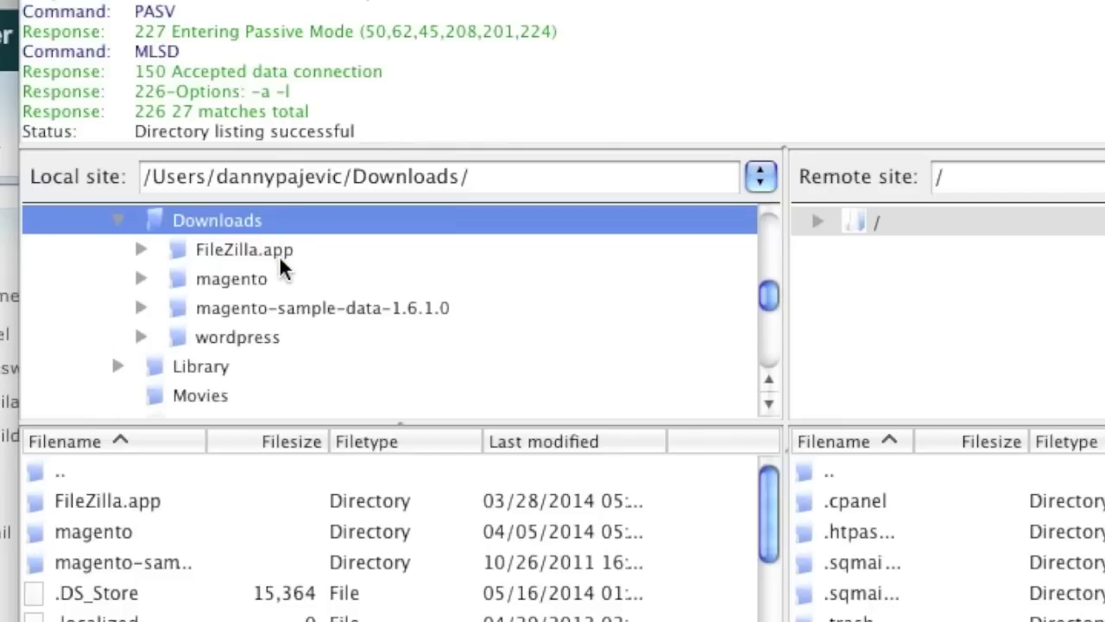
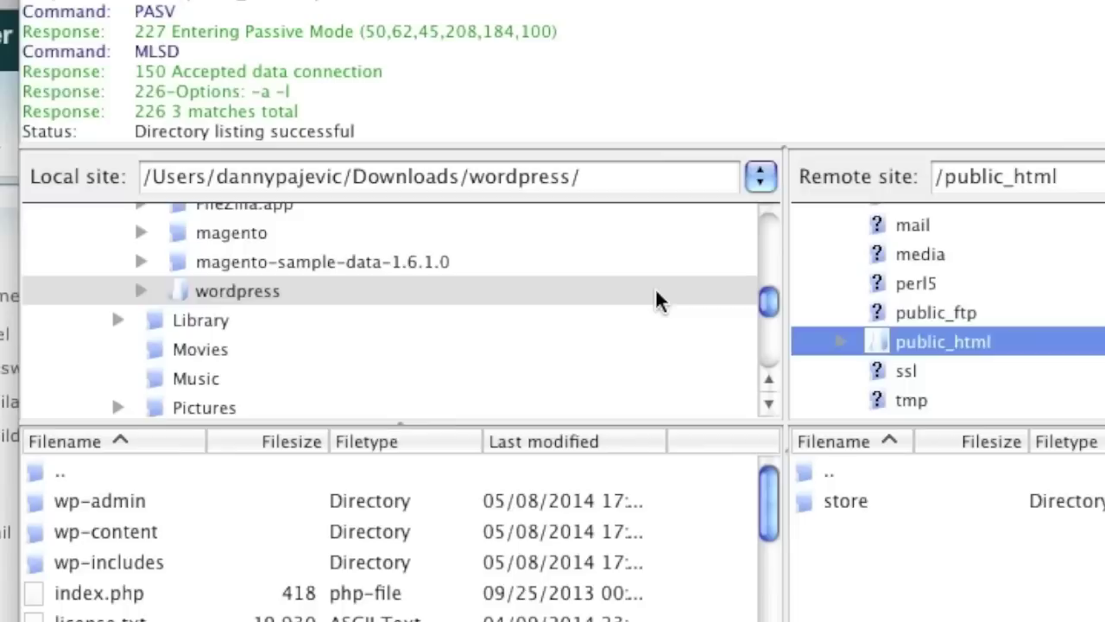
# Expand the local wordpress download folder and scroll through its contents.
pyautogui.click(205, 283)
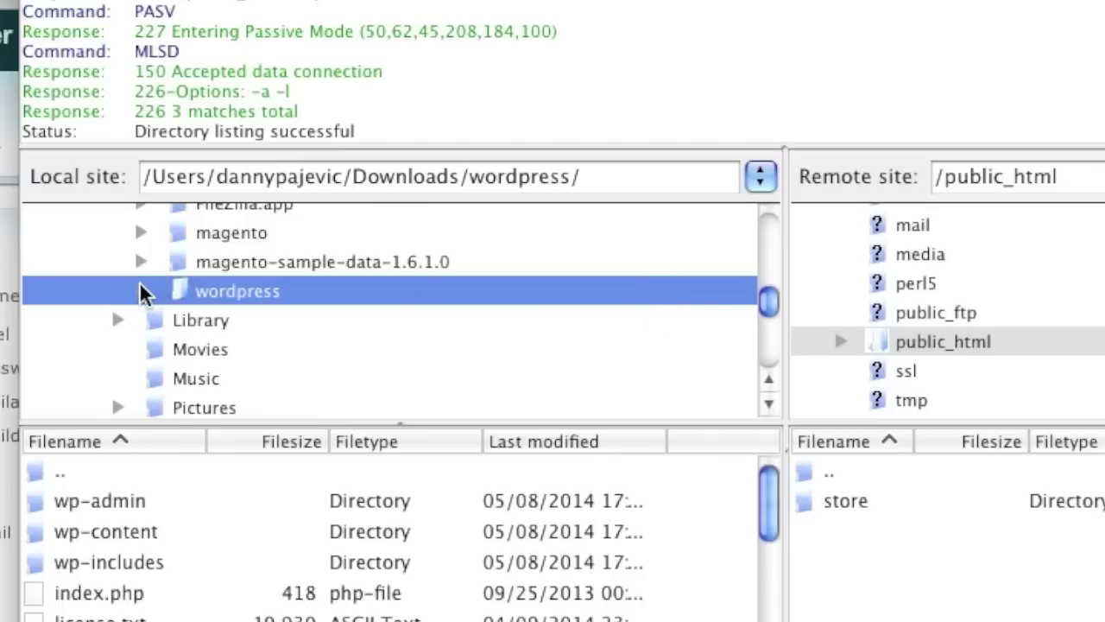
pyautogui.doubleClick(354, 296)
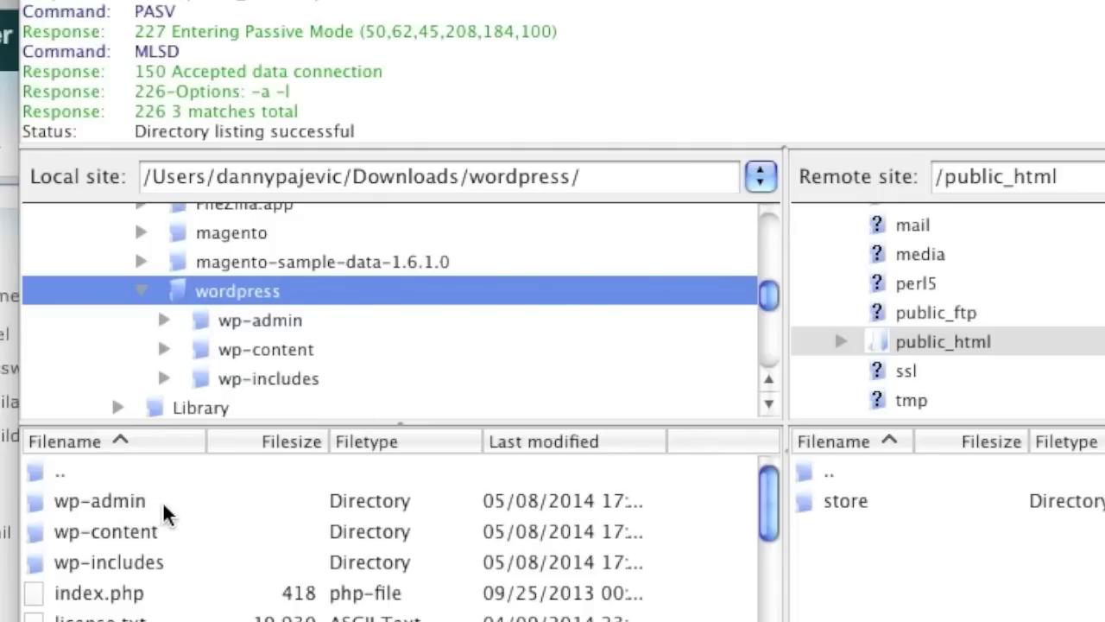
pyautogui.scroll(-3, 177, 592)
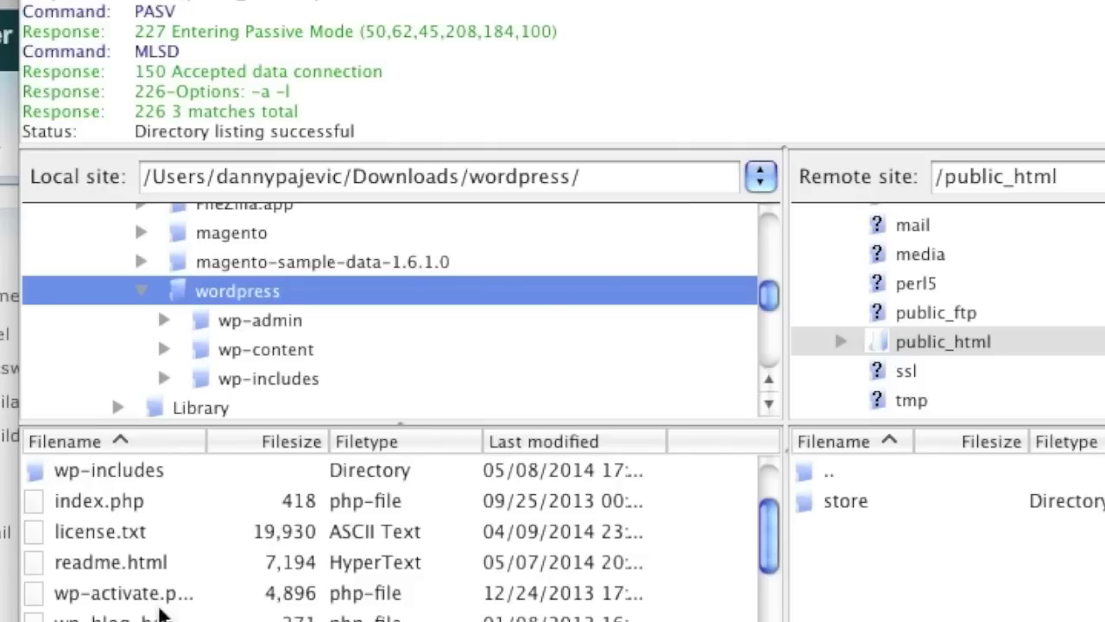
pyautogui.scroll(-2, 167, 560)
pyautogui.scroll(-2, 170, 553)
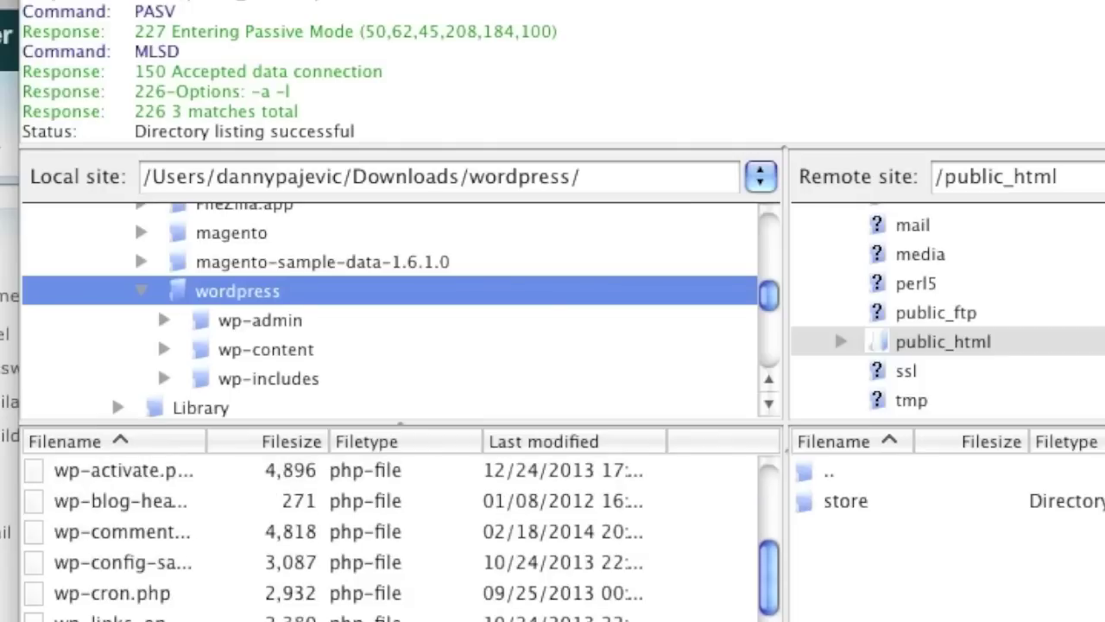
pyautogui.scroll(-2, 203, 587)
pyautogui.scroll(-3, 205, 593)
pyautogui.scroll(12, 205, 592)
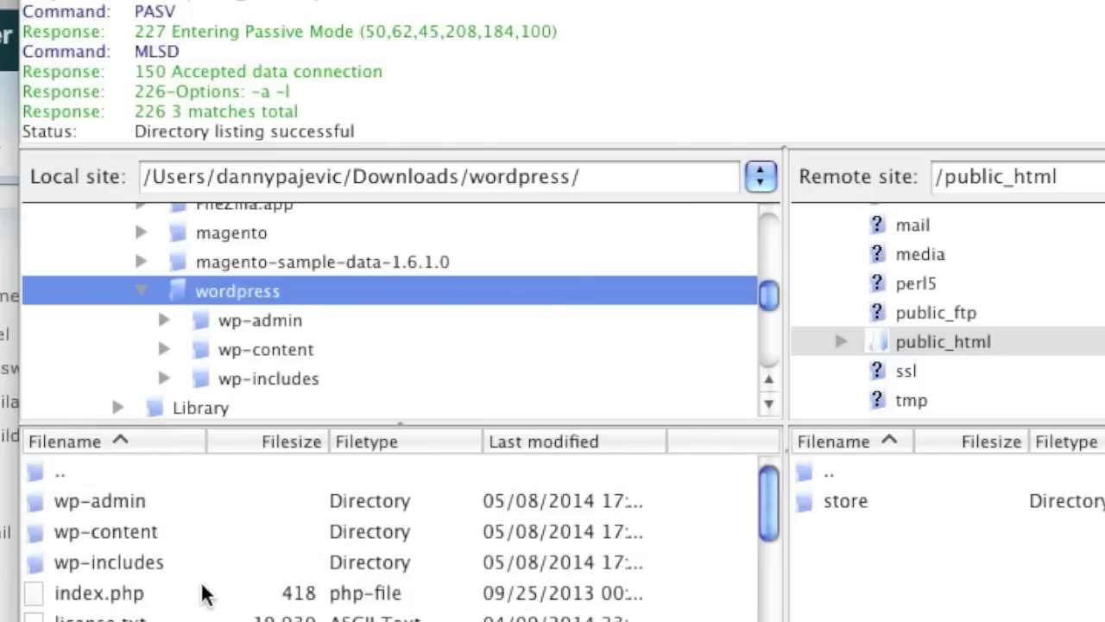
# Select all 16 files and 3 folders of the WordPress package and upload them to public_html.
pyautogui.click(200, 505)
pyautogui.scroll(-6, 317, 605)
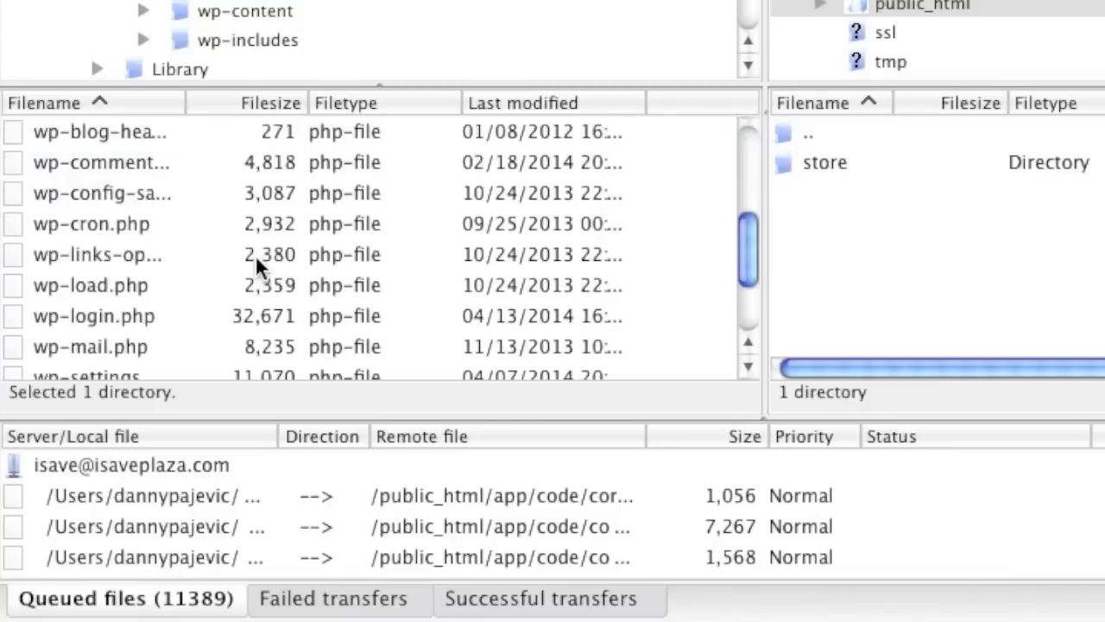
pyautogui.keyDown('shift'); pyautogui.click(203, 351); pyautogui.keyUp('shift')
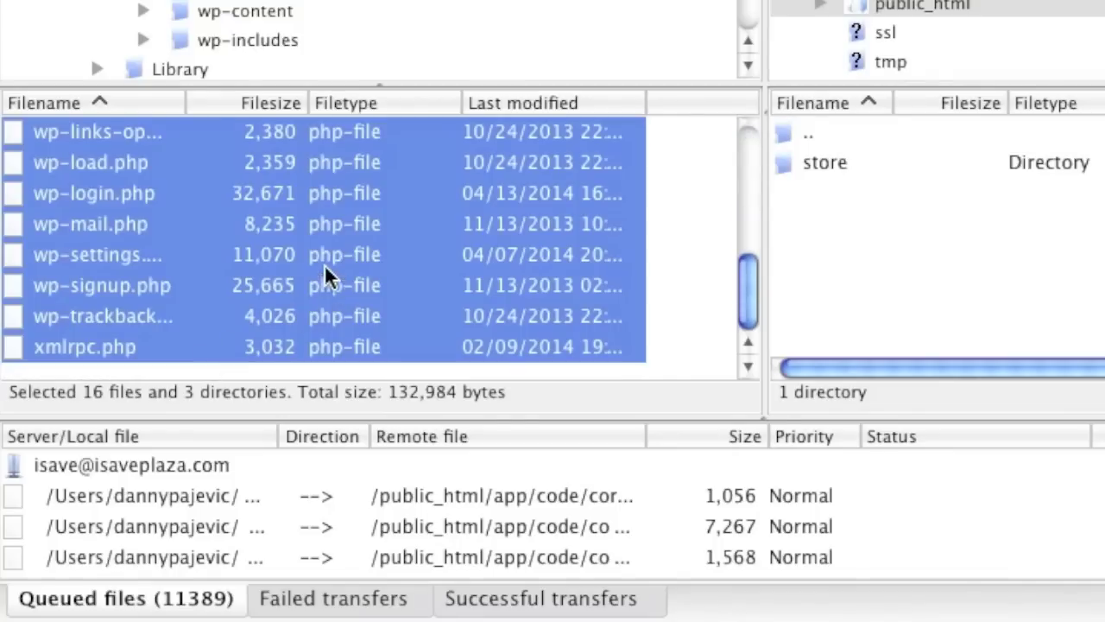
pyautogui.rightClick(324, 272)
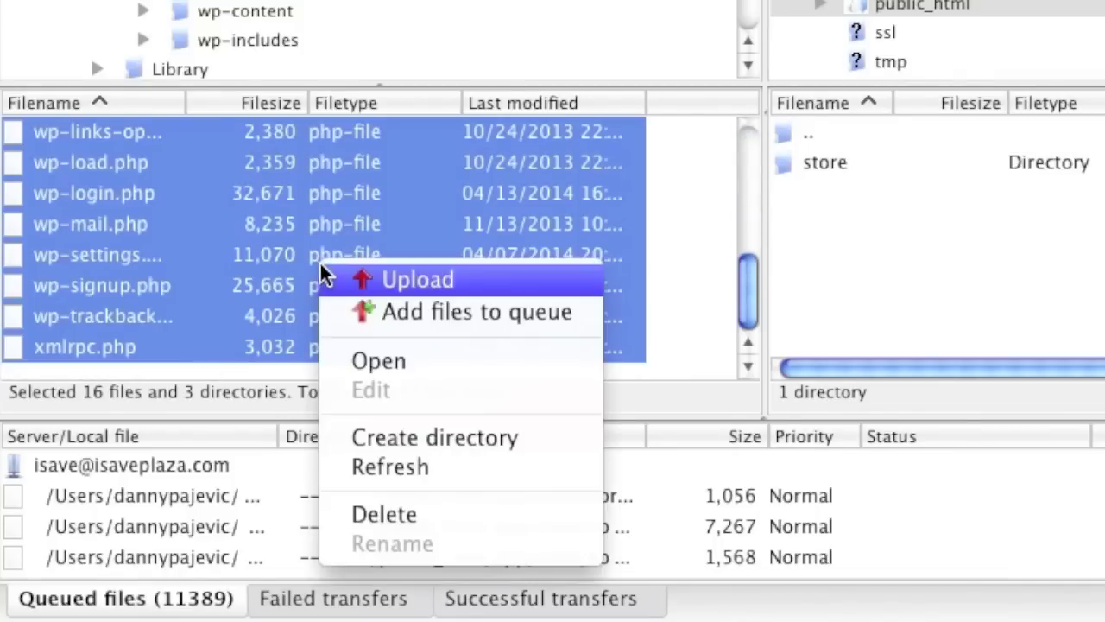
pyautogui.click(379, 278)
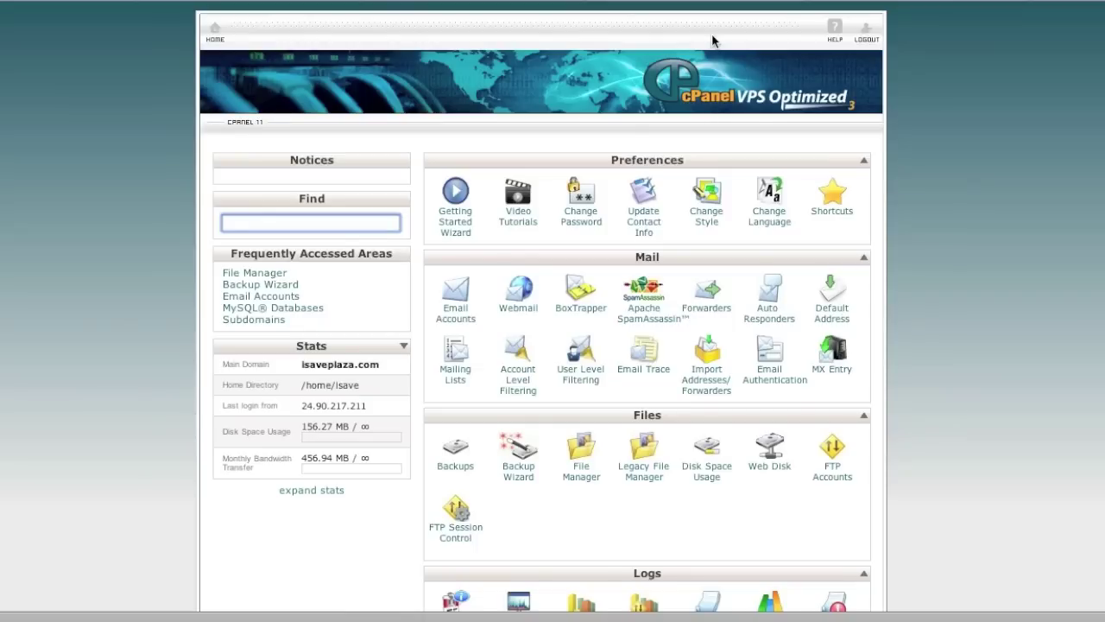
# Create the database 'wordpress' (isave_wordpress) with the MySQL Database Wizard.
pyautogui.scroll(-5, 942, 221)
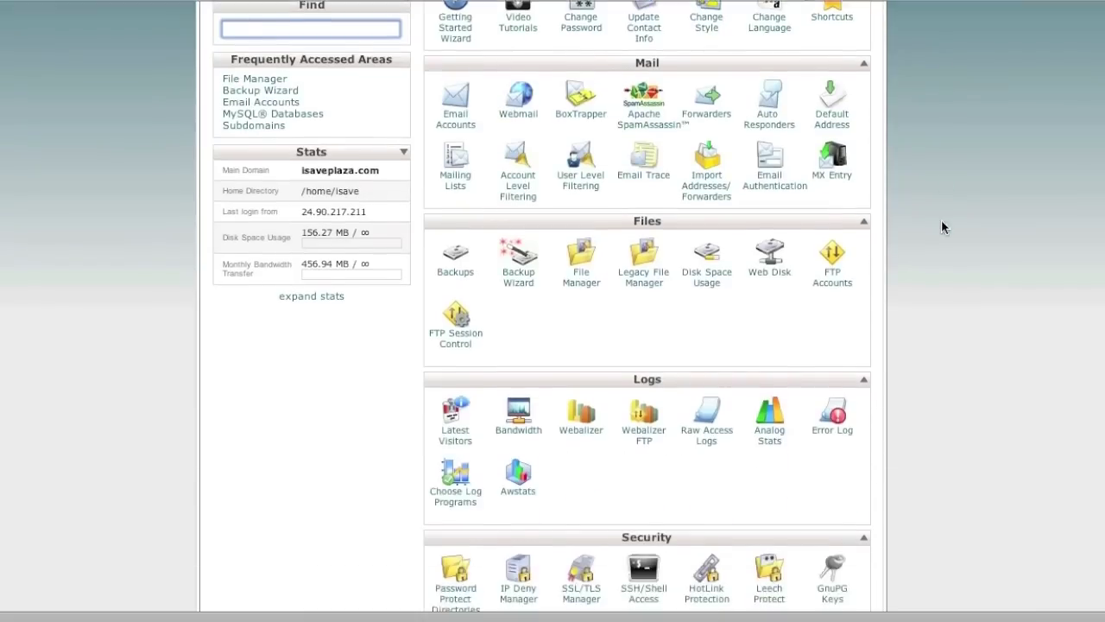
pyautogui.scroll(-10, 941, 223)
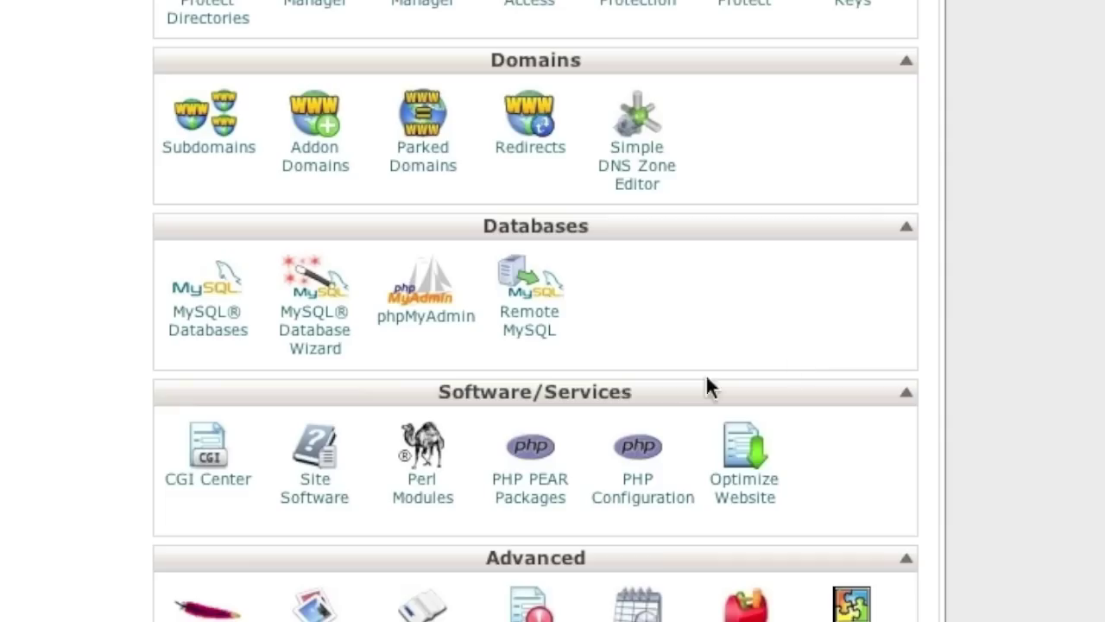
pyautogui.click(331, 329)
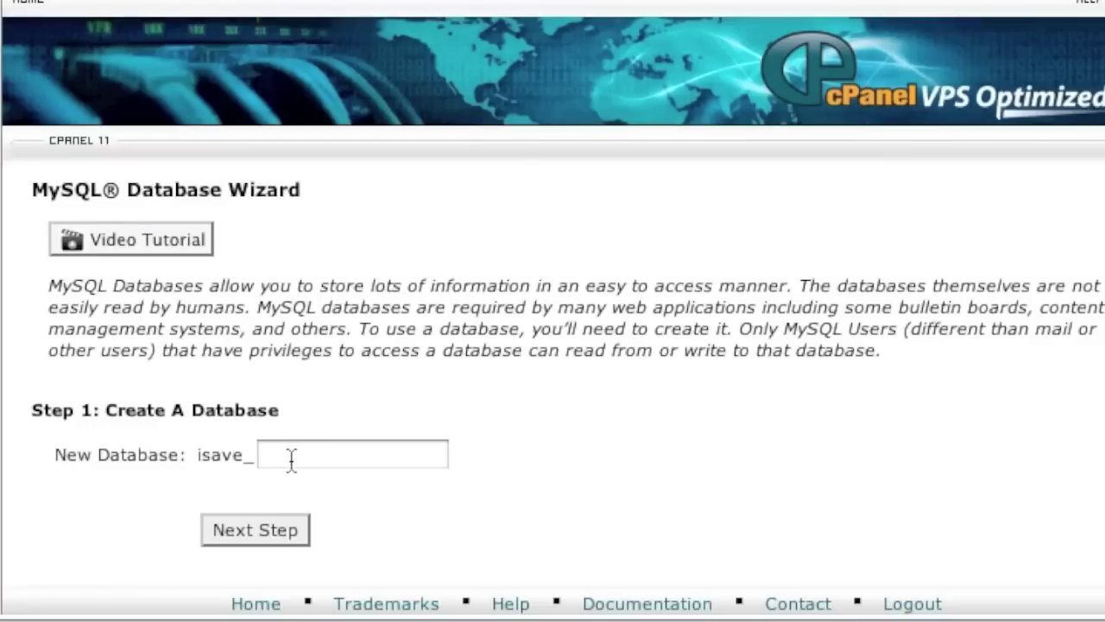
pyautogui.click(291, 459)
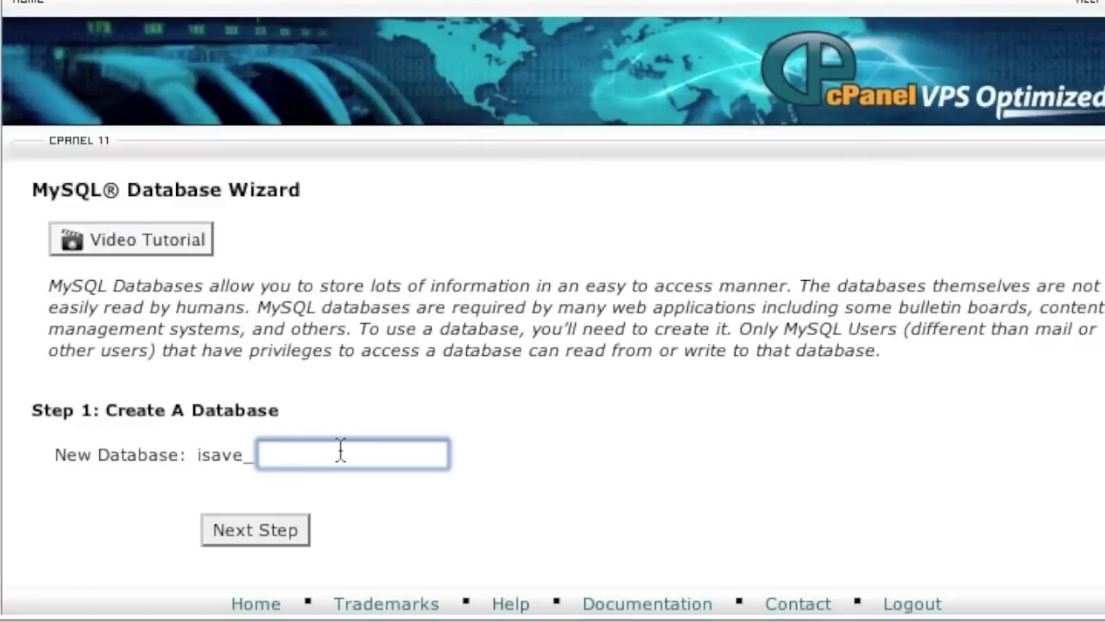
pyautogui.write('wordpress')
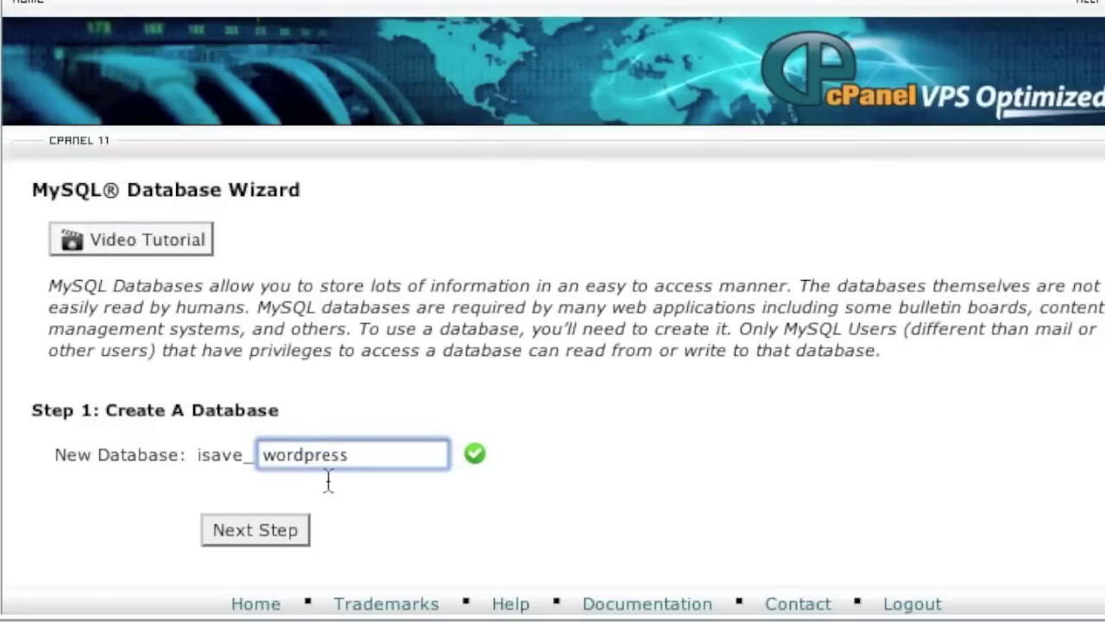
pyautogui.click(261, 512)
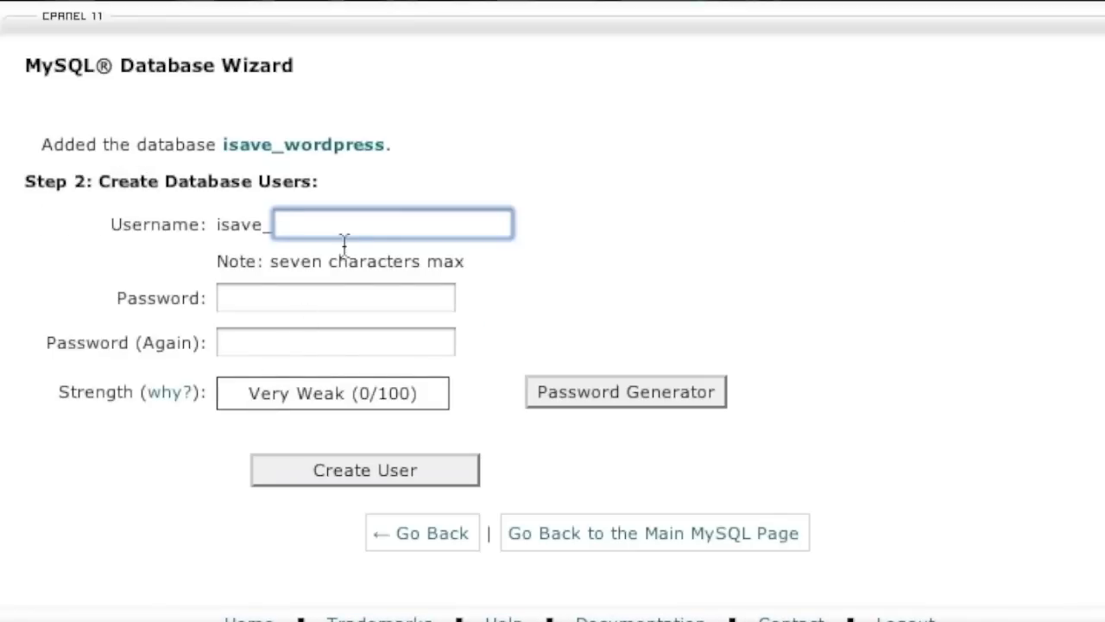
# Create the matching database user 'wordpress' with its password entered twice.
pyautogui.write('wo')
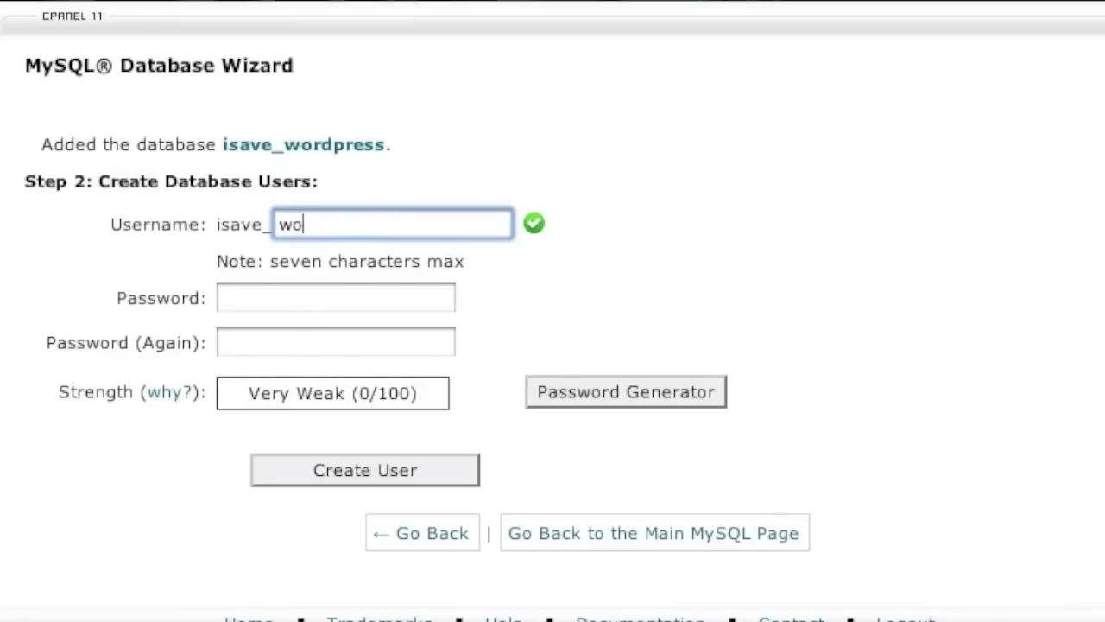
pyautogui.write('rdpress')
pyautogui.click(266, 309)
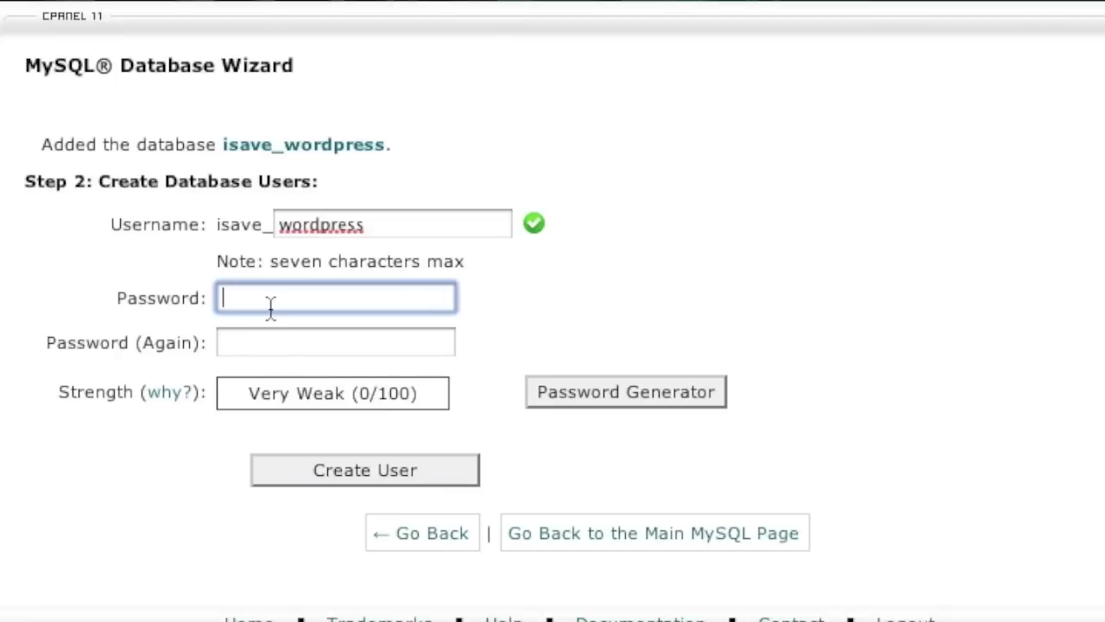
pyautogui.write('aaaaaaaa')
pyautogui.click(295, 344)
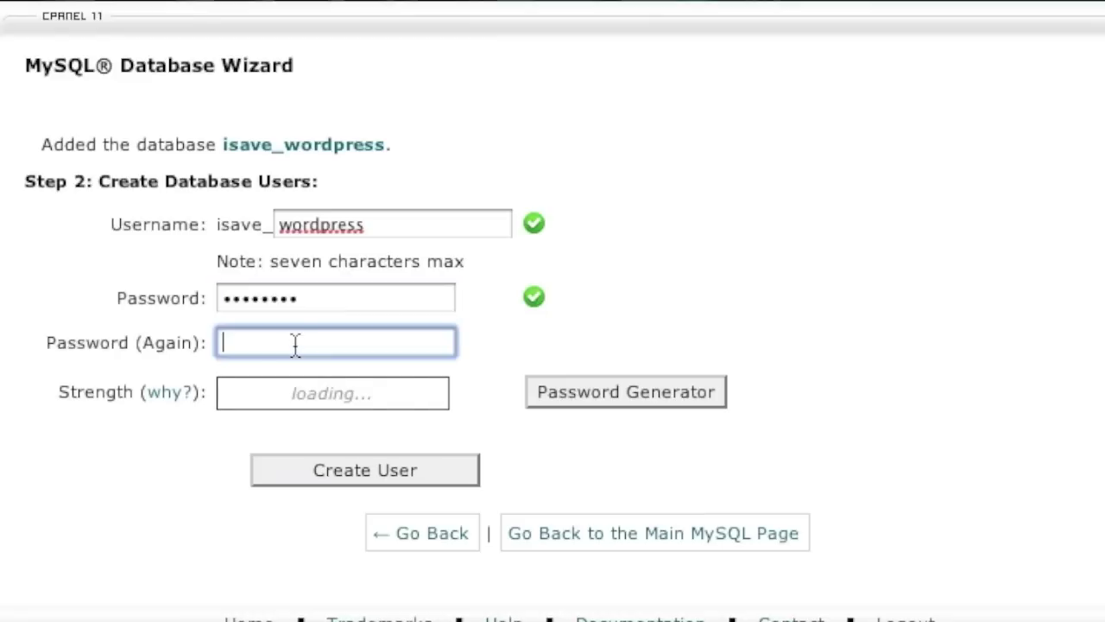
pyautogui.write('aaaaaa')
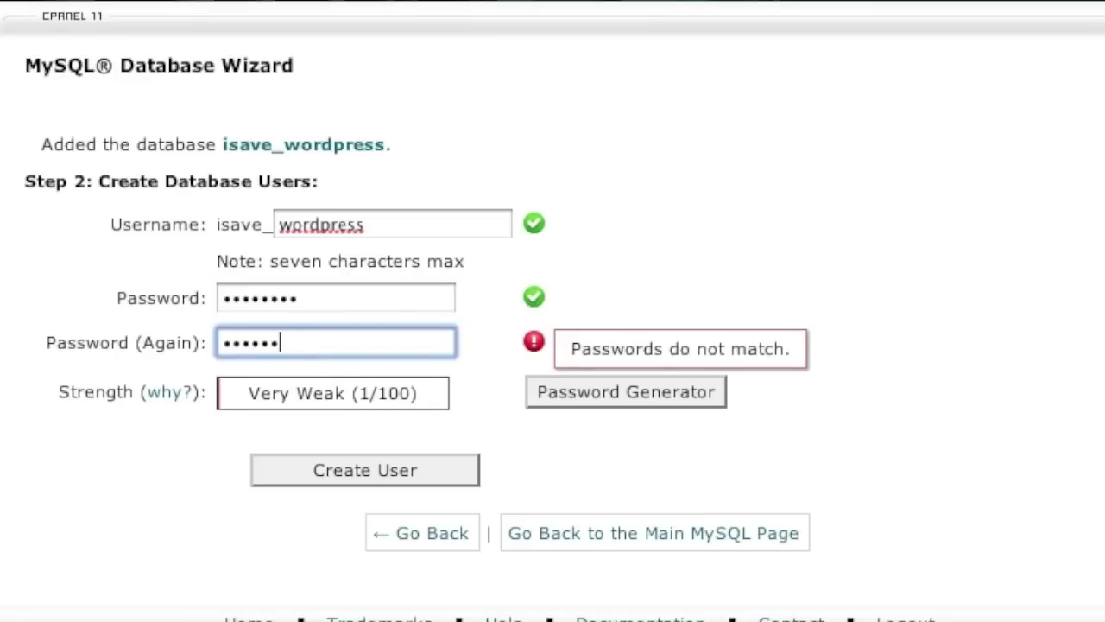
pyautogui.write('aa')
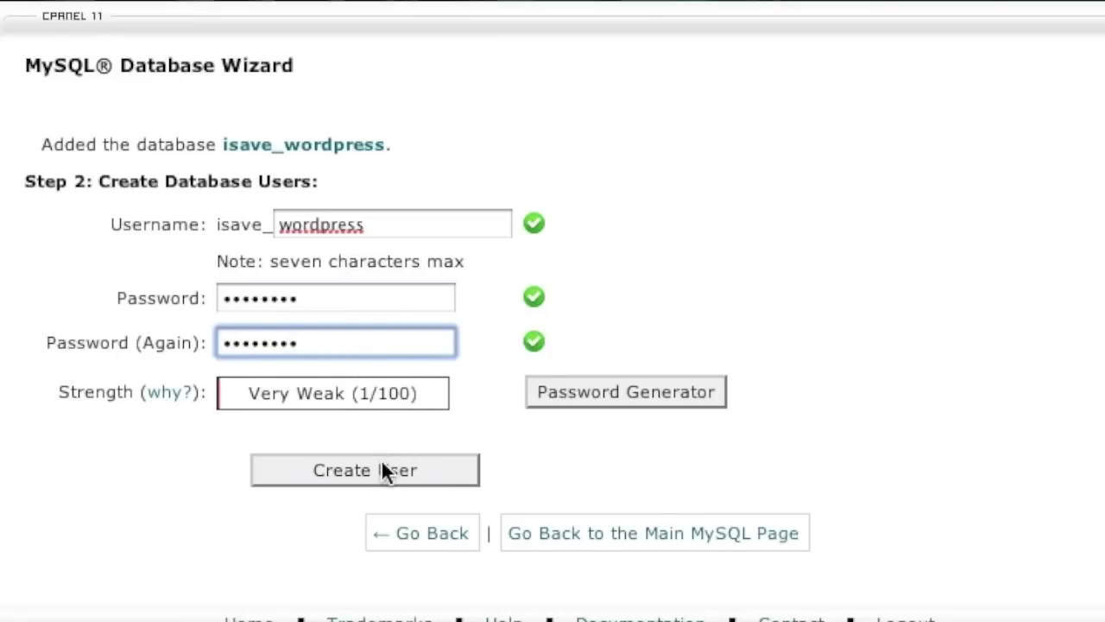
pyautogui.click(385, 470)
pyautogui.scroll(-3, 397, 311)
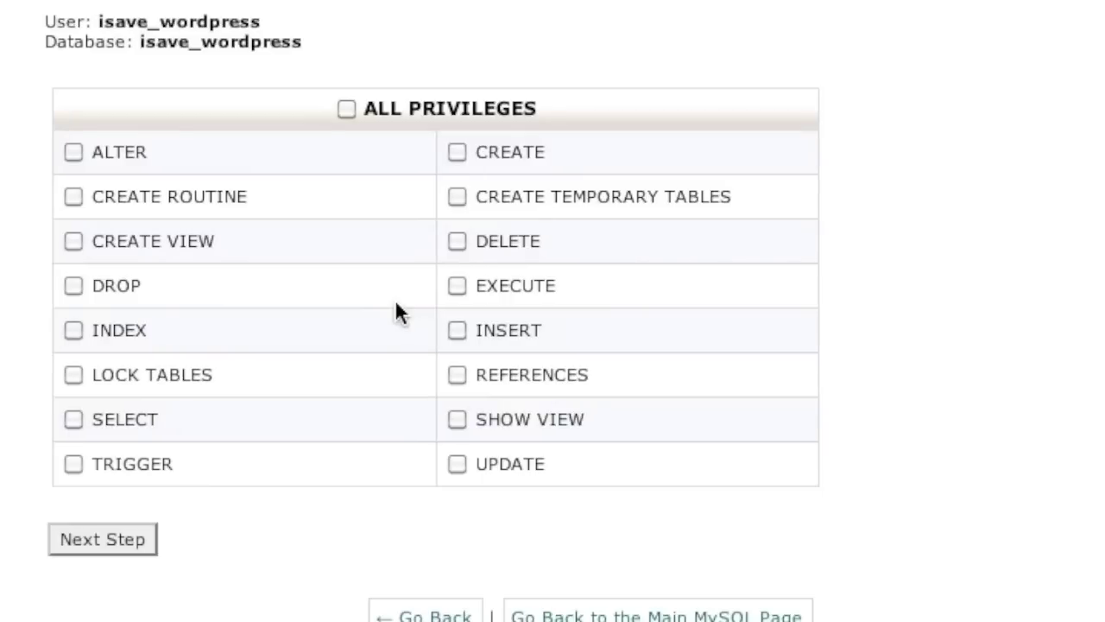
# Give the new user ALL PRIVILEGES on isave_wordpress and confirm.
pyautogui.click(347, 109)
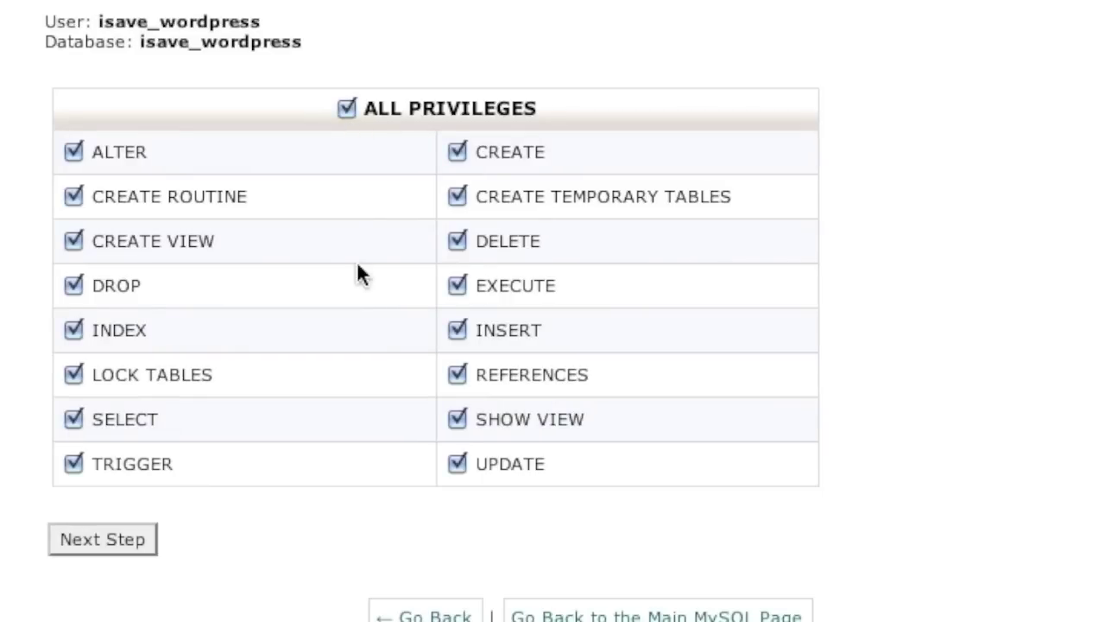
pyautogui.click(101, 537)
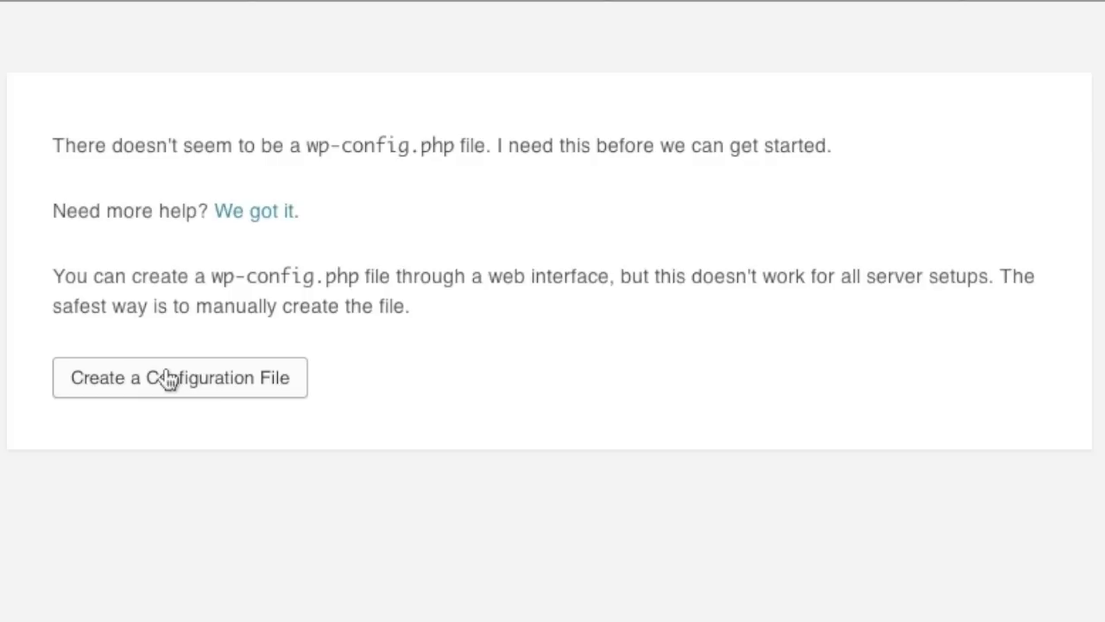
# Create wp-config with database and user name isave_wordpress plus the user's password, and submit.
pyautogui.click(168, 378)
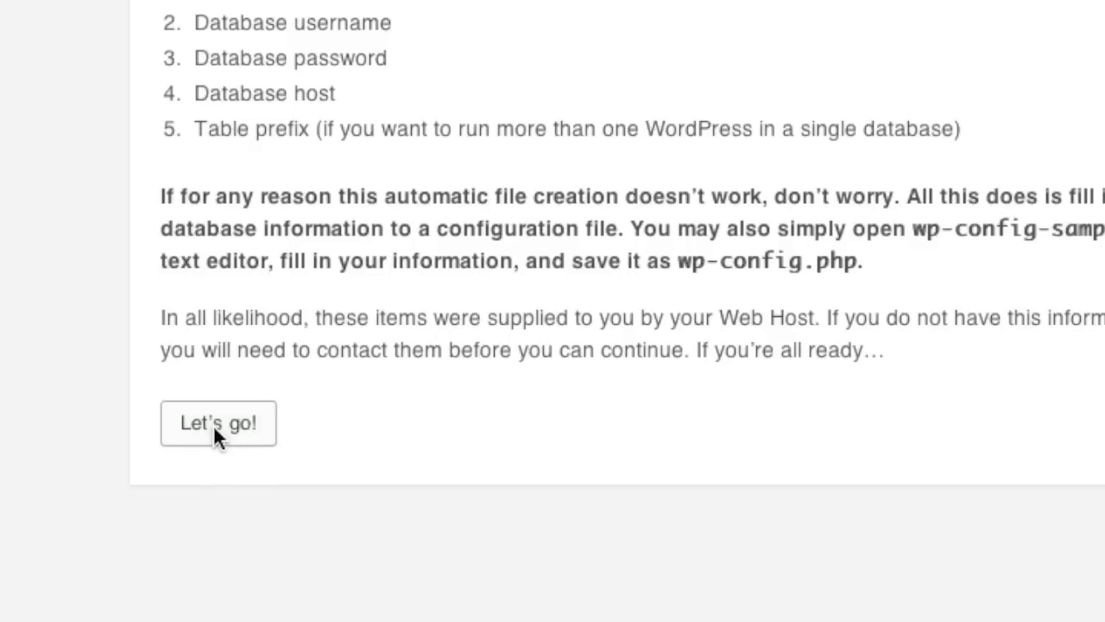
pyautogui.click(213, 425)
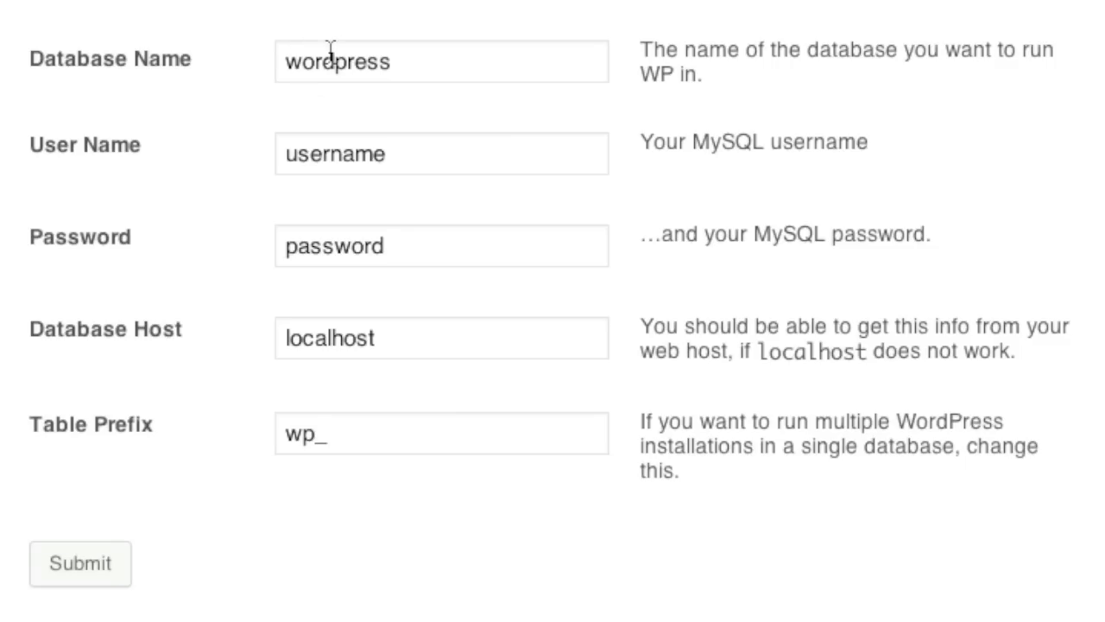
pyautogui.click(288, 62)
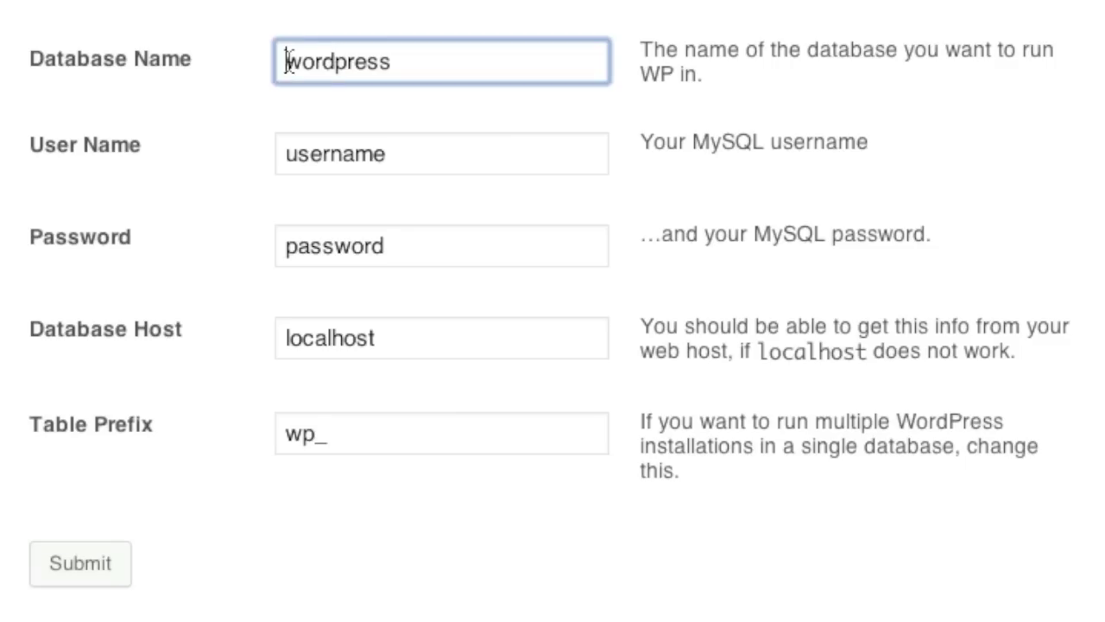
pyautogui.write('isave_')
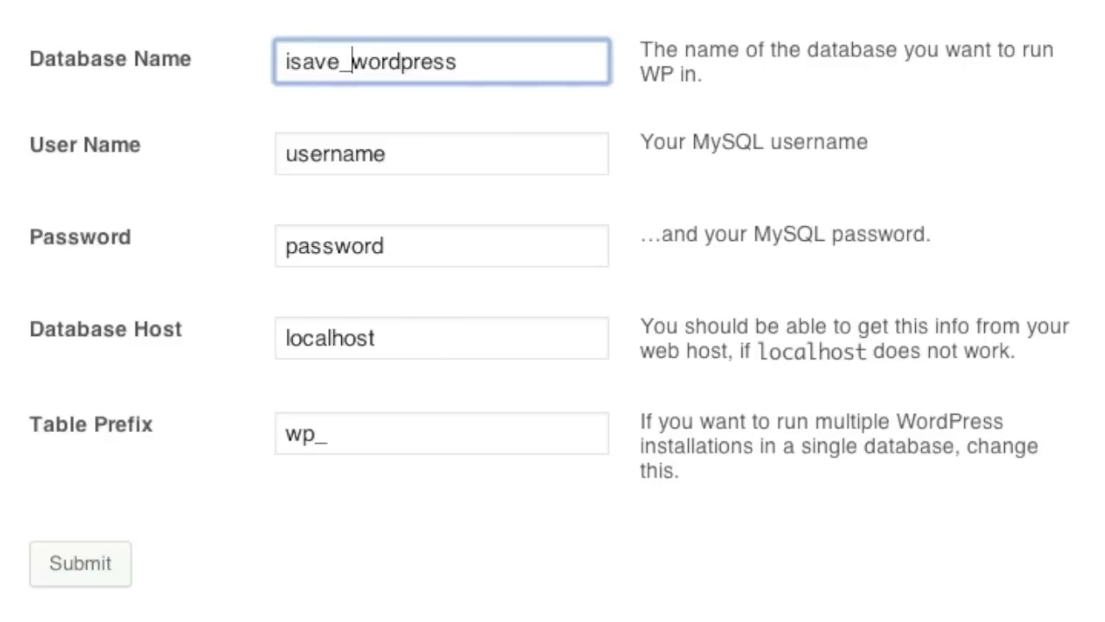
pyautogui.tripleClick(383, 44)
pyautogui.hotkey('ctrl', 'c')
pyautogui.click(355, 154)
pyautogui.doubleClick(355, 154)
pyautogui.hotkey('ctrl', 'v')
pyautogui.tripleClick(358, 259)
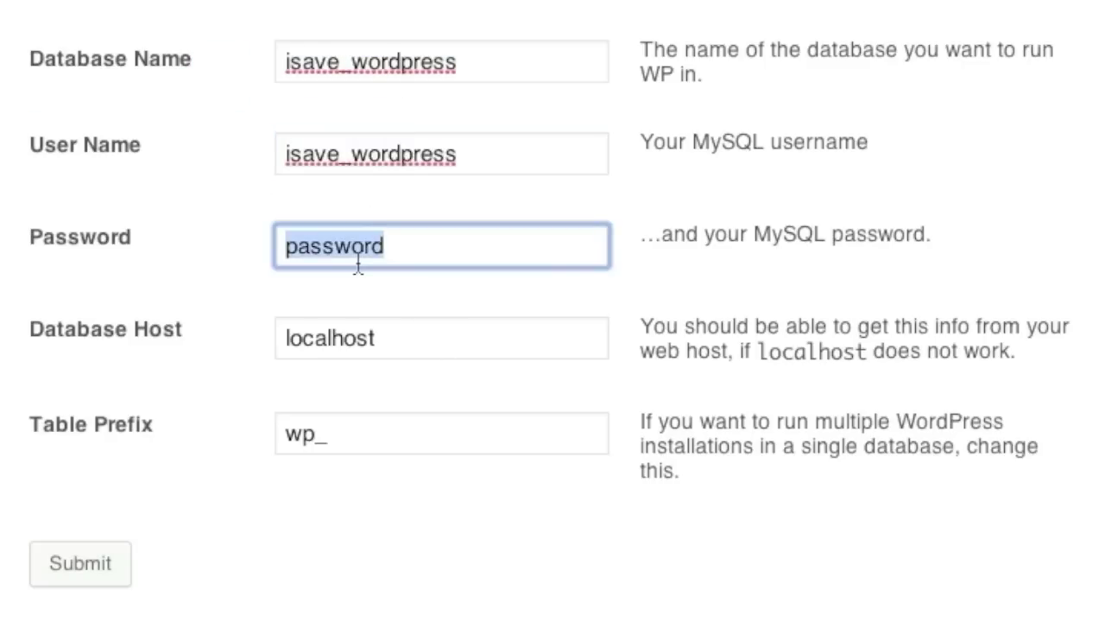
pyautogui.write('Pas')
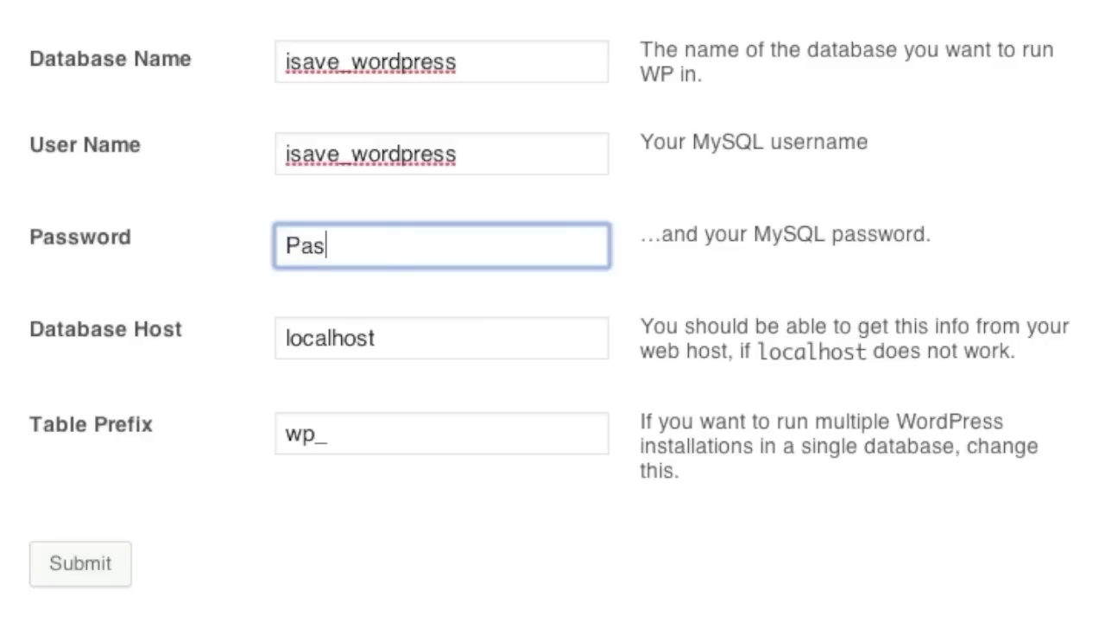
pyautogui.write('sword')
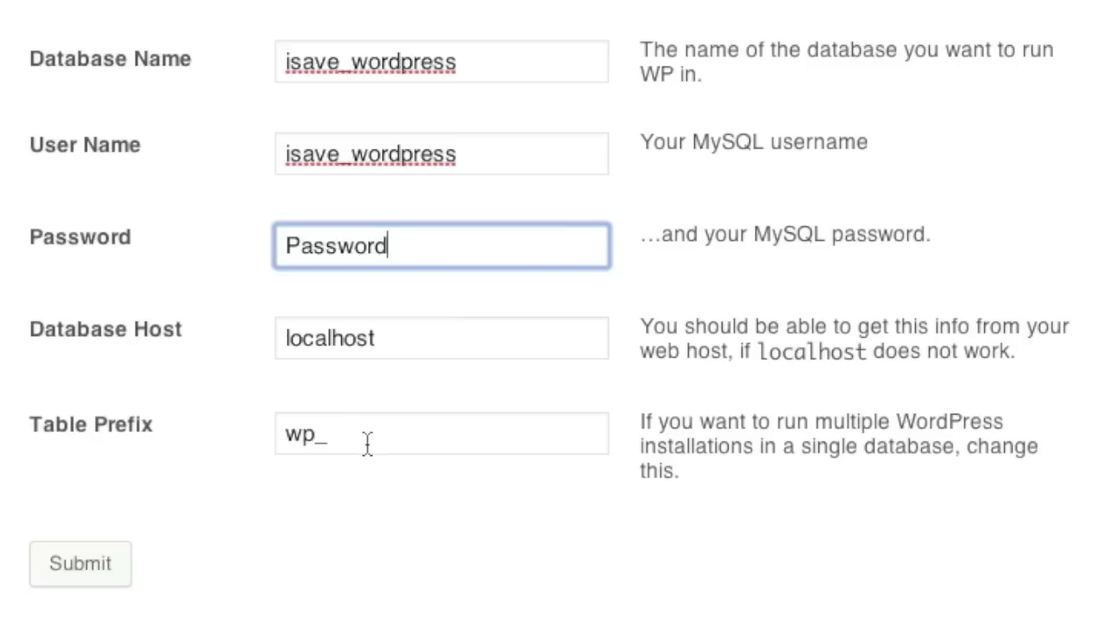
pyautogui.click(81, 565)
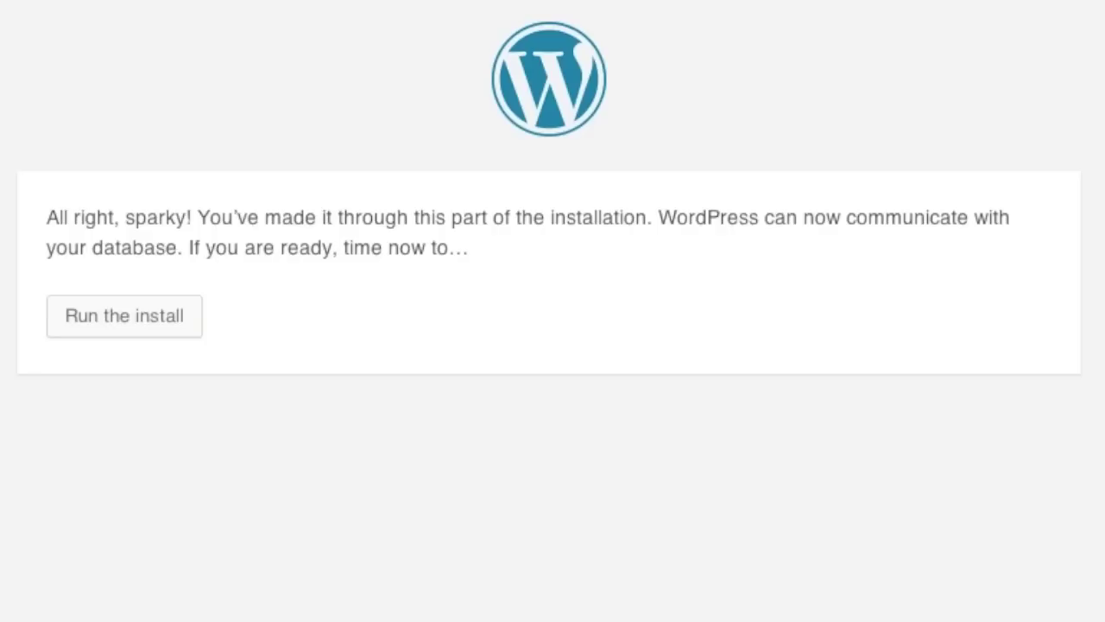
# Enter site title iSavePlaza, the admin username, and the admin password twice.
pyautogui.click(138, 321)
pyautogui.click(420, 434)
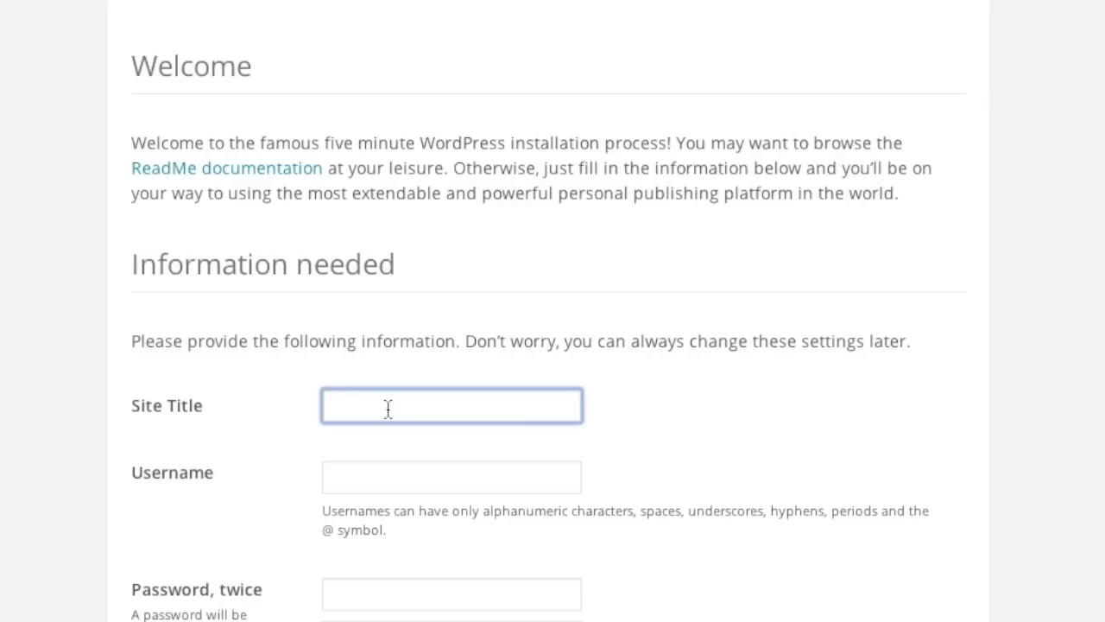
pyautogui.write('iSavePlaza')
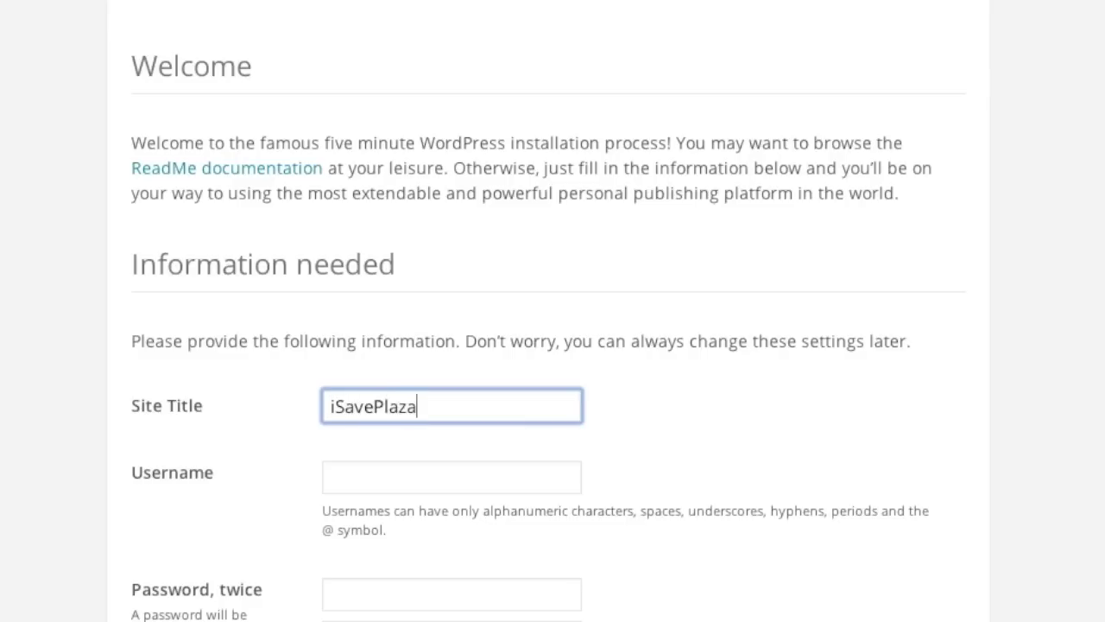
pyautogui.scroll(-2, 388, 414)
pyautogui.click(375, 302)
pyautogui.write('isave')
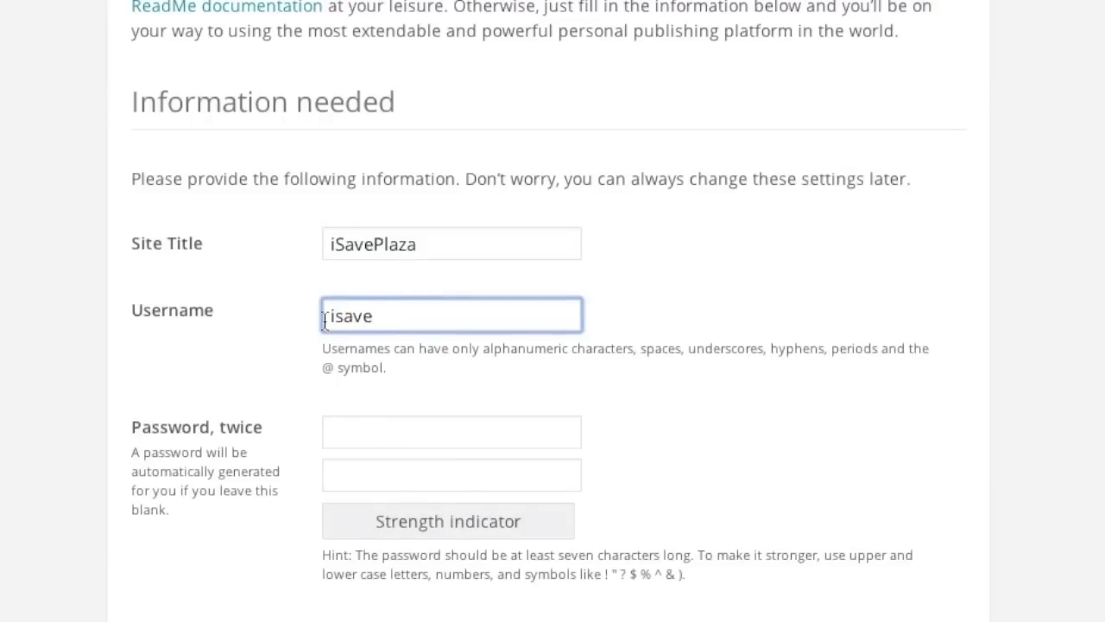
pyautogui.scroll(-1, 311, 337)
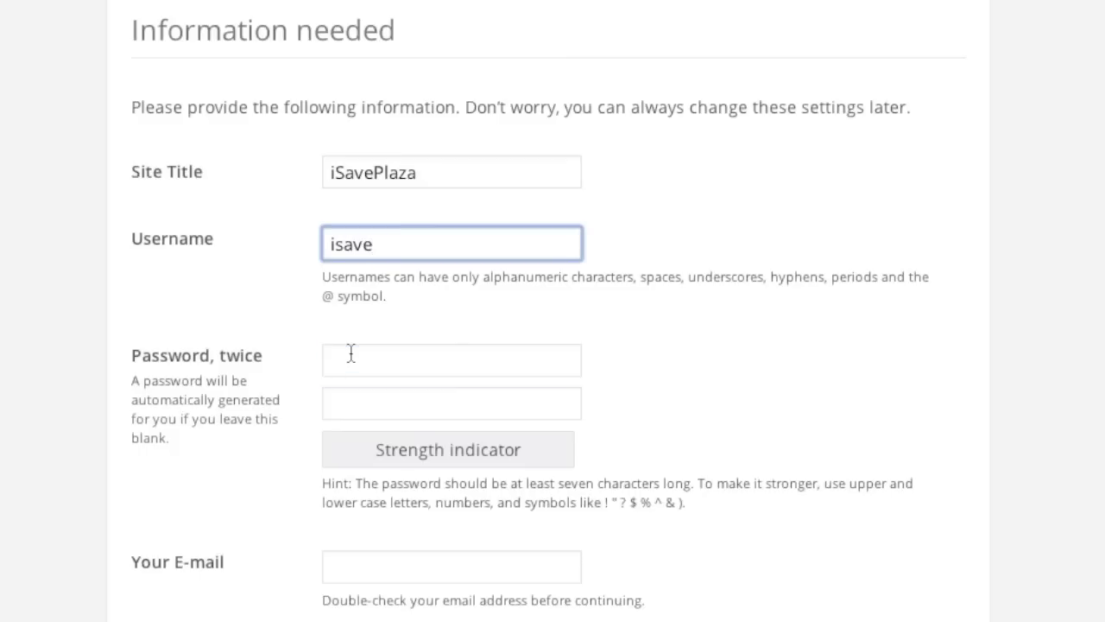
pyautogui.click(350, 353)
pyautogui.write('*************')
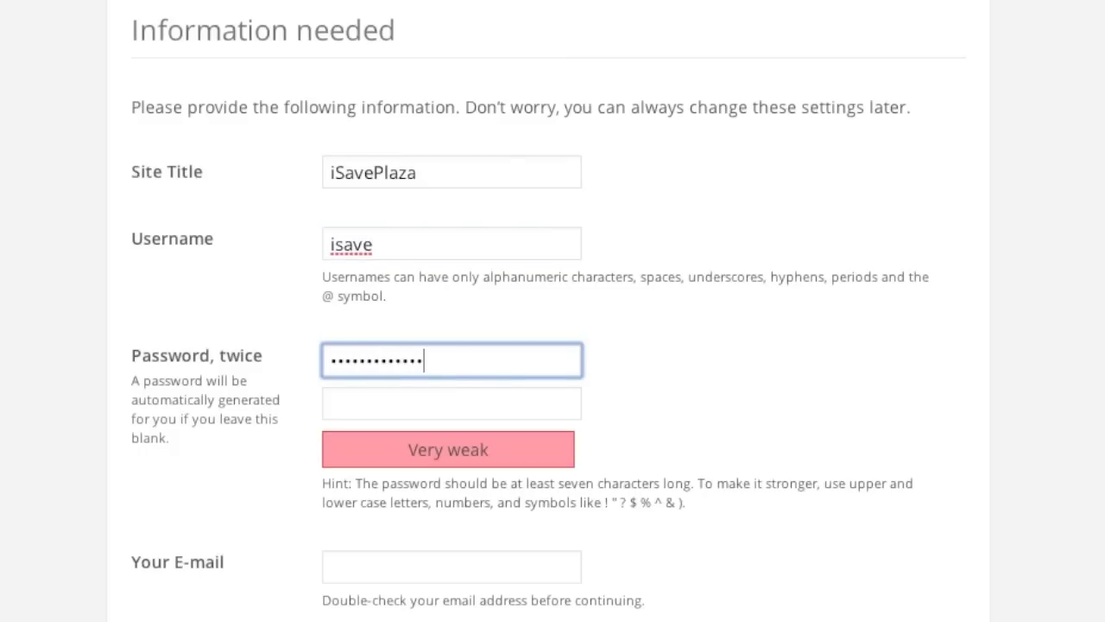
pyautogui.click(360, 402)
pyautogui.write('*************')
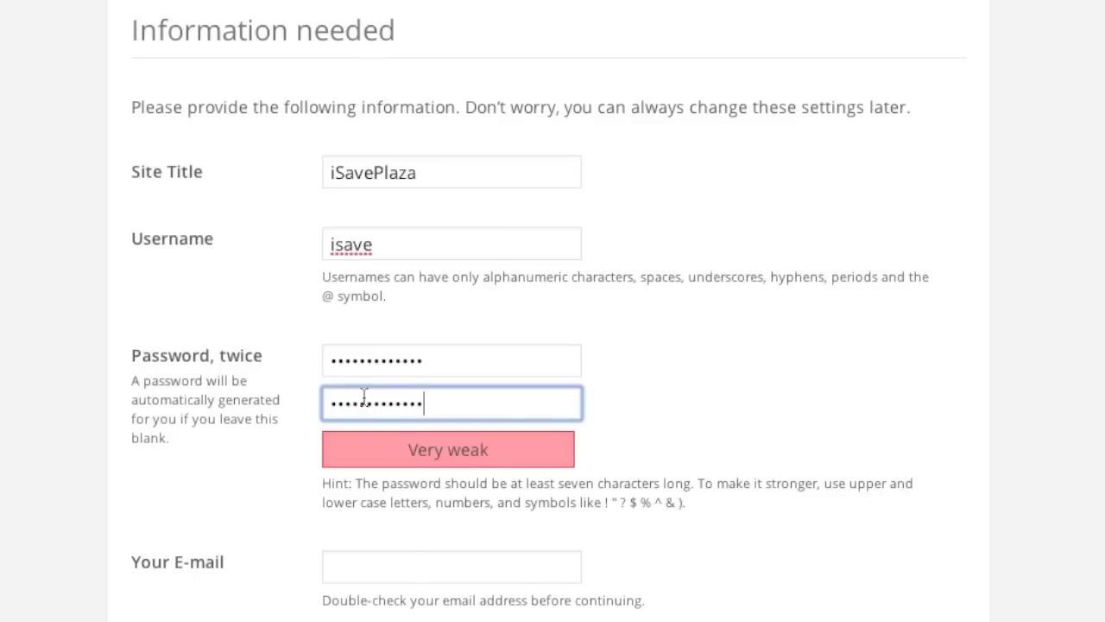
# Add the admin e-mail, disable search-engine indexing, install WordPress and go to login.
pyautogui.scroll(-3, 364, 395)
pyautogui.click(356, 406)
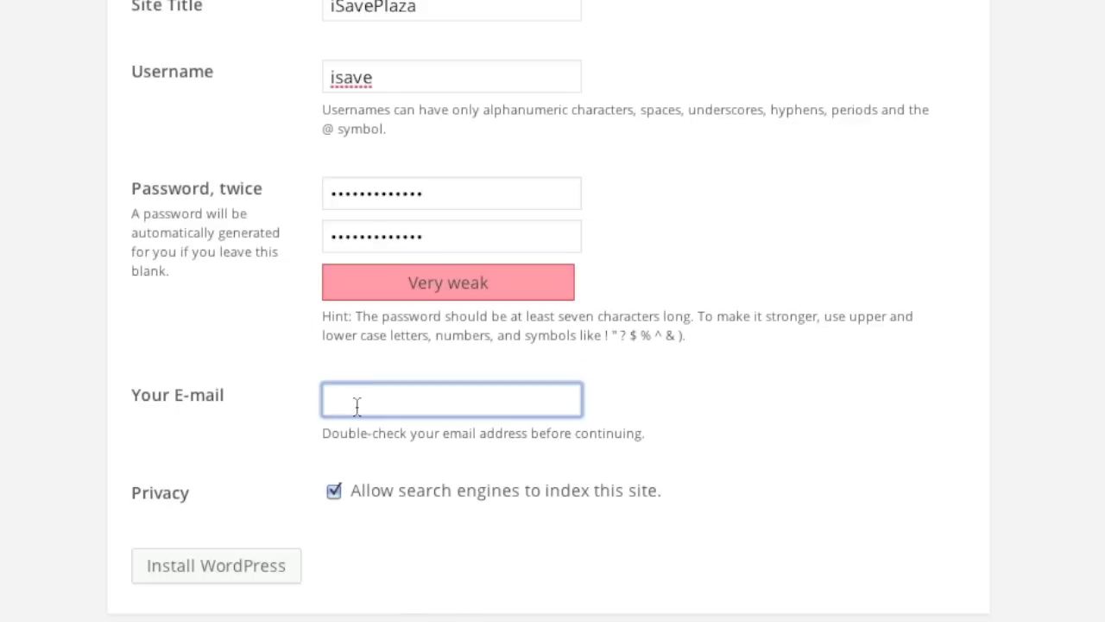
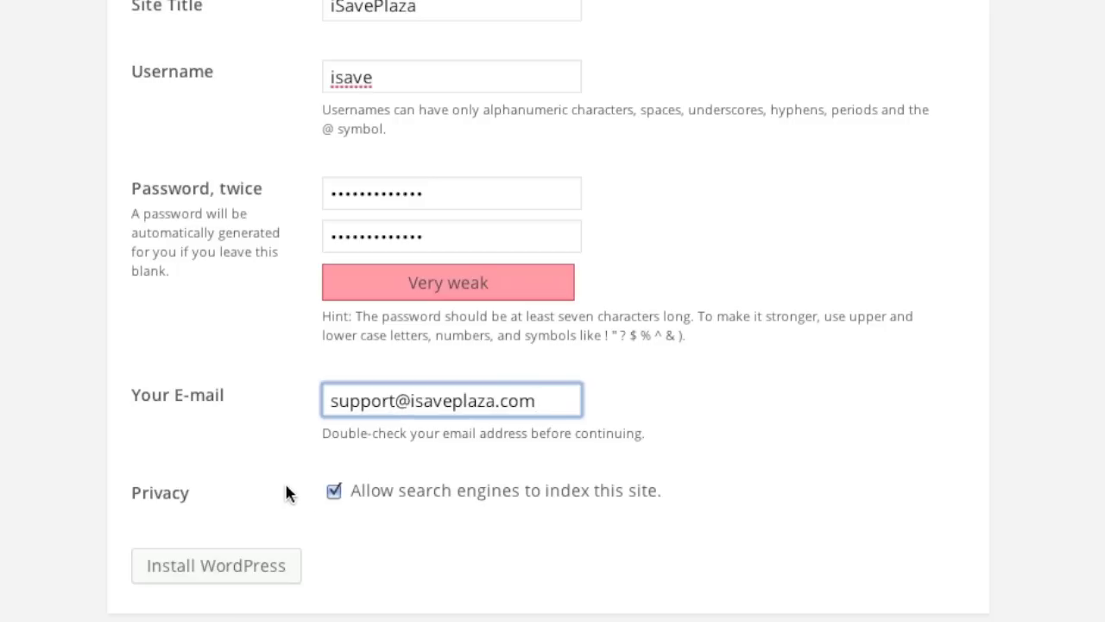
pyautogui.click(334, 492)
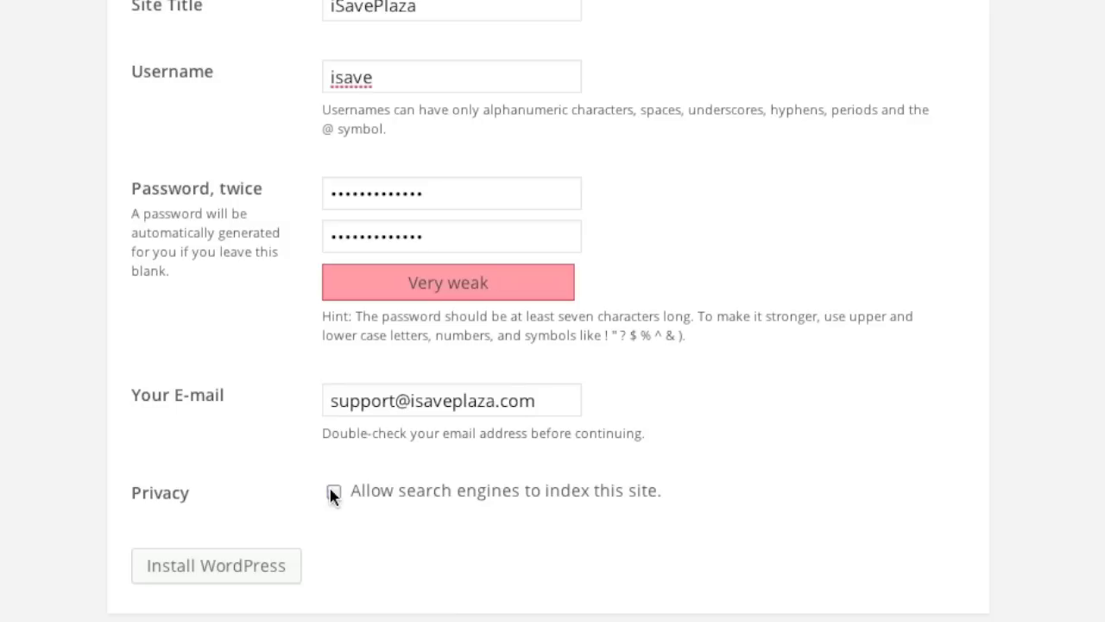
pyautogui.click(244, 570)
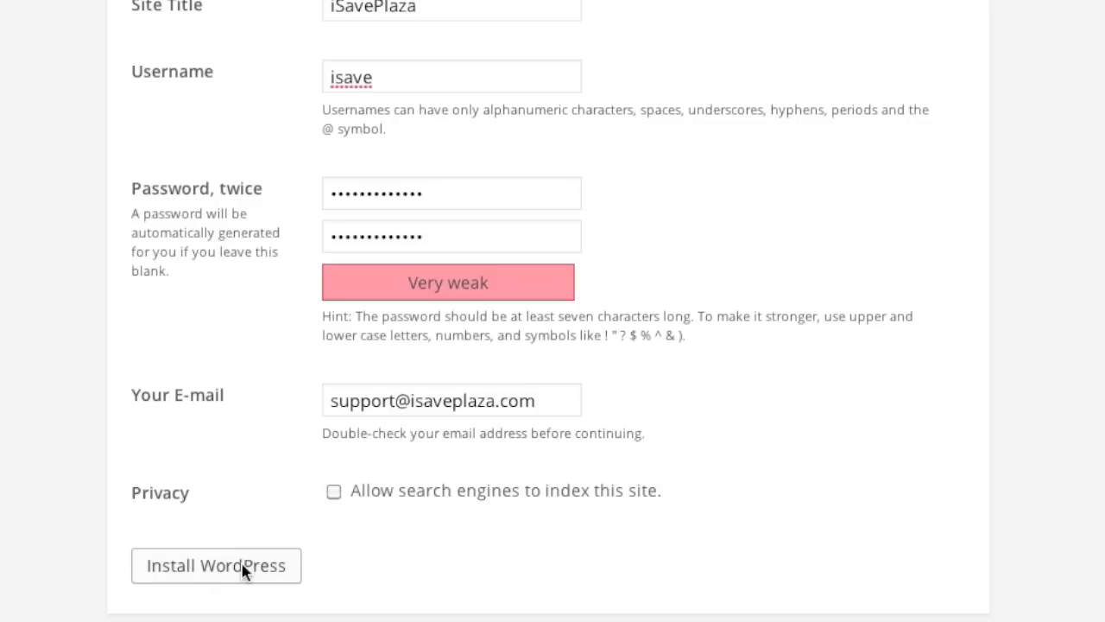
pyautogui.click(264, 393)
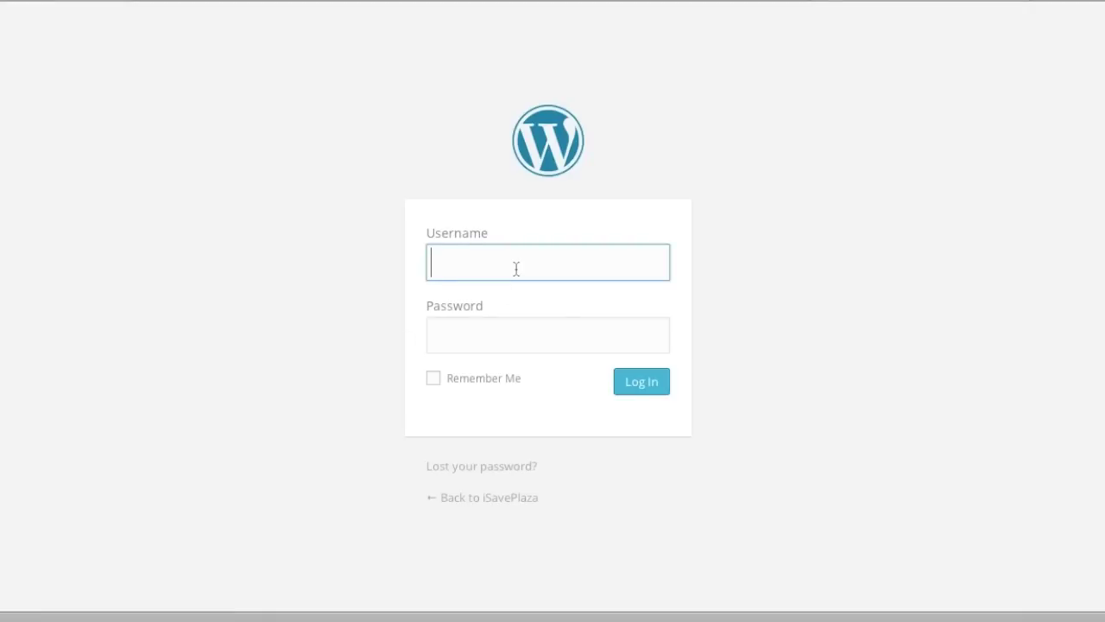
# Log in with the admin username and password, with Remember Me ticked.
pyautogui.write('isave')
pyautogui.click(518, 335)
pyautogui.write('•••••••••••')
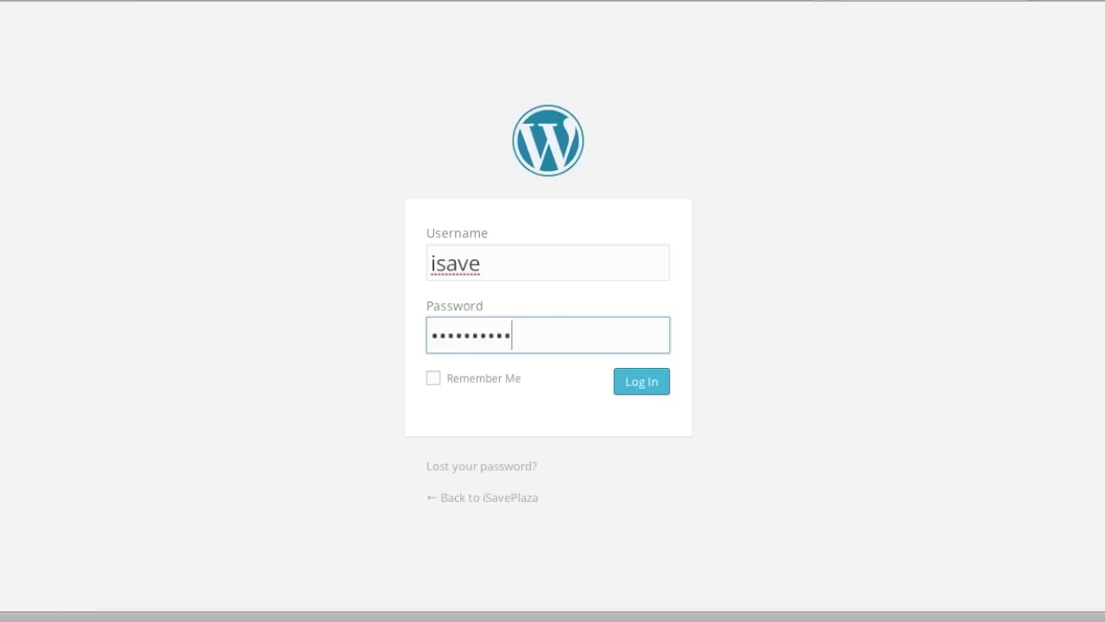
pyautogui.write('••')
pyautogui.click(434, 380)
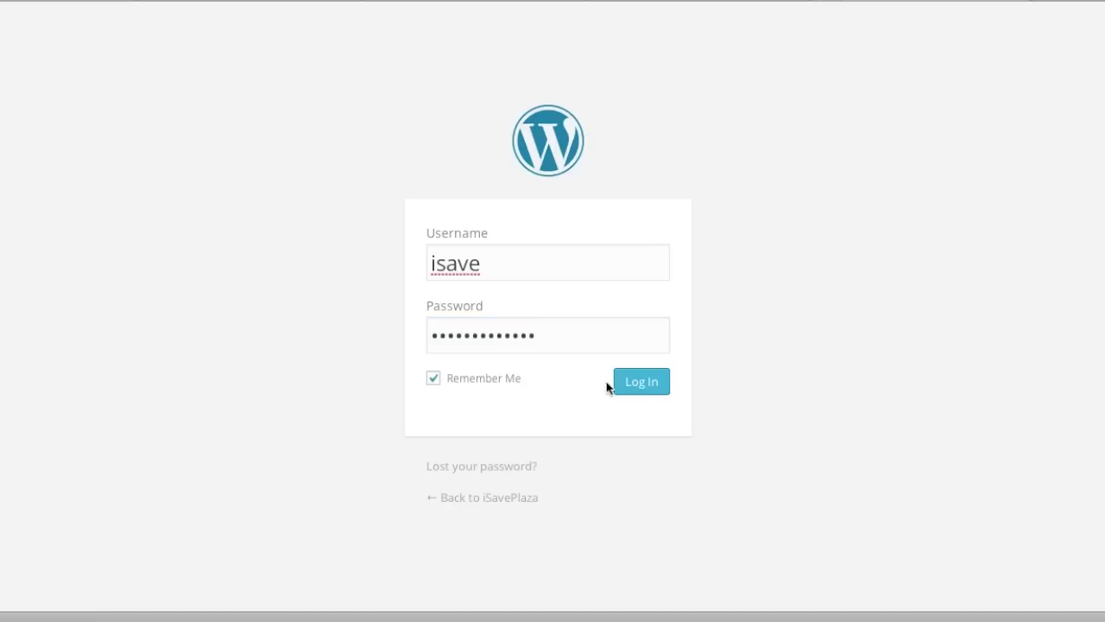
pyautogui.click(638, 388)
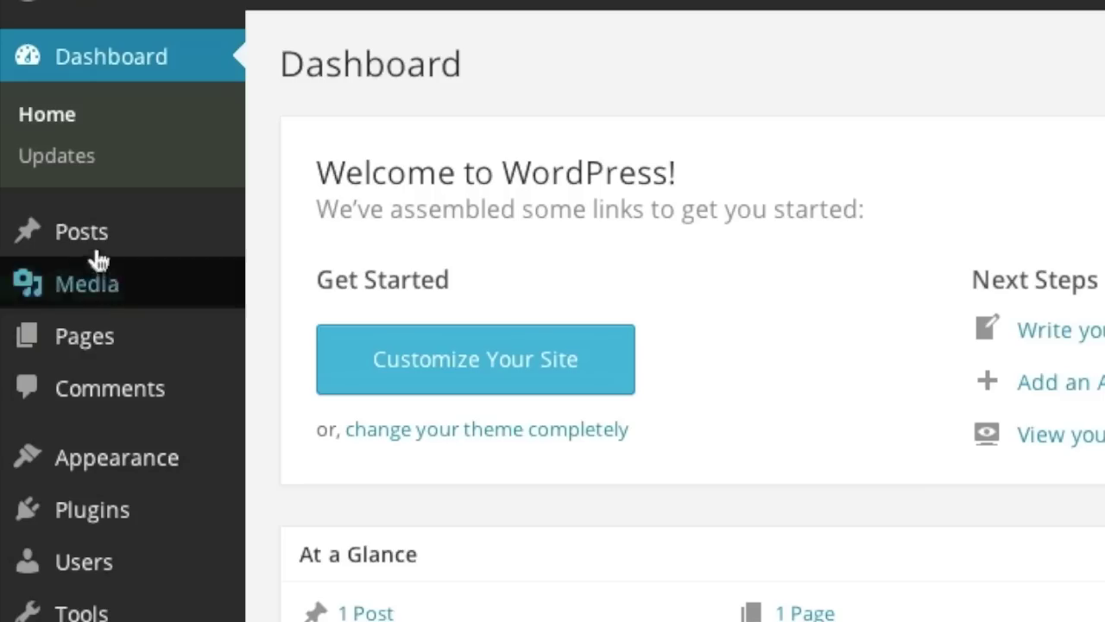
# Upload the couch picture, insert it into the Hello world! post, and update the post.
pyautogui.moveTo(0, 165)
pyautogui.click(98, 229)
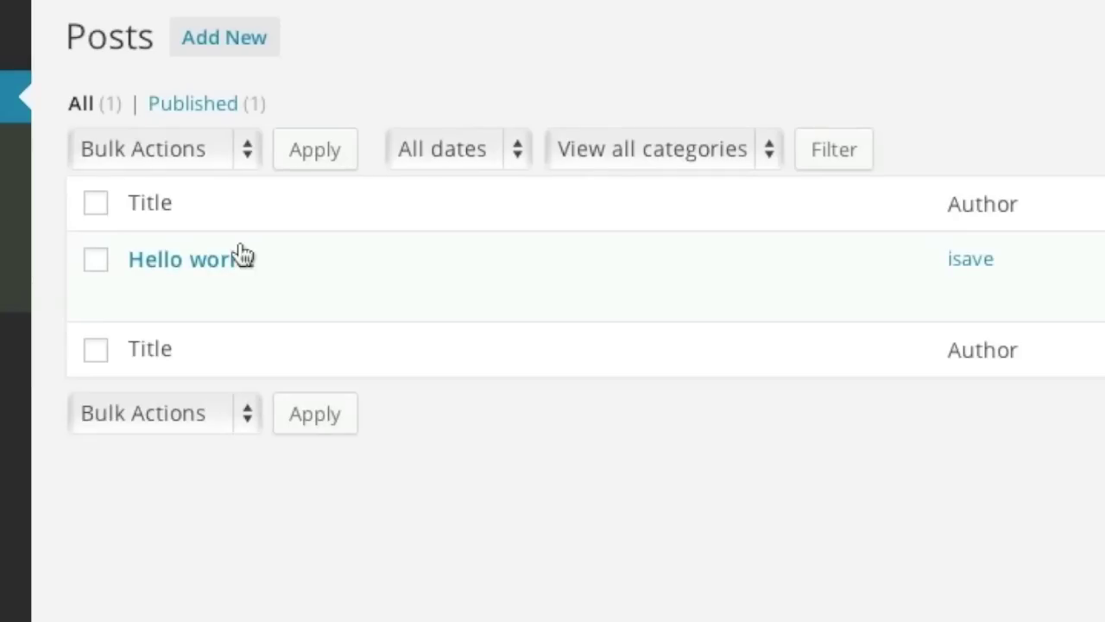
pyautogui.moveTo(165, 296)
pyautogui.click(147, 294)
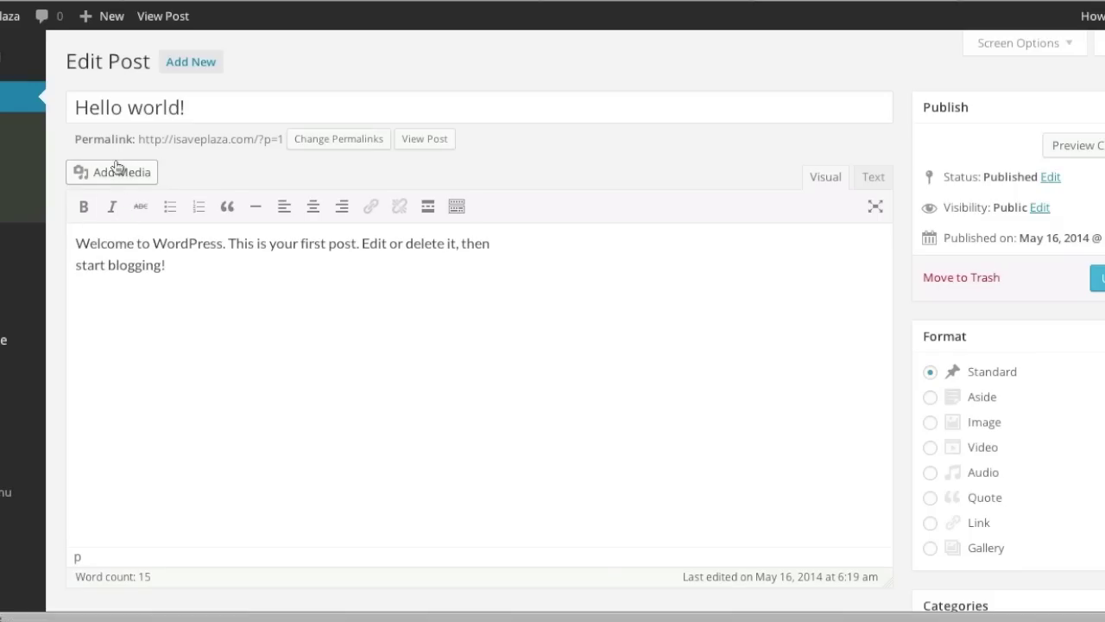
pyautogui.click(117, 166)
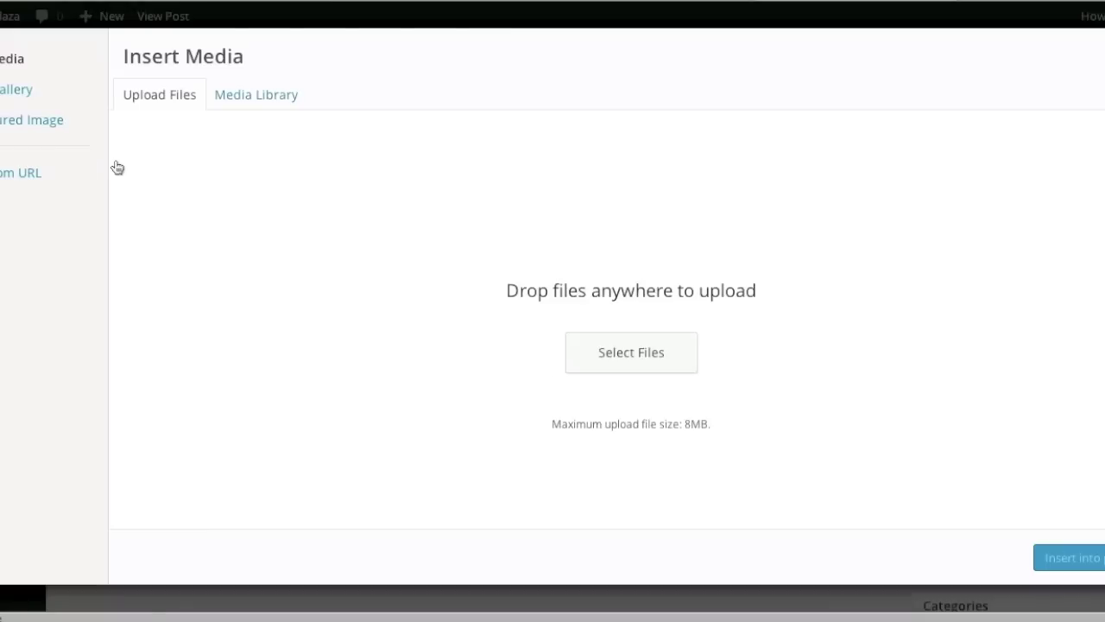
pyautogui.click(605, 352)
pyautogui.doubleClick(511, 130)
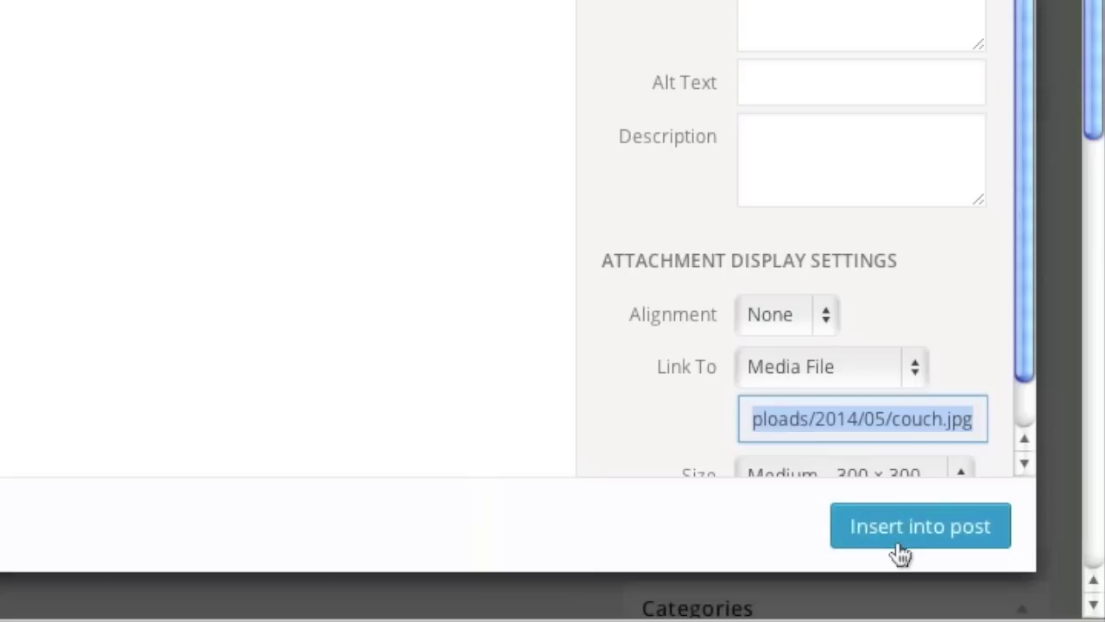
pyautogui.click(899, 549)
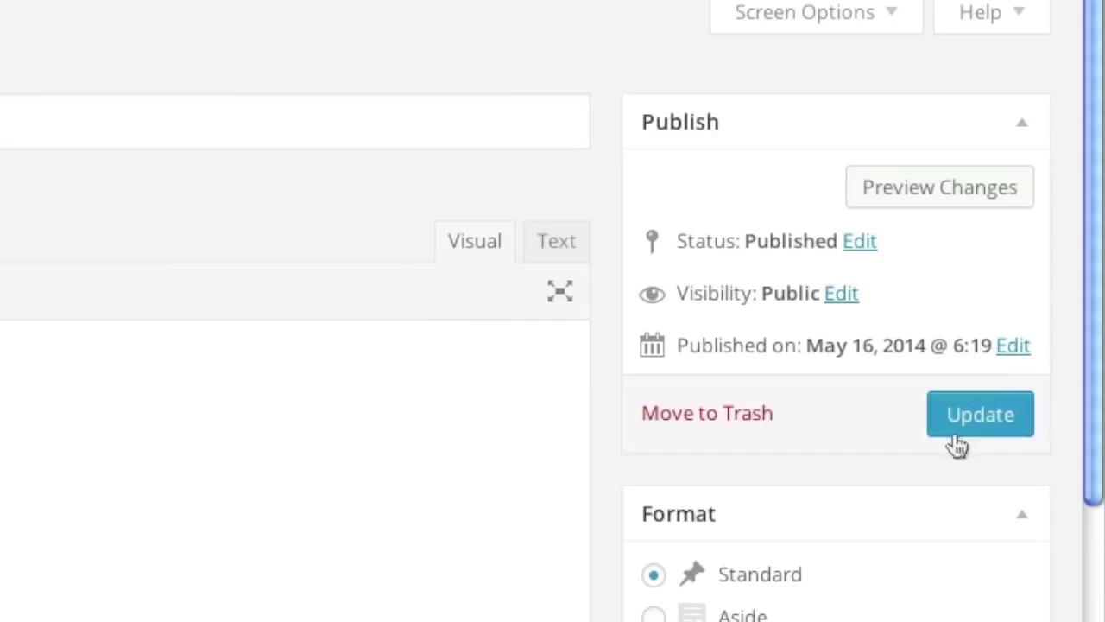
pyautogui.click(980, 48)
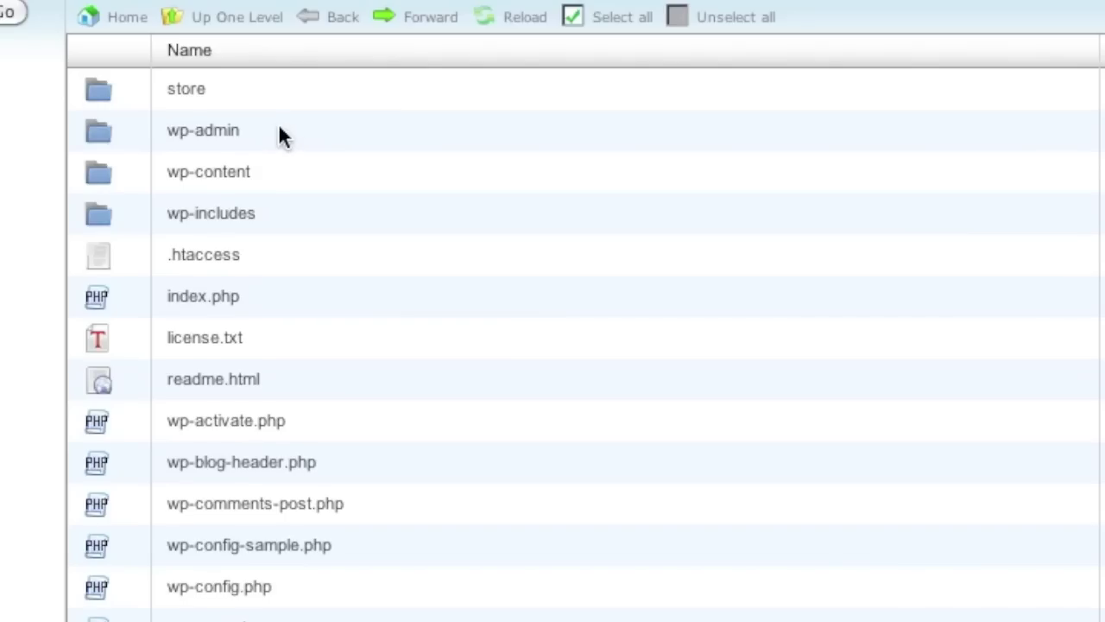
# Open wp-admin in File Manager, then reconnect FileZilla to the server via Quickconnect.
pyautogui.doubleClick(281, 131)
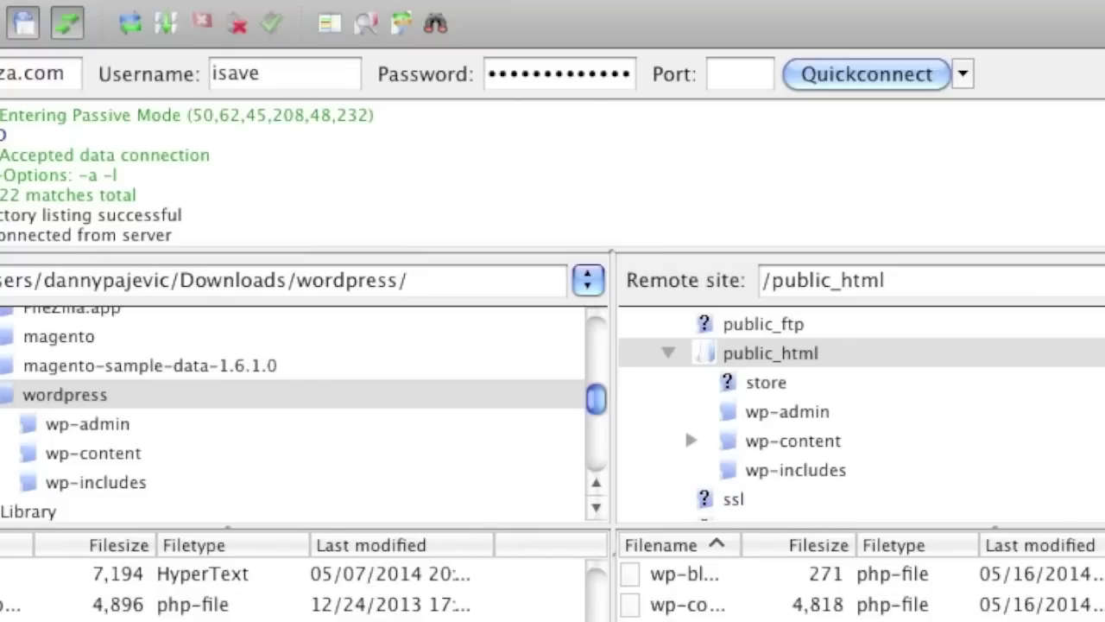
pyautogui.click(876, 71)
pyautogui.click(406, 288)
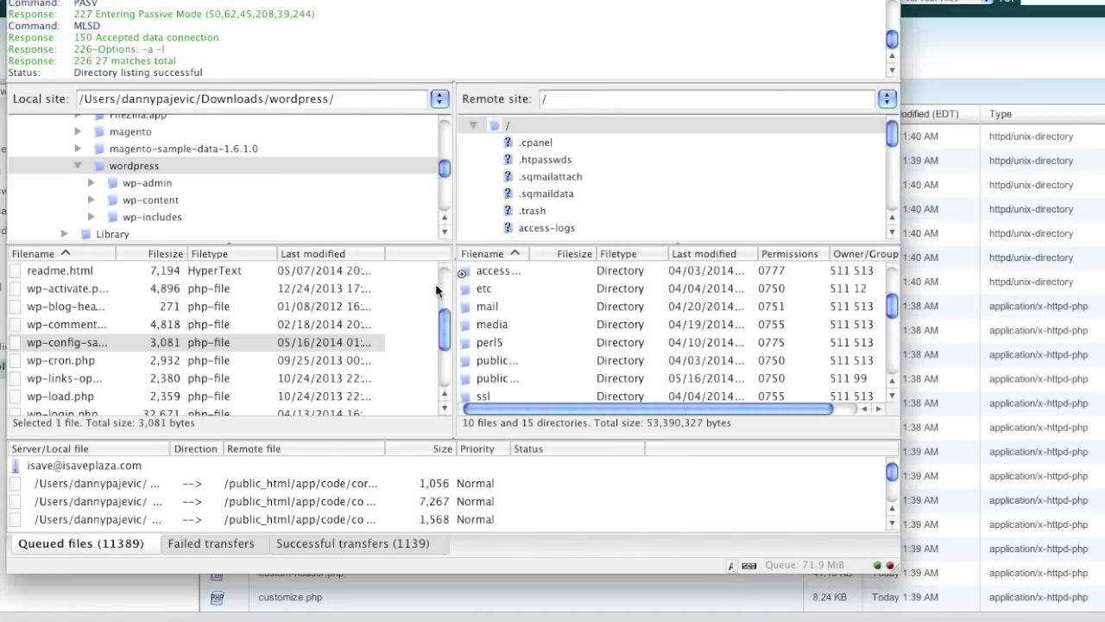
# List the server's public_html folder and open File permissions for wp-admin.
pyautogui.scroll(-4, 568, 187)
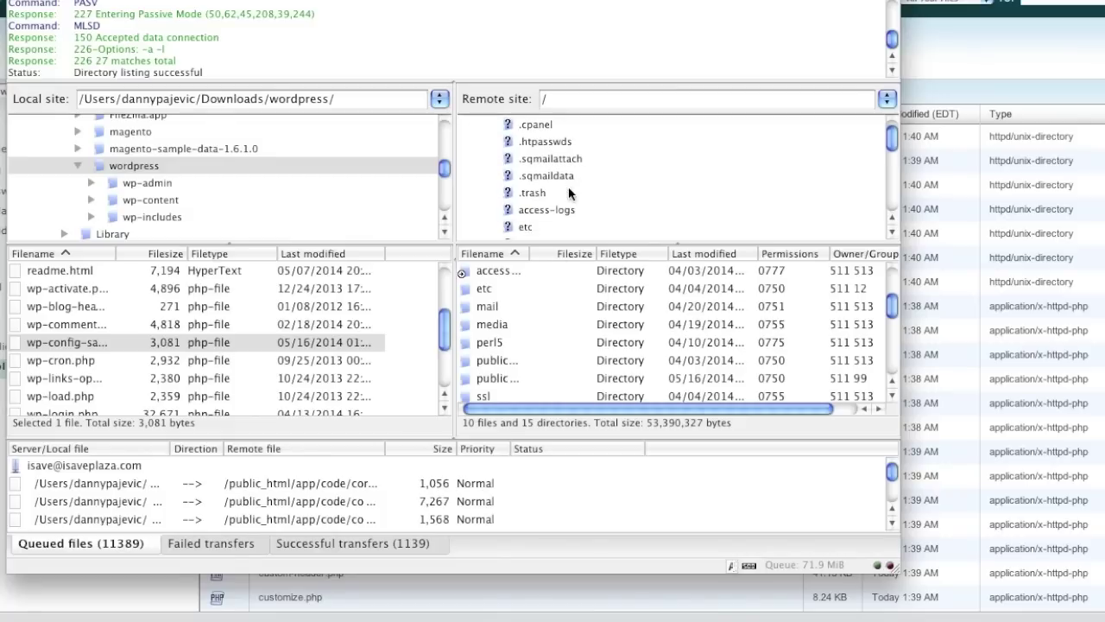
pyautogui.scroll(-3, 568, 186)
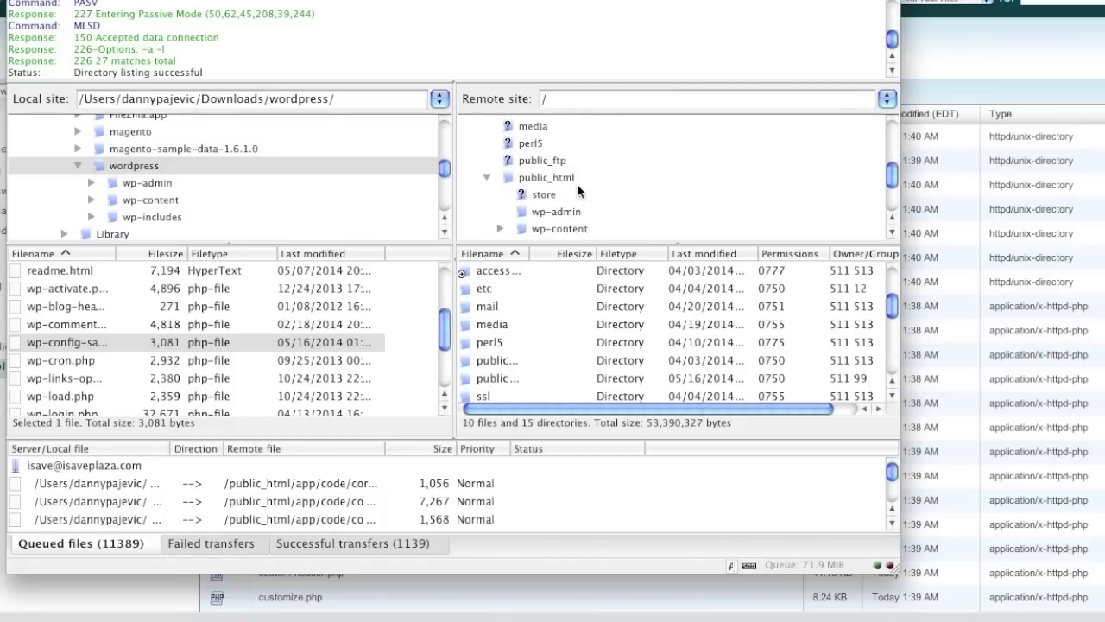
pyautogui.scroll(-2, 576, 184)
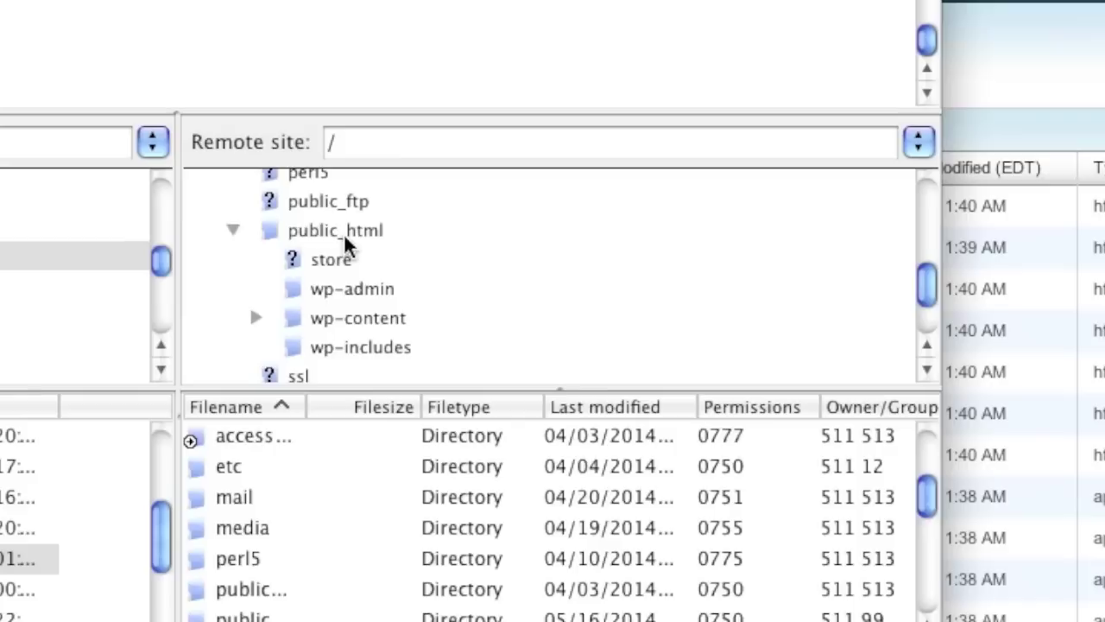
pyautogui.click(345, 235)
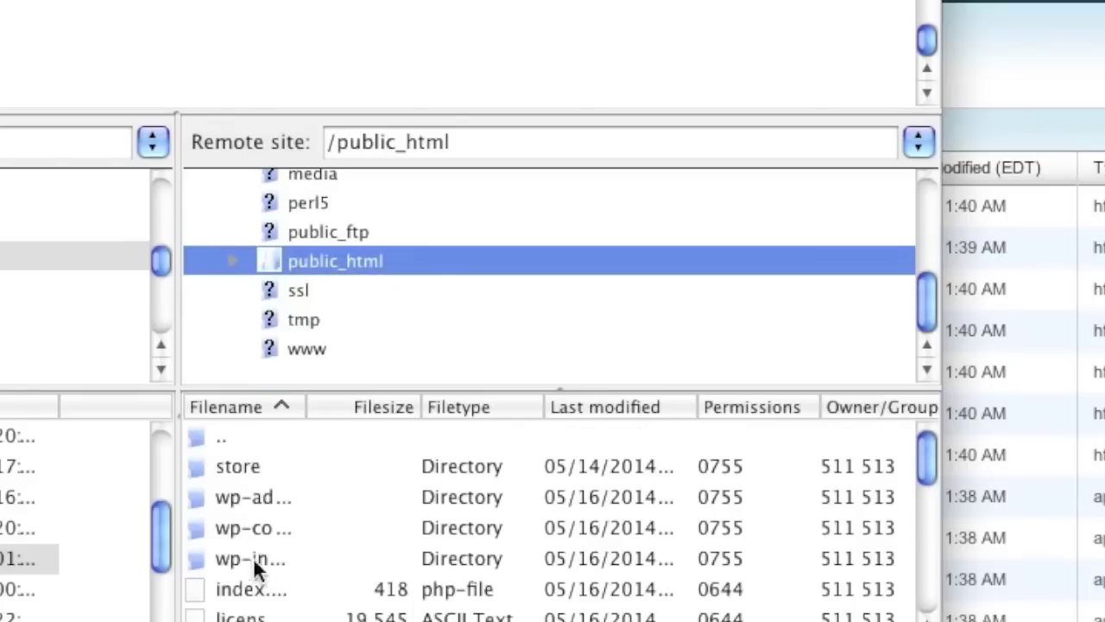
pyautogui.click(312, 497)
pyautogui.rightClick(312, 498)
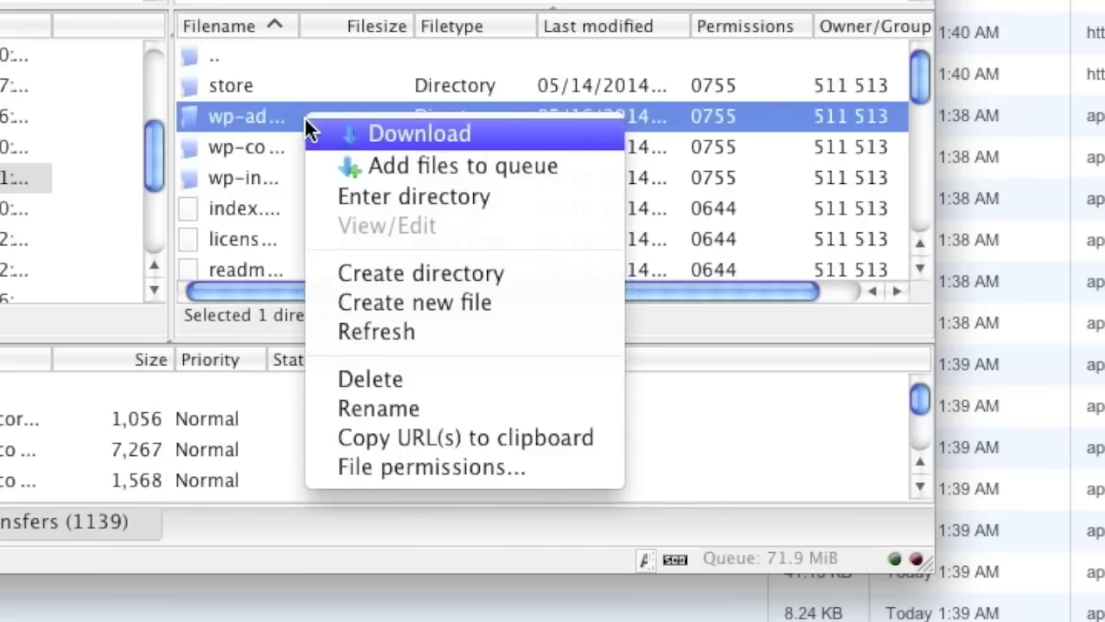
pyautogui.click(402, 470)
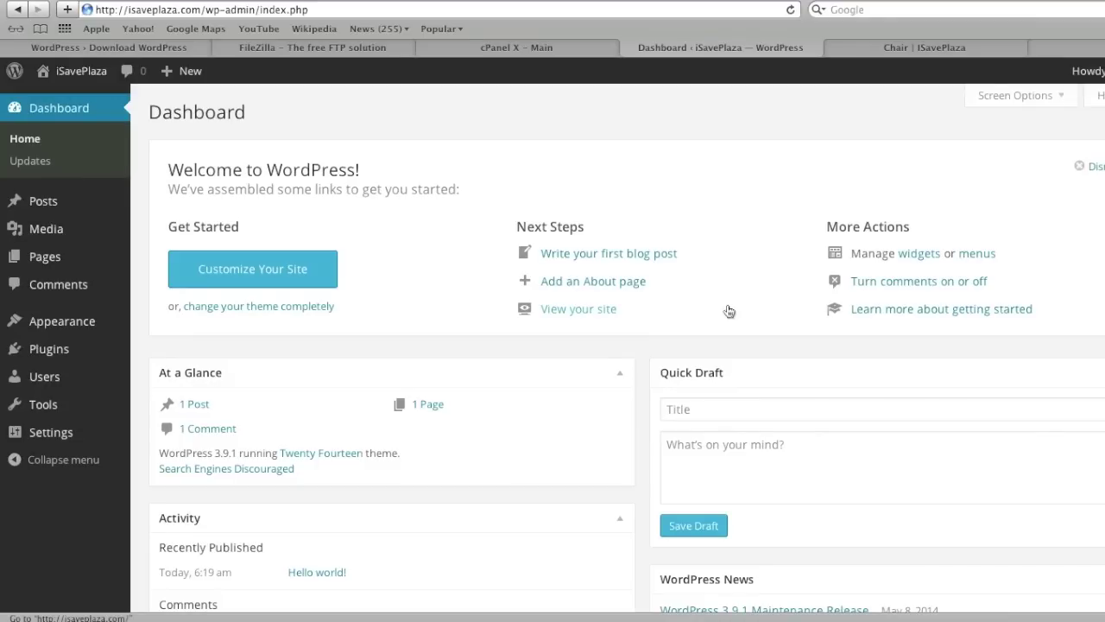
# Search the plugin directory for woocommerce.
pyautogui.moveTo(69, 354)
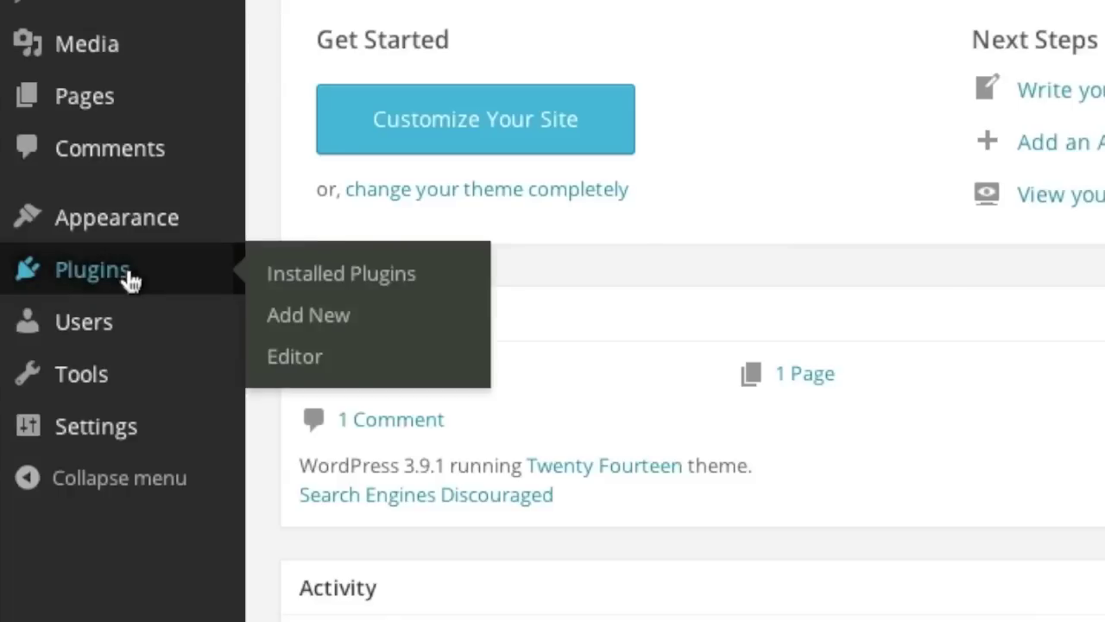
pyautogui.click(345, 315)
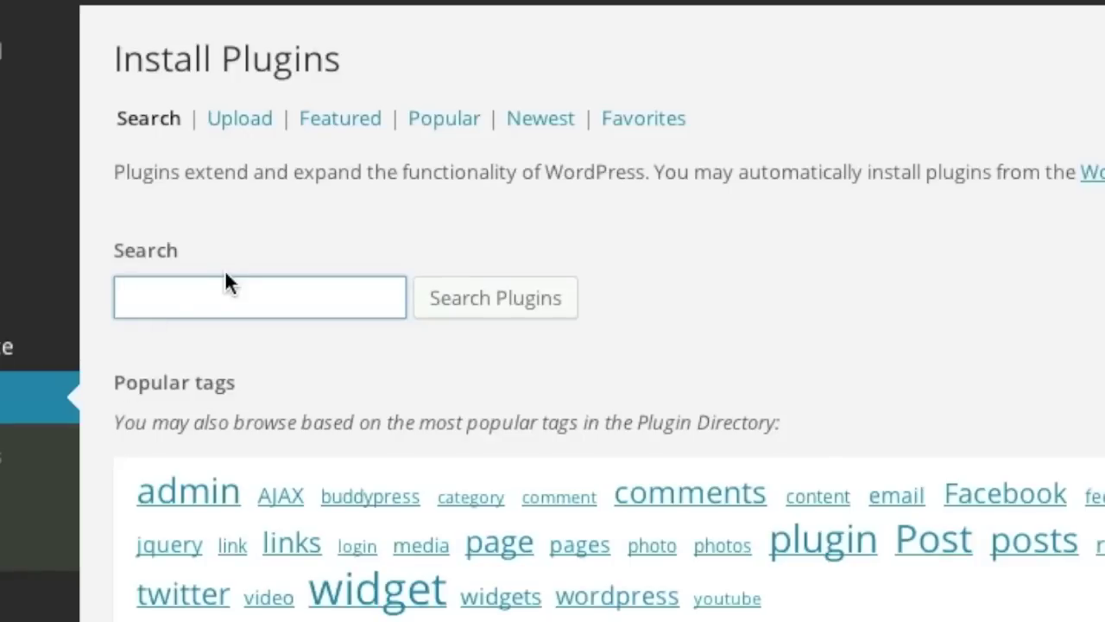
pyautogui.write('wo')
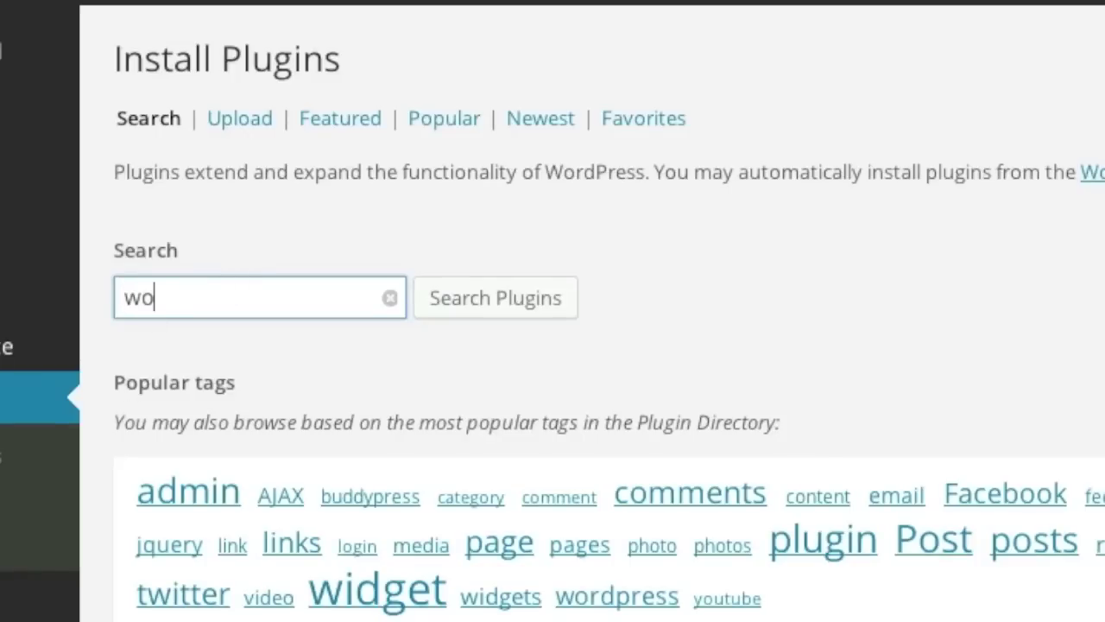
pyautogui.write('ocommerce')
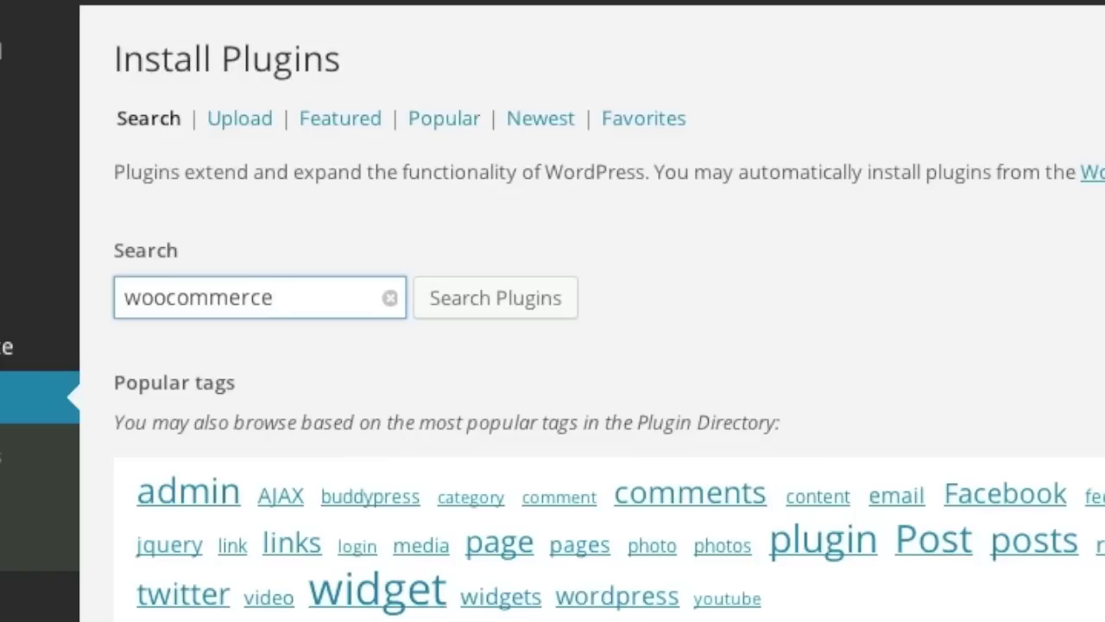
pyautogui.click(499, 304)
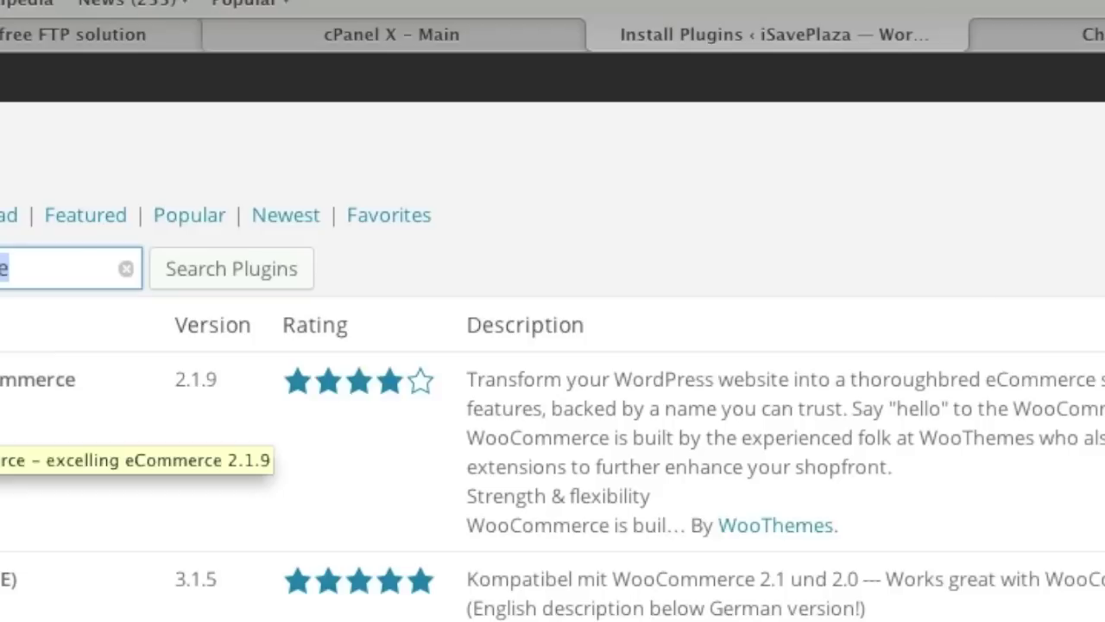
# Install and activate WooCommerce, then create its store pages.
pyautogui.click(270, 337)
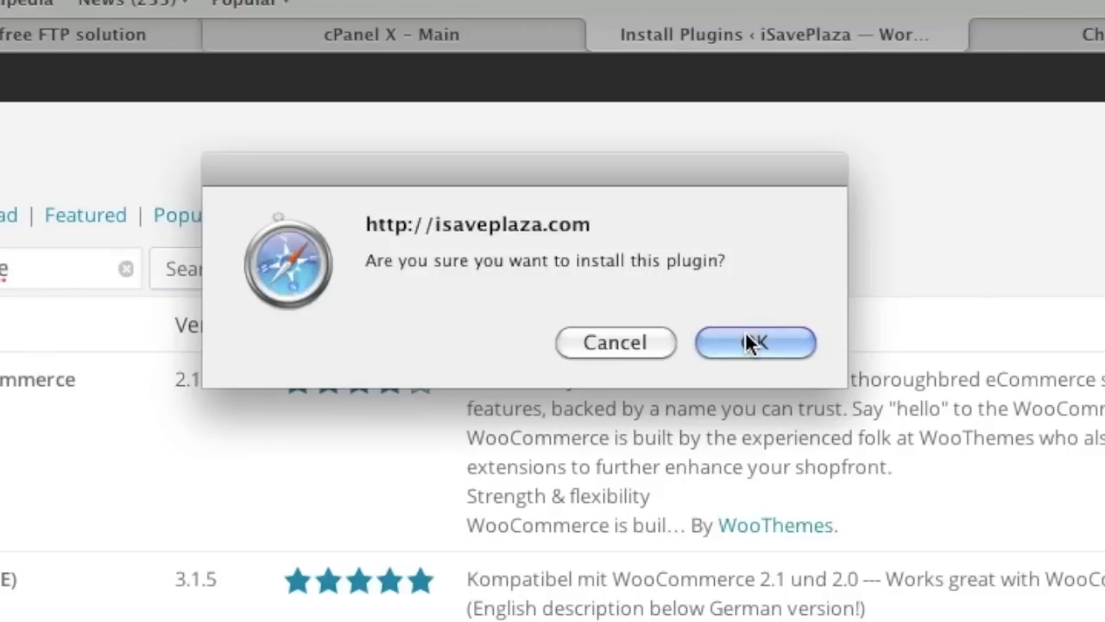
pyautogui.click(753, 343)
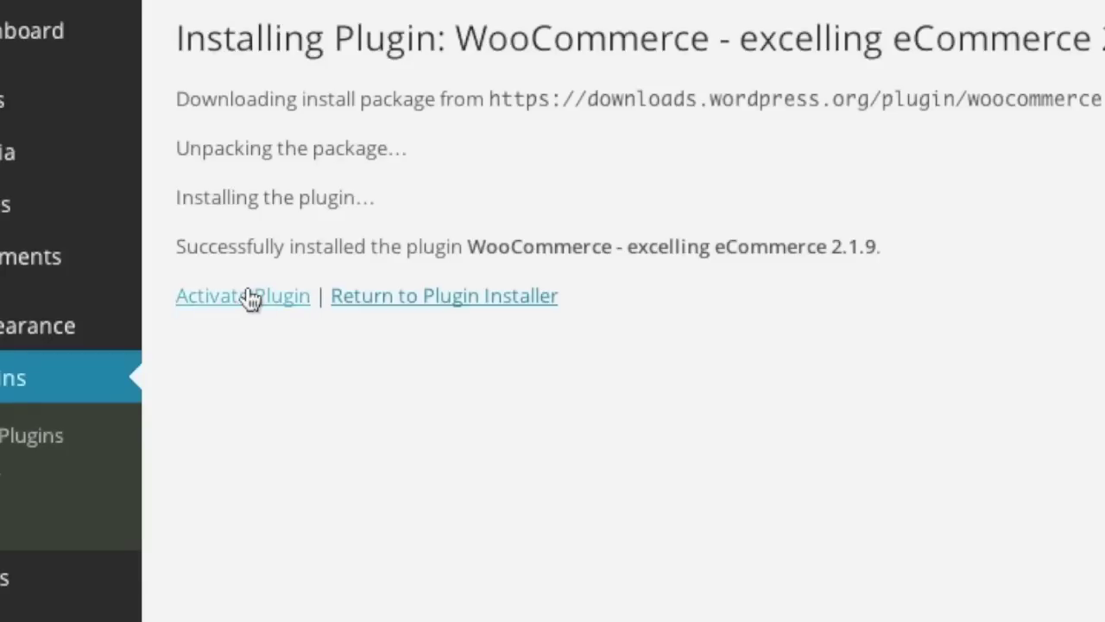
pyautogui.click(250, 297)
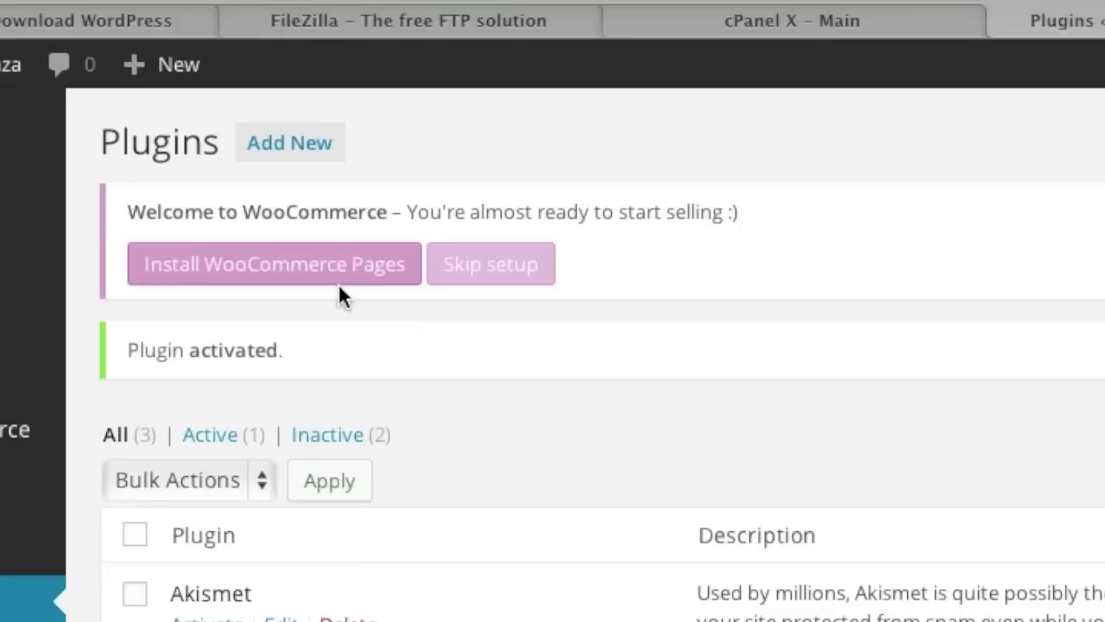
pyautogui.click(313, 264)
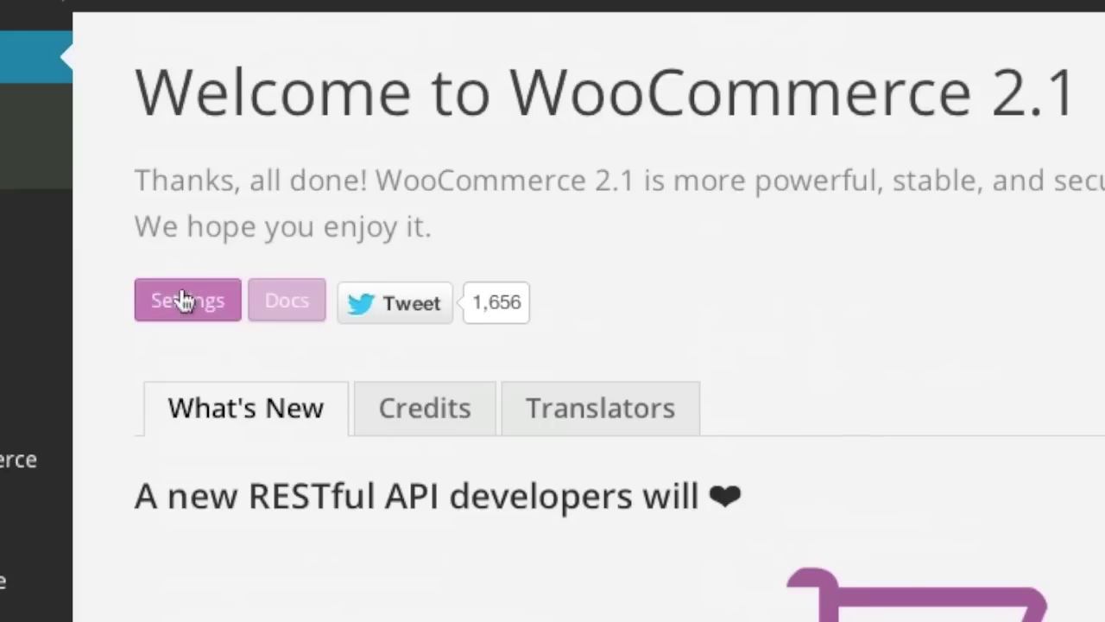
# Set the store base location to United States (US) — Florida.
pyautogui.click(182, 300)
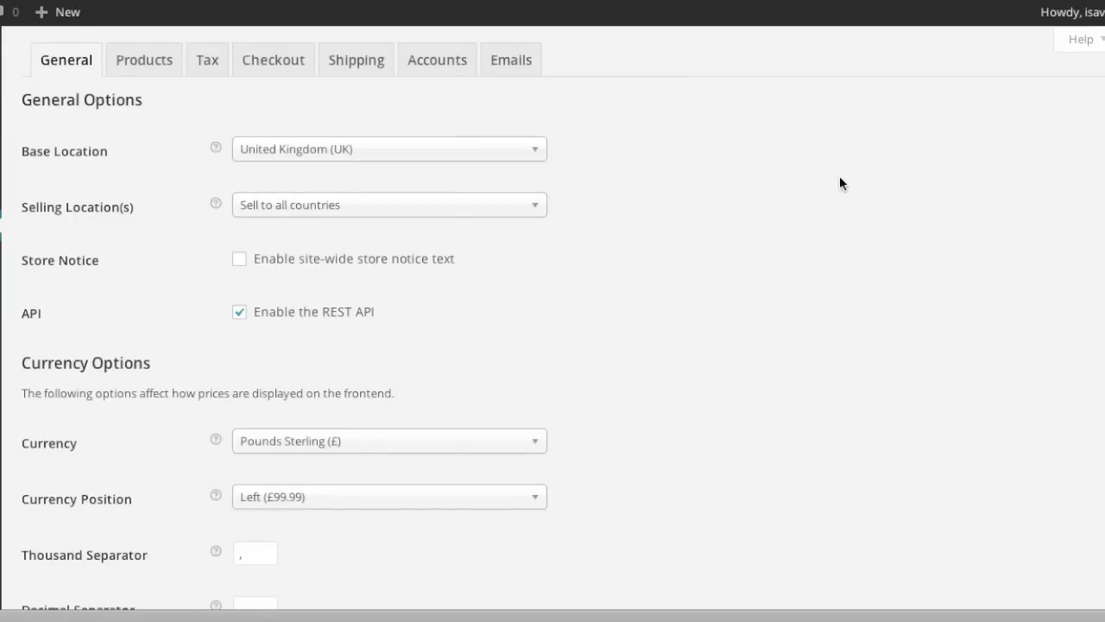
pyautogui.click(364, 148)
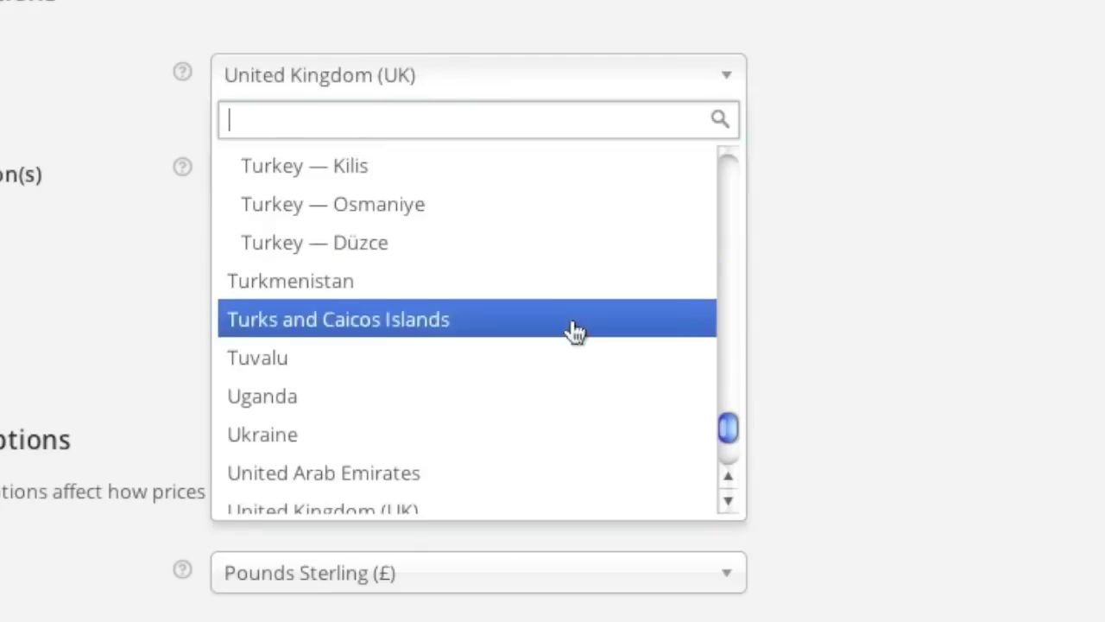
pyautogui.scroll(-5, 567, 328)
pyautogui.click(506, 360)
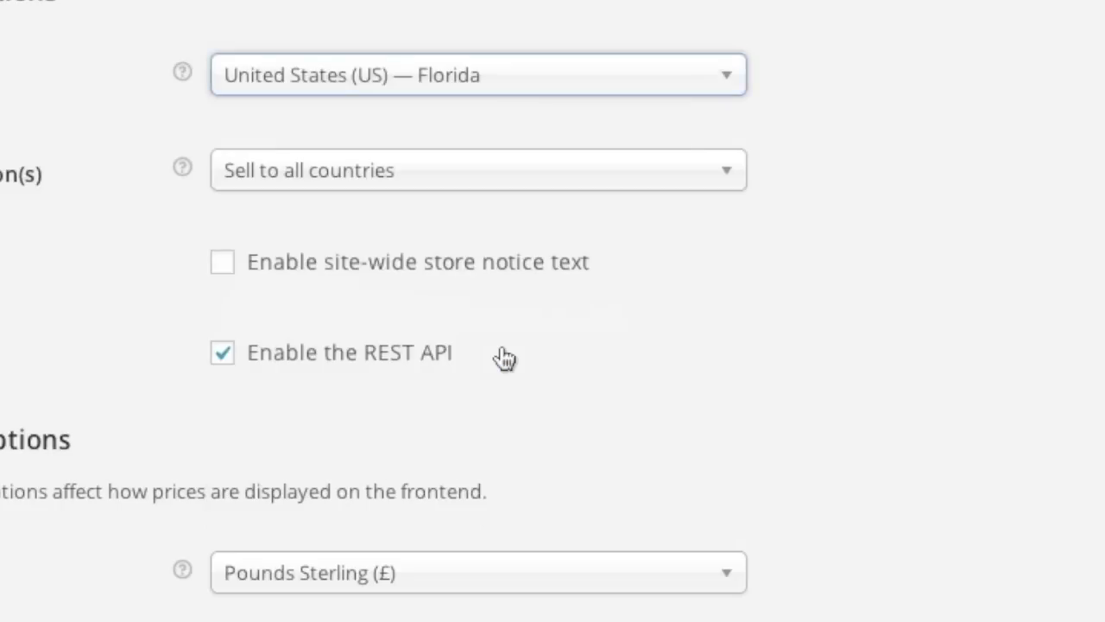
# Restrict selling to specific countries: Canada and United States (US).
pyautogui.click(326, 172)
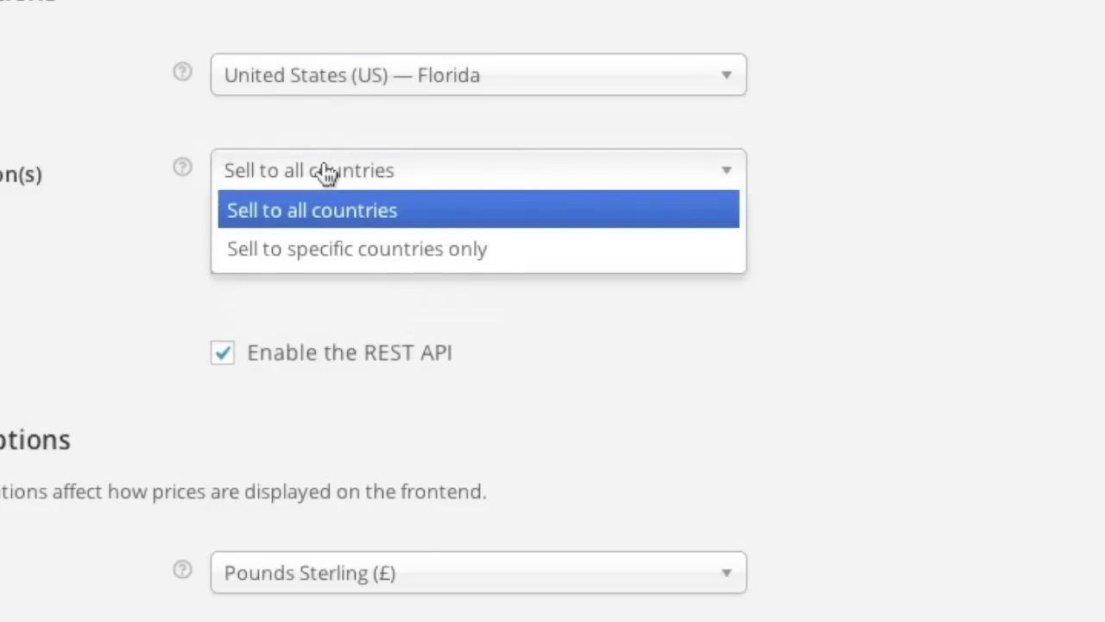
pyautogui.click(361, 251)
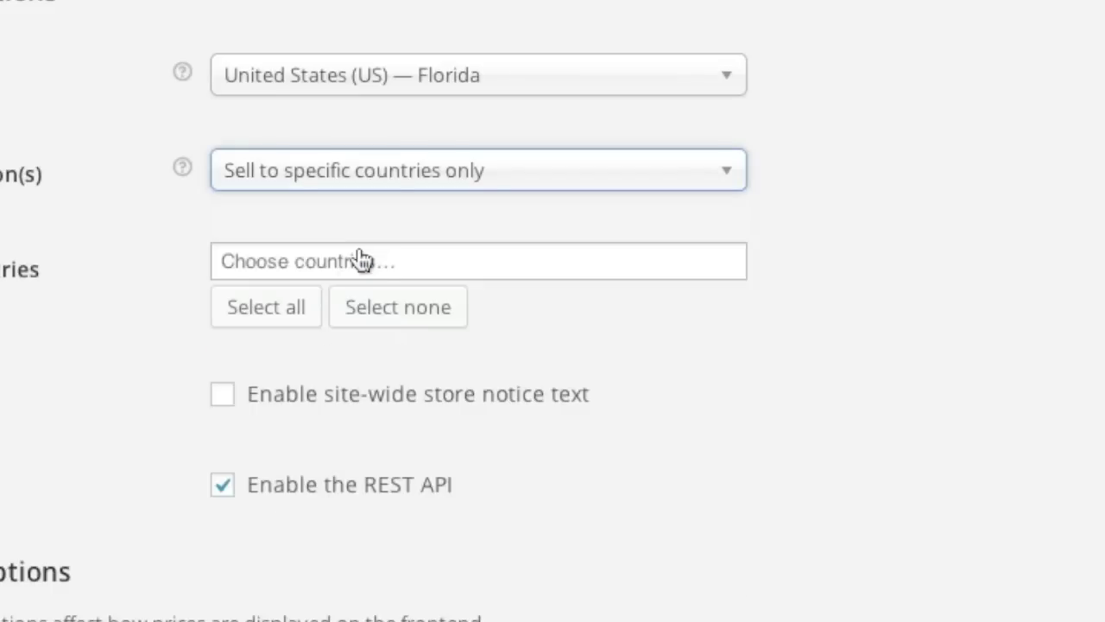
pyautogui.click(302, 266)
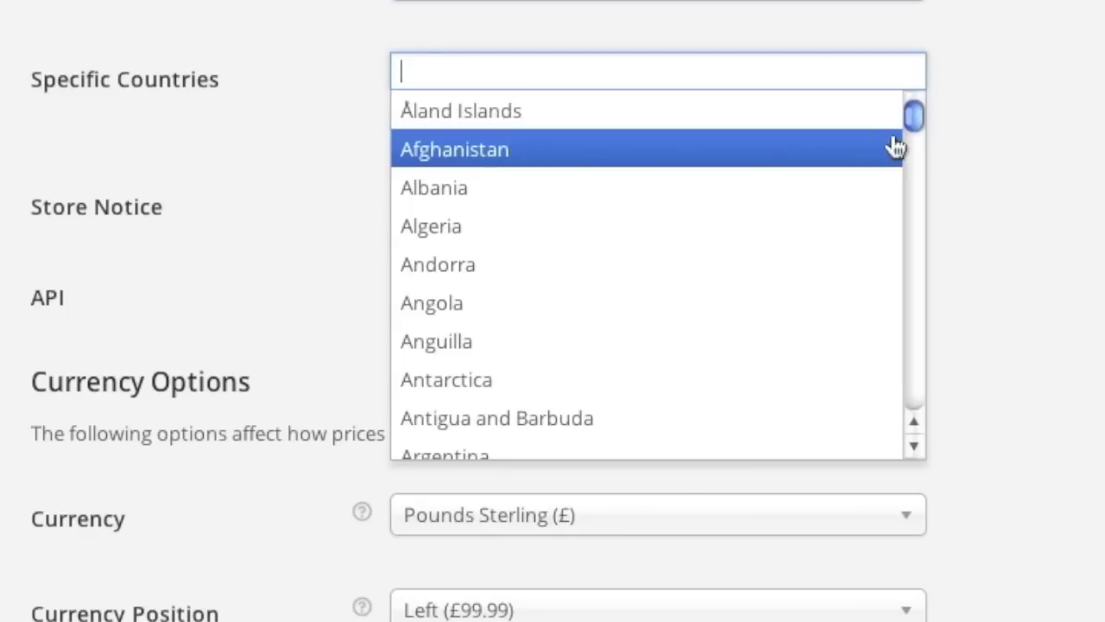
pyautogui.moveTo(911, 121); pyautogui.dragTo(915, 156)
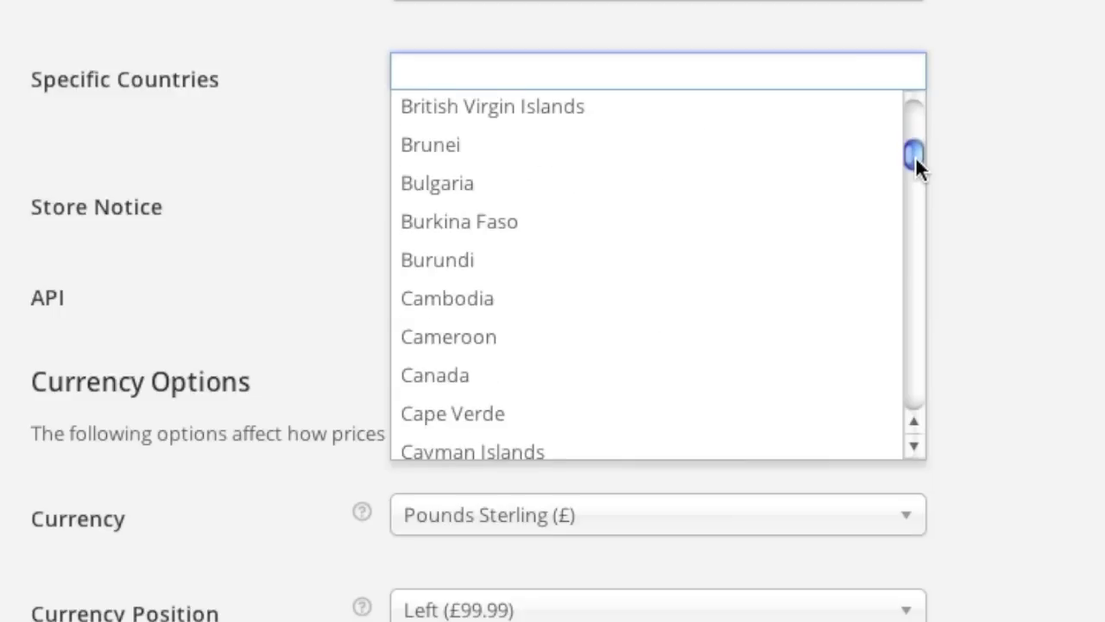
pyautogui.click(479, 377)
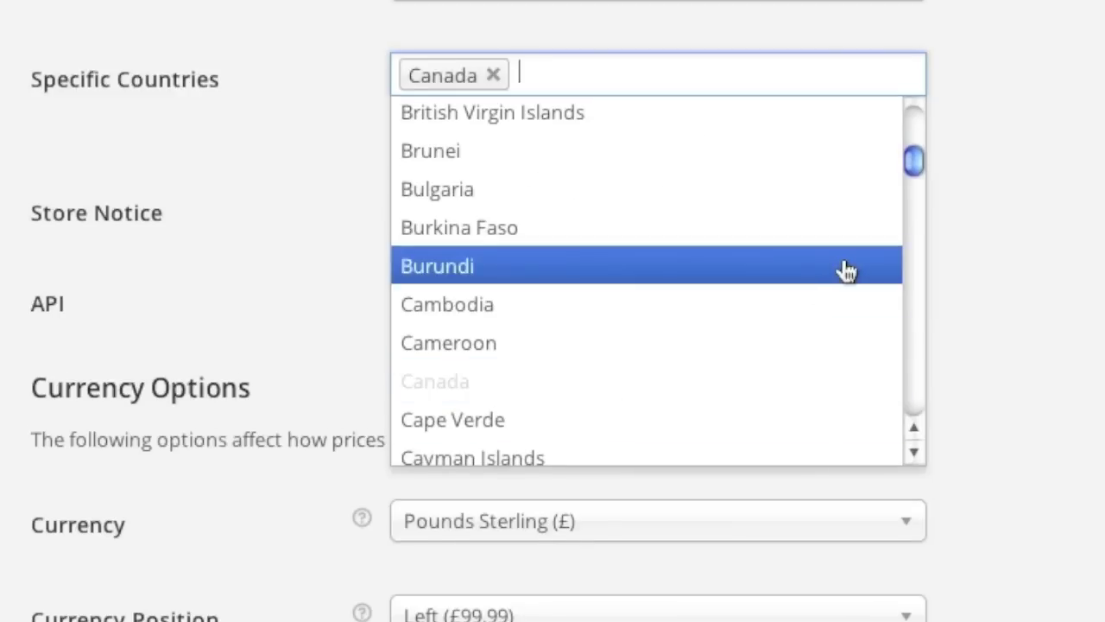
pyautogui.scroll(-10, 846, 267)
pyautogui.scroll(-20, 846, 267)
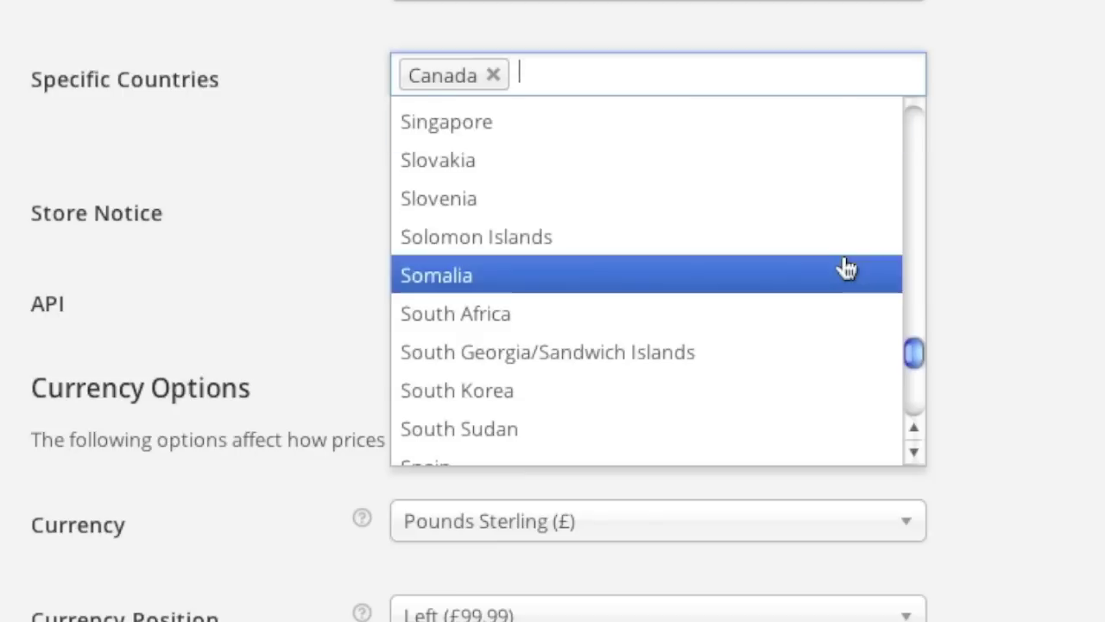
pyautogui.scroll(-5, 846, 268)
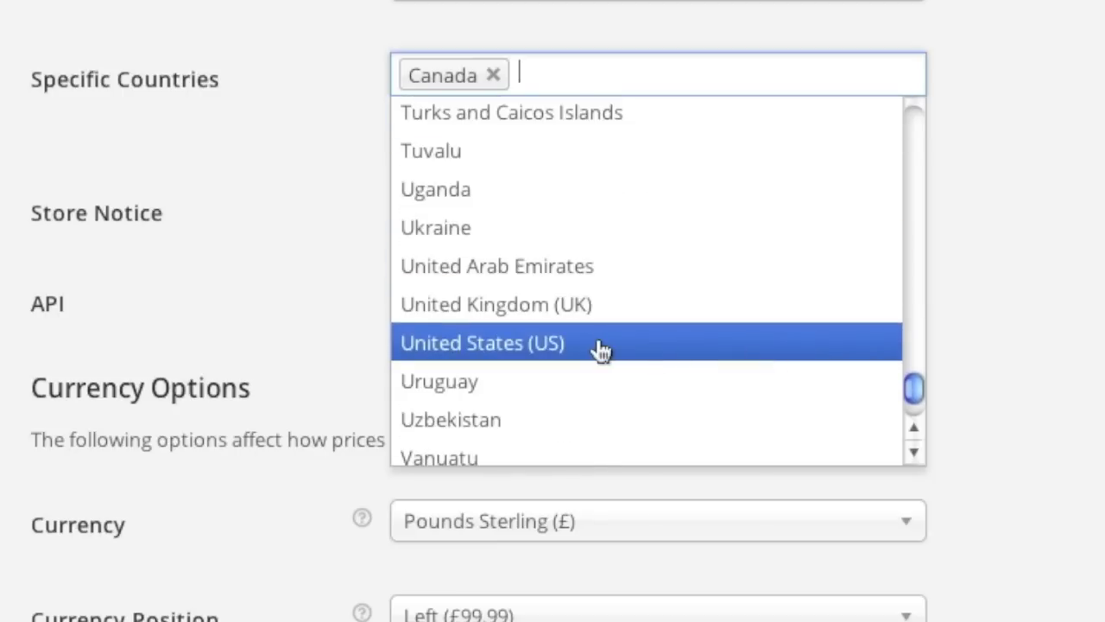
pyautogui.click(600, 345)
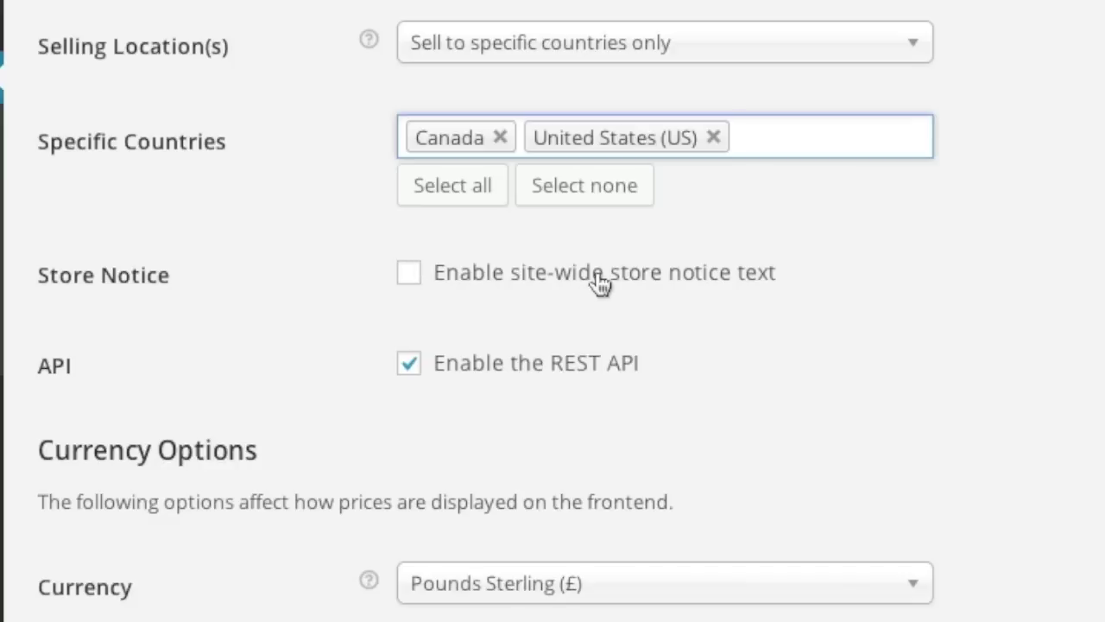
# Choose US Dollars ($) as the store currency and keep the currency position Left.
pyautogui.scroll(-3, 798, 368)
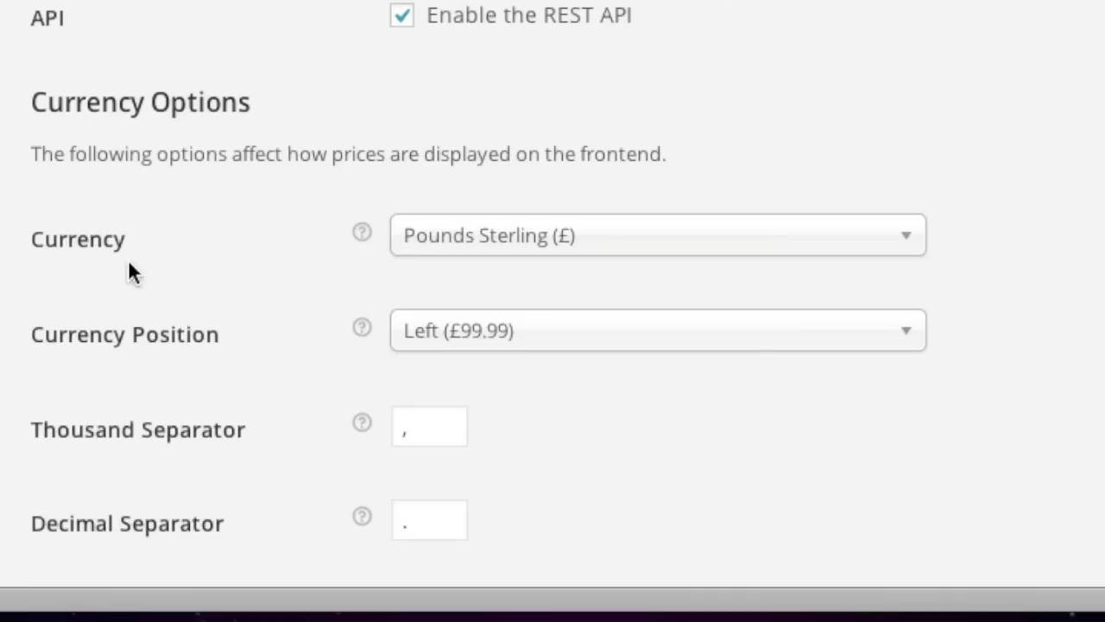
pyautogui.click(589, 259)
pyautogui.scroll(-5, 806, 400)
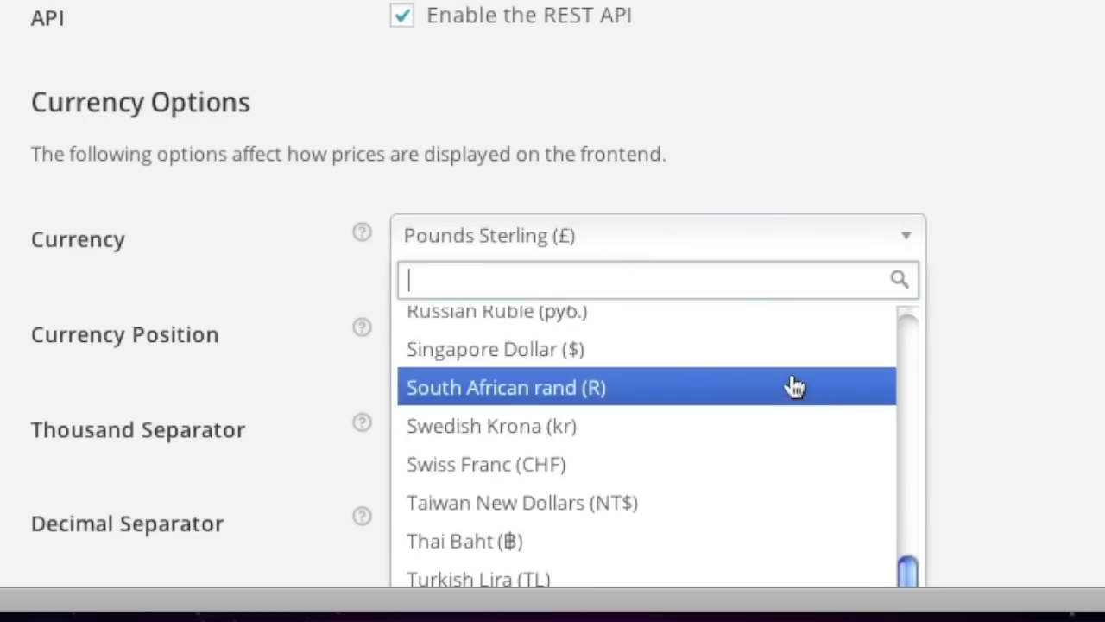
pyautogui.scroll(-5, 999, 398)
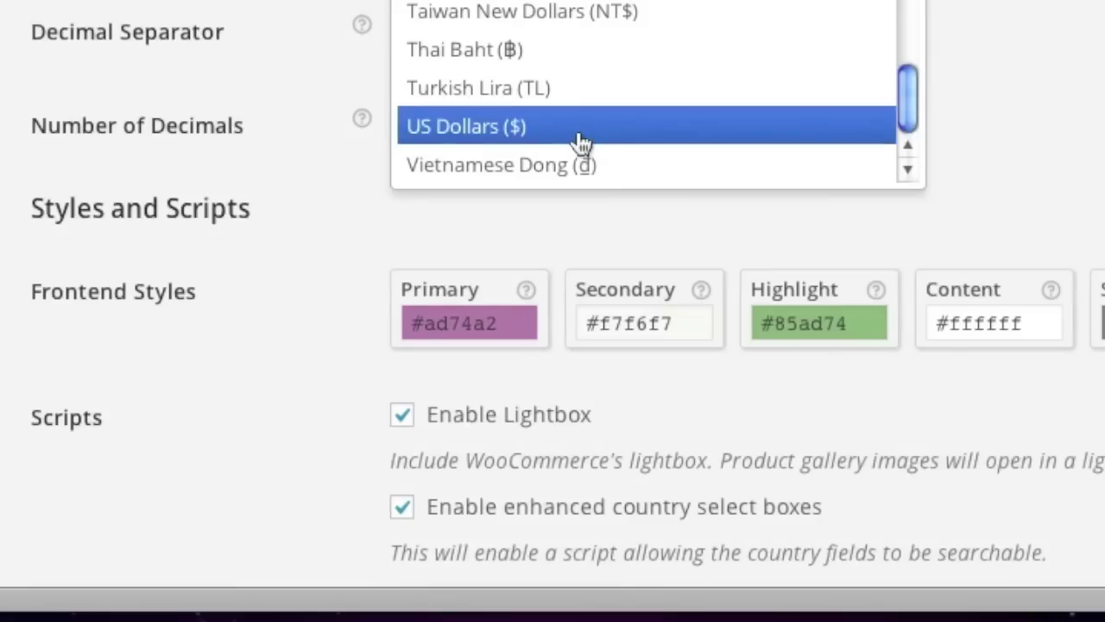
pyautogui.click(581, 143)
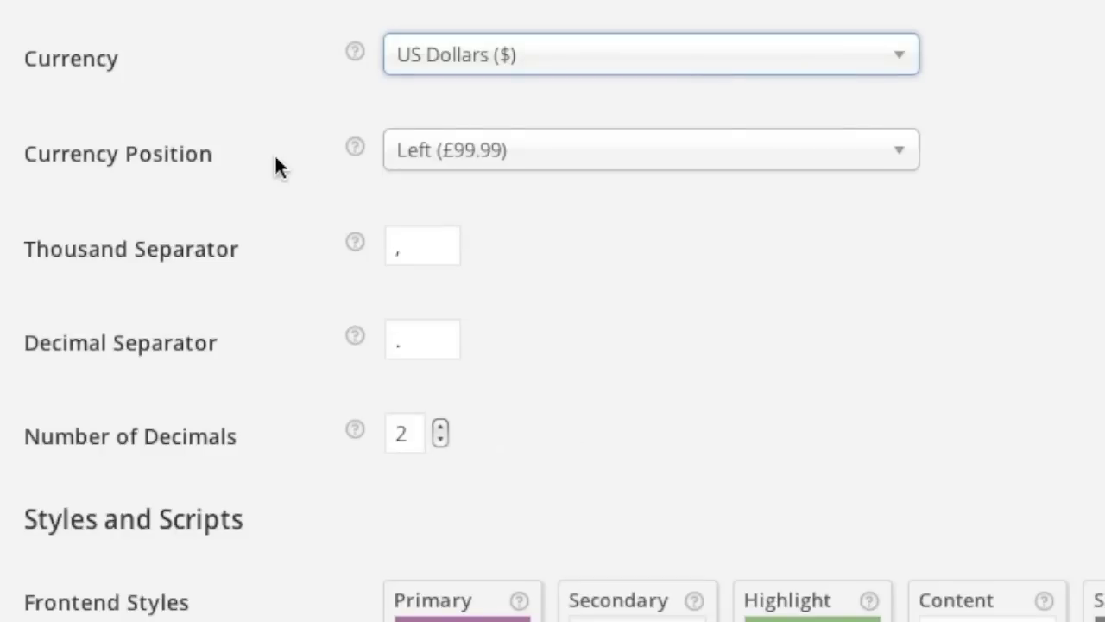
pyautogui.click(557, 170)
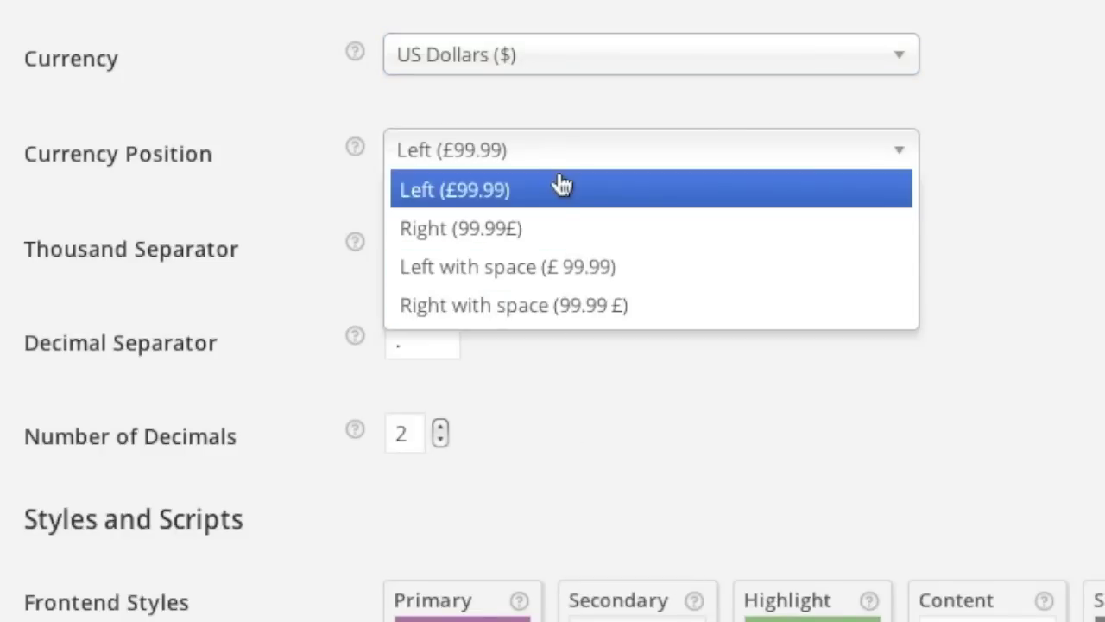
pyautogui.click(557, 191)
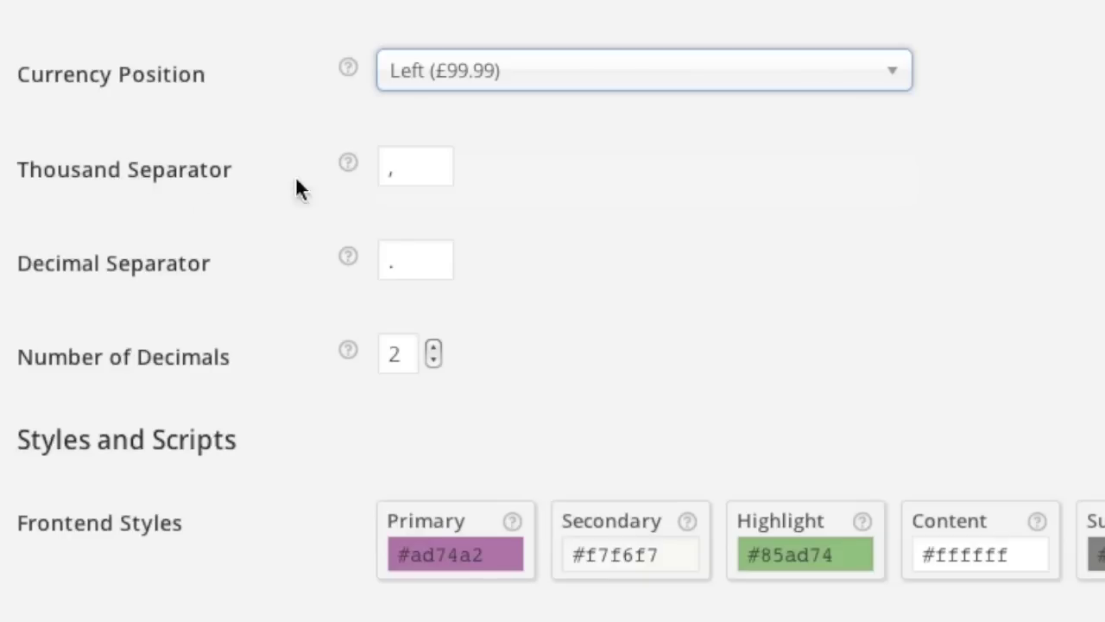
pyautogui.scroll(-1, 342, 269)
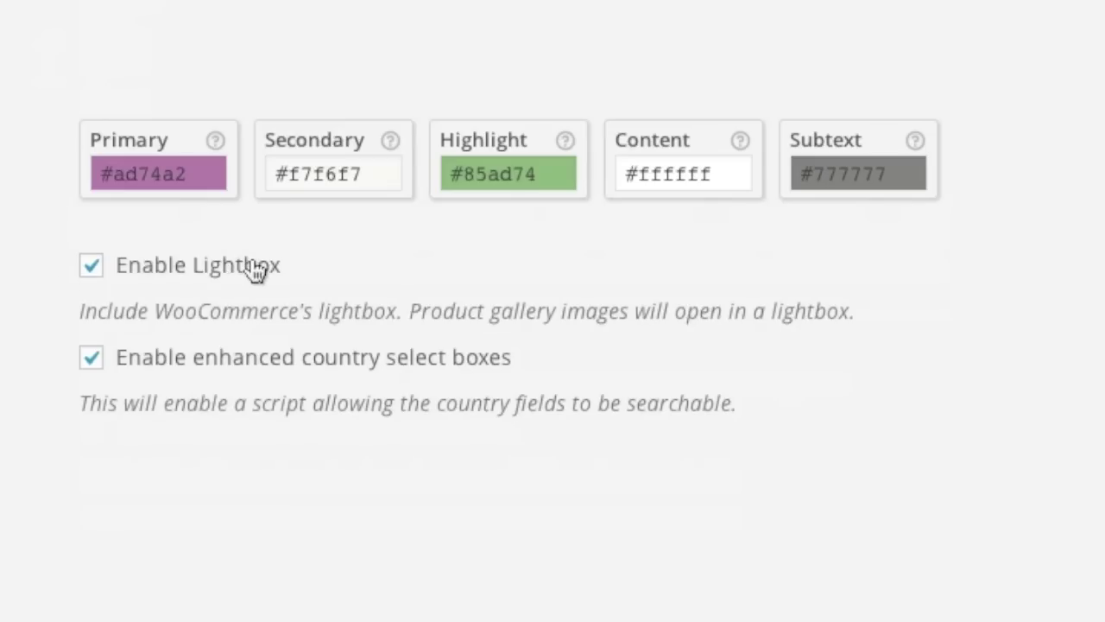
# On the Chair product page, enlarge the chair image in the lightbox and close it.
pyautogui.click(845, 45)
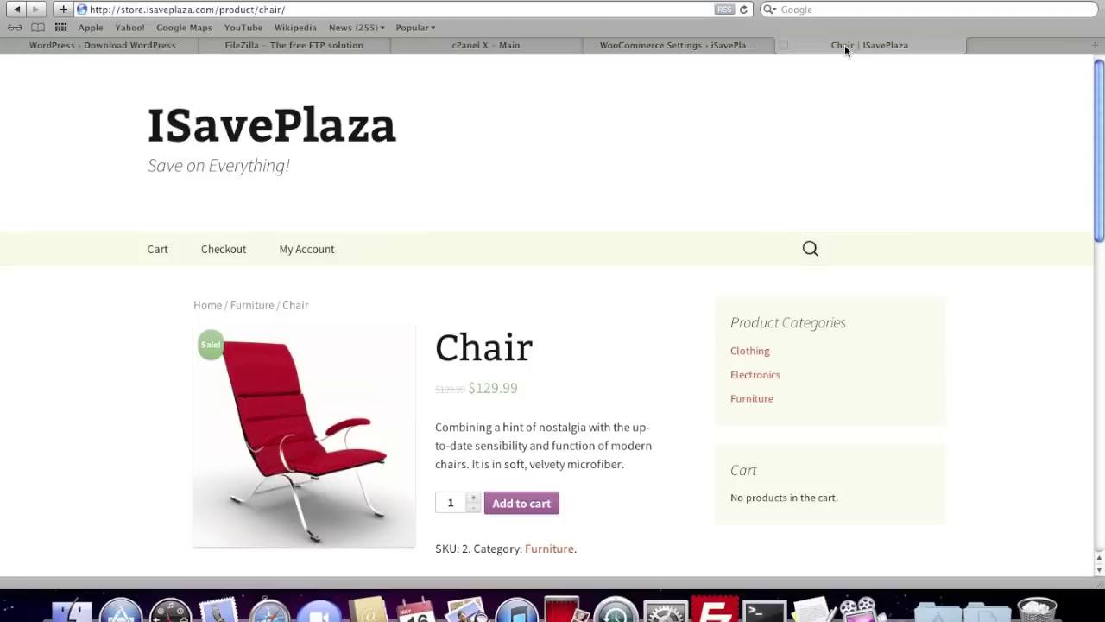
pyautogui.scroll(-1, 614, 251)
pyautogui.click(321, 337)
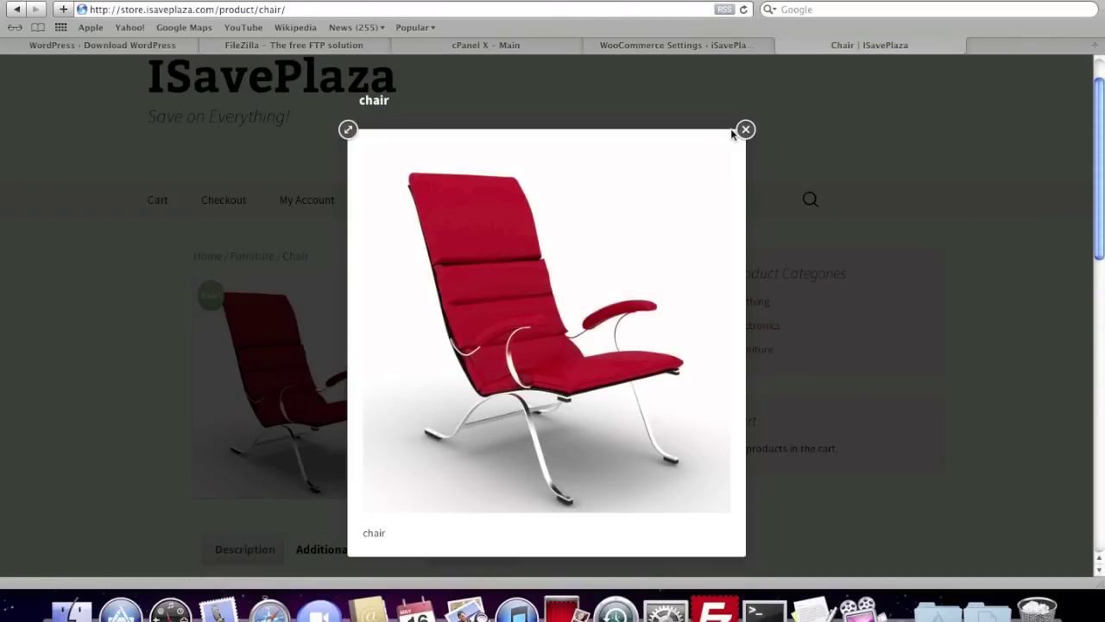
pyautogui.click(708, 84)
# Return to WooCommerce Settings and save the general store settings.
pyautogui.click(647, 46)
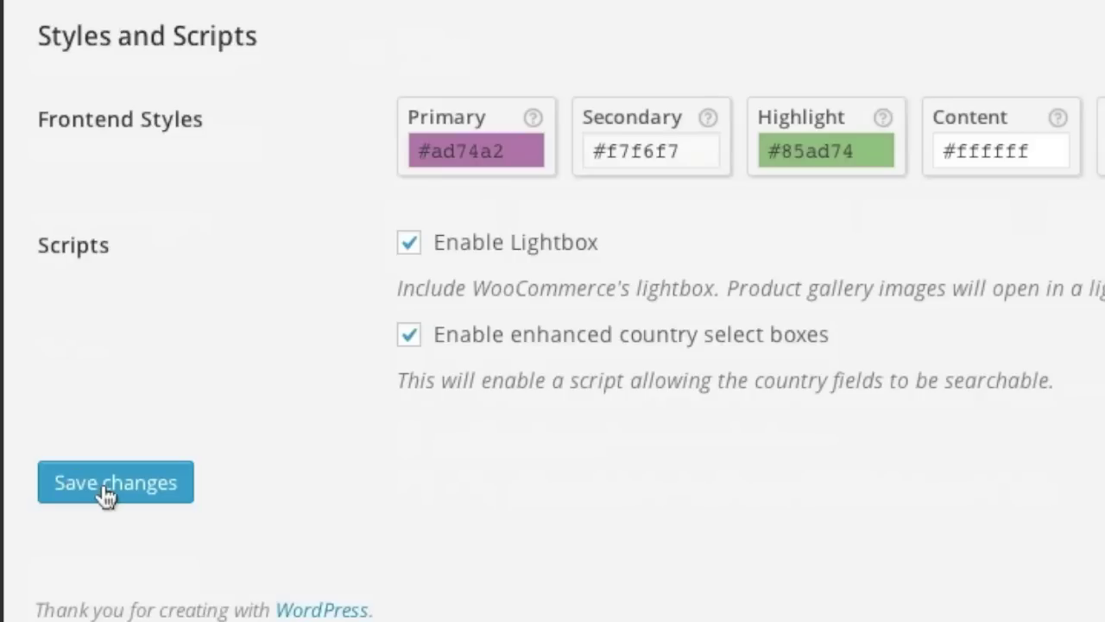
pyautogui.click(103, 485)
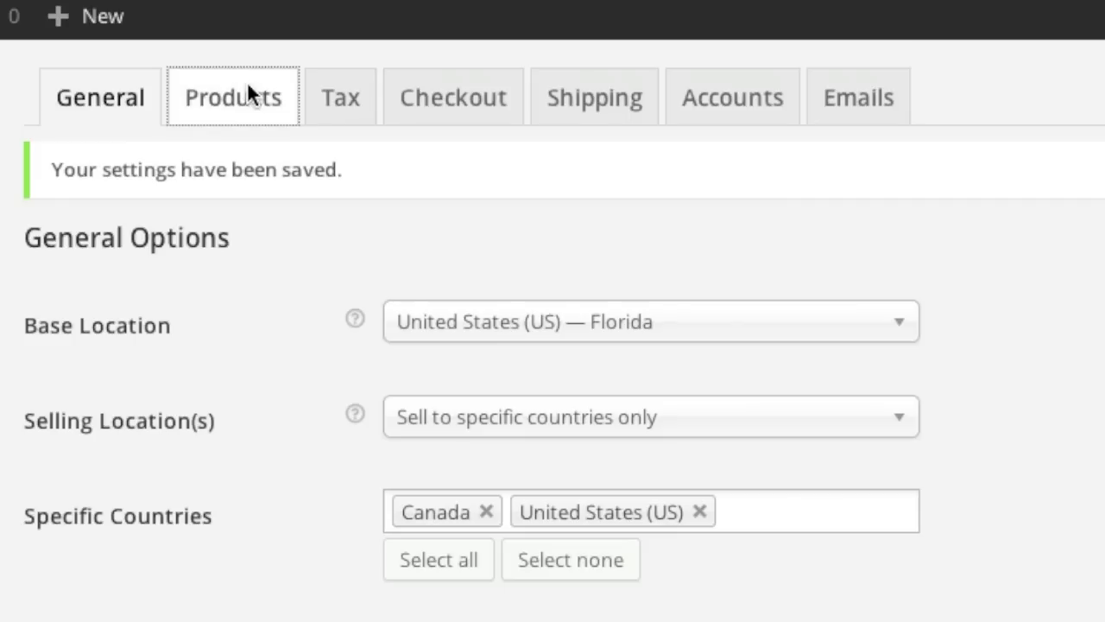
pyautogui.click(251, 104)
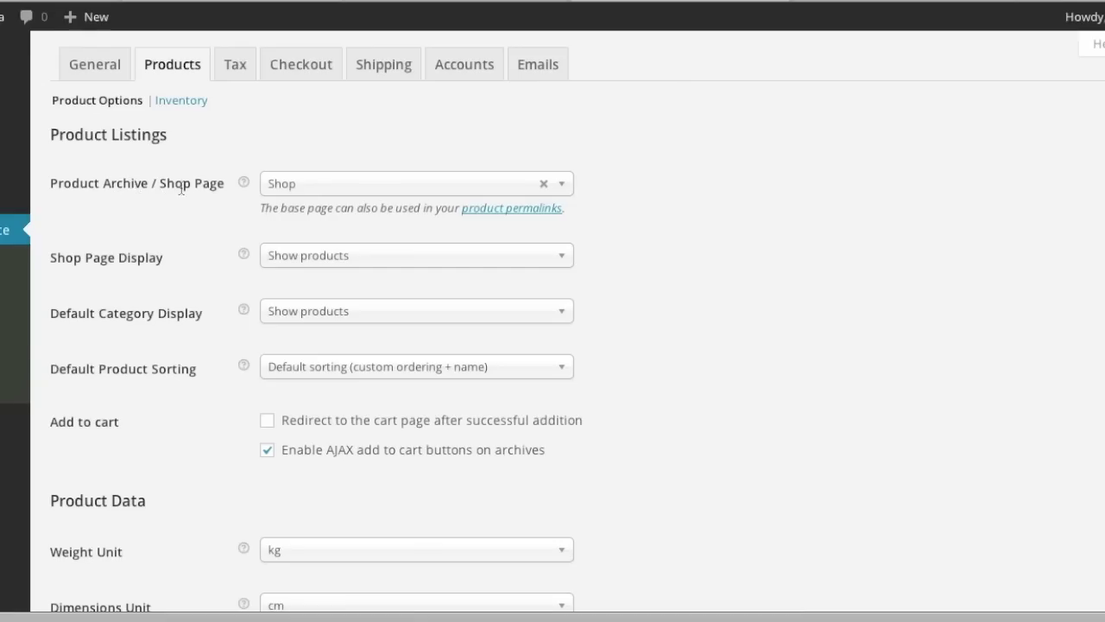
# Keep Shop as the shop page and leave the default category display unchanged.
pyautogui.click(380, 190)
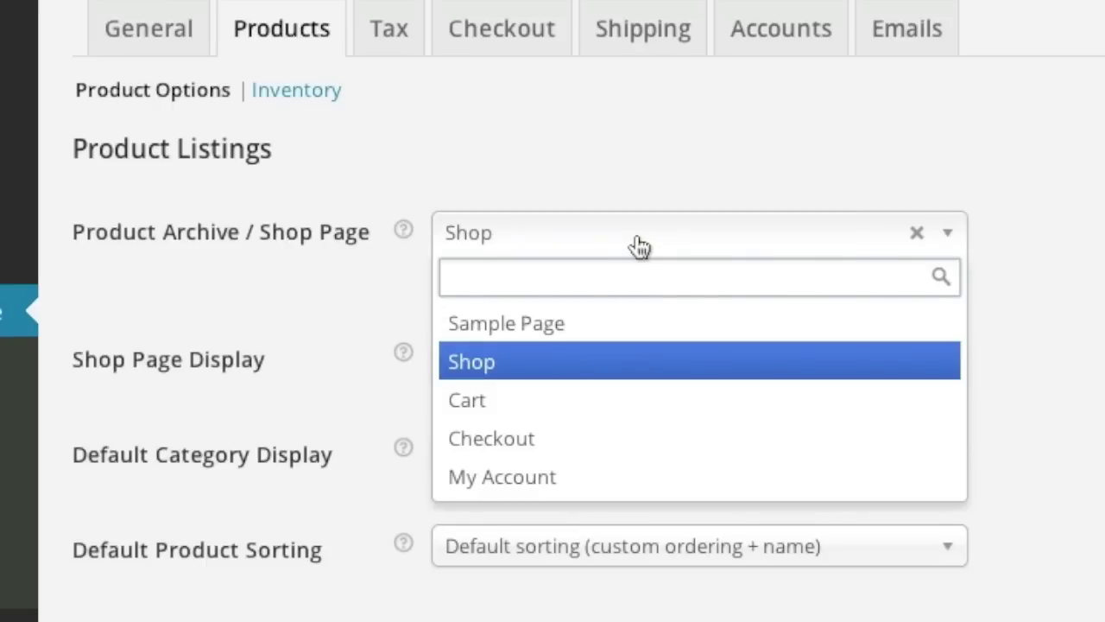
pyautogui.click(350, 256)
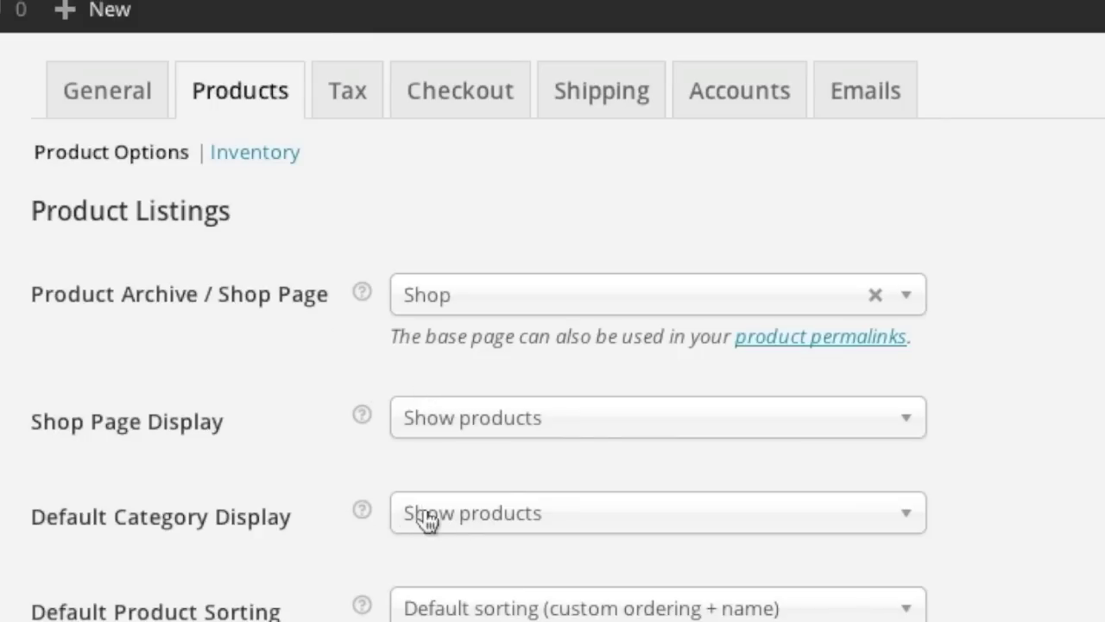
pyautogui.scroll(-2, 342, 526)
pyautogui.click(513, 341)
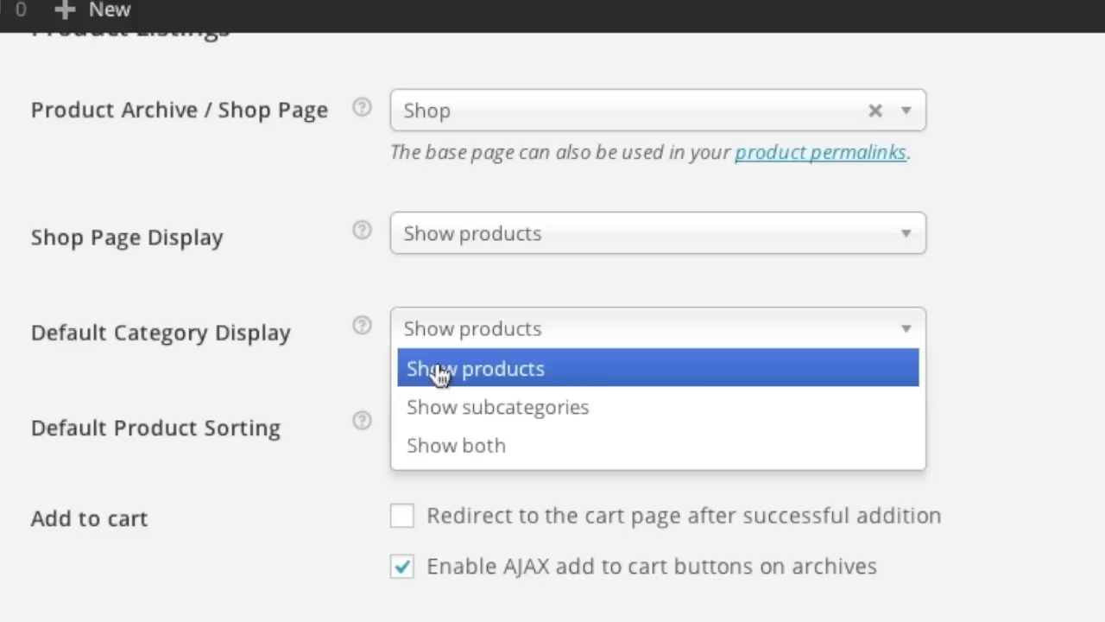
pyautogui.click(347, 386)
pyautogui.scroll(-2, 347, 420)
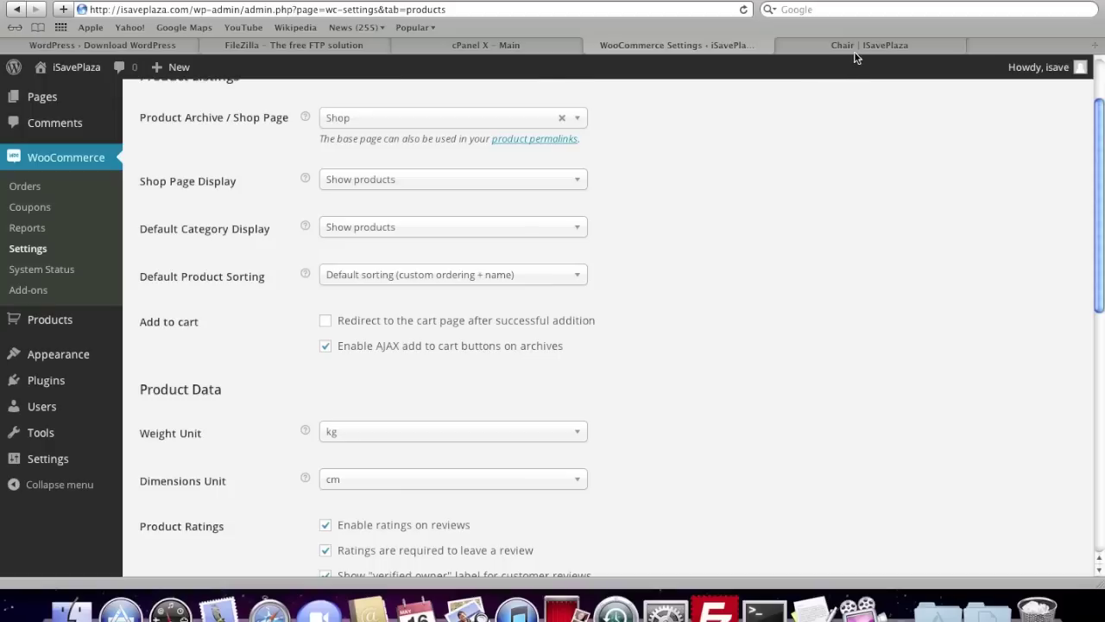
# Add the Chair to the cart from its storefront product page.
pyautogui.click(854, 43)
pyautogui.click(518, 410)
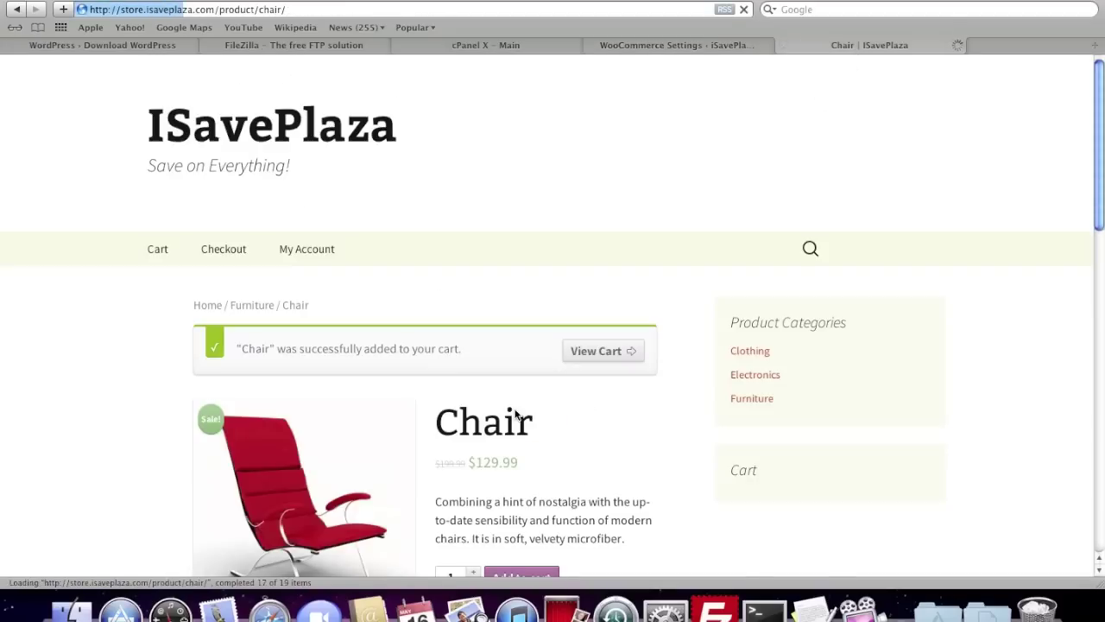
pyautogui.scroll(-3, 683, 424)
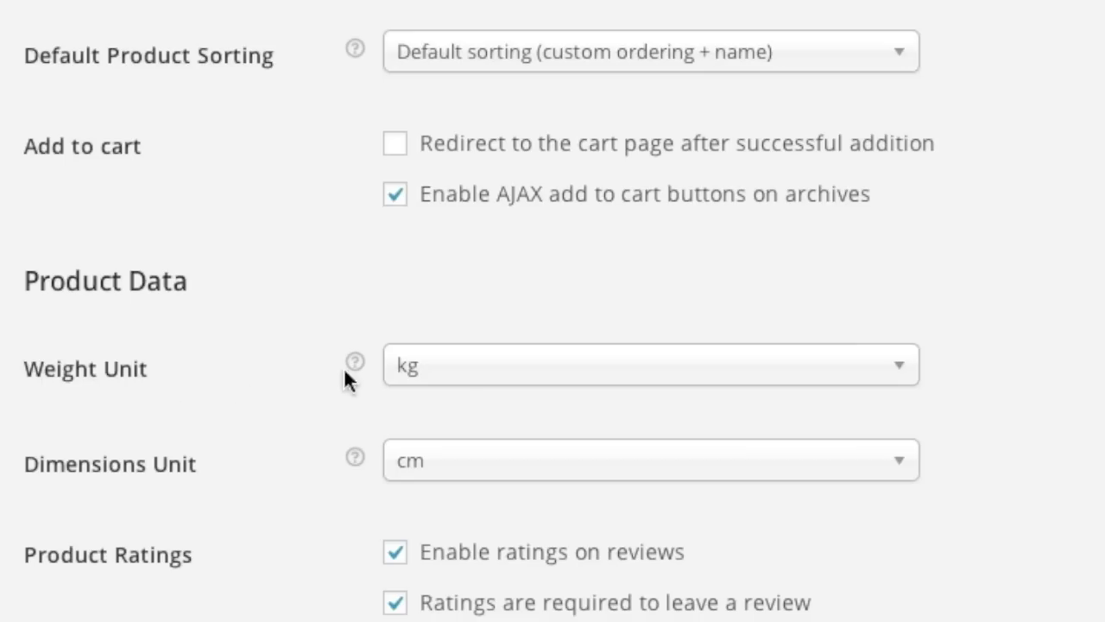
# Set the weight unit to lbs and the dimensions unit to in.
pyautogui.click(458, 378)
pyautogui.click(453, 485)
pyautogui.scroll(-2, 247, 402)
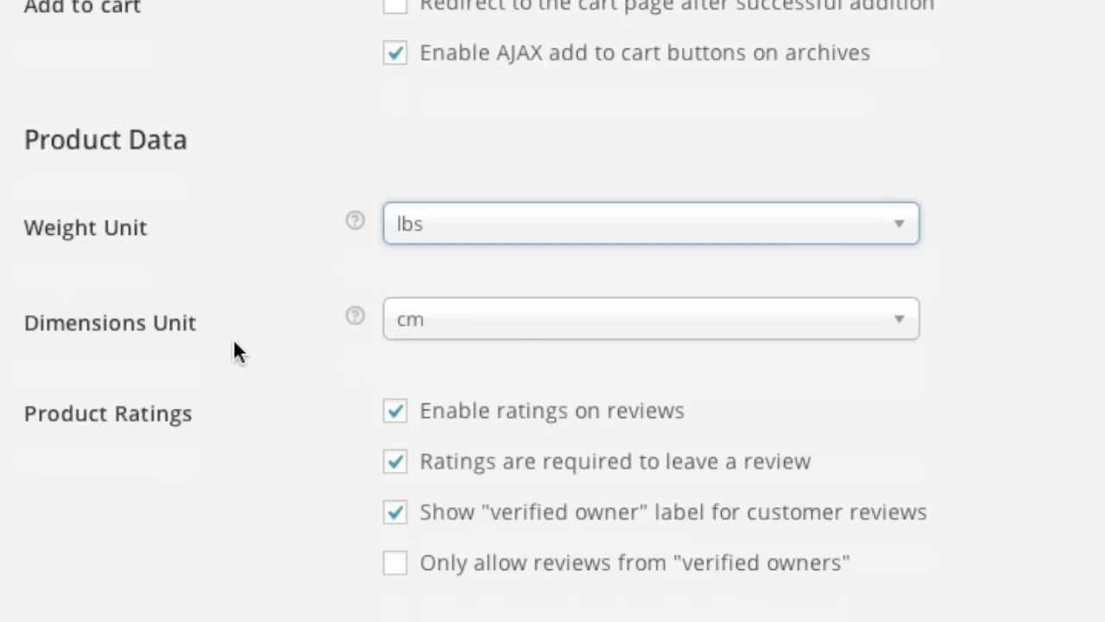
pyautogui.click(511, 337)
pyautogui.click(478, 474)
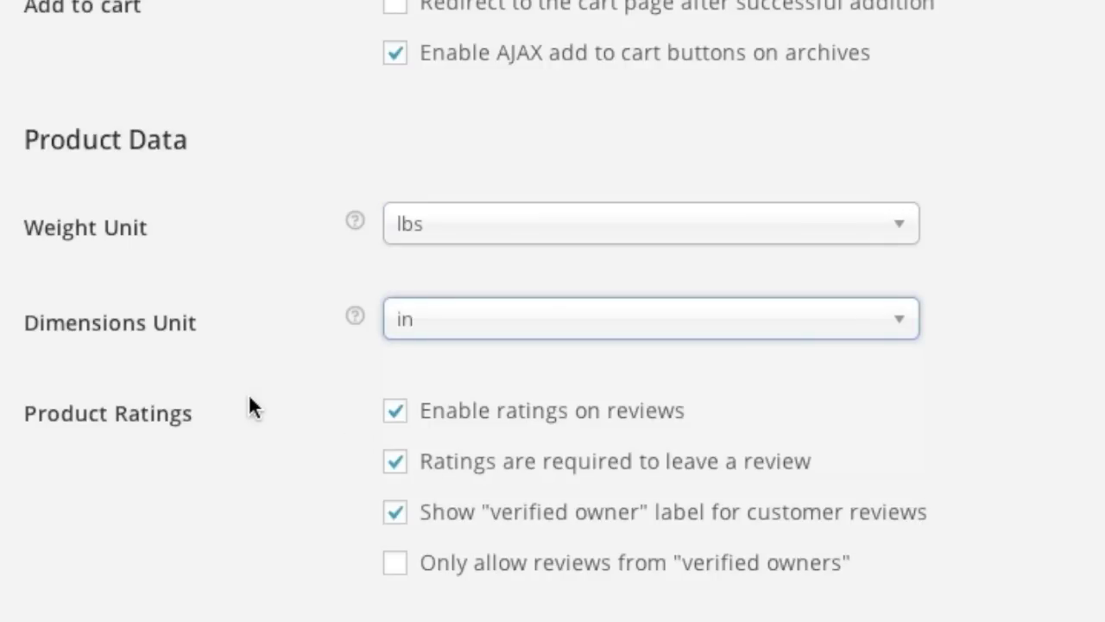
# Keep Force Downloads as the file download method and save the product settings.
pyautogui.scroll(-3, 253, 400)
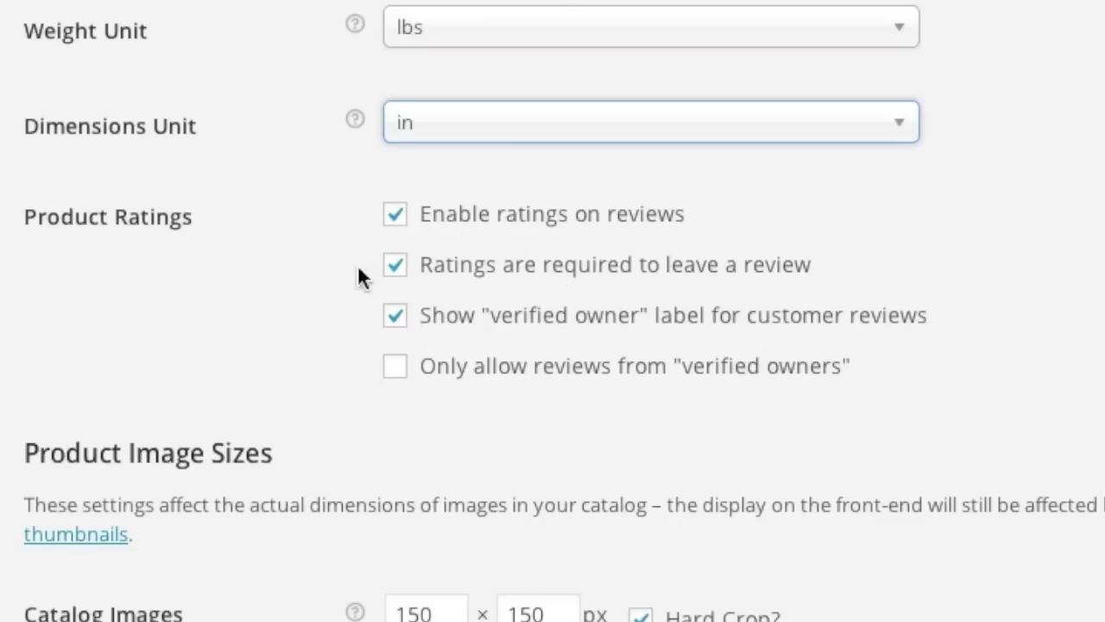
pyautogui.scroll(-5, 296, 350)
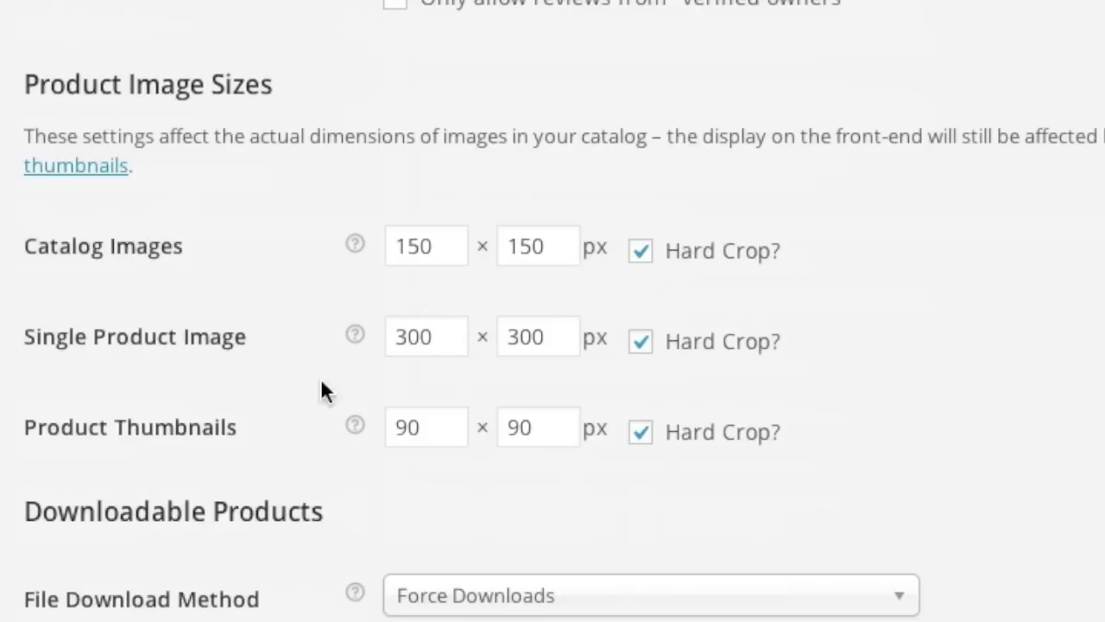
pyautogui.scroll(-1, 371, 421)
pyautogui.scroll(-4, 370, 423)
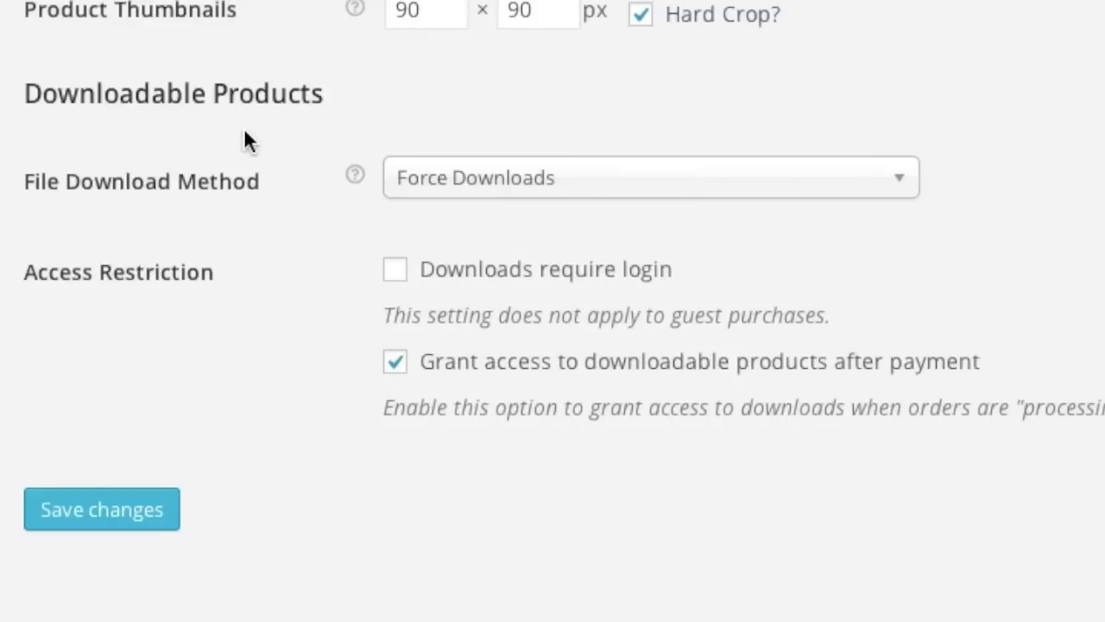
pyautogui.click(567, 183)
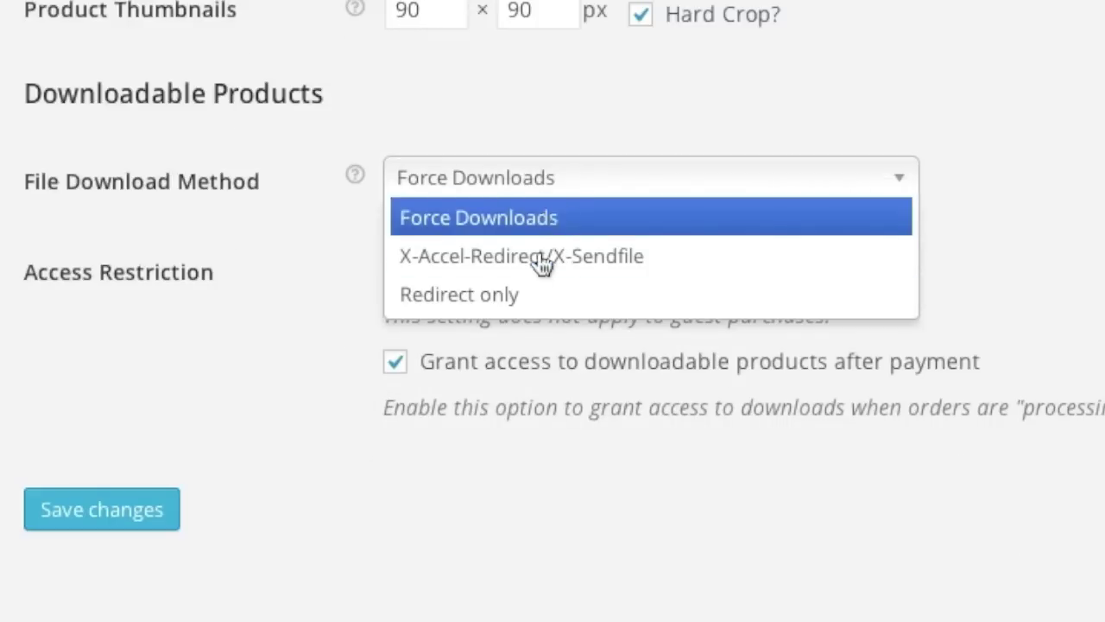
pyautogui.click(284, 195)
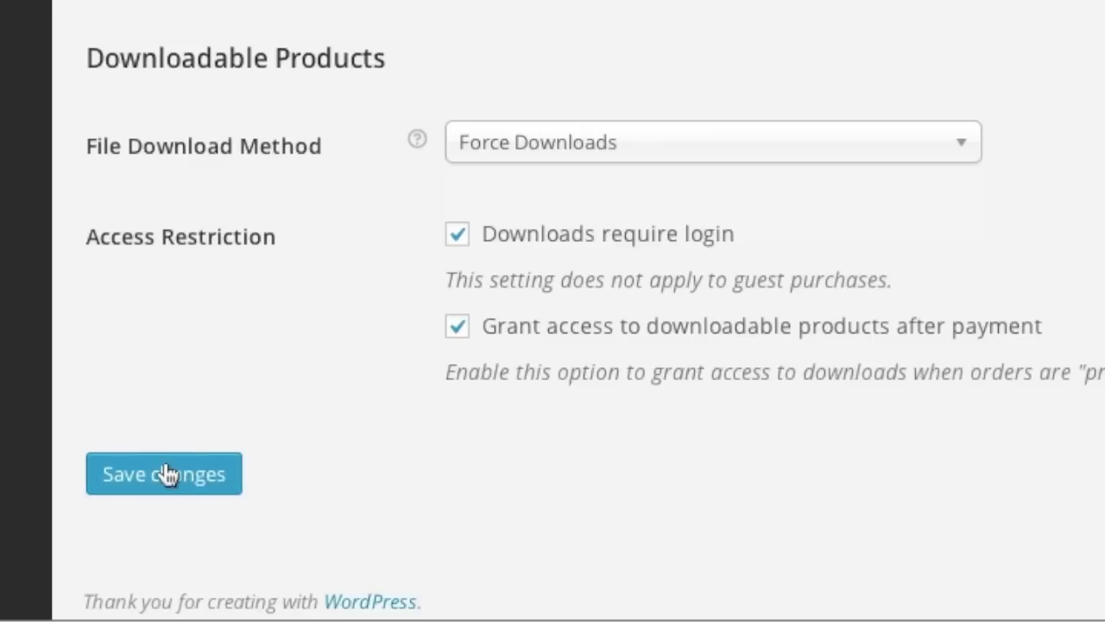
pyautogui.click(165, 474)
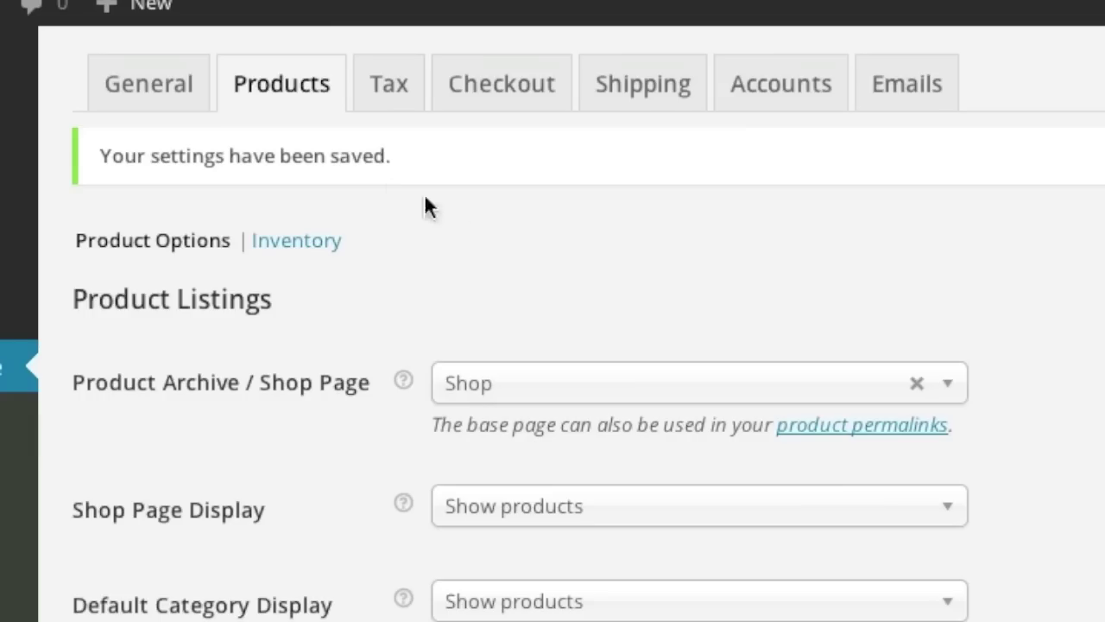
# Enable taxes, with No address as default customer address and Standard shipping tax class.
pyautogui.click(398, 84)
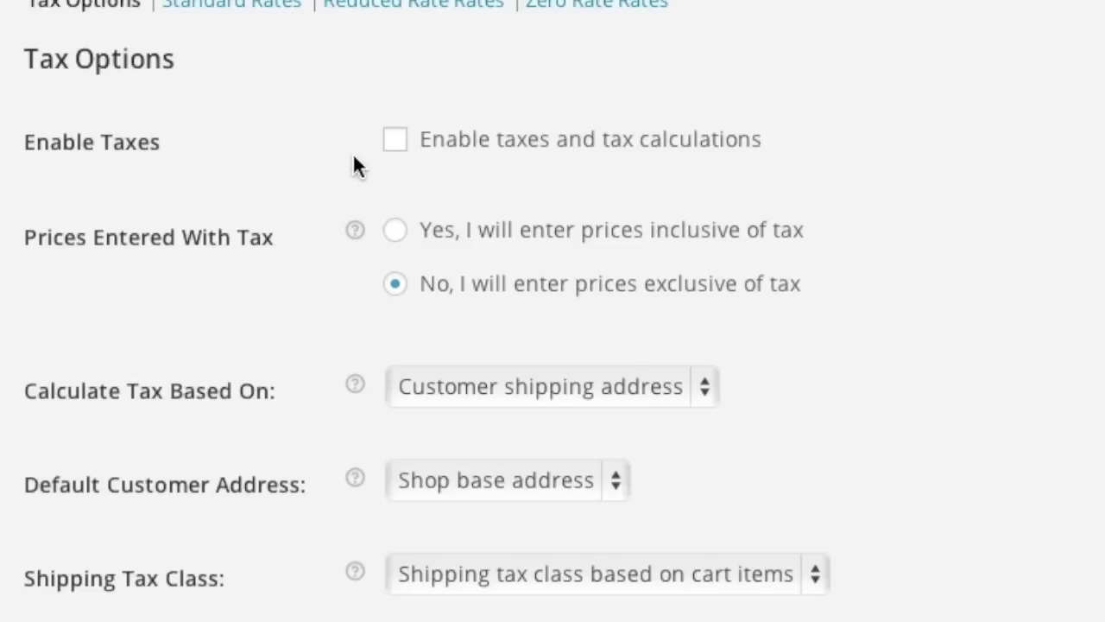
pyautogui.click(396, 140)
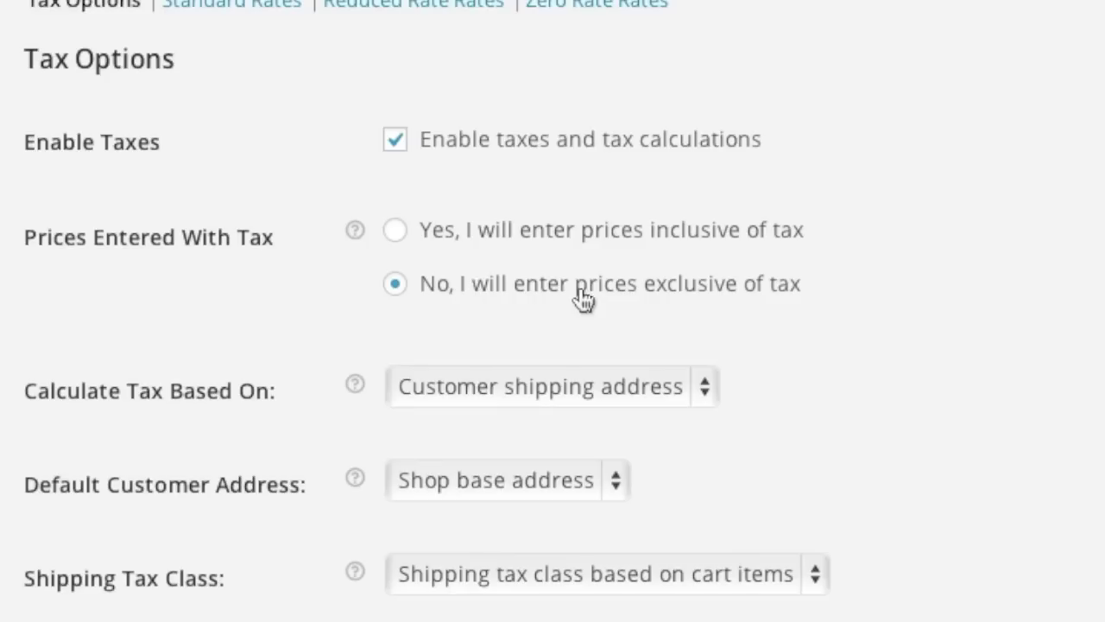
pyautogui.scroll(-2, 437, 289)
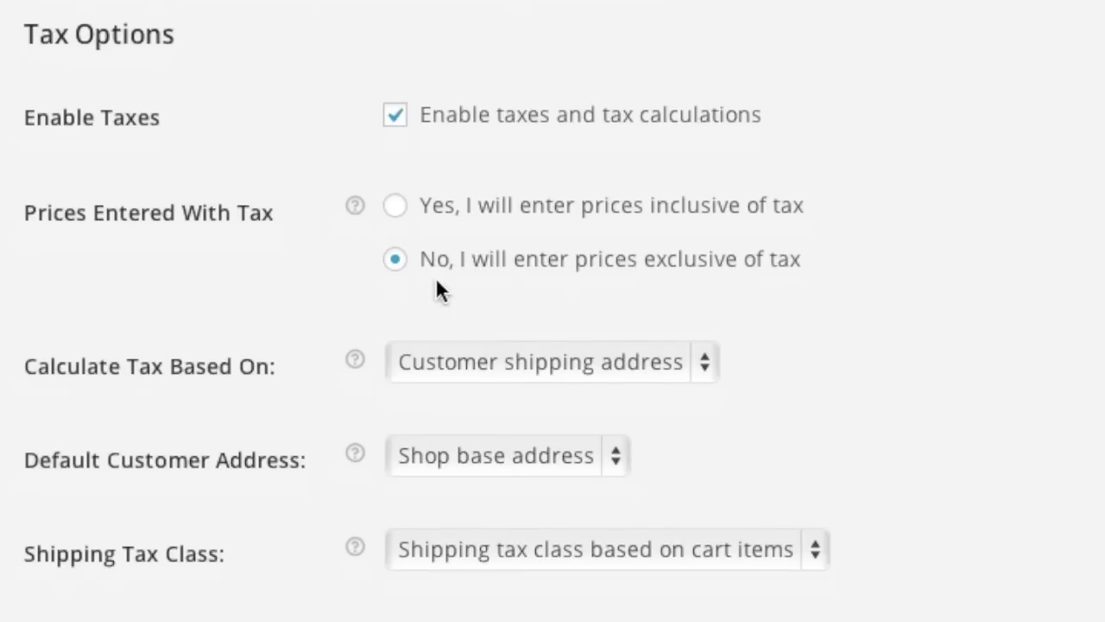
pyautogui.scroll(-1, 316, 288)
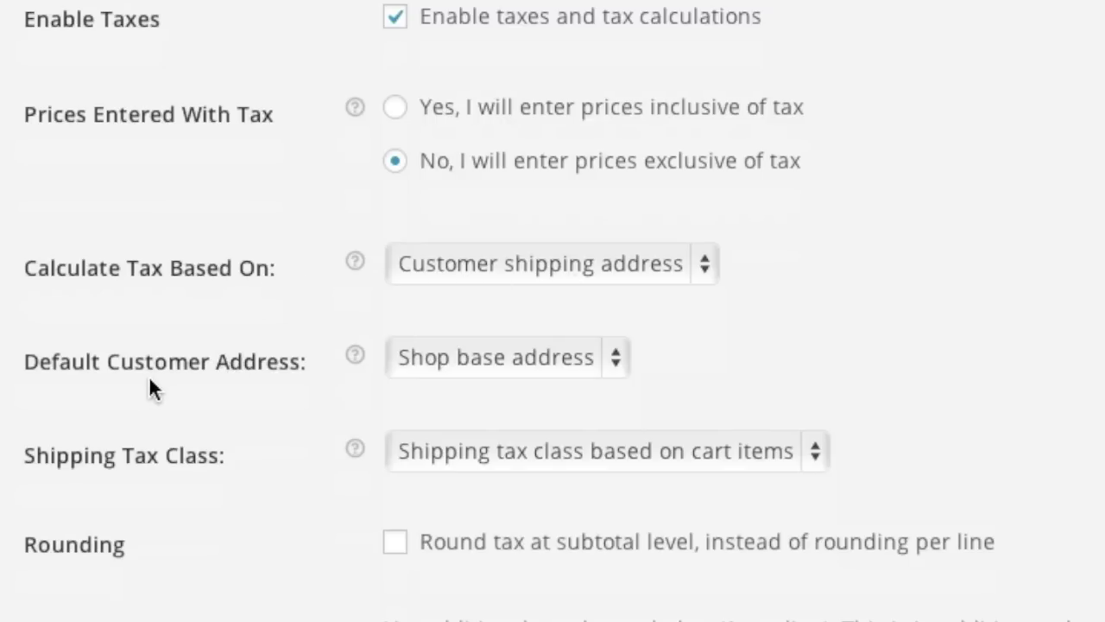
pyautogui.click(512, 369)
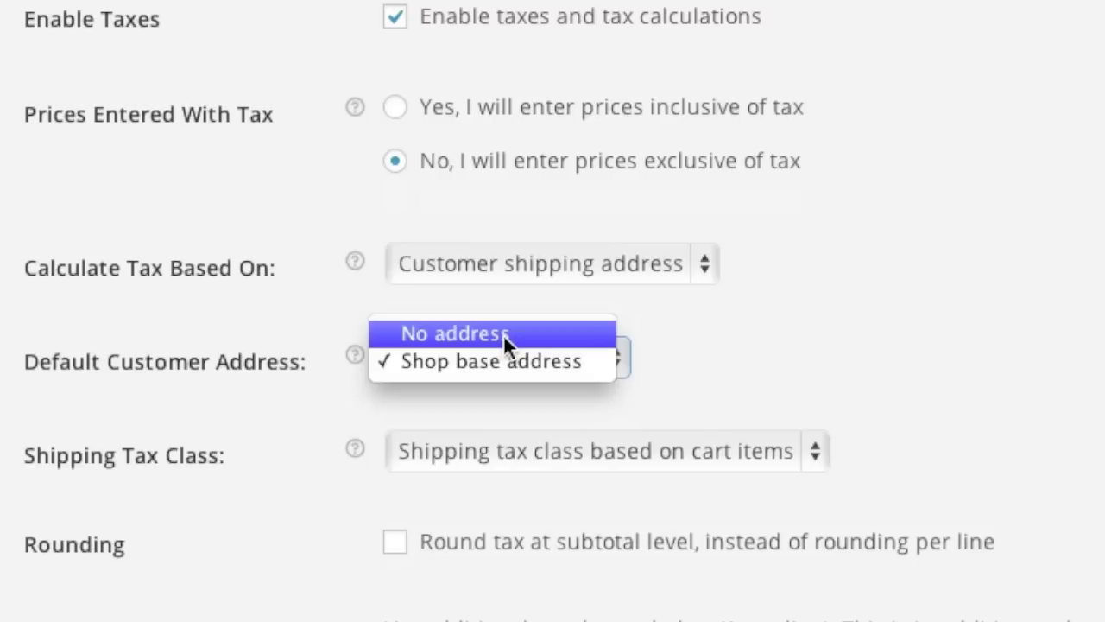
pyautogui.click(503, 334)
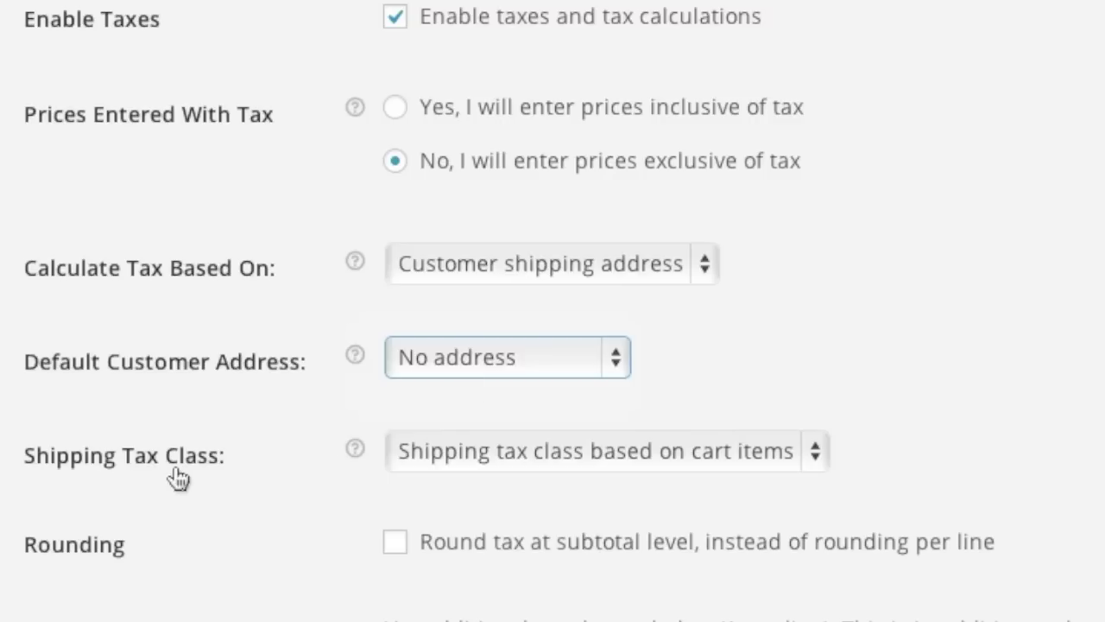
pyautogui.click(510, 449)
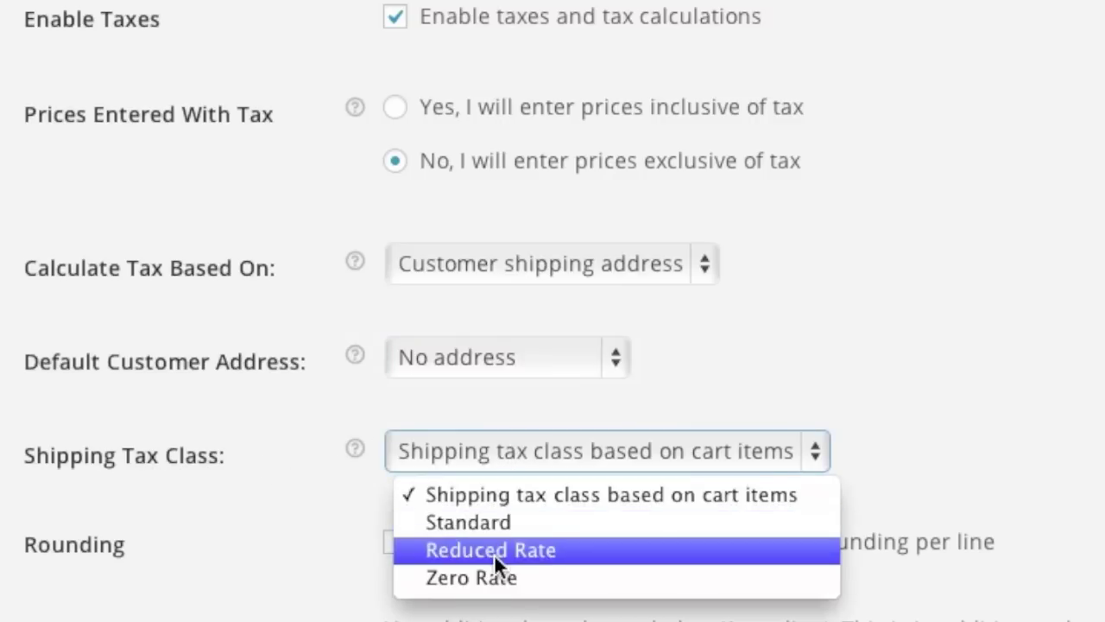
pyautogui.click(502, 522)
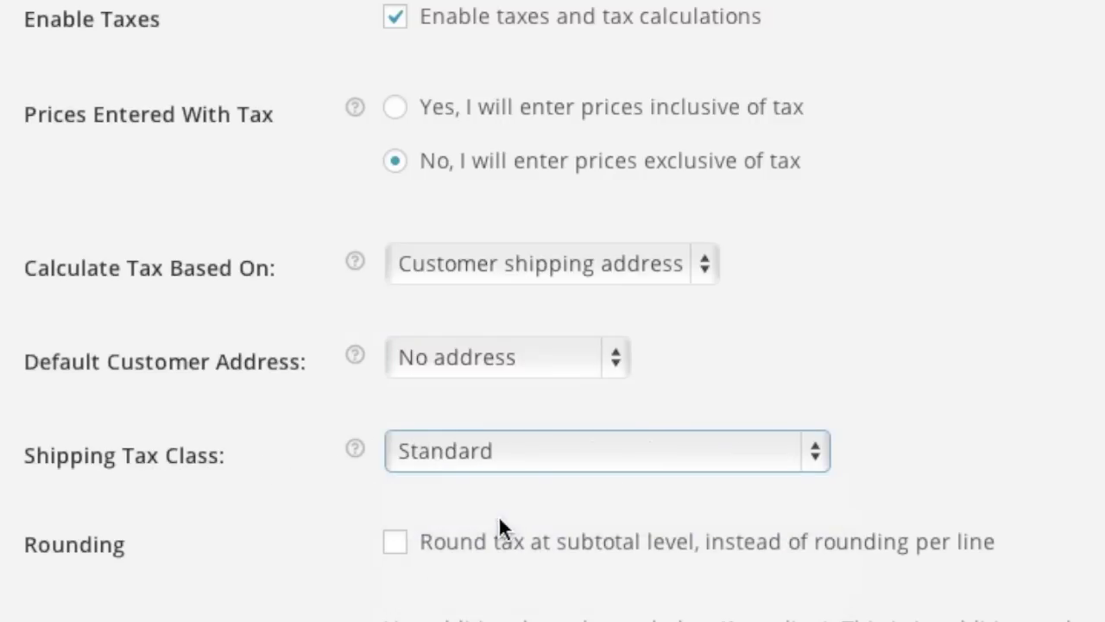
pyautogui.scroll(-3, 237, 535)
# Round tax at subtotal level, display tax totals as a single total, and save.
pyautogui.scroll(-2, 238, 535)
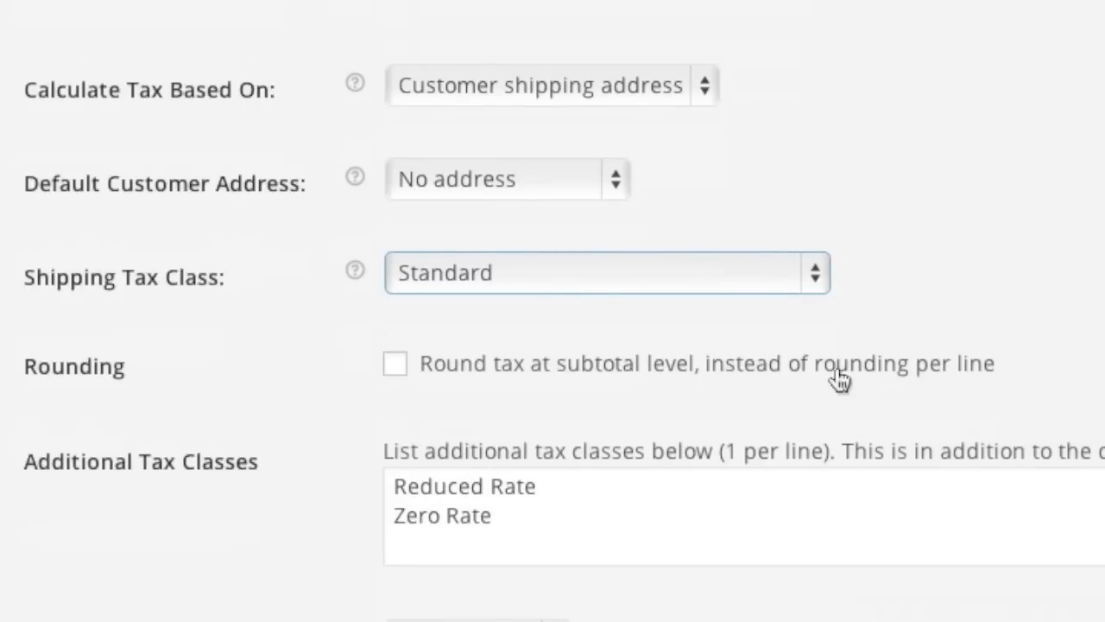
pyautogui.click(394, 366)
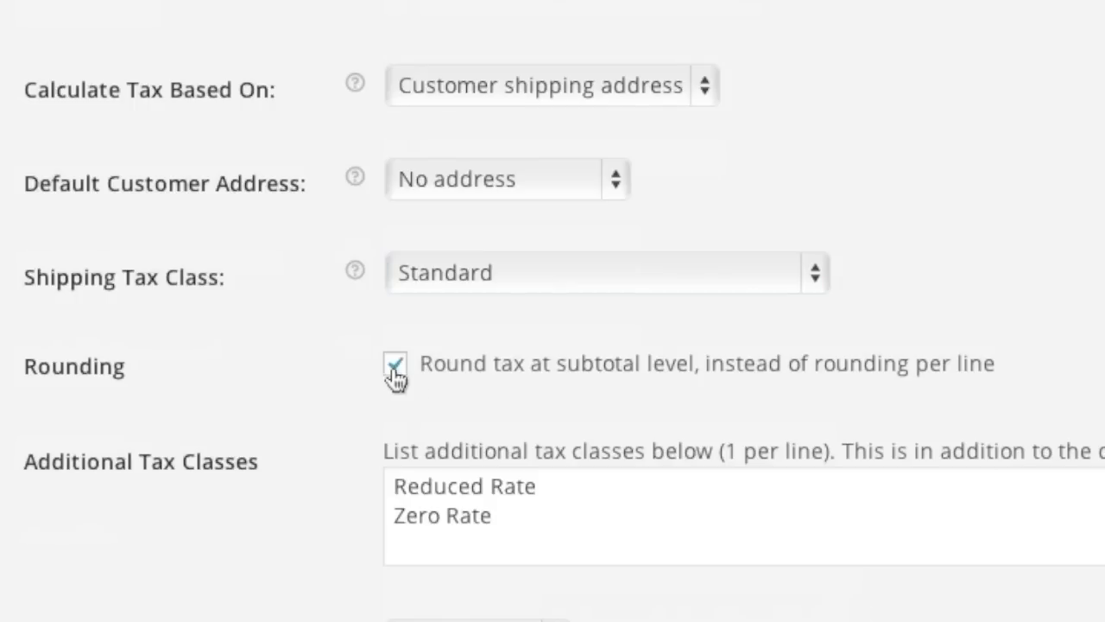
pyautogui.scroll(-2, 293, 449)
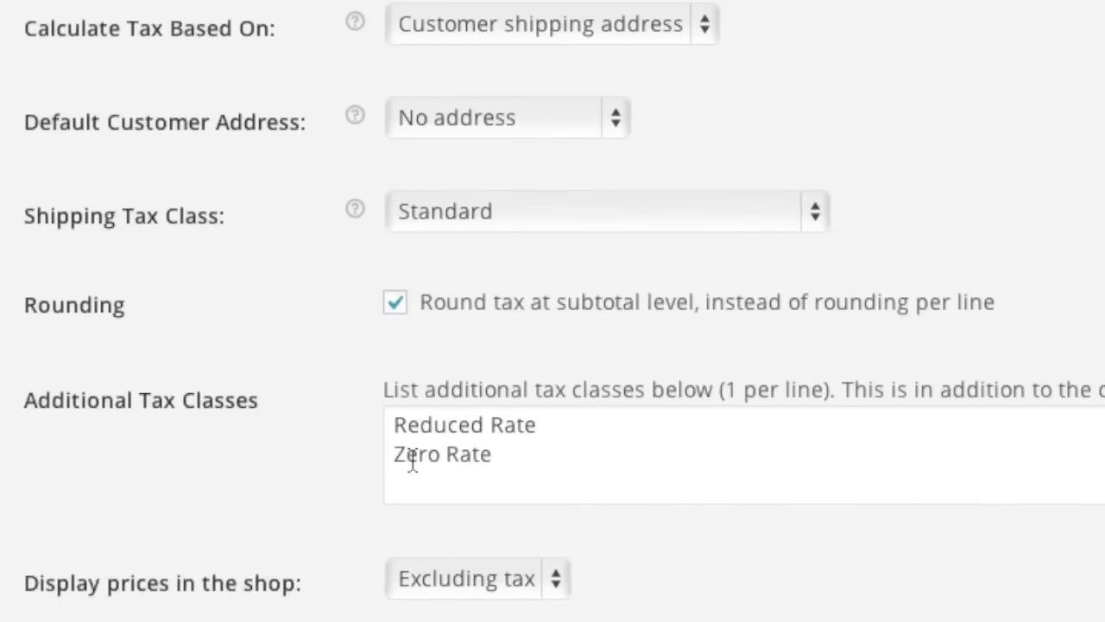
pyautogui.scroll(-2, 331, 496)
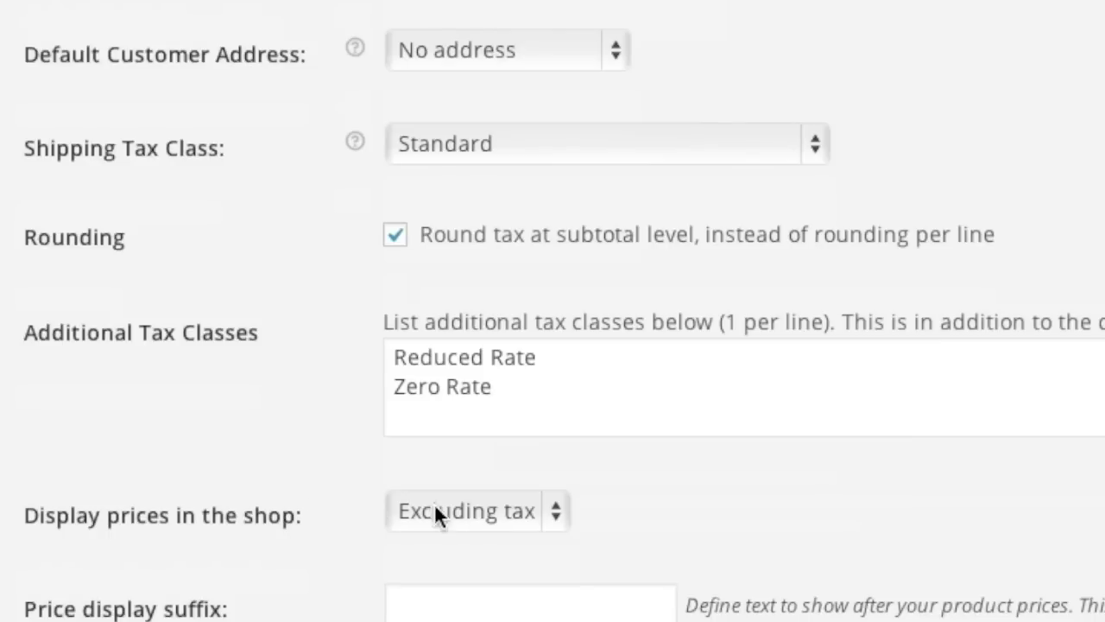
pyautogui.scroll(-5, 345, 576)
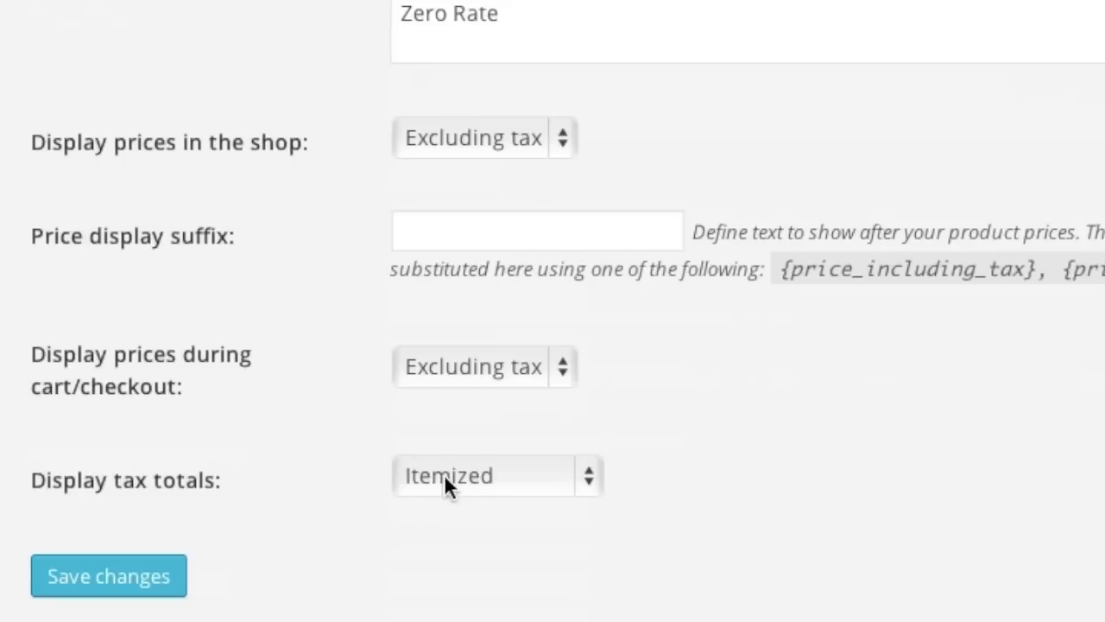
pyautogui.click(74, 609)
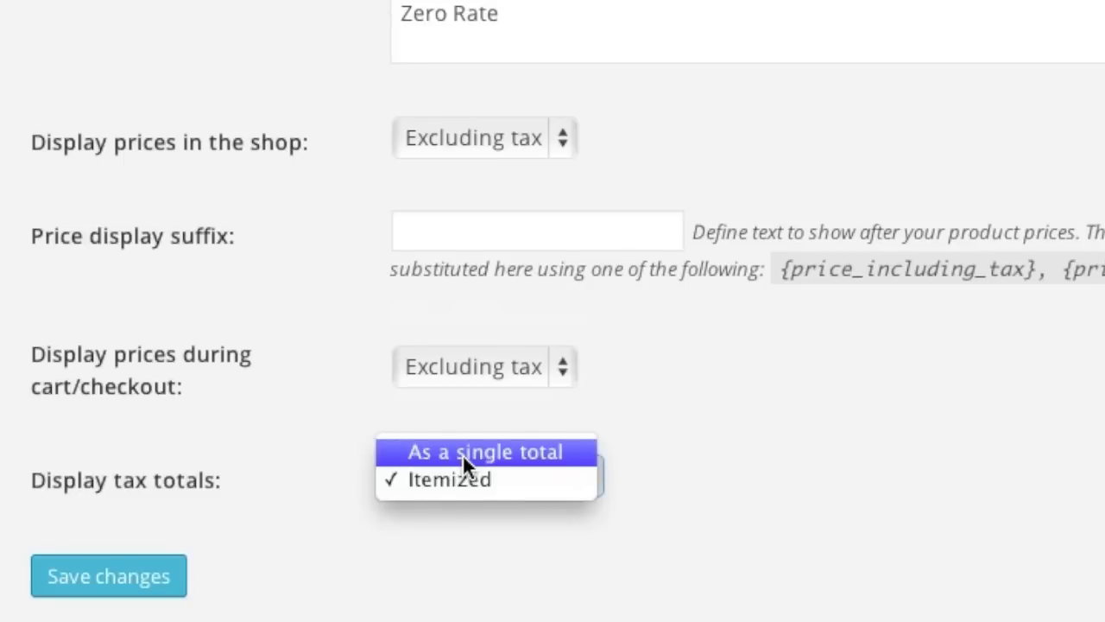
pyautogui.click(462, 454)
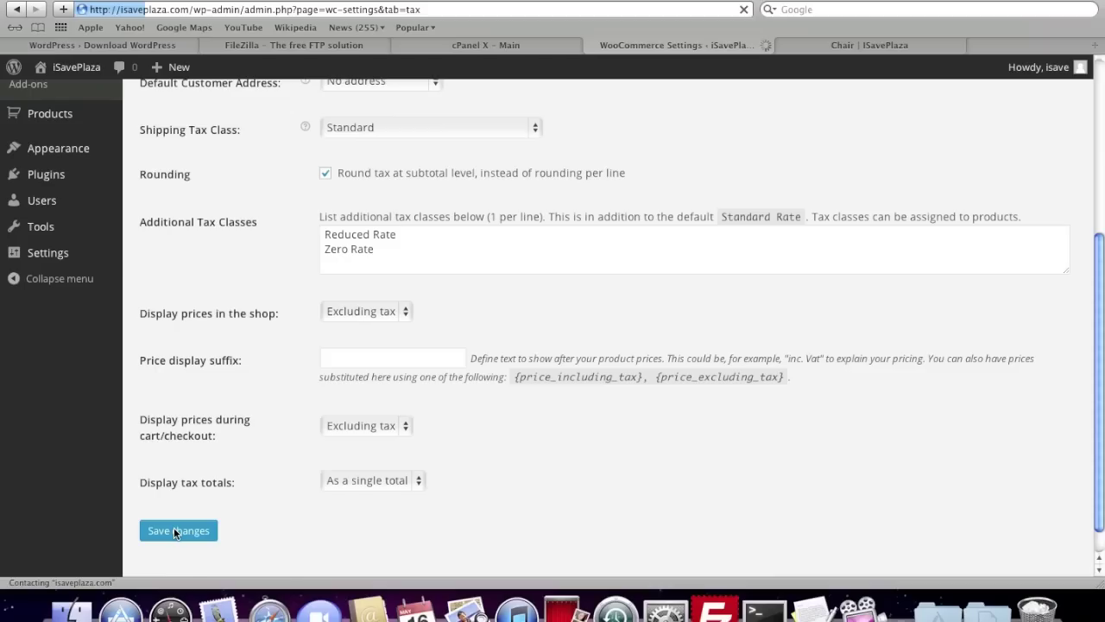
pyautogui.click(181, 520)
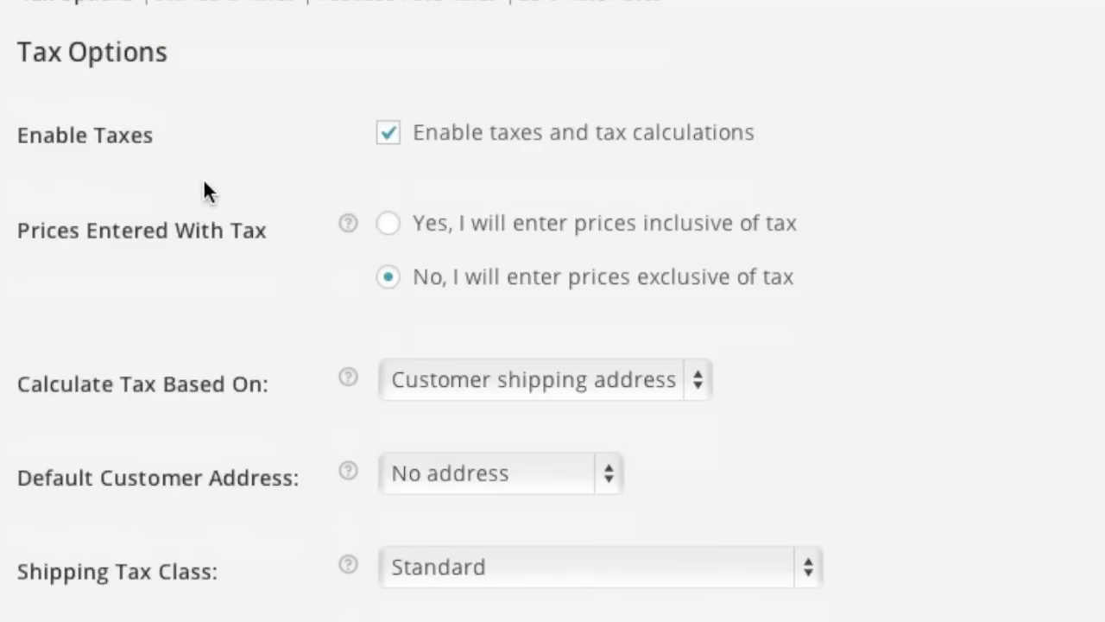
pyautogui.click(225, 60)
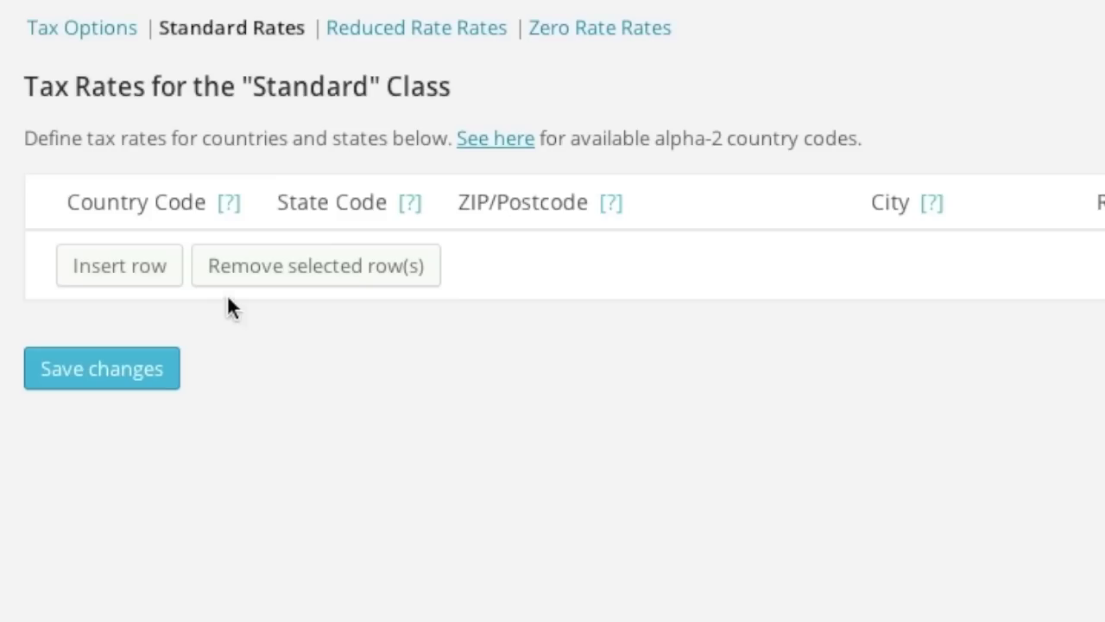
# Add a Standard tax rate row: 7%, not on shipping, country US, state FL, ZIP 337*.
pyautogui.click(129, 269)
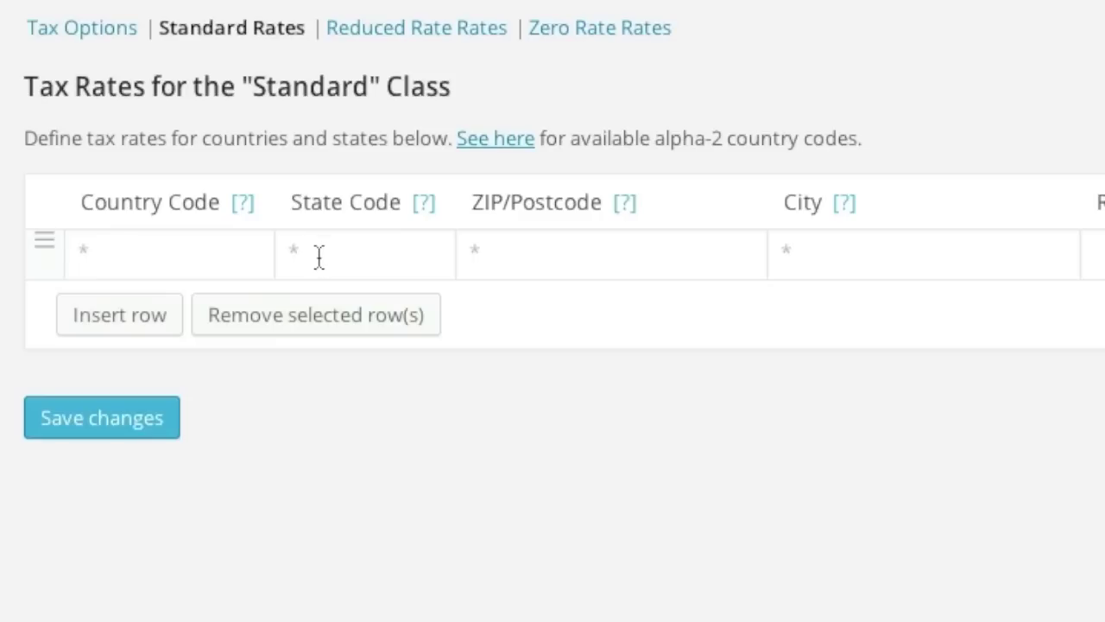
pyautogui.click(1104, 260)
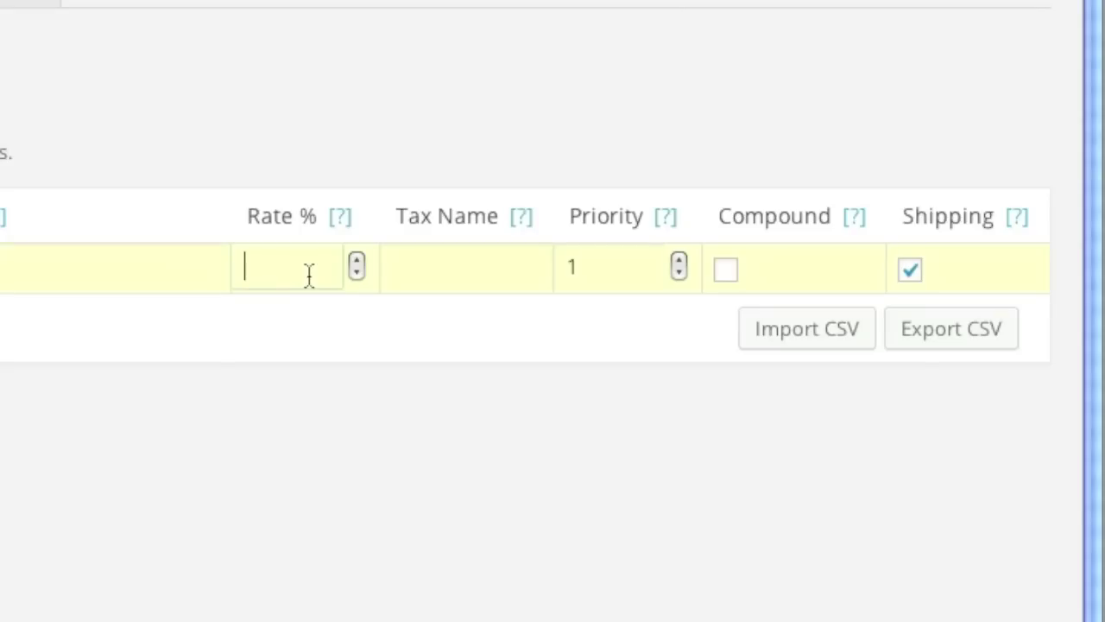
pyautogui.write('7')
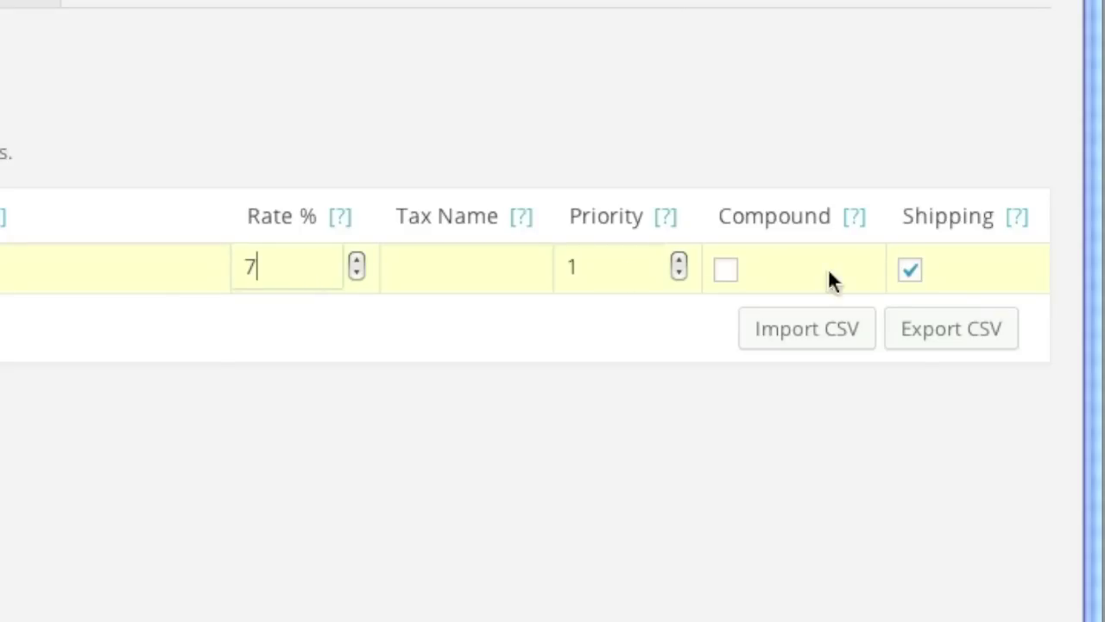
pyautogui.click(911, 276)
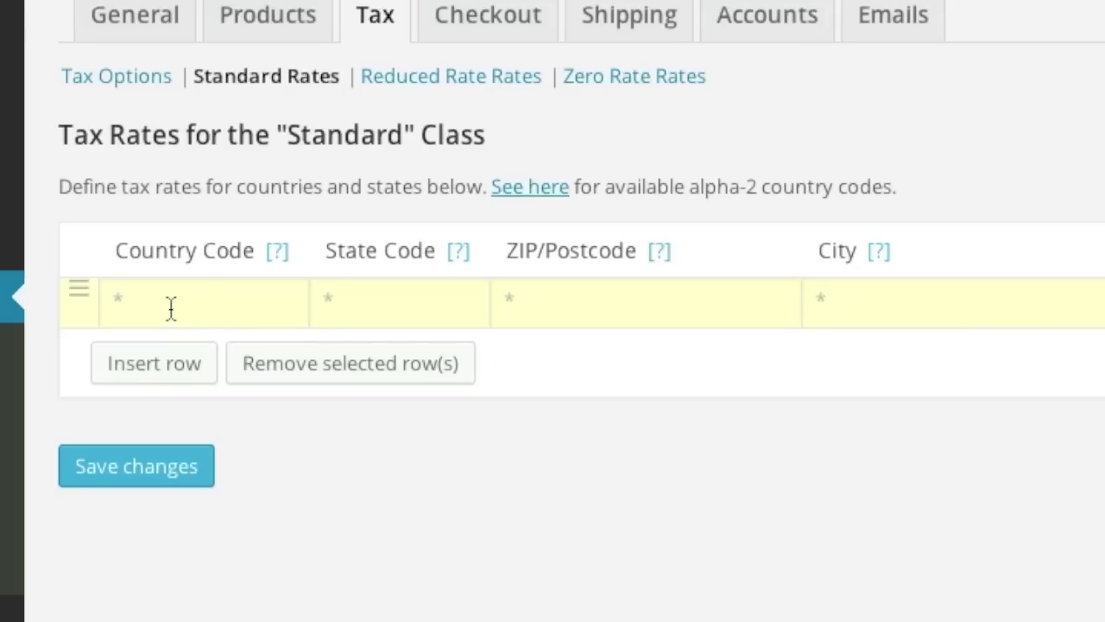
pyautogui.click(171, 308)
pyautogui.write('US')
pyautogui.click(397, 313)
pyautogui.write('FL')
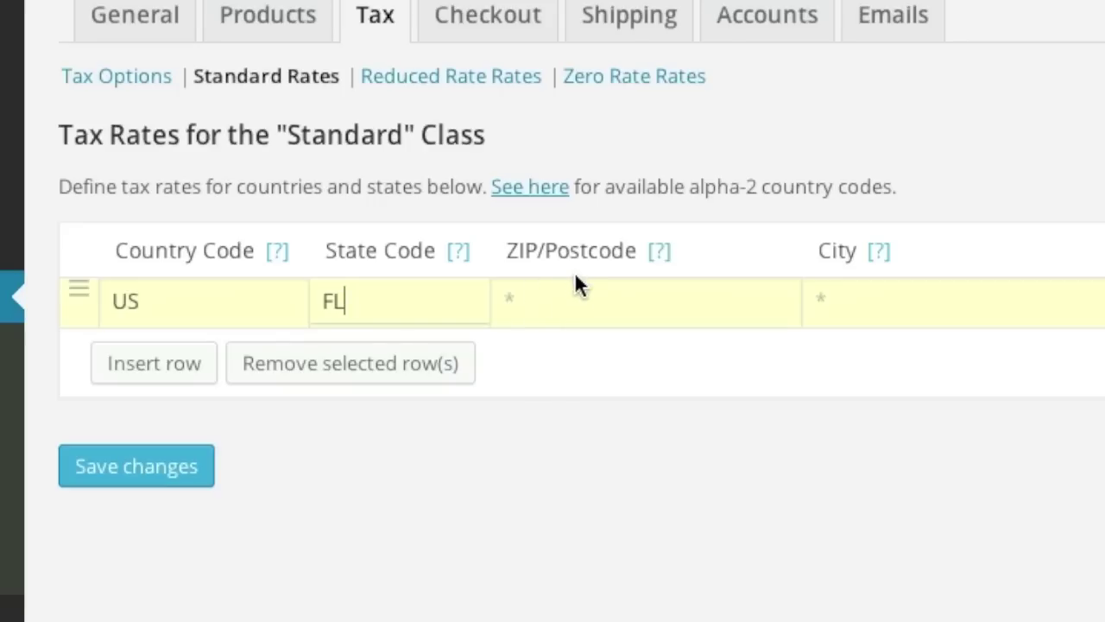
pyautogui.click(538, 296)
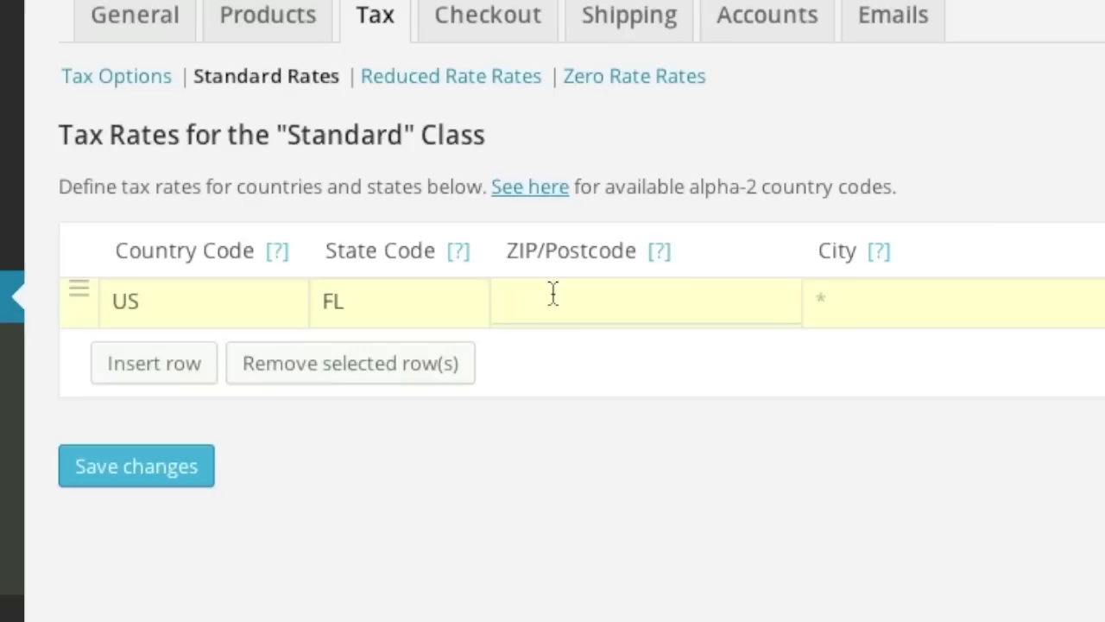
pyautogui.write('337*')
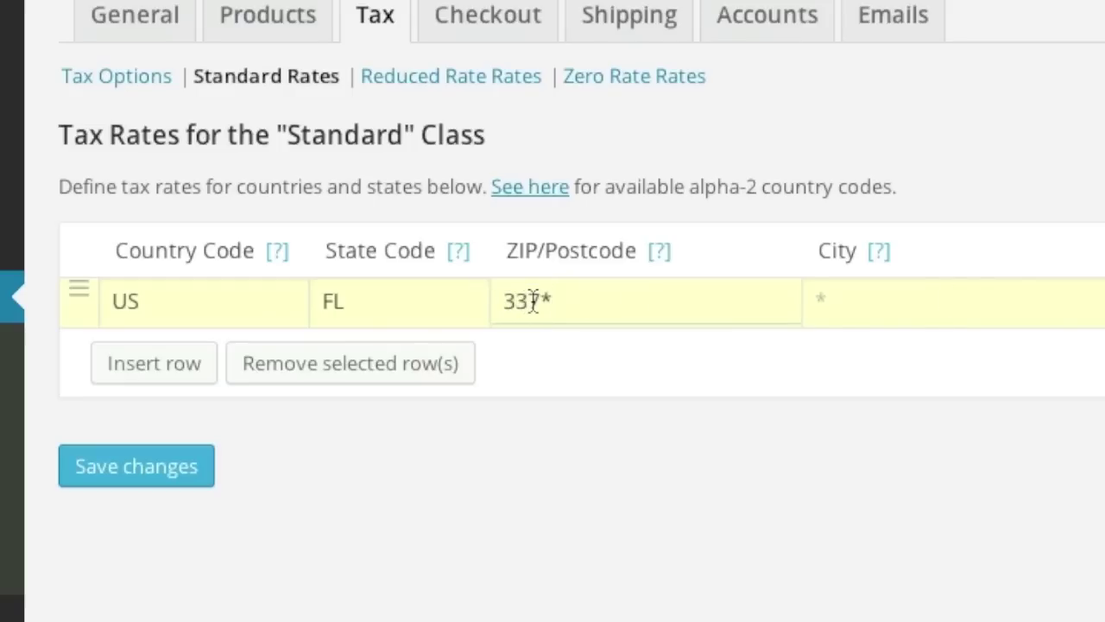
# Change the Florida row's ZIP/Postcode from 337* to *.
pyautogui.moveTo(551, 301); pyautogui.dragTo(490, 299)
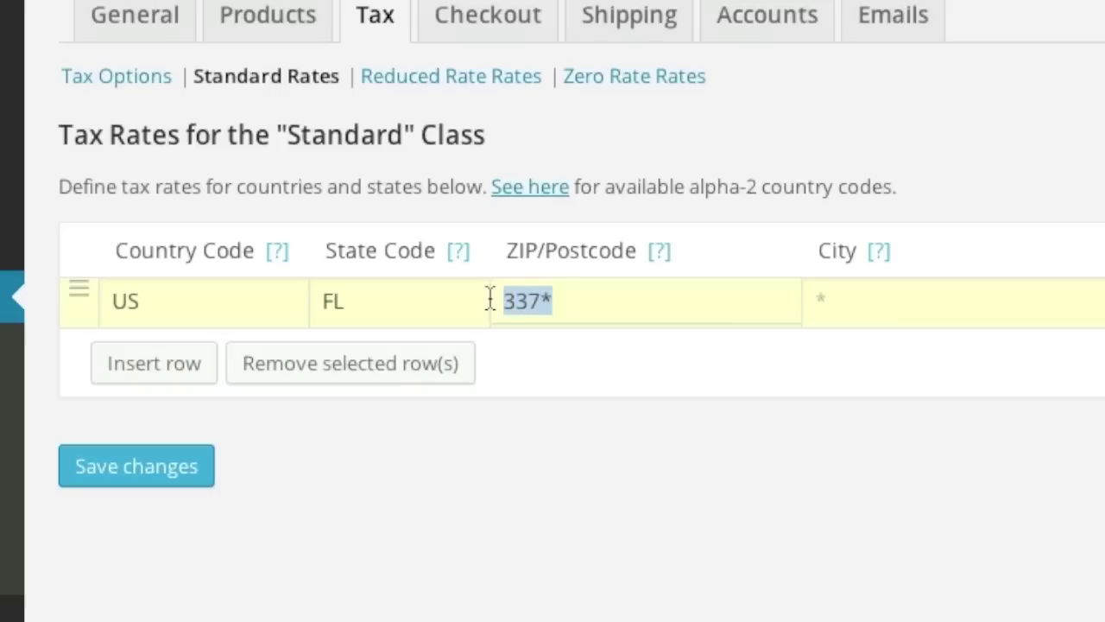
pyautogui.write('*')
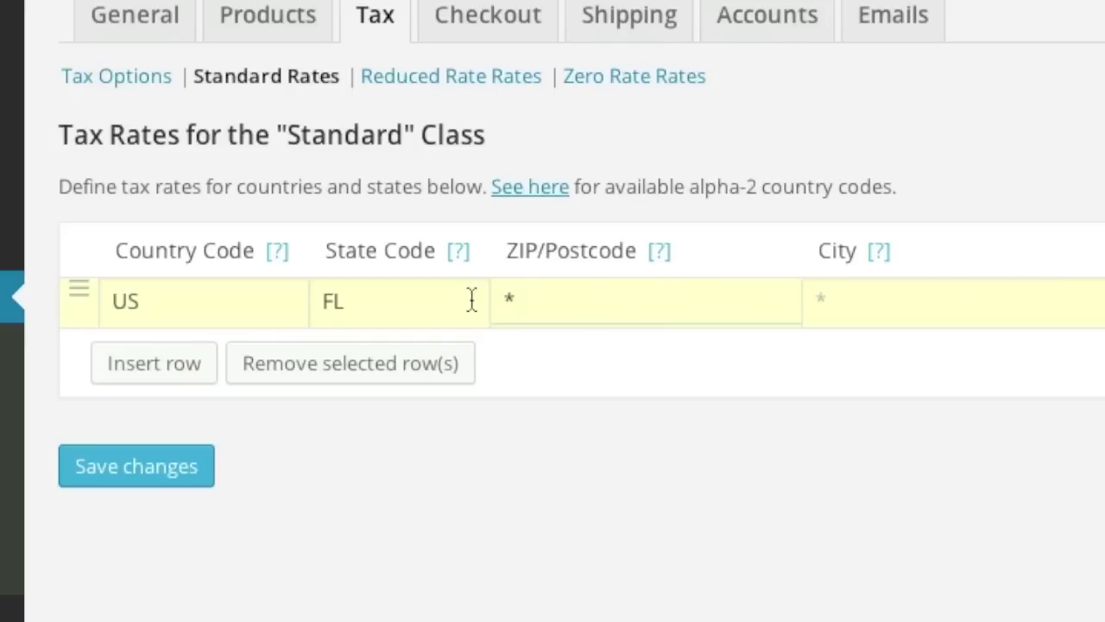
pyautogui.click(551, 403)
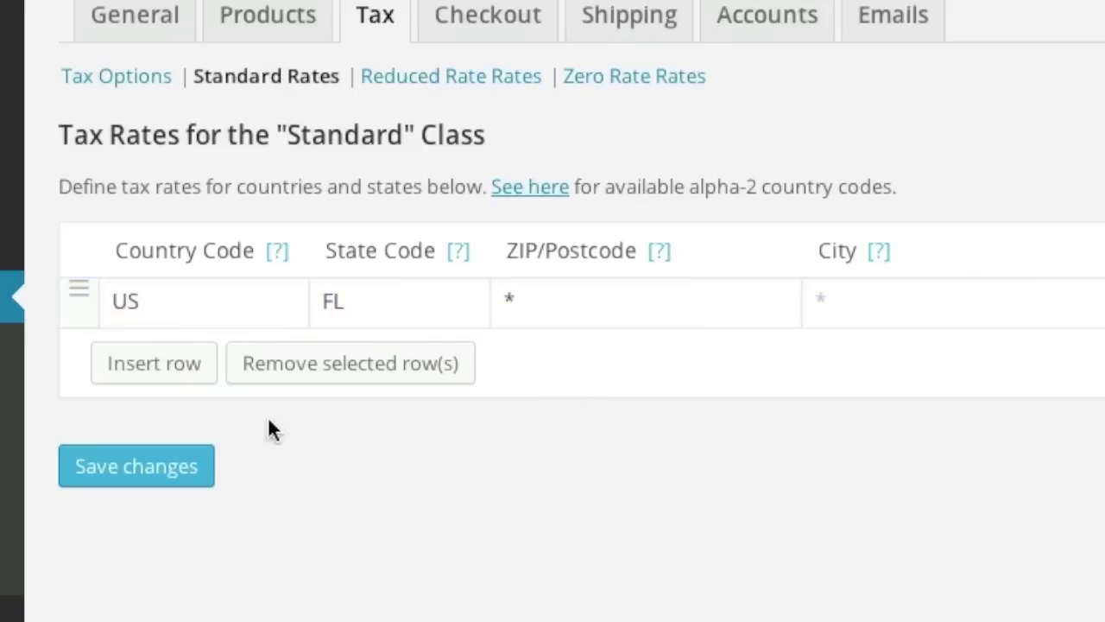
pyautogui.click(148, 315)
# Add trial tax rate rows for US/NY and CA.
pyautogui.click(155, 247)
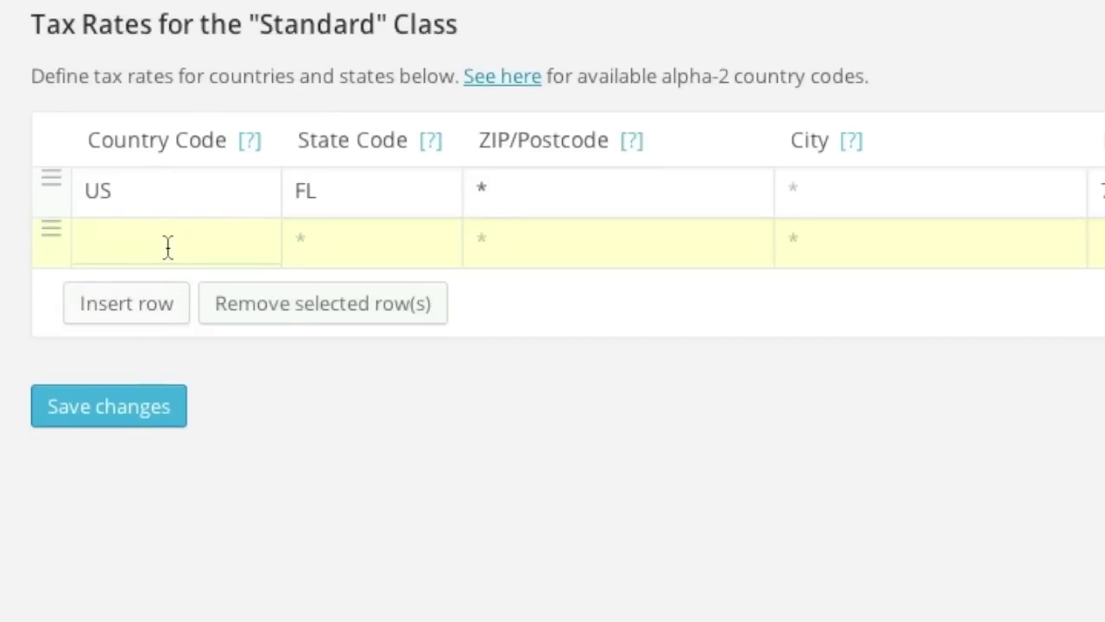
pyautogui.write('US')
pyautogui.click(365, 248)
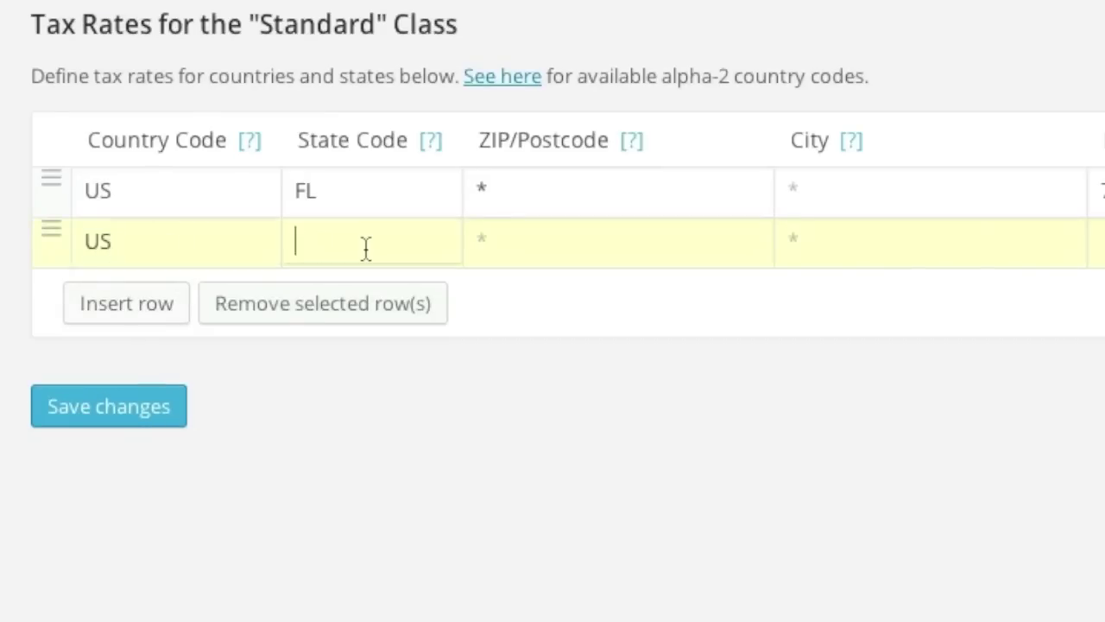
pyautogui.write('NY')
pyautogui.click(1104, 244)
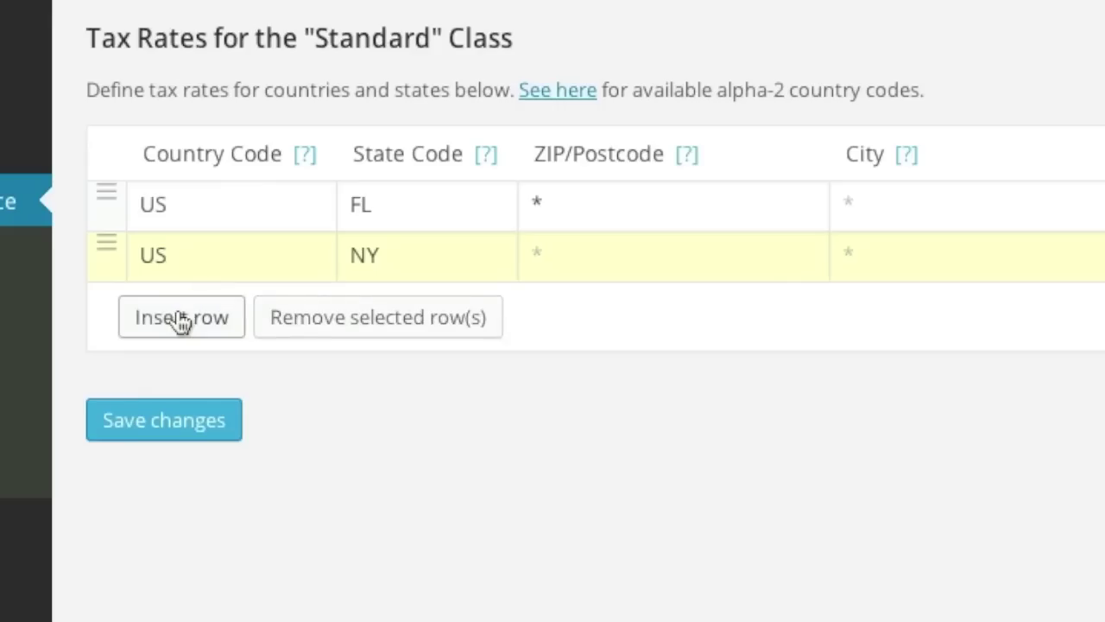
pyautogui.click(182, 319)
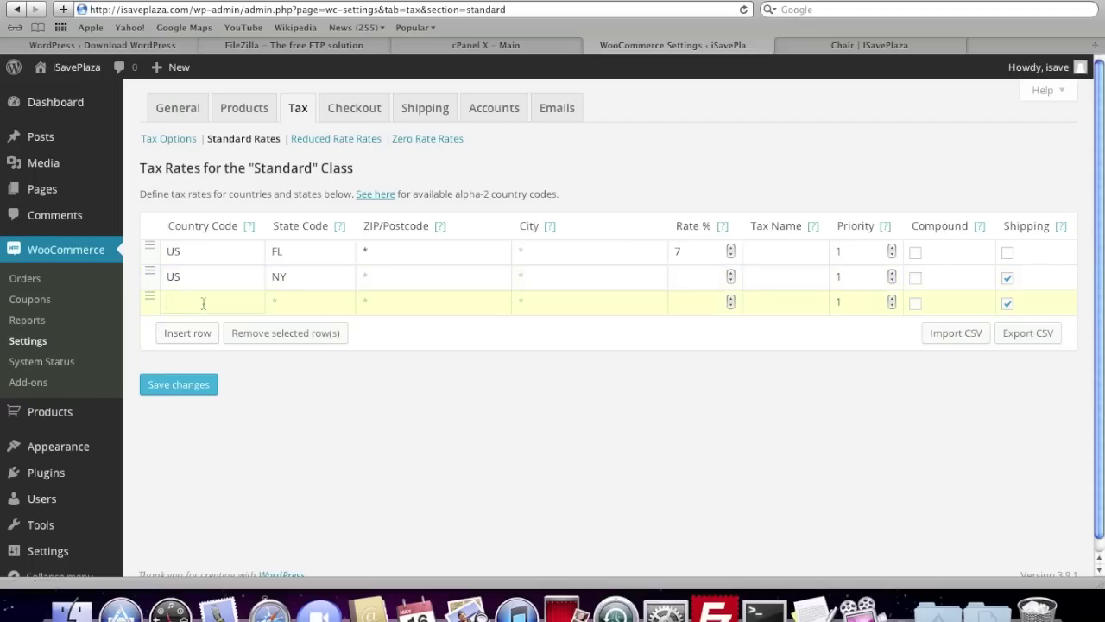
pyautogui.write('CA')
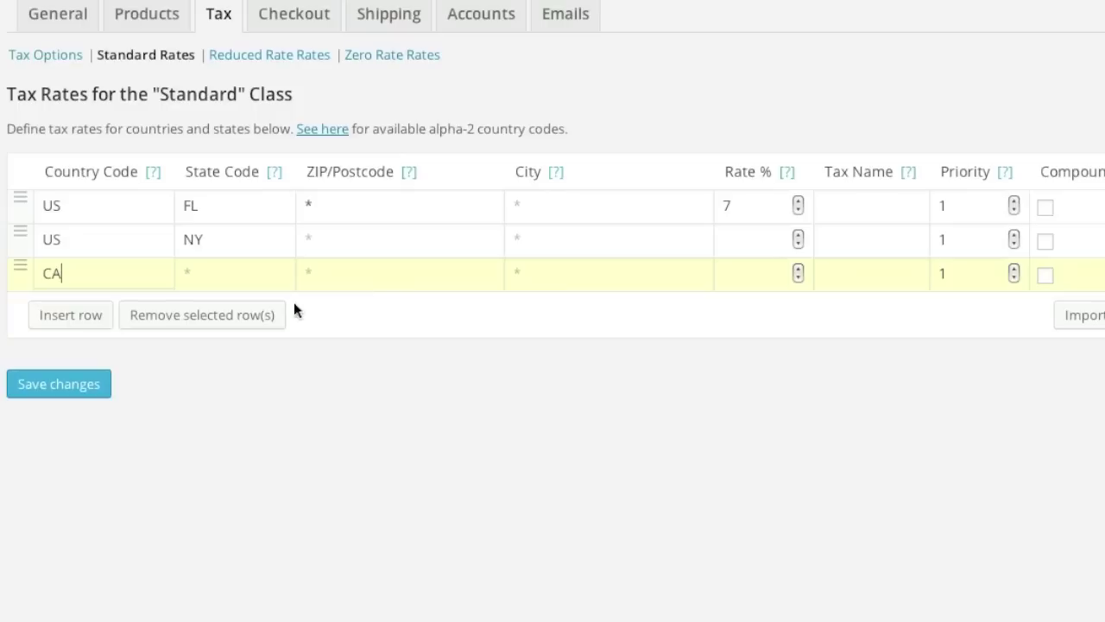
# Remove the NY and CA trial rows and save the Standard tax rates.
pyautogui.keyDown('shift'); pyautogui.click(234, 251); pyautogui.keyUp('shift')
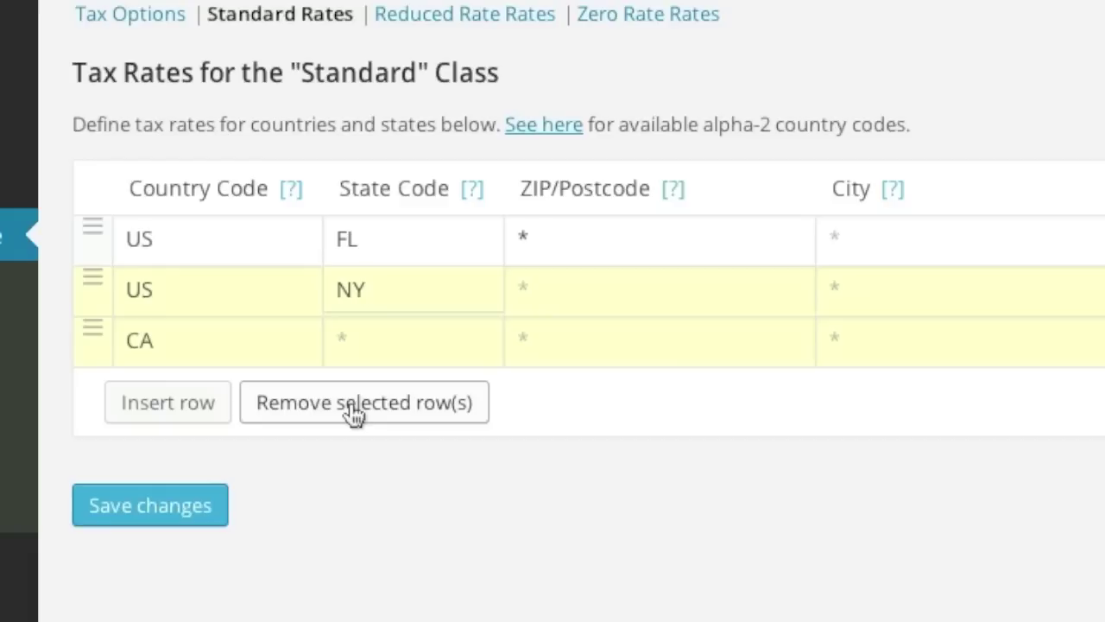
pyautogui.click(194, 316)
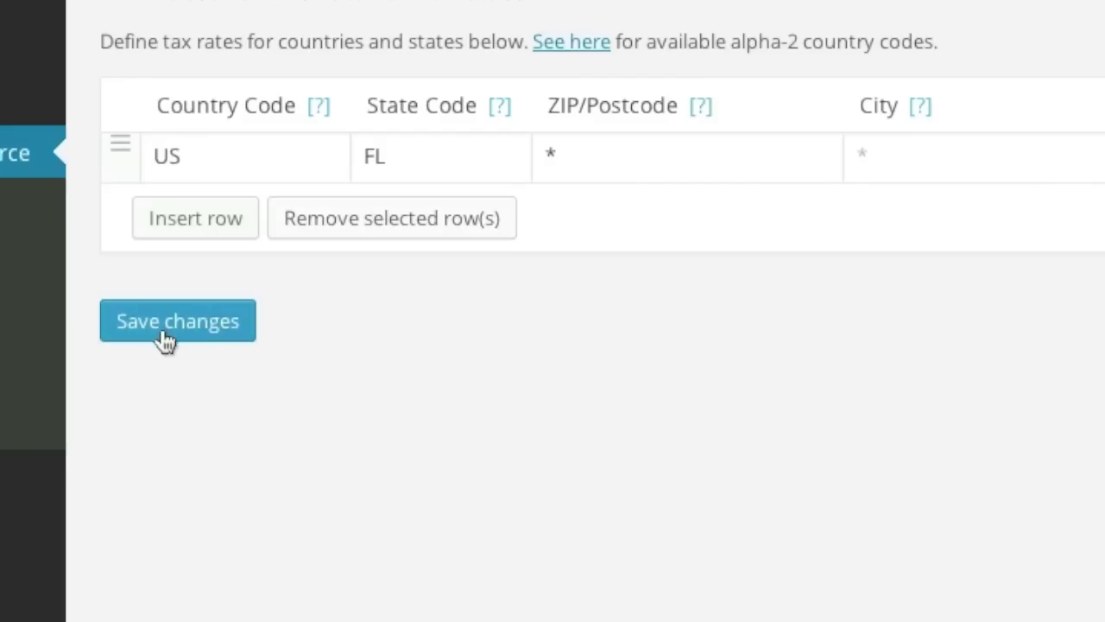
pyautogui.click(166, 340)
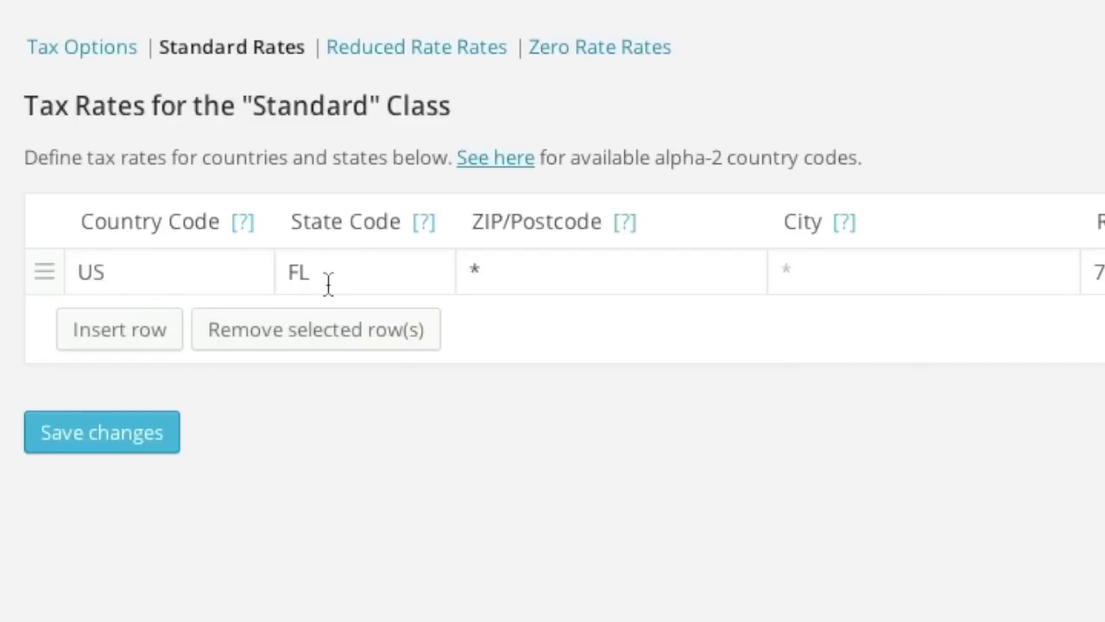
pyautogui.moveTo(423, 223)
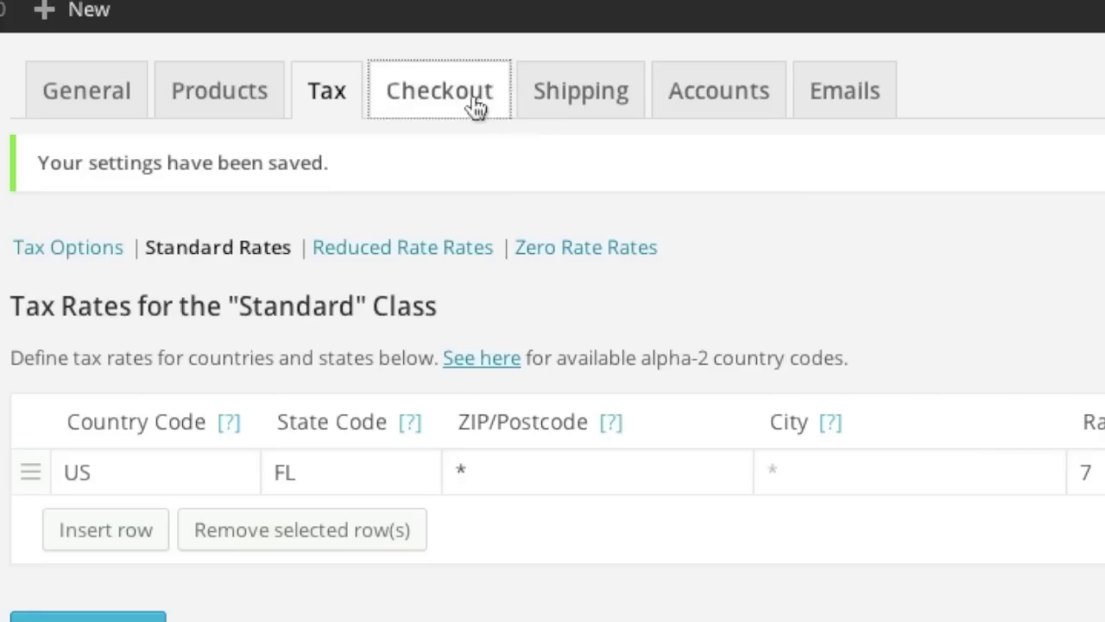
pyautogui.click(474, 97)
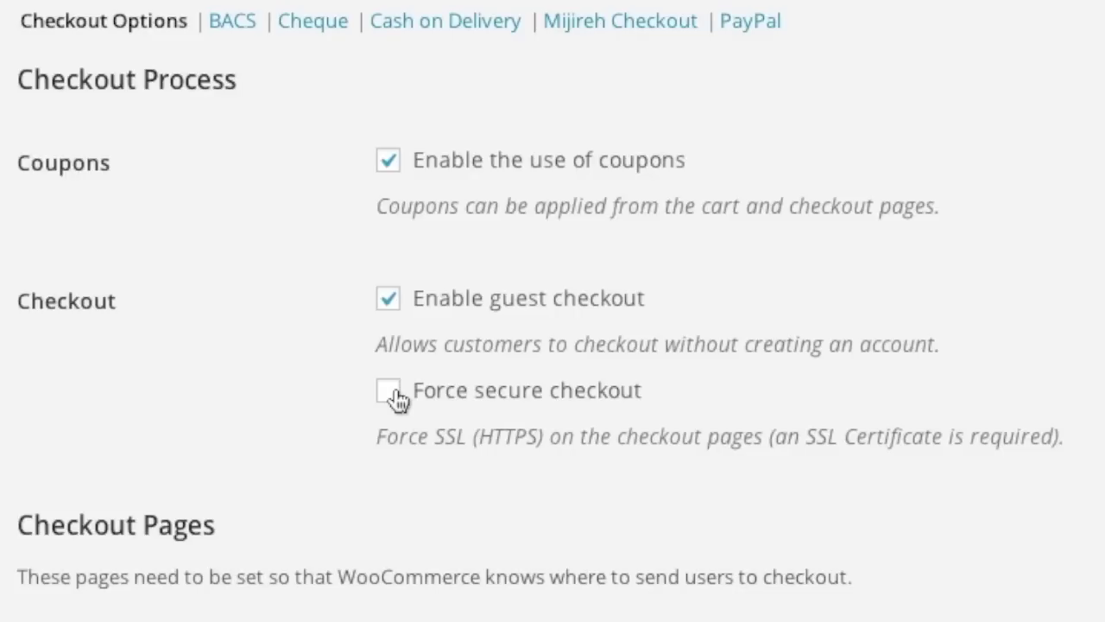
# Enable Force secure checkout, leaving the Terms and Conditions page unset.
pyautogui.click(398, 397)
pyautogui.scroll(-1, 181, 388)
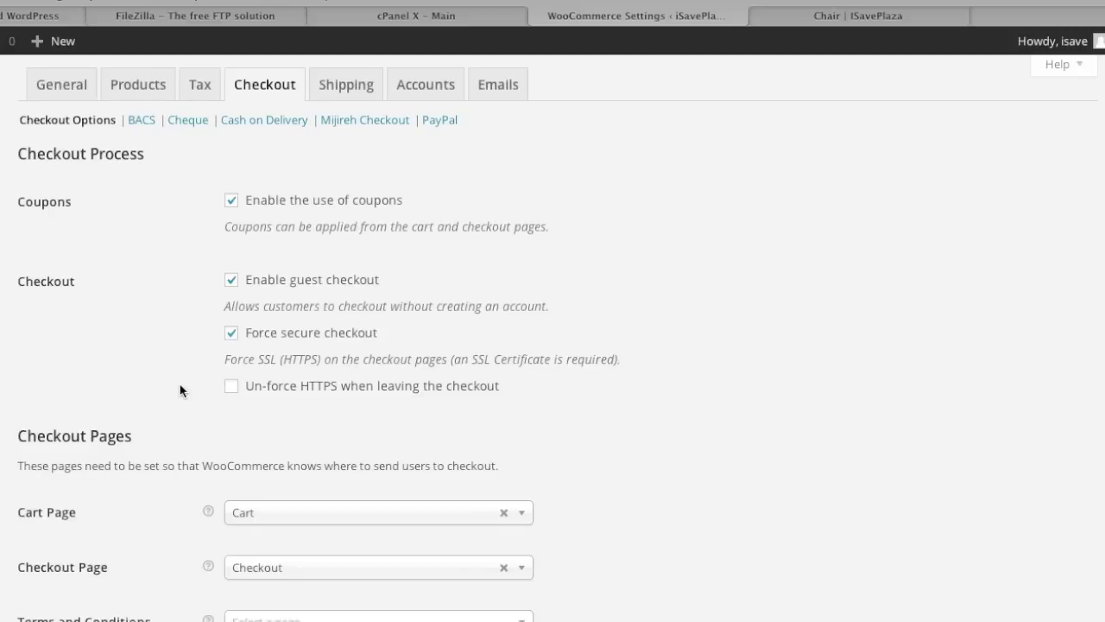
pyautogui.scroll(-2, 180, 388)
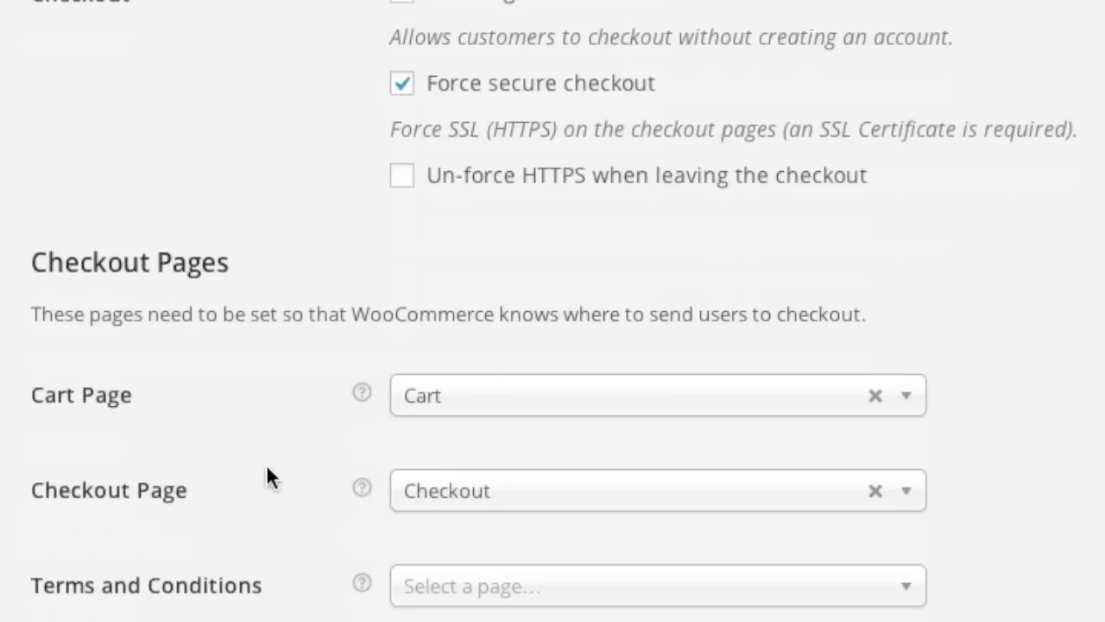
pyautogui.scroll(-3, 276, 453)
pyautogui.click(503, 402)
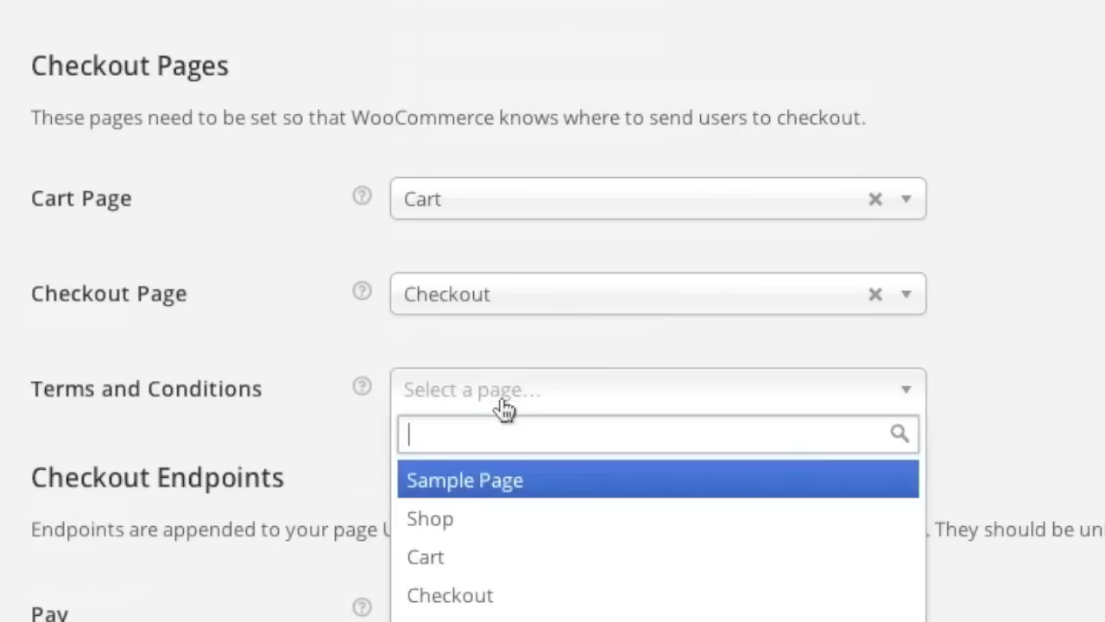
pyautogui.click(302, 386)
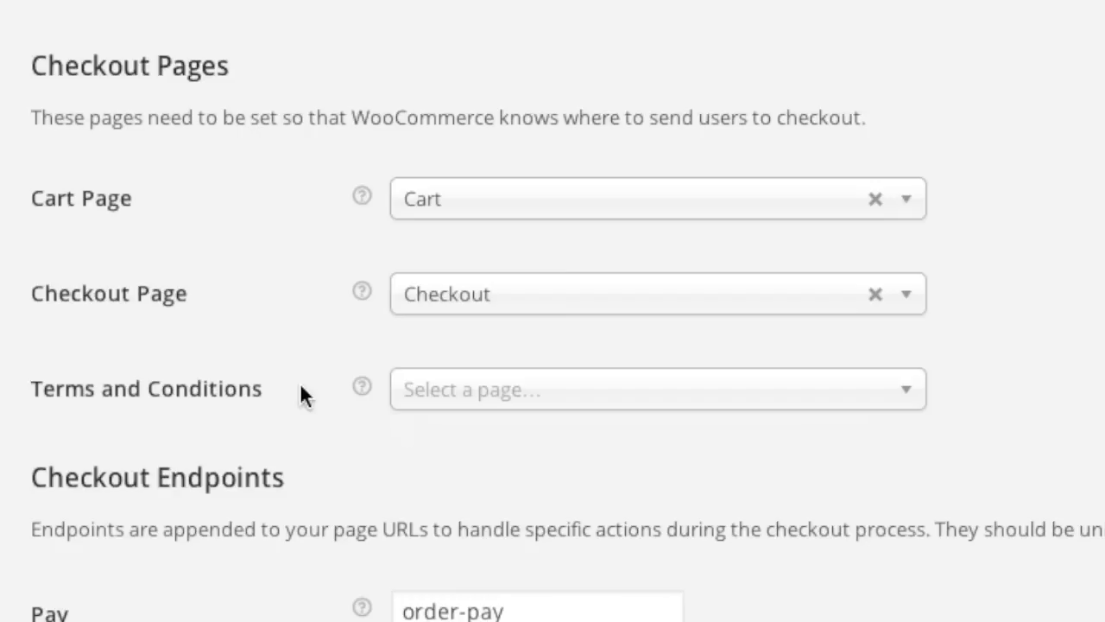
pyautogui.scroll(-2, 299, 596)
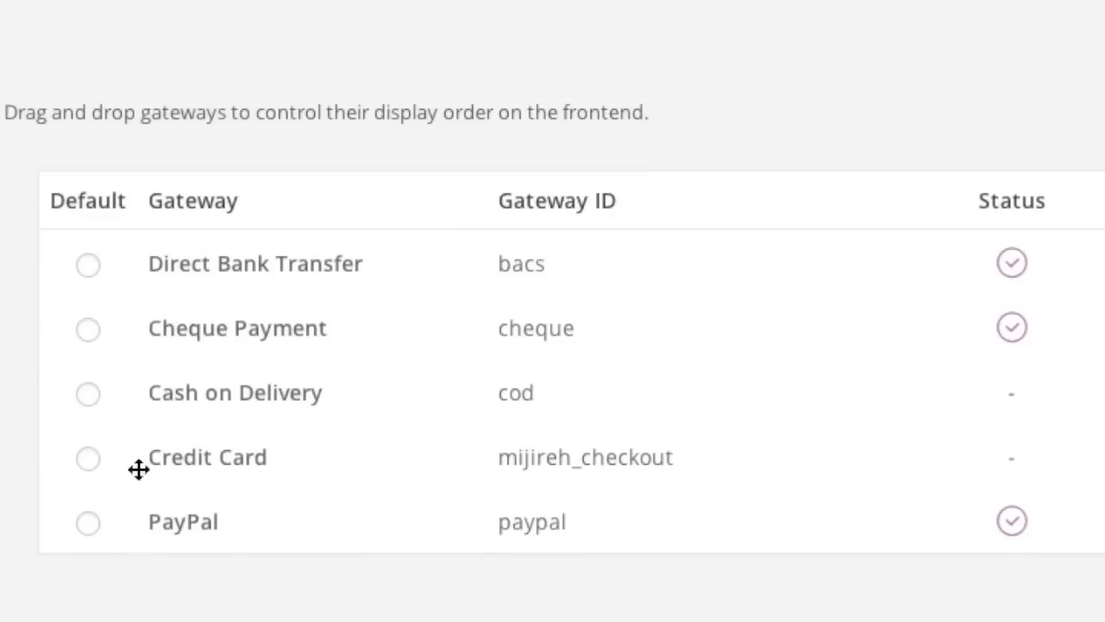
# Save the Checkout tab settings, then bring up the PayPal standard gateway settings.
pyautogui.scroll(-1, 124, 493)
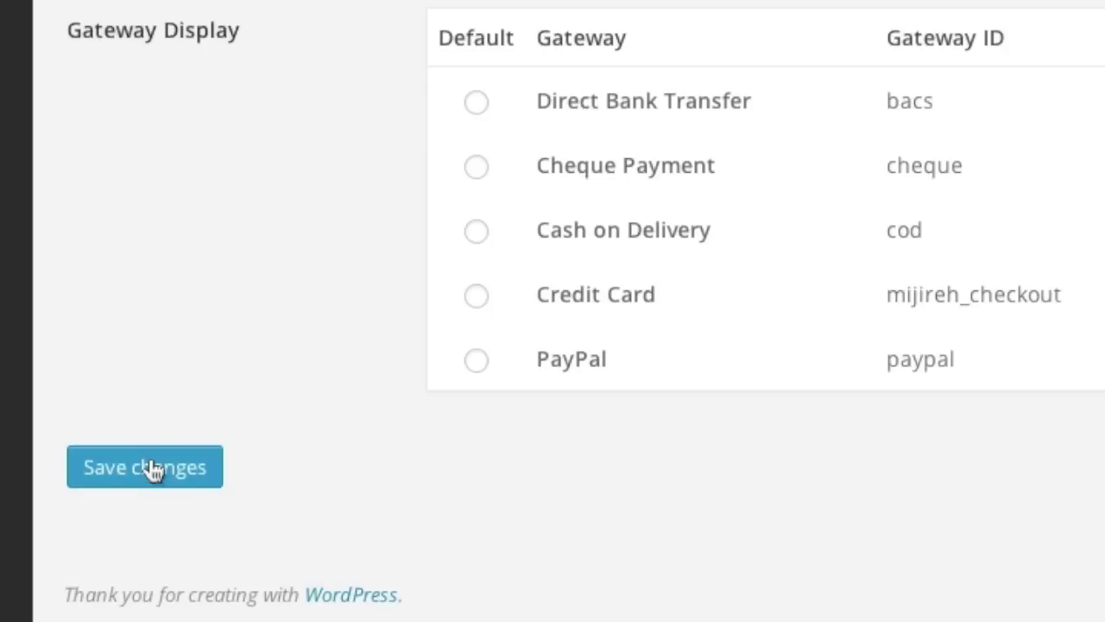
pyautogui.click(68, 535)
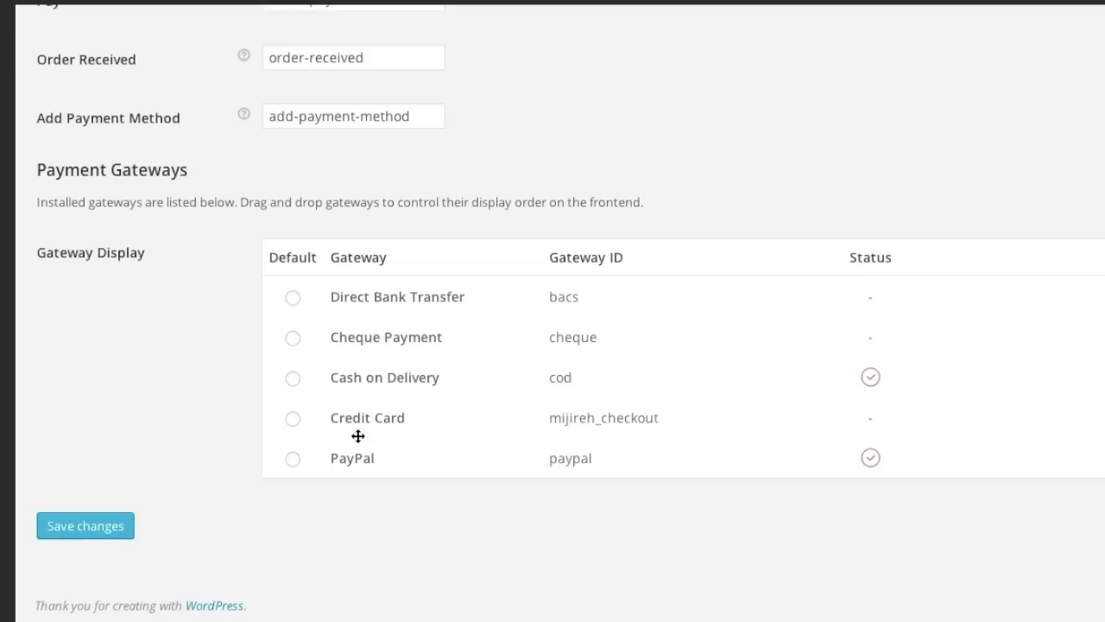
pyautogui.scroll(-10, 917, 483)
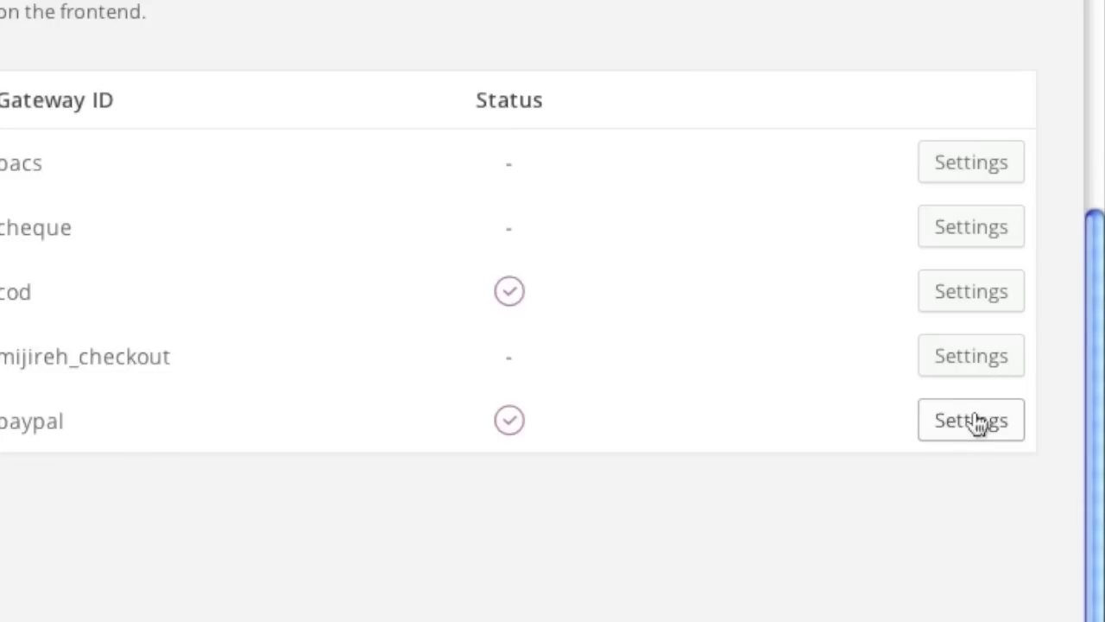
pyautogui.click(975, 422)
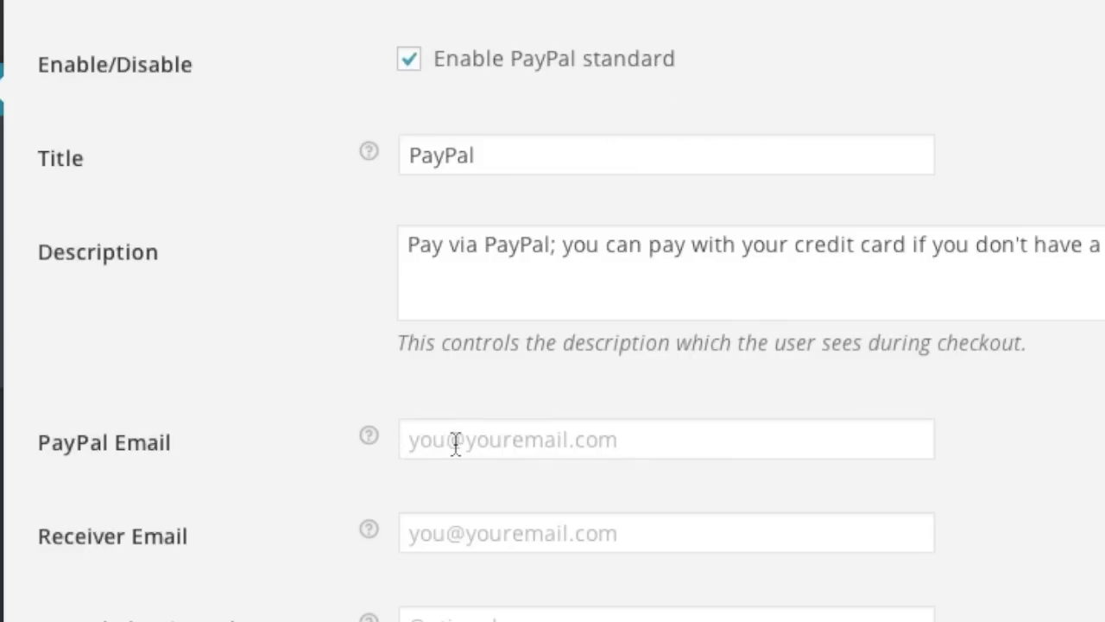
# Enter the seller's PayPal e-mail address and save the PayPal gateway settings.
pyautogui.scroll(-1, 282, 427)
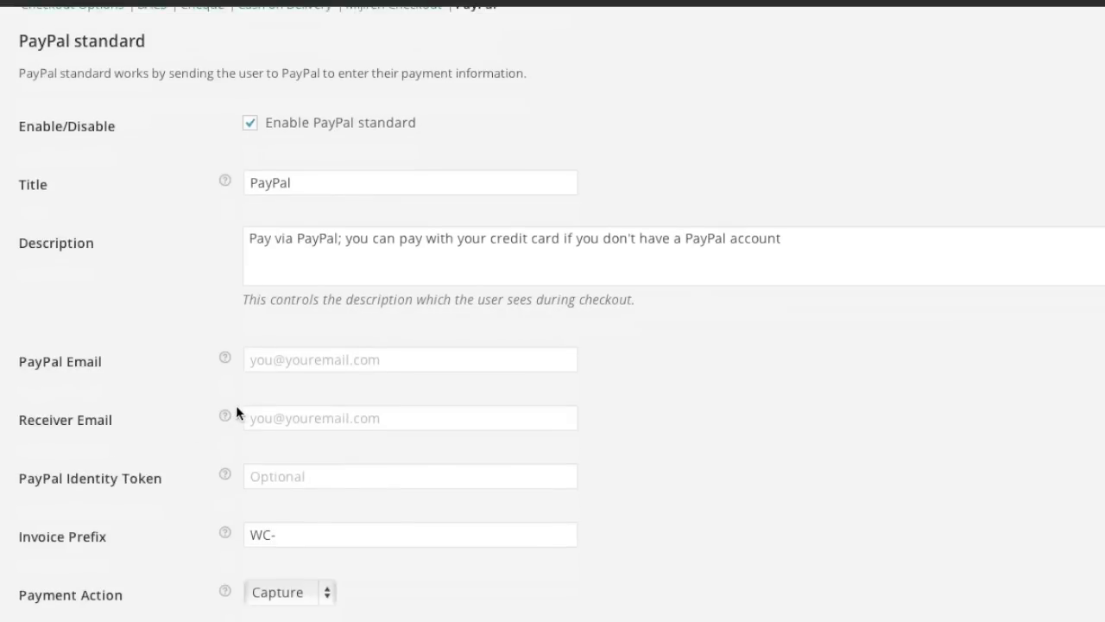
pyautogui.moveTo(224, 418)
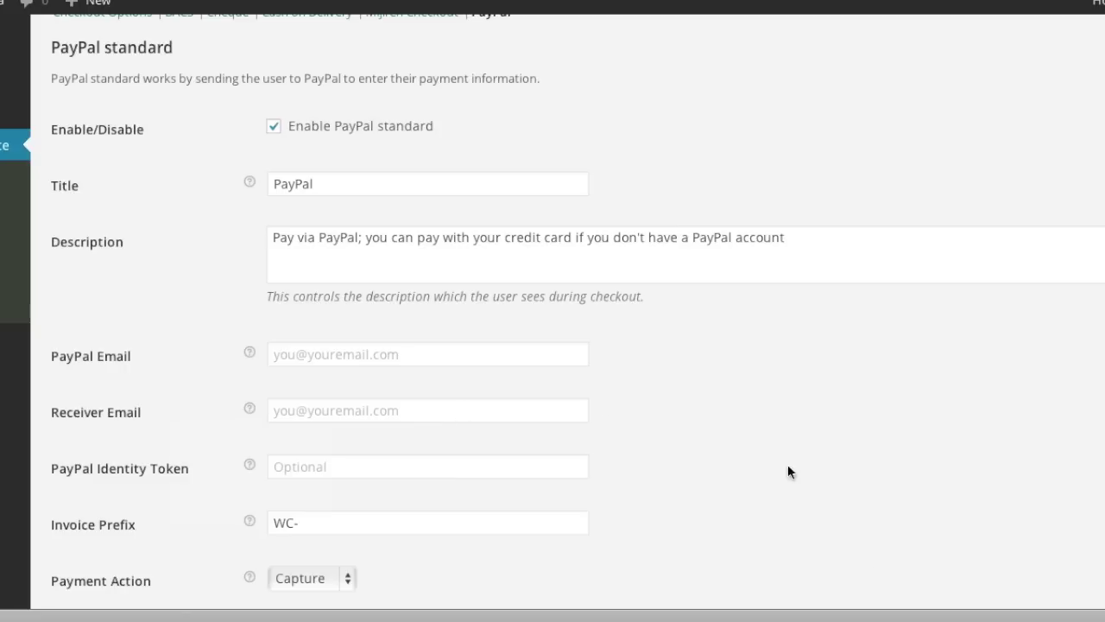
pyautogui.click(861, 616)
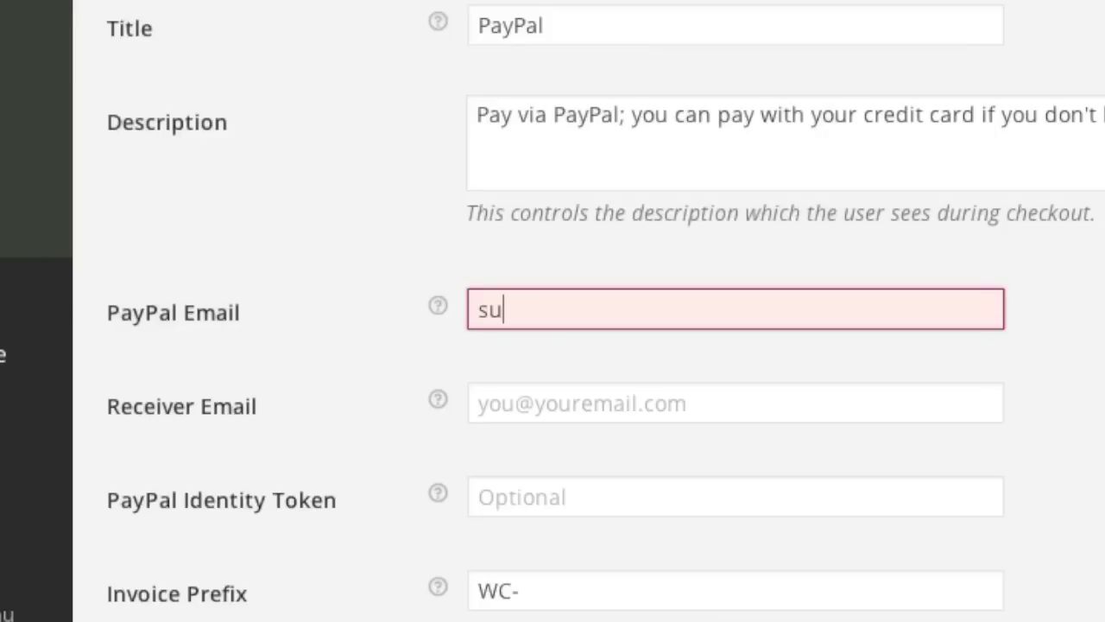
pyautogui.write('pp')
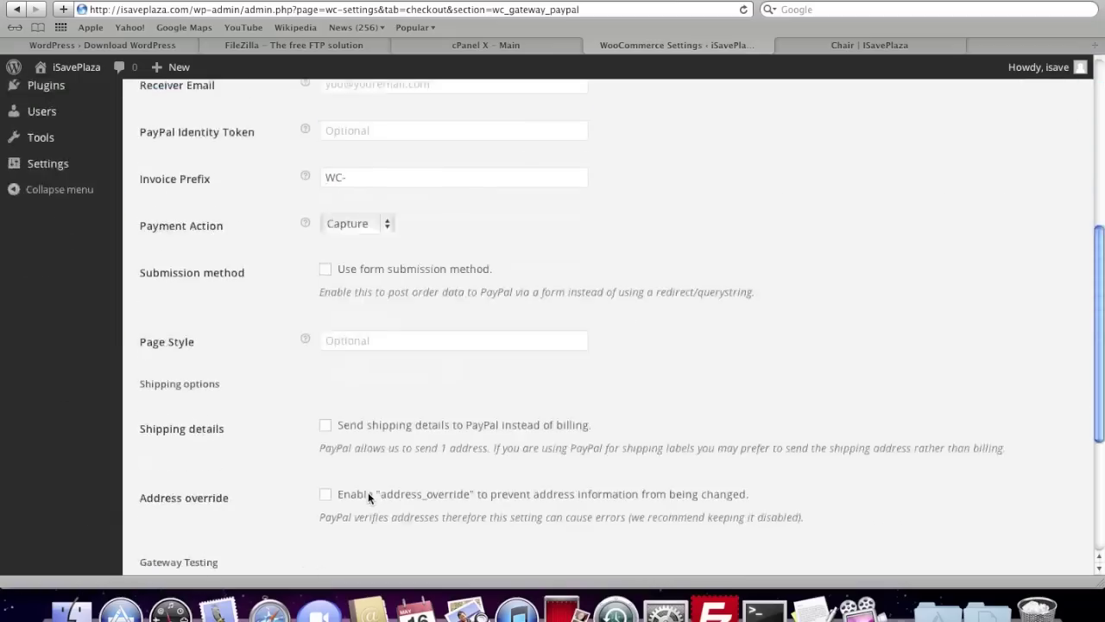
pyautogui.scroll(-5, 369, 497)
pyautogui.click(183, 497)
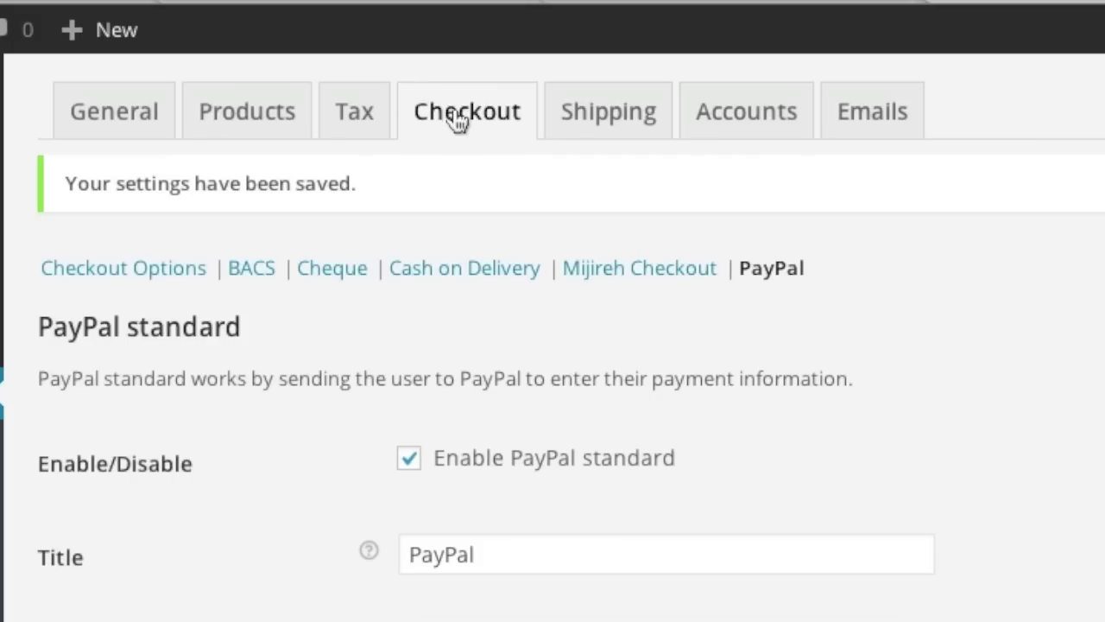
# Return to the Checkout options and scroll to the Payment Gateways table.
pyautogui.click(457, 116)
pyautogui.scroll(-5, 314, 238)
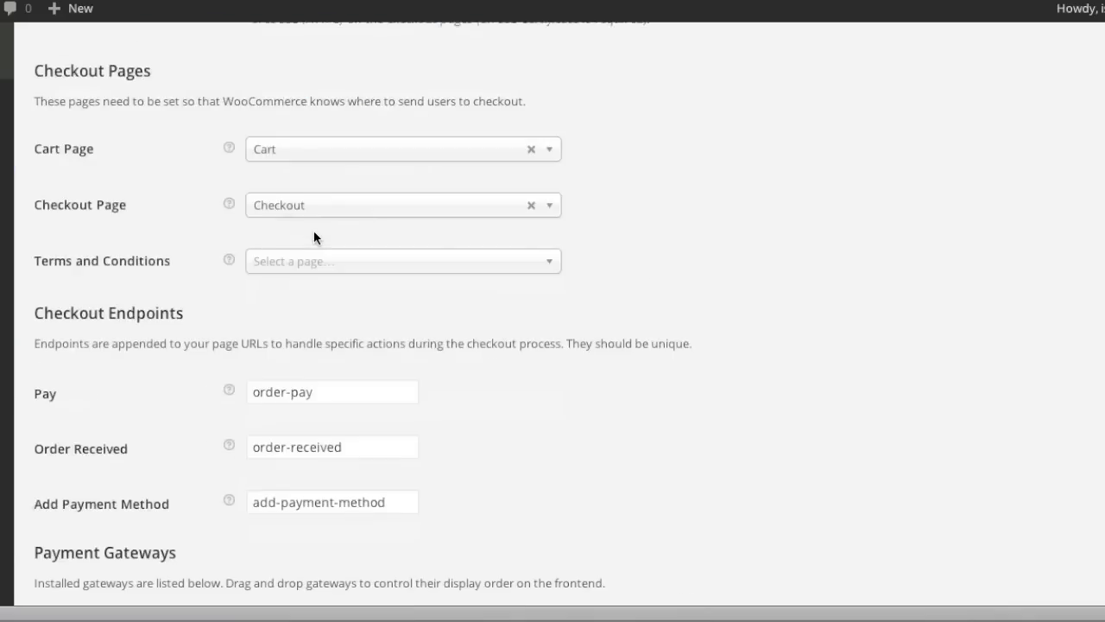
pyautogui.scroll(-4, 313, 237)
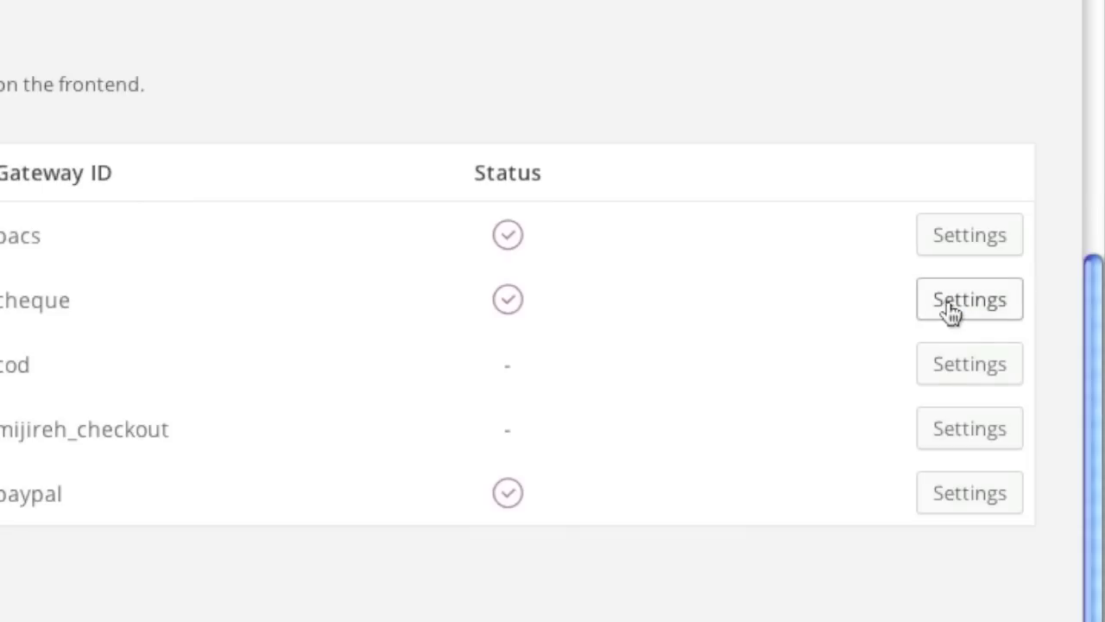
# Disable Cheque payments and save the cheque gateway settings.
pyautogui.click(947, 299)
pyautogui.click(388, 85)
pyautogui.click(141, 561)
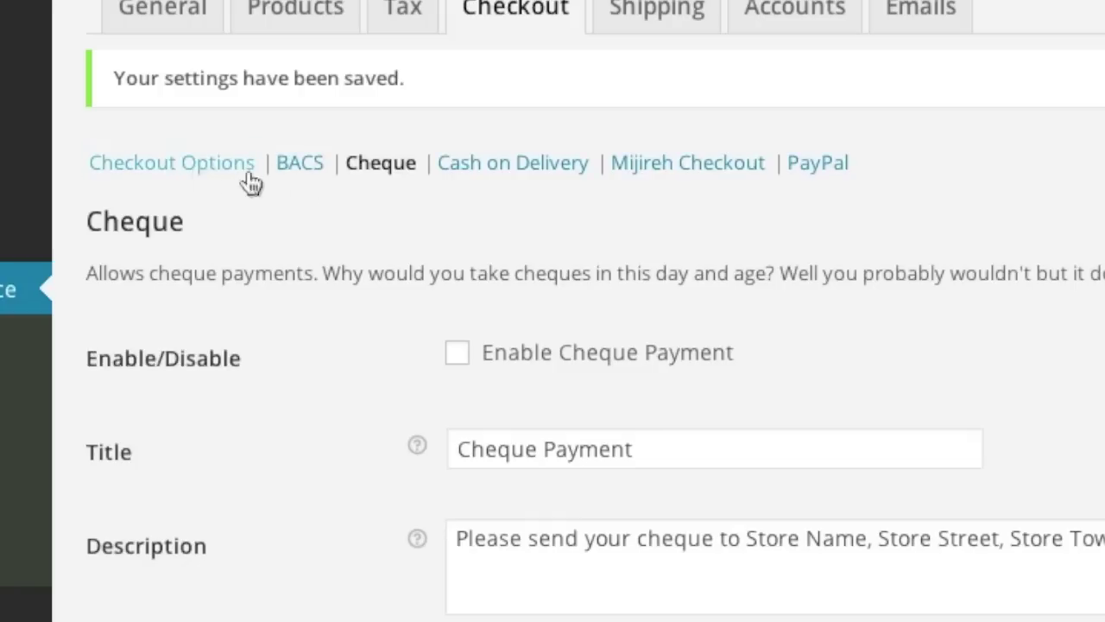
pyautogui.click(125, 150)
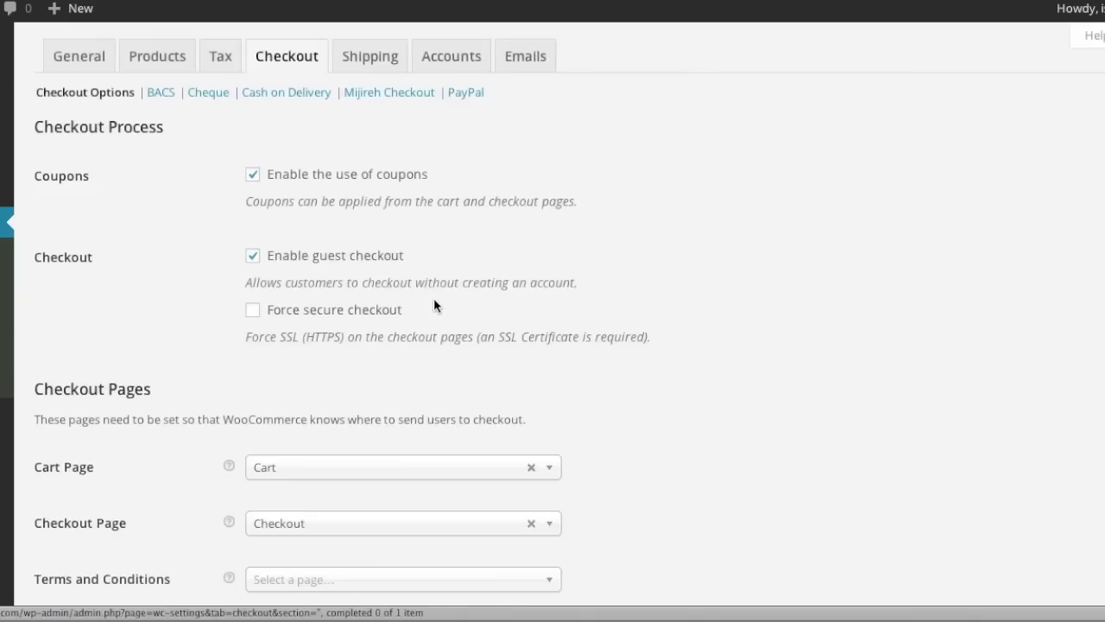
# Disable Direct Bank Transfer (BACS) and save its gateway settings.
pyautogui.scroll(-8, 434, 304)
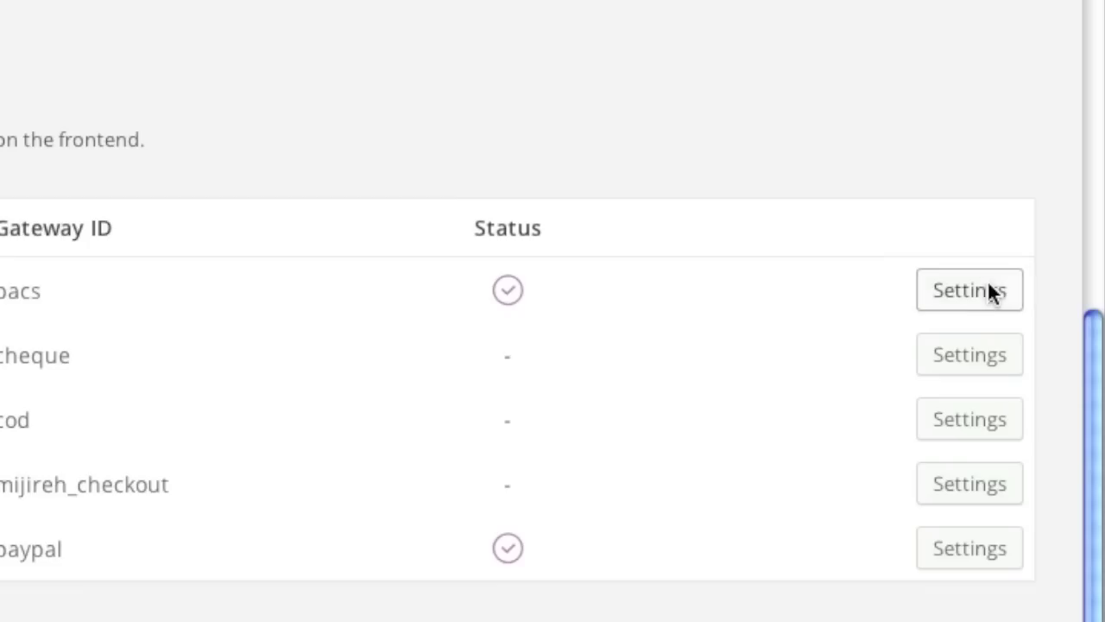
pyautogui.click(989, 291)
pyautogui.click(395, 293)
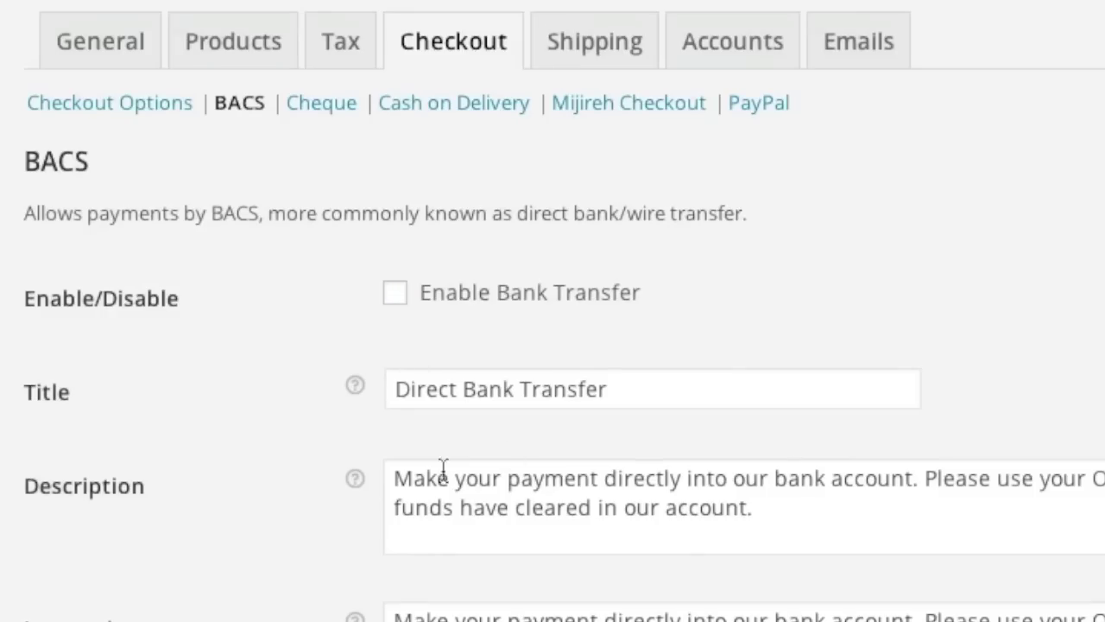
pyautogui.scroll(-4, 443, 467)
pyautogui.click(136, 489)
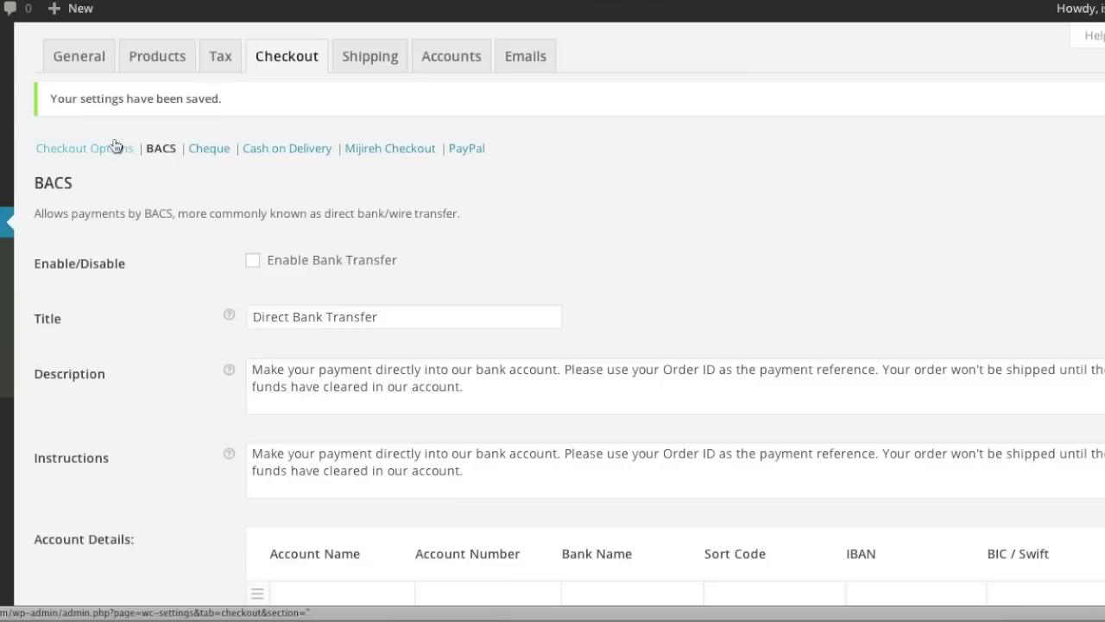
pyautogui.click(115, 147)
# Save the Cash on Delivery gateway with COD enabled, then go to Shipping options.
pyautogui.scroll(-8, 457, 346)
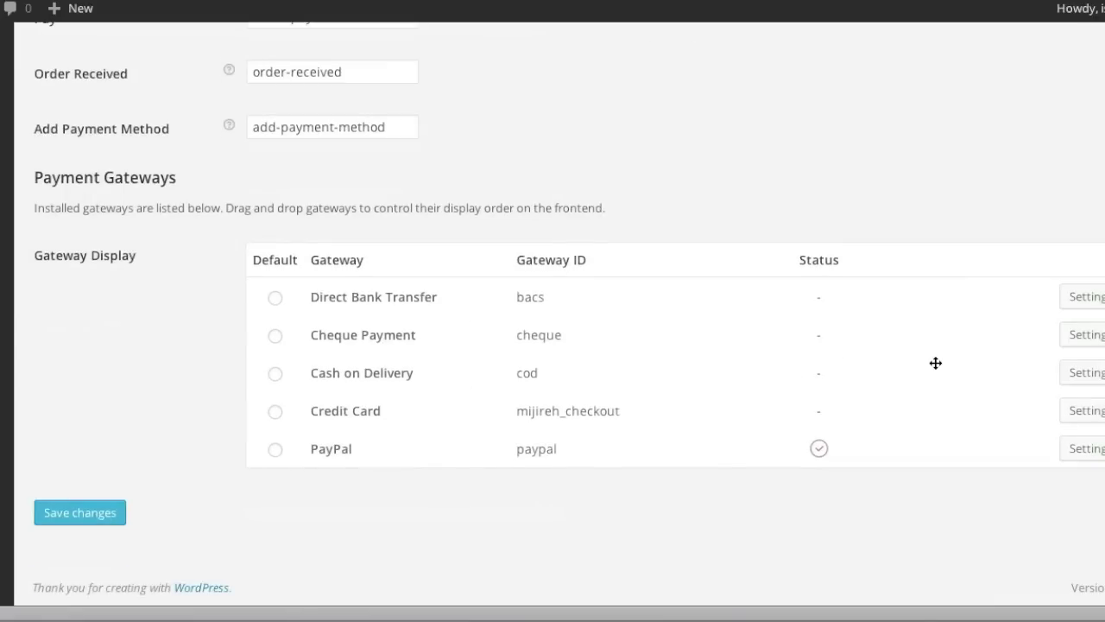
pyautogui.scroll(1, 1097, 371)
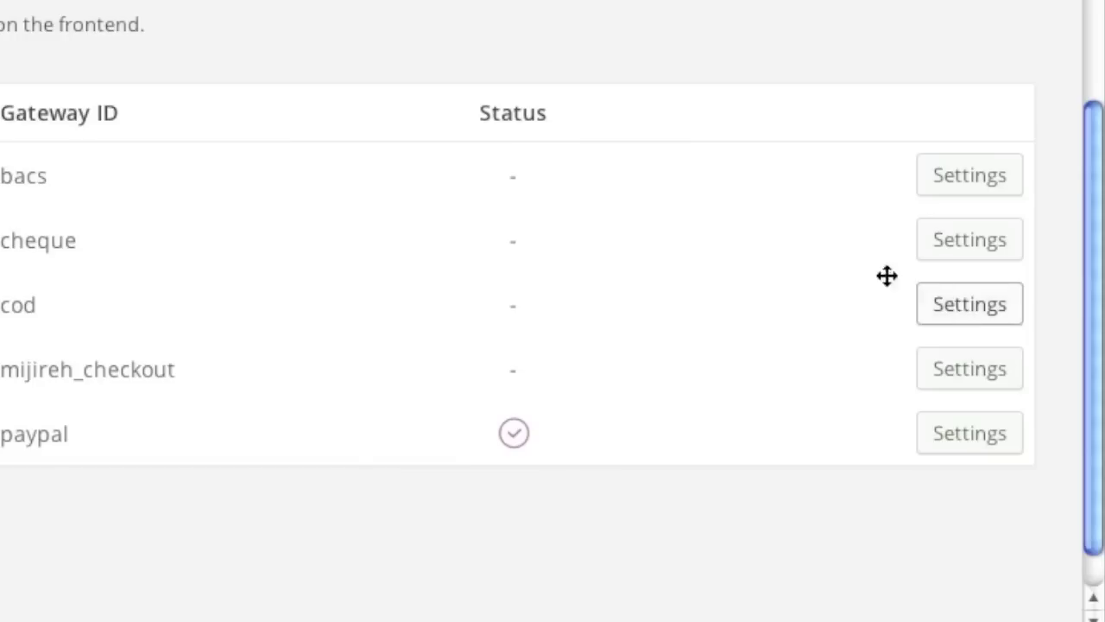
pyautogui.click(1085, 411)
pyautogui.click(173, 509)
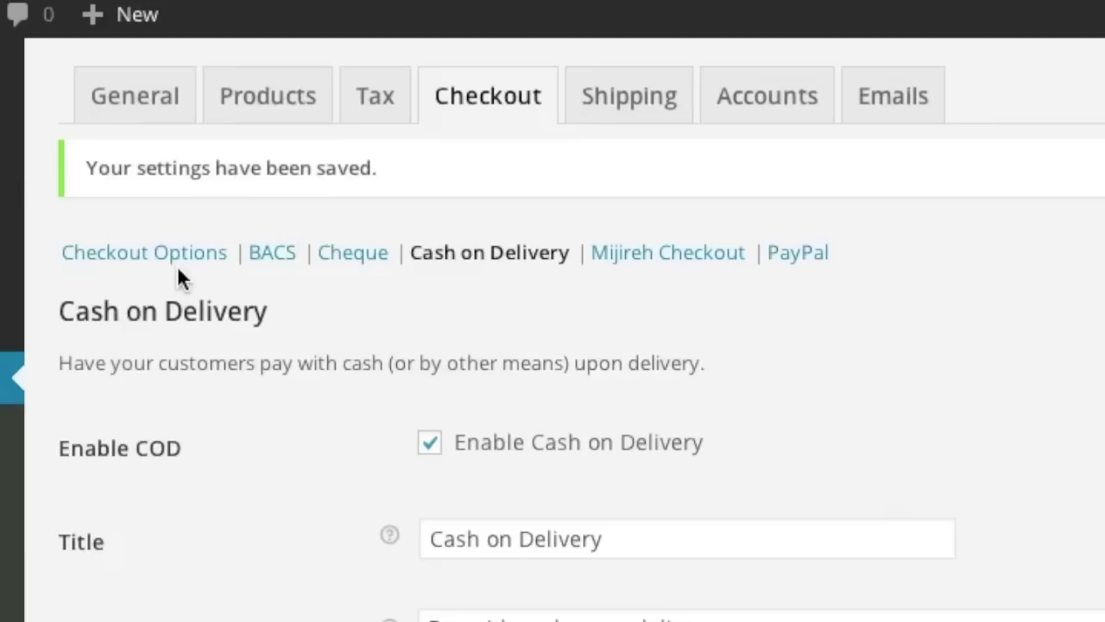
pyautogui.click(178, 263)
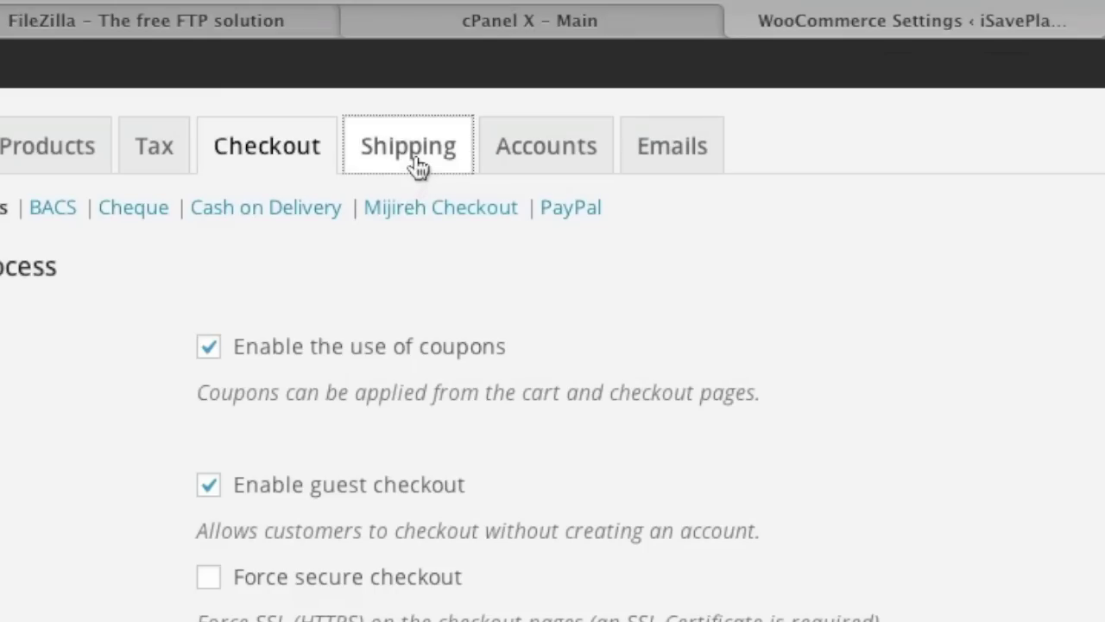
pyautogui.click(369, 56)
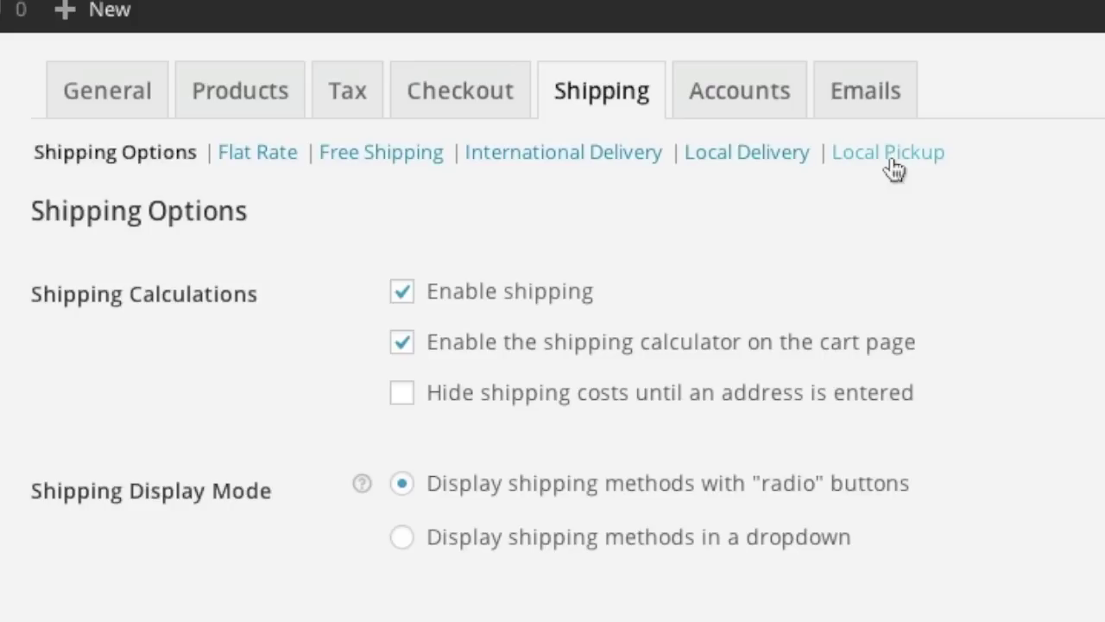
# Set shipping restriction to 'Ship to specific countries only'.
pyautogui.scroll(-3, 1027, 425)
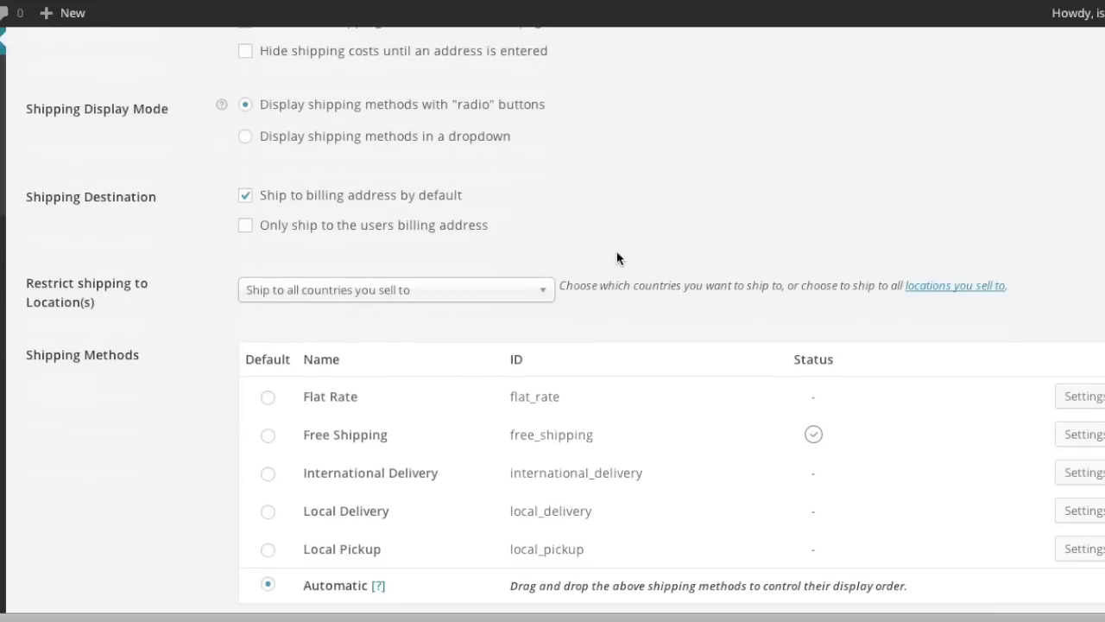
pyautogui.scroll(2, 617, 258)
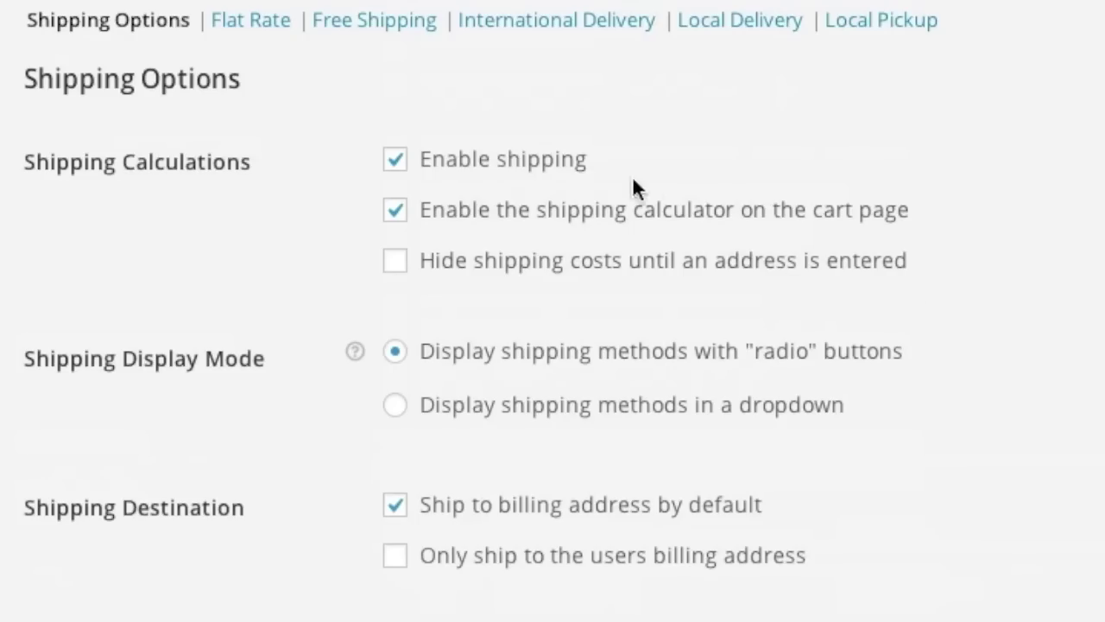
pyautogui.scroll(-1, 520, 297)
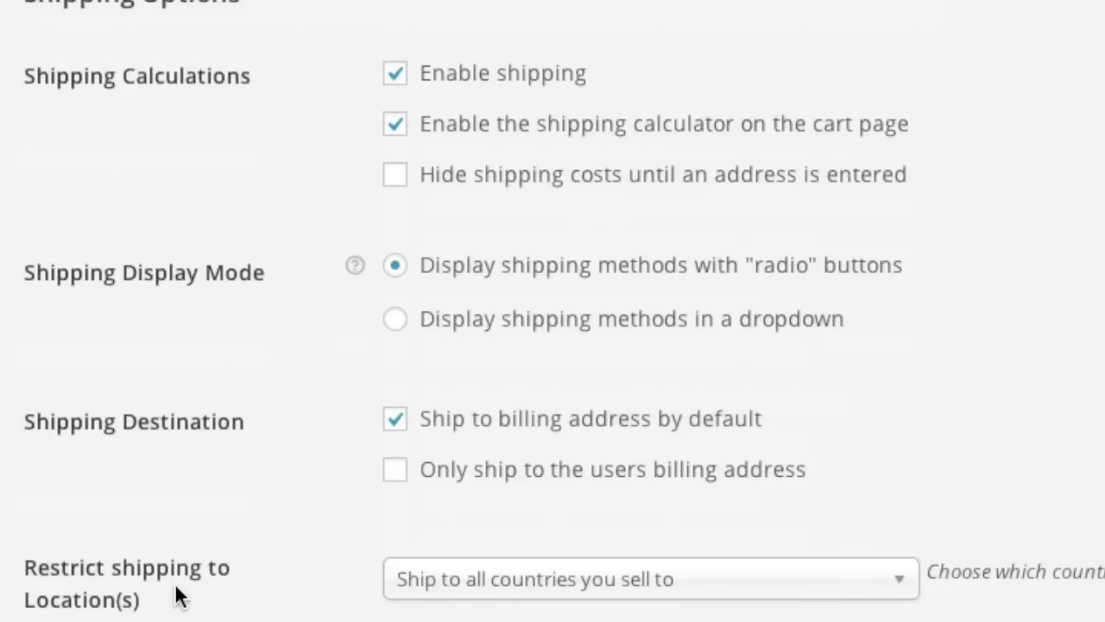
pyautogui.click(592, 592)
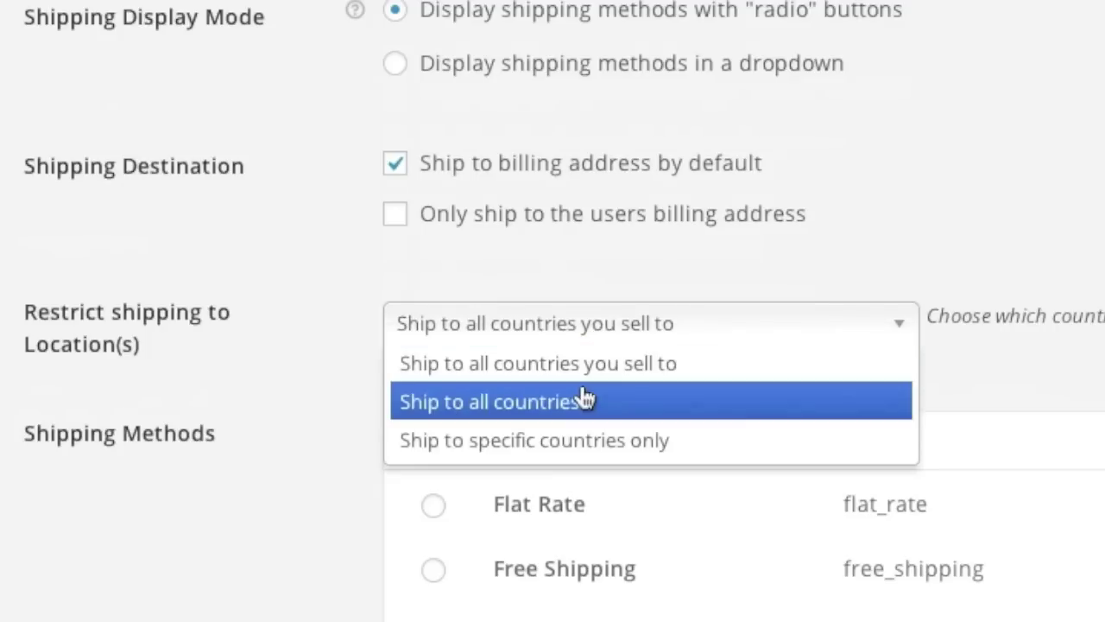
pyautogui.click(584, 442)
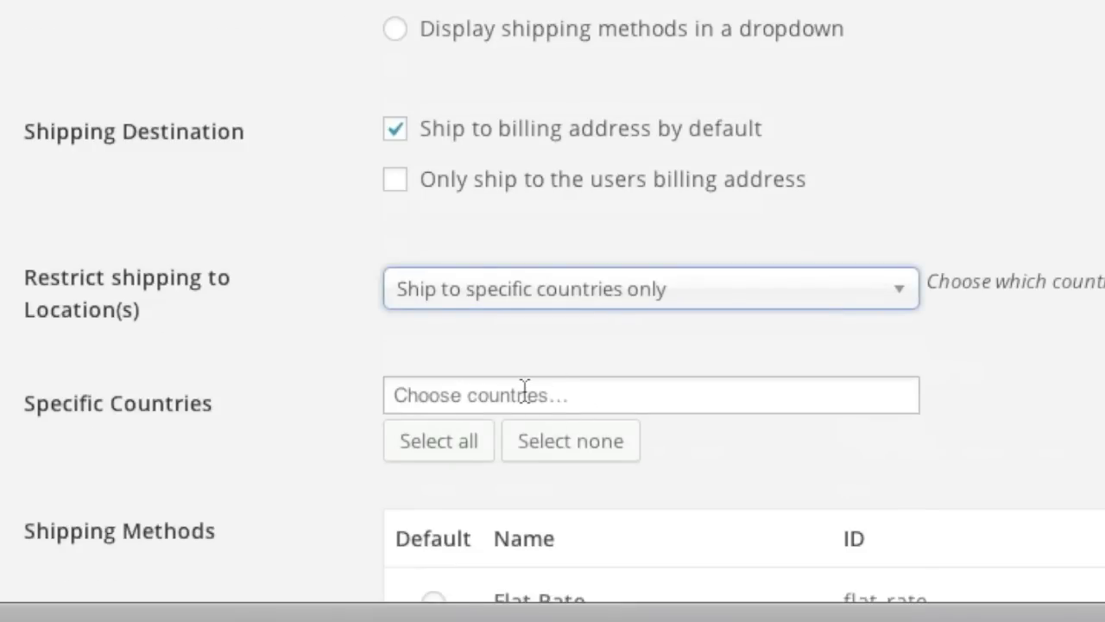
# Add Canada and United States (US) as shipping countries and save.
pyautogui.click(524, 389)
pyautogui.write('Can')
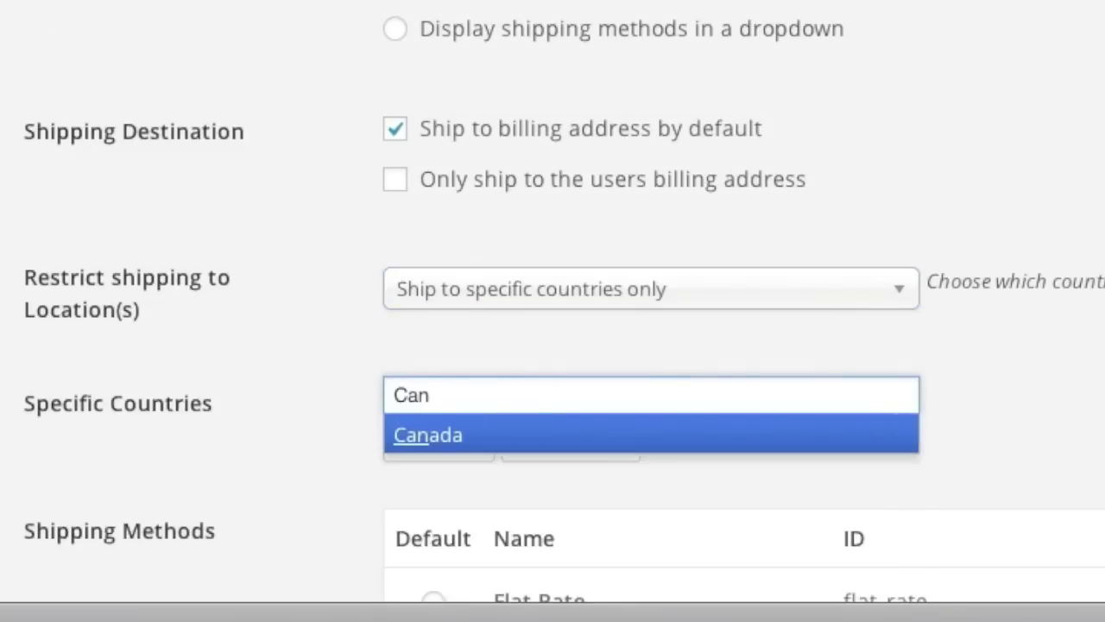
pyautogui.click(463, 438)
pyautogui.write('U')
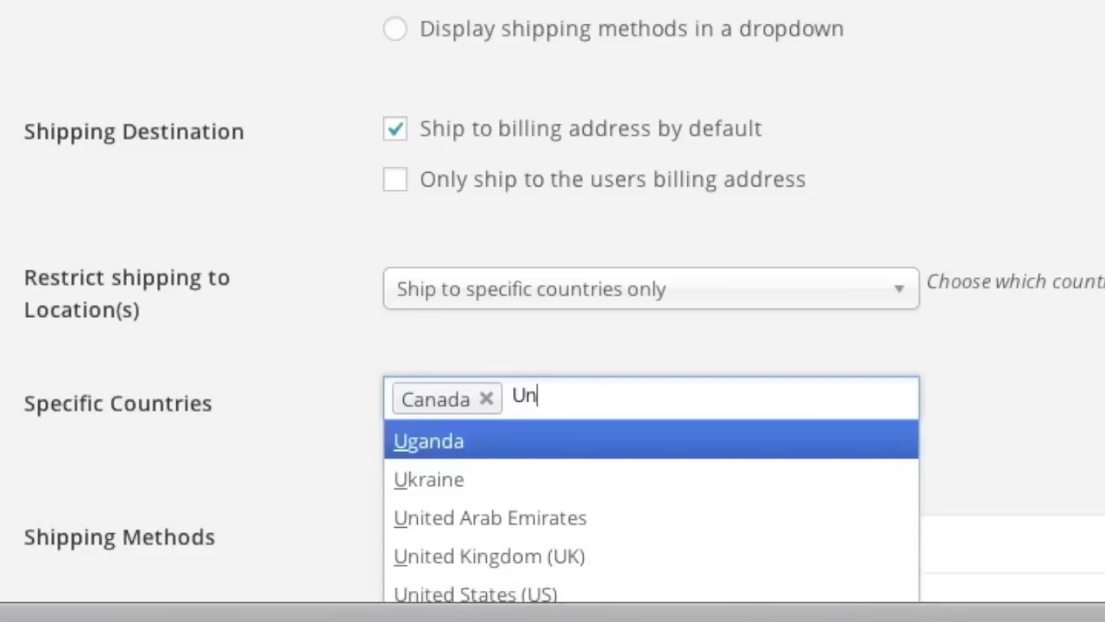
pyautogui.write('n')
pyautogui.click(483, 518)
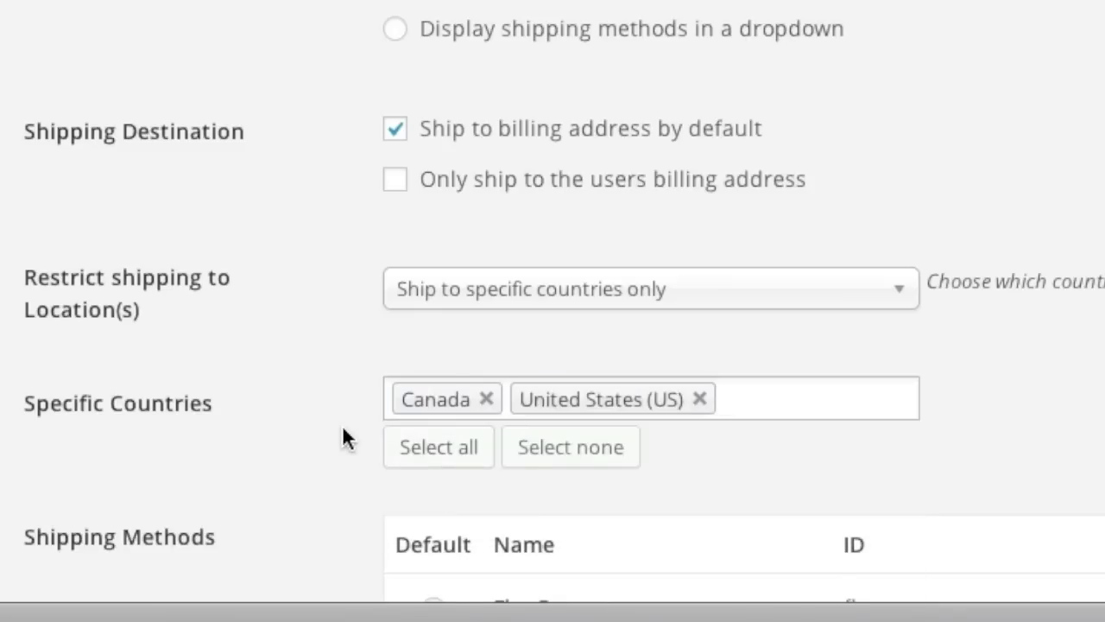
pyautogui.scroll(-5, 328, 425)
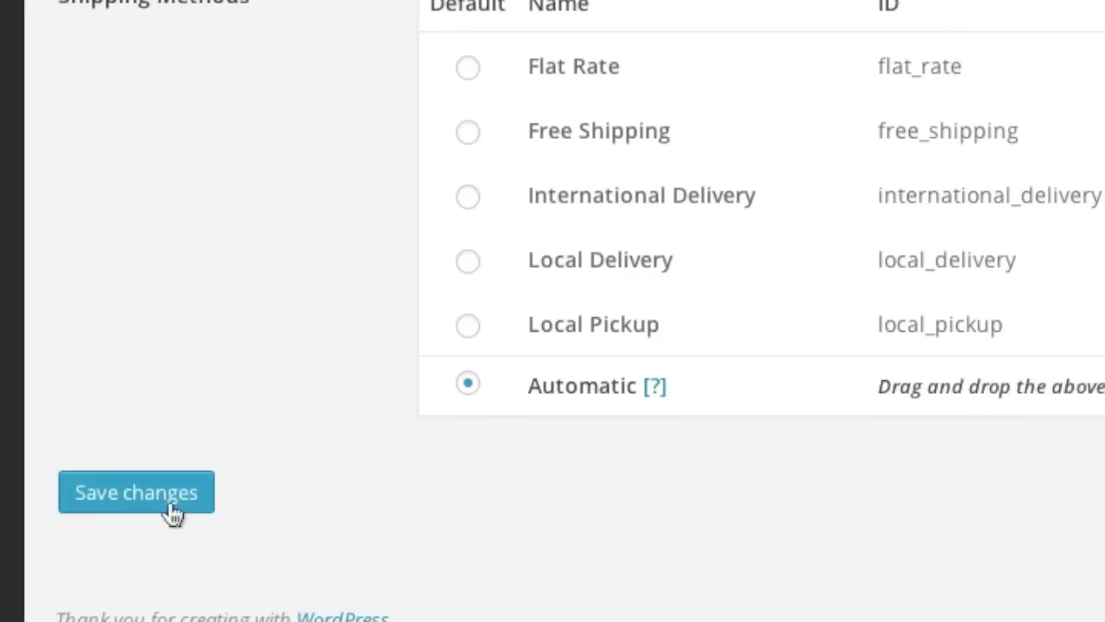
pyautogui.click(198, 499)
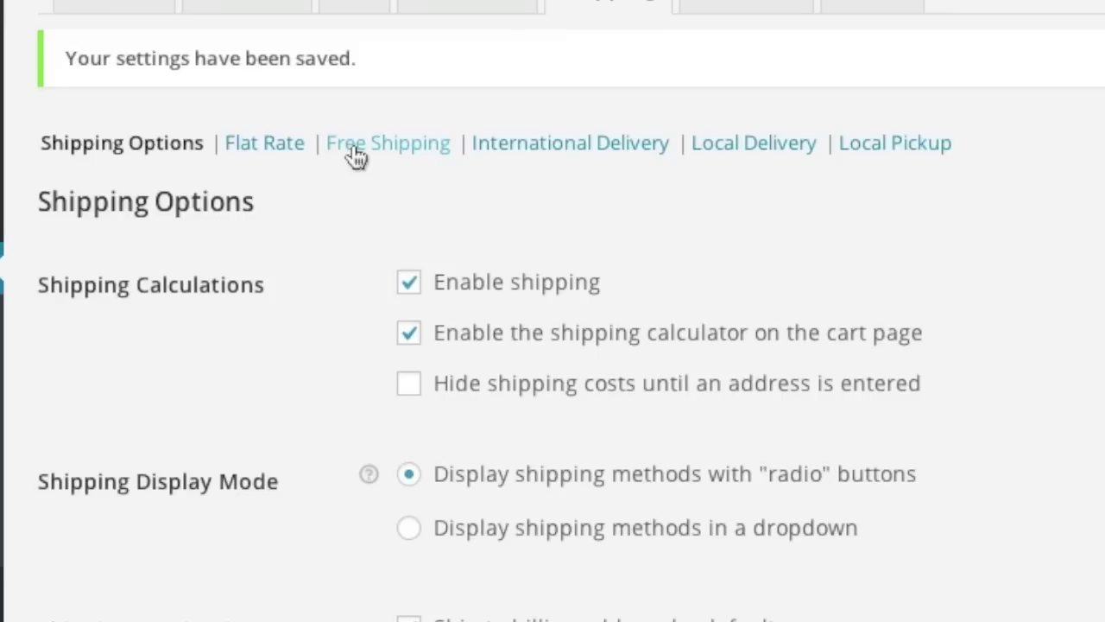
pyautogui.click(213, 156)
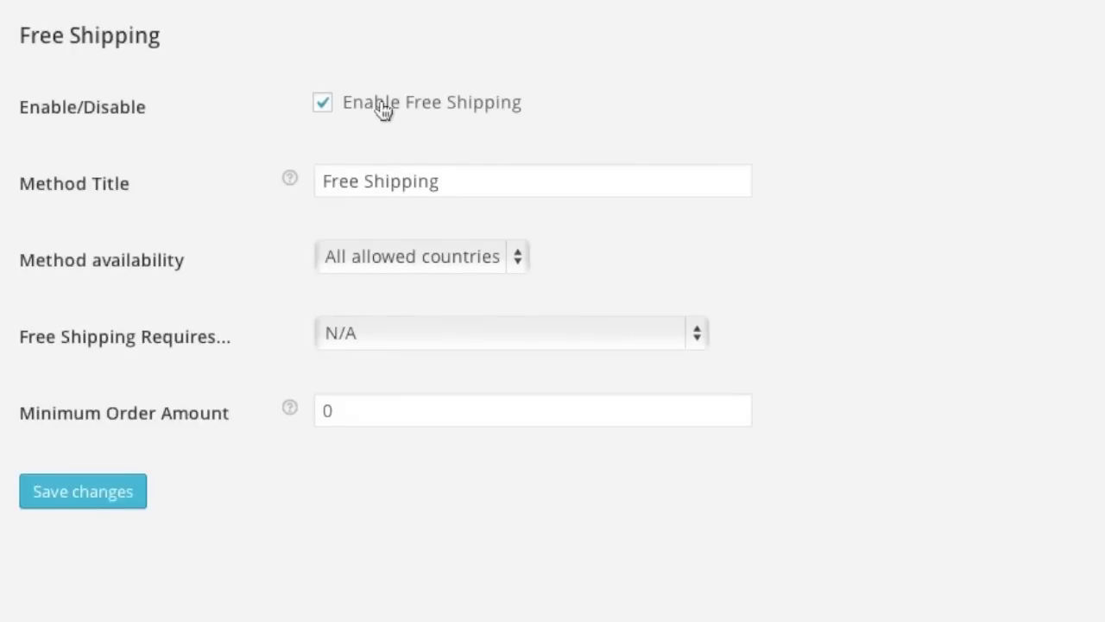
# Make Free Shipping available only to the specific country United States (US).
pyautogui.click(418, 261)
pyautogui.press('Escape')
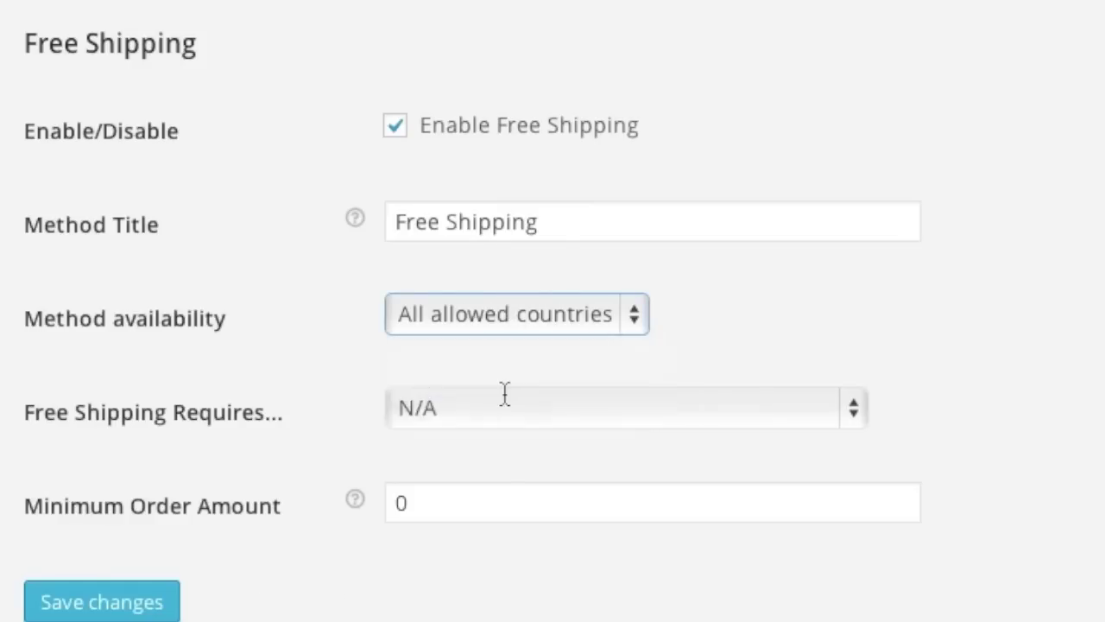
pyautogui.press('Down')
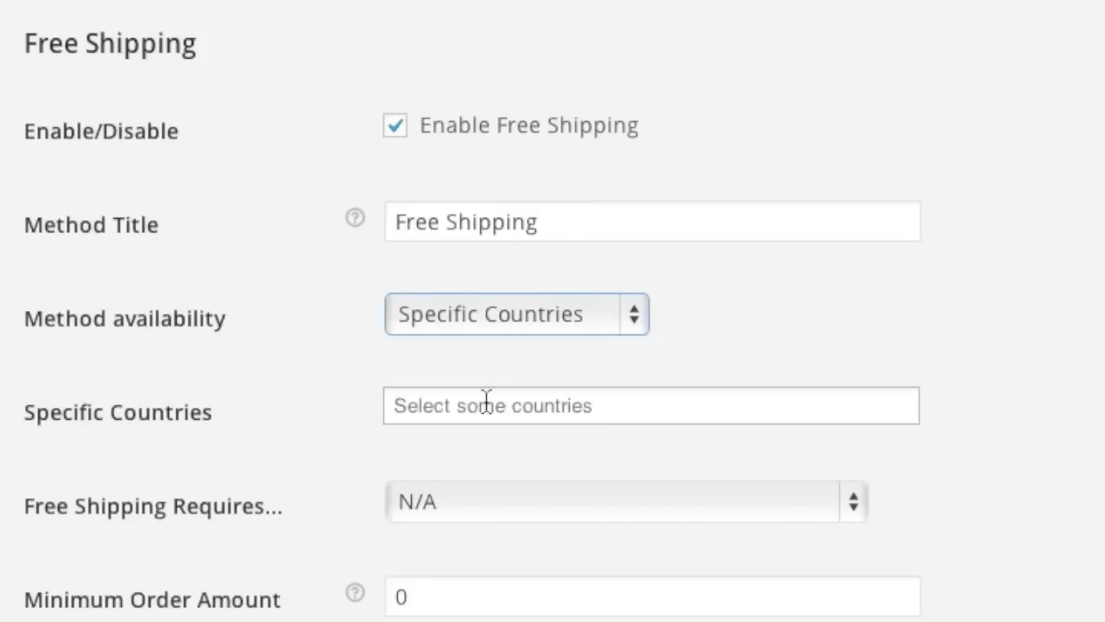
pyautogui.click(486, 399)
pyautogui.click(452, 492)
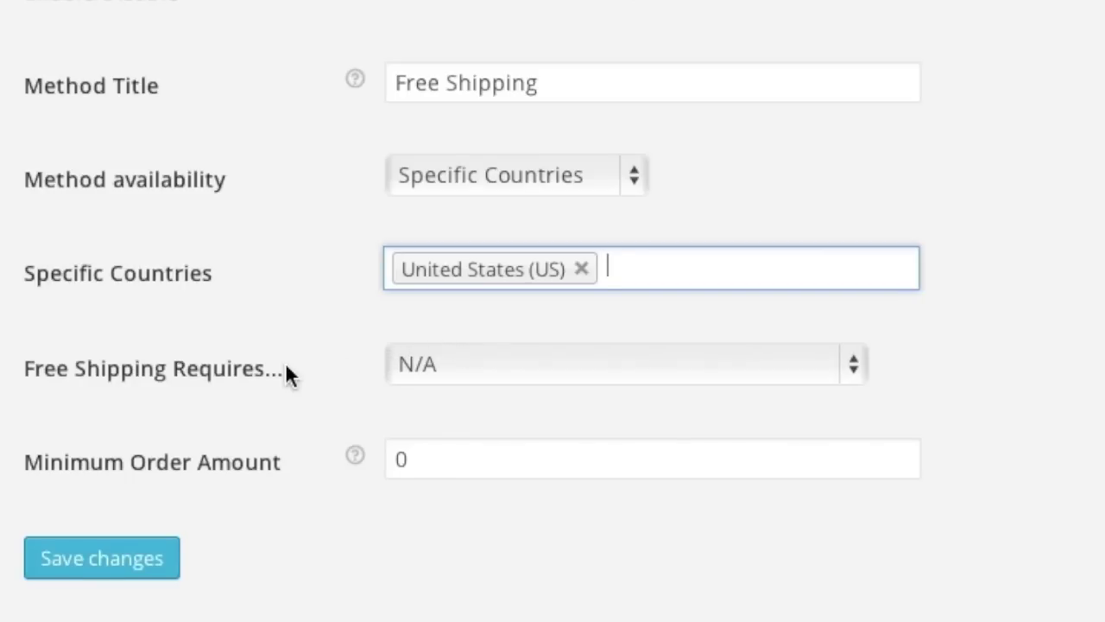
# Require a minimum order amount of 49.00 for Free Shipping and save.
pyautogui.click(469, 365)
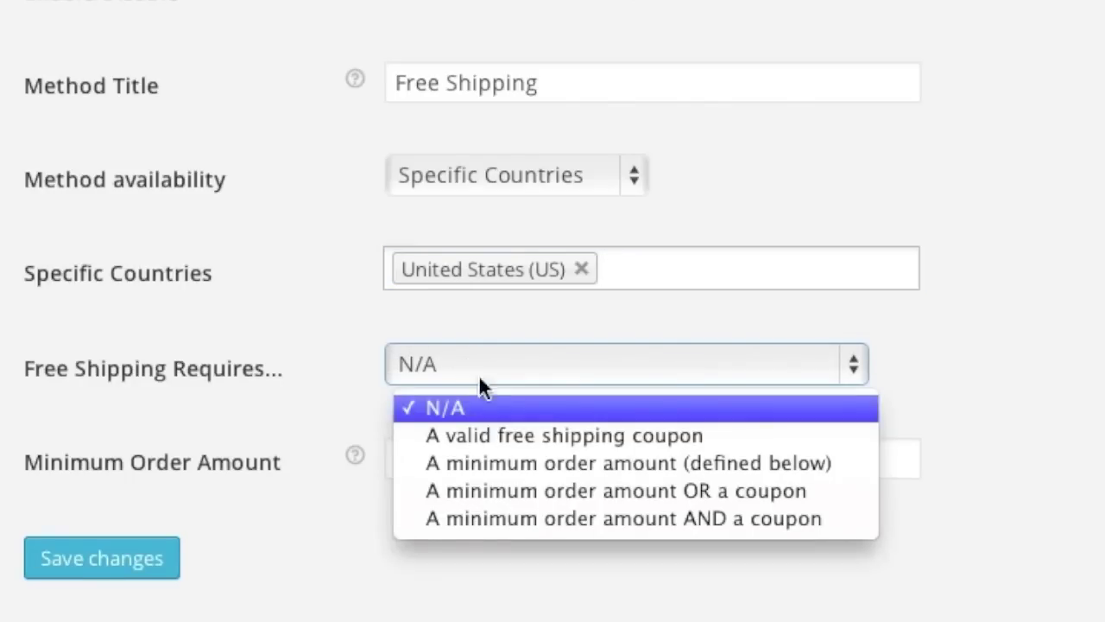
pyautogui.click(522, 461)
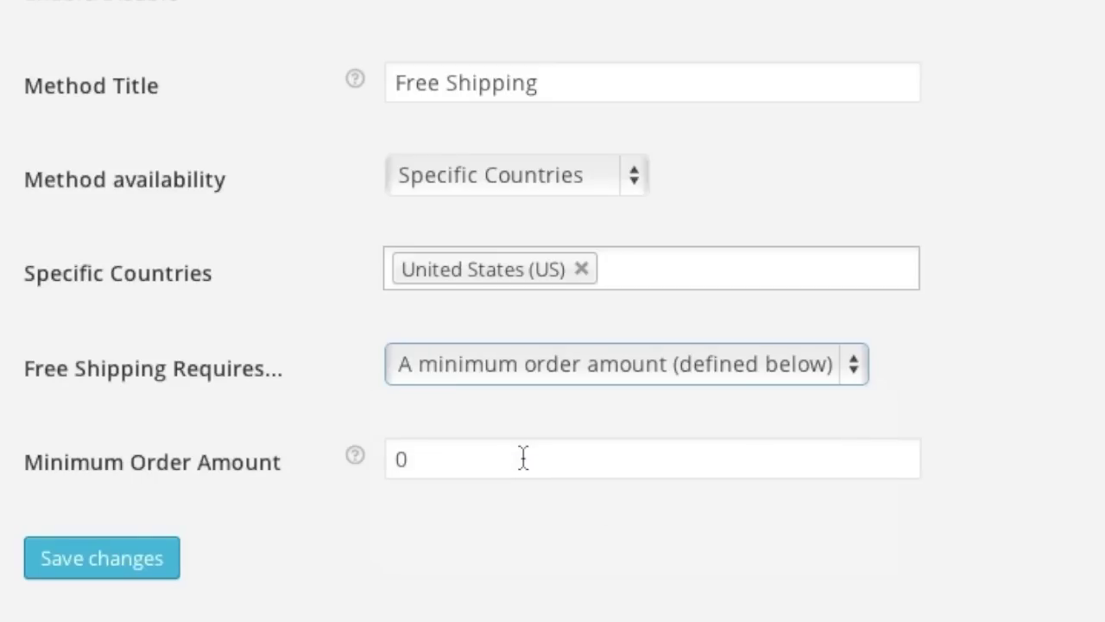
pyautogui.doubleClick(471, 458)
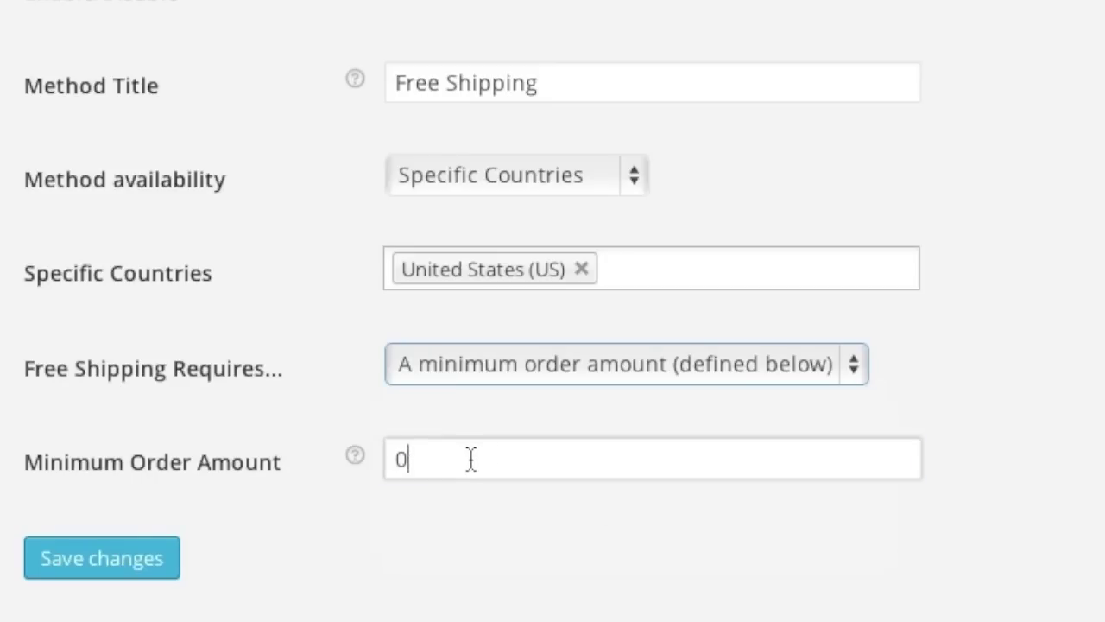
pyautogui.write('49.00')
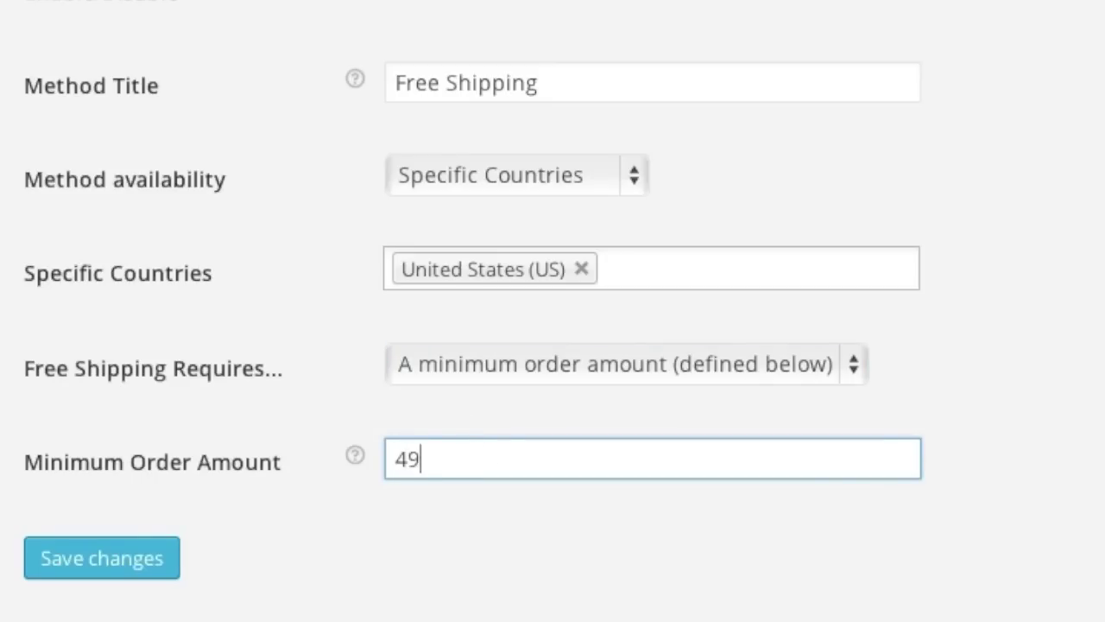
pyautogui.click(130, 565)
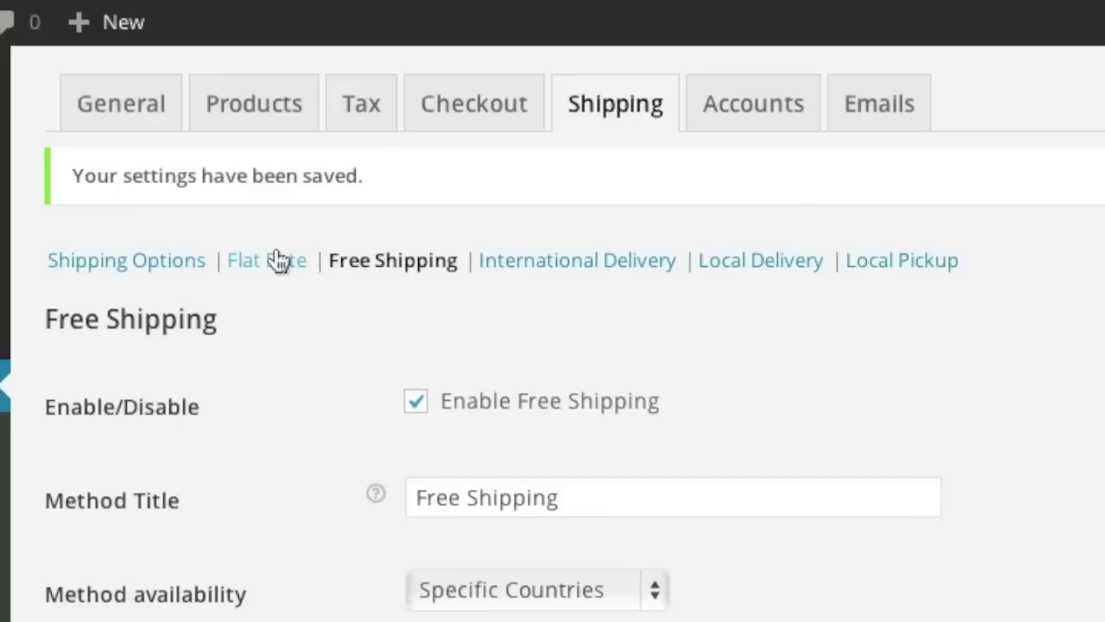
pyautogui.click(277, 259)
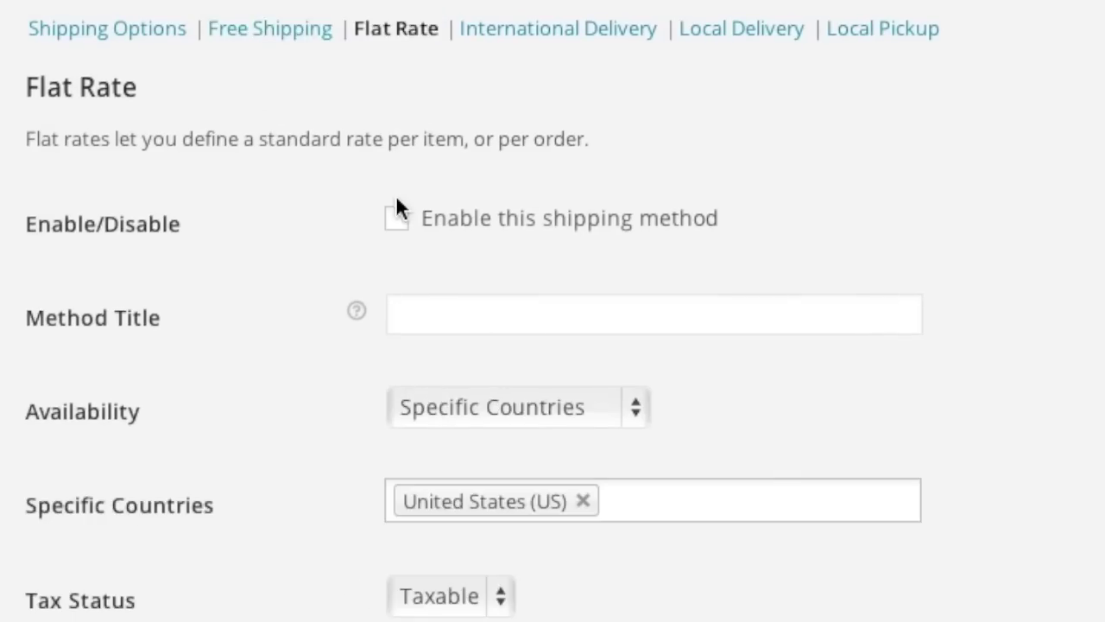
# Enable Flat Rate titled 'USPS Priority Mail' with a 4.95 cost per order.
pyautogui.click(396, 218)
pyautogui.click(469, 312)
pyautogui.write('USPS Priority')
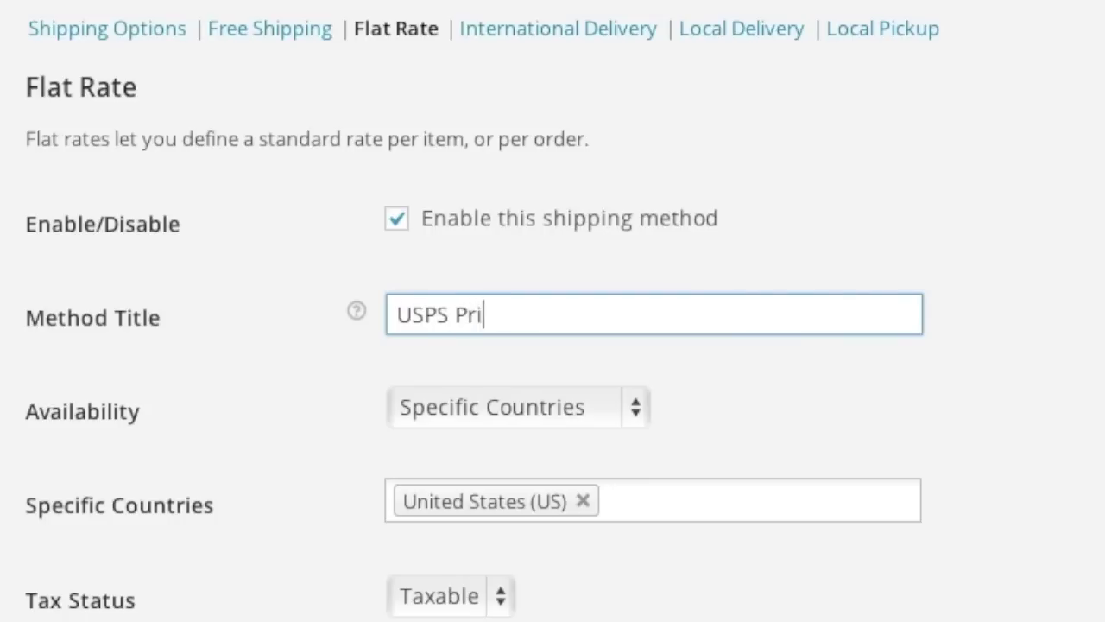
pyautogui.write(' Mail')
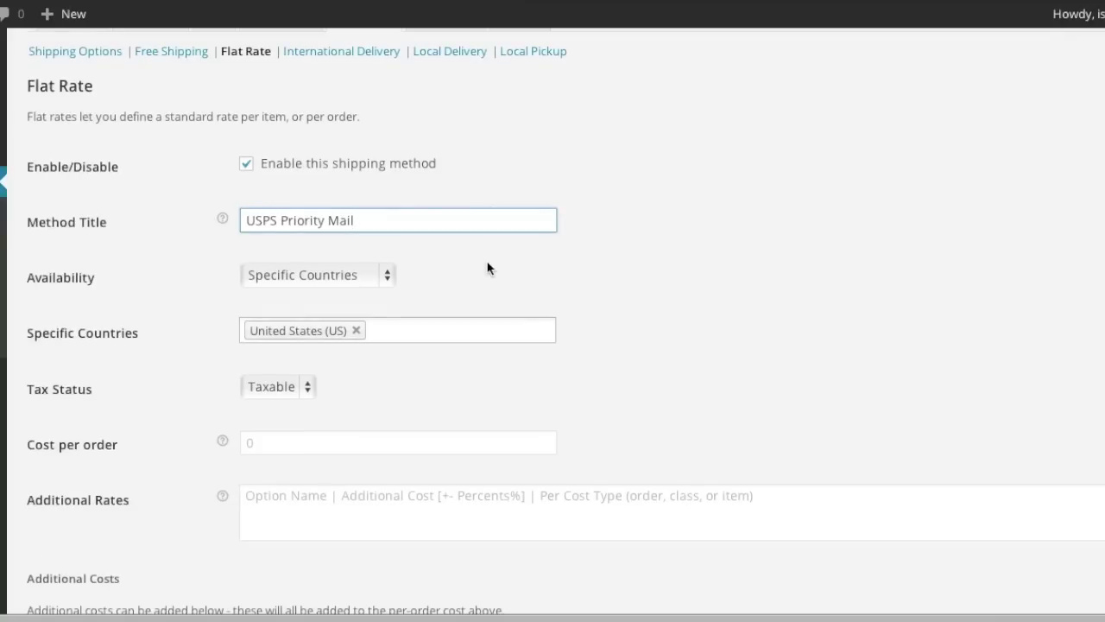
pyautogui.scroll(-1, 793, 386)
pyautogui.scroll(-1, 482, 265)
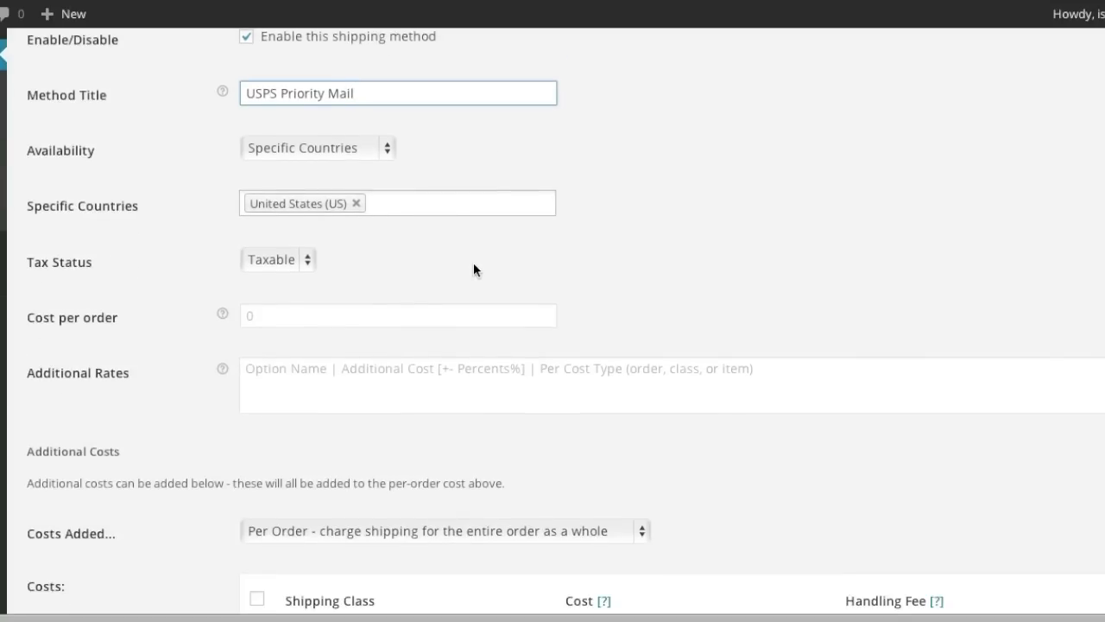
pyautogui.click(304, 316)
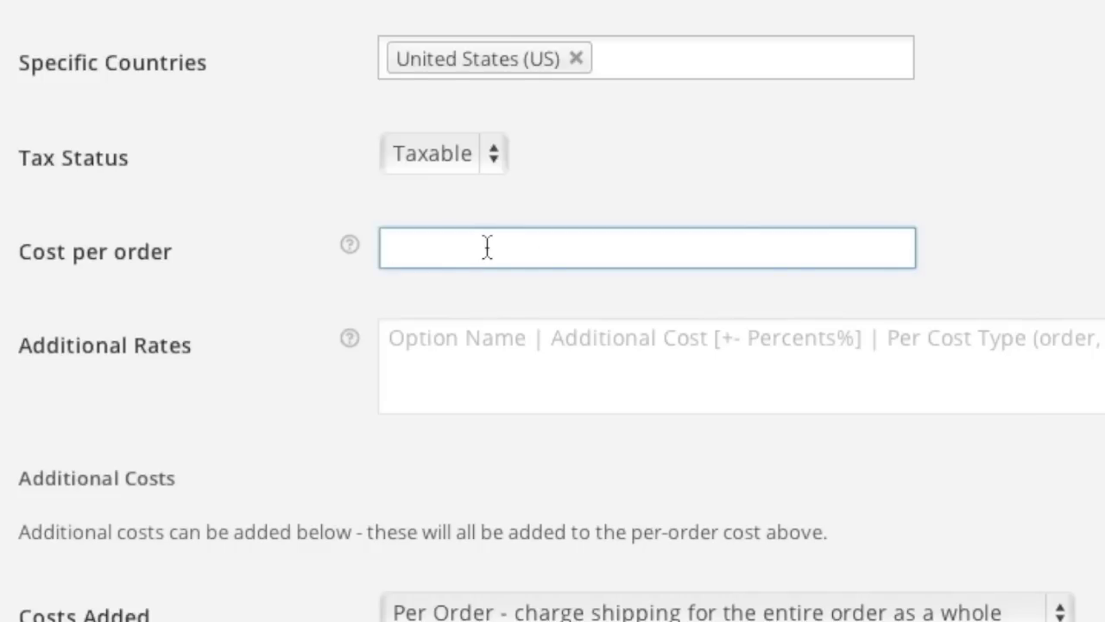
pyautogui.write('4.95')
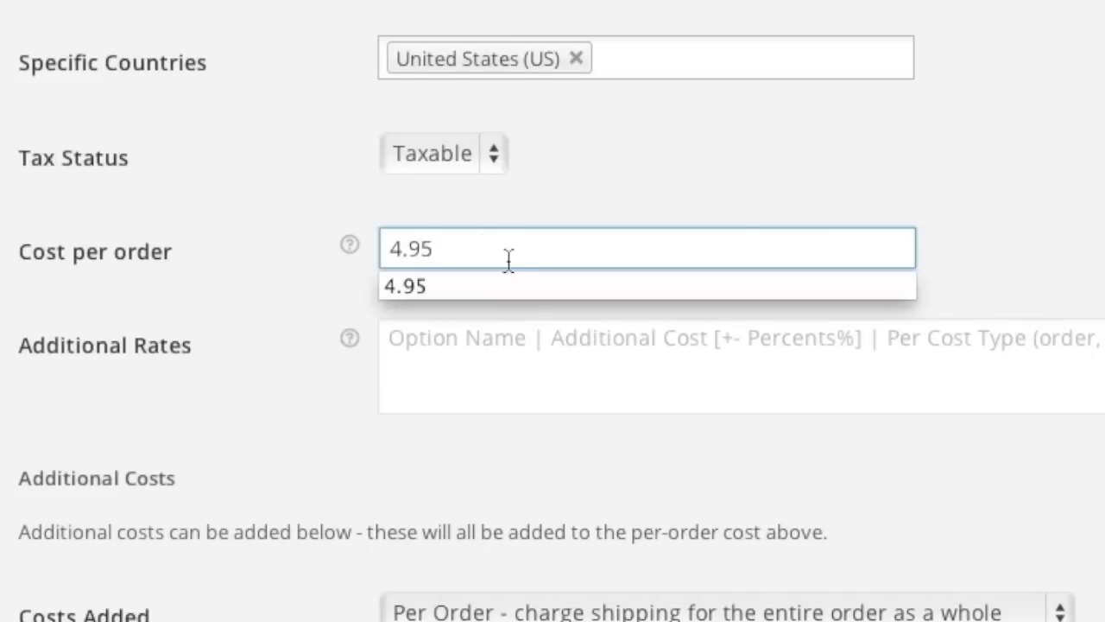
# Add rates 'USPS Express Mail | 19.99 | 1' and 'UPS | 9.99 | 2', then save.
pyautogui.click(491, 353)
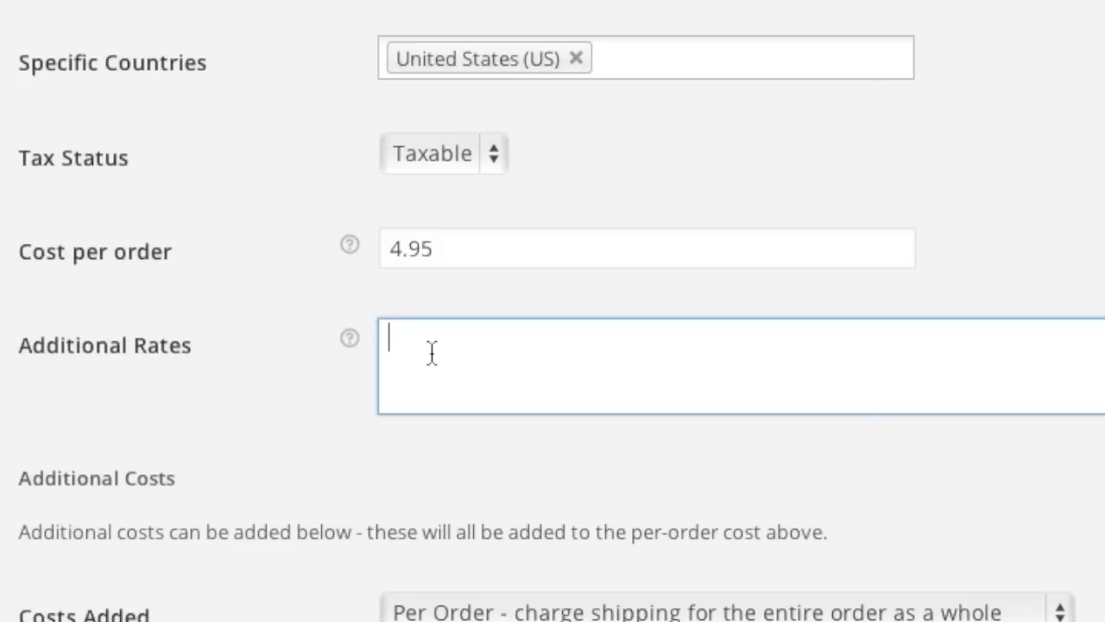
pyautogui.write('USPS ')
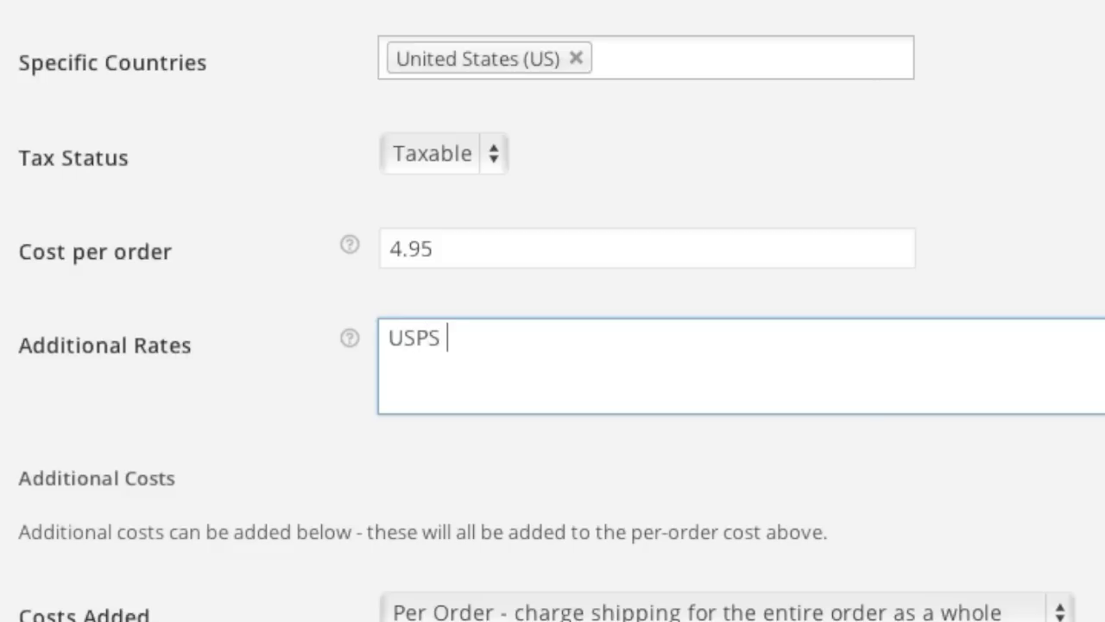
pyautogui.write('Expre')
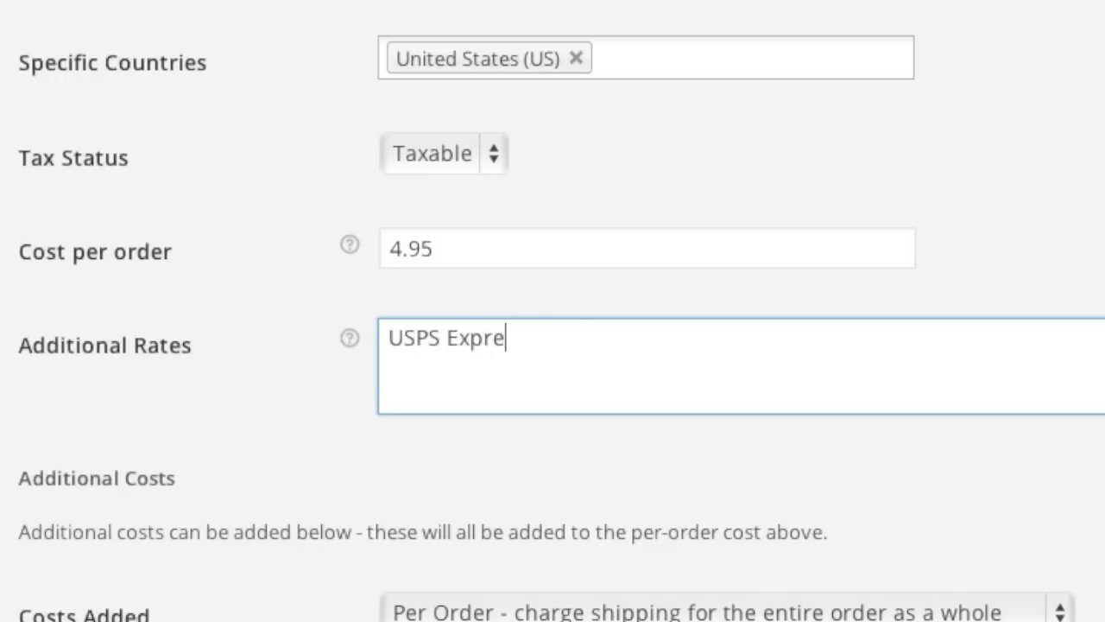
pyautogui.write('ss Mail ')
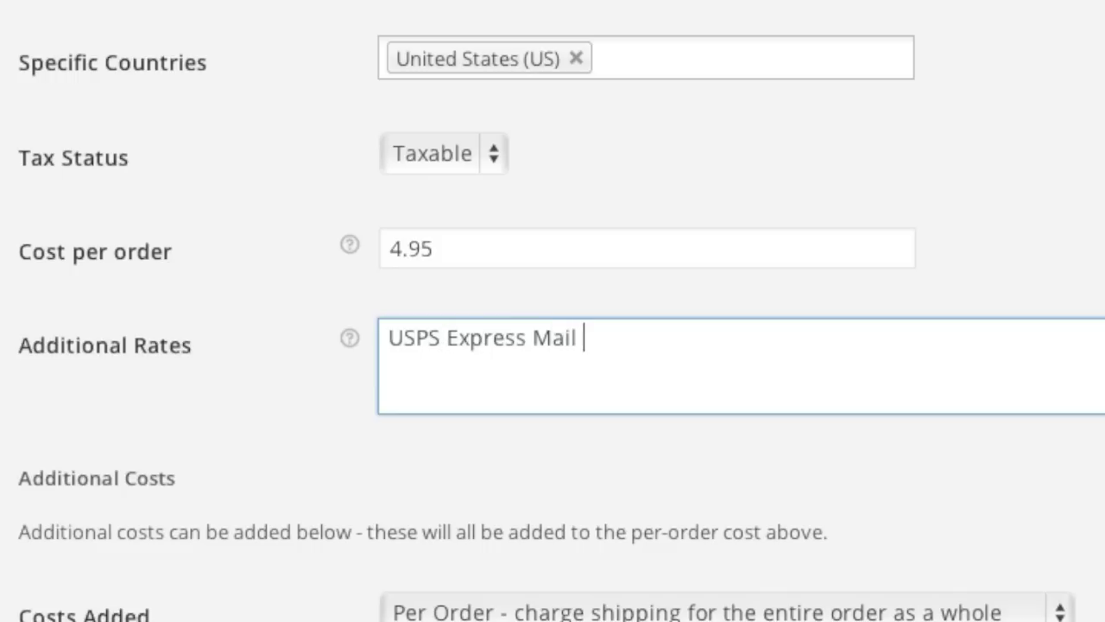
pyautogui.write('| 19.99 | 1')
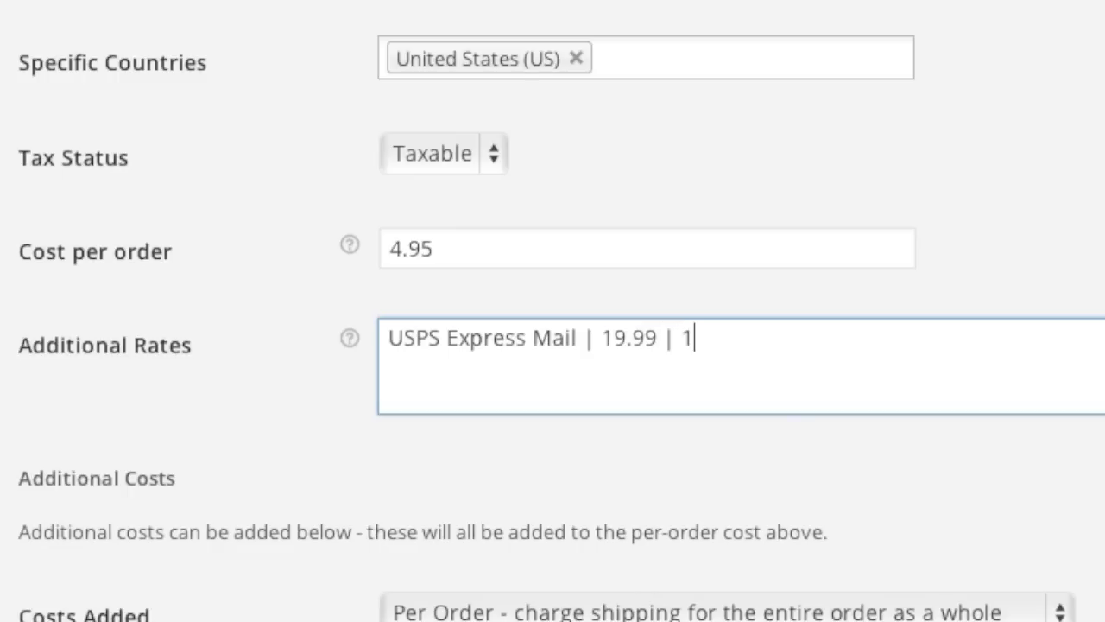
pyautogui.press('Return')
pyautogui.write('UPS | 9')
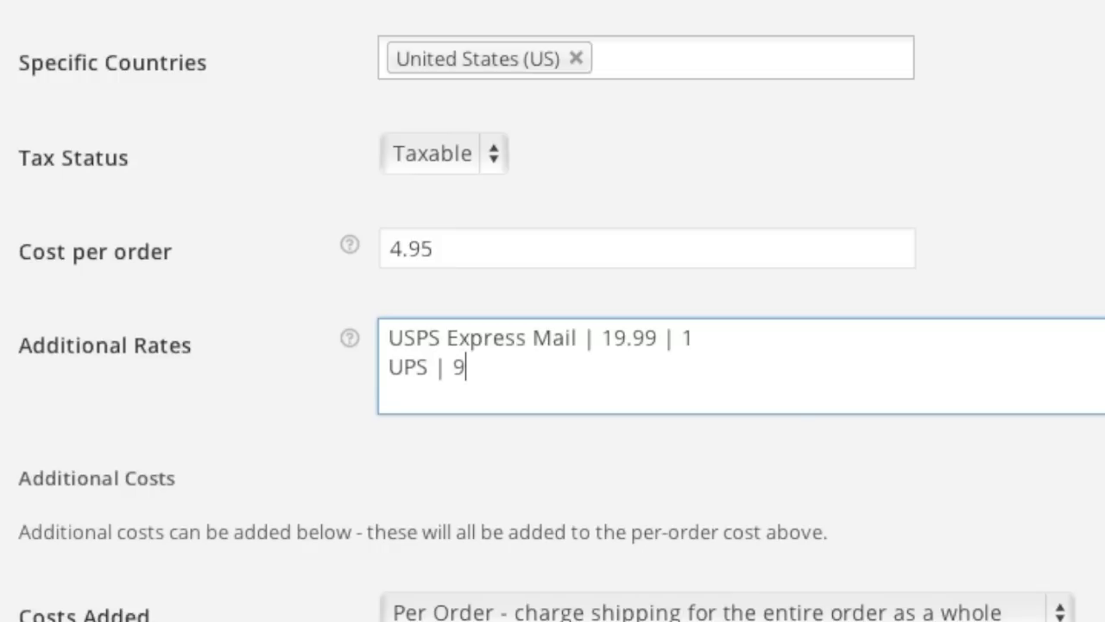
pyautogui.write('.99 | 2')
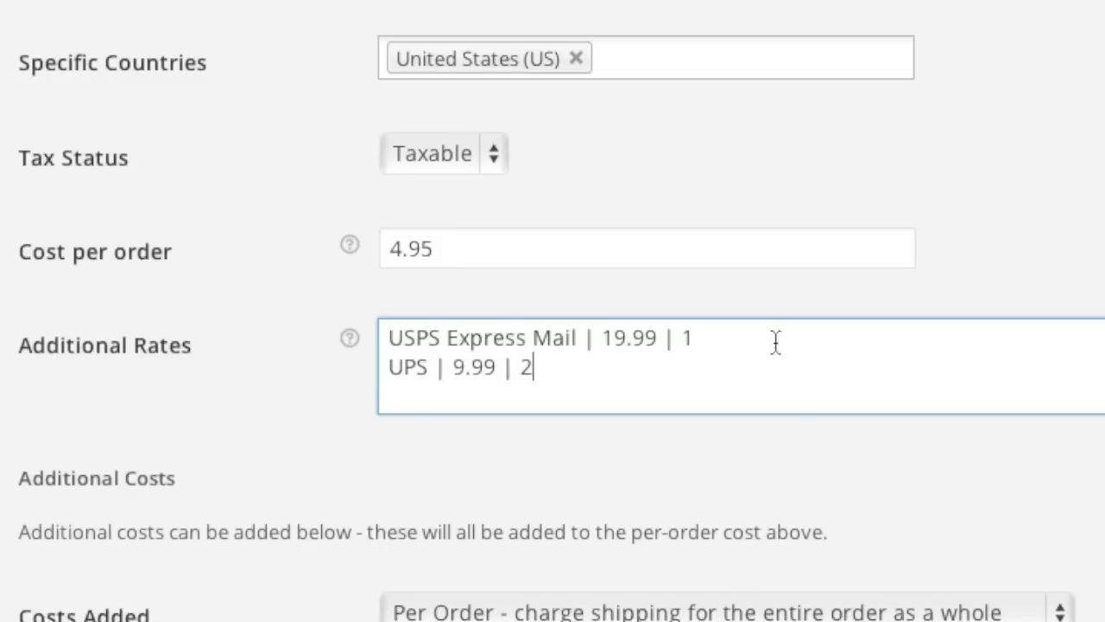
pyautogui.click(692, 338)
pyautogui.doubleClick(688, 338)
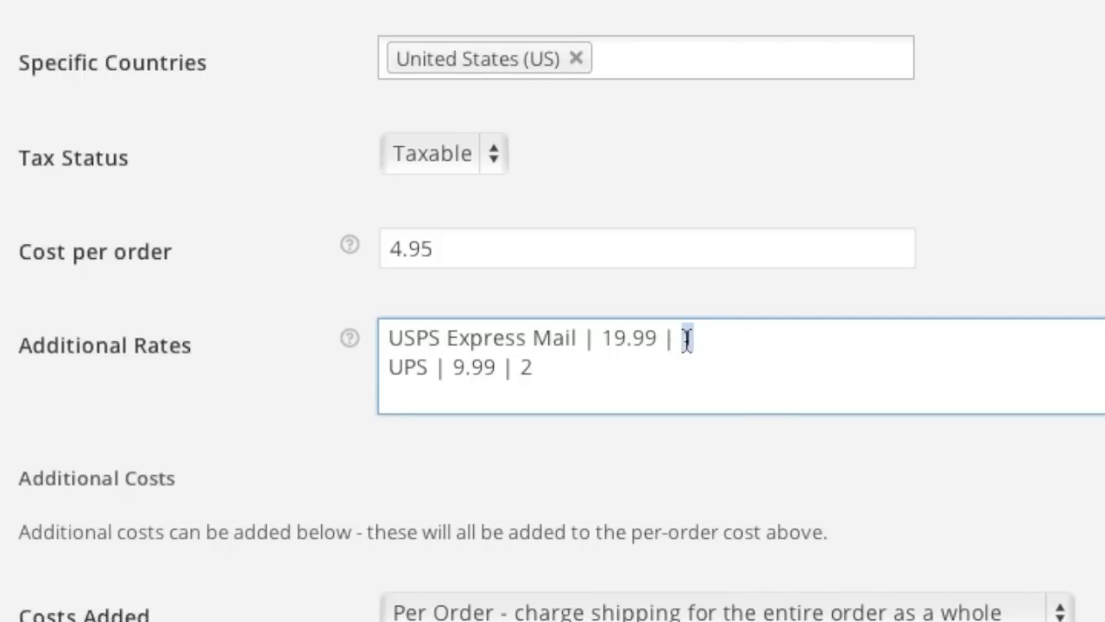
pyautogui.click(553, 373)
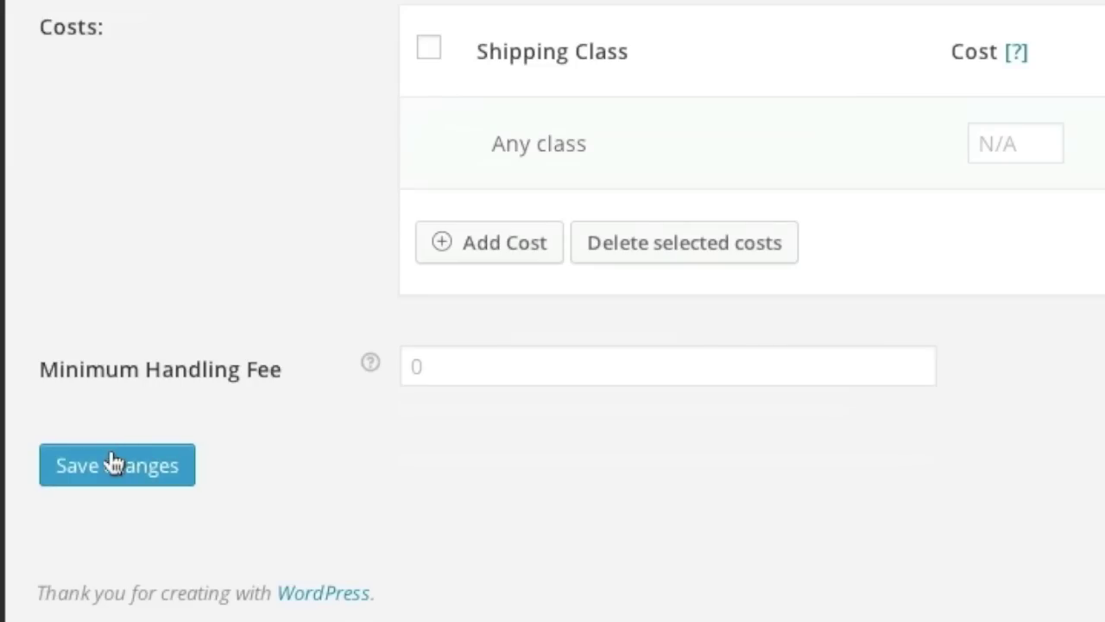
pyautogui.click(115, 463)
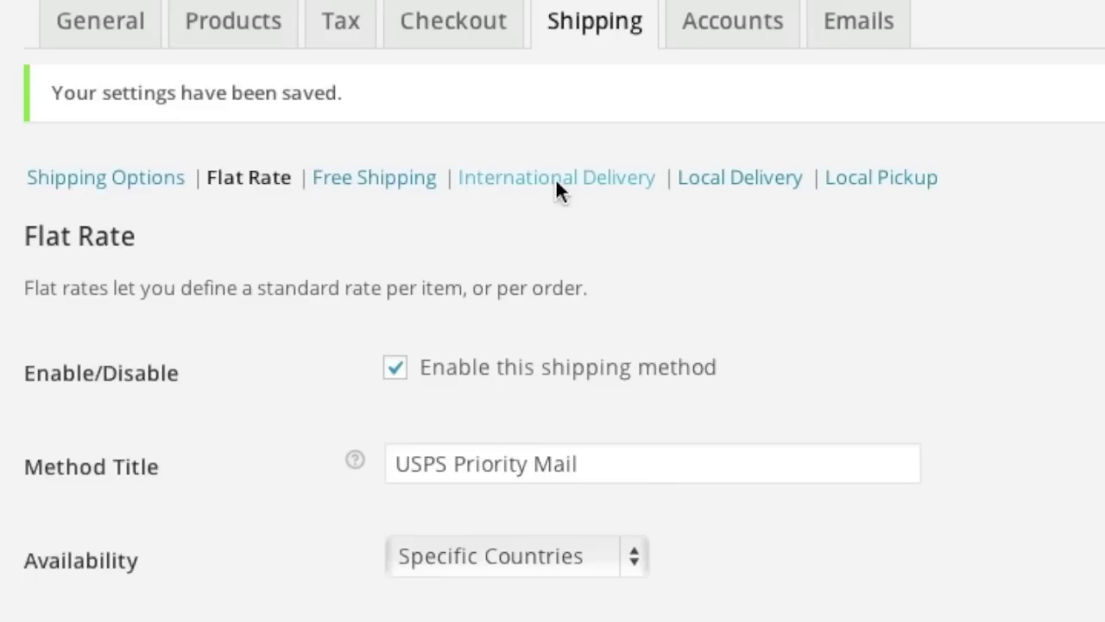
pyautogui.click(555, 178)
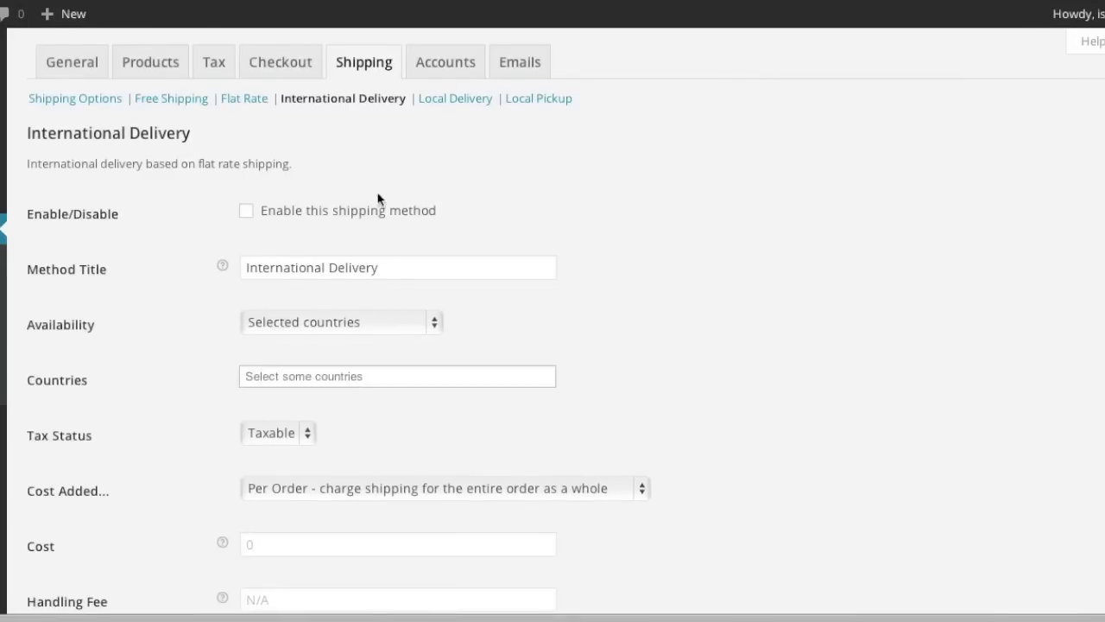
# Enable International Delivery for selected countries, adding Canada.
pyautogui.click(246, 211)
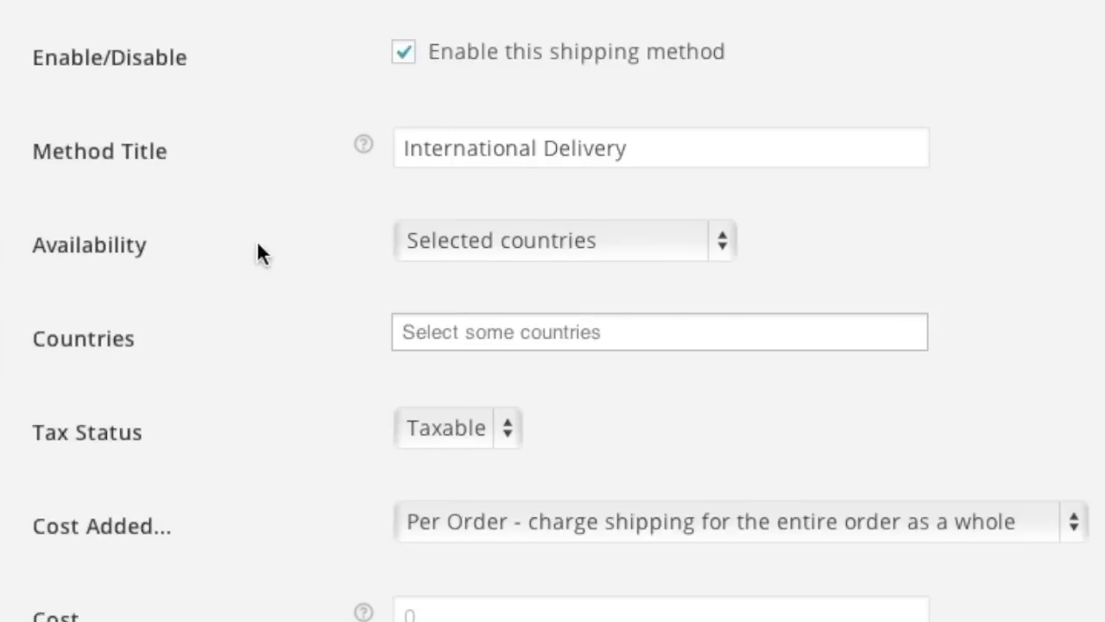
pyautogui.click(552, 240)
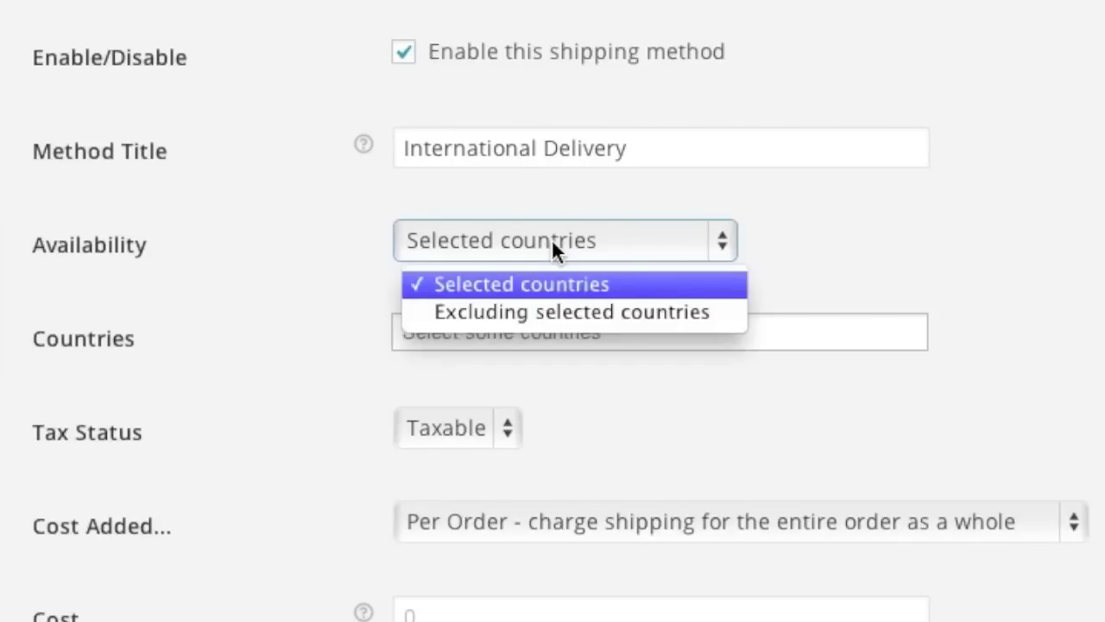
pyautogui.click(353, 271)
pyautogui.click(465, 335)
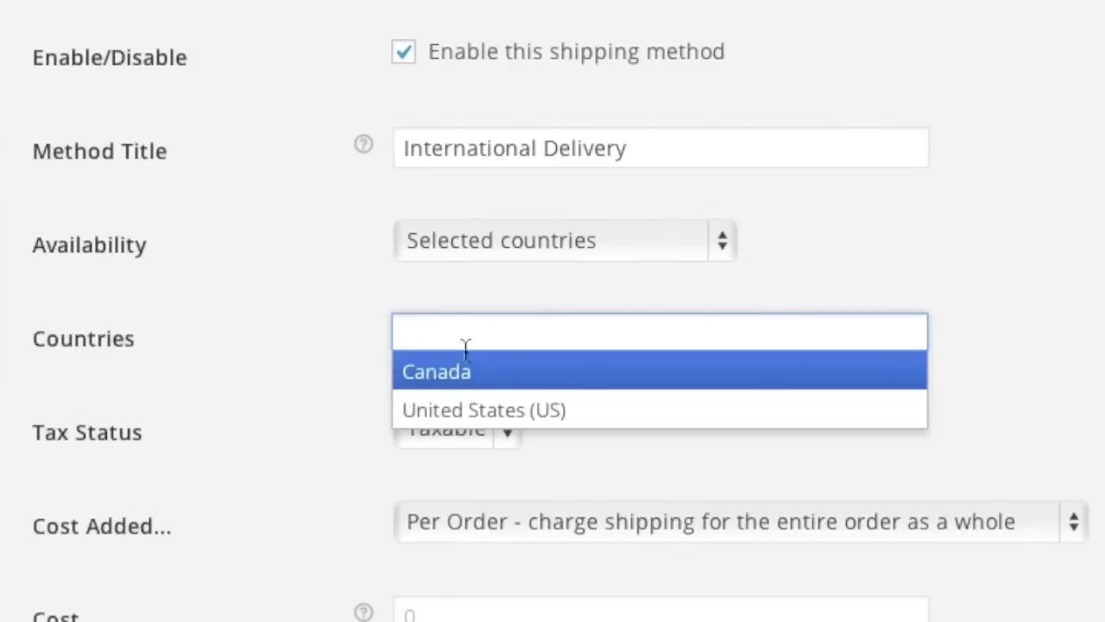
pyautogui.click(466, 373)
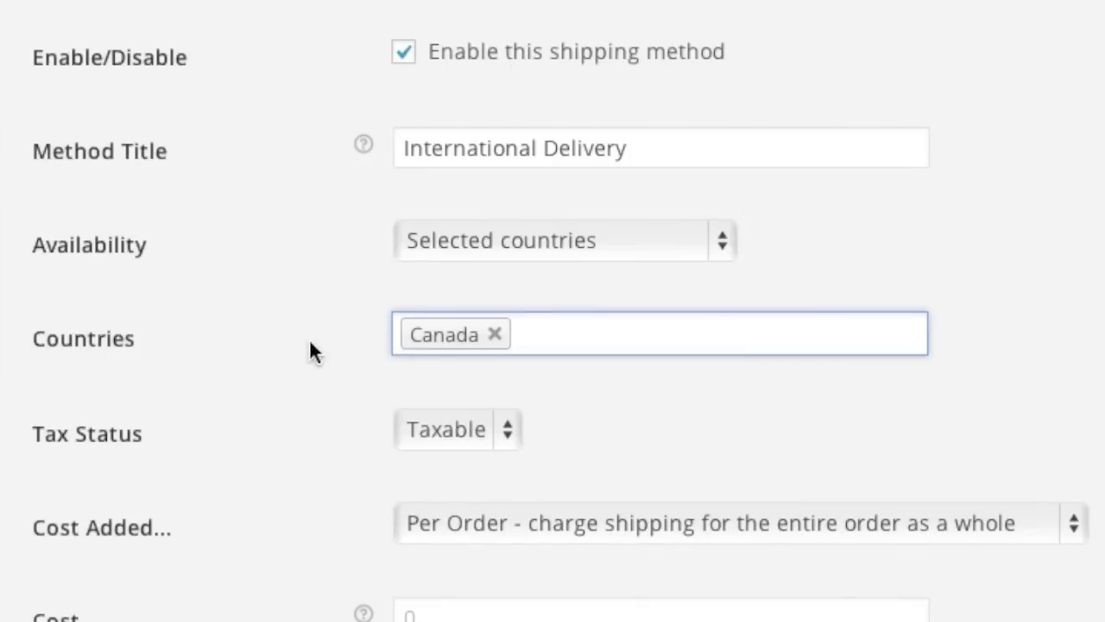
# Set the International Delivery cost to 9.99 and save.
pyautogui.scroll(-3, 311, 345)
pyautogui.click(441, 444)
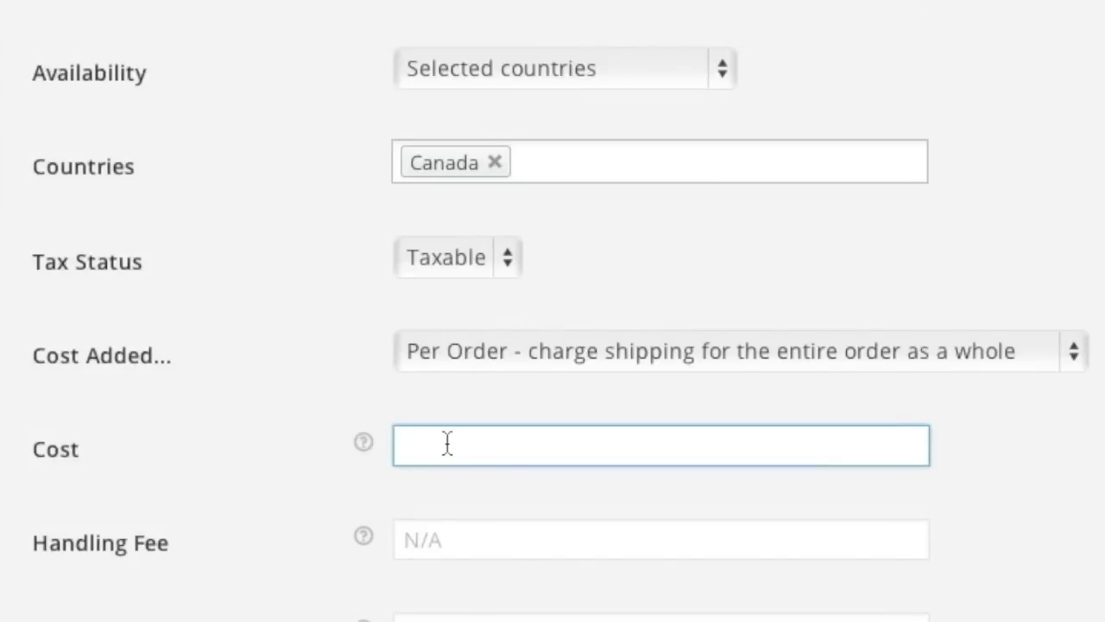
pyautogui.write('9.99')
pyautogui.scroll(-2, 248, 432)
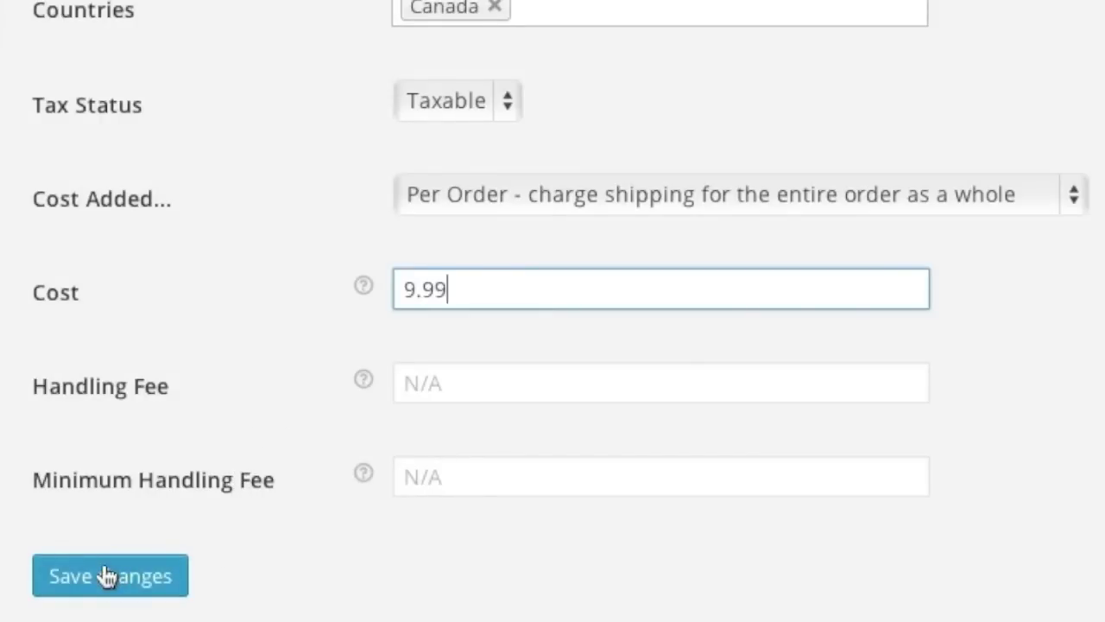
pyautogui.click(107, 577)
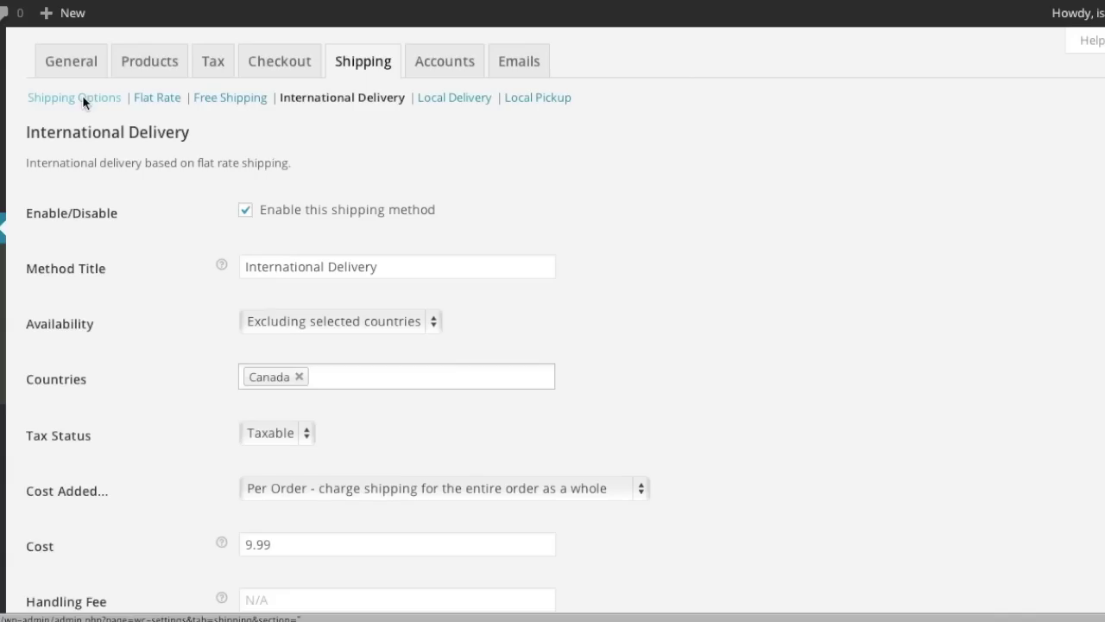
pyautogui.click(74, 97)
pyautogui.scroll(-5, 250, 326)
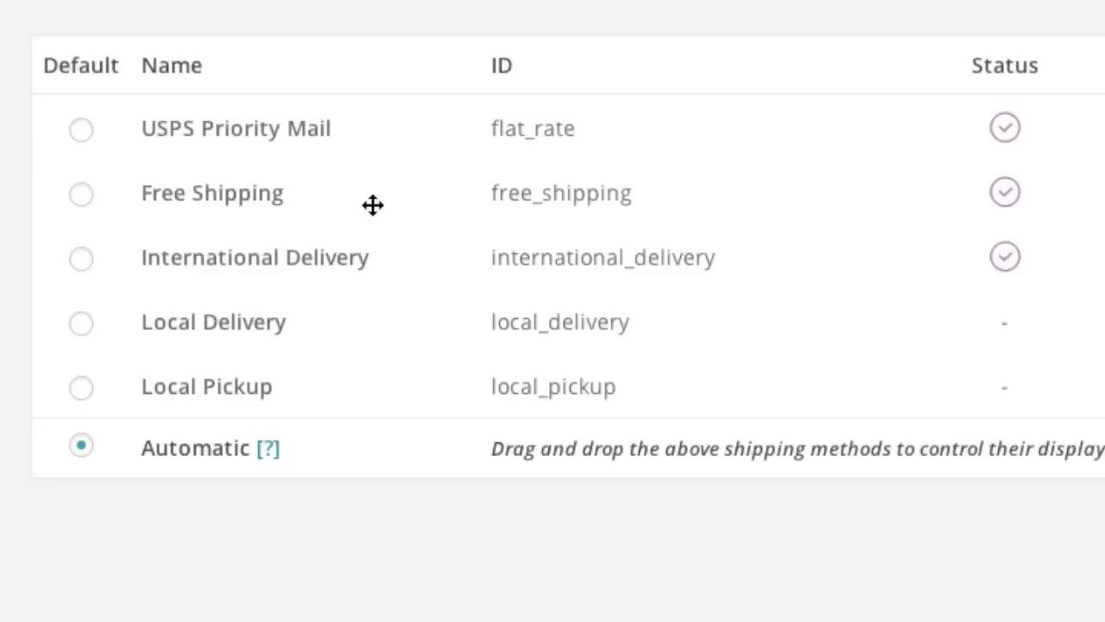
# Move Free Shipping above USPS Priority Mail in the shipping methods order and save.
pyautogui.moveTo(372, 175); pyautogui.dragTo(371, 190)
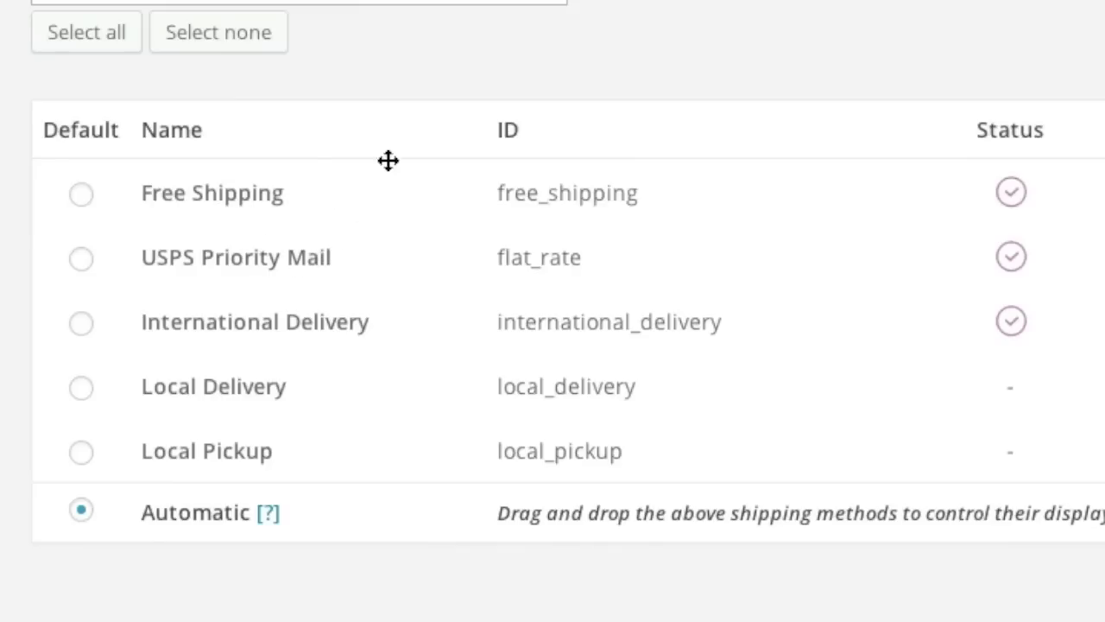
pyautogui.scroll(3, 393, 158)
pyautogui.scroll(-4, 403, 158)
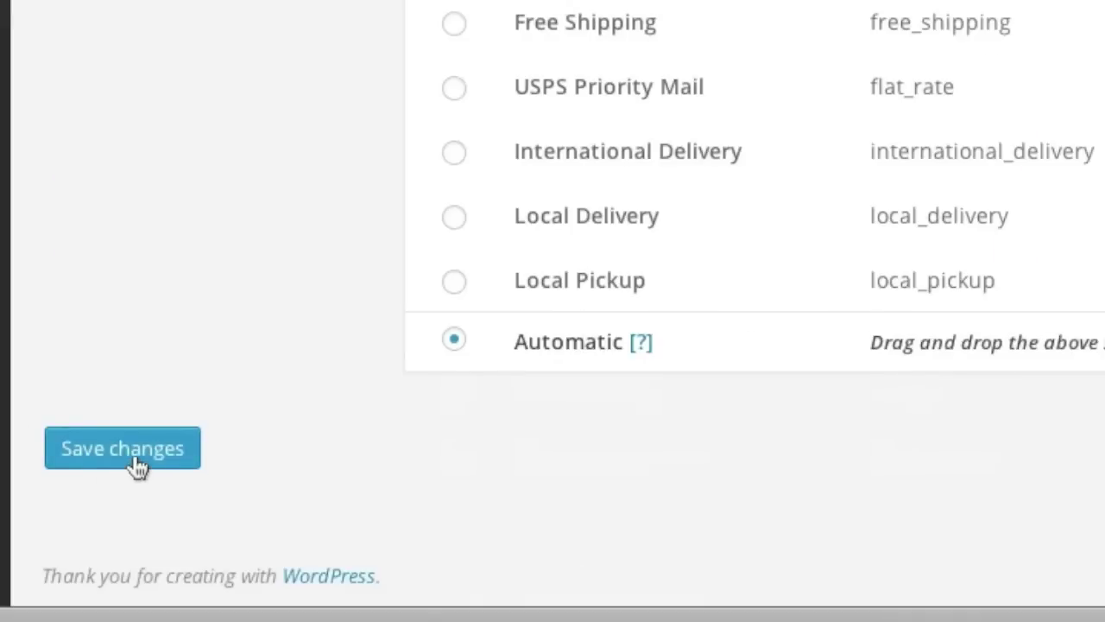
pyautogui.click(138, 466)
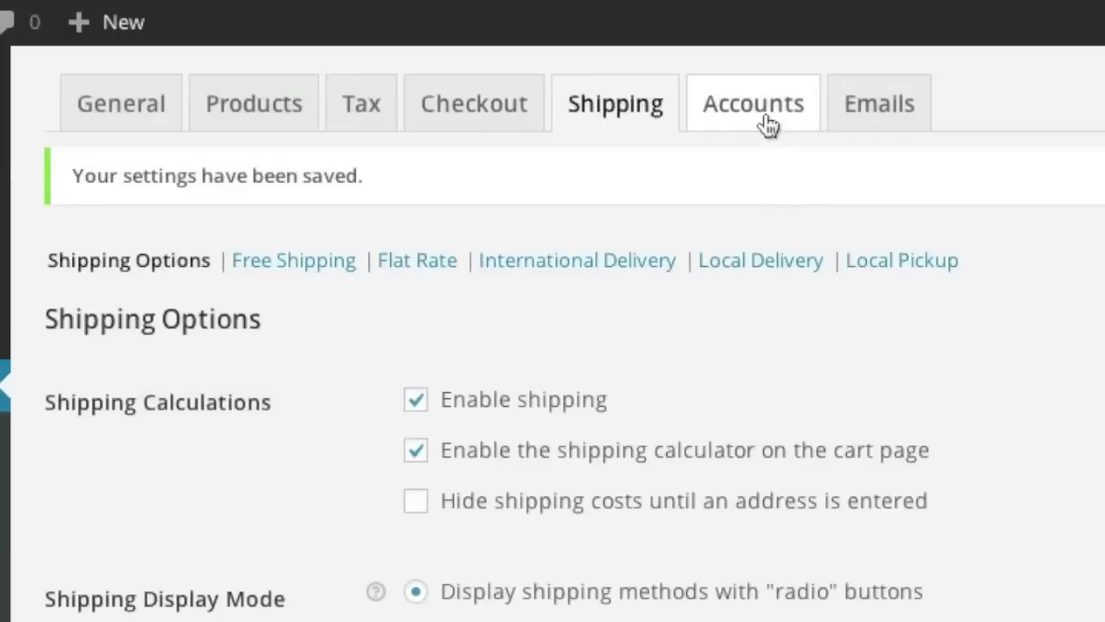
# Review the Accounts registration options, then go to the Emails settings.
pyautogui.click(766, 121)
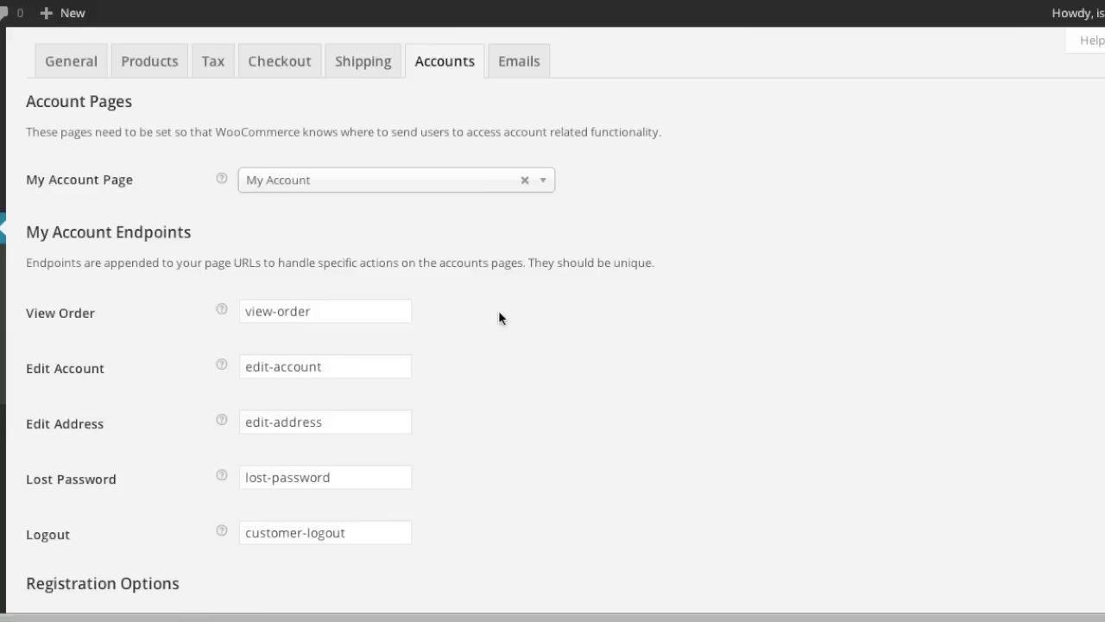
pyautogui.scroll(-4, 498, 317)
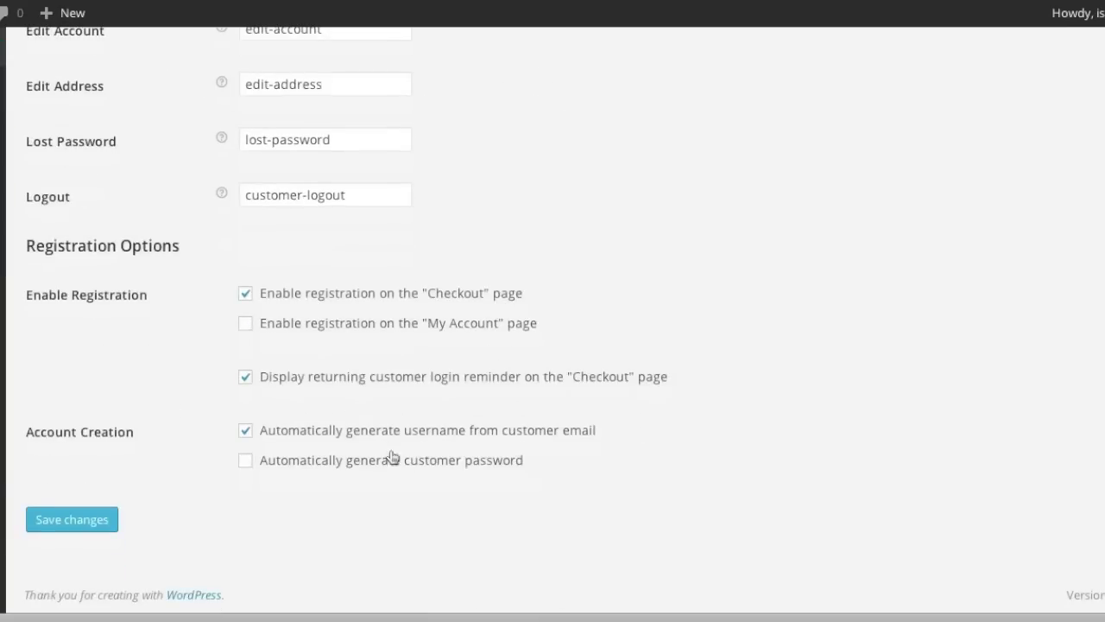
pyautogui.scroll(4, 441, 403)
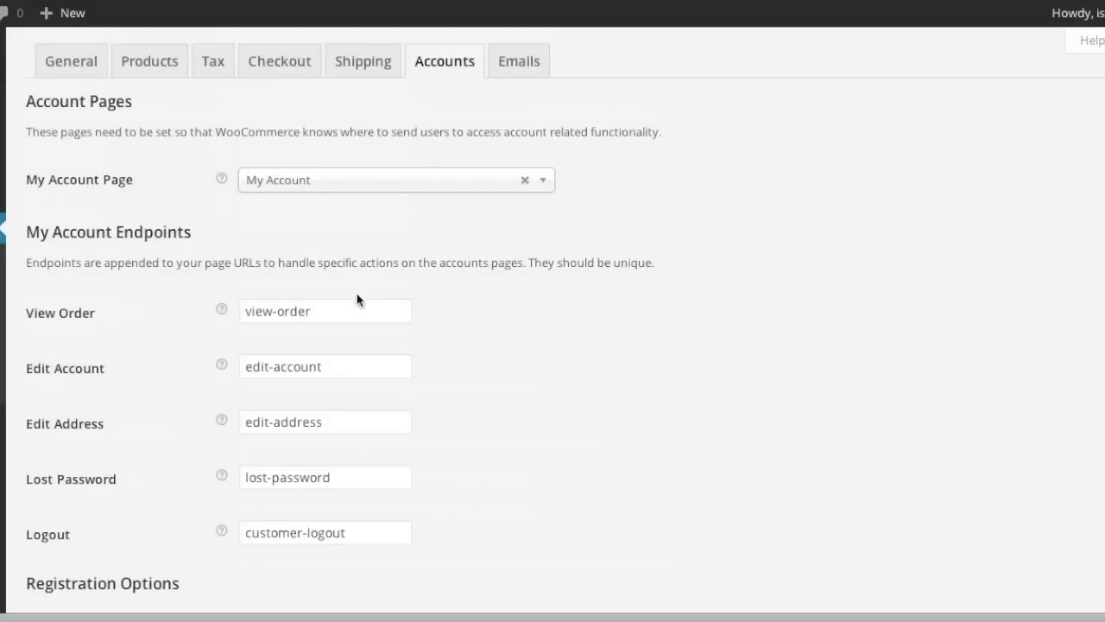
pyautogui.click(511, 71)
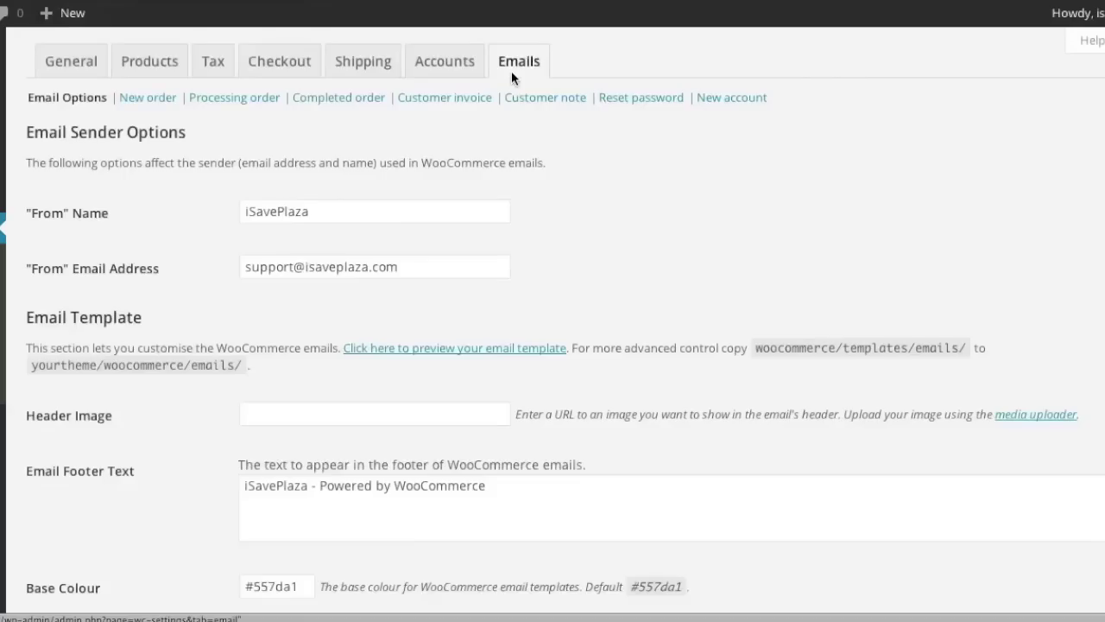
pyautogui.scroll(-2, 469, 291)
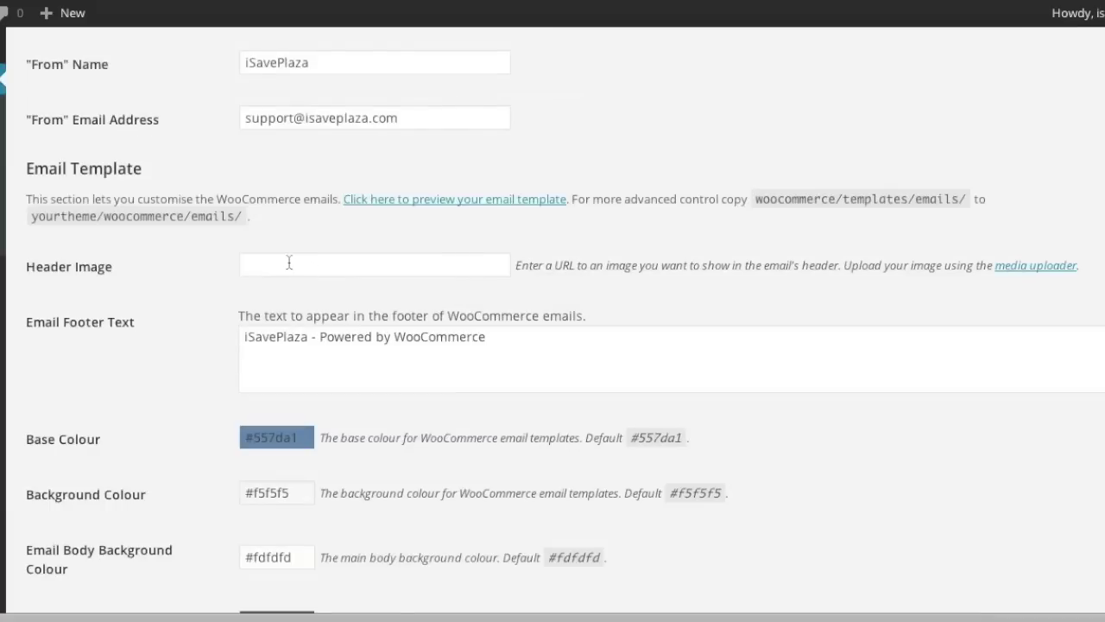
pyautogui.scroll(-2, 354, 270)
pyautogui.scroll(4, 360, 274)
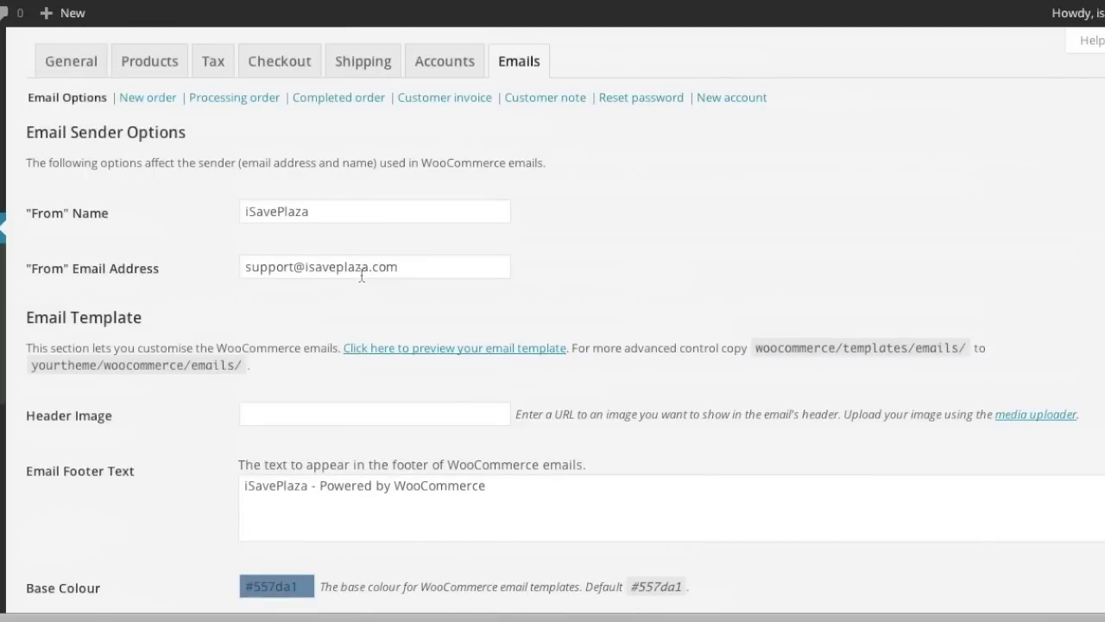
pyautogui.moveTo(113, 417)
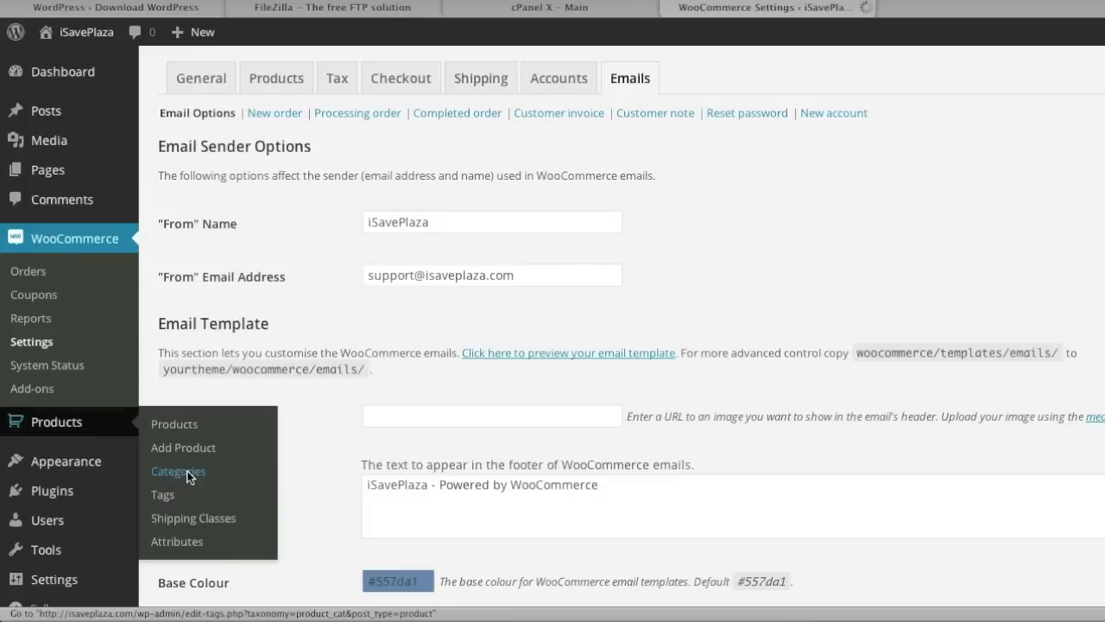
# On Products > Categories, enter 'Clothing' as the new product category name.
pyautogui.click(331, 386)
pyautogui.write('Clothing')
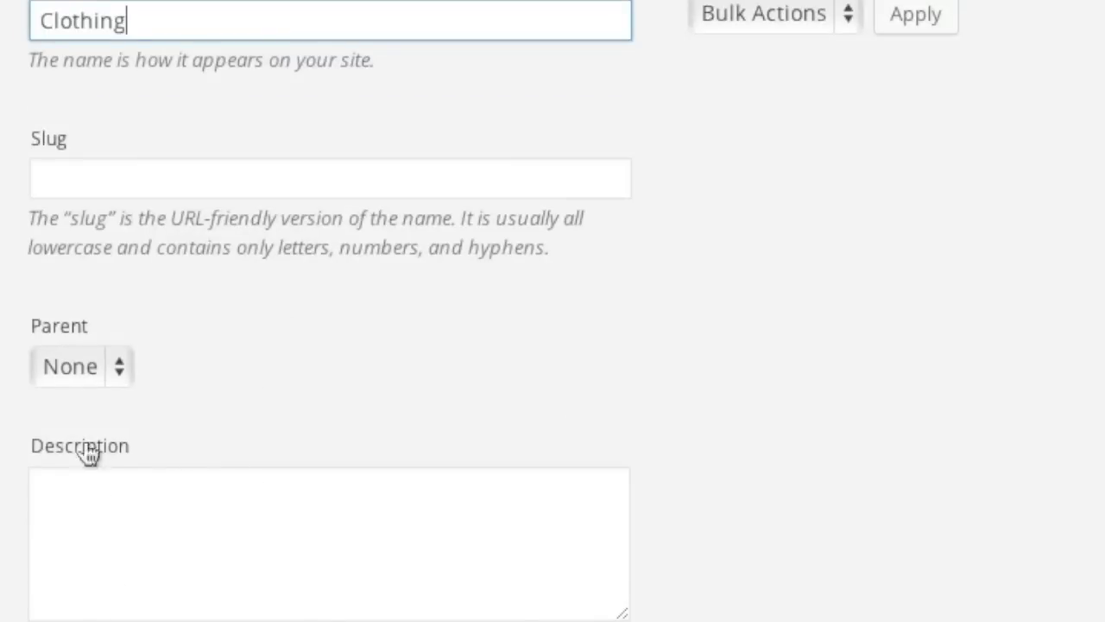
pyautogui.scroll(-3, 215, 508)
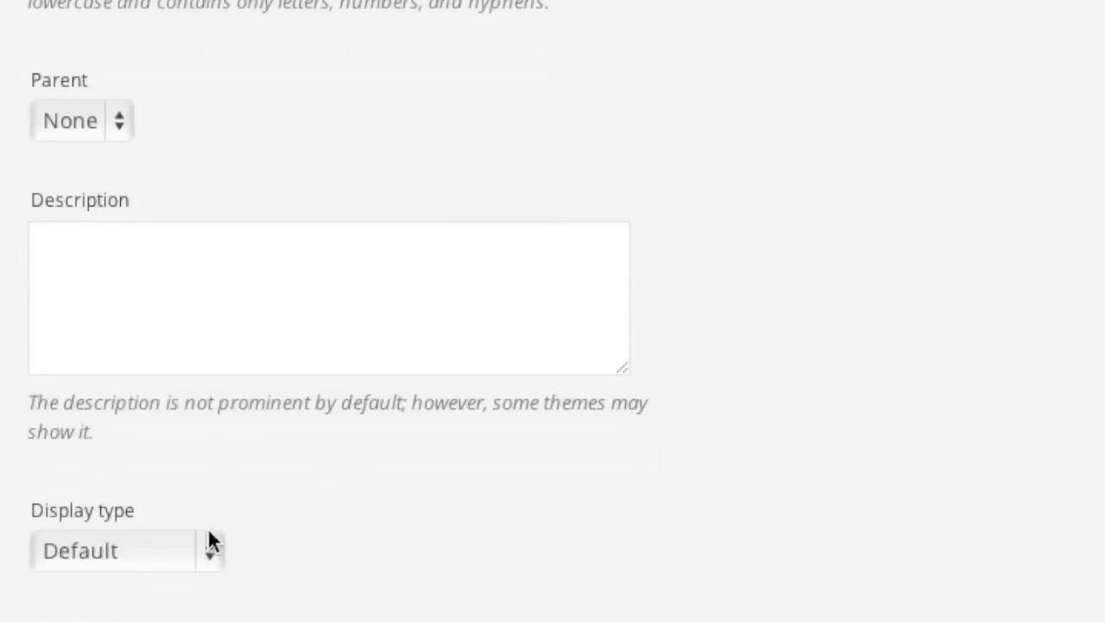
pyautogui.scroll(3, 259, 560)
pyautogui.scroll(3, 285, 553)
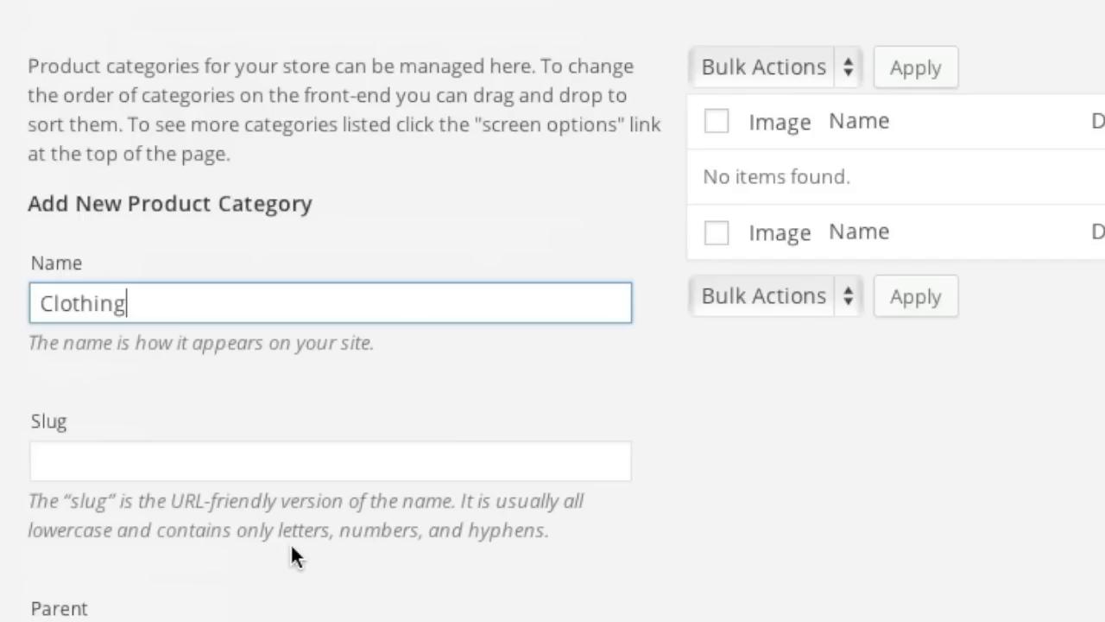
pyautogui.scroll(-3, 292, 542)
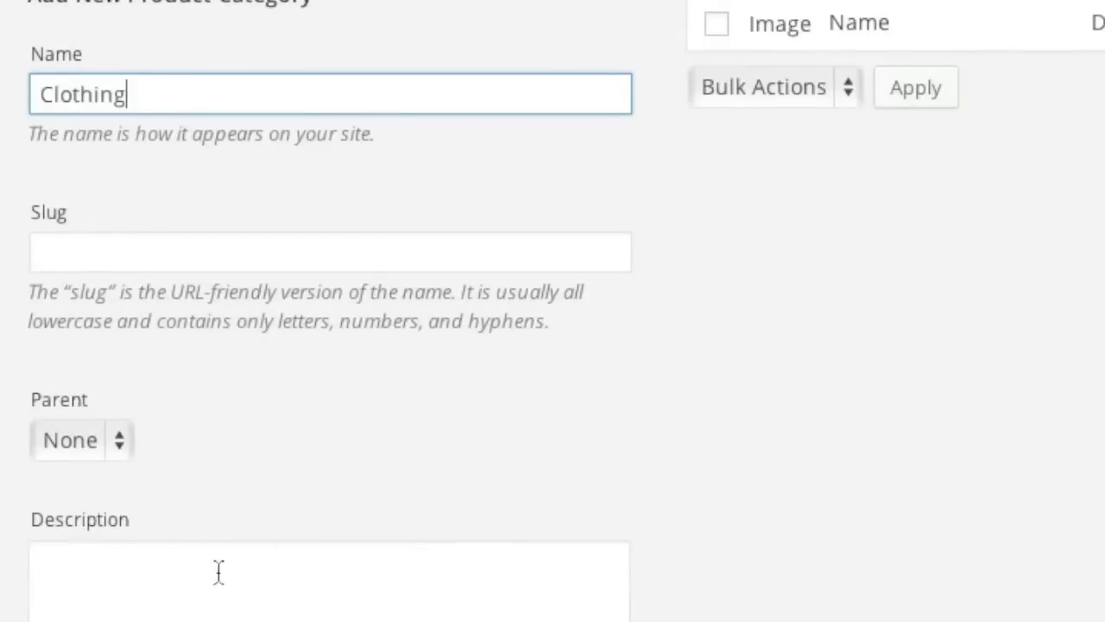
pyautogui.scroll(-4, 226, 564)
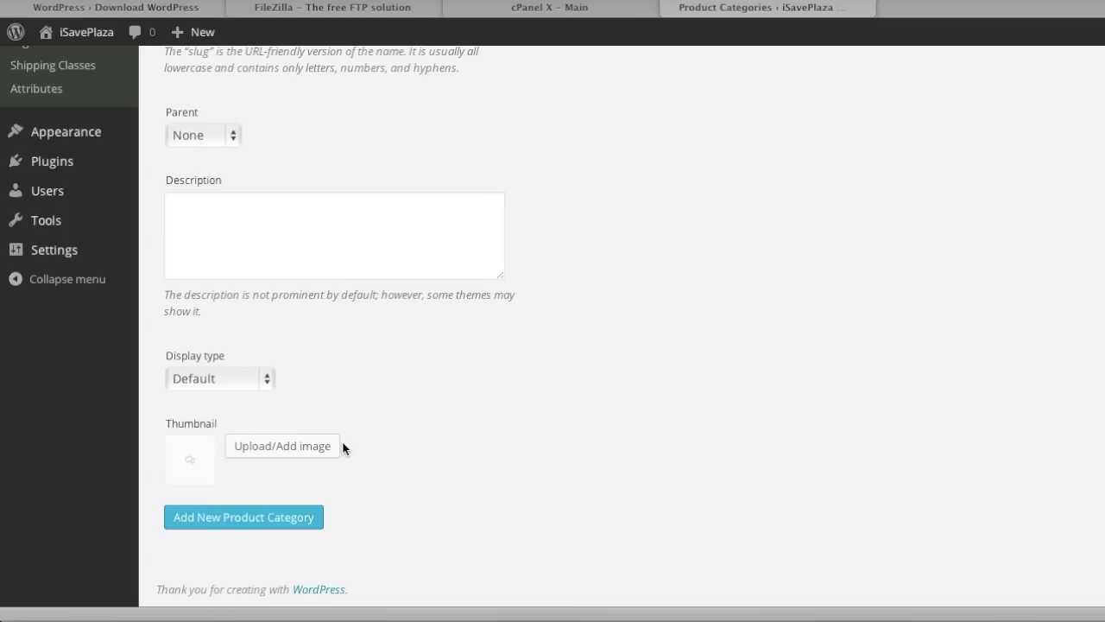
pyautogui.scroll(5, 343, 448)
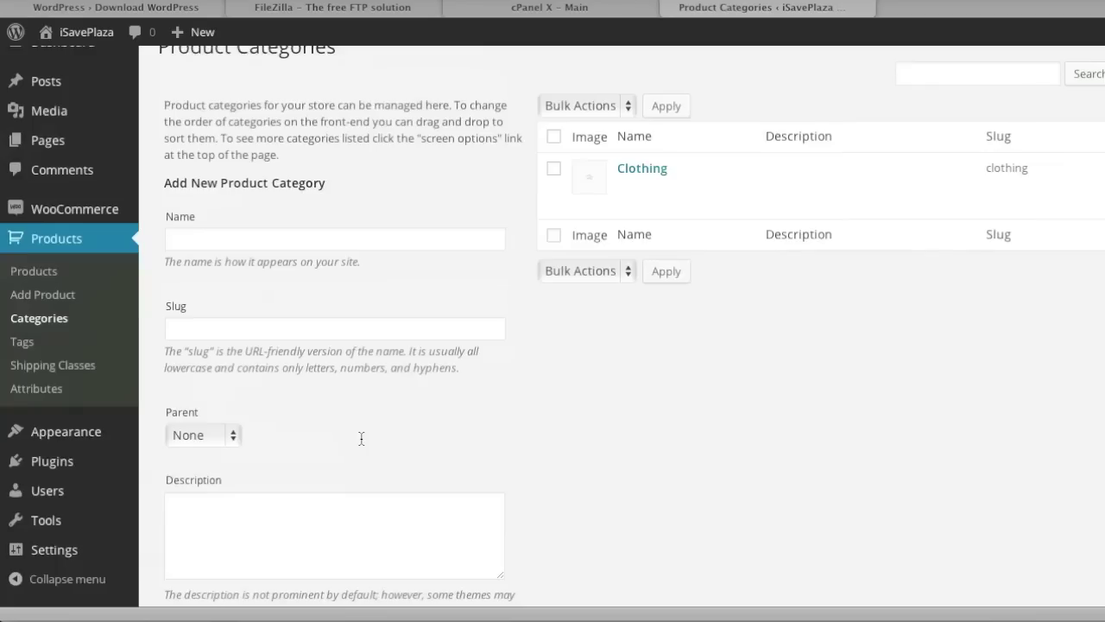
# Add a Shirts product category with Clothing as its parent.
pyautogui.moveTo(640, 184)
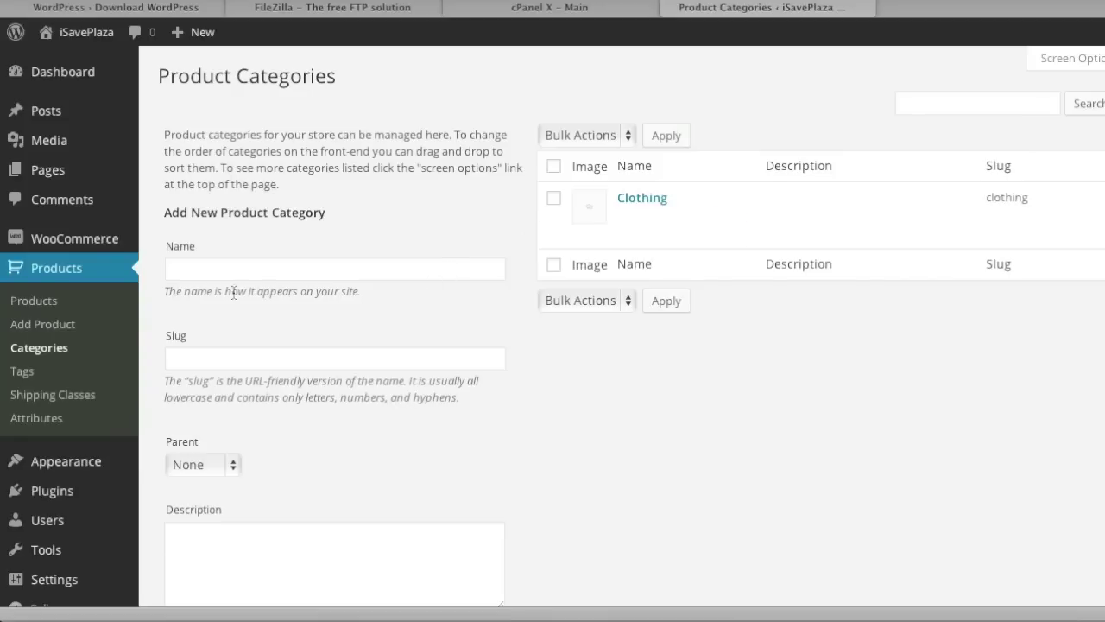
pyautogui.click(212, 272)
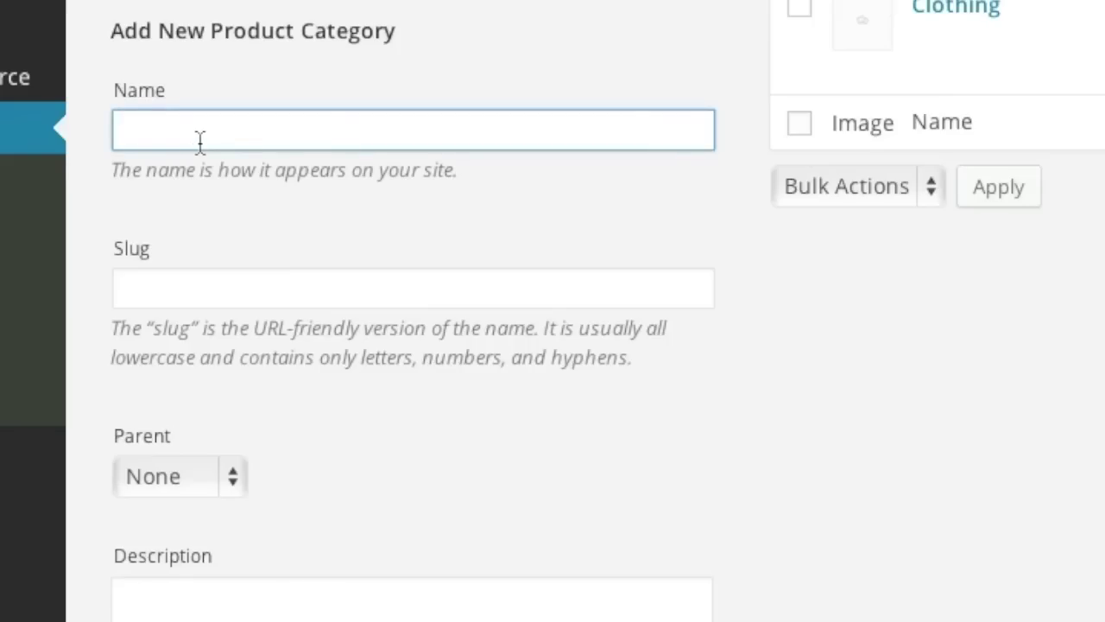
pyautogui.write('Shirts')
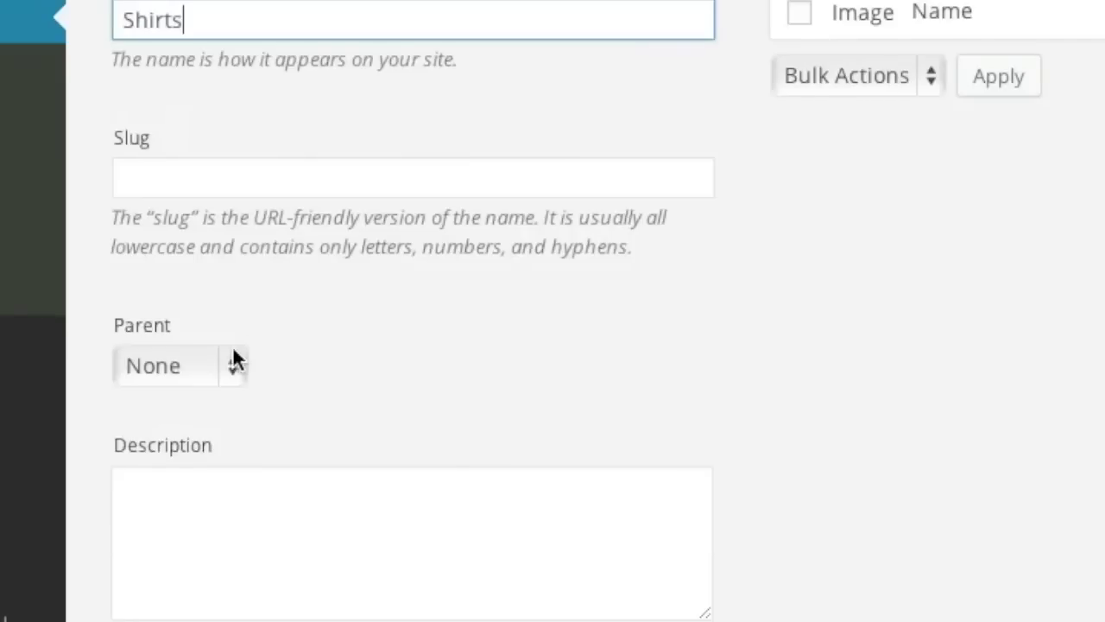
pyautogui.click(227, 476)
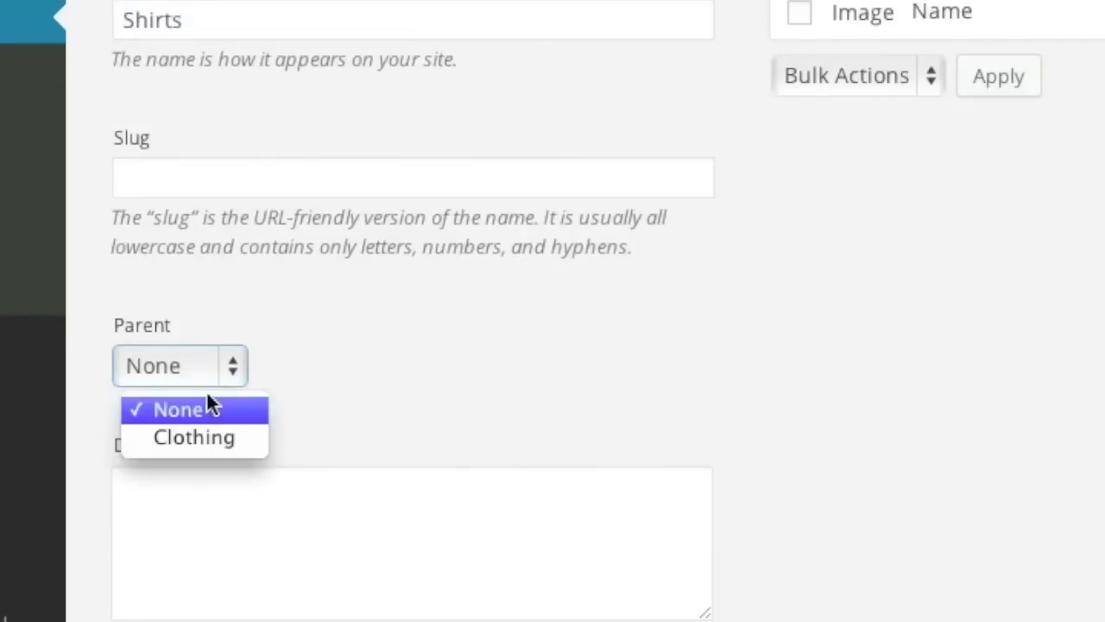
pyautogui.click(194, 548)
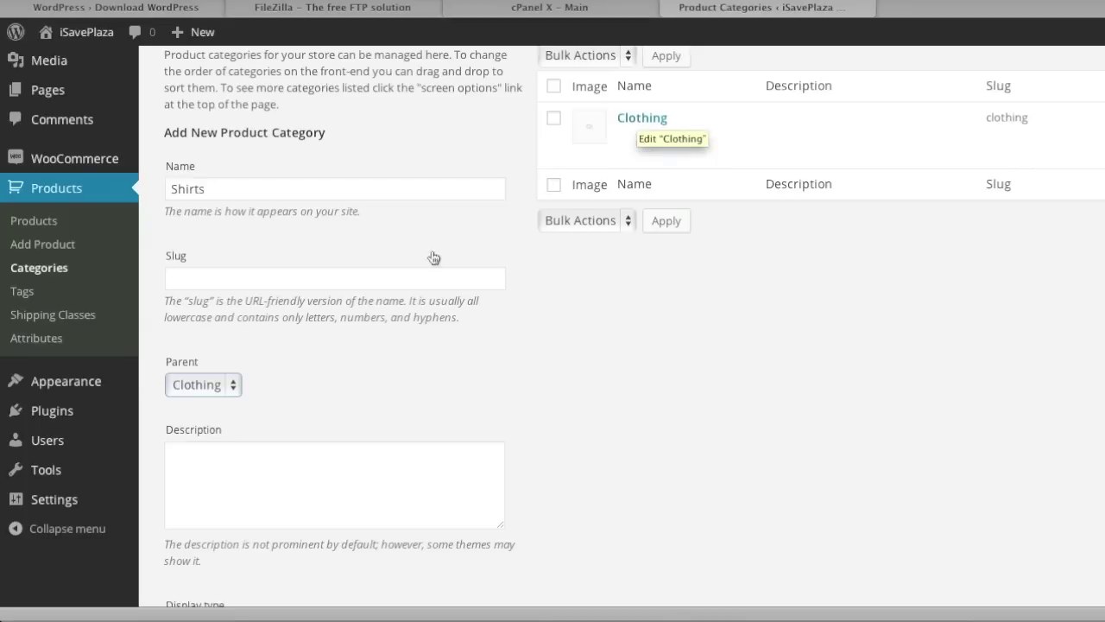
pyautogui.scroll(-5, 432, 254)
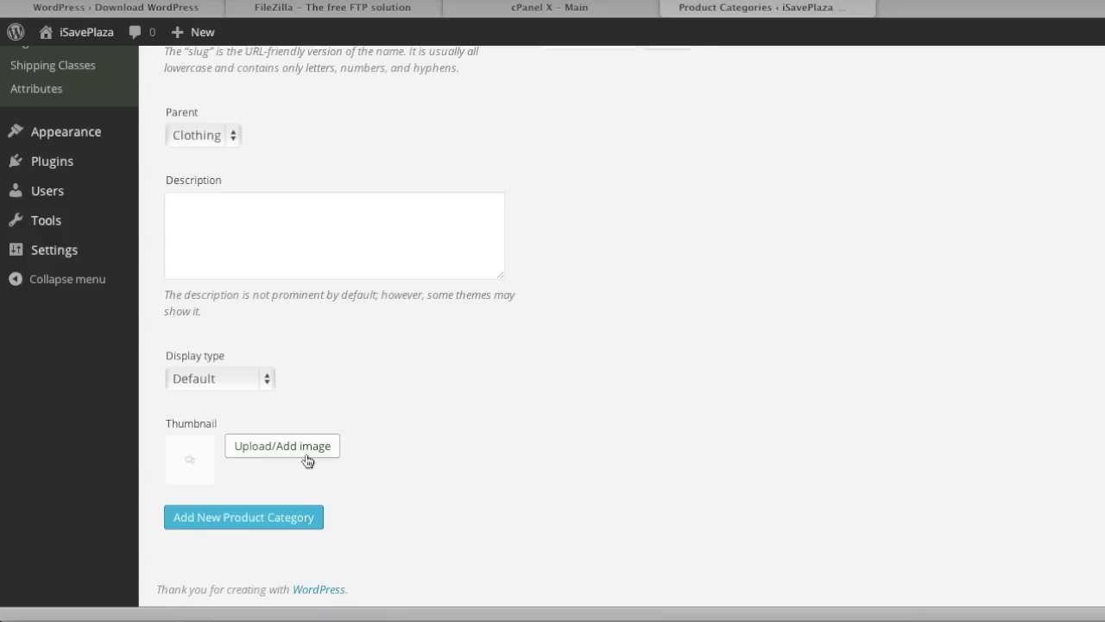
pyautogui.scroll(5, 307, 460)
# Create a Shoes product category.
pyautogui.click(207, 134)
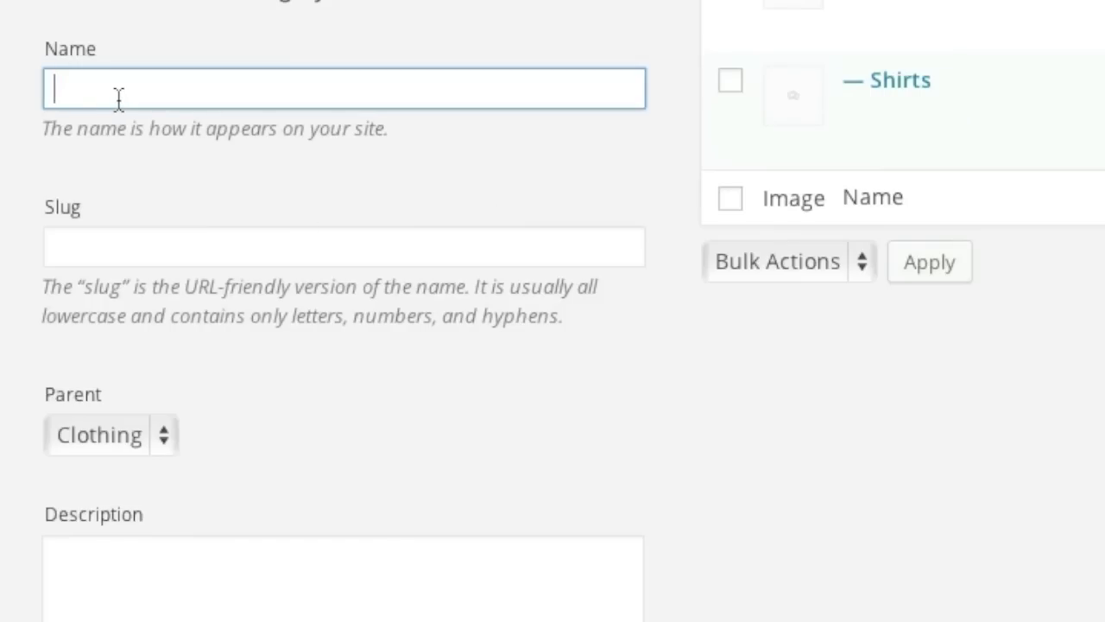
pyautogui.write('Shoes')
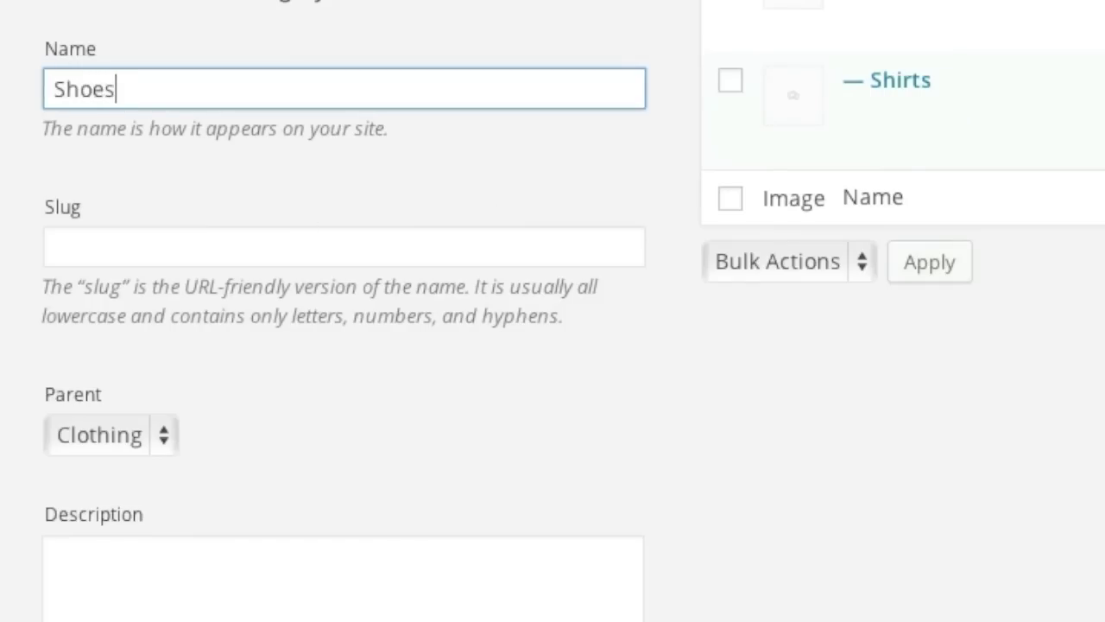
pyautogui.scroll(-7, 210, 143)
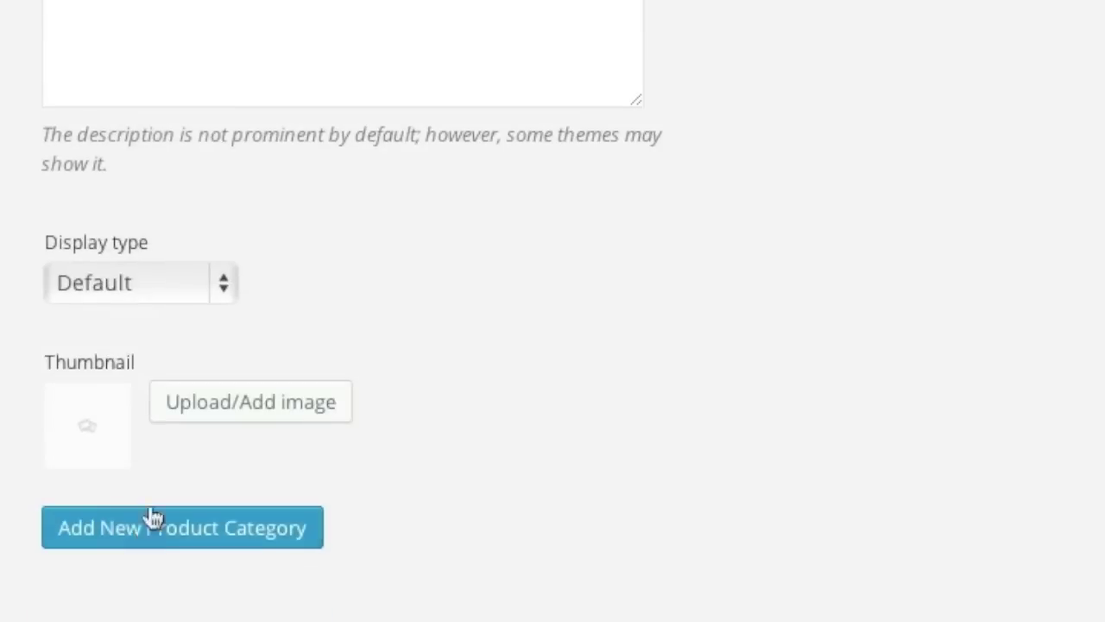
pyautogui.click(143, 530)
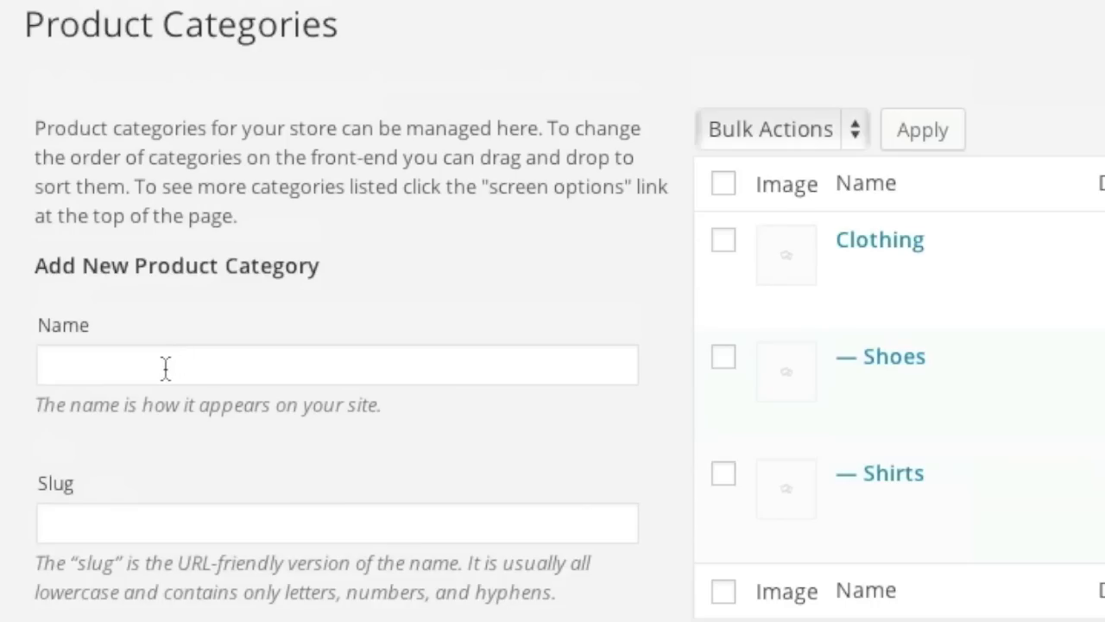
# Create a top-level Electronics category with parent set to None.
pyautogui.click(165, 370)
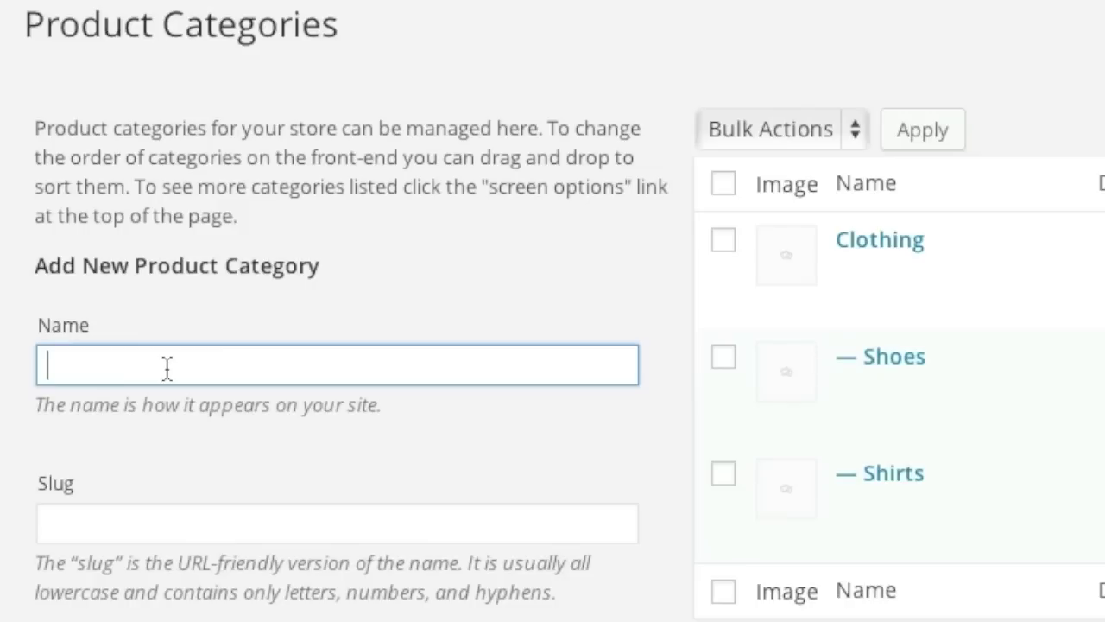
pyautogui.write('Electro')
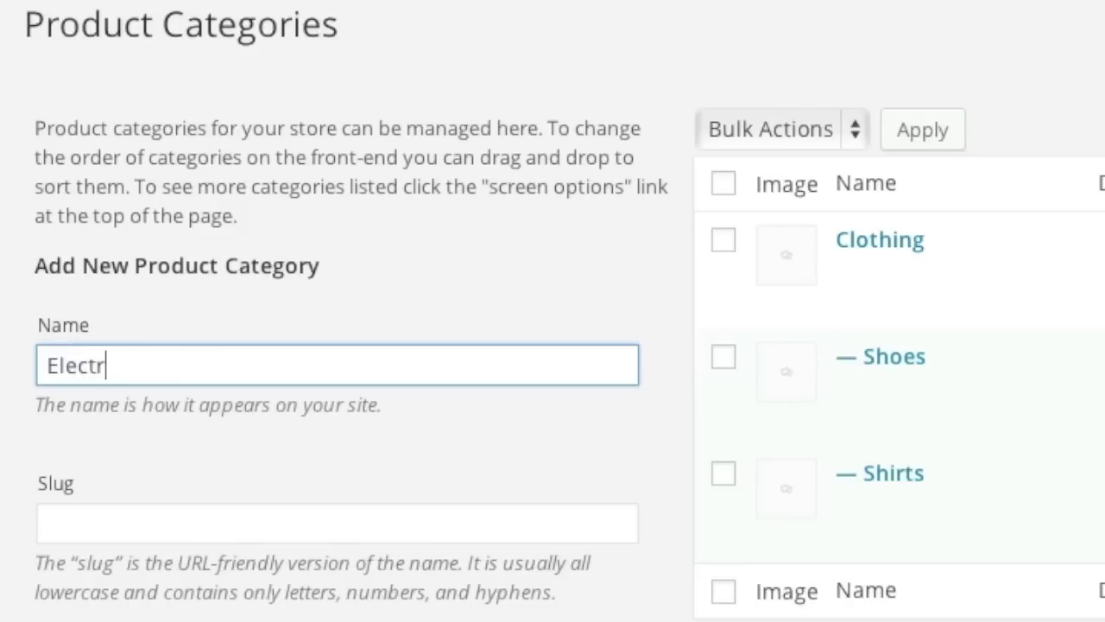
pyautogui.write('in')
pyautogui.press('BackSpace')
pyautogui.press('BackSpace')
pyautogui.write('nics')
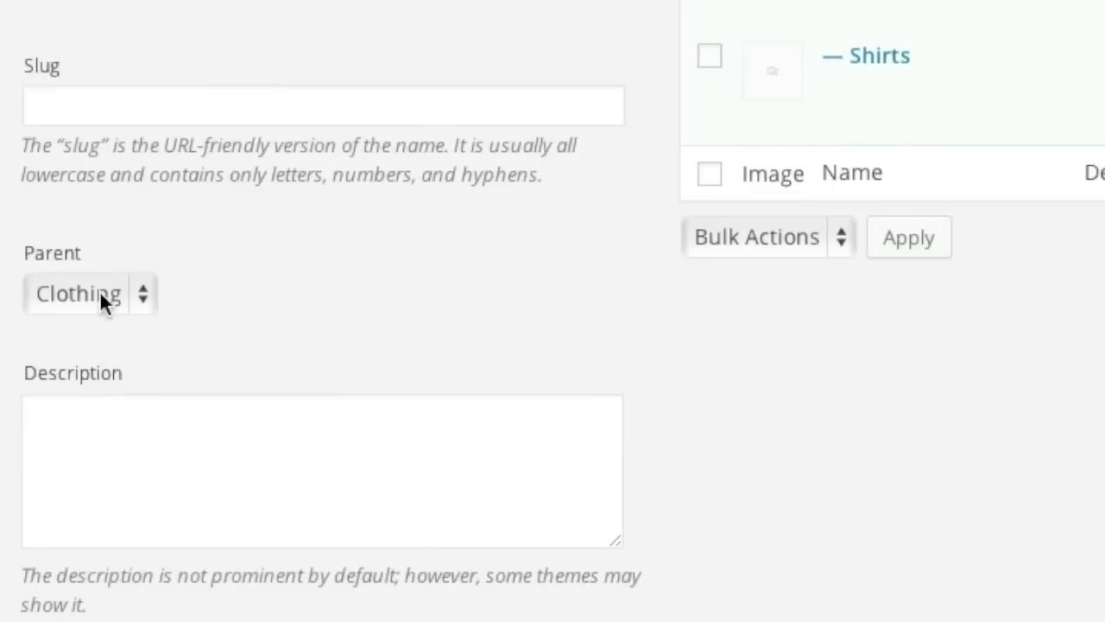
pyautogui.click(103, 299)
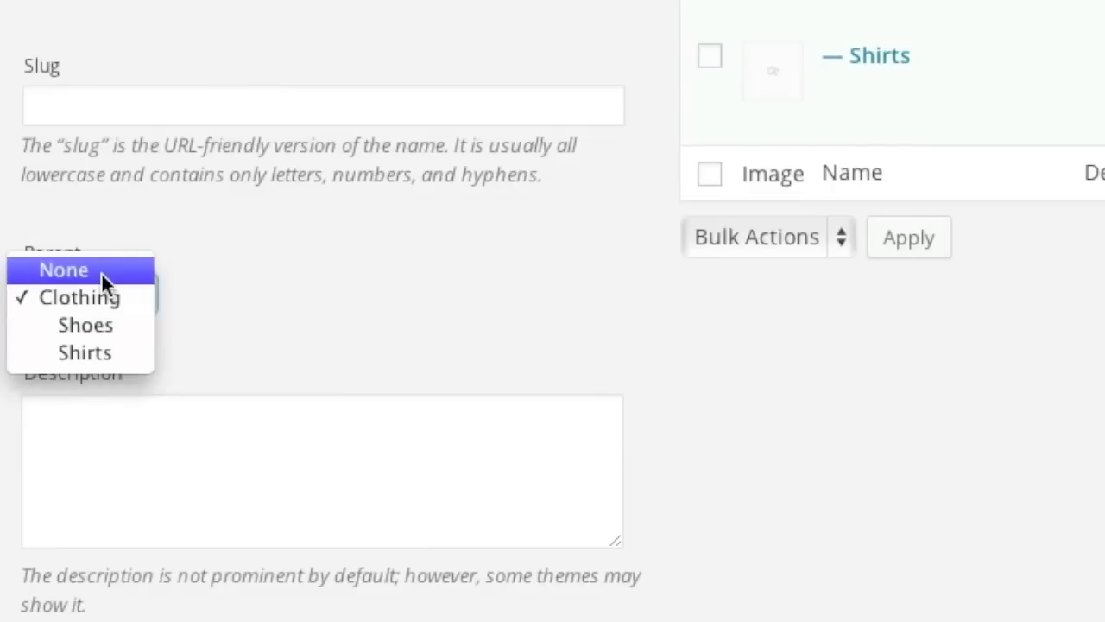
pyautogui.click(101, 272)
pyautogui.scroll(-5, 225, 275)
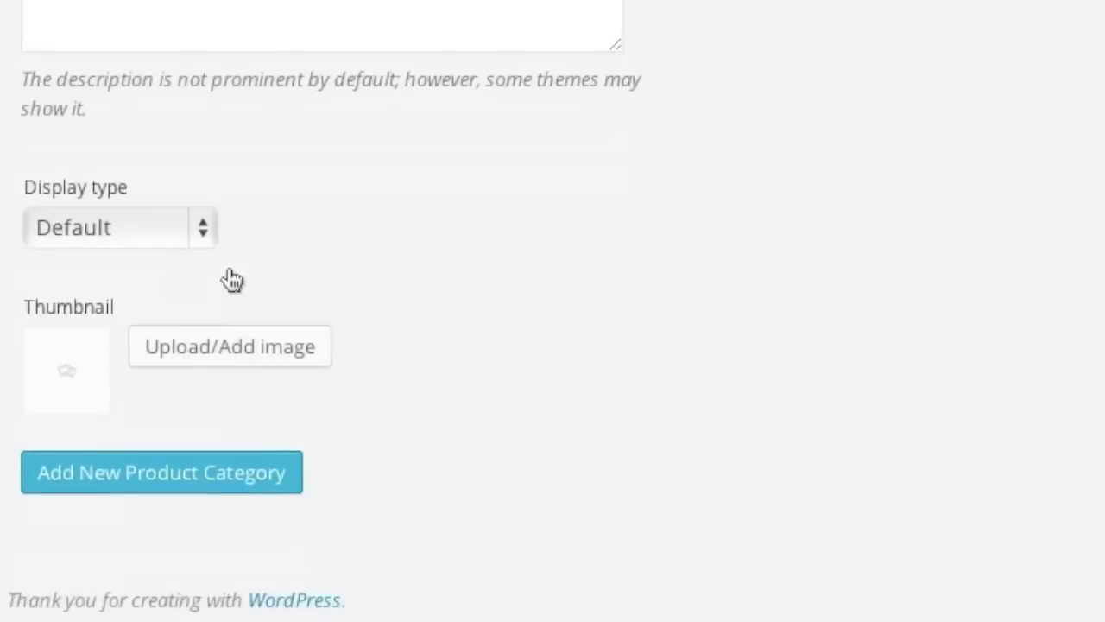
pyautogui.click(153, 472)
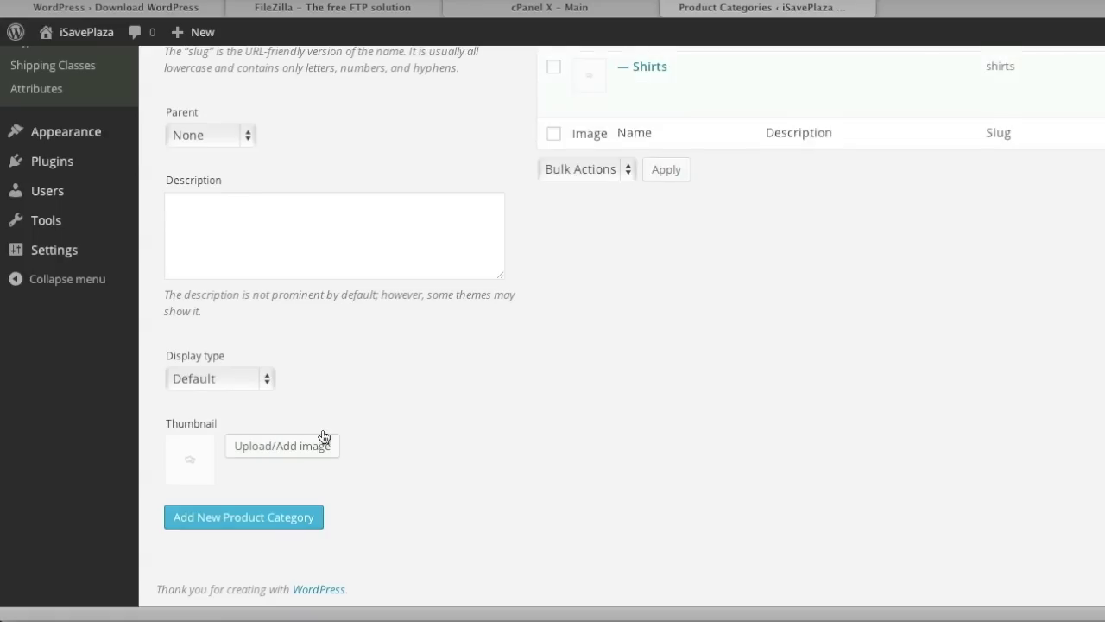
# Drag Clothing above Electronics in the category list and reload the page.
pyautogui.scroll(5, 319, 436)
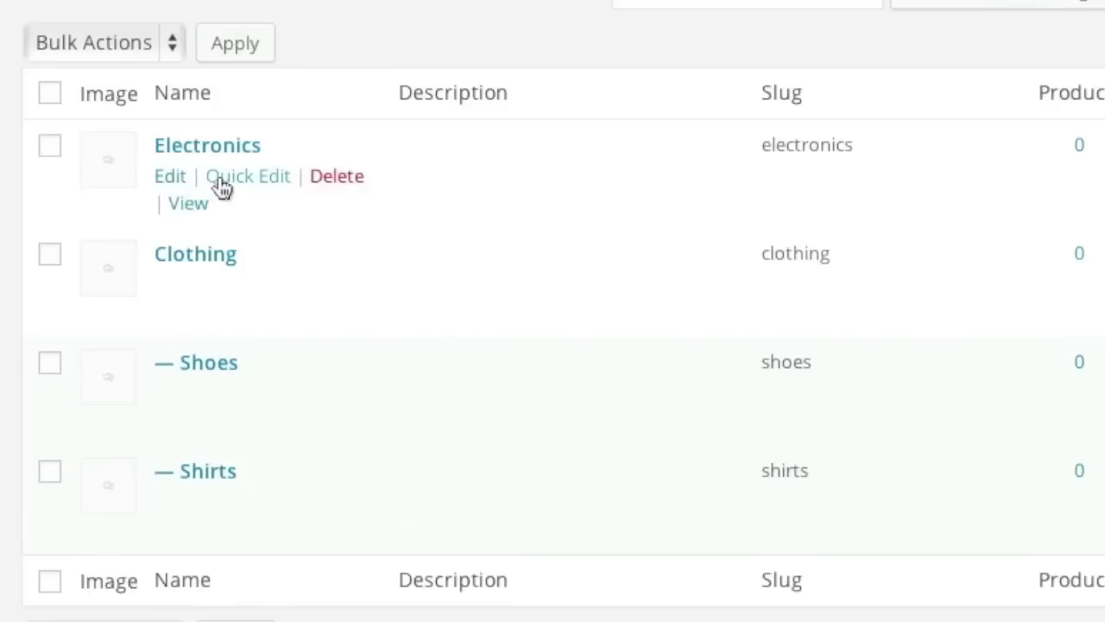
pyautogui.moveTo(463, 309); pyautogui.dragTo(449, 152)
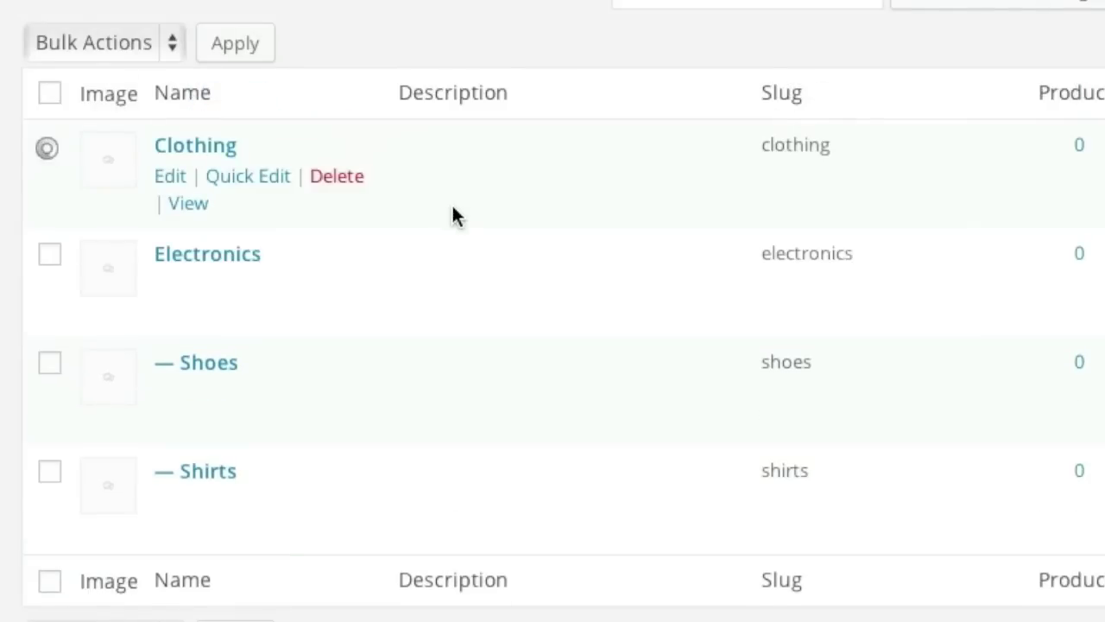
pyautogui.press('F5')
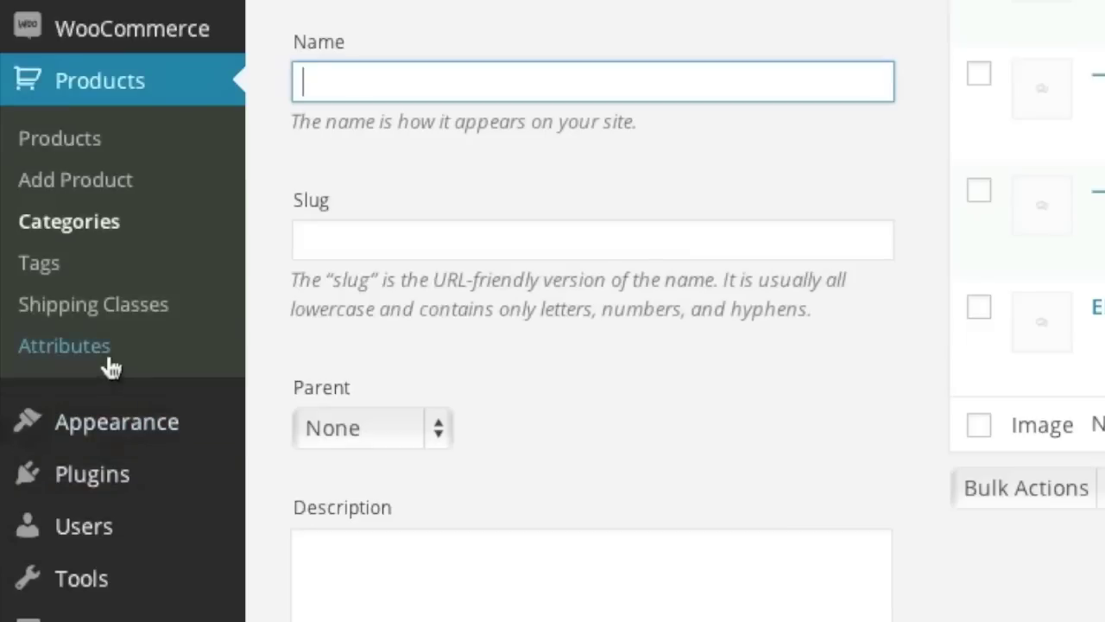
pyautogui.click(60, 417)
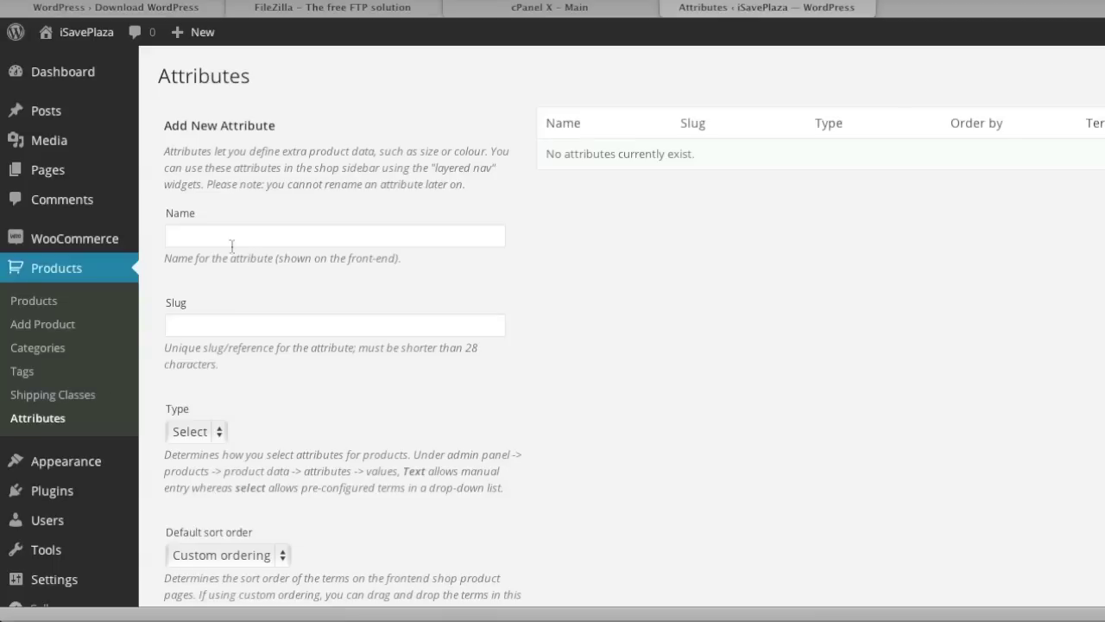
# Add a Size product attribute with type Text.
pyautogui.click(380, 27)
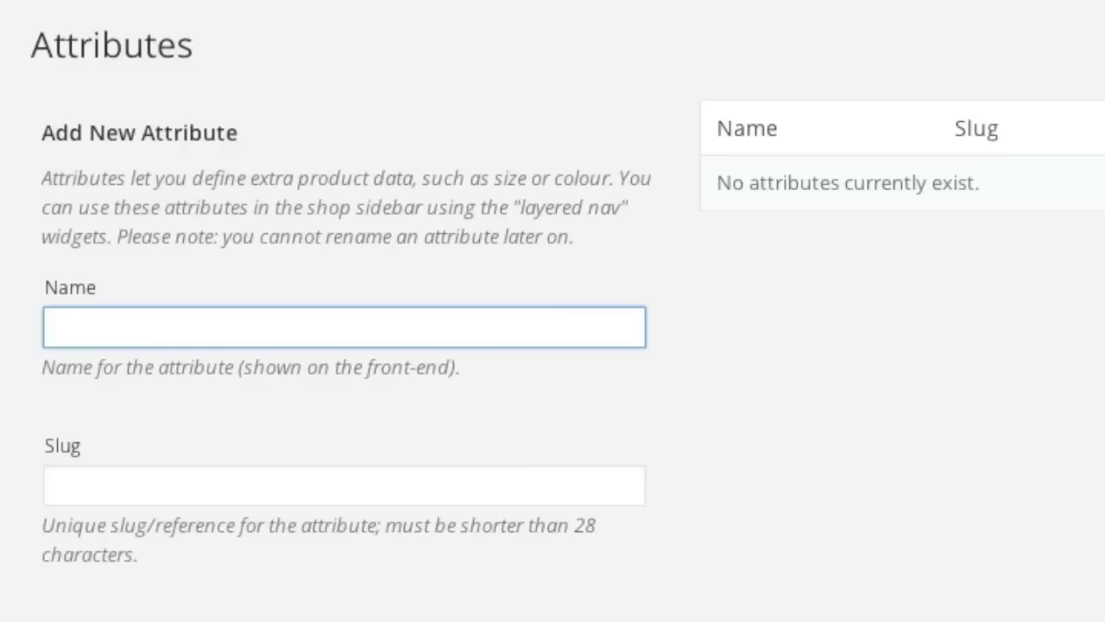
pyautogui.write('Su')
pyautogui.press('BackSpace')
pyautogui.write('ize')
pyautogui.scroll(-3, 247, 478)
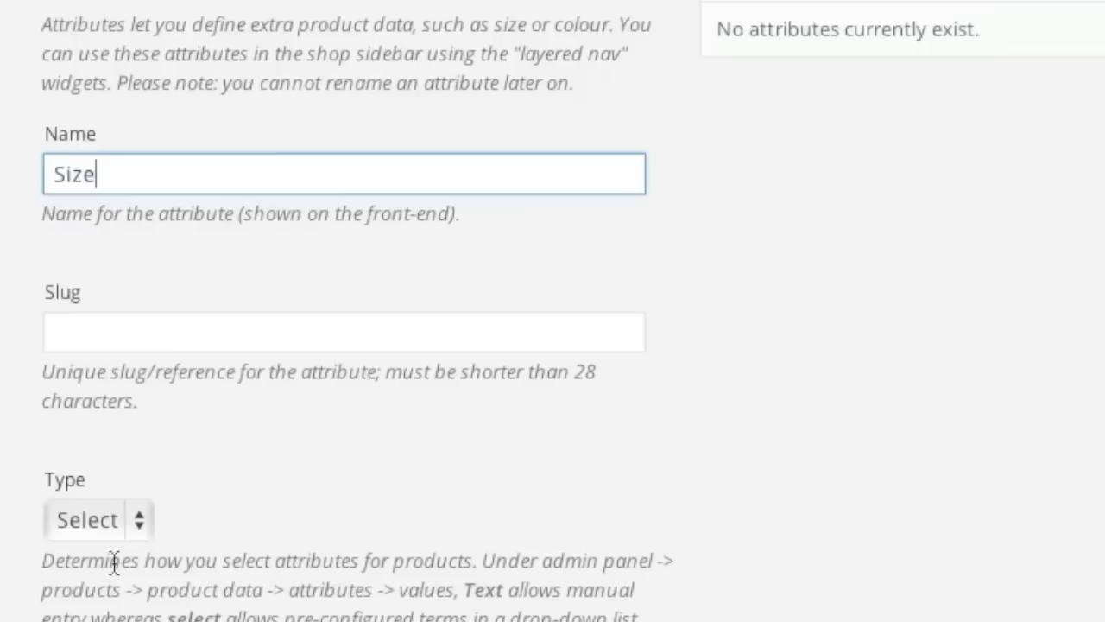
pyautogui.click(115, 514)
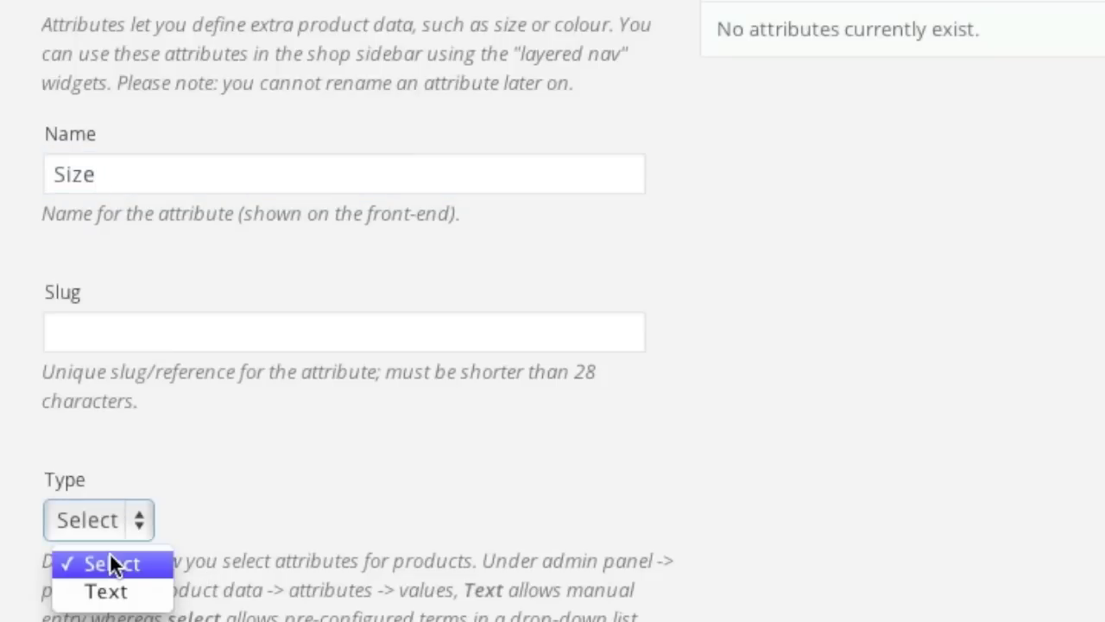
pyautogui.click(107, 591)
pyautogui.scroll(-5, 97, 259)
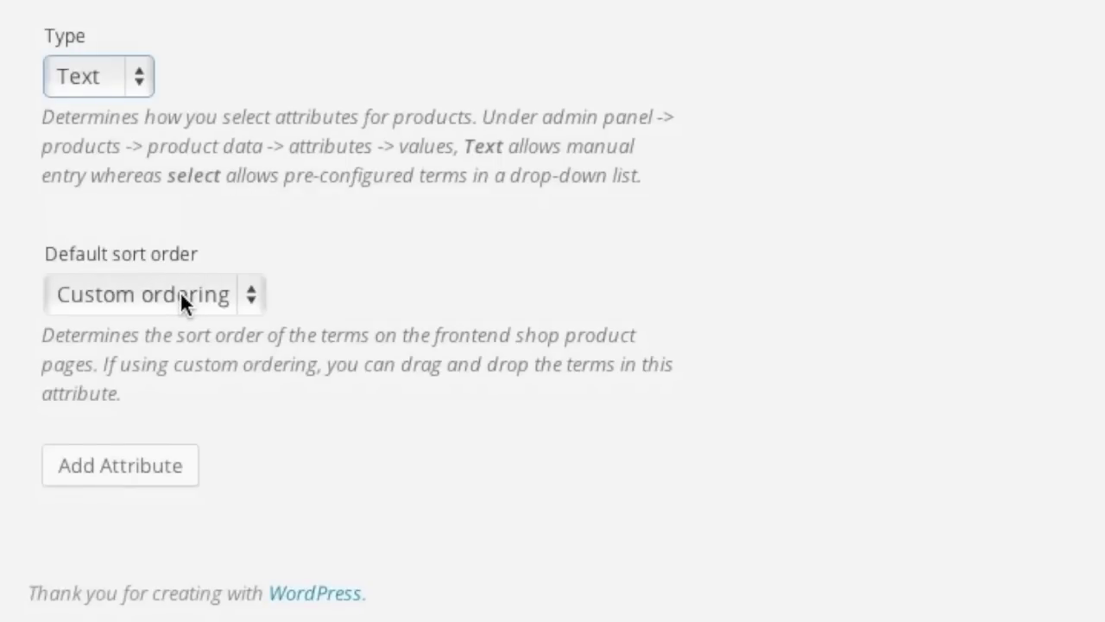
pyautogui.click(102, 467)
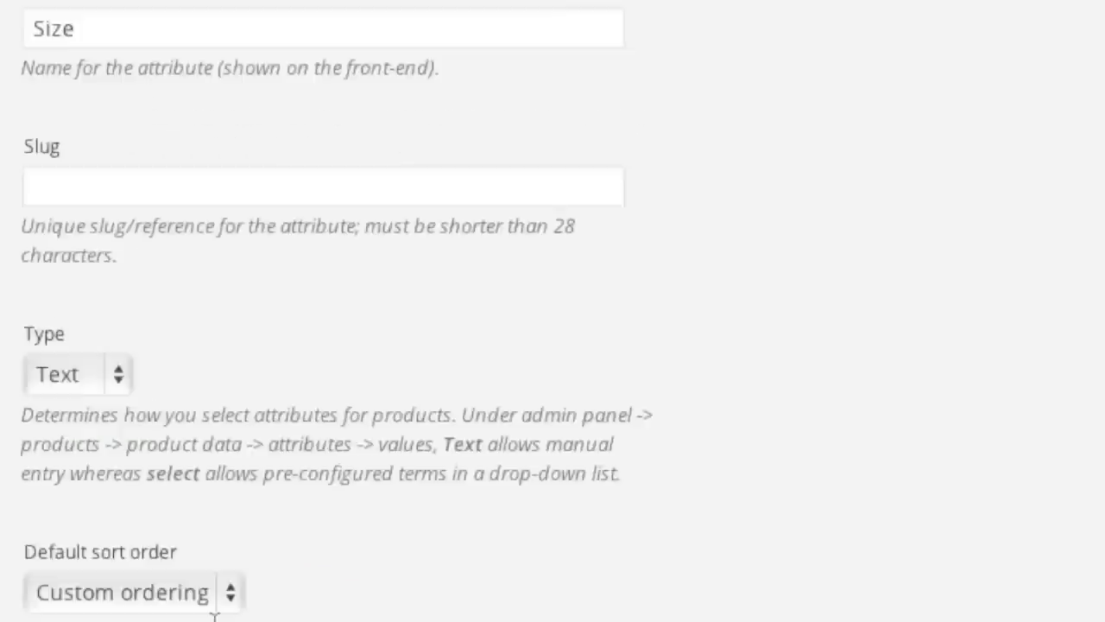
# Add a Color product attribute with type Text.
pyautogui.click(104, 277)
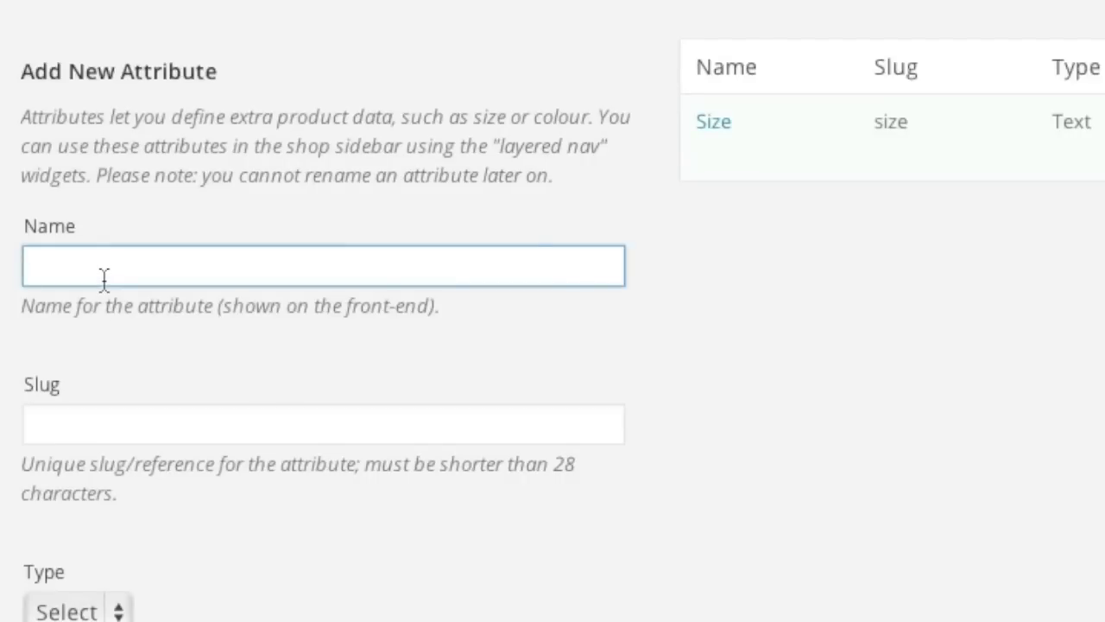
pyautogui.write('Color')
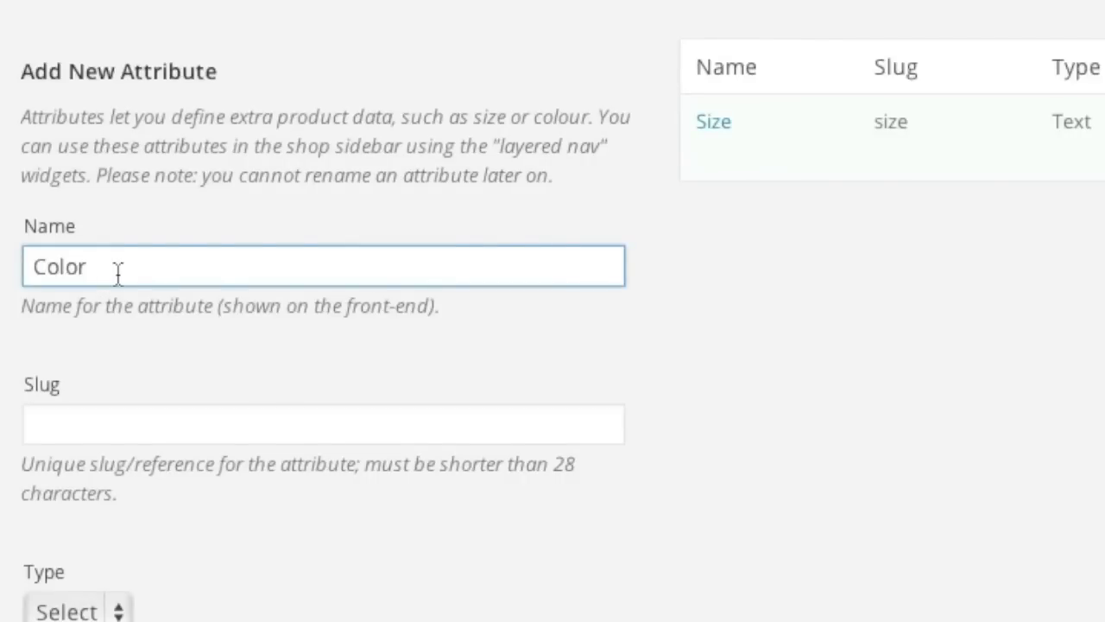
pyautogui.click(143, 412)
pyautogui.click(114, 464)
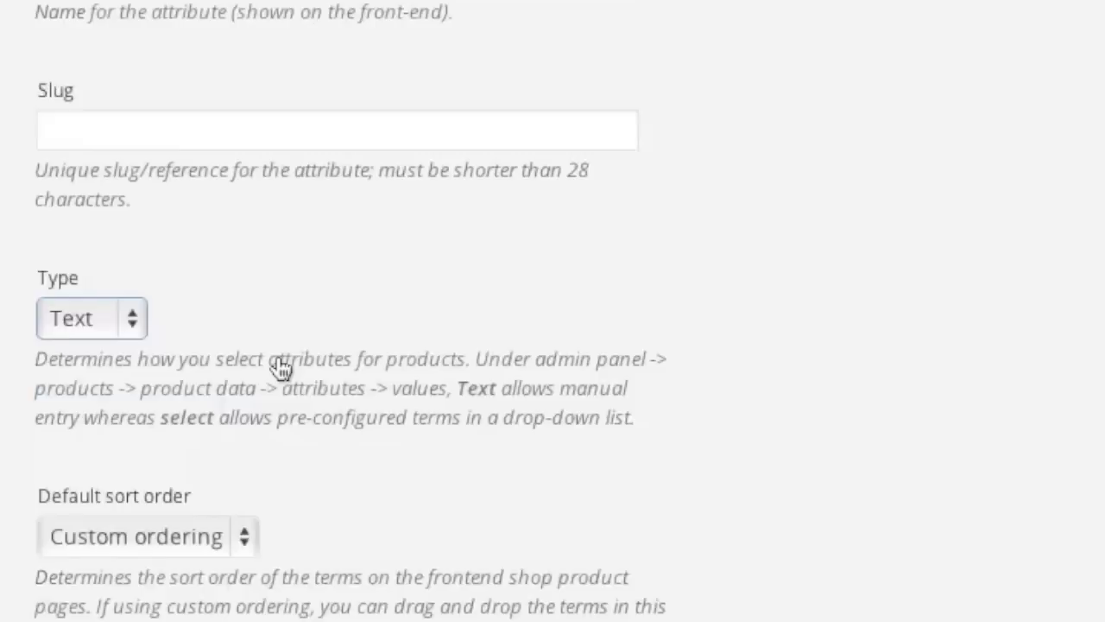
pyautogui.click(129, 543)
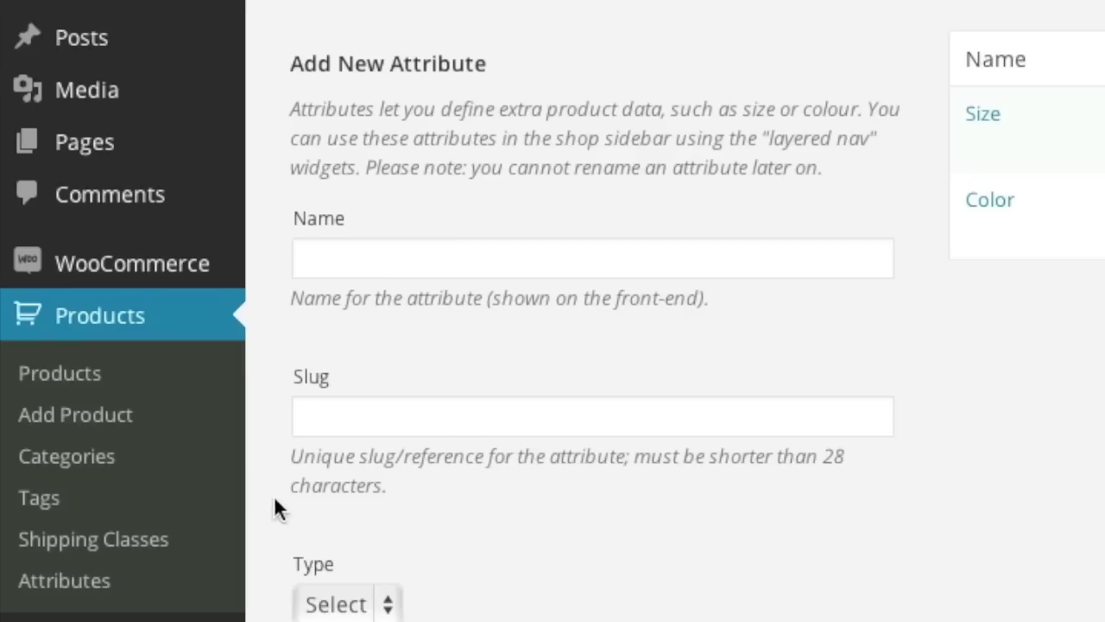
pyautogui.click(127, 406)
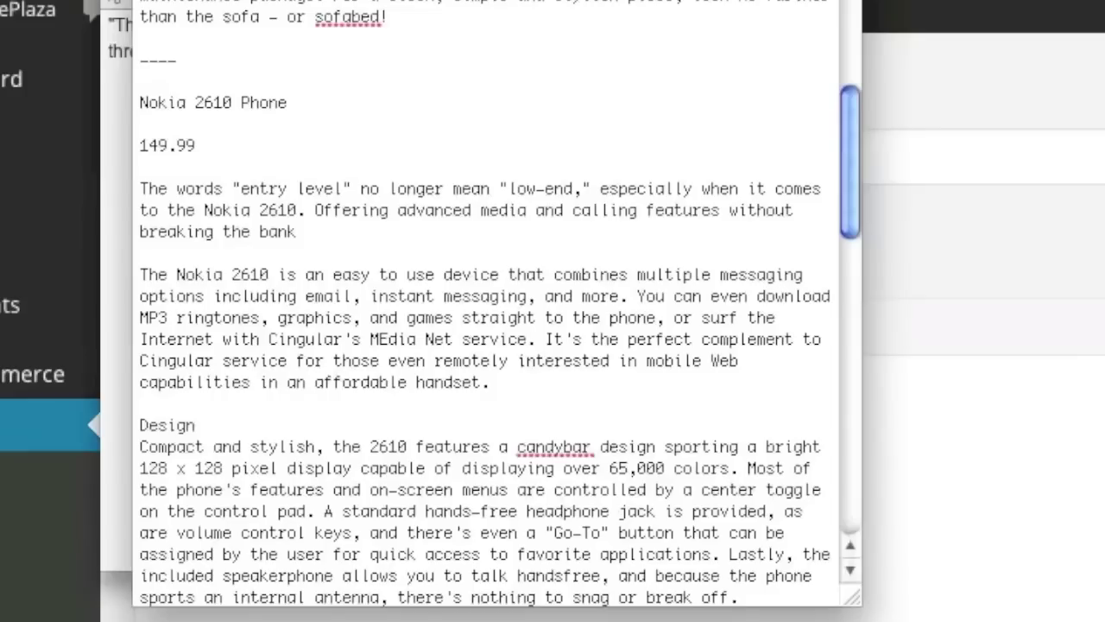
# Paste 'Nokia 2610 Phone' from the text notes as the product name.
pyautogui.click(892, 615)
pyautogui.moveTo(293, 104); pyautogui.dragTo(139, 102)
pyautogui.hotkey('ctrl', 'c')
pyautogui.click(891, 366)
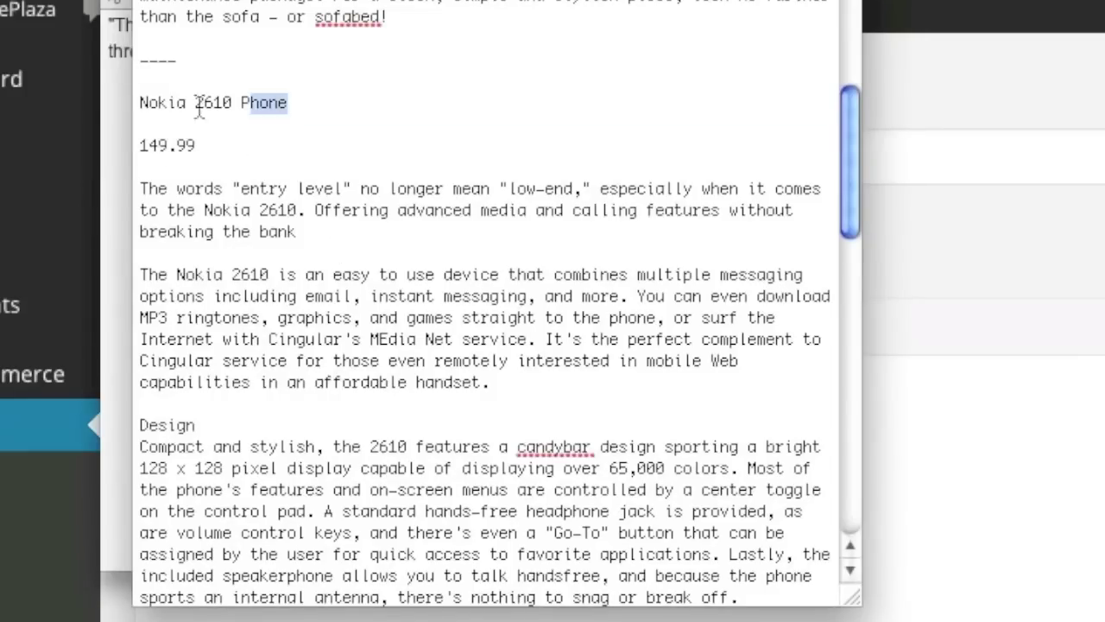
pyautogui.click(386, 130)
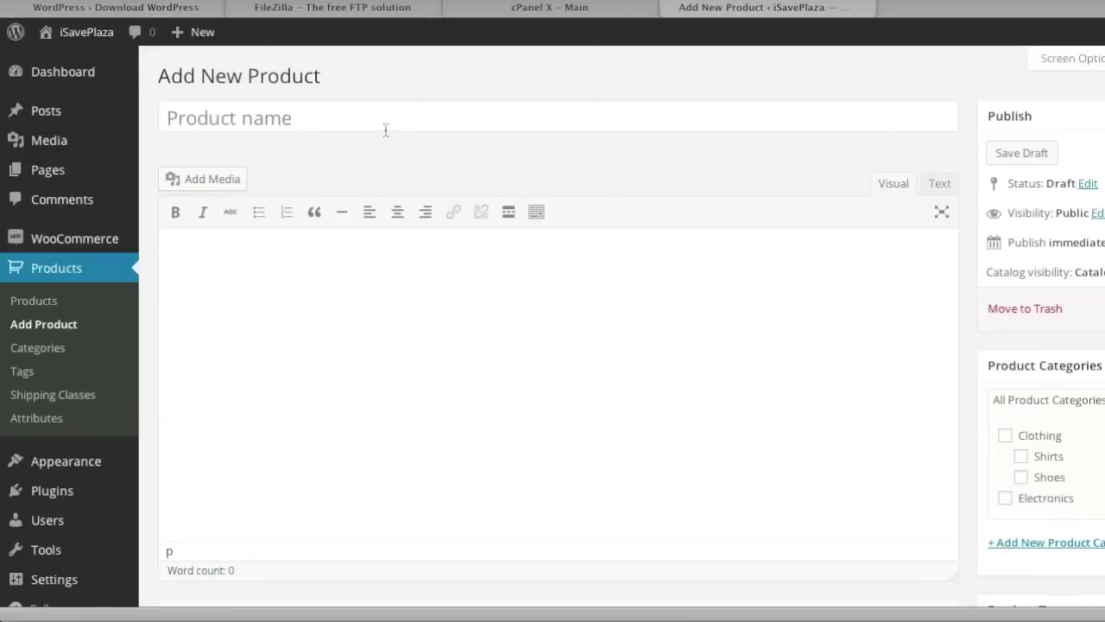
pyautogui.hotkey('ctrl', 'v')
# Copy the description paragraph from the notes into the product description editor.
pyautogui.click(922, 616)
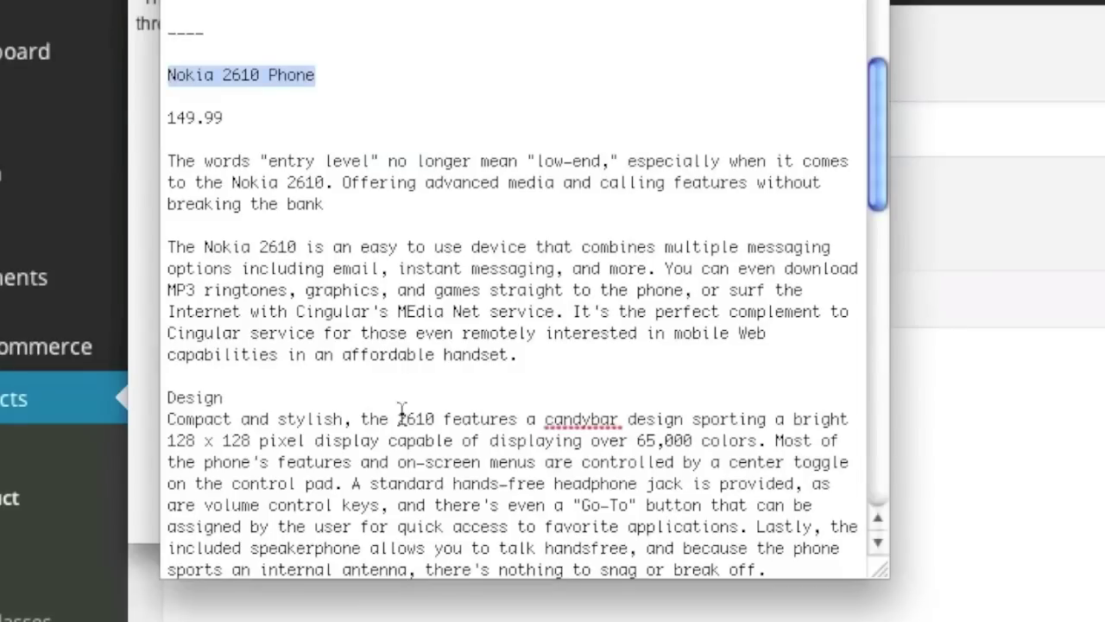
pyautogui.moveTo(570, 354); pyautogui.dragTo(158, 244)
pyautogui.hotkey('ctrl', 'c')
pyautogui.click(730, 316)
pyautogui.hotkey('ctrl', 'v')
pyautogui.scroll(-5, 691, 358)
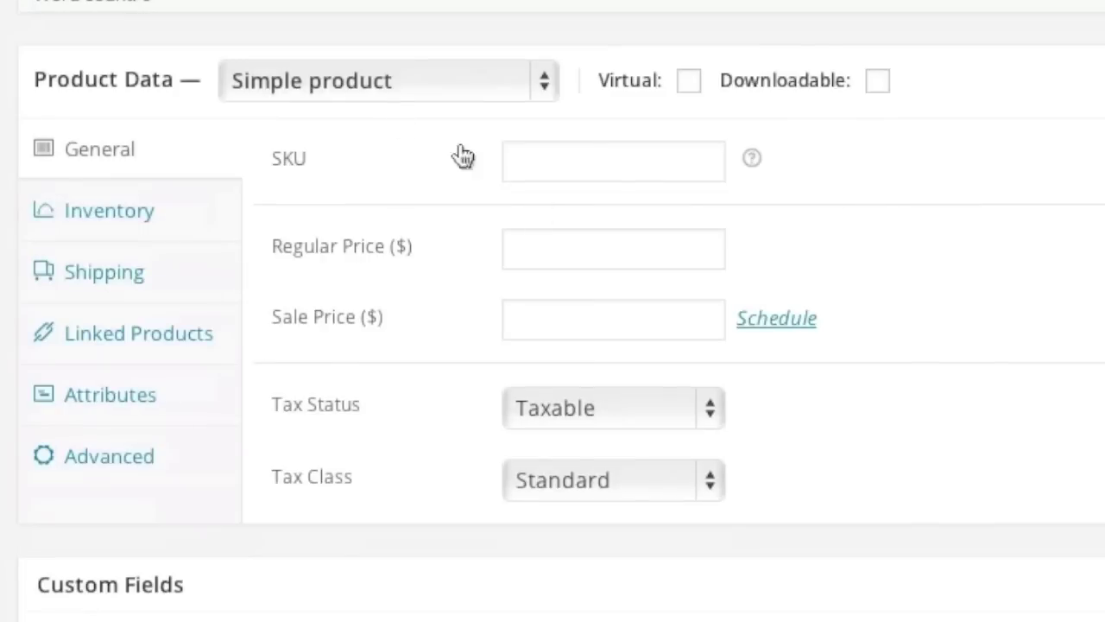
pyautogui.click(418, 86)
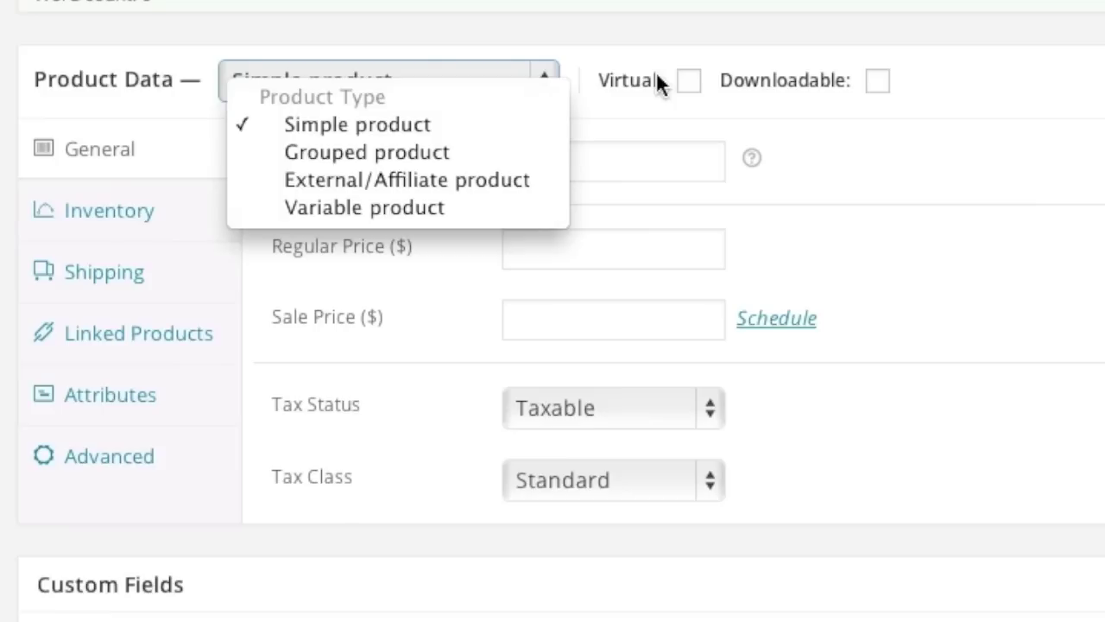
# Enter SKU 1, regular price 149.99 and sale price 99.99 for the product.
pyautogui.click(533, 147)
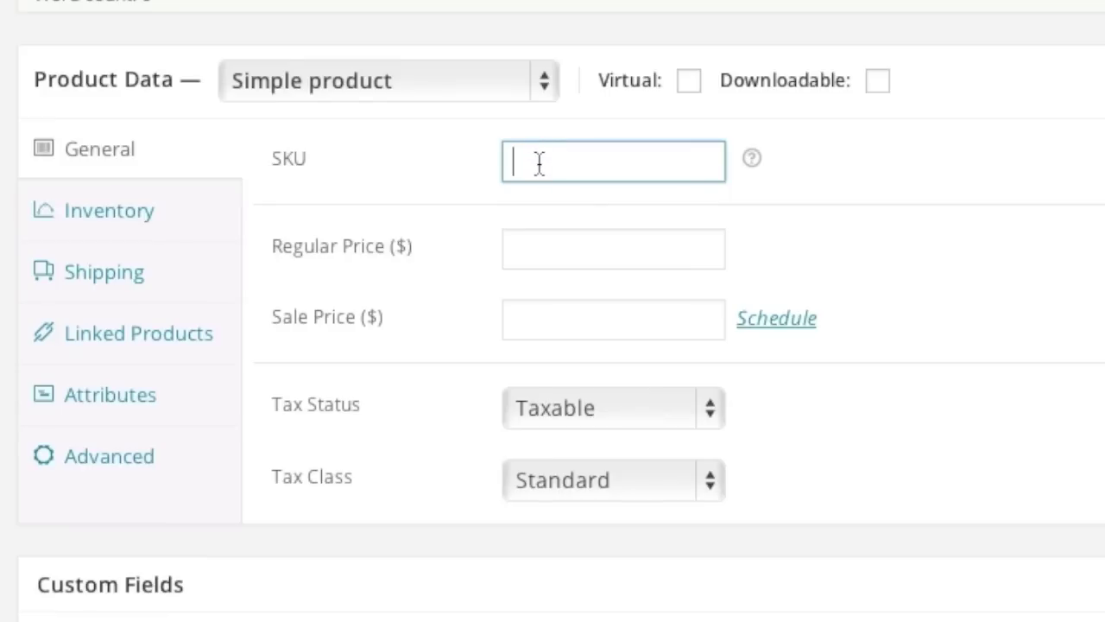
pyautogui.write('1')
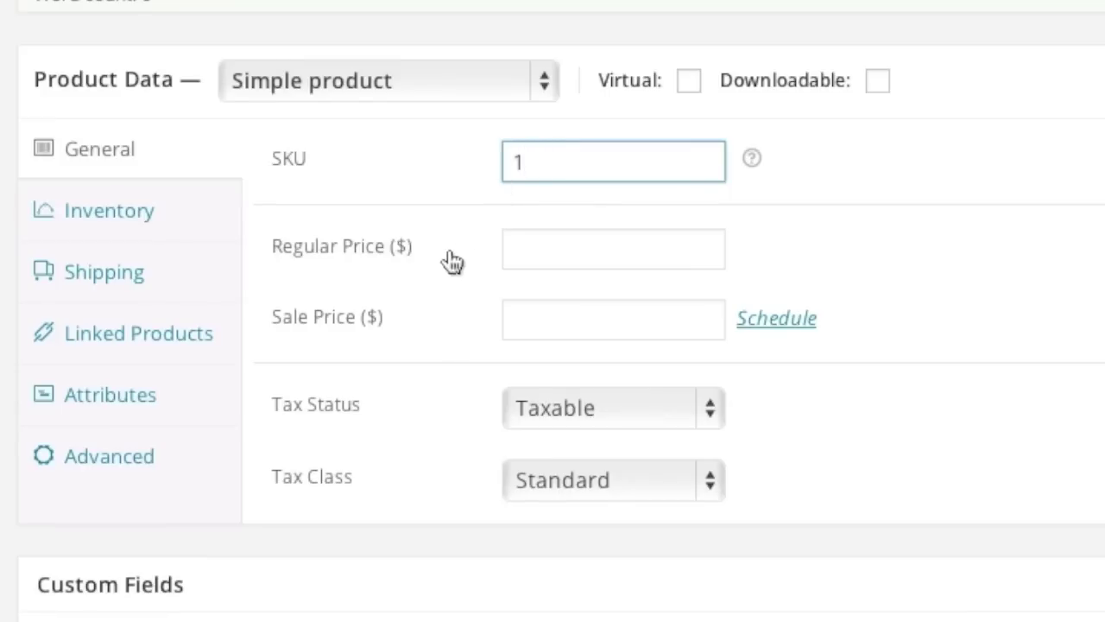
pyautogui.click(542, 250)
pyautogui.click(923, 609)
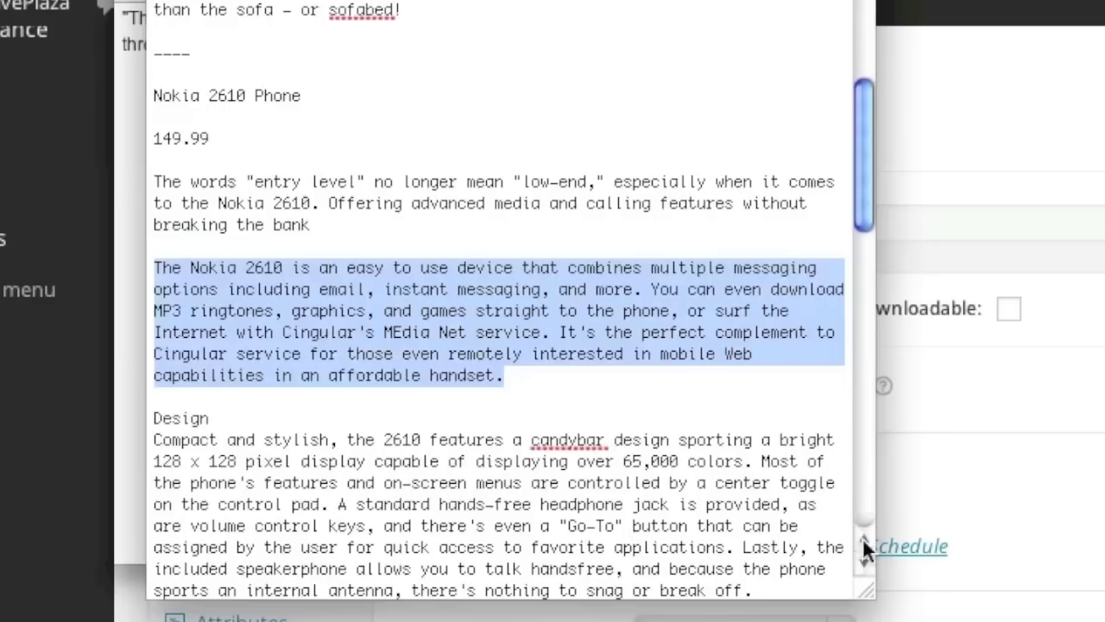
pyautogui.press('super+Tab')
pyautogui.write('149.99')
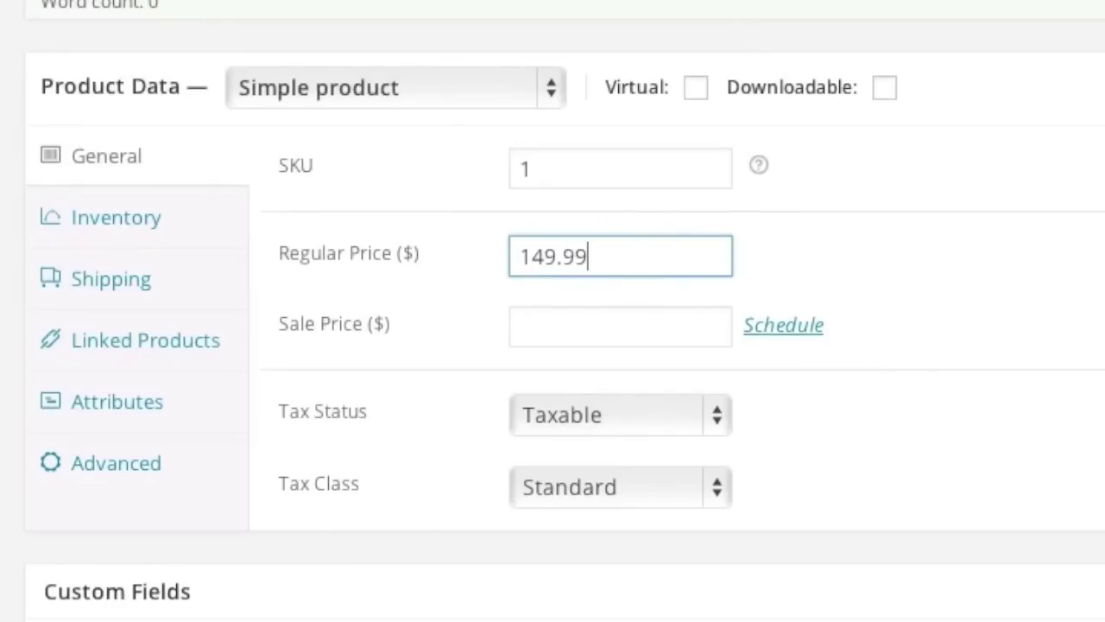
pyautogui.click(535, 330)
pyautogui.write('99.99')
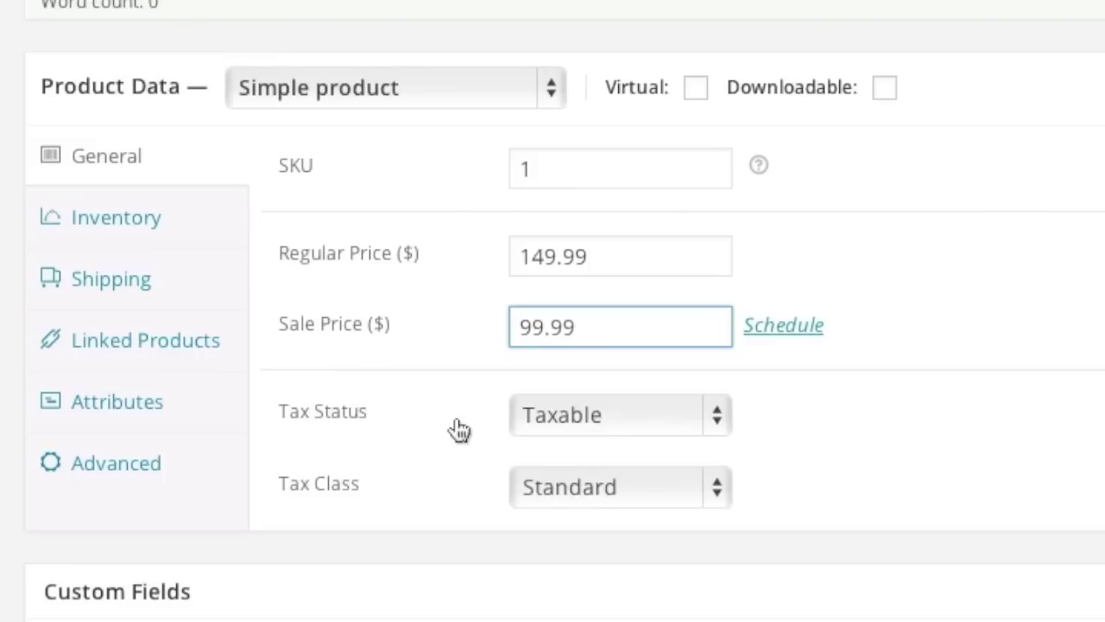
# Keep the tax status as Taxable and the tax class as Standard.
pyautogui.click(602, 418)
pyautogui.click(602, 418)
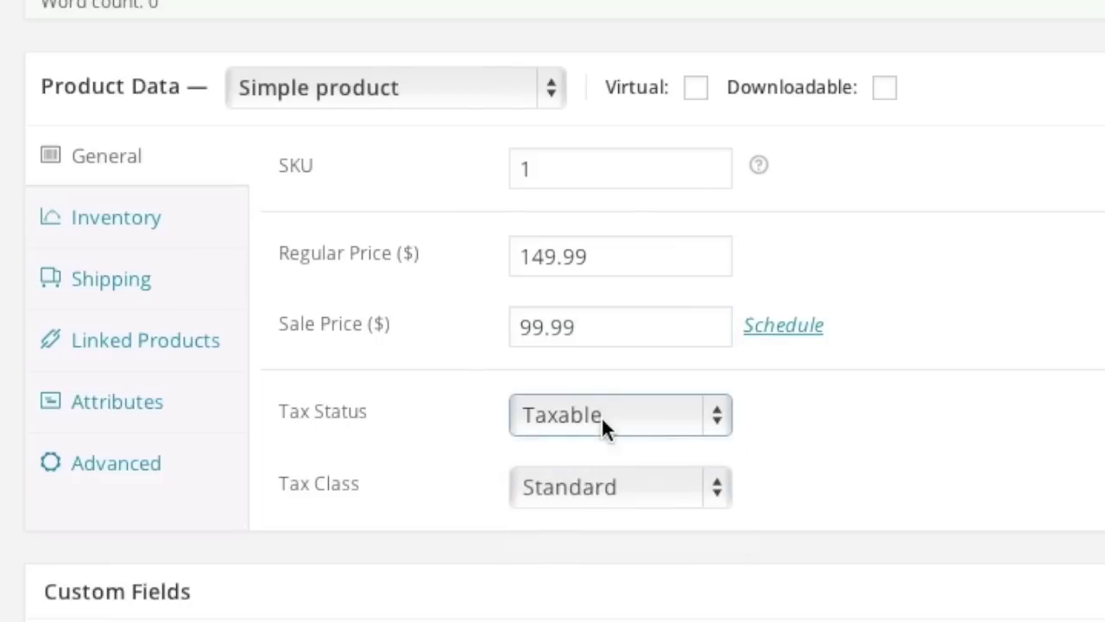
pyautogui.click(588, 490)
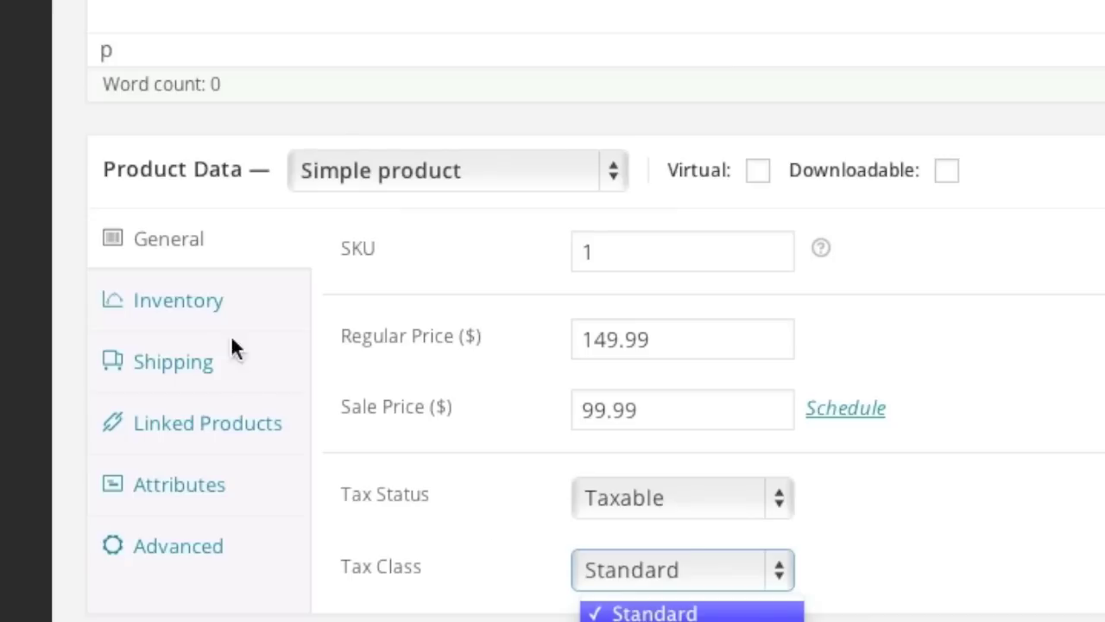
pyautogui.click(153, 218)
pyautogui.click(145, 226)
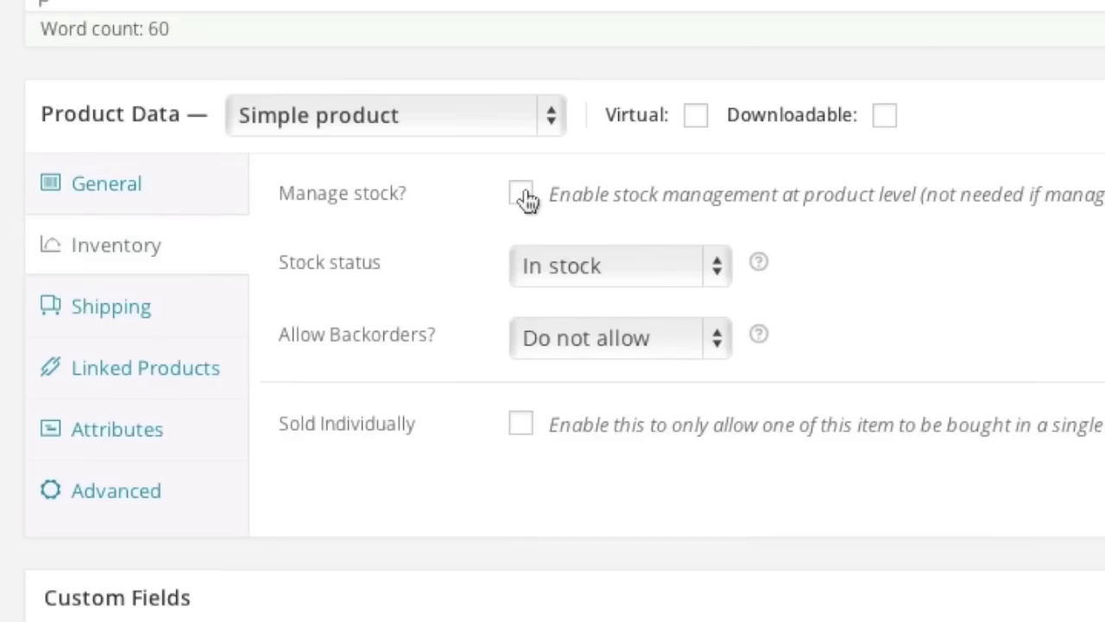
# Enable stock management with a stock quantity of 12.
pyautogui.click(521, 194)
pyautogui.click(553, 284)
pyautogui.write('12')
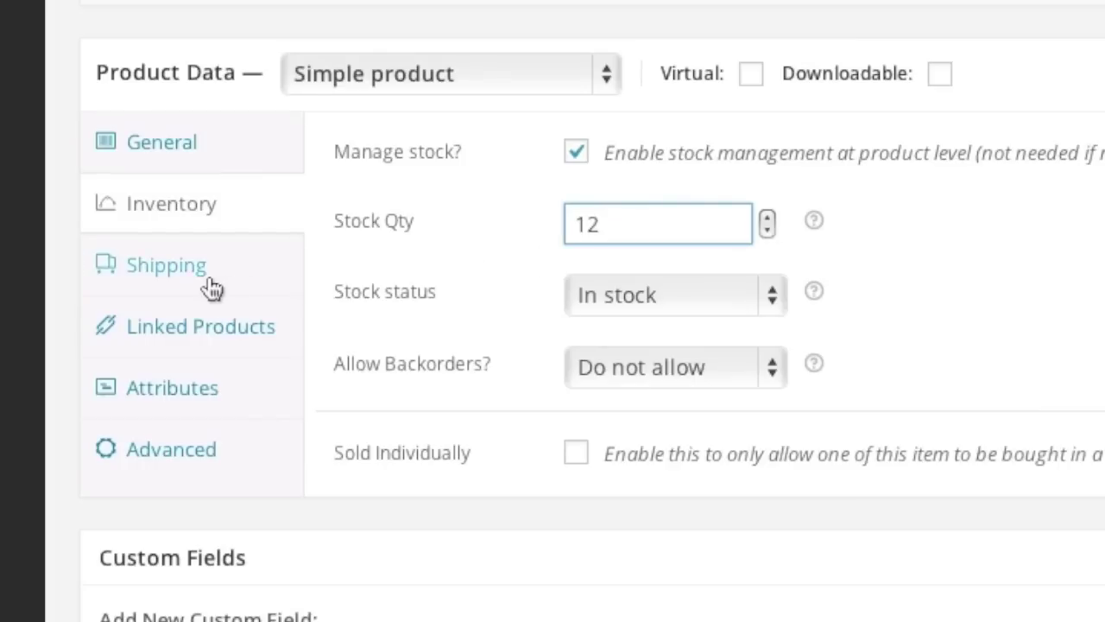
# Set the shipping weight to 1 lb and review the Linked Products and Attributes tabs.
pyautogui.click(148, 315)
pyautogui.click(545, 198)
pyautogui.write('1')
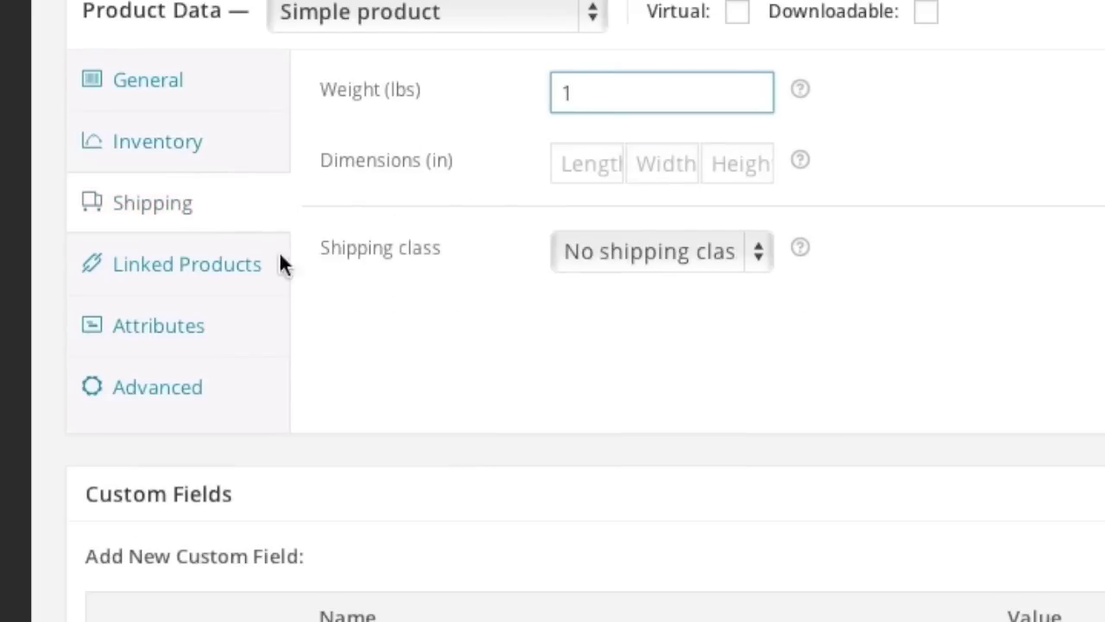
pyautogui.click(203, 278)
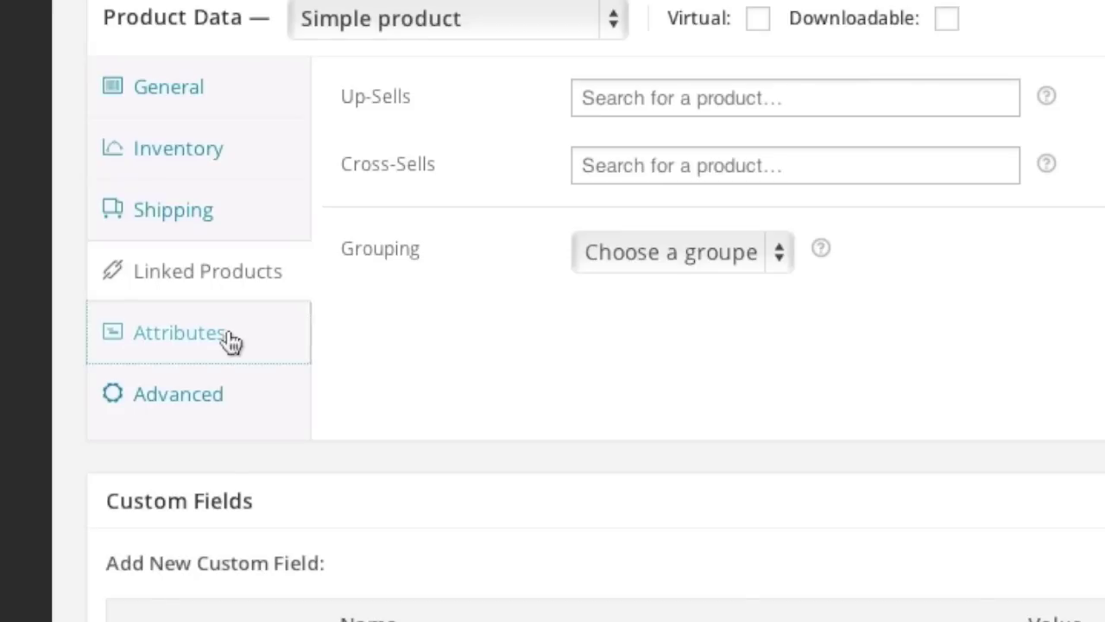
pyautogui.click(154, 395)
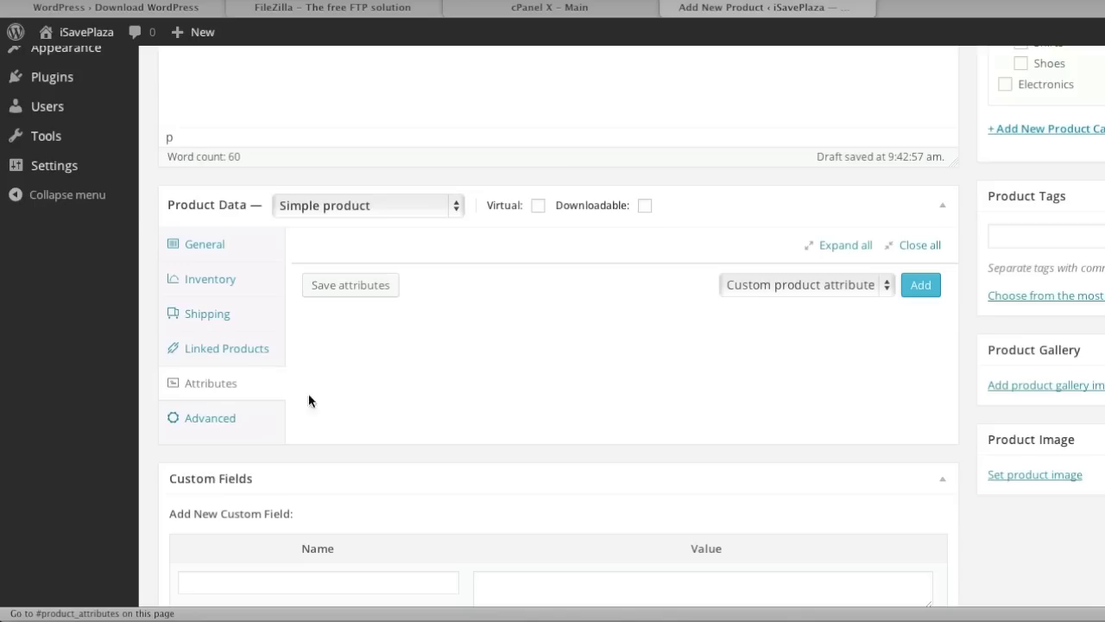
pyautogui.scroll(-5, 431, 354)
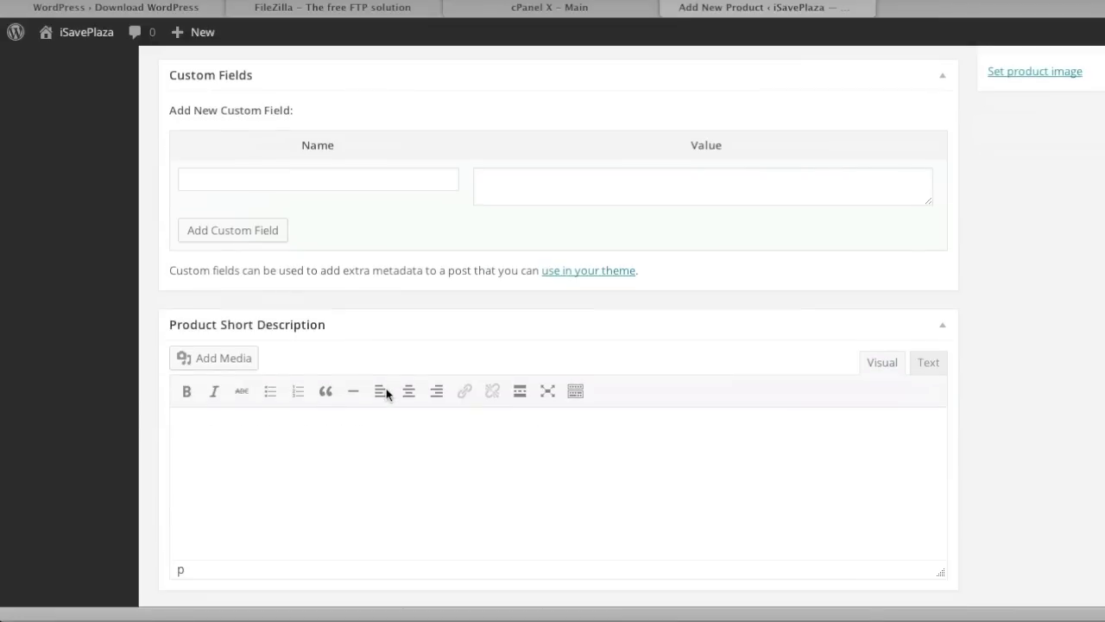
# Paste the 'entry level' paragraph as the short description and tick the Electronics category.
pyautogui.click(349, 444)
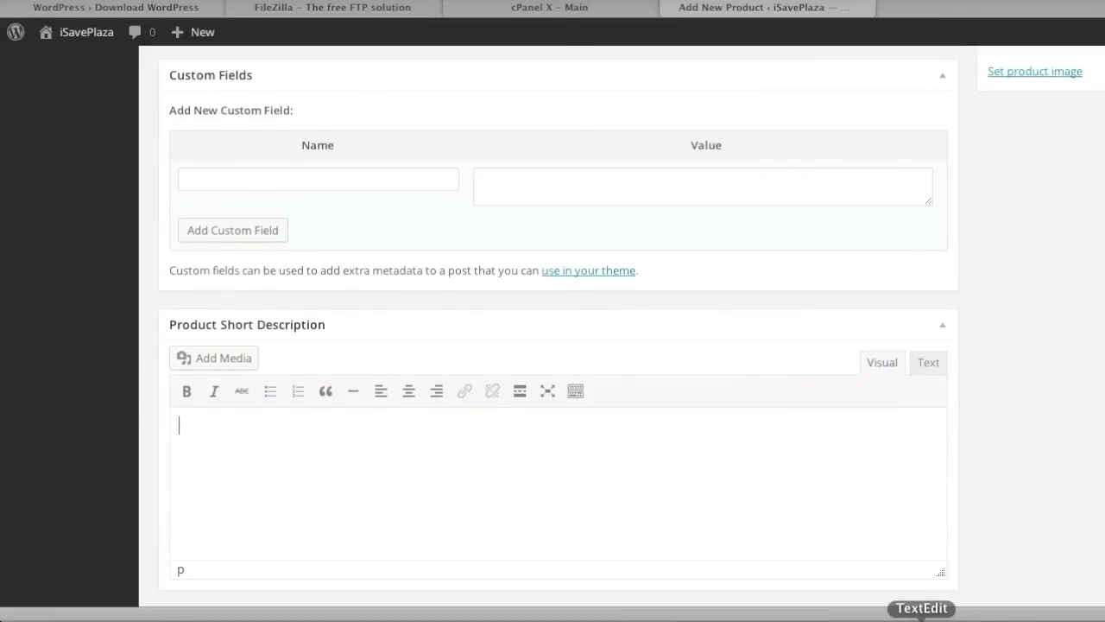
pyautogui.click(922, 614)
pyautogui.moveTo(333, 240); pyautogui.dragTo(175, 195)
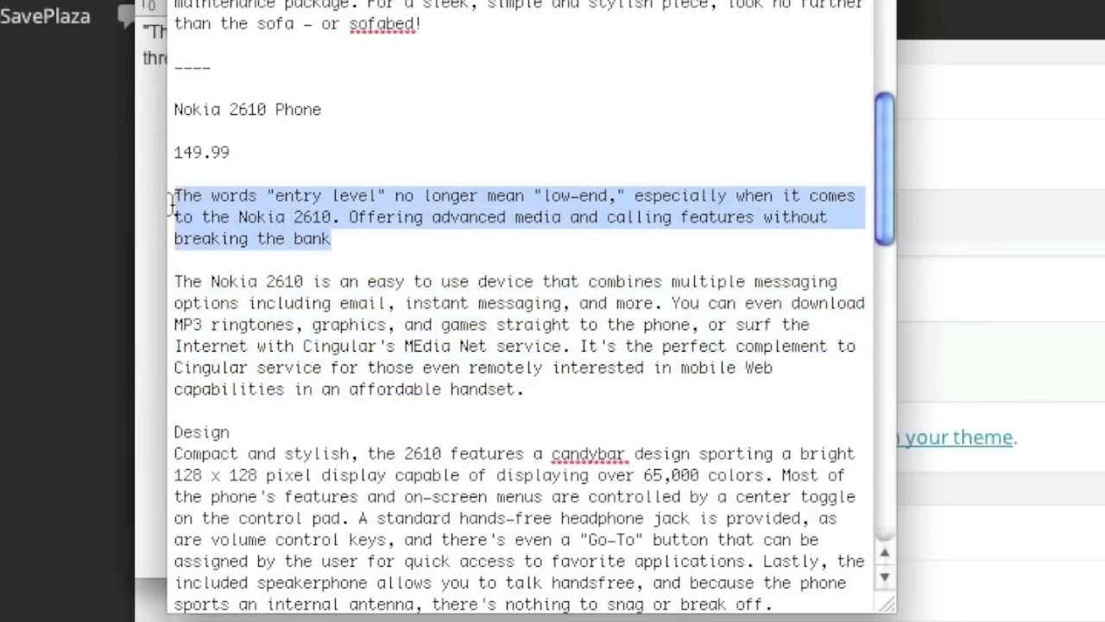
pyautogui.press('super+c')
pyautogui.press('super+Tab')
pyautogui.press('super+v')
pyautogui.scroll(10, 728, 468)
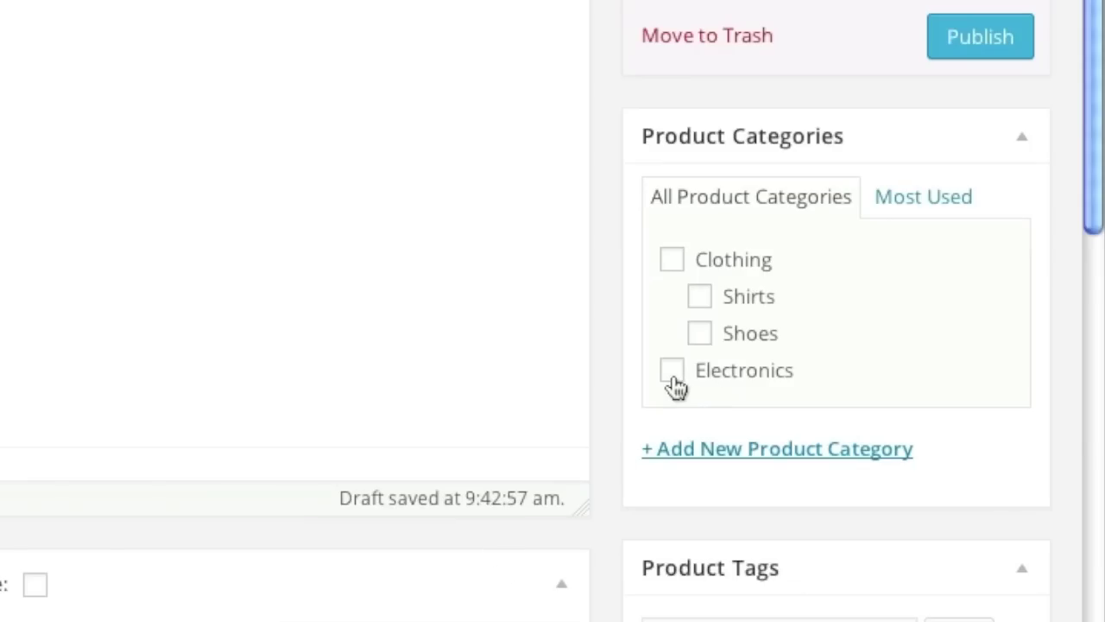
pyautogui.click(1006, 371)
pyautogui.scroll(-10, 750, 537)
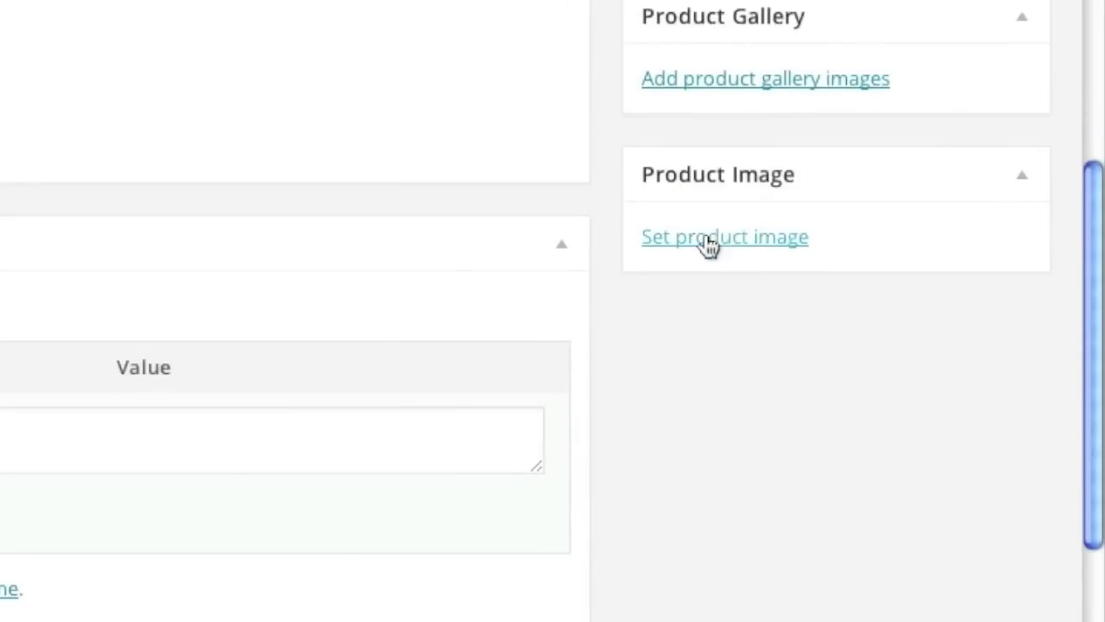
# Upload nokia-2610-phone-2.jpg from sample_items_woocommerce and set it as the product image.
pyautogui.click(723, 240)
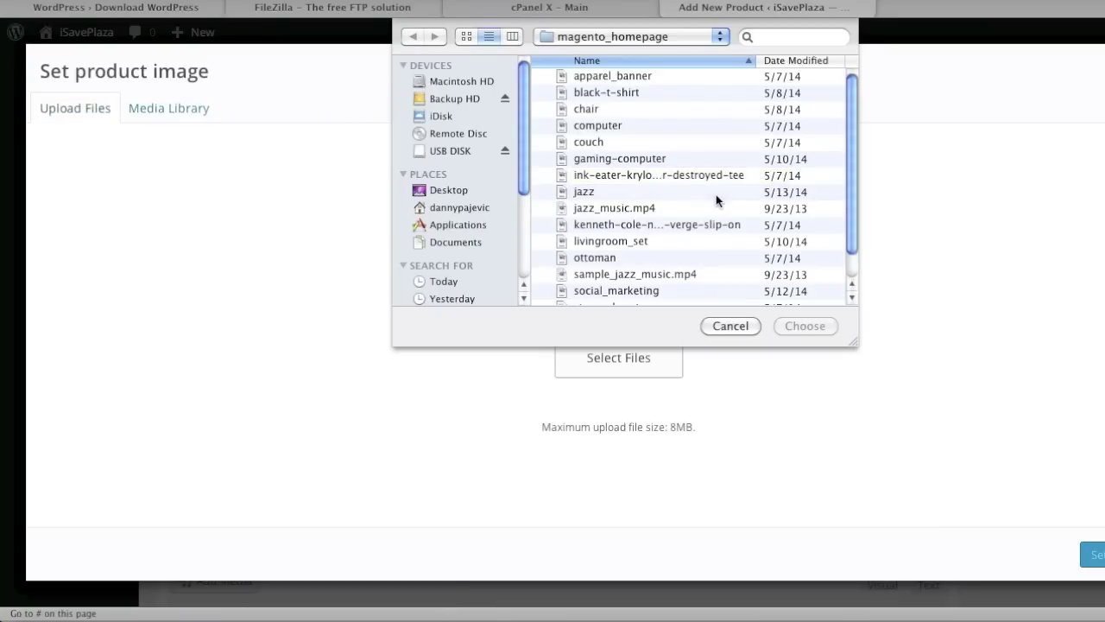
pyautogui.click(650, 42)
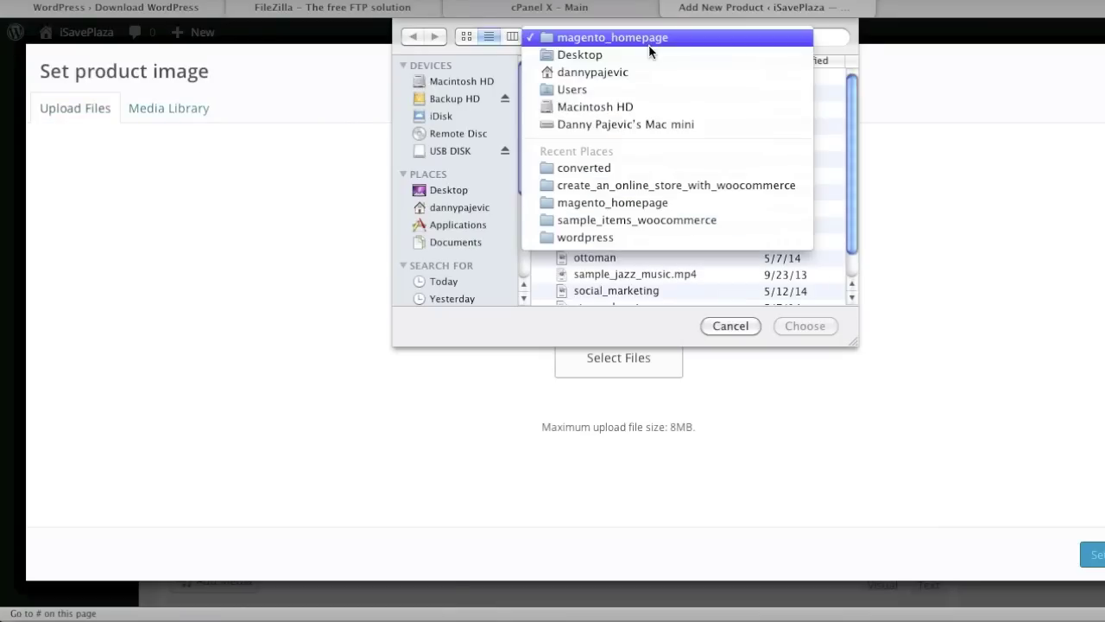
pyautogui.click(660, 219)
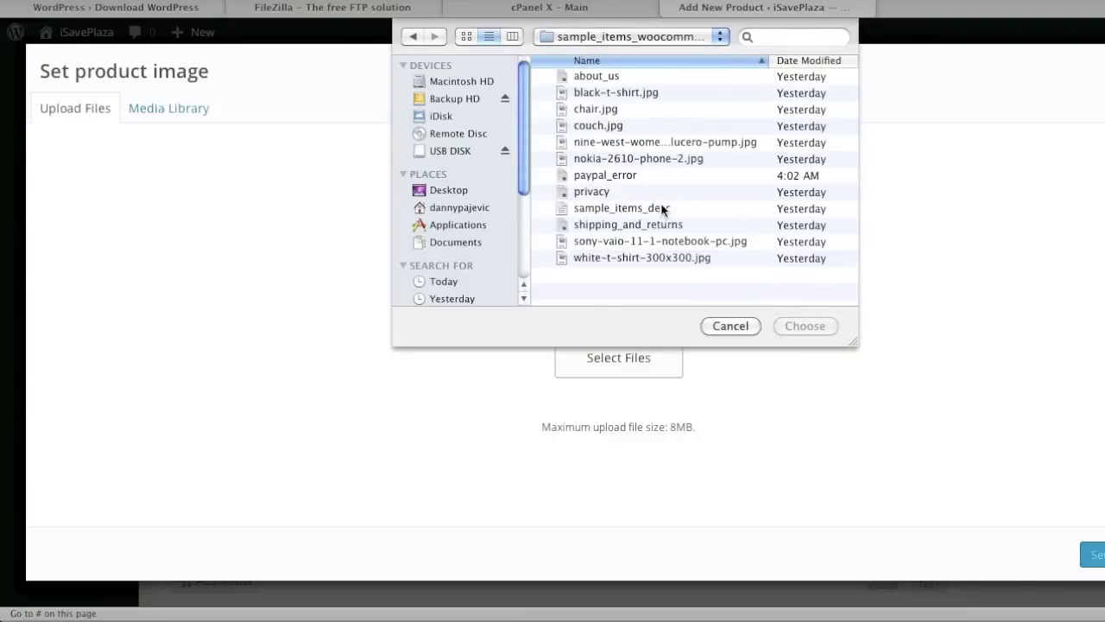
pyautogui.click(700, 164)
pyautogui.click(805, 326)
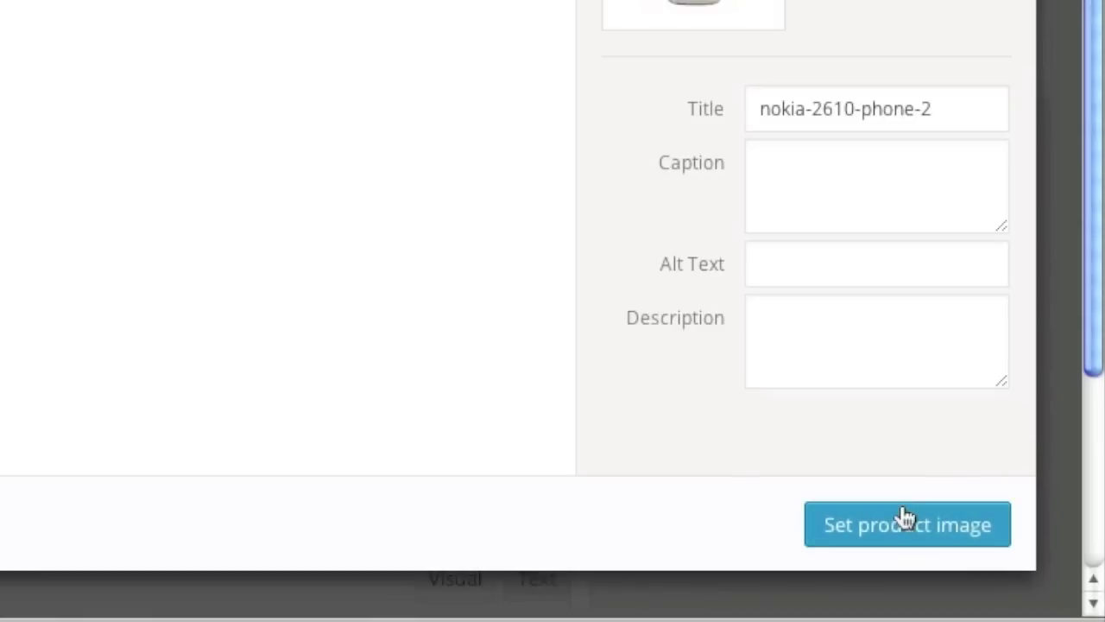
pyautogui.click(1094, 555)
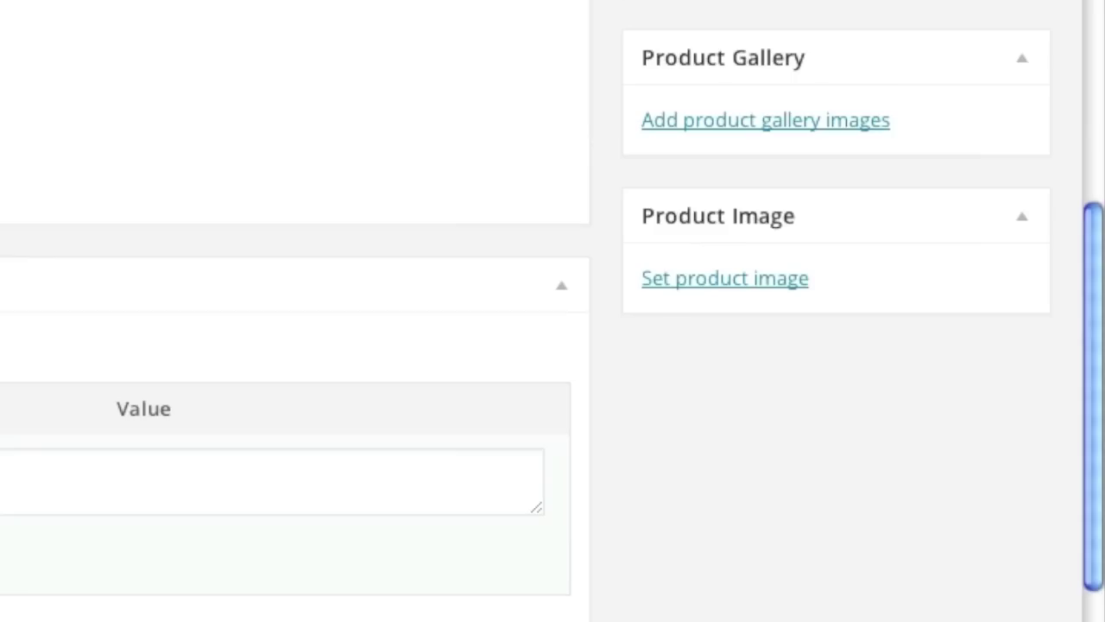
pyautogui.scroll(5, 570, 510)
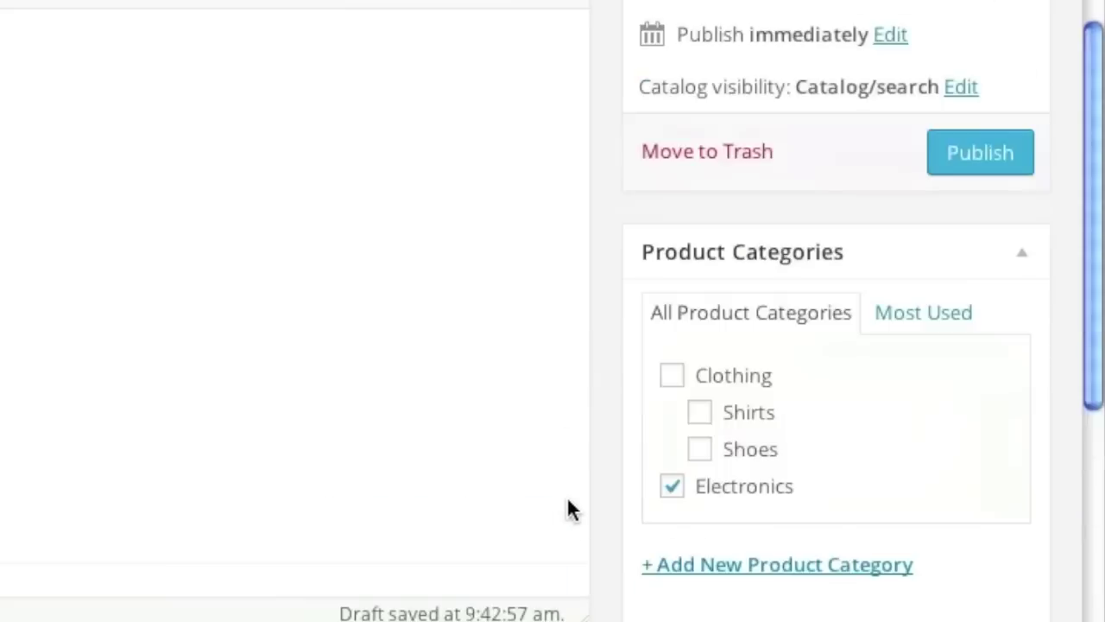
pyautogui.scroll(3, 570, 510)
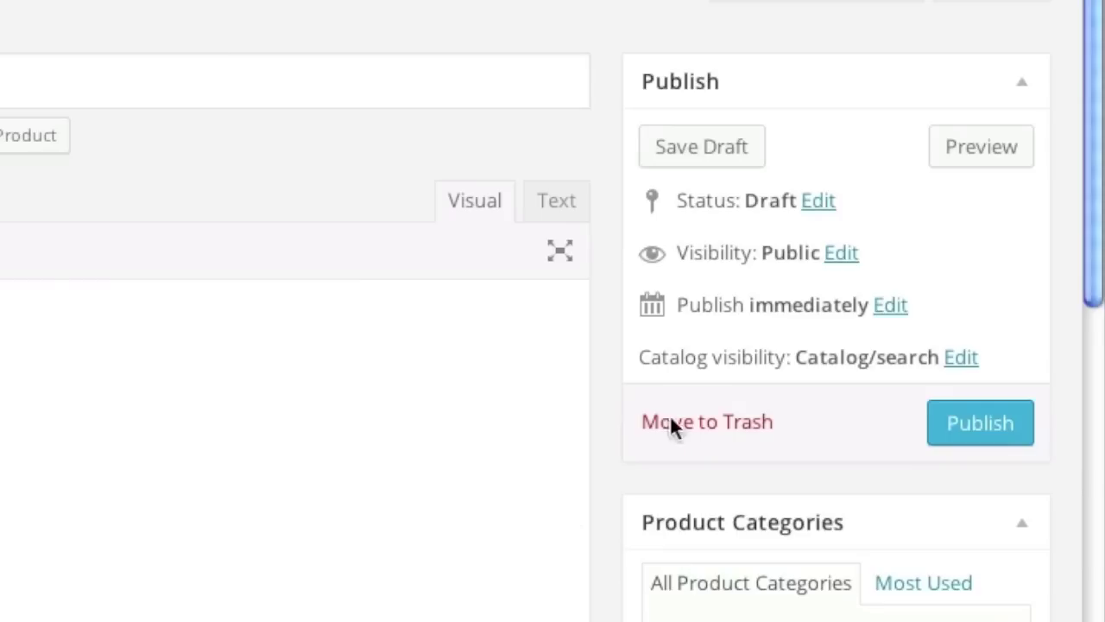
# Publish the Nokia 2610 Phone and verify its live page shows $99.99 and 12 in stock.
pyautogui.click(973, 436)
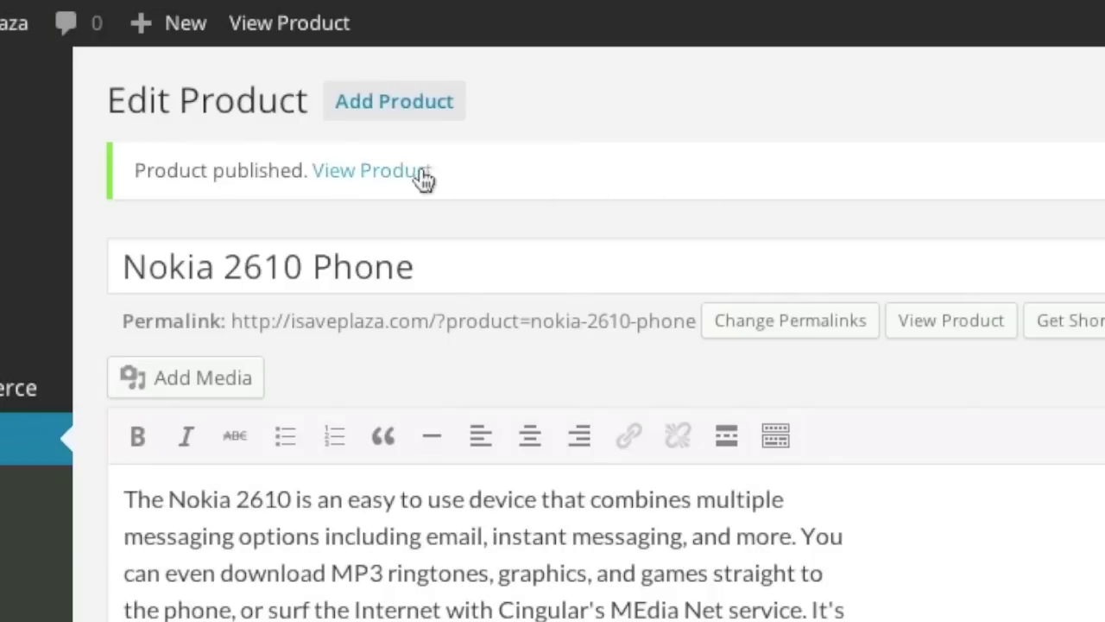
pyautogui.rightClick(425, 173)
pyautogui.click(494, 209)
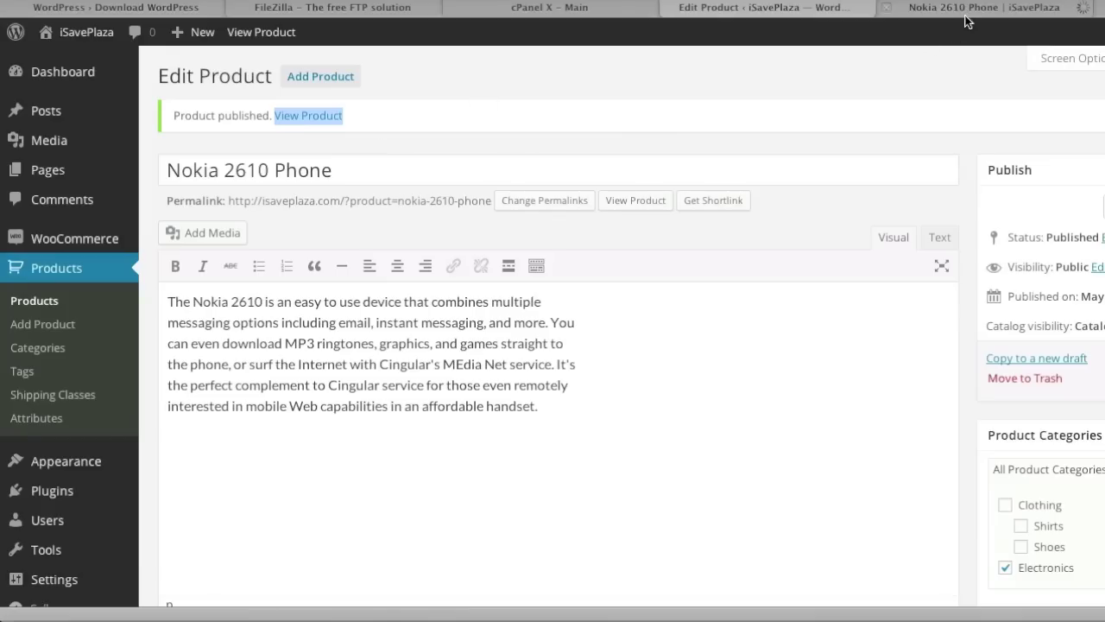
pyautogui.click(967, 8)
pyautogui.scroll(-1, 950, 250)
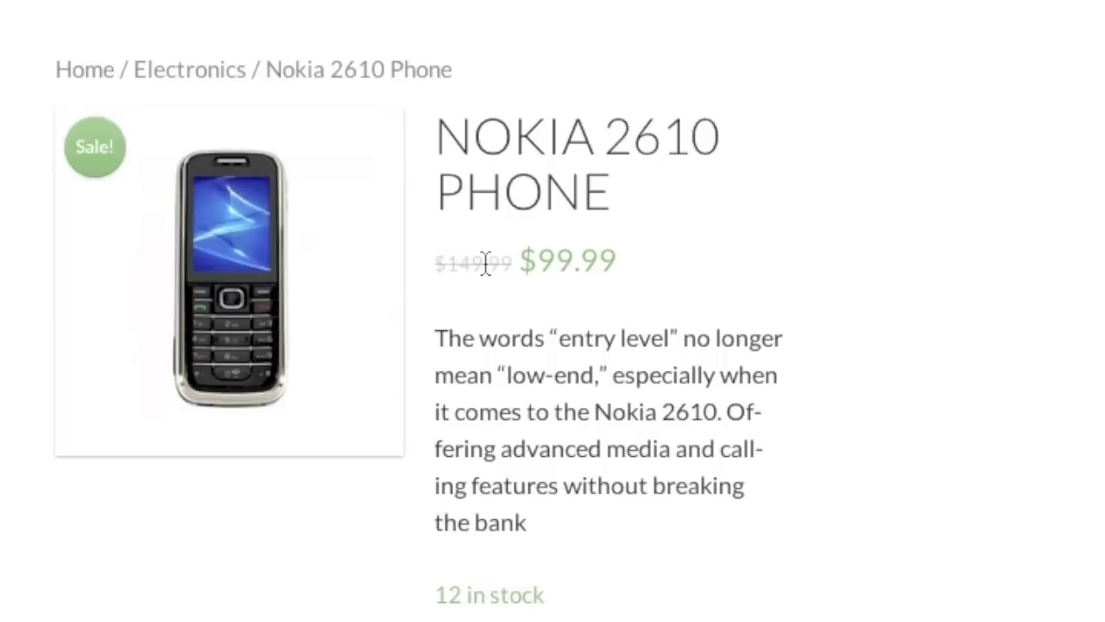
pyautogui.scroll(1, 509, 275)
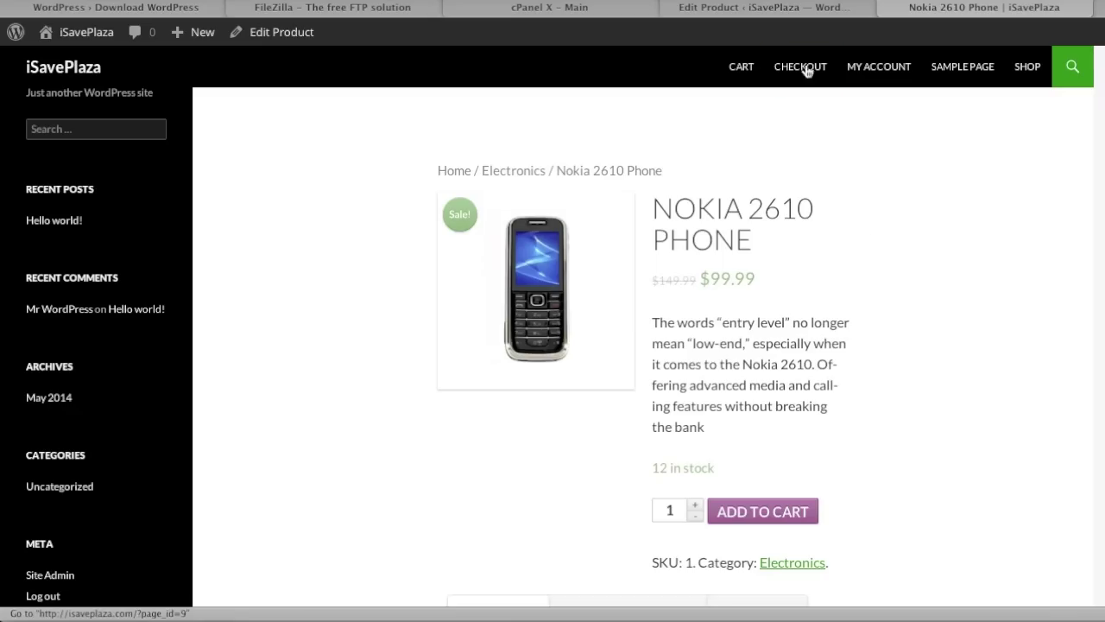
pyautogui.click(740, 12)
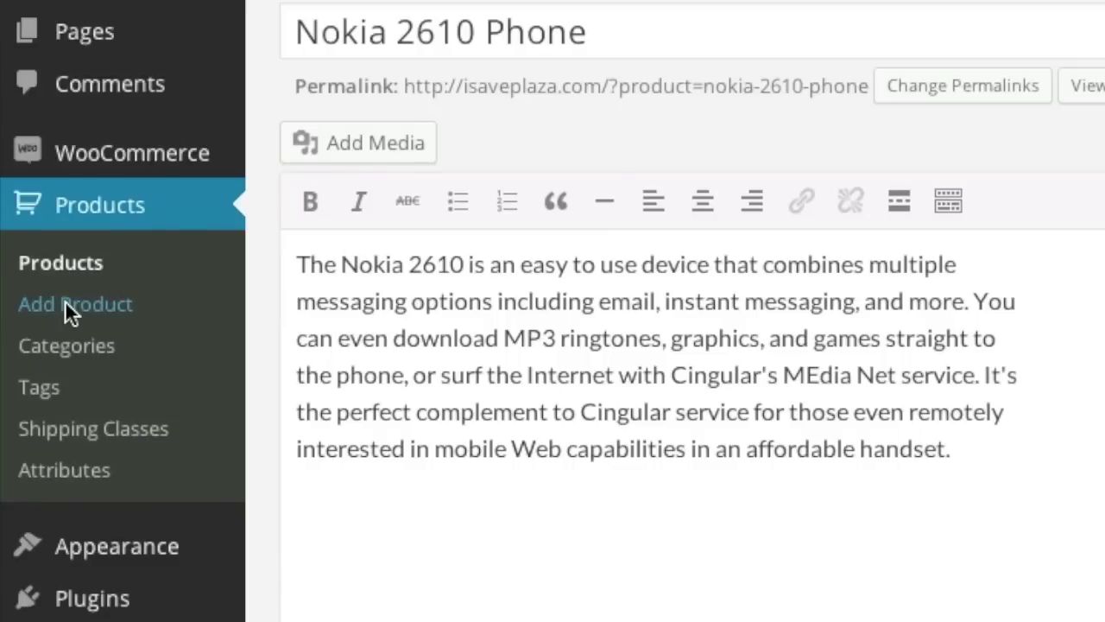
# Start a new product titled 'Nine West Women's Lucero Pump'.
pyautogui.click(65, 304)
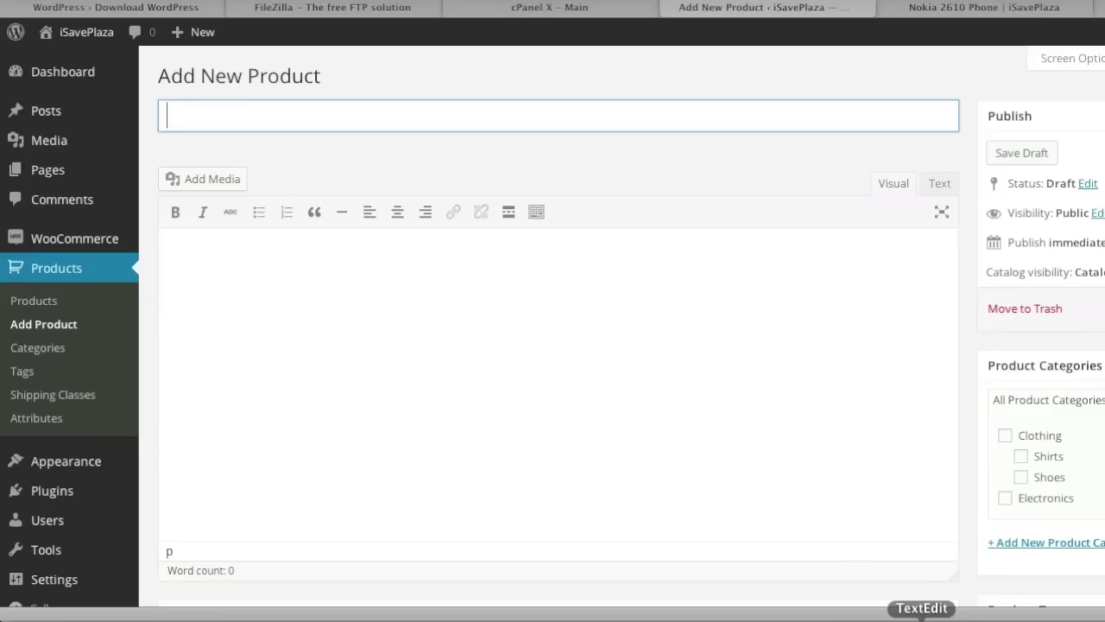
pyautogui.click(919, 615)
pyautogui.moveTo(344, 183); pyautogui.dragTo(52, 176)
pyautogui.click(575, 118)
pyautogui.press('super+v')
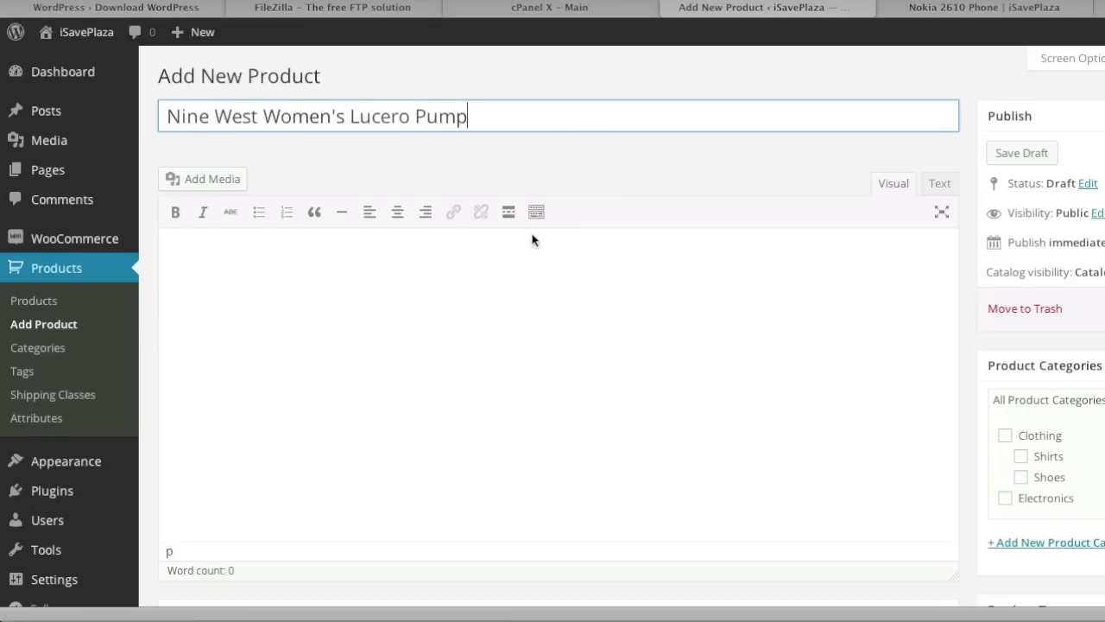
# Paste the long pump description paragraph into the product body.
pyautogui.click(530, 242)
pyautogui.scroll(-3, 360, 222)
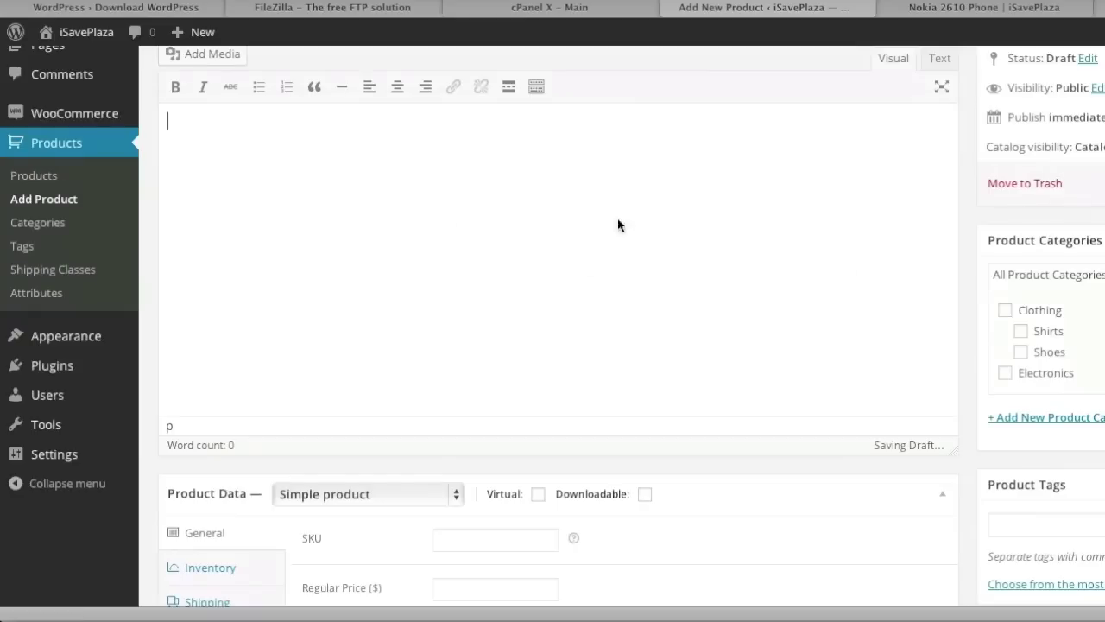
pyautogui.click(1062, 611)
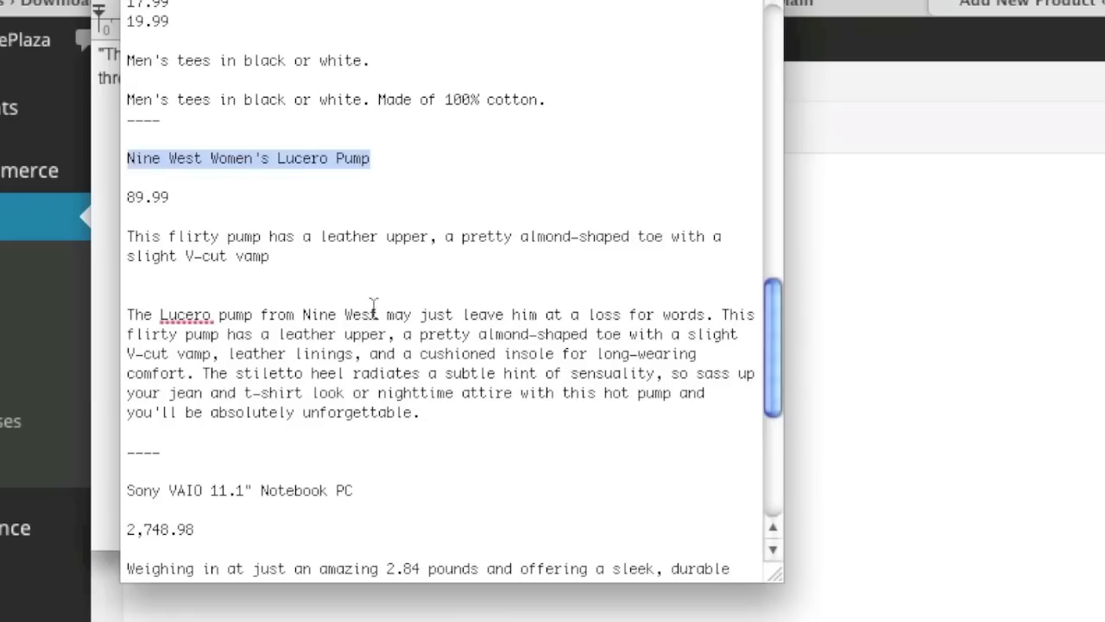
pyautogui.moveTo(423, 414); pyautogui.dragTo(123, 313)
pyautogui.press('super+c')
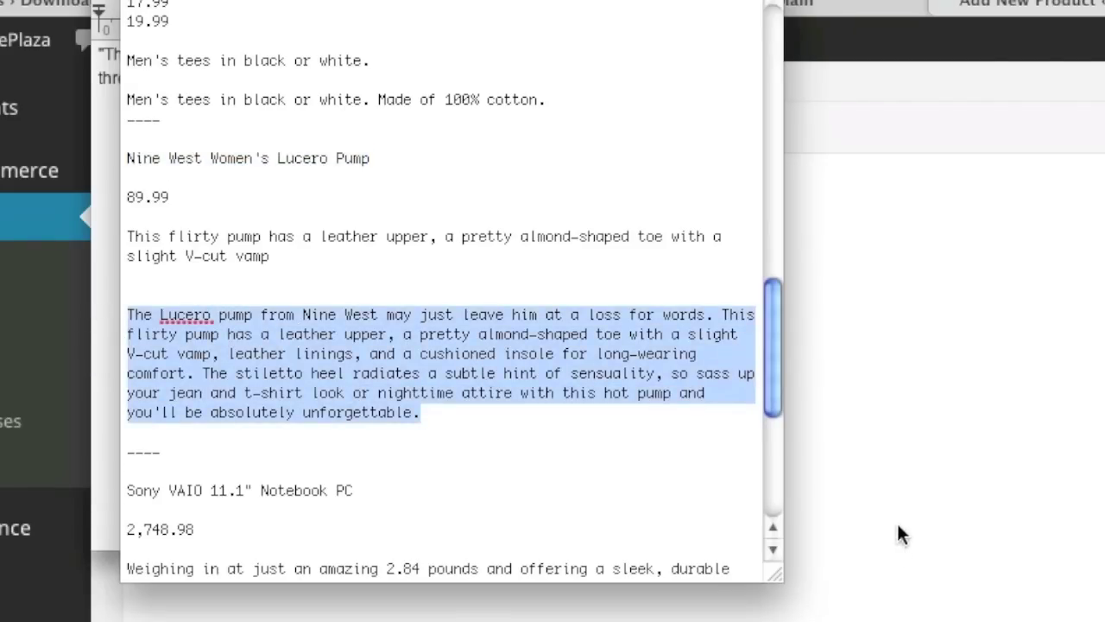
pyautogui.click(898, 527)
pyautogui.press('super+v')
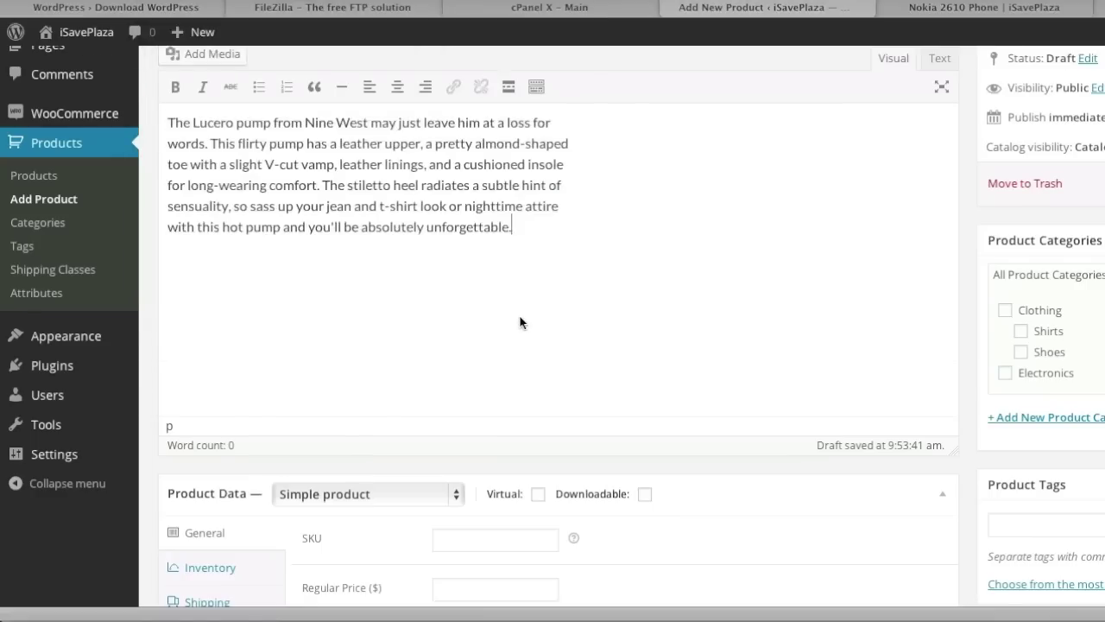
pyautogui.scroll(-3, 519, 322)
# Make it a Variable product with SKU 2 and a shipping weight of 1 lb.
pyautogui.click(375, 359)
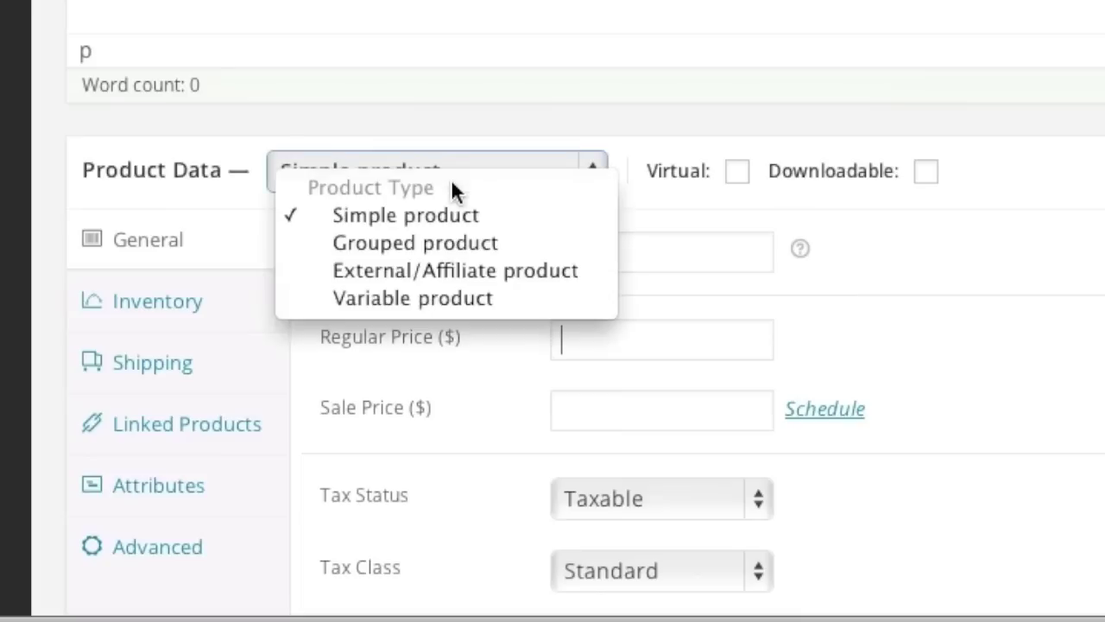
pyautogui.click(458, 298)
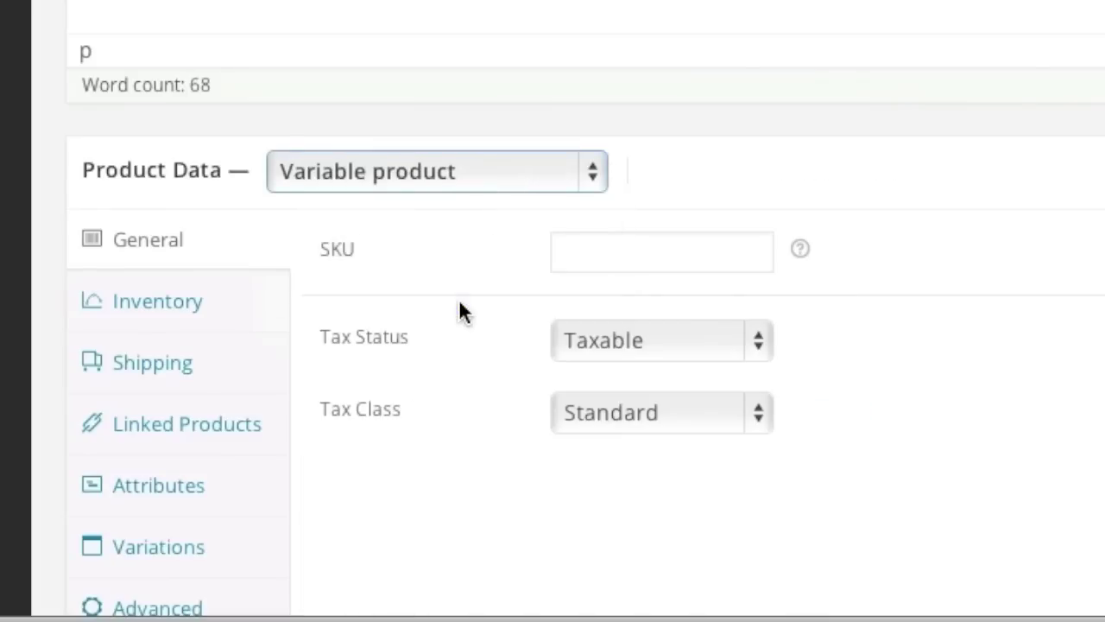
pyautogui.click(634, 254)
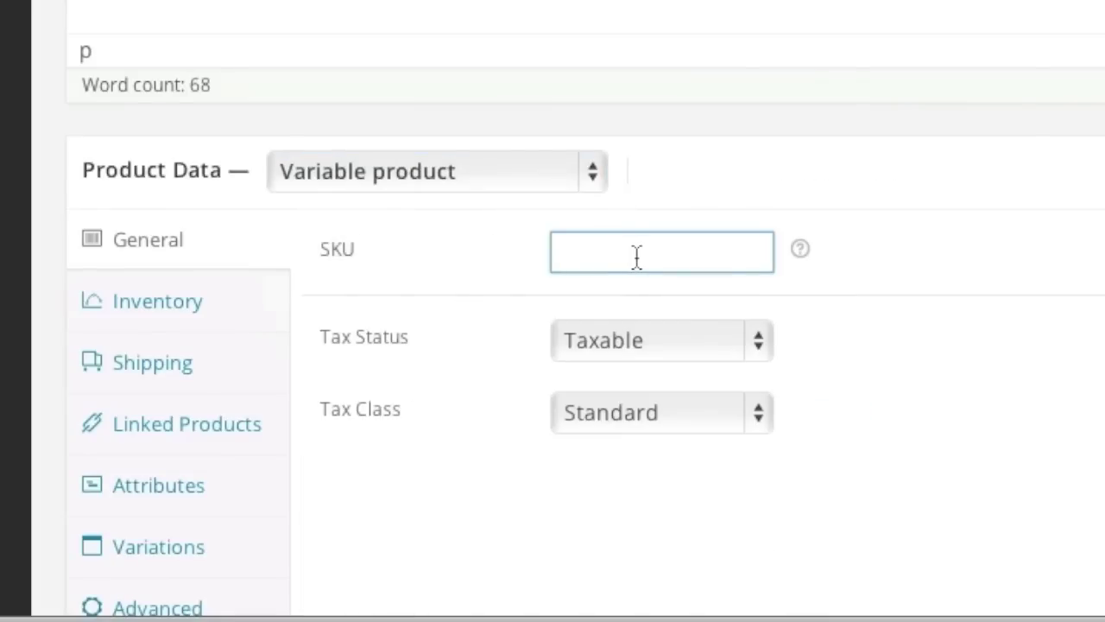
pyautogui.write('2')
pyautogui.click(204, 321)
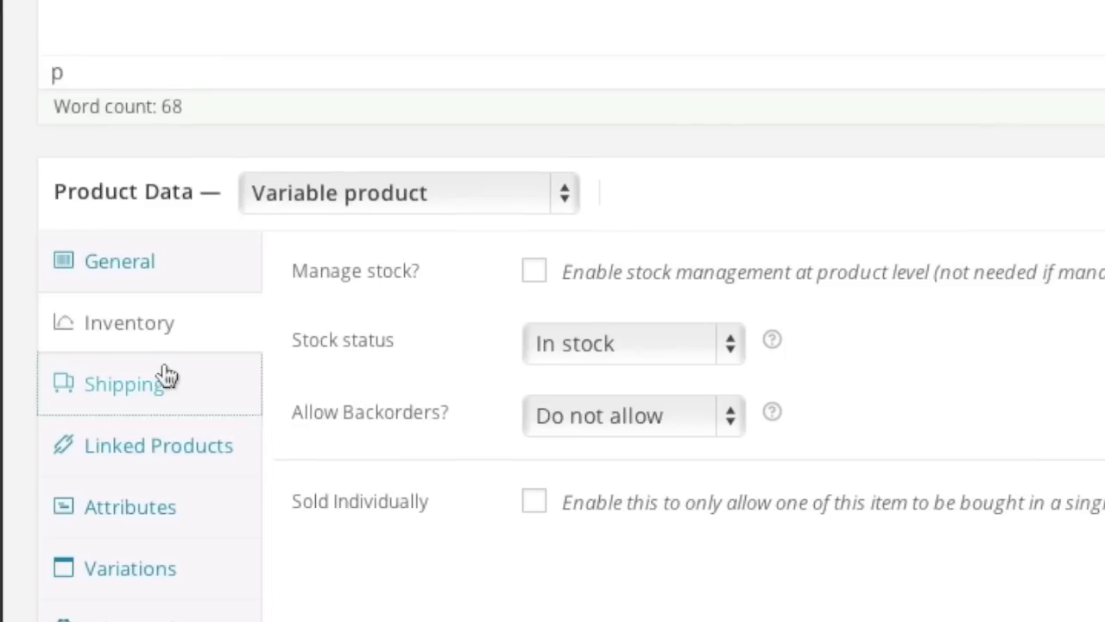
pyautogui.click(168, 363)
pyautogui.click(548, 258)
pyautogui.write('1')
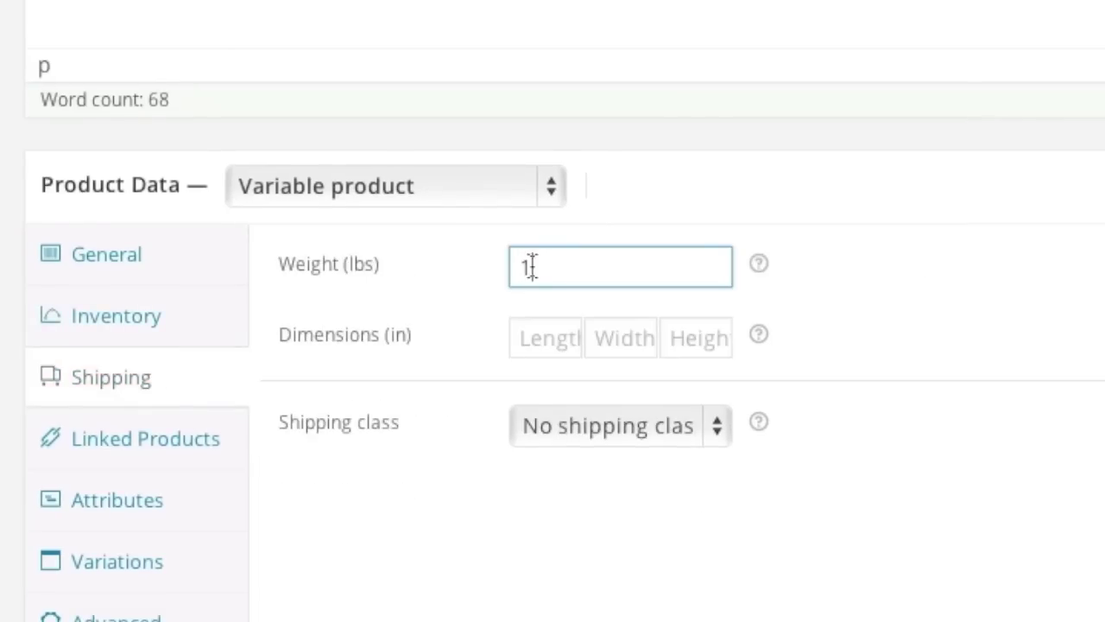
pyautogui.click(162, 457)
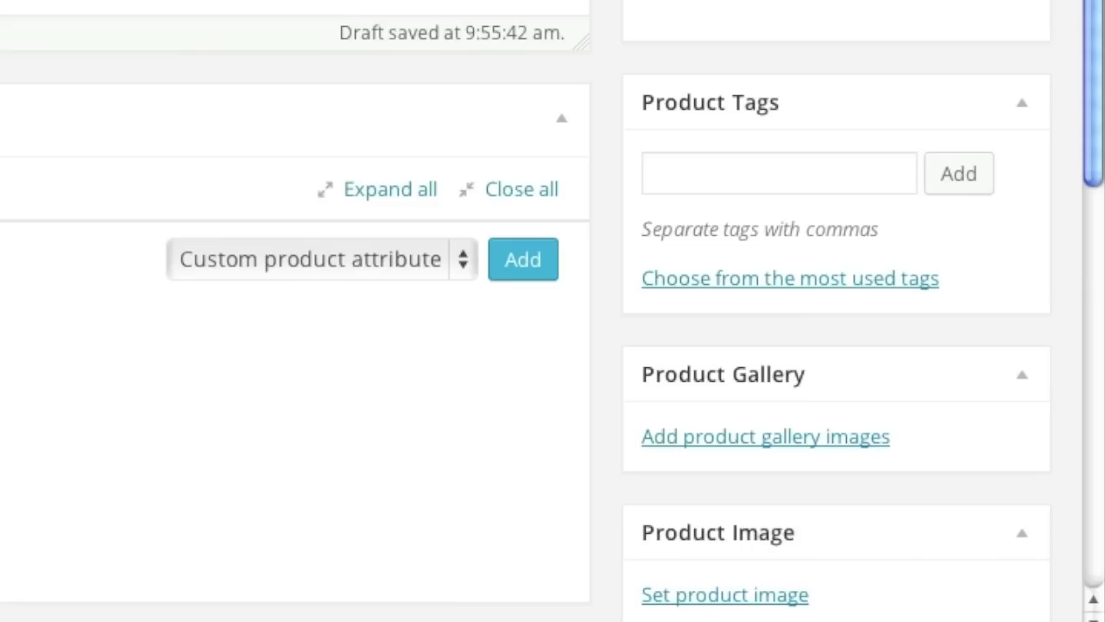
pyautogui.click(419, 266)
# Add a Size attribute with values 6 | 7 | 8 | 9 and save the attributes.
pyautogui.click(350, 336)
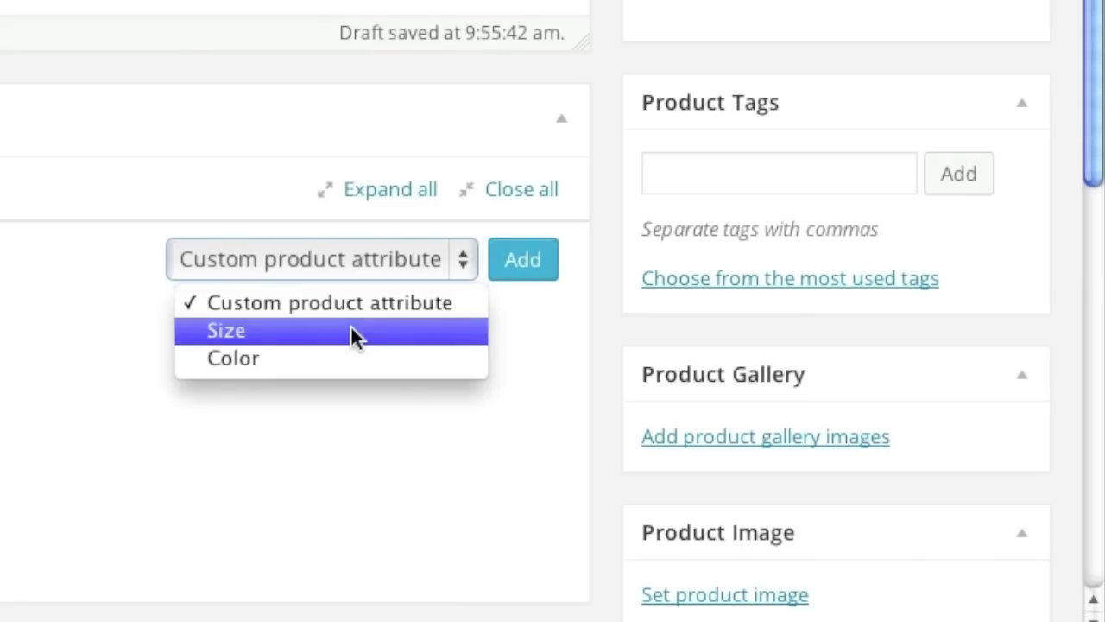
pyautogui.click(521, 264)
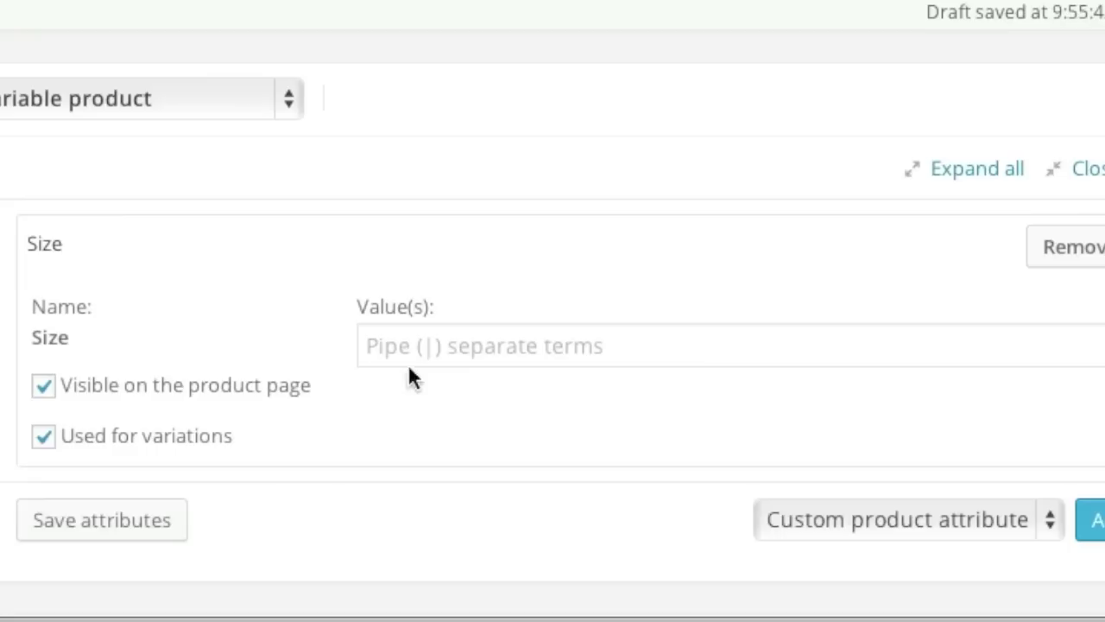
pyautogui.click(525, 453)
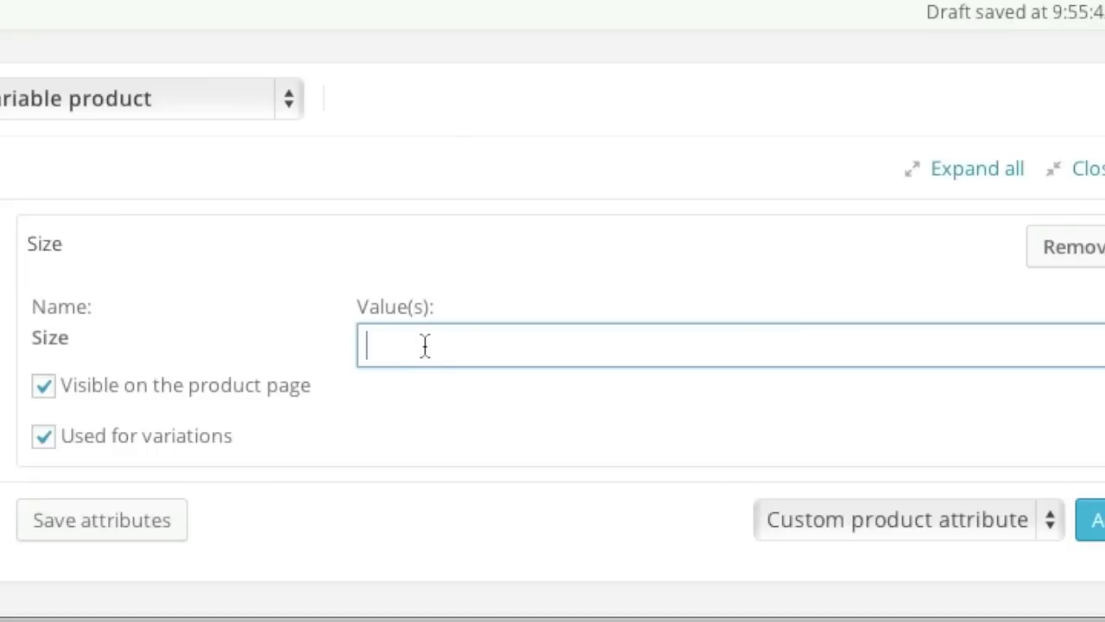
pyautogui.write('6 | 7 | 8 | ')
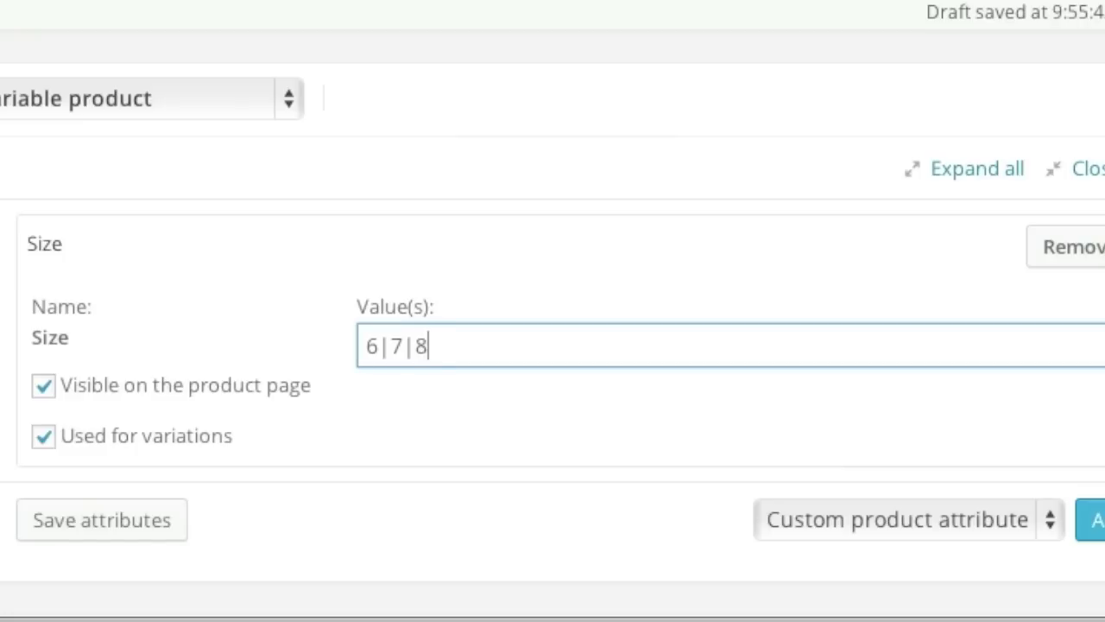
pyautogui.write('9')
pyautogui.click(376, 347)
pyautogui.click(104, 524)
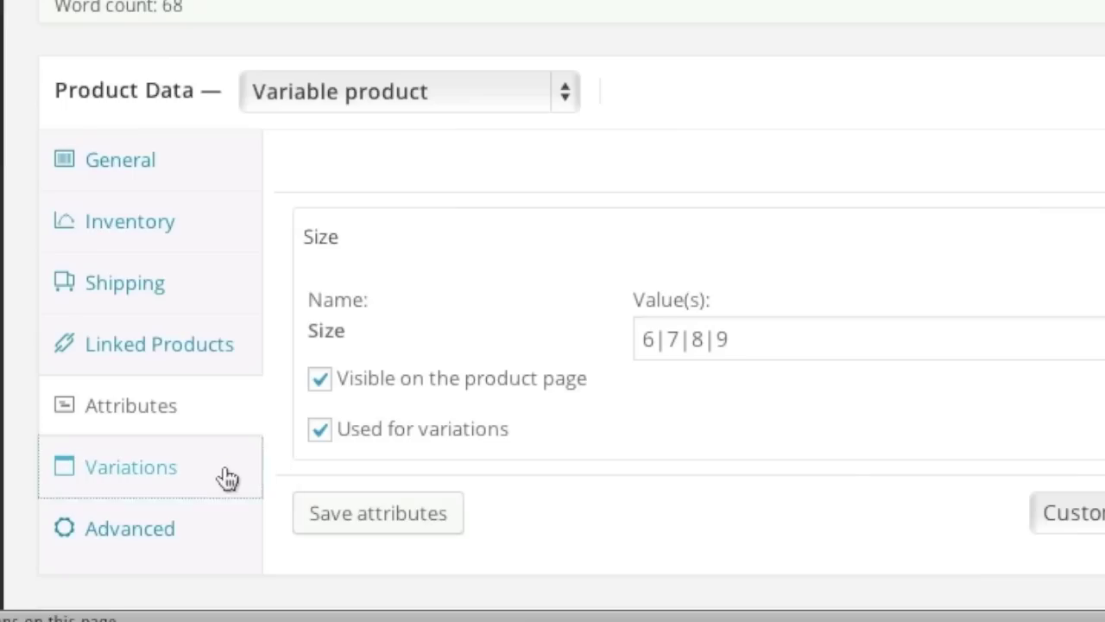
# Add the first two variations, #28 and #29.
pyautogui.click(227, 479)
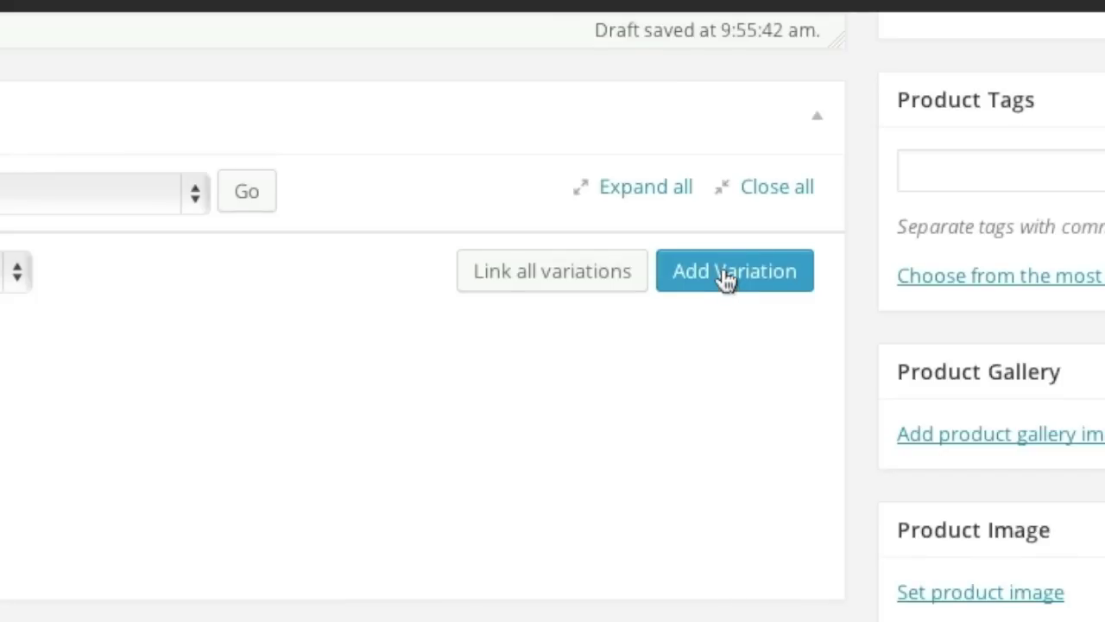
pyautogui.click(726, 274)
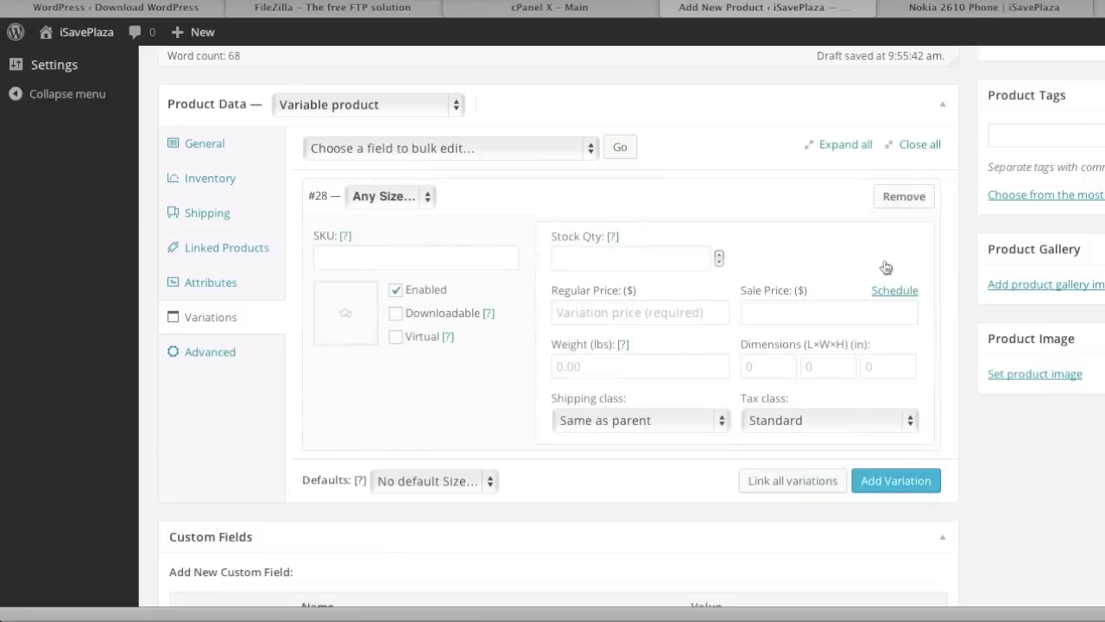
pyautogui.click(894, 480)
# Add two more variations, #30 and #31.
pyautogui.scroll(-4, 882, 526)
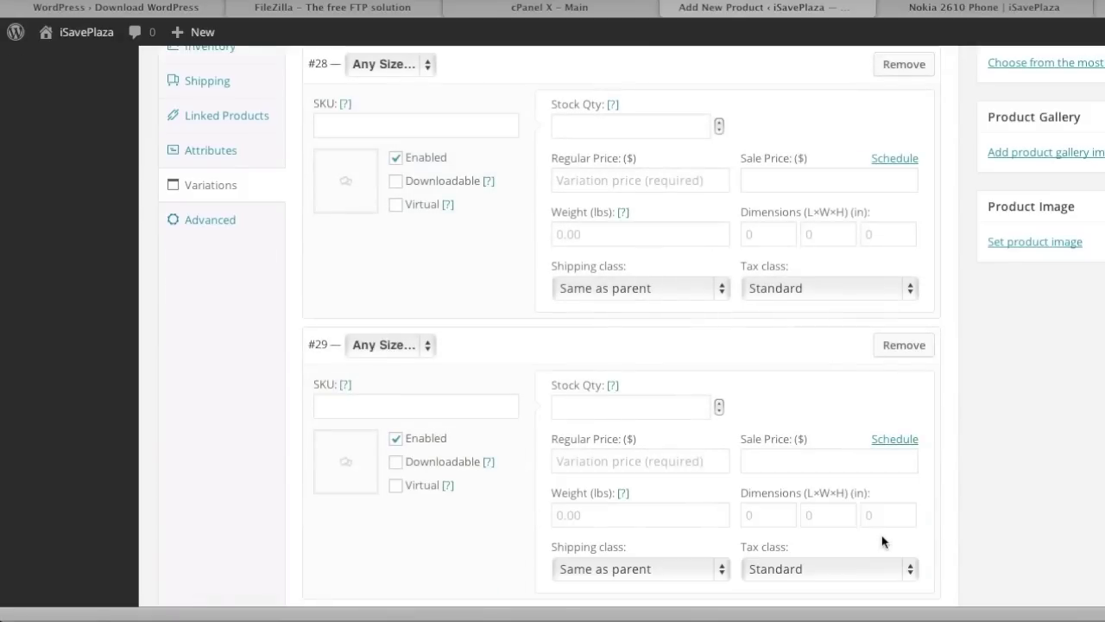
pyautogui.click(893, 431)
pyautogui.scroll(-3, 887, 501)
pyautogui.scroll(-2, 889, 483)
pyautogui.click(895, 441)
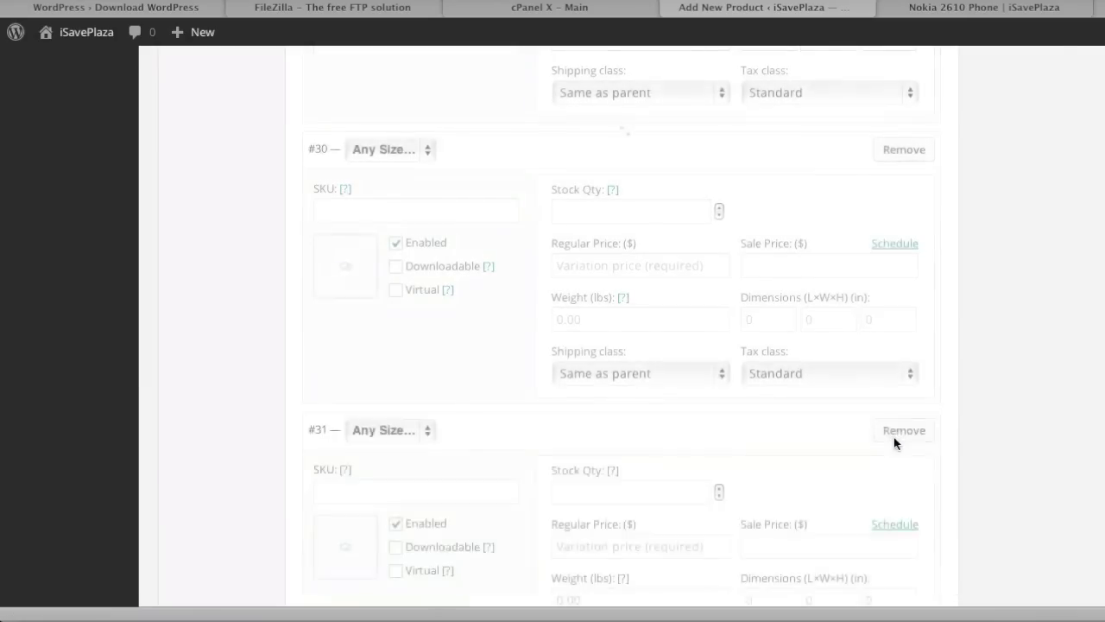
pyautogui.scroll(10, 894, 440)
# Set variations #28, #29, #30 and #31 to sizes 6, 7, 8 and 9.
pyautogui.click(389, 201)
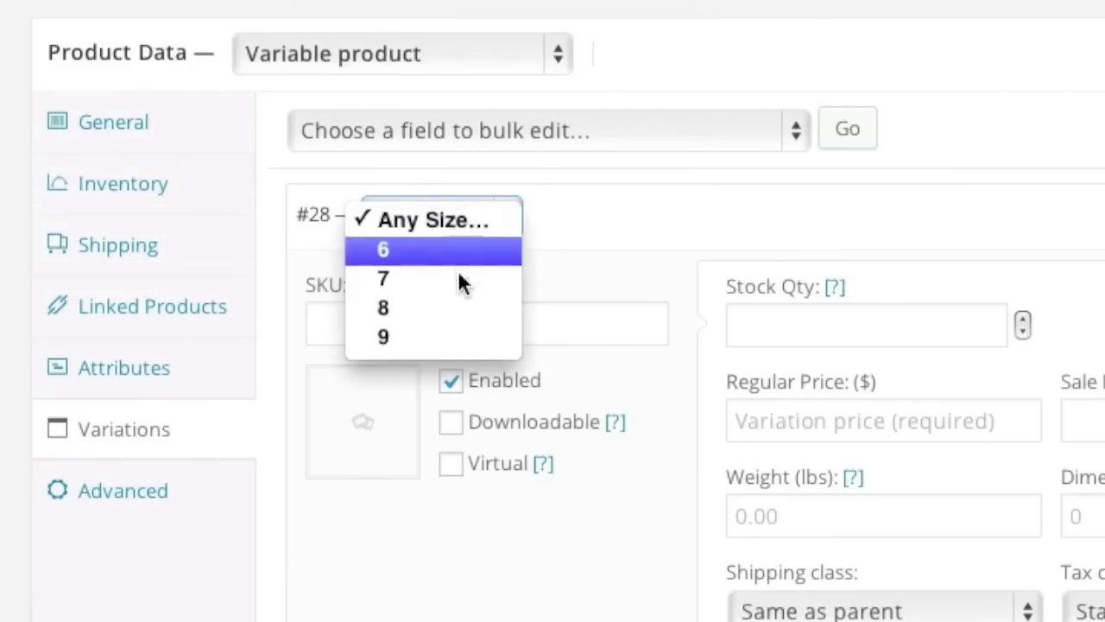
pyautogui.click(399, 222)
pyautogui.click(389, 480)
pyautogui.click(413, 514)
pyautogui.scroll(-3, 441, 502)
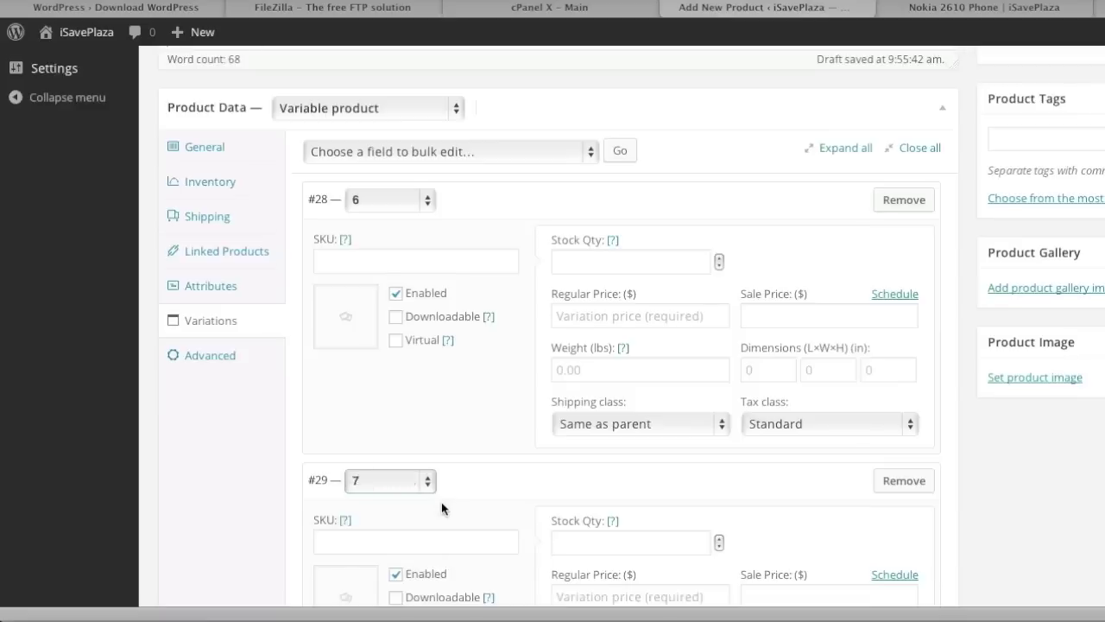
pyautogui.click(391, 455)
pyautogui.click(396, 503)
pyautogui.scroll(-4, 407, 504)
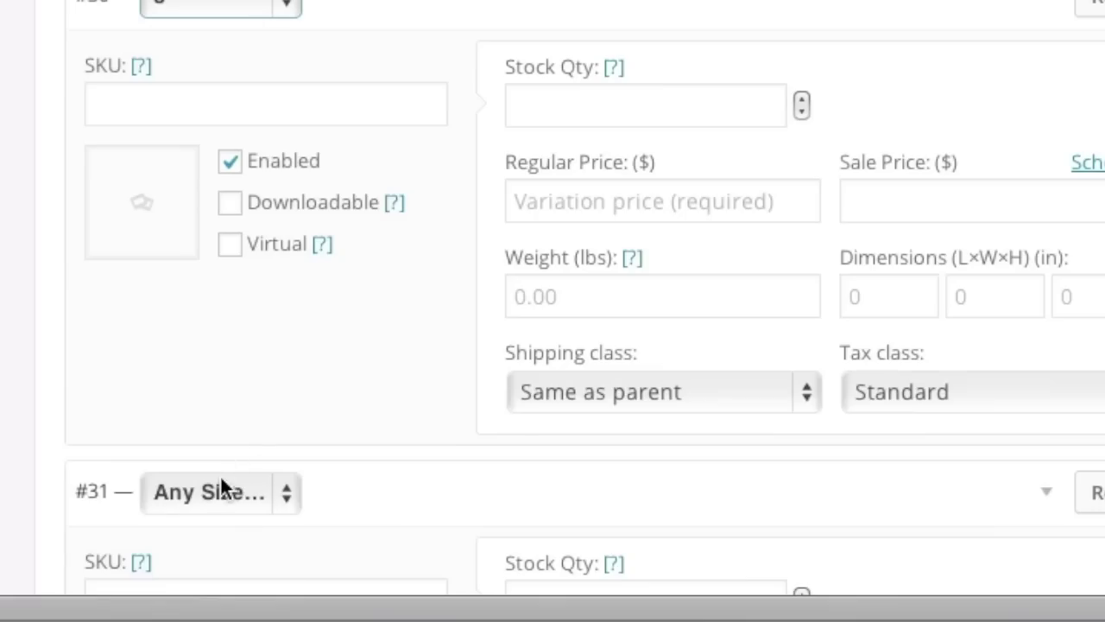
pyautogui.click(221, 480)
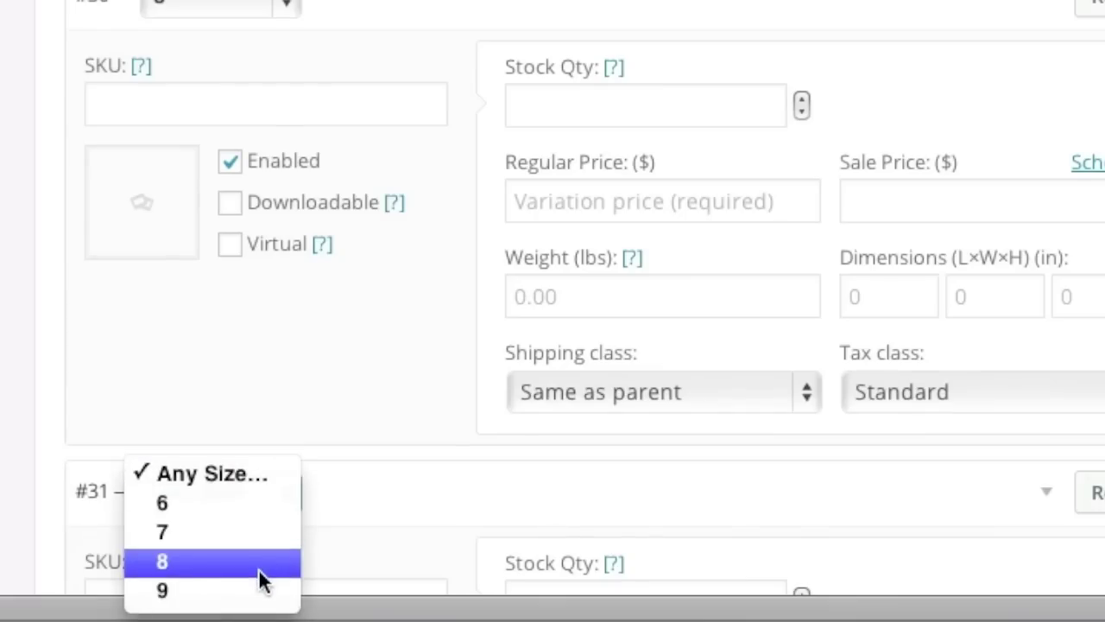
pyautogui.click(239, 594)
pyautogui.scroll(10, 791, 380)
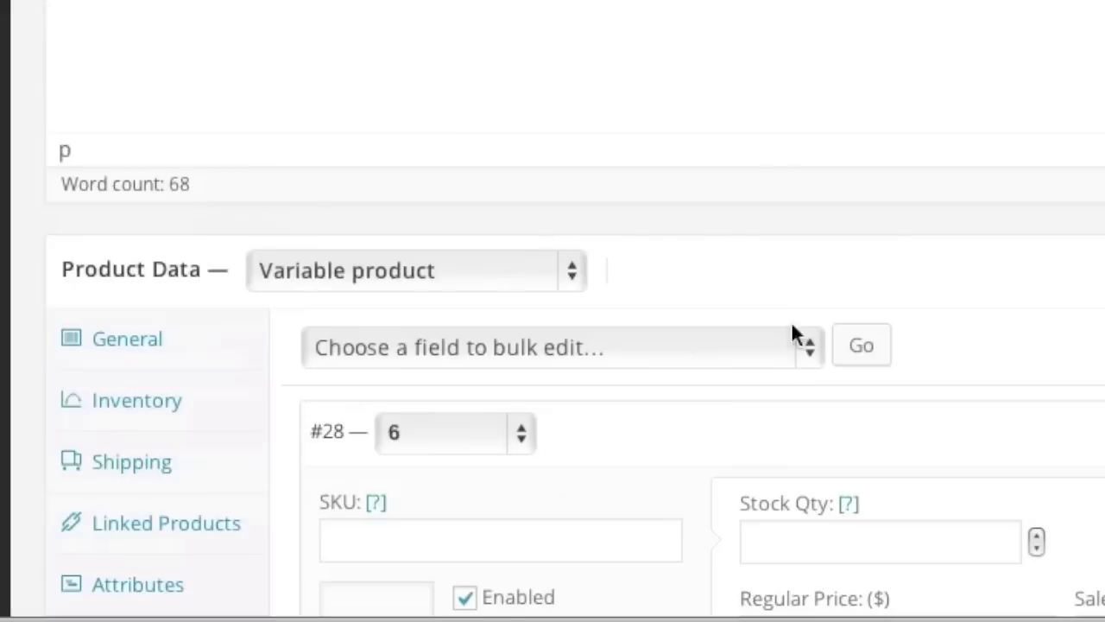
pyautogui.click(682, 367)
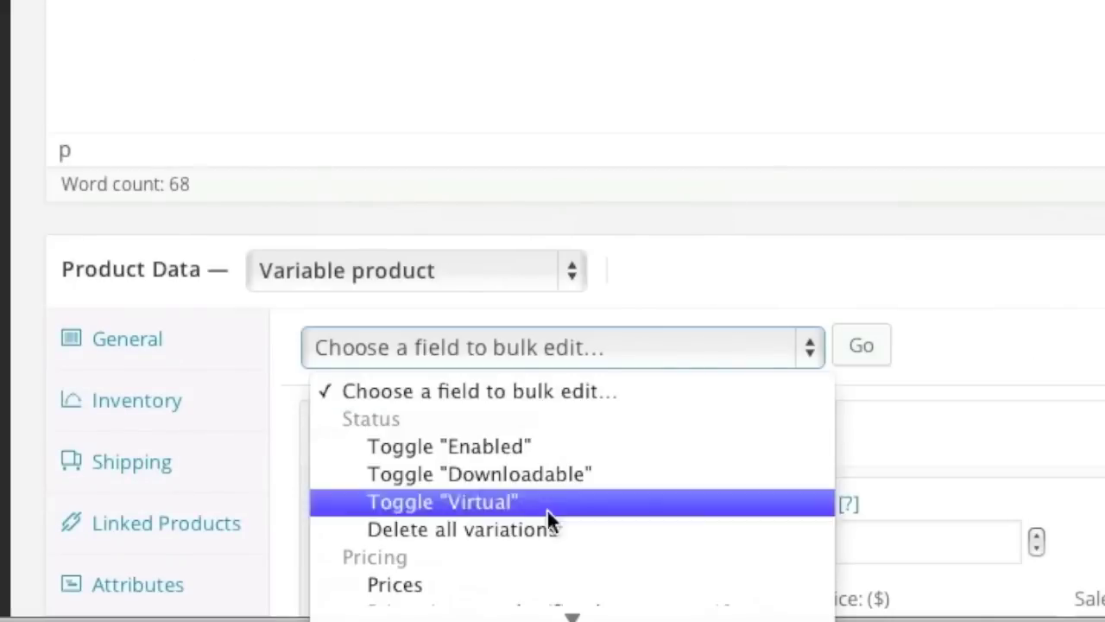
# Bulk-set every variation's regular price to 89.99.
pyautogui.click(509, 580)
pyautogui.click(868, 354)
pyautogui.write('89.99')
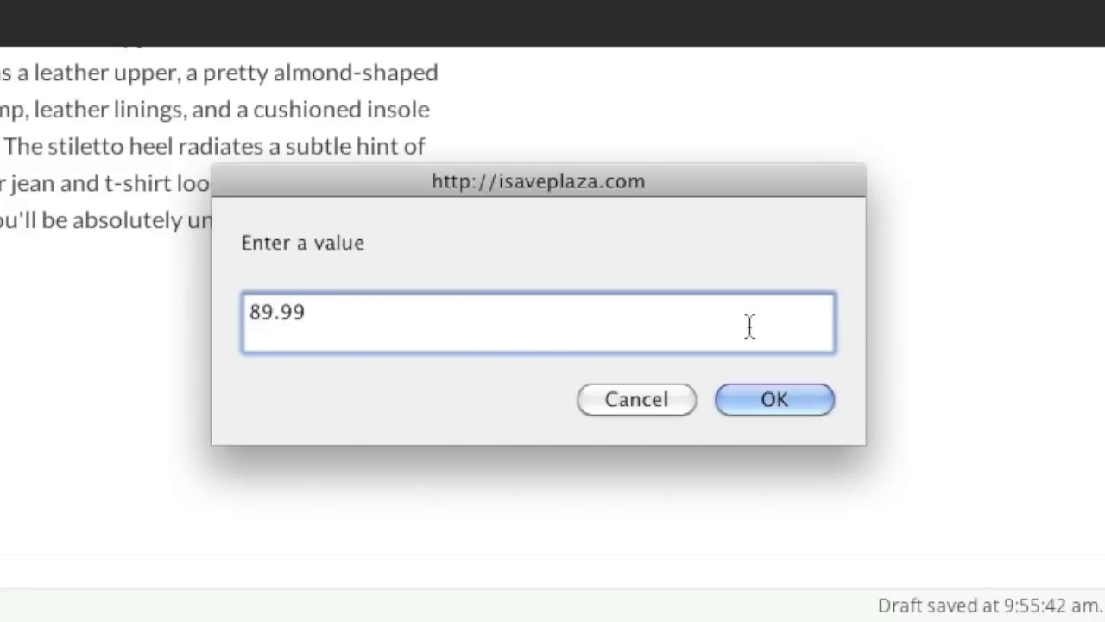
pyautogui.click(775, 399)
pyautogui.scroll(-3, 733, 345)
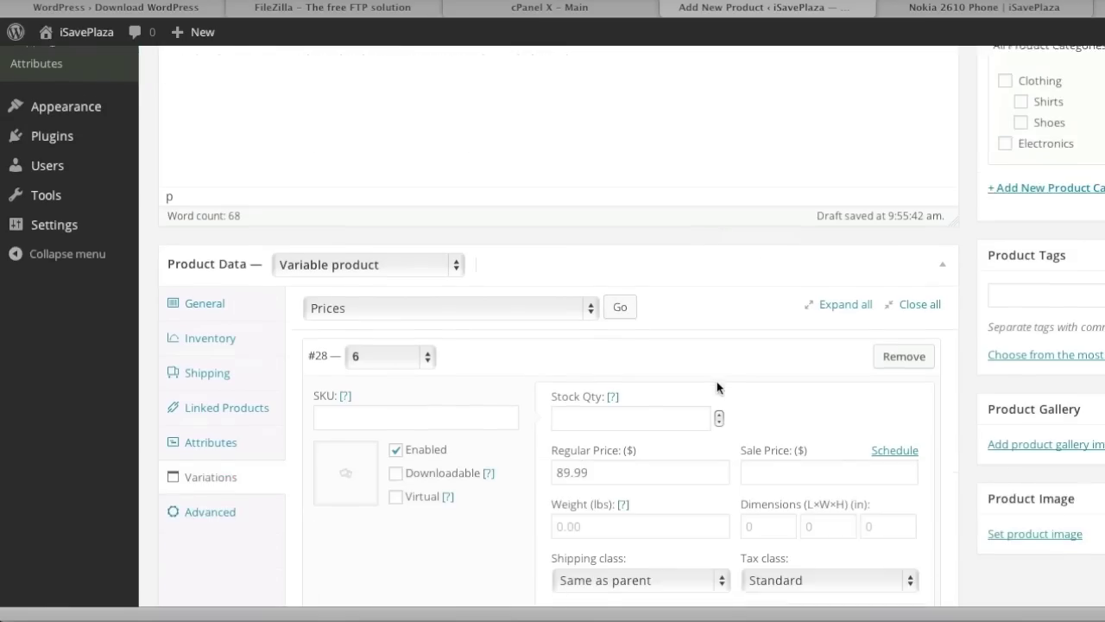
pyautogui.scroll(-2, 716, 387)
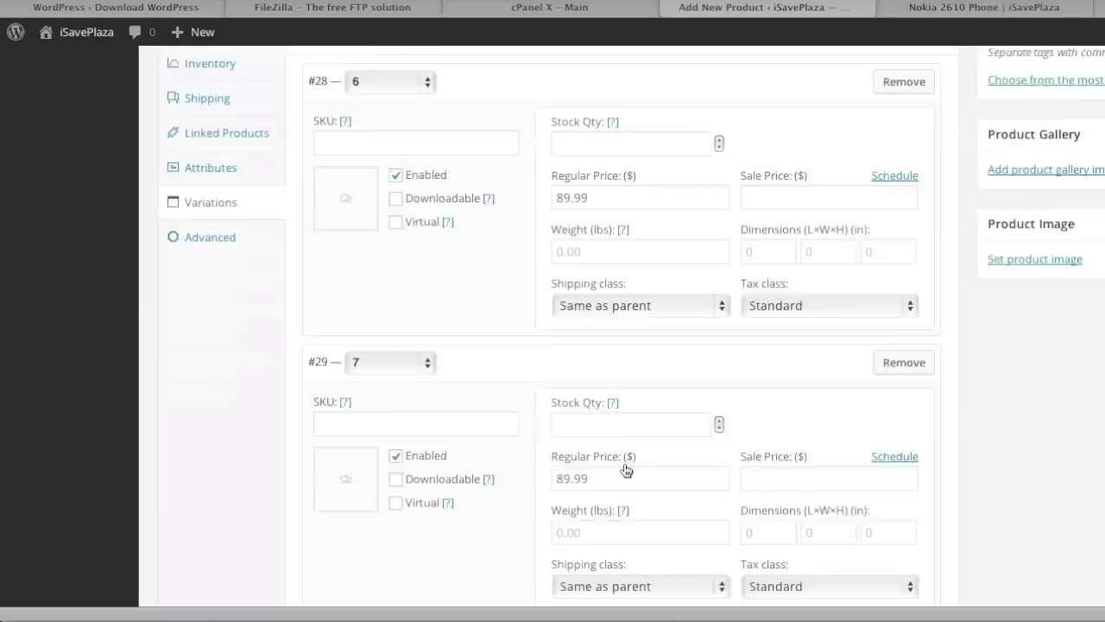
pyautogui.scroll(3, 195, 406)
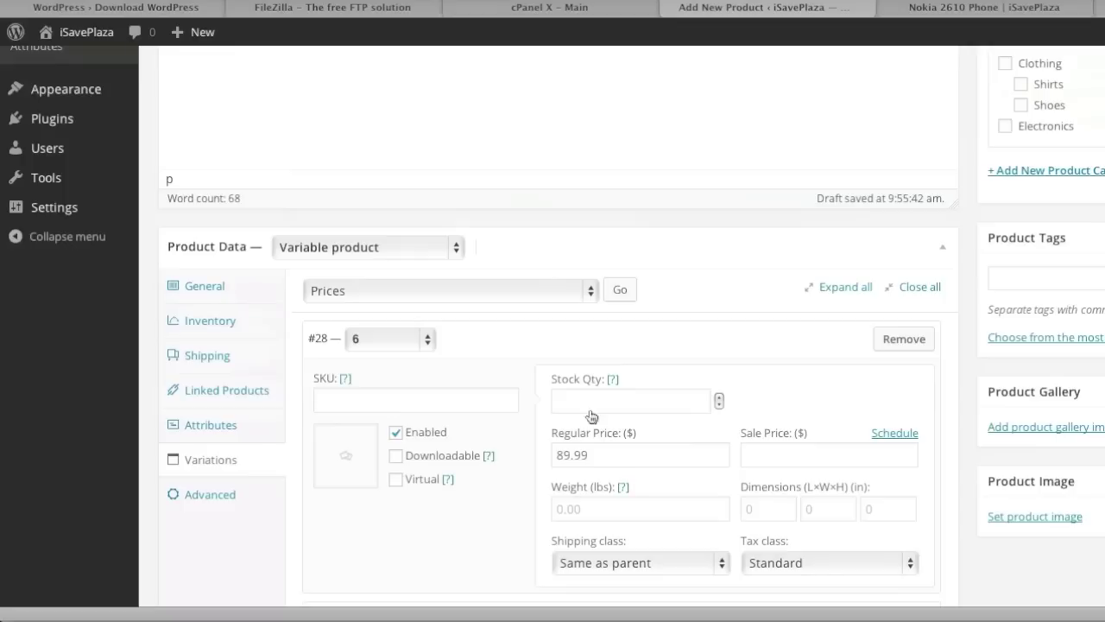
# Bulk-set every variation's weight to 1.
pyautogui.click(484, 264)
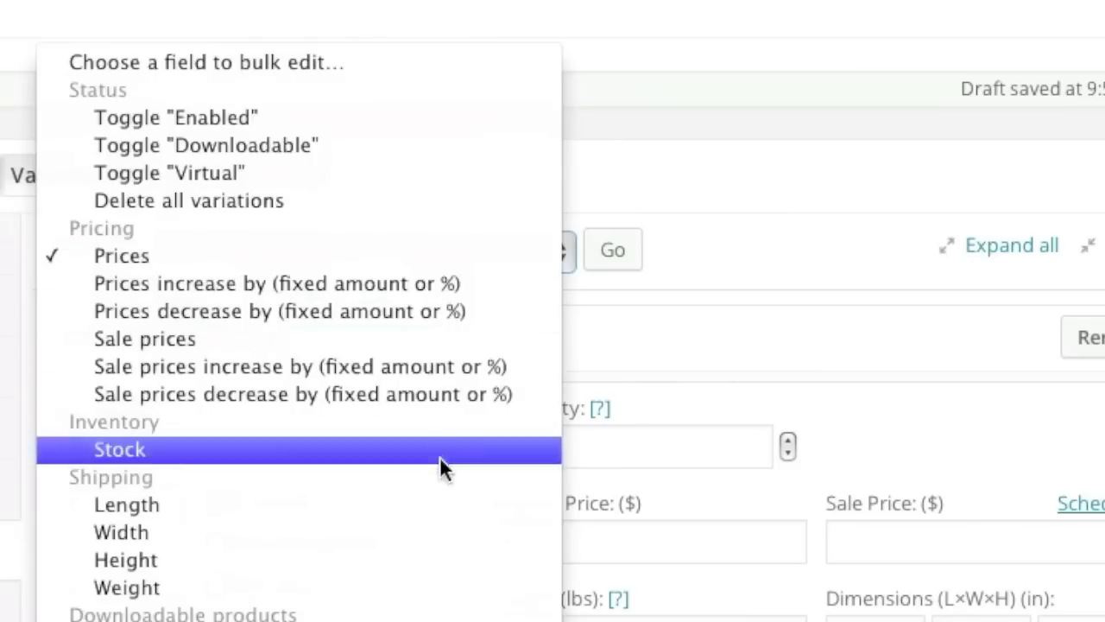
pyautogui.click(423, 585)
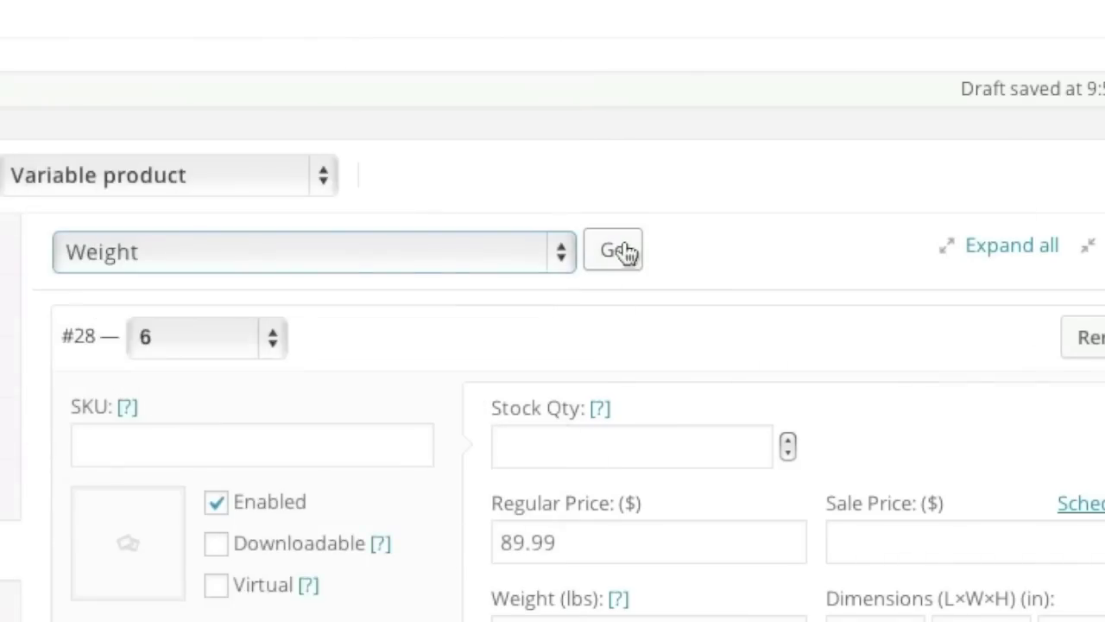
pyautogui.click(619, 252)
pyautogui.write('1')
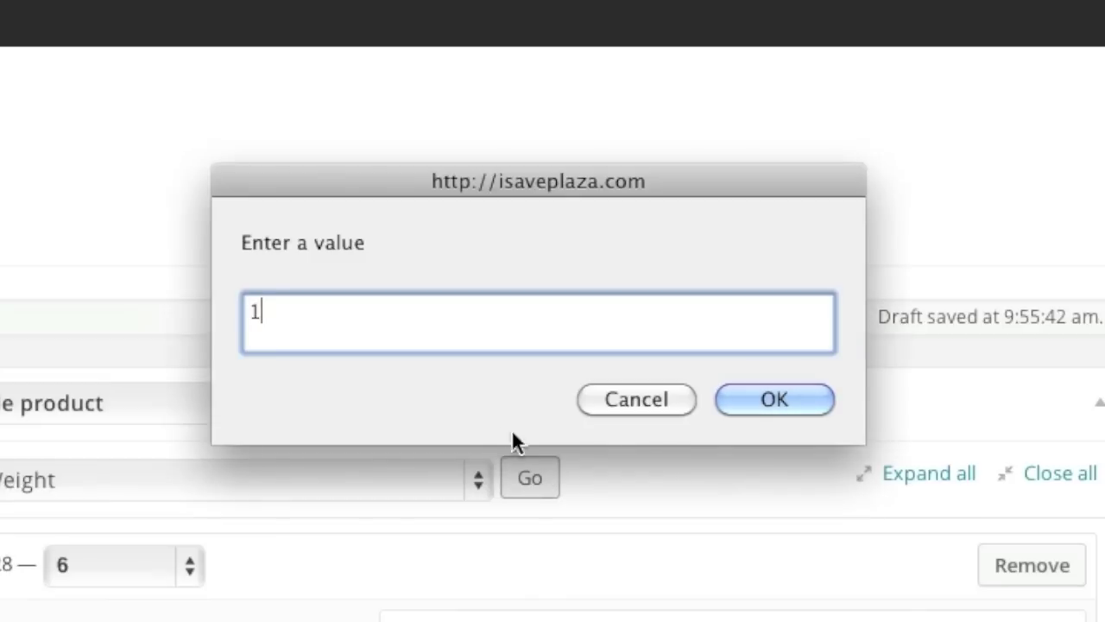
pyautogui.click(771, 403)
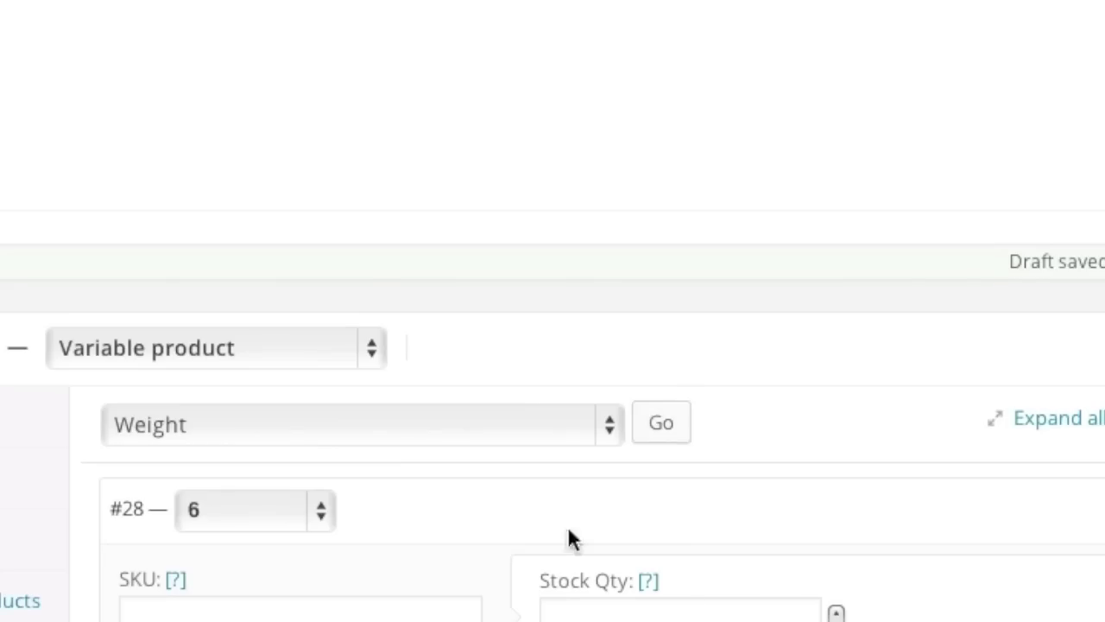
# Bulk-set every variation's stock quantity to 12.
pyautogui.click(559, 444)
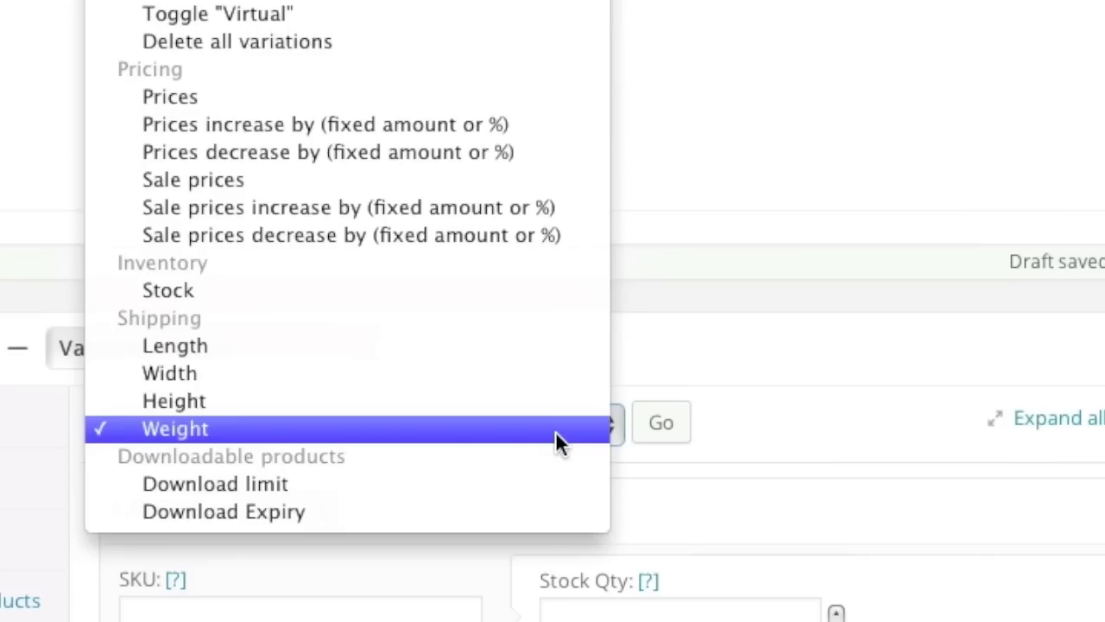
pyautogui.click(423, 289)
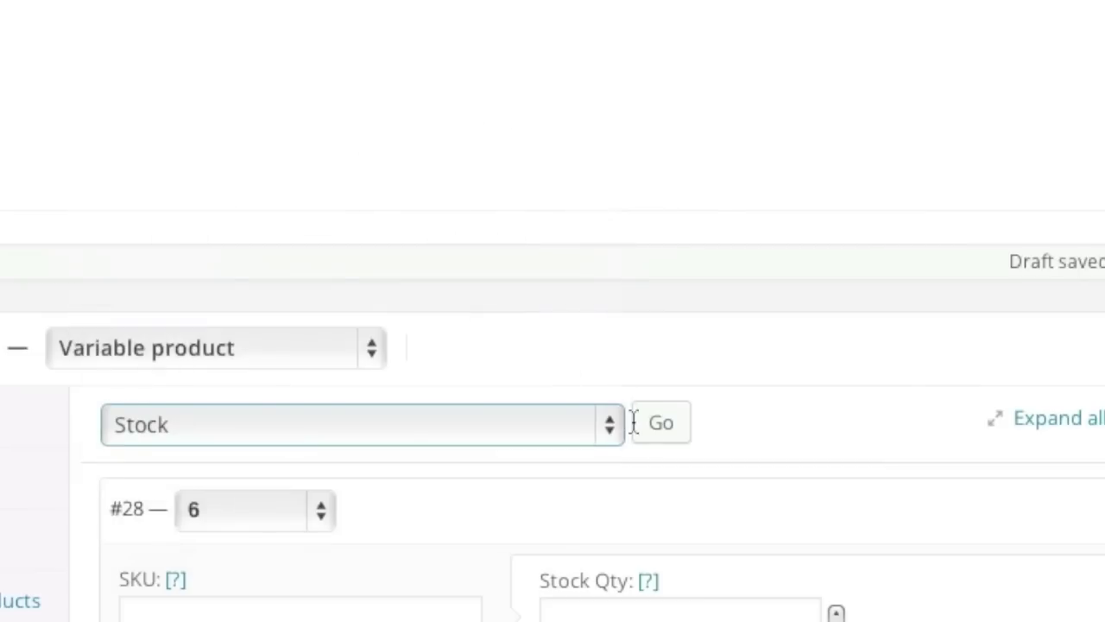
pyautogui.click(650, 429)
pyautogui.write('12')
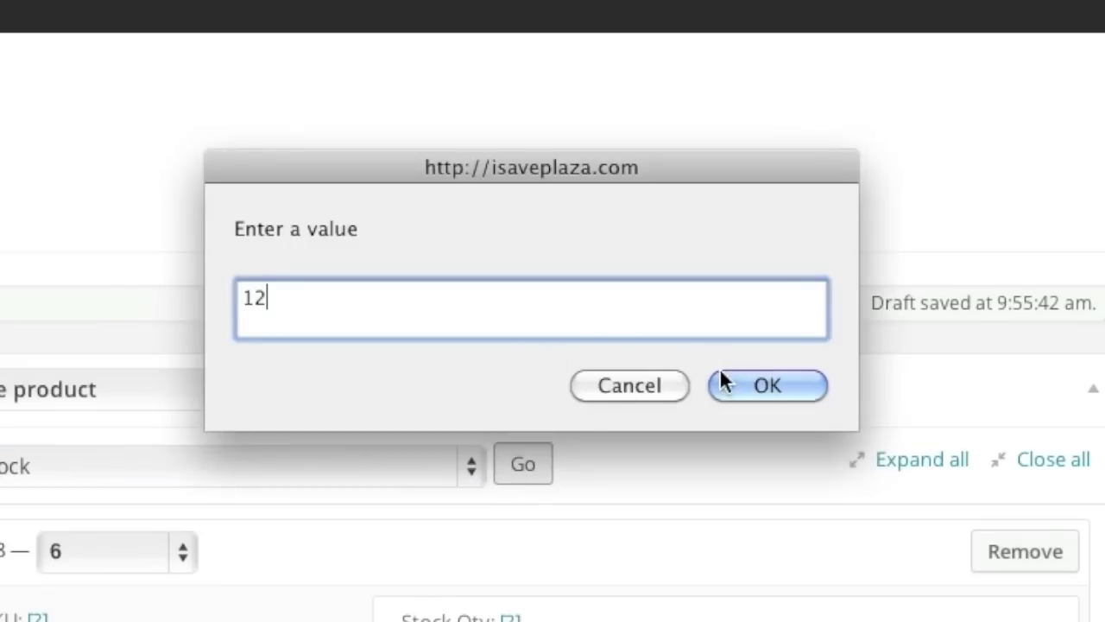
pyautogui.click(729, 385)
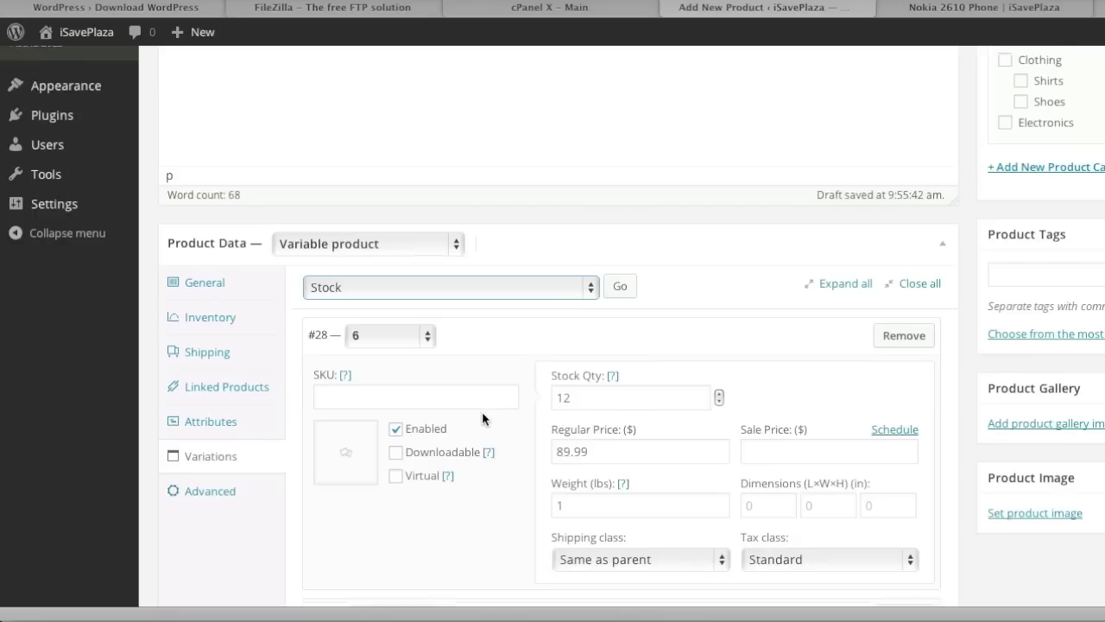
pyautogui.scroll(-3, 482, 419)
pyautogui.scroll(-15, 482, 412)
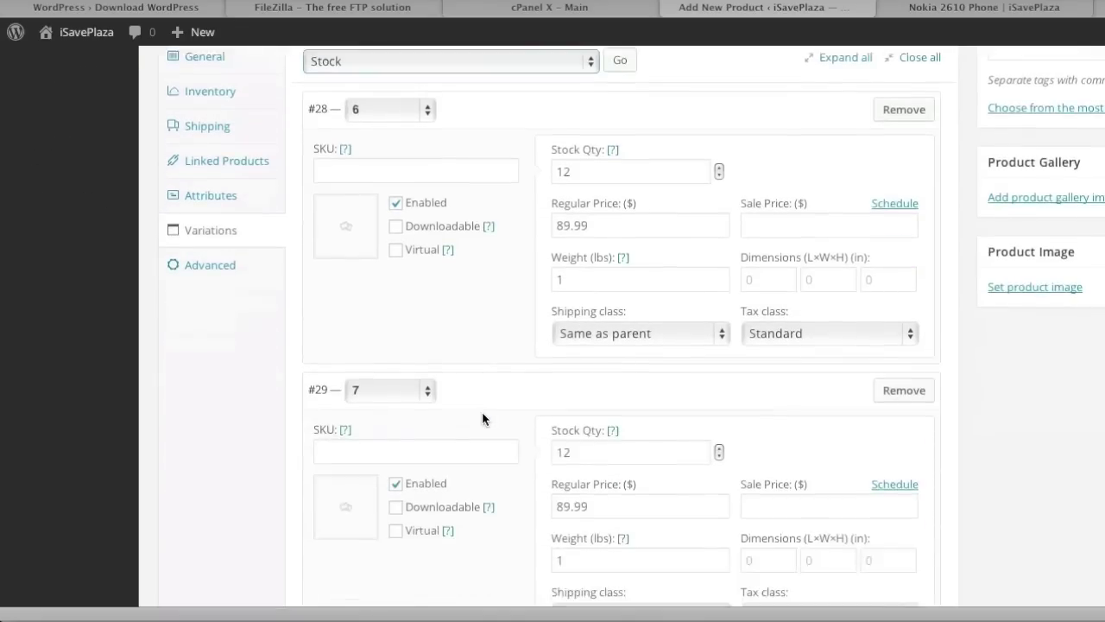
pyautogui.scroll(-6, 482, 418)
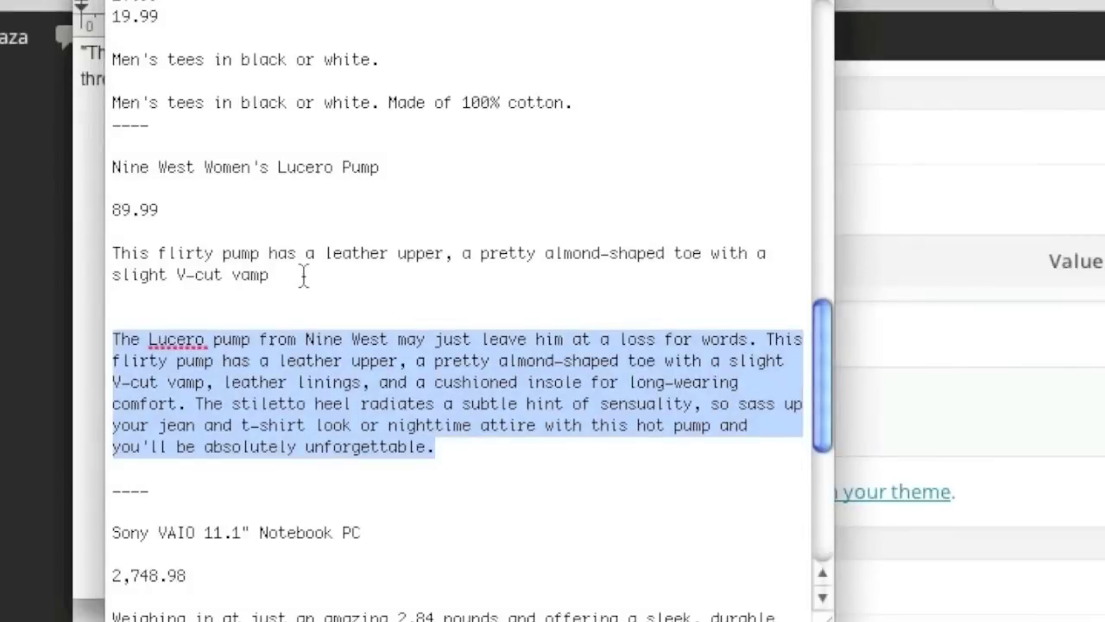
# Paste the 'This flirty pump has a leather upper…' sentence into the short description.
pyautogui.moveTo(304, 274); pyautogui.dragTo(115, 253)
pyautogui.press('super+c')
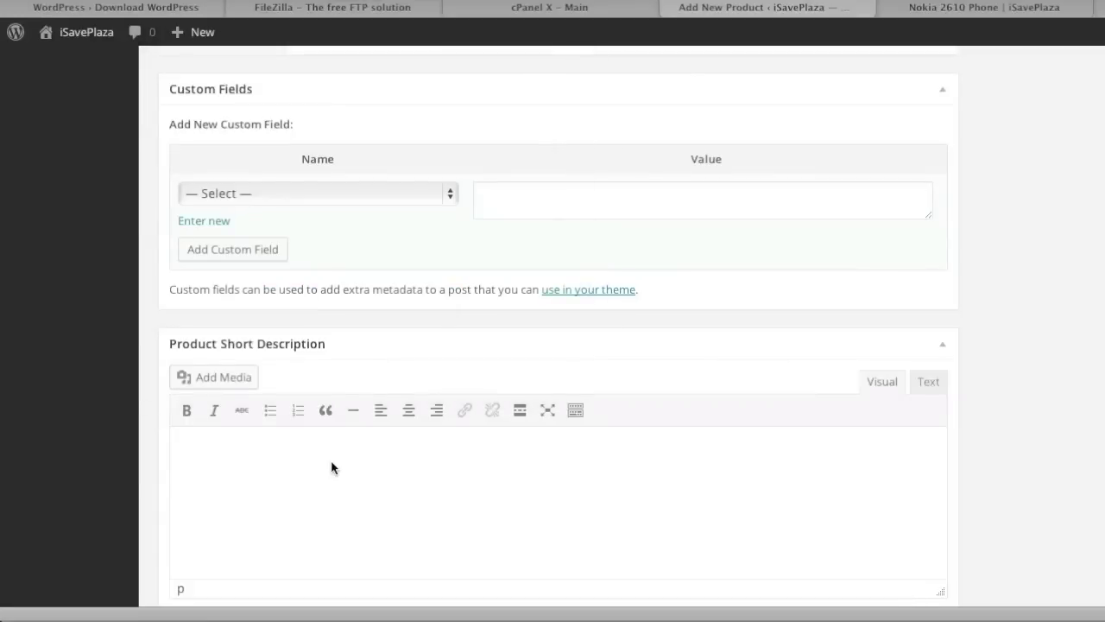
pyautogui.click(351, 464)
pyautogui.press('super+v')
pyautogui.scroll(-2, 477, 469)
pyautogui.scroll(10, 476, 469)
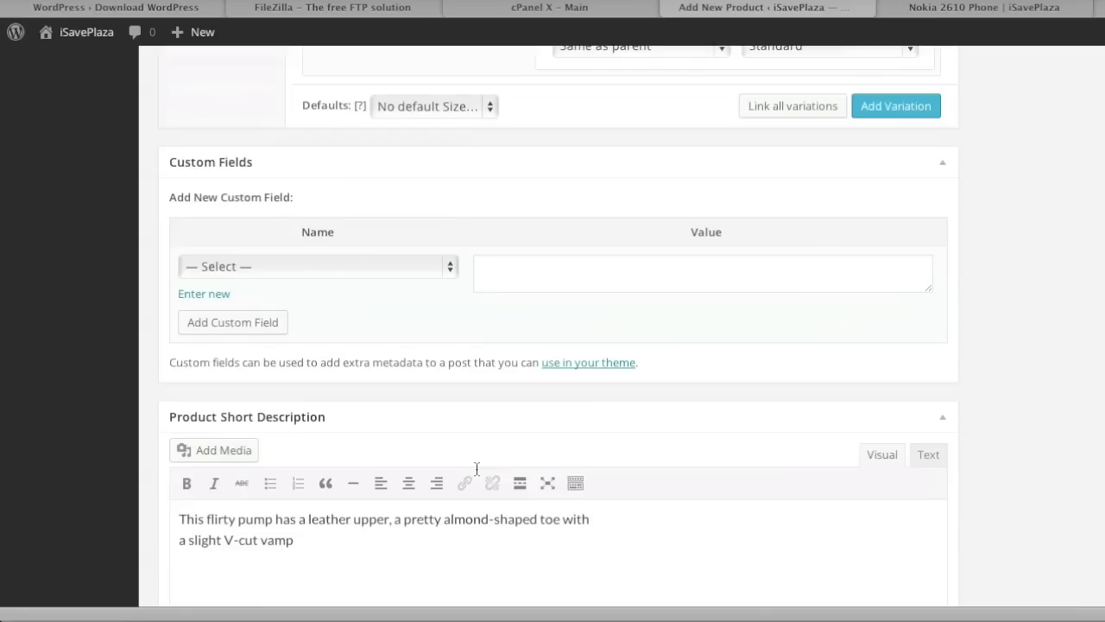
pyautogui.scroll(6, 476, 469)
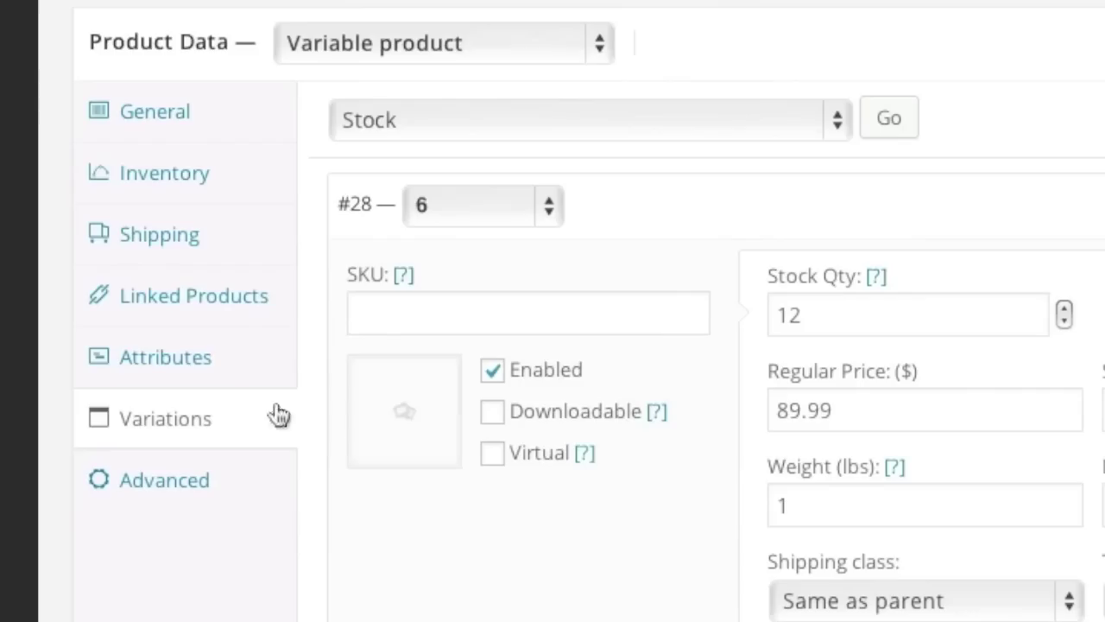
pyautogui.click(191, 490)
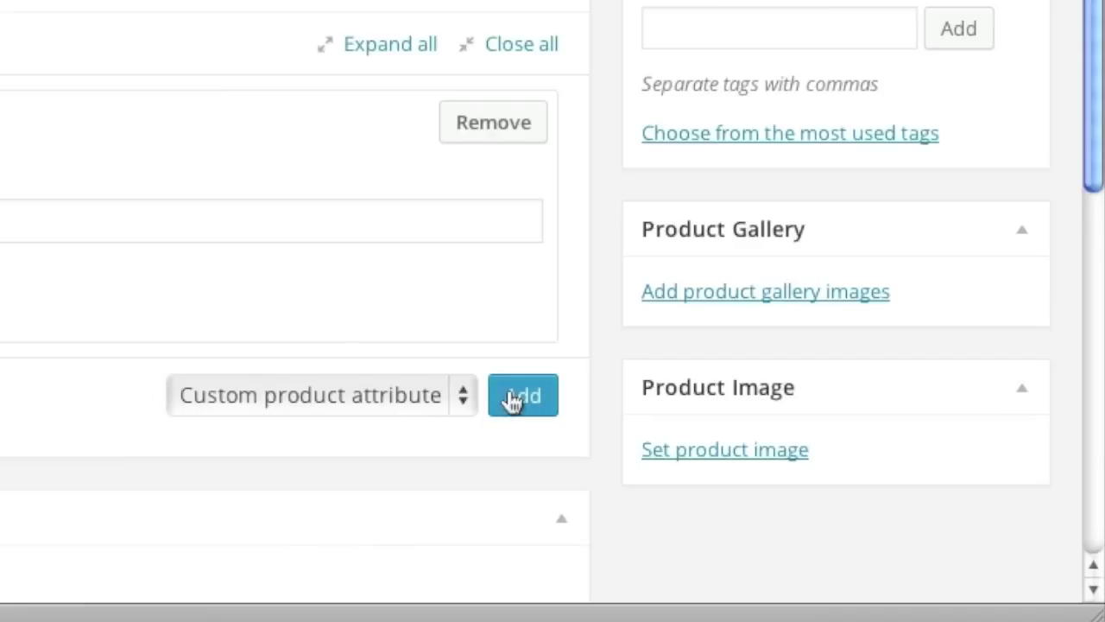
# Add a Color attribute with value Red and save the attributes.
pyautogui.click(456, 399)
pyautogui.click(406, 492)
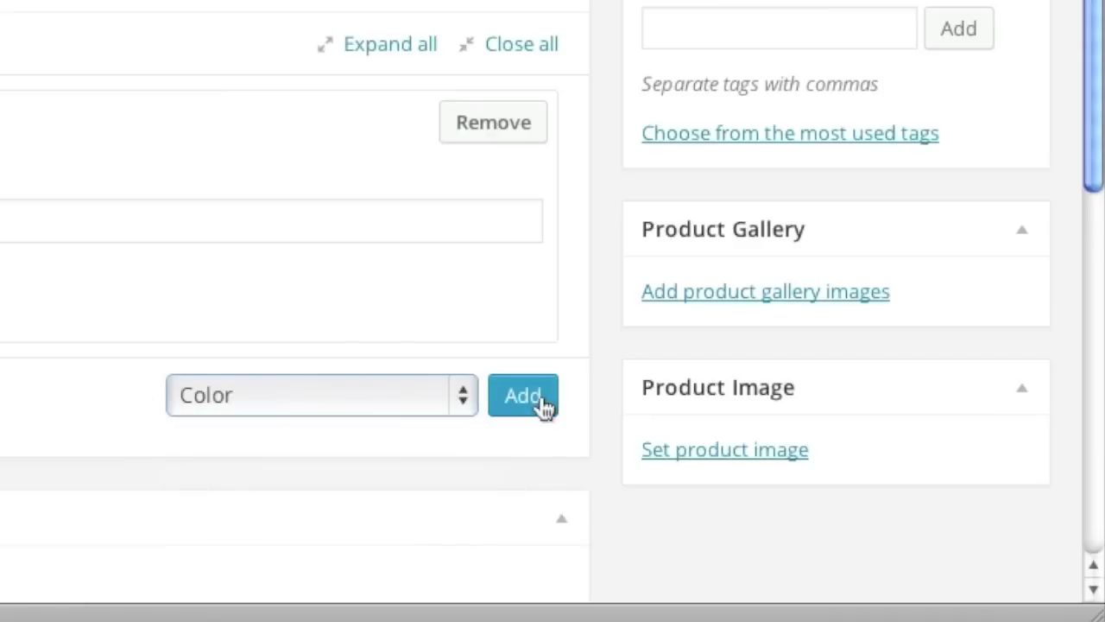
pyautogui.click(543, 407)
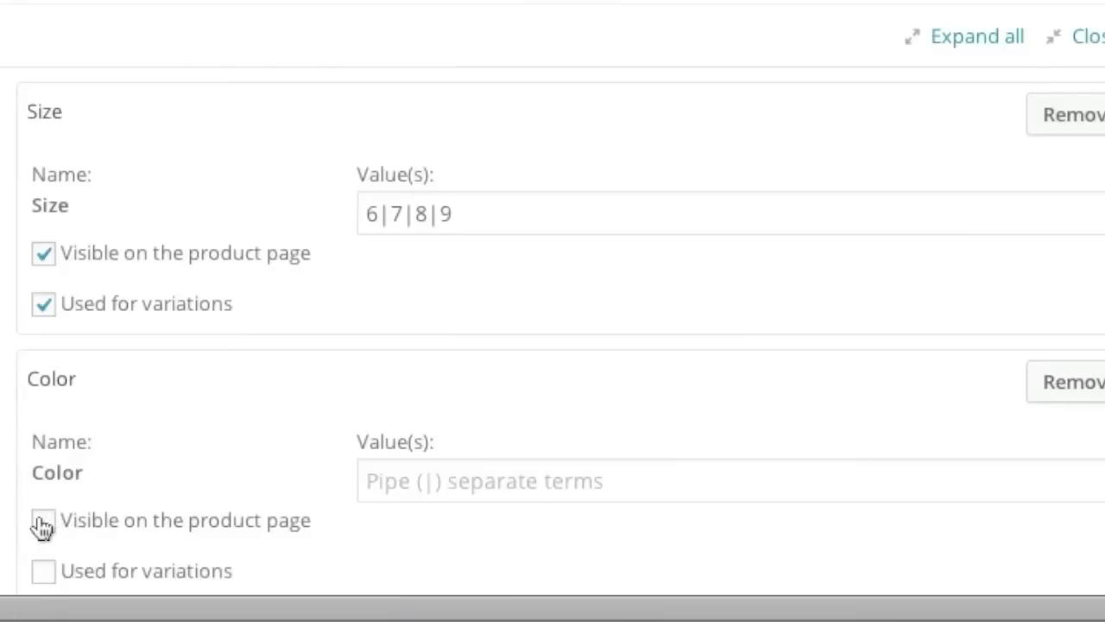
pyautogui.click(439, 483)
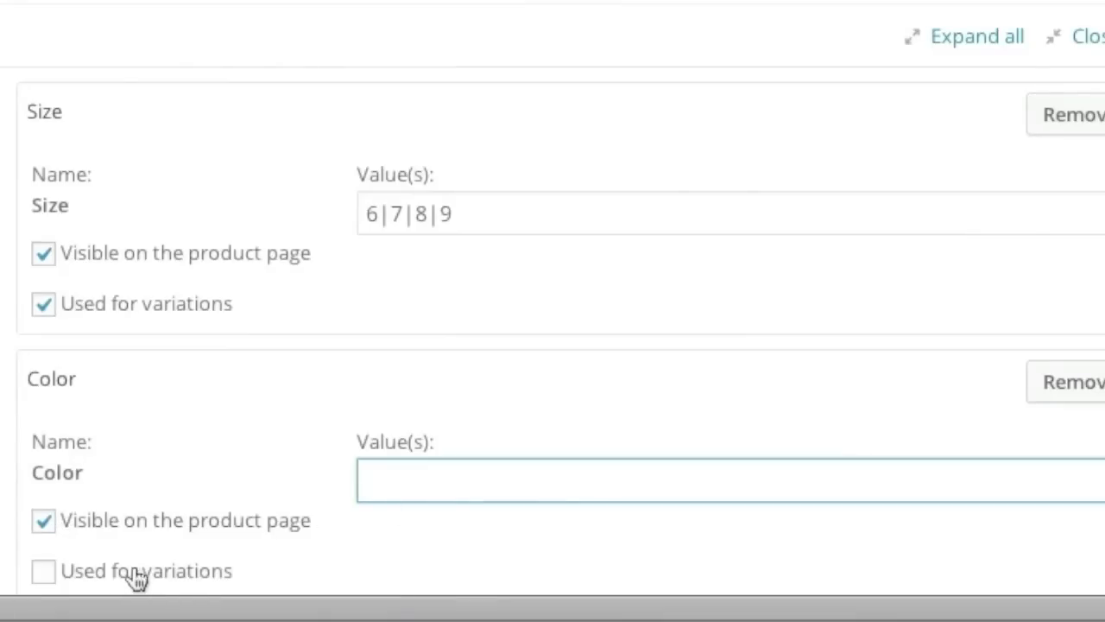
pyautogui.write('Red')
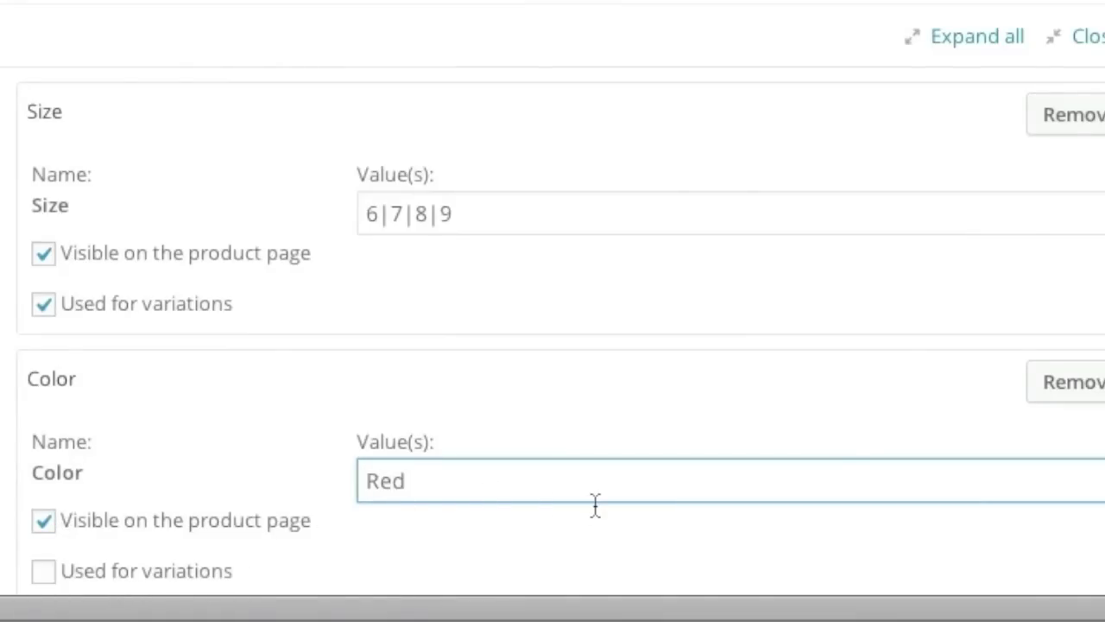
pyautogui.scroll(-1, 595, 505)
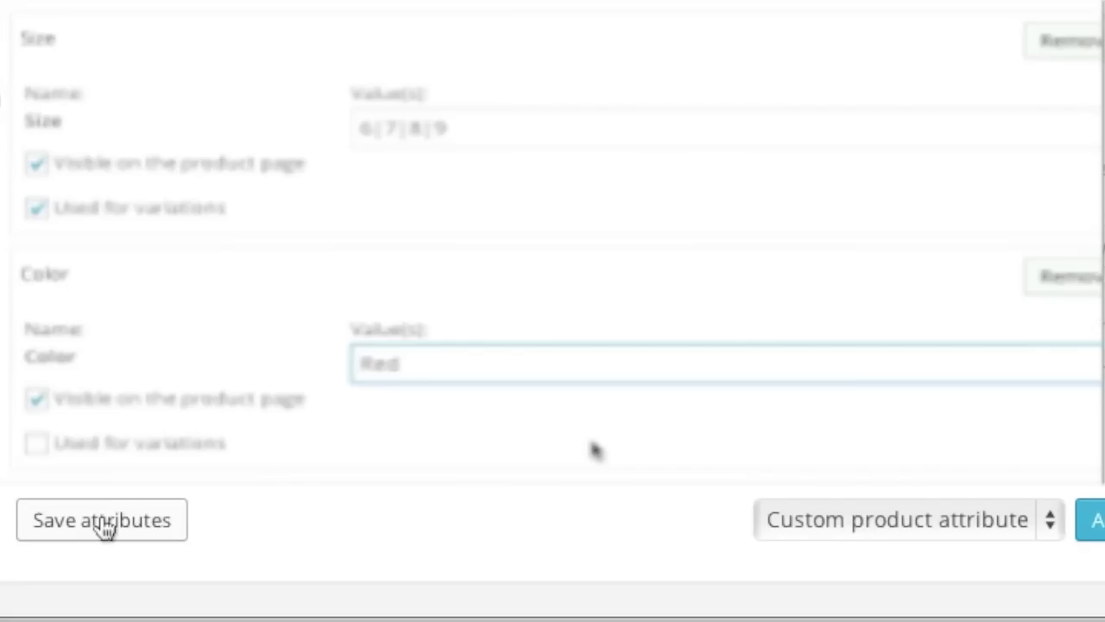
pyautogui.click(103, 521)
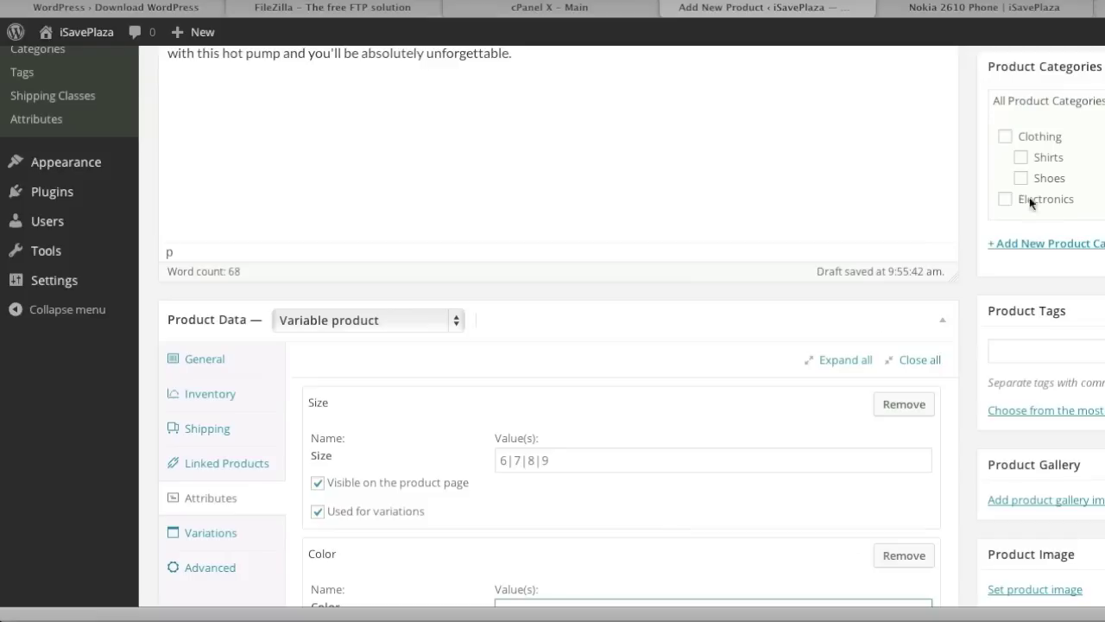
# Tick the Clothing and Shoes categories for the pump.
pyautogui.click(1005, 136)
pyautogui.click(1021, 178)
pyautogui.scroll(-5, 993, 376)
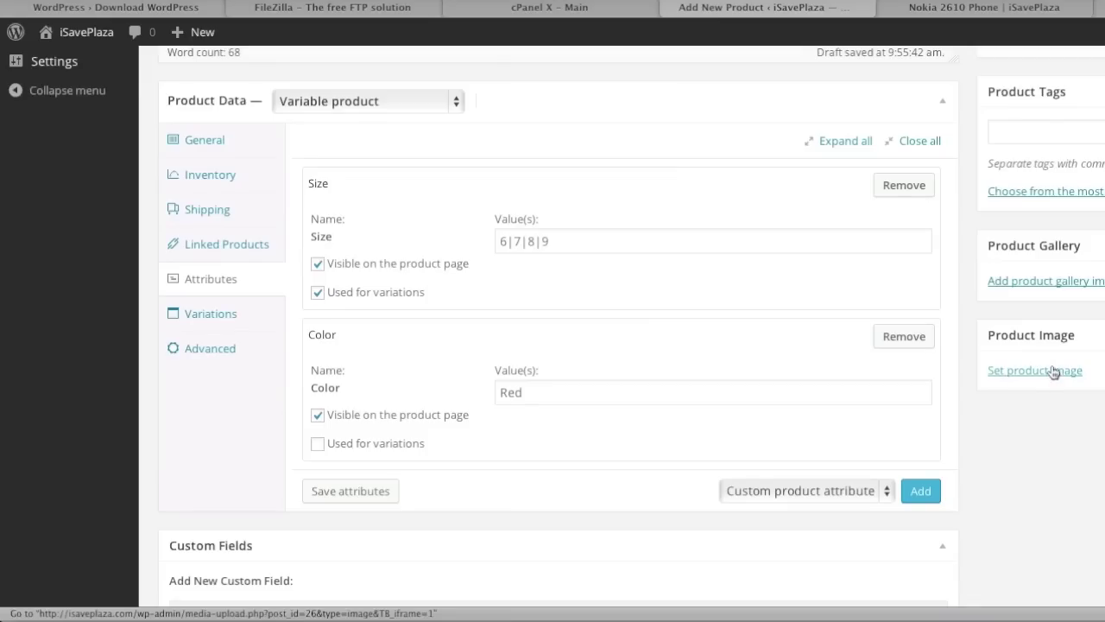
pyautogui.click(1053, 371)
# Upload nine-west-women-s-lucero-pump.jpg and set it as the product image.
pyautogui.click(72, 111)
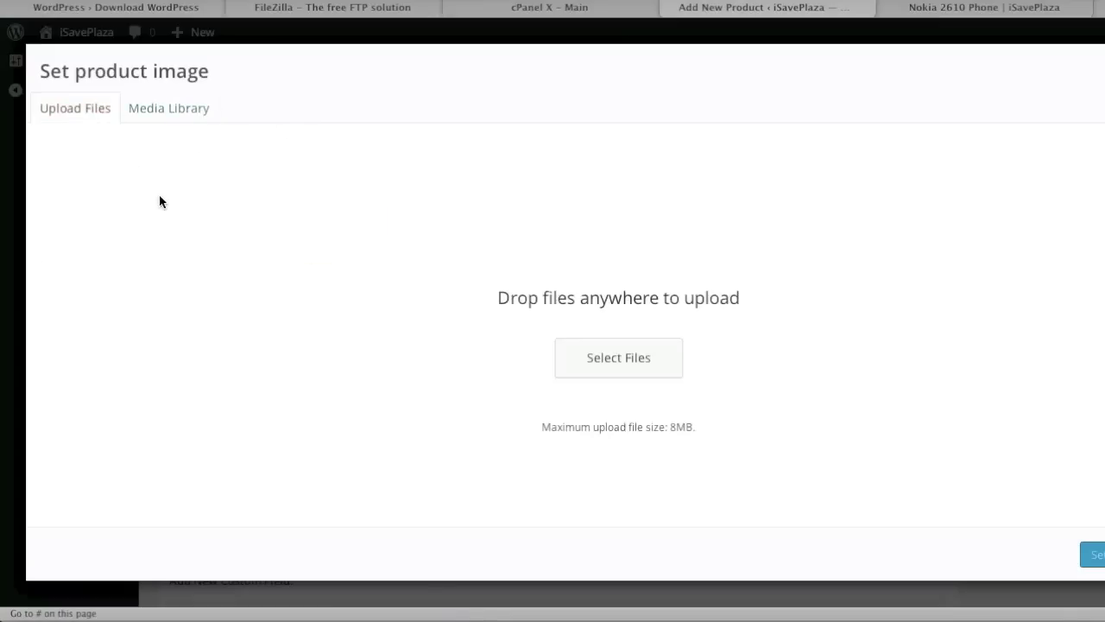
pyautogui.click(612, 361)
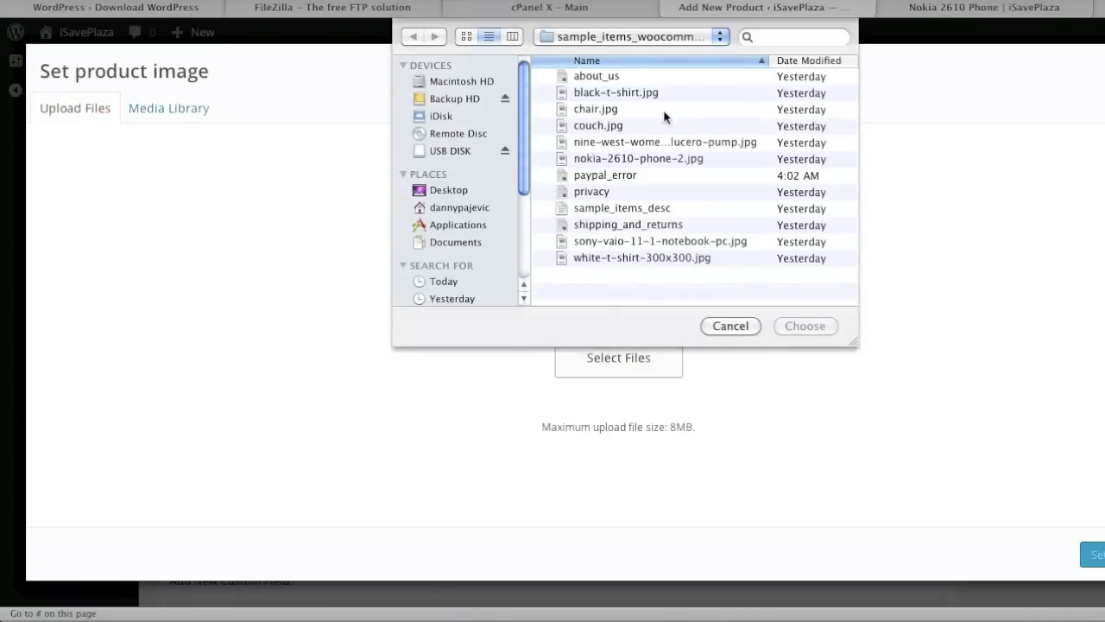
pyautogui.doubleClick(655, 143)
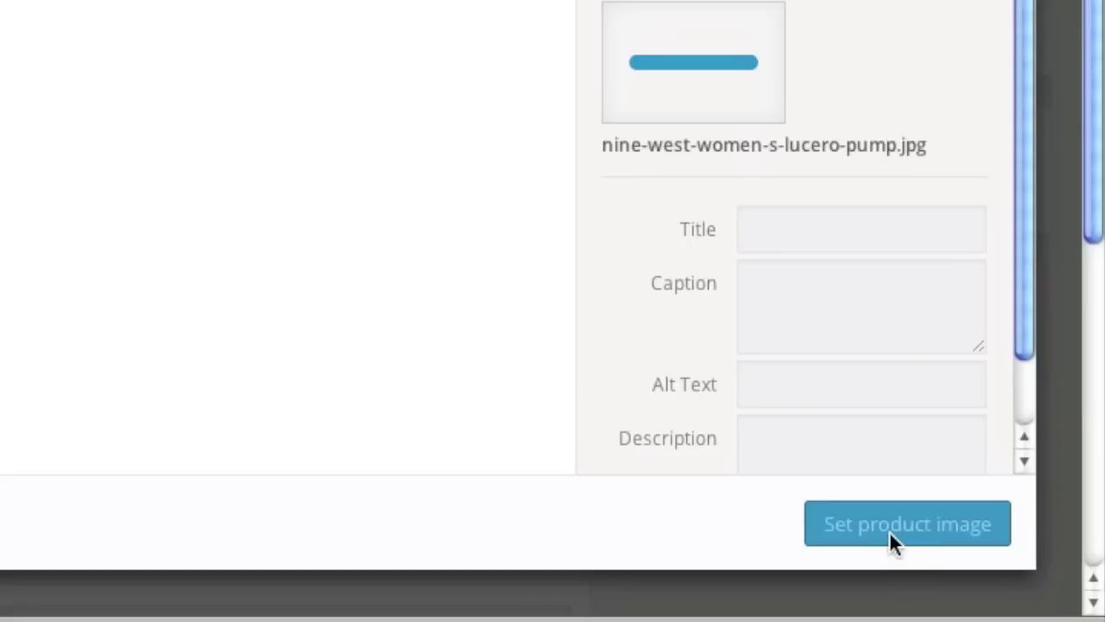
pyautogui.click(879, 535)
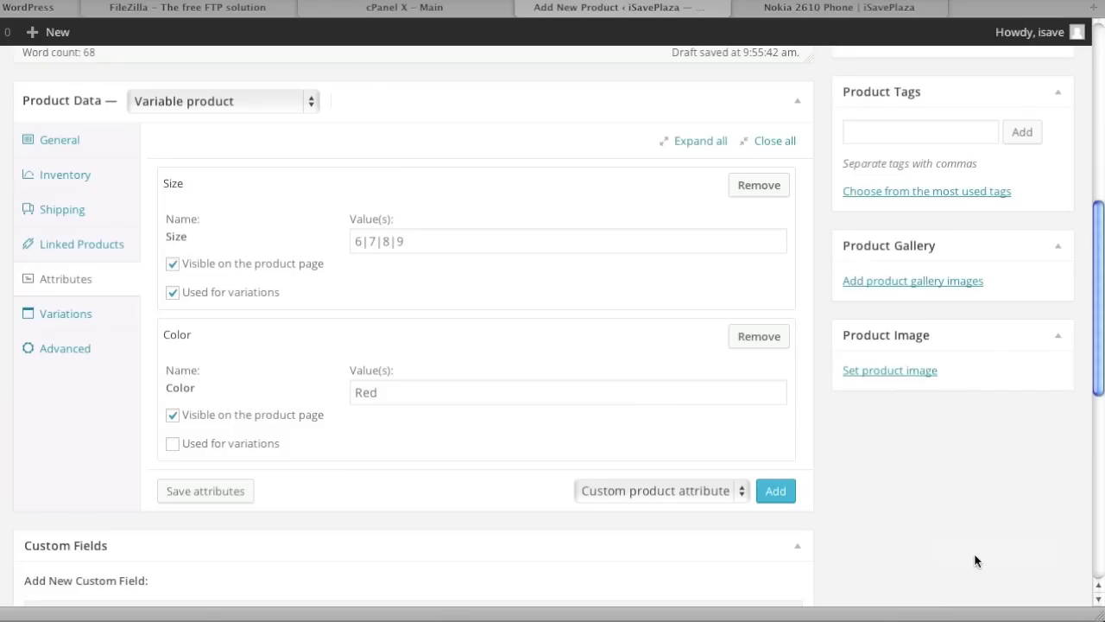
# Publish the Nine West Women's Lucero Pump and open its live page in a new tab.
pyautogui.scroll(10, 837, 490)
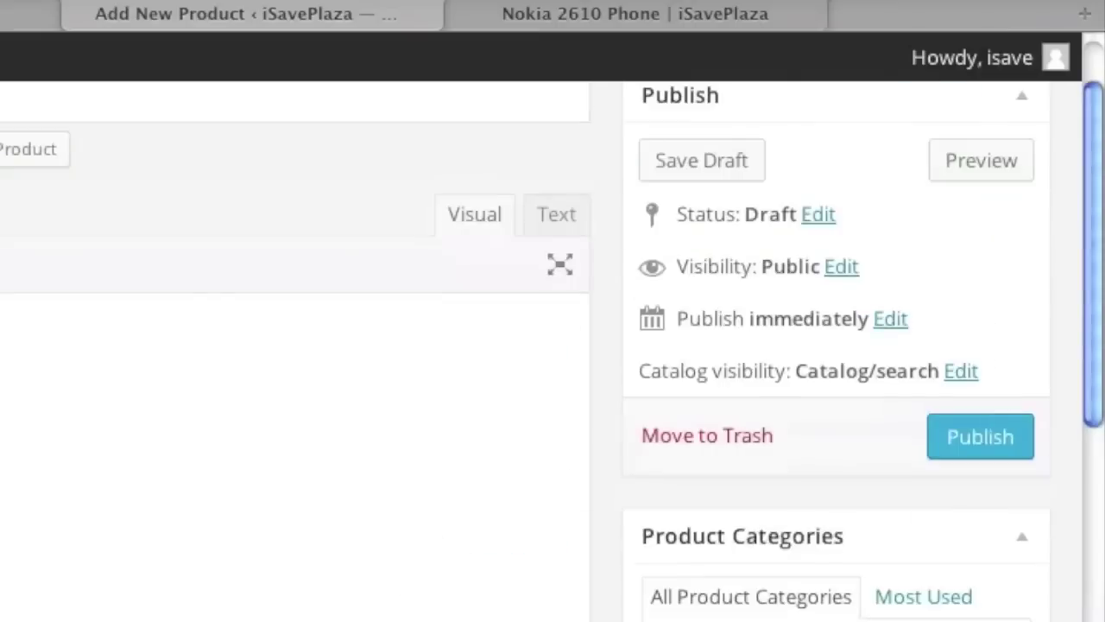
pyautogui.click(1045, 314)
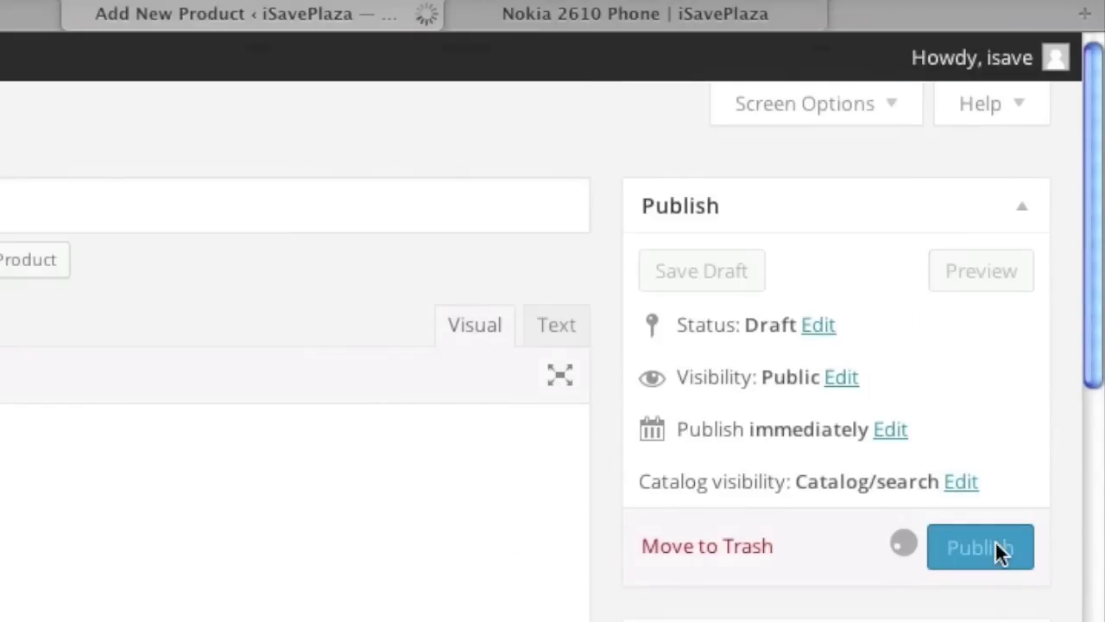
pyautogui.rightClick(325, 188)
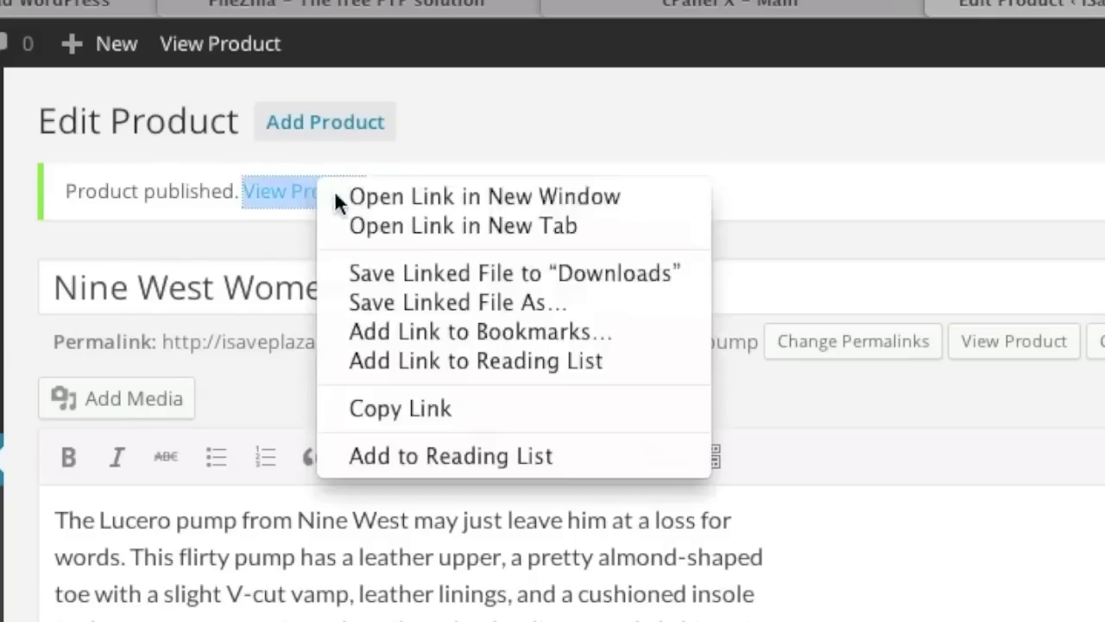
pyautogui.click(380, 222)
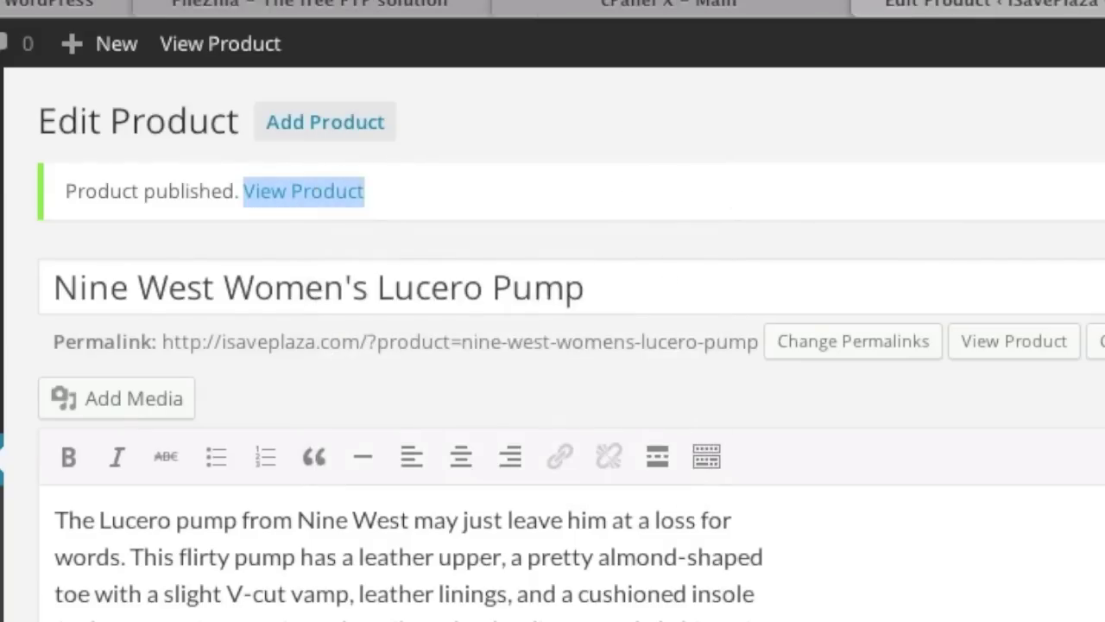
# On the live Lucero Pump page, check sizes 6–9 and the Additional Information, then return to the editor.
pyautogui.click(1071, 12)
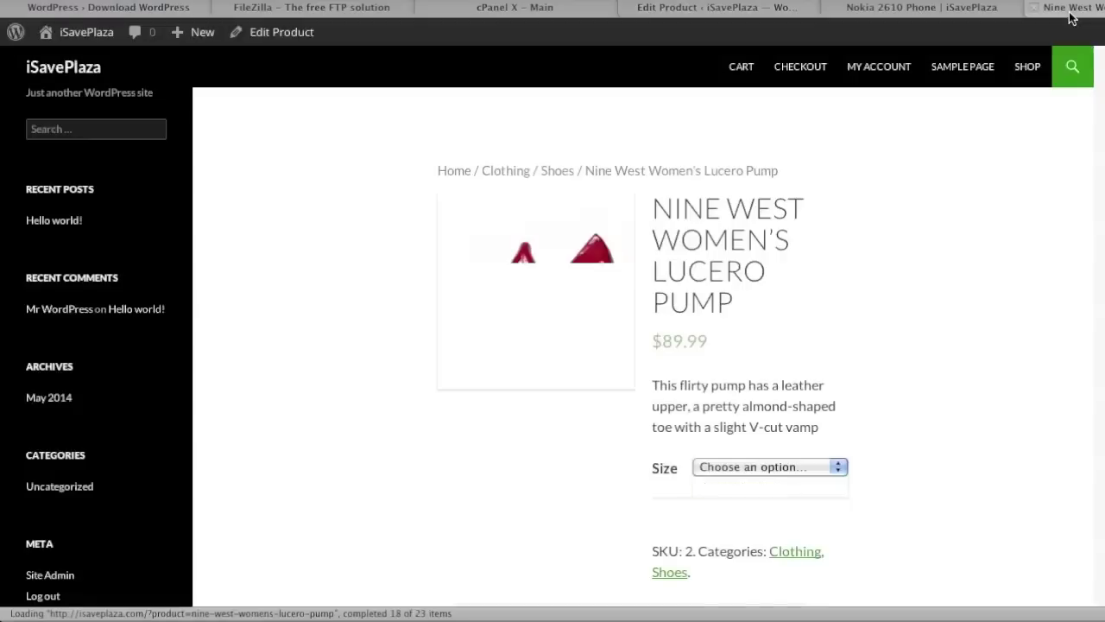
pyautogui.scroll(-2, 861, 370)
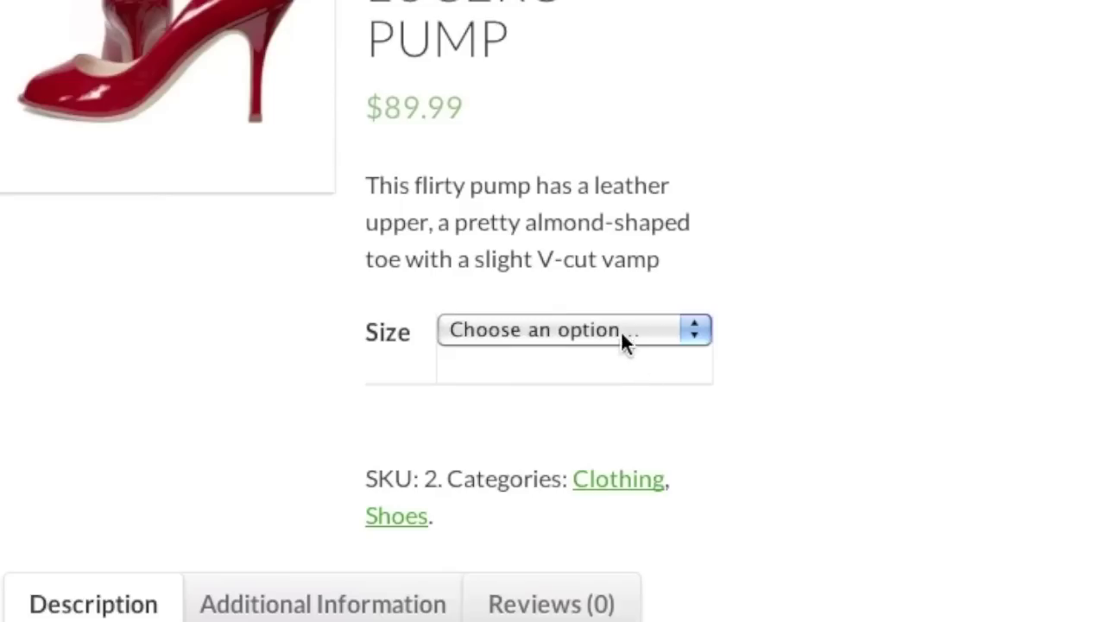
pyautogui.click(798, 352)
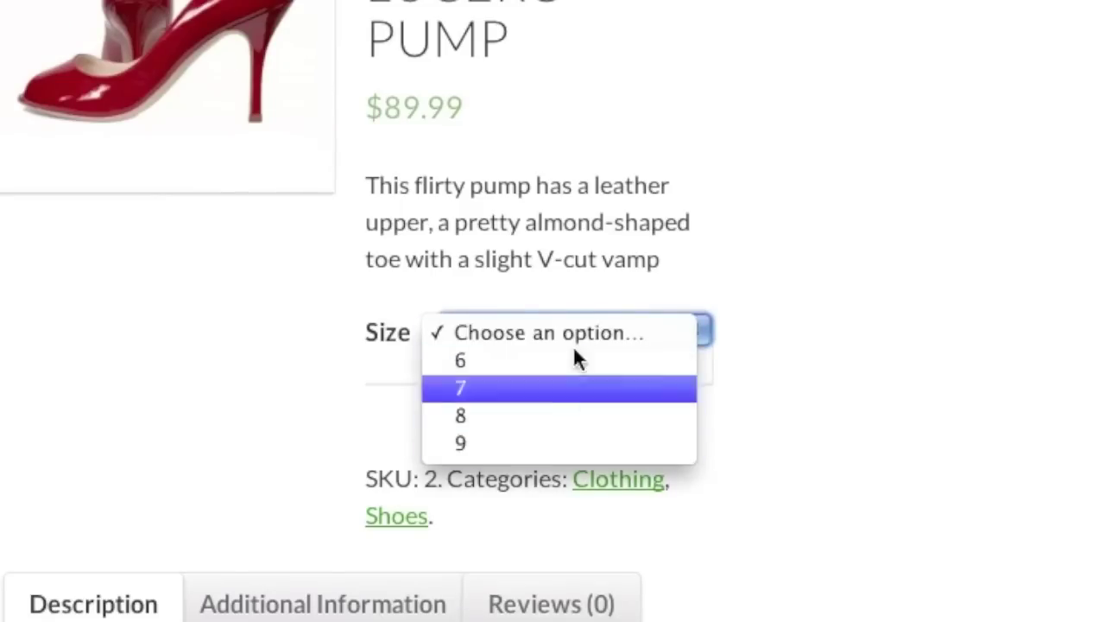
pyautogui.click(289, 395)
pyautogui.click(297, 600)
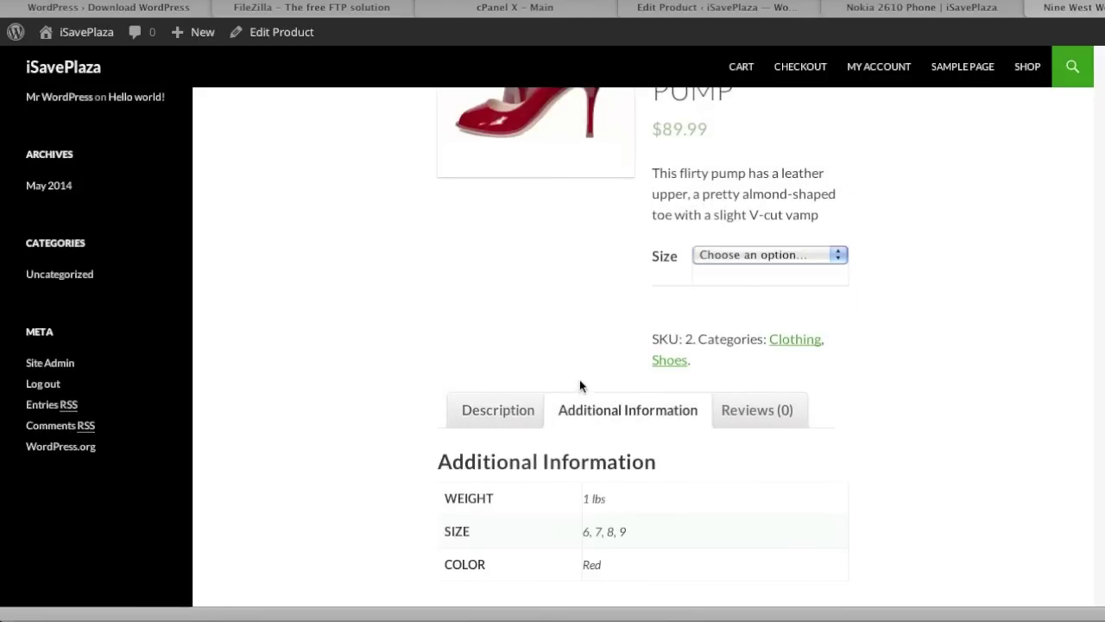
pyautogui.scroll(-2, 580, 386)
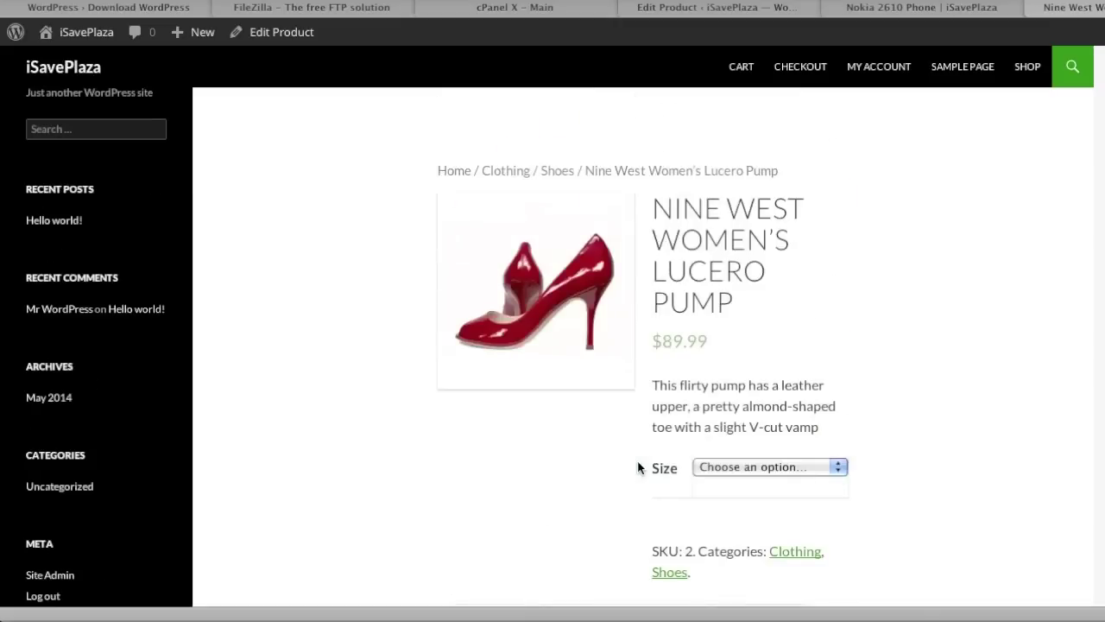
pyautogui.click(682, 6)
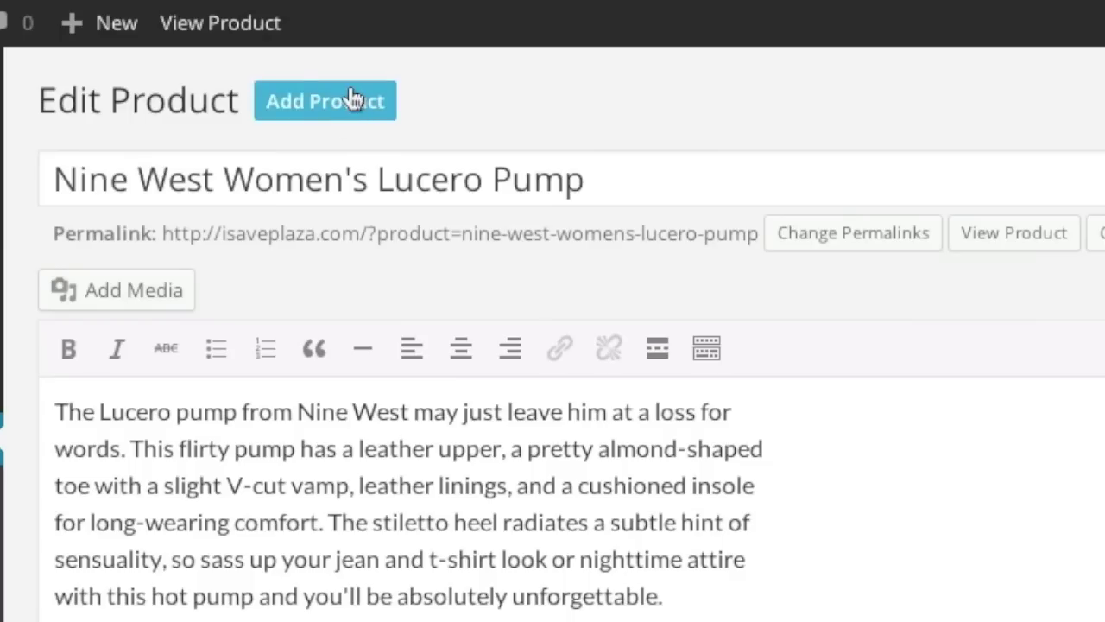
# Start a new product and paste 'Chair' from the notes file as its name.
pyautogui.click(352, 99)
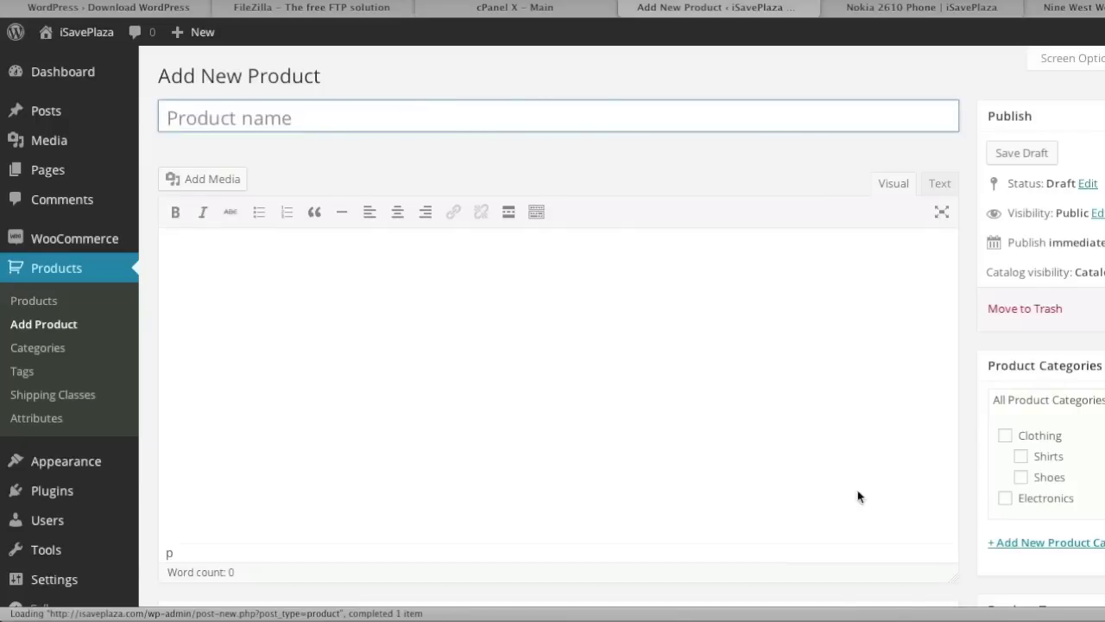
pyautogui.click(922, 616)
pyautogui.scroll(15, 382, 254)
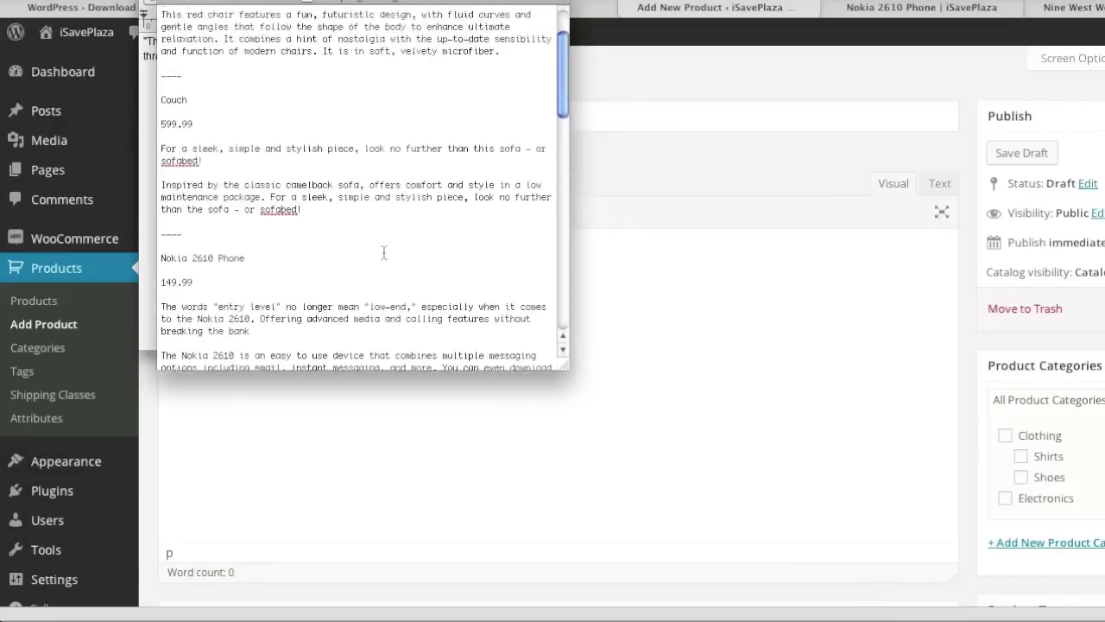
pyautogui.moveTo(192, 11); pyautogui.dragTo(153, 14)
pyautogui.press('super+c')
pyautogui.click(622, 123)
pyautogui.press('super+v')
# Paste the 'This red chair features a fun, futuristic design' paragraph into the description.
pyautogui.click(922, 617)
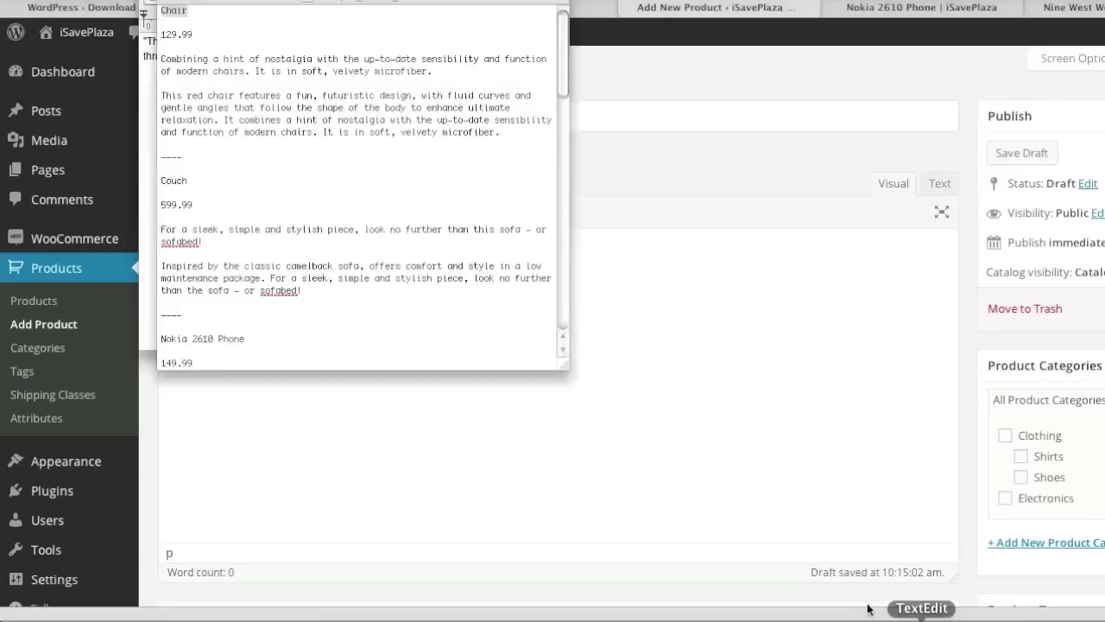
pyautogui.moveTo(509, 139); pyautogui.dragTo(152, 97)
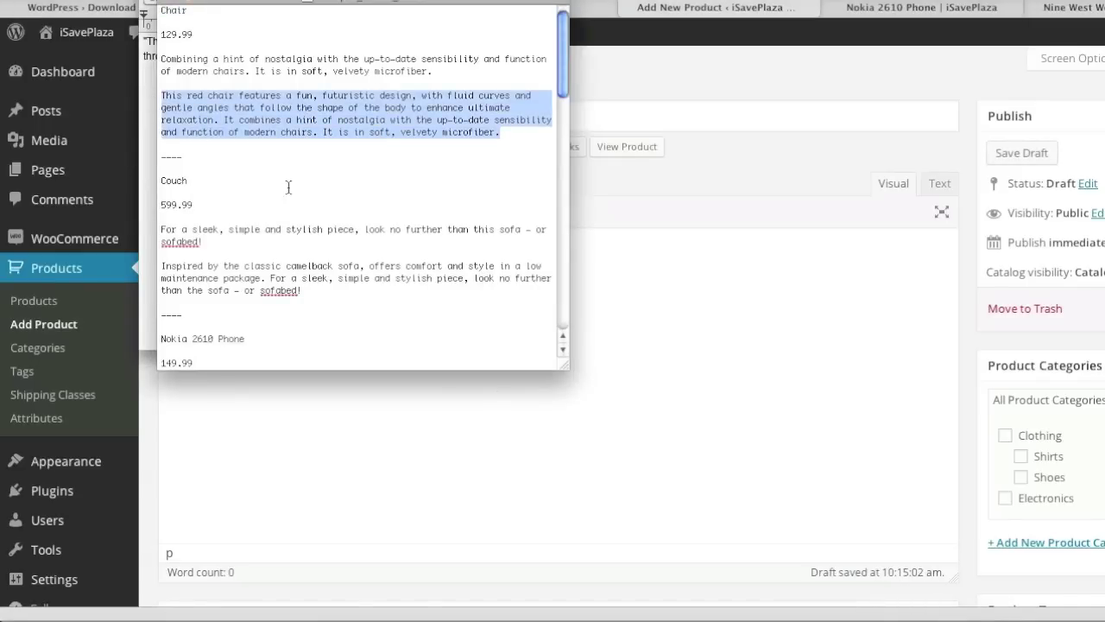
pyautogui.press('super+c')
pyautogui.click(601, 455)
pyautogui.press('super+v')
# Give the Chair SKU 3 and a regular price of 199.99.
pyautogui.scroll(-3, 582, 442)
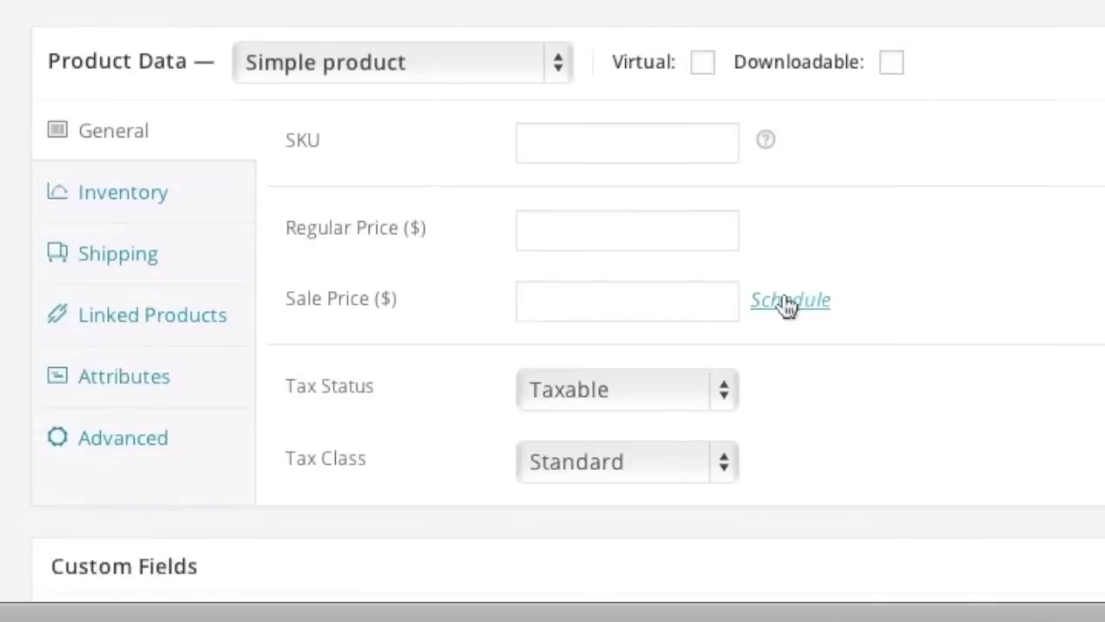
pyautogui.click(452, 397)
pyautogui.write('3')
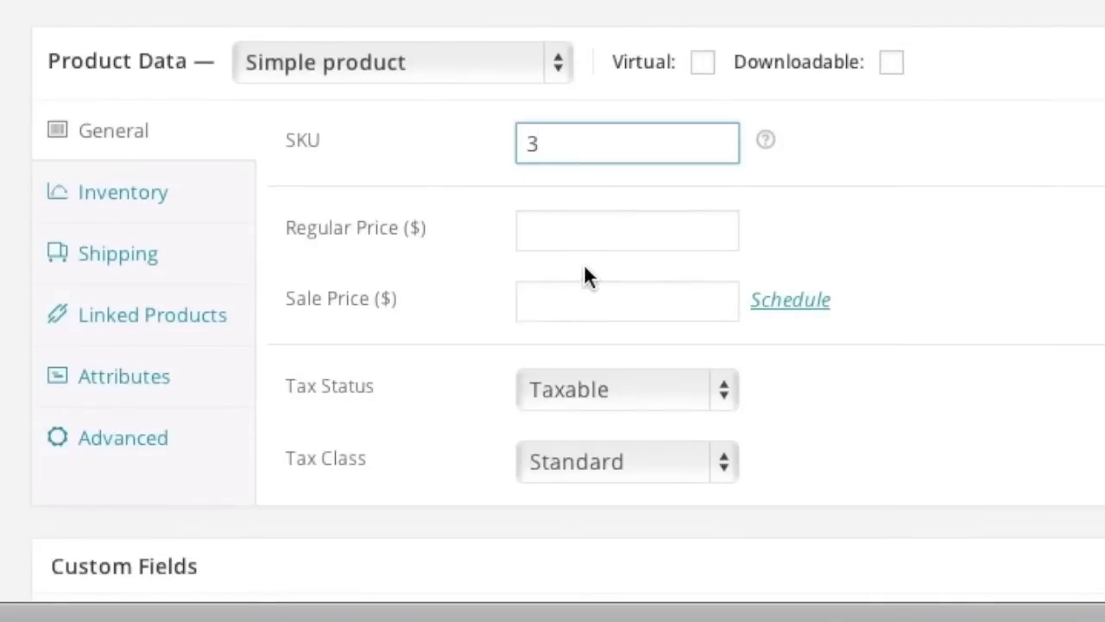
pyautogui.click(583, 240)
pyautogui.write('199.99')
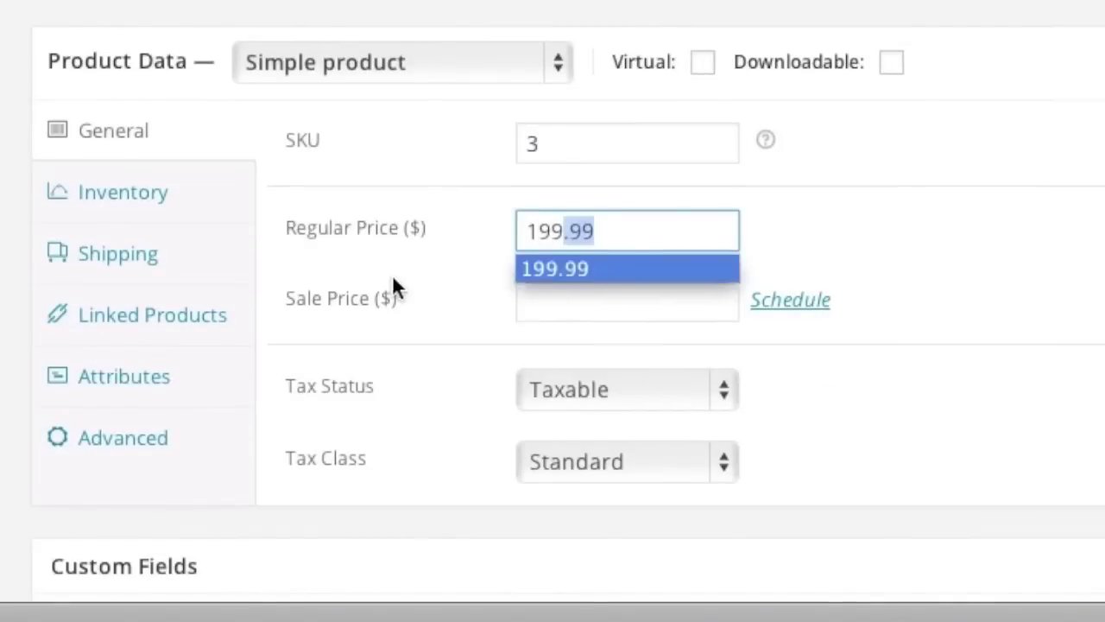
pyautogui.press('Return')
# Enable stock management with a stock quantity of 12.
pyautogui.click(168, 195)
pyautogui.click(529, 141)
pyautogui.click(558, 208)
pyautogui.write('12')
# Set the product's shipping weight to 100 lbs.
pyautogui.click(177, 283)
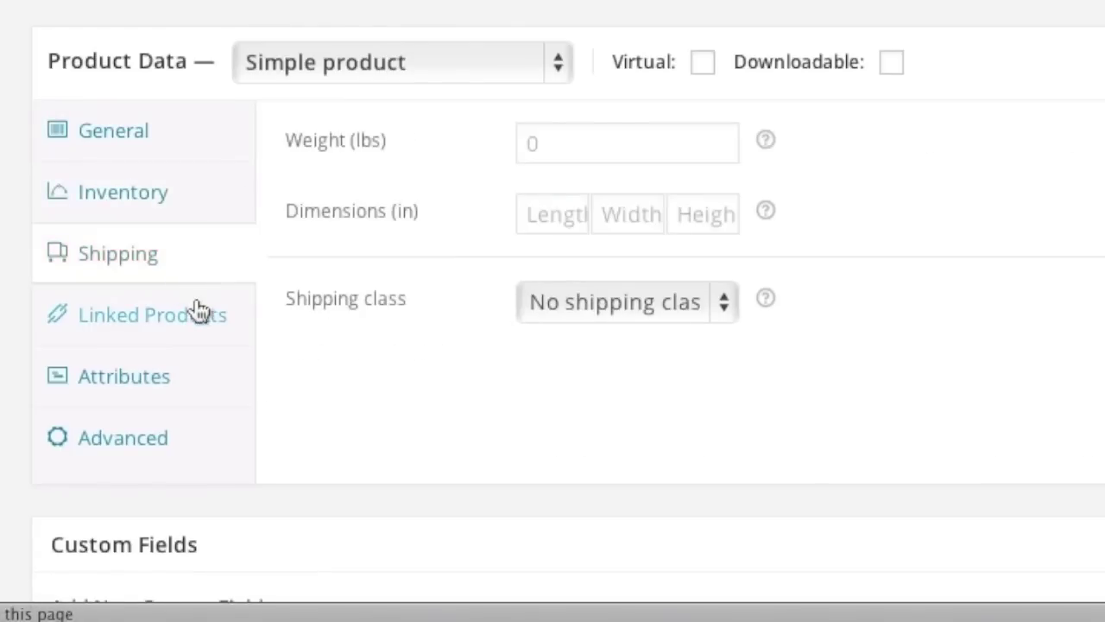
pyautogui.click(587, 156)
pyautogui.write('100')
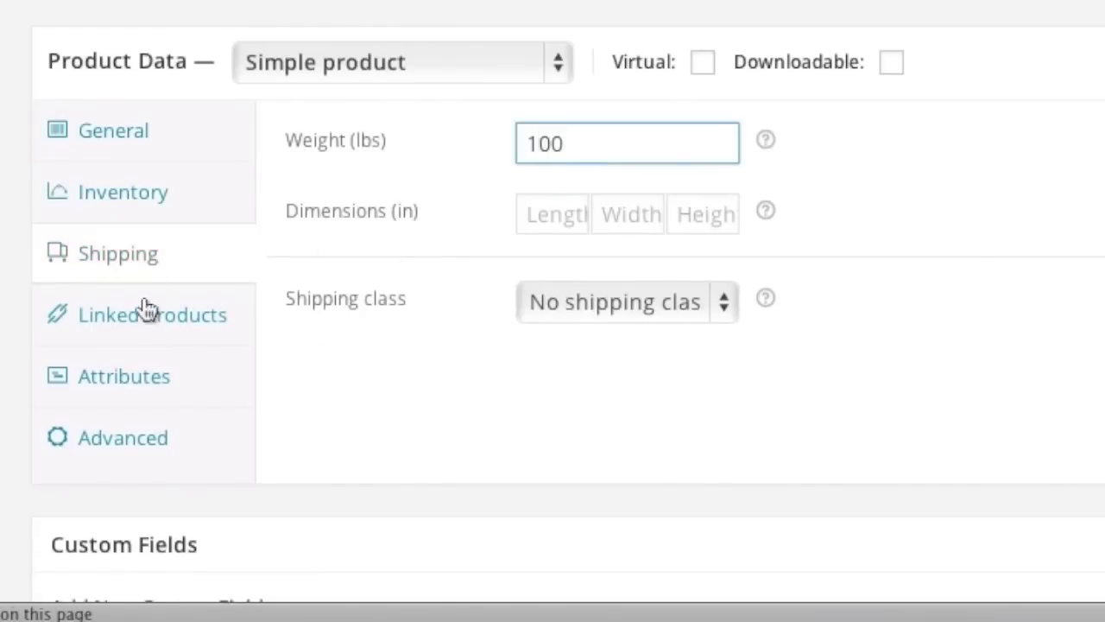
pyautogui.click(364, 403)
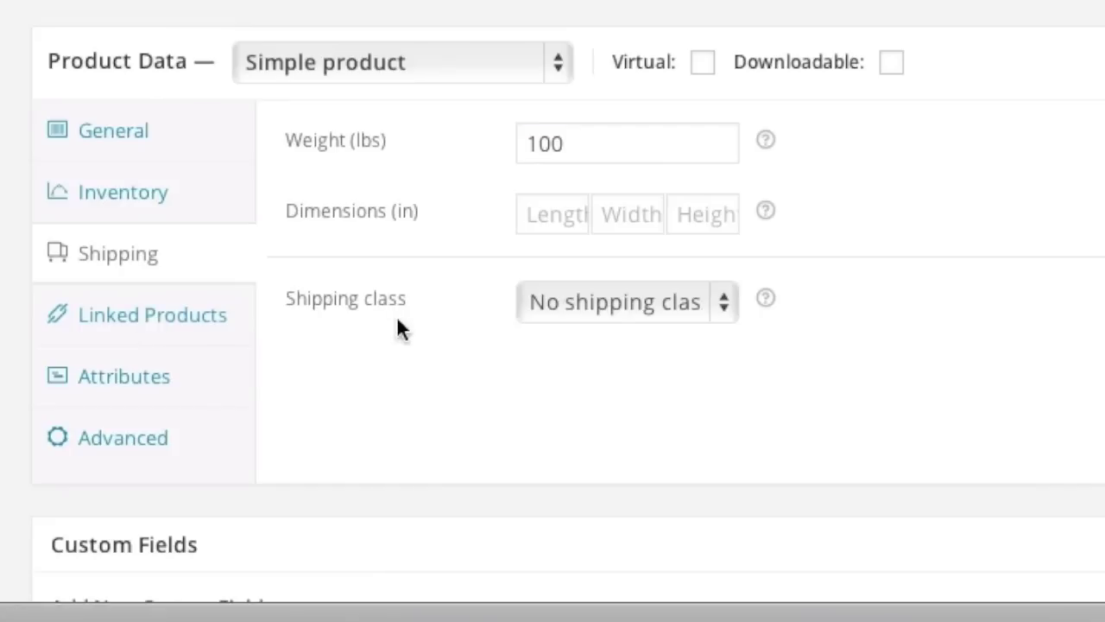
pyautogui.click(207, 326)
pyautogui.click(566, 149)
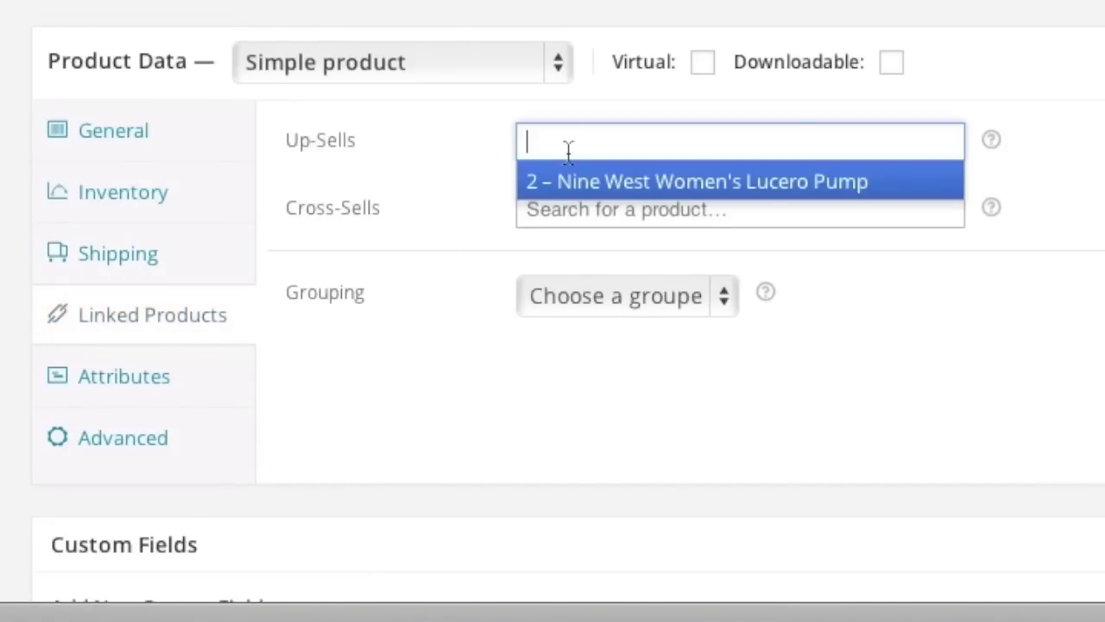
# Add Nine West Women's Lucero Pump as an up-sell, leaving cross-sells empty after a Nokia search.
pyautogui.write('Nine')
pyautogui.click(601, 183)
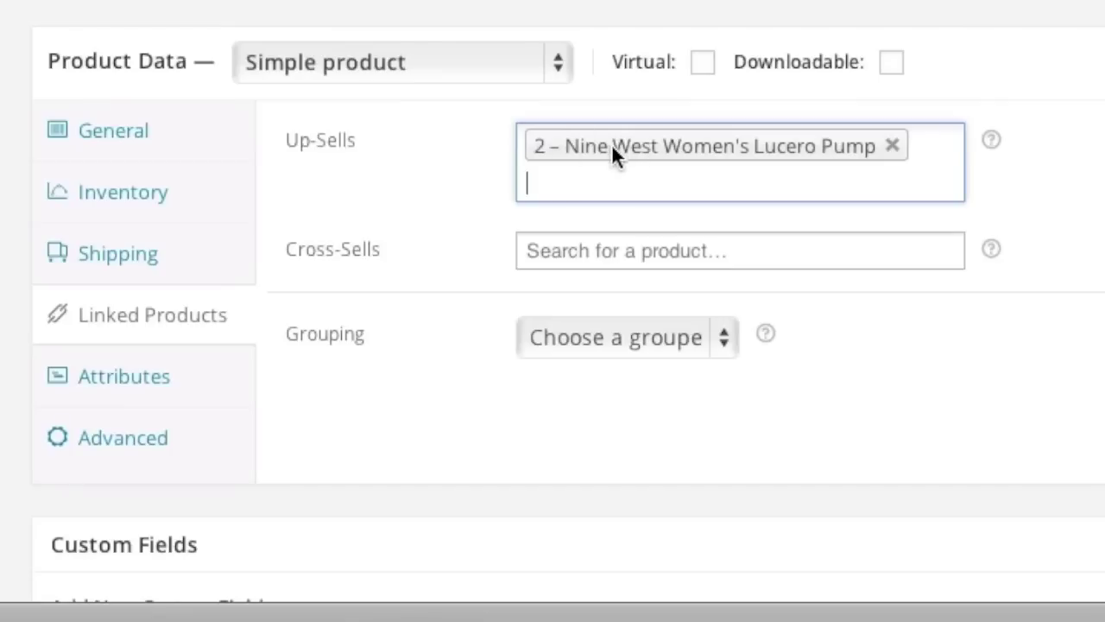
pyautogui.click(594, 257)
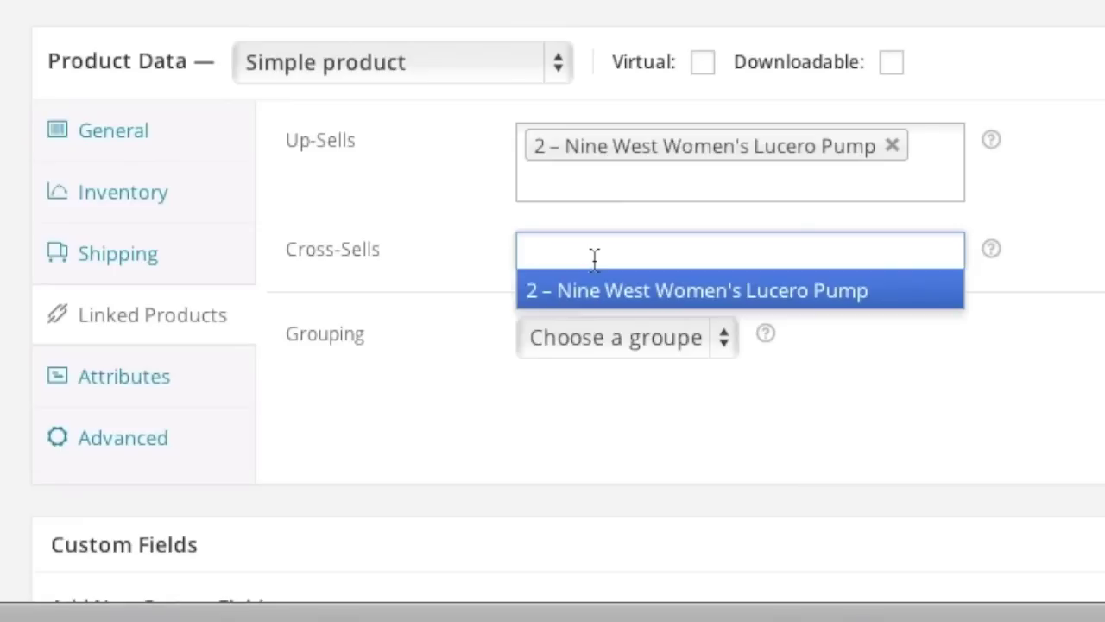
pyautogui.write('Nokia')
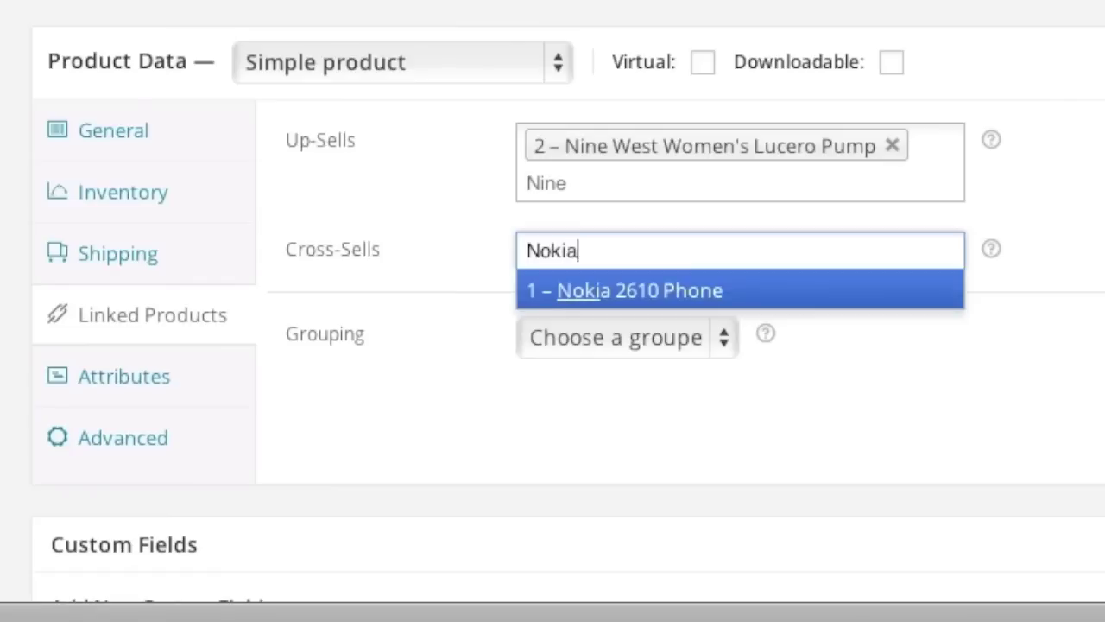
pyautogui.press('Return')
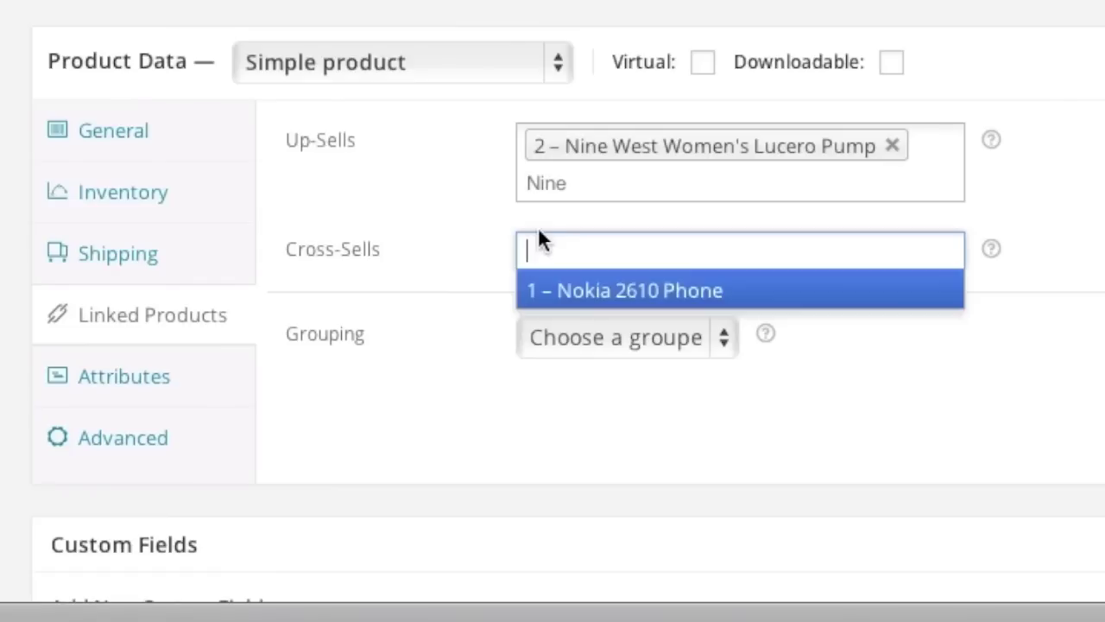
pyautogui.click(442, 304)
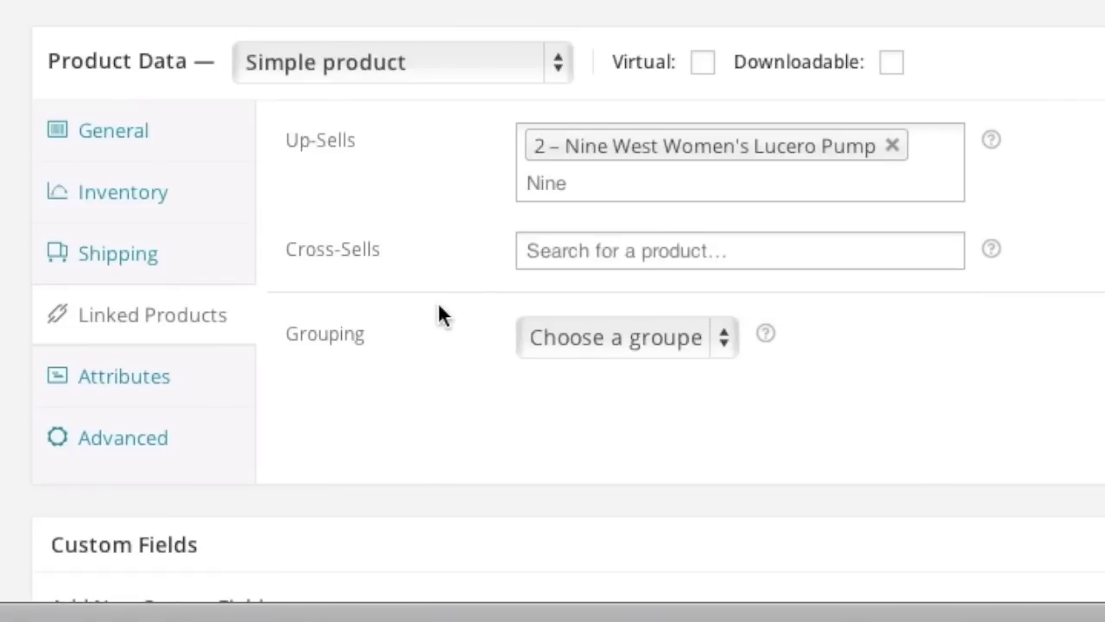
pyautogui.click(149, 382)
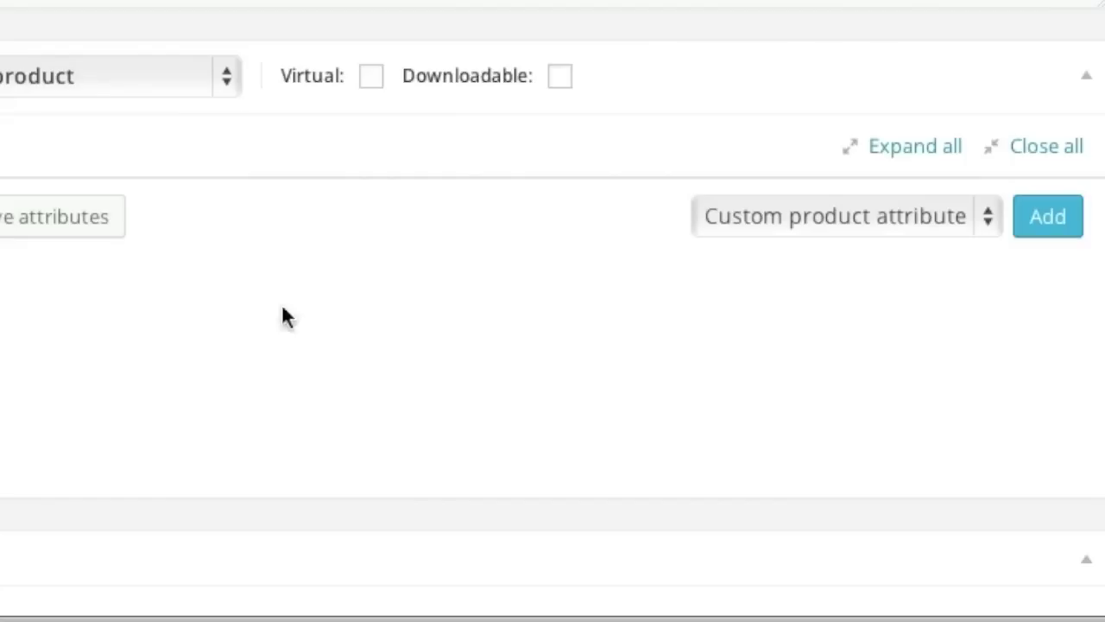
# Add a Color attribute with the value Red.
pyautogui.click(990, 216)
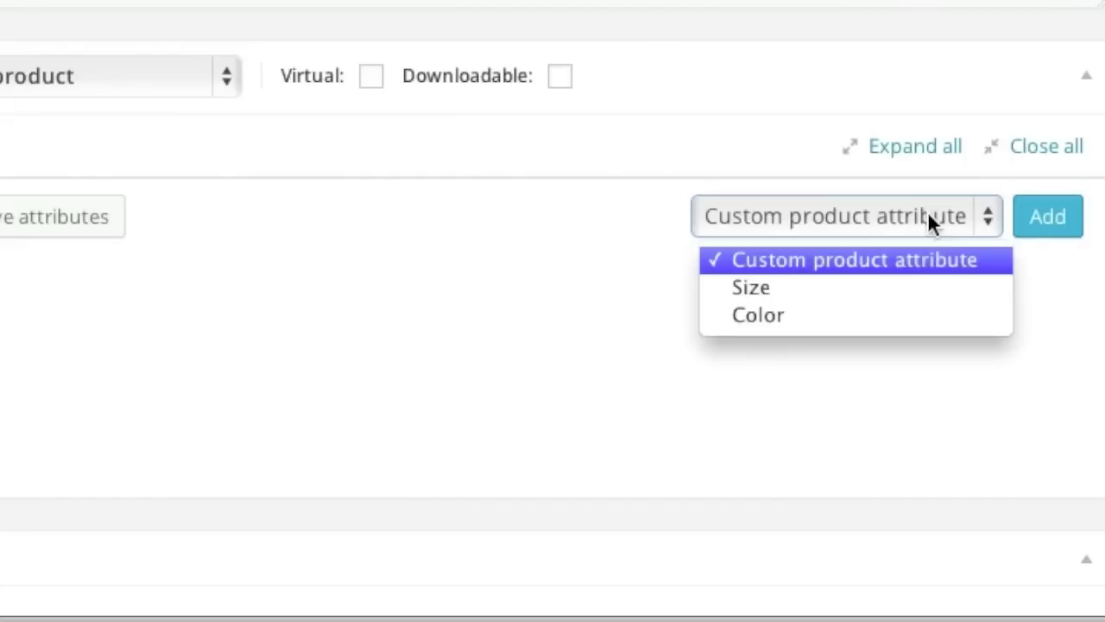
pyautogui.click(873, 314)
pyautogui.click(1055, 222)
pyautogui.click(345, 323)
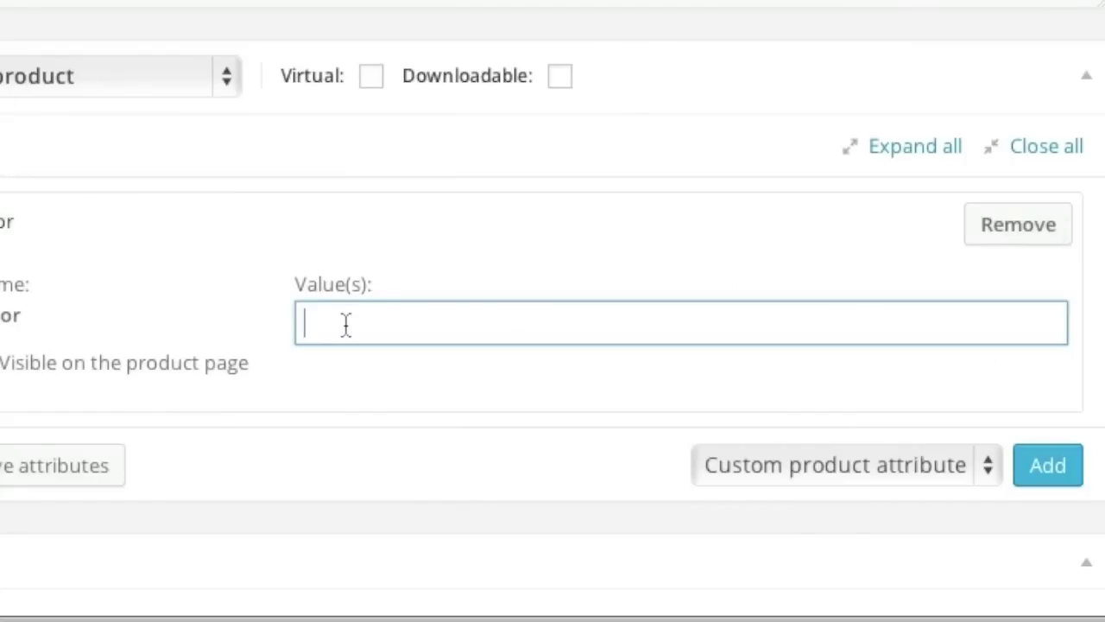
pyautogui.write('Red')
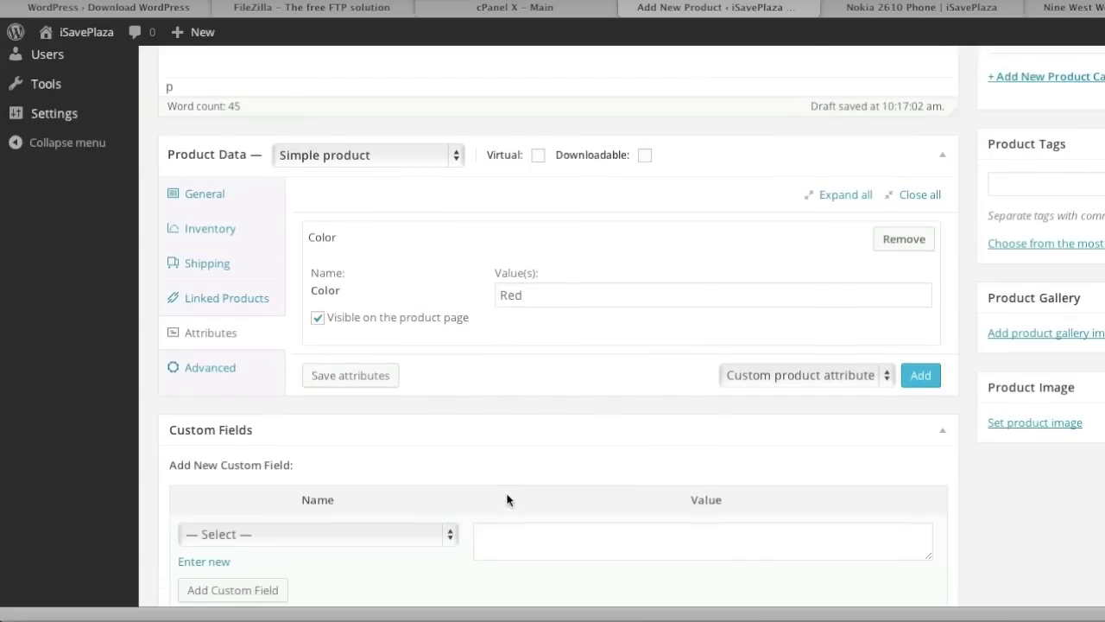
# Paste the 'Combining a hint of nostalgia' paragraph into the Product Short Description.
pyautogui.scroll(-5, 506, 498)
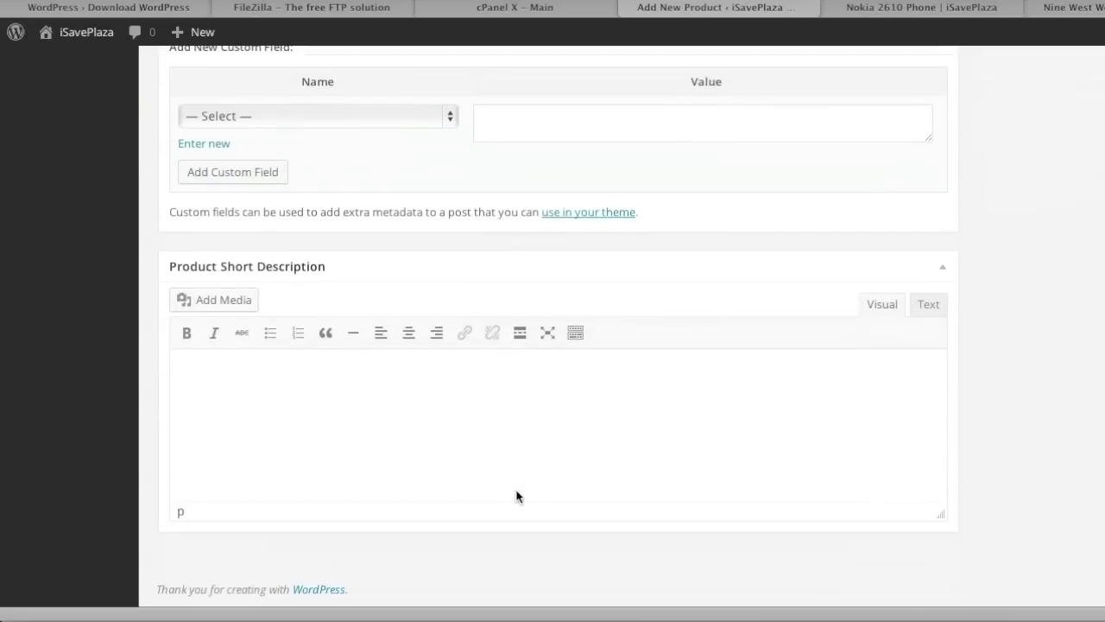
pyautogui.click(839, 562)
pyautogui.moveTo(430, 72); pyautogui.dragTo(146, 63)
pyautogui.press('super+c')
pyautogui.click(372, 394)
pyautogui.press('super+v')
pyautogui.scroll(7, 657, 380)
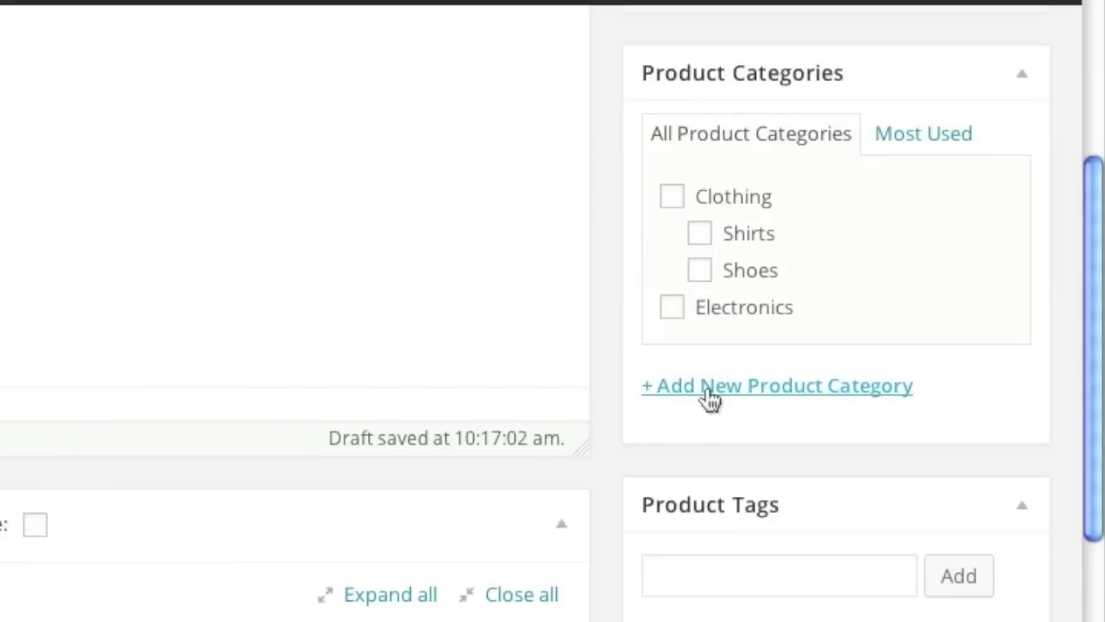
# Create a new Furniture product category.
pyautogui.click(708, 388)
pyautogui.write('Furniture')
pyautogui.click(809, 572)
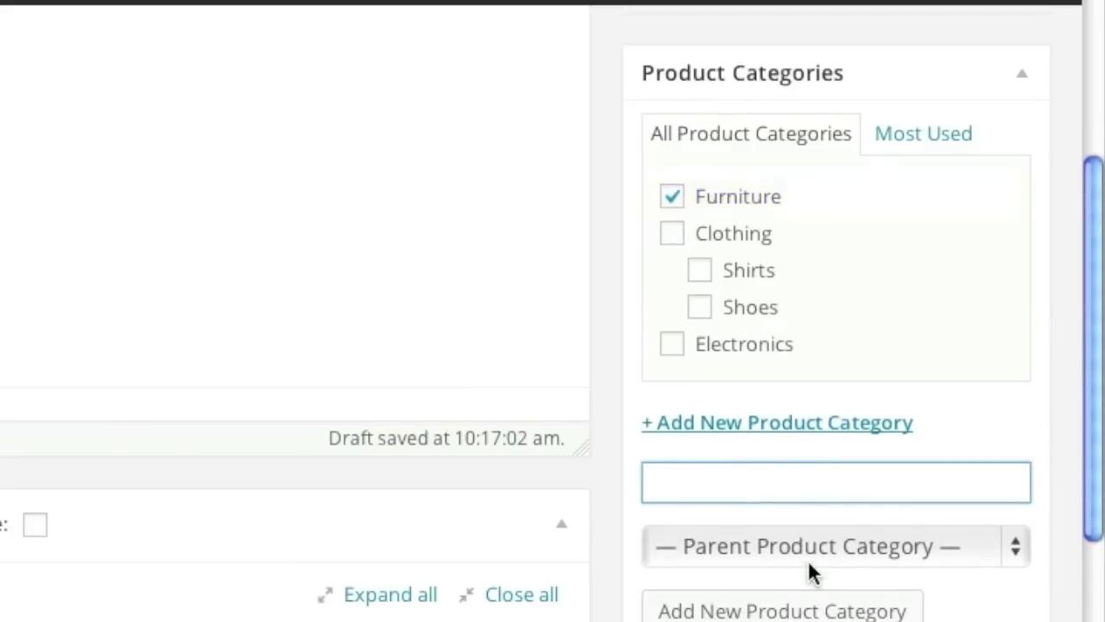
# Set the red chair photo as the product image and publish the Chair.
pyautogui.scroll(-5, 614, 553)
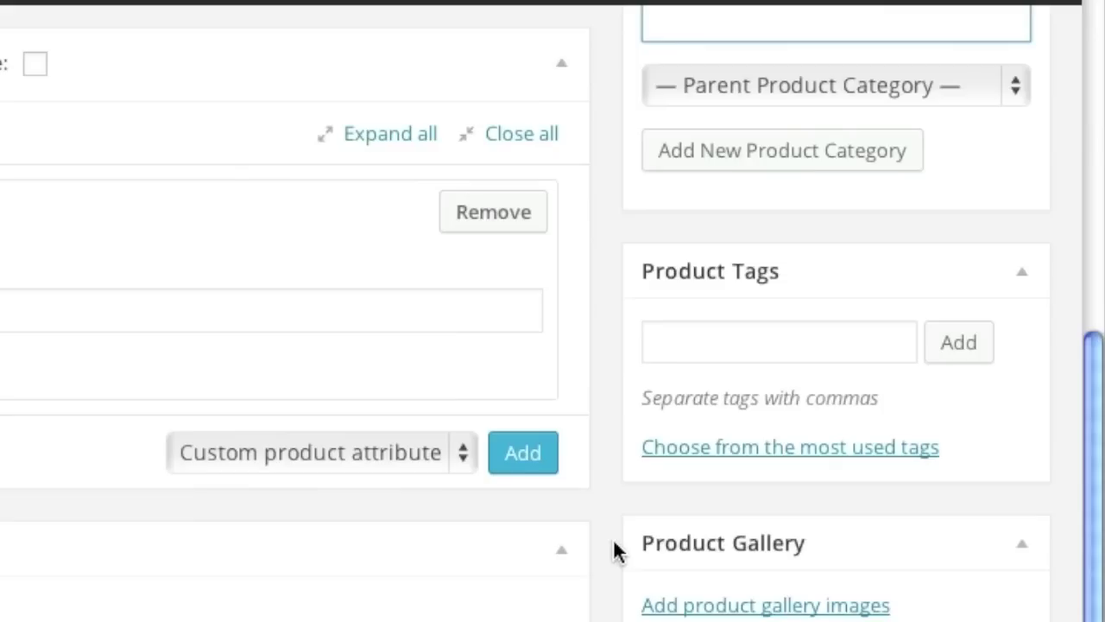
pyautogui.scroll(-3, 614, 553)
pyautogui.click(748, 463)
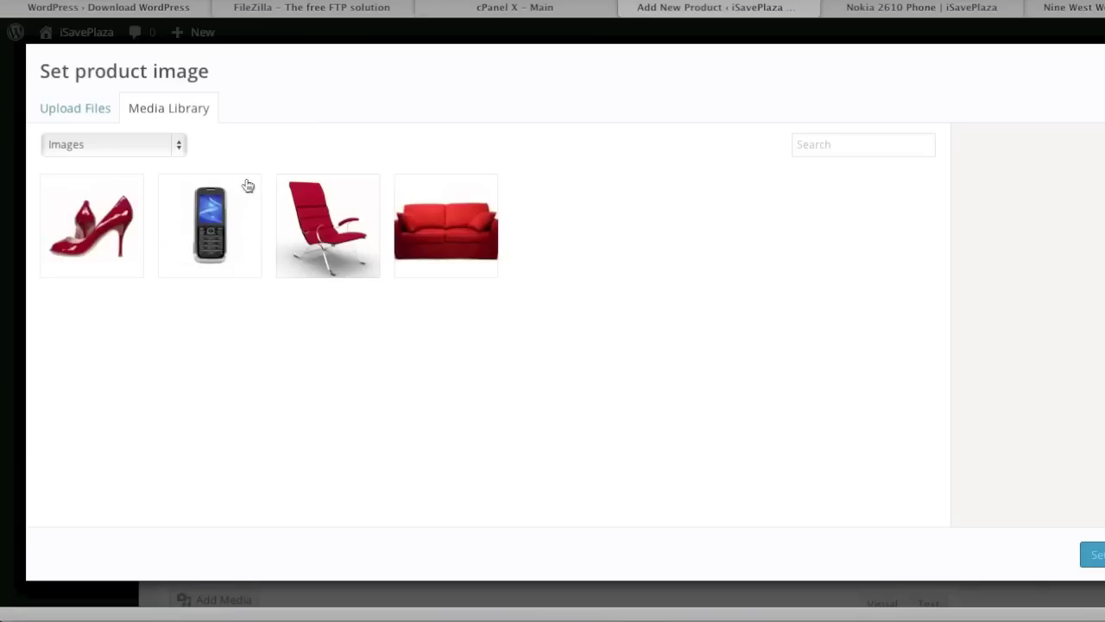
pyautogui.click(301, 207)
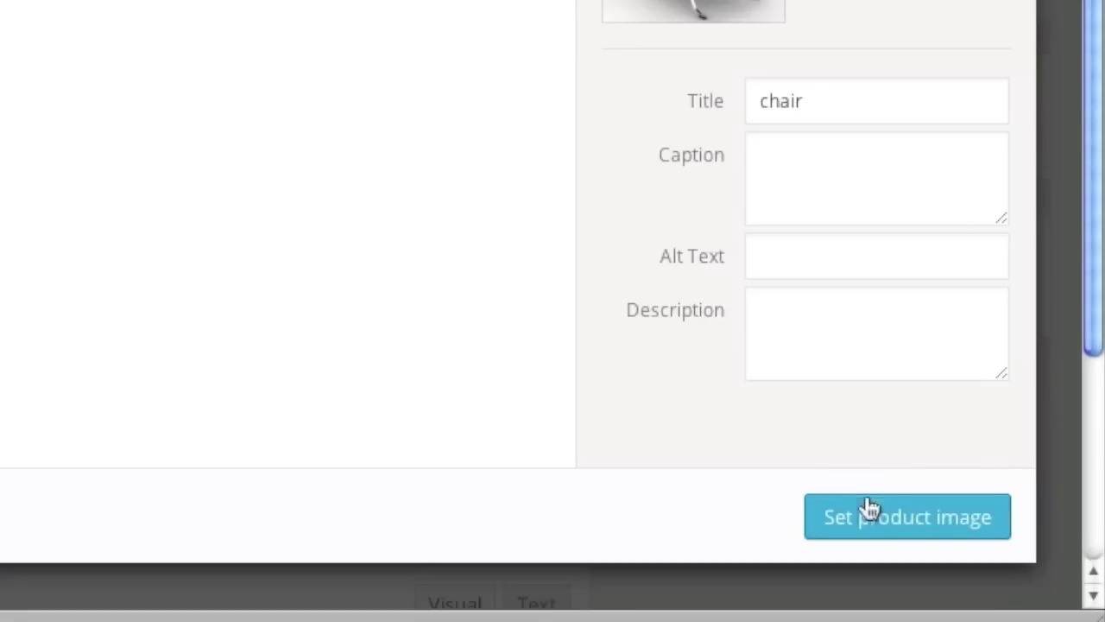
pyautogui.click(1094, 555)
pyautogui.scroll(-3, 602, 509)
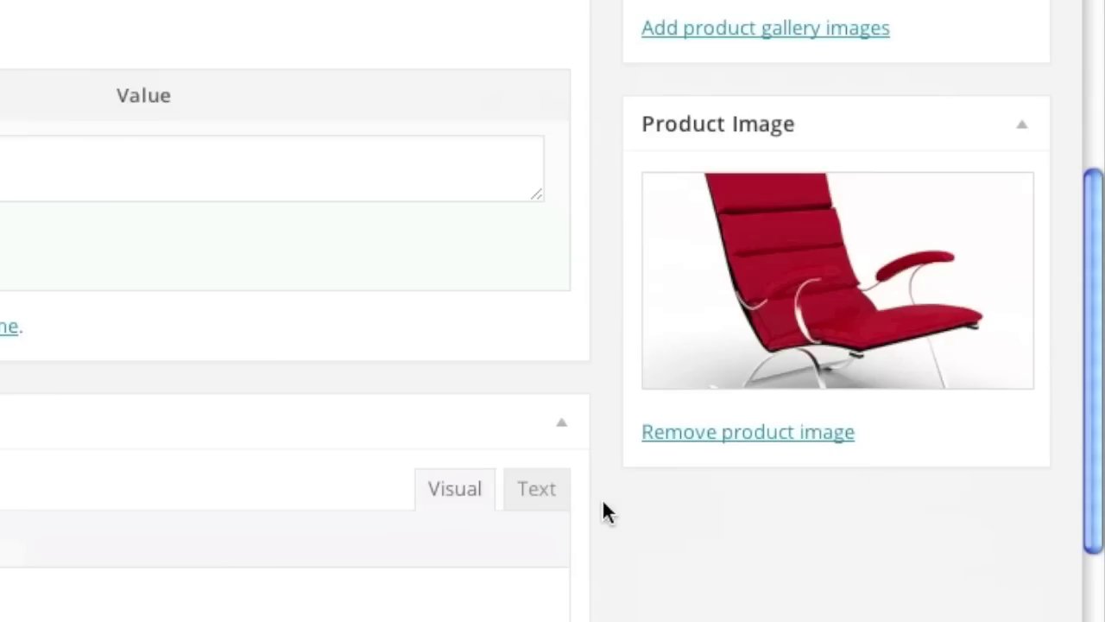
pyautogui.scroll(15, 608, 502)
pyautogui.click(980, 337)
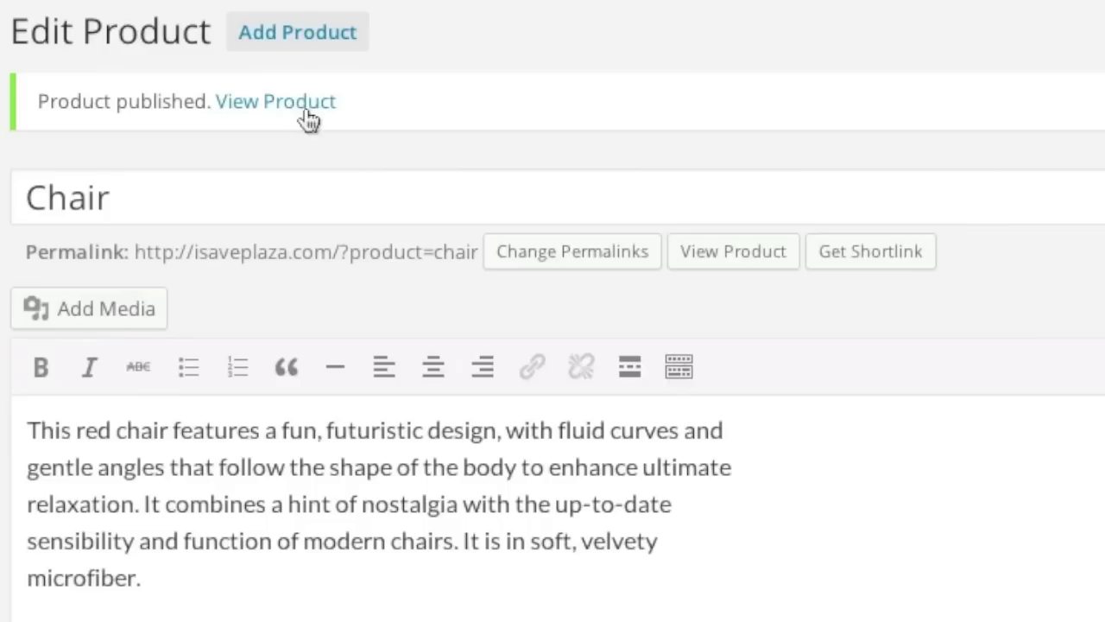
pyautogui.rightClick(302, 108)
# View the live Chair page and the Shop listing all 3 products, then return to the Chair editor.
pyautogui.click(338, 151)
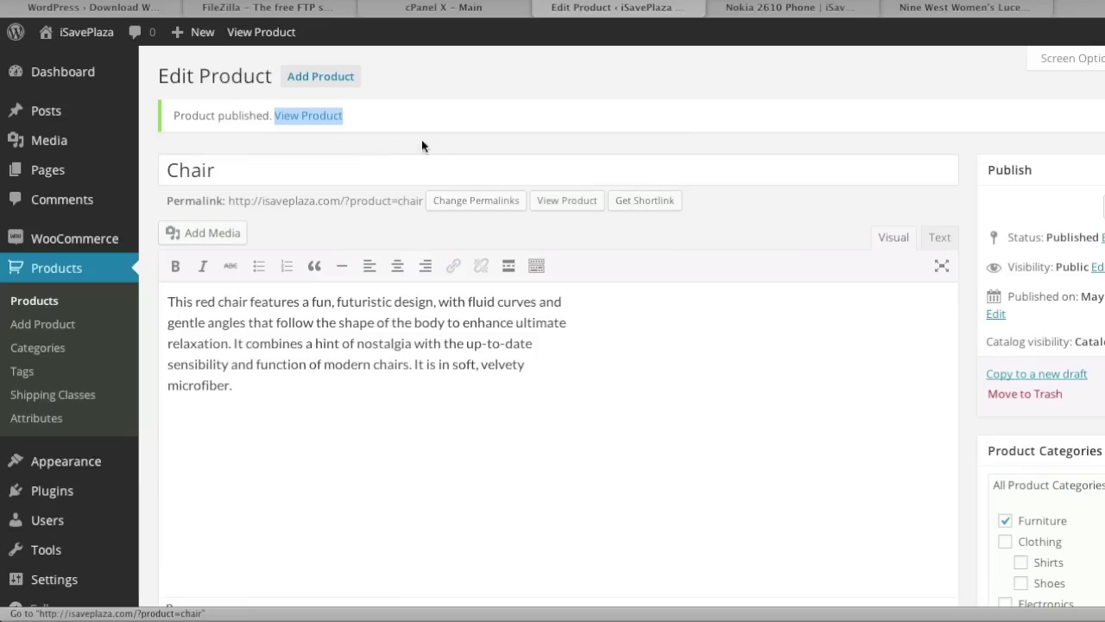
pyautogui.press('super+9')
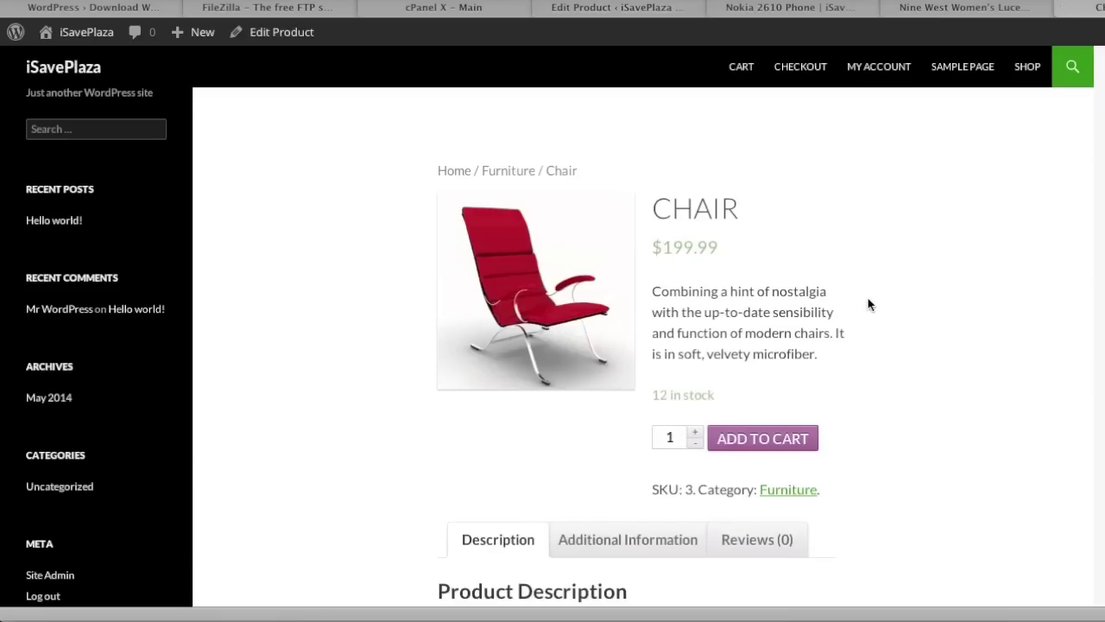
pyautogui.scroll(-4, 867, 297)
pyautogui.scroll(3, 868, 297)
pyautogui.scroll(1, 868, 303)
pyautogui.click(1024, 66)
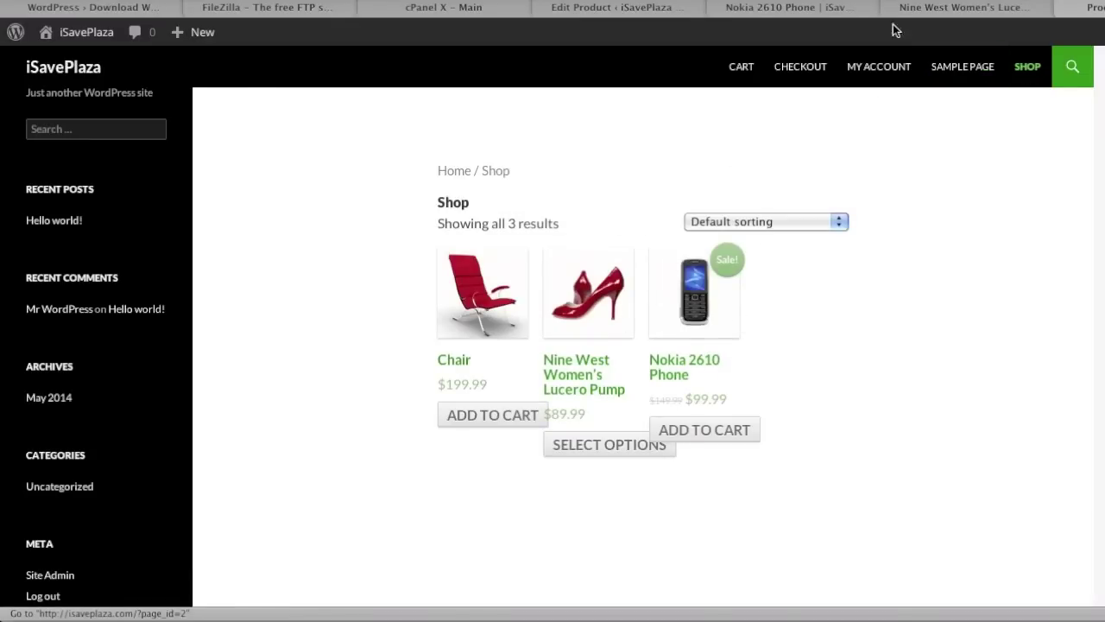
pyautogui.click(665, 16)
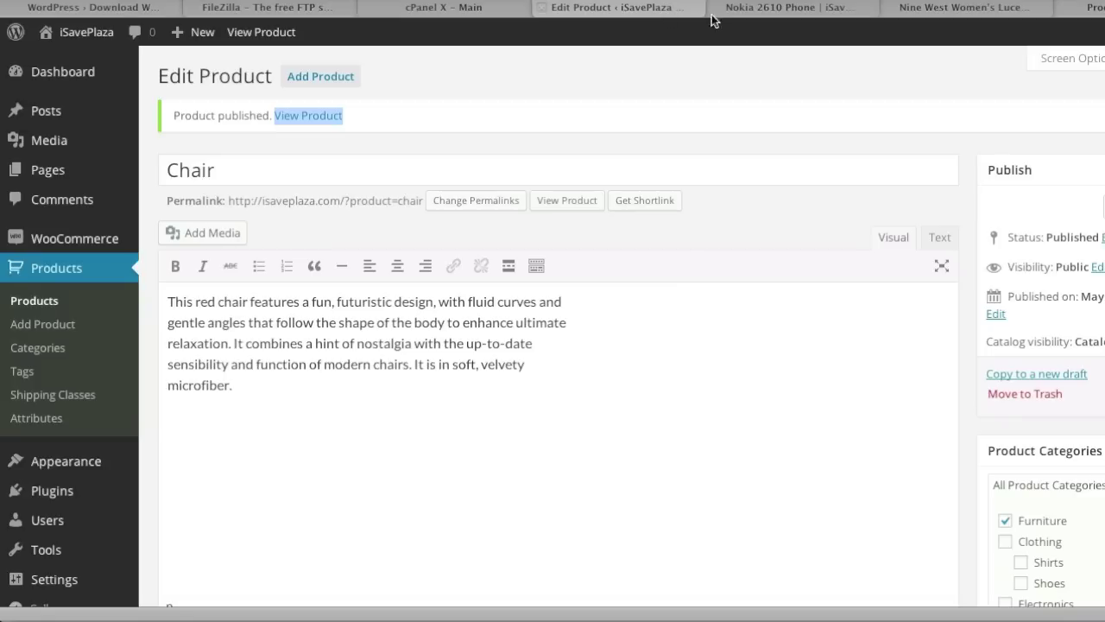
pyautogui.click(1098, 16)
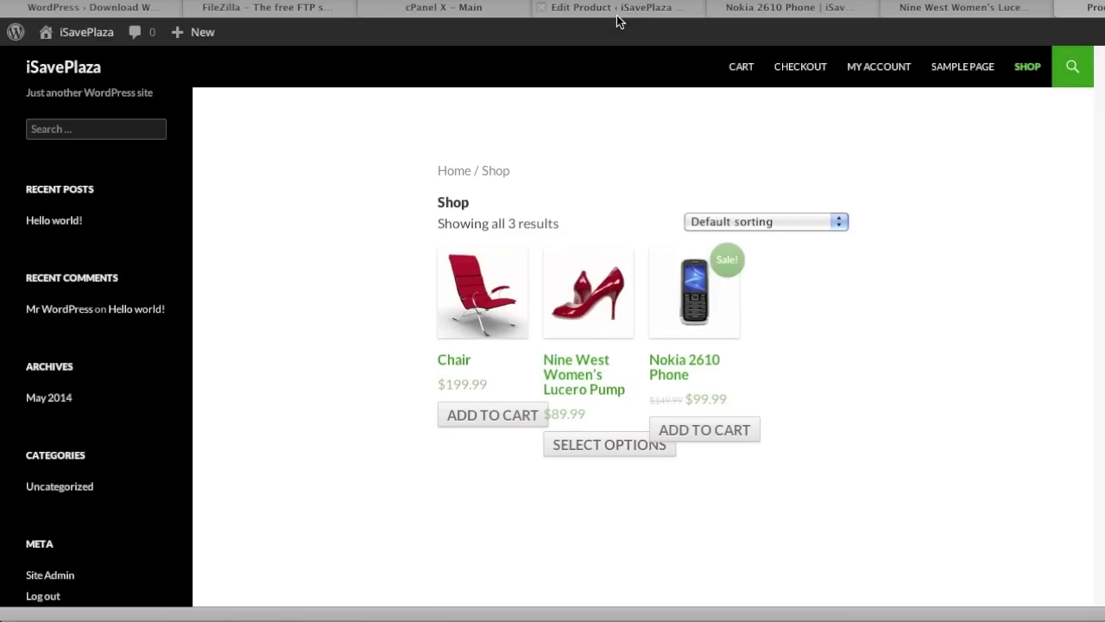
pyautogui.click(1023, 96)
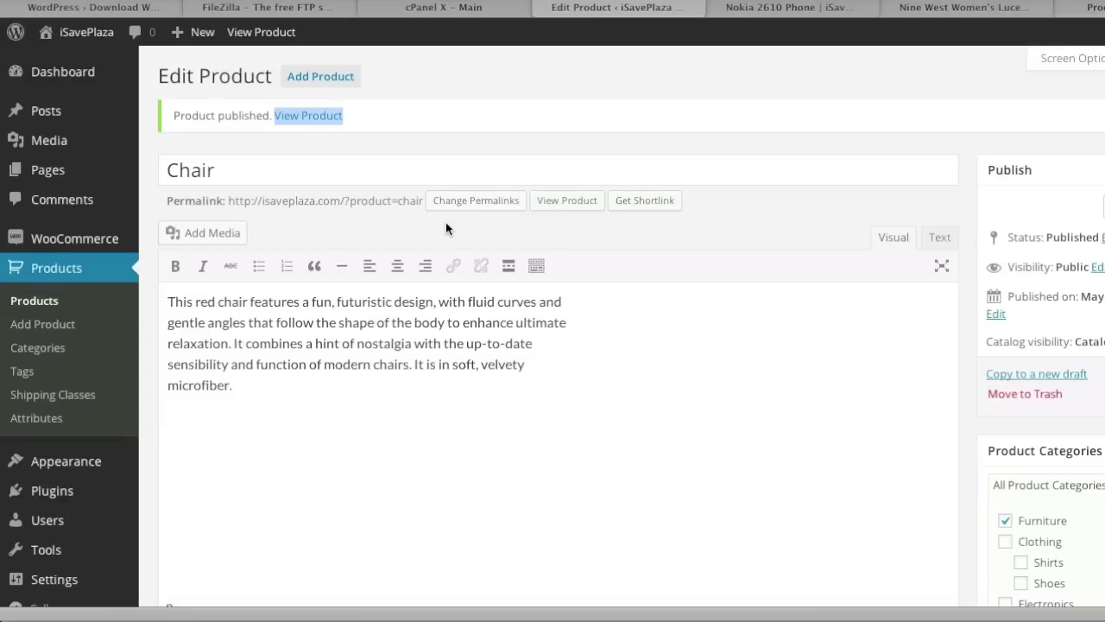
# Set permalinks to Post name and product links to 'Shop base with category', then save.
pyautogui.scroll(-3, 449, 222)
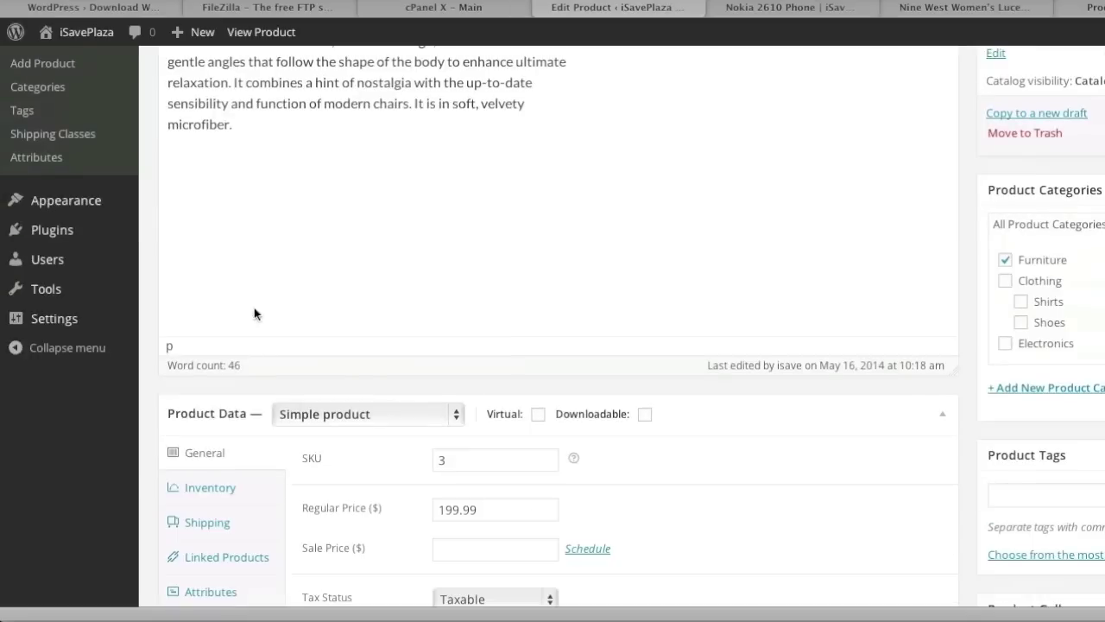
pyautogui.moveTo(60, 318)
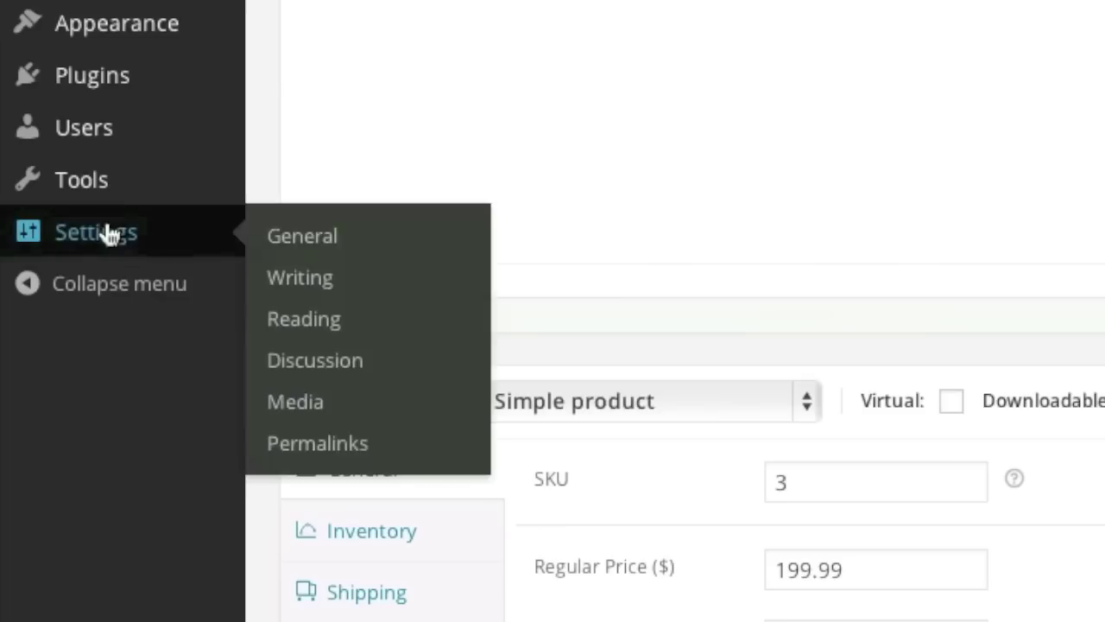
pyautogui.click(422, 446)
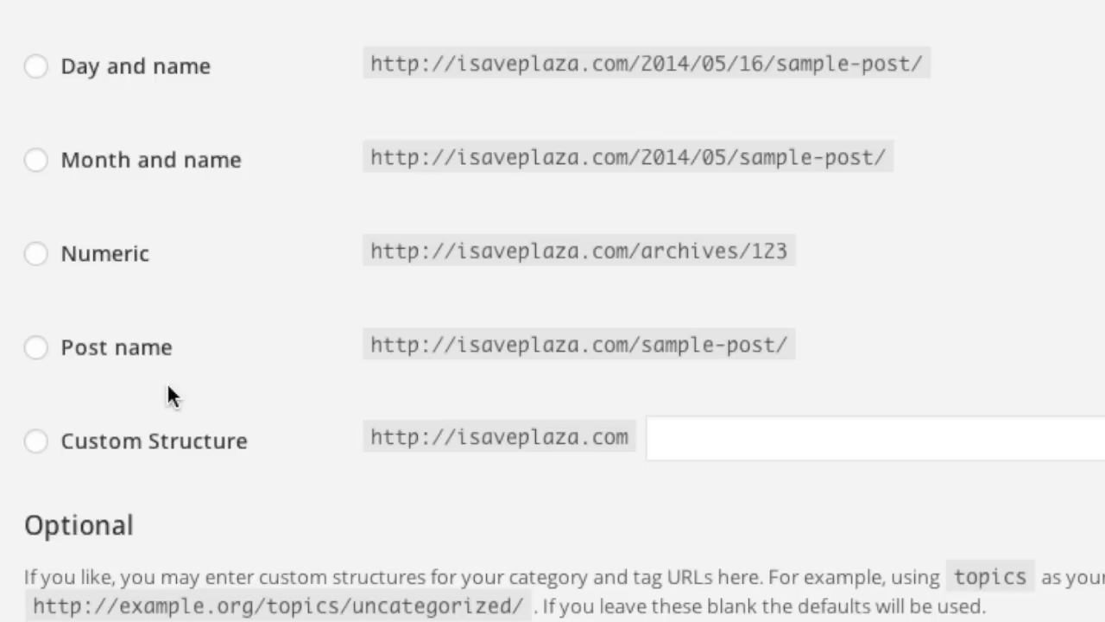
pyautogui.click(35, 347)
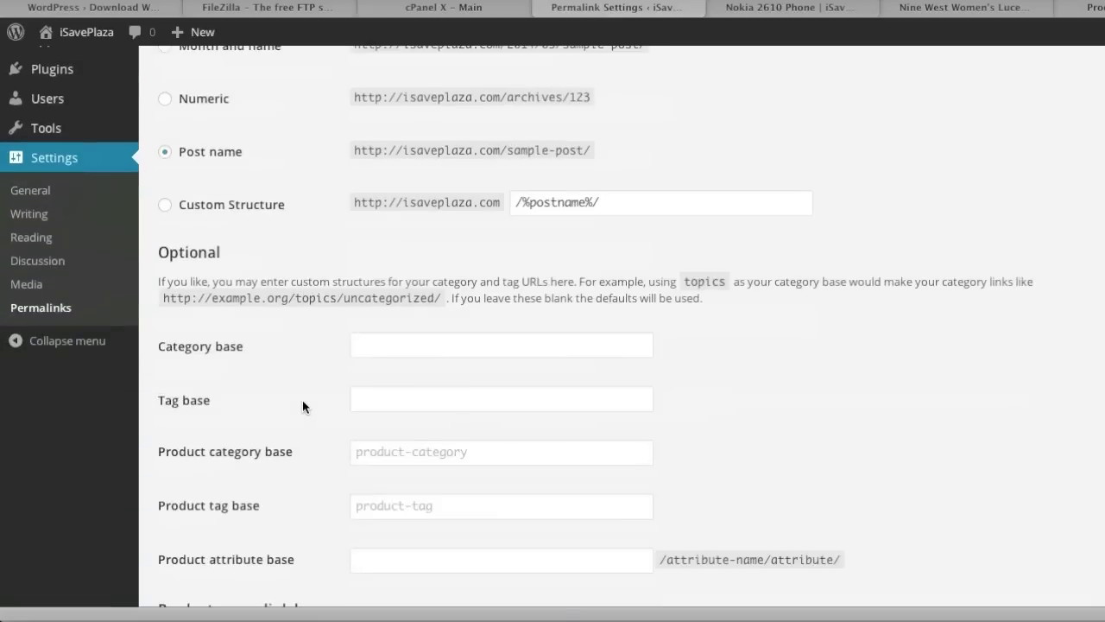
pyautogui.scroll(-3, 303, 400)
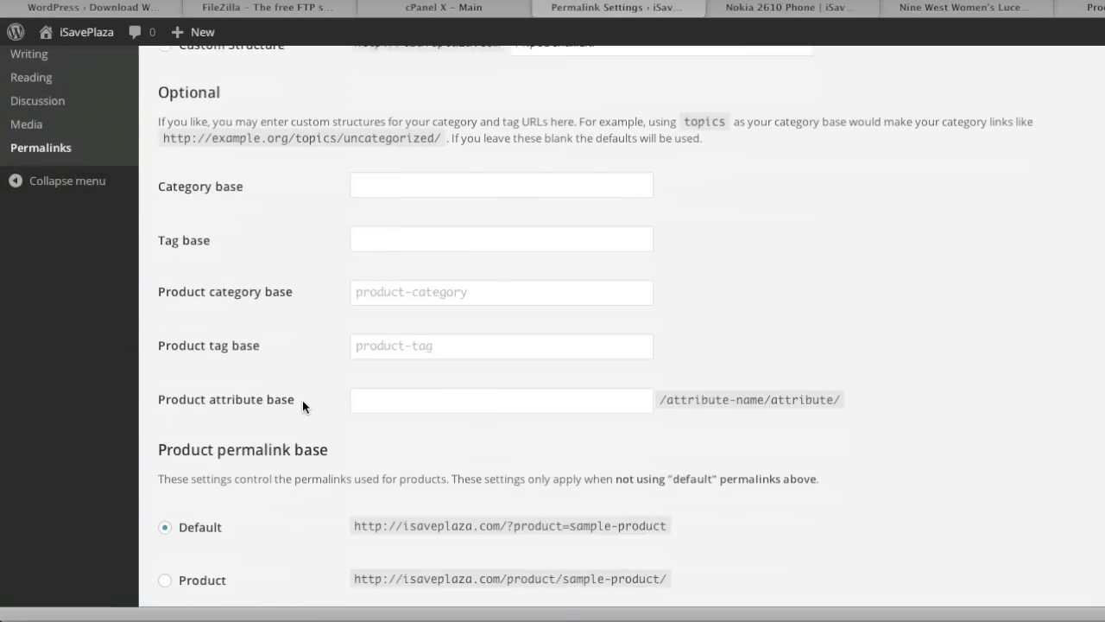
pyautogui.scroll(-2, 303, 399)
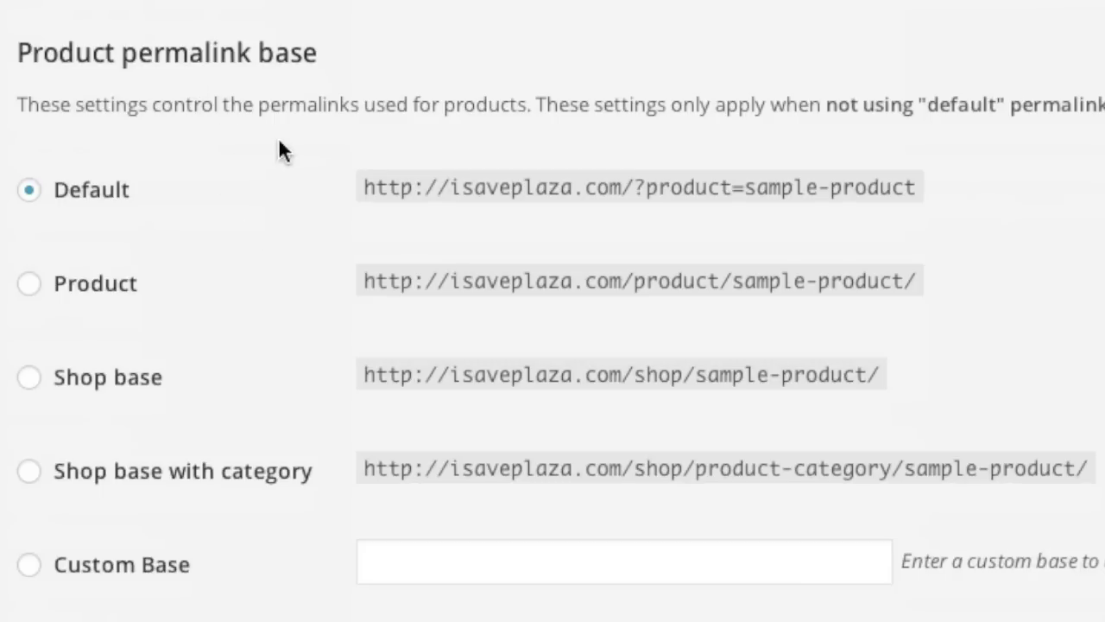
pyautogui.click(35, 304)
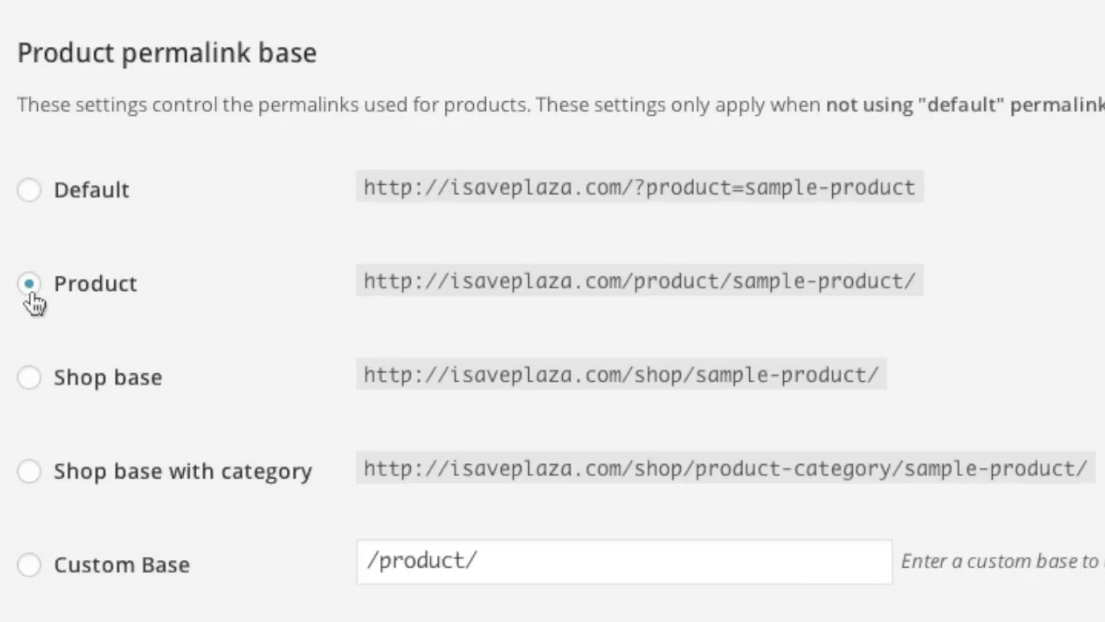
pyautogui.scroll(-2, 276, 320)
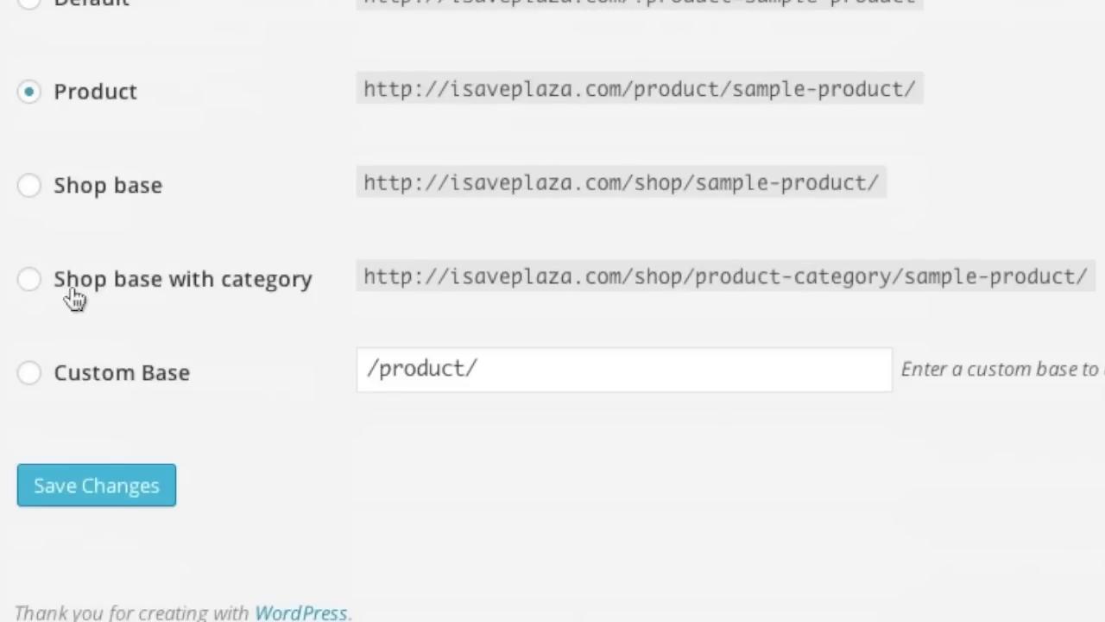
pyautogui.click(35, 285)
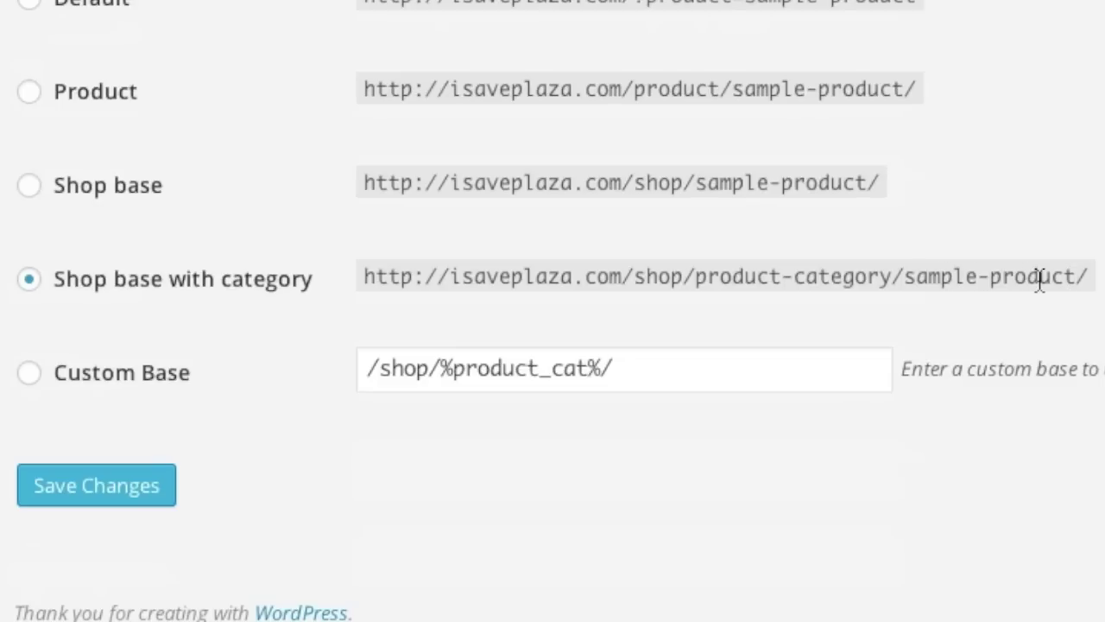
pyautogui.click(106, 484)
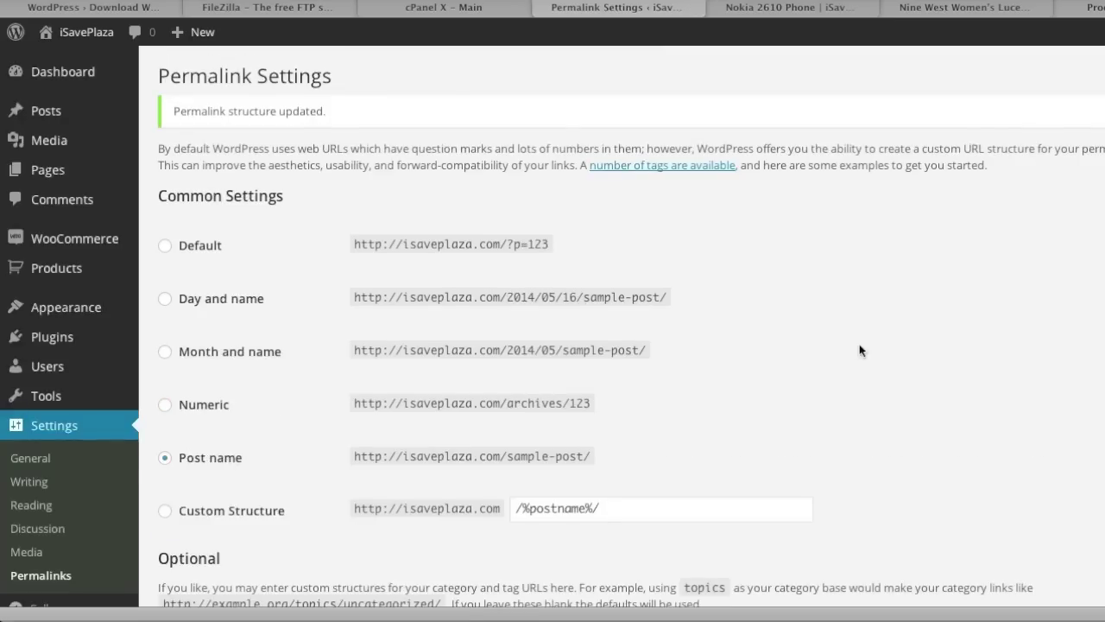
pyautogui.click(1093, 9)
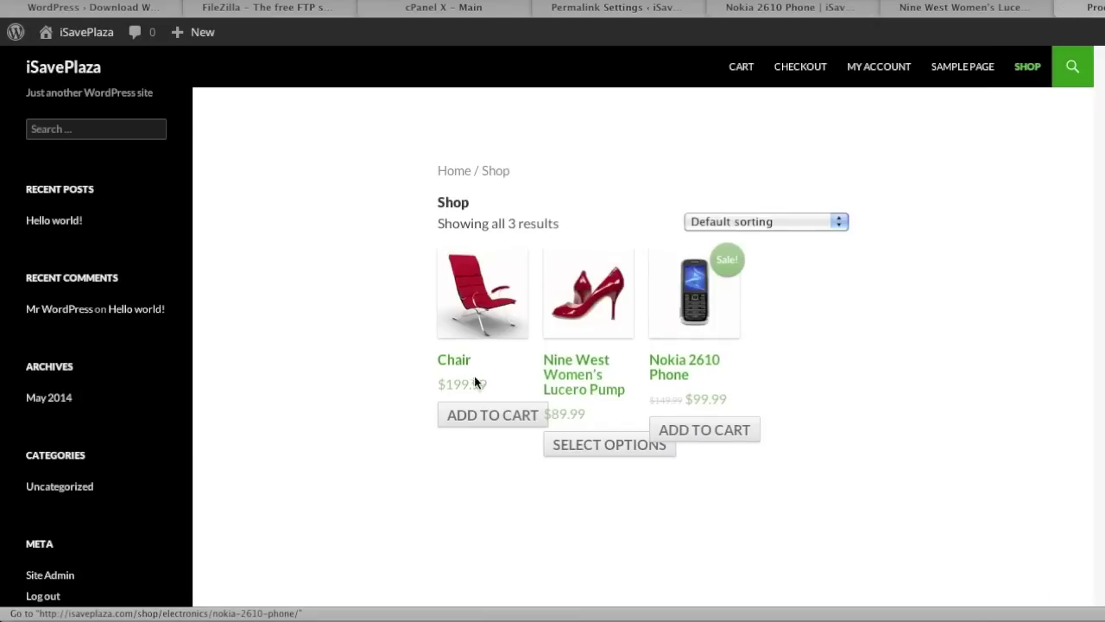
pyautogui.click(449, 363)
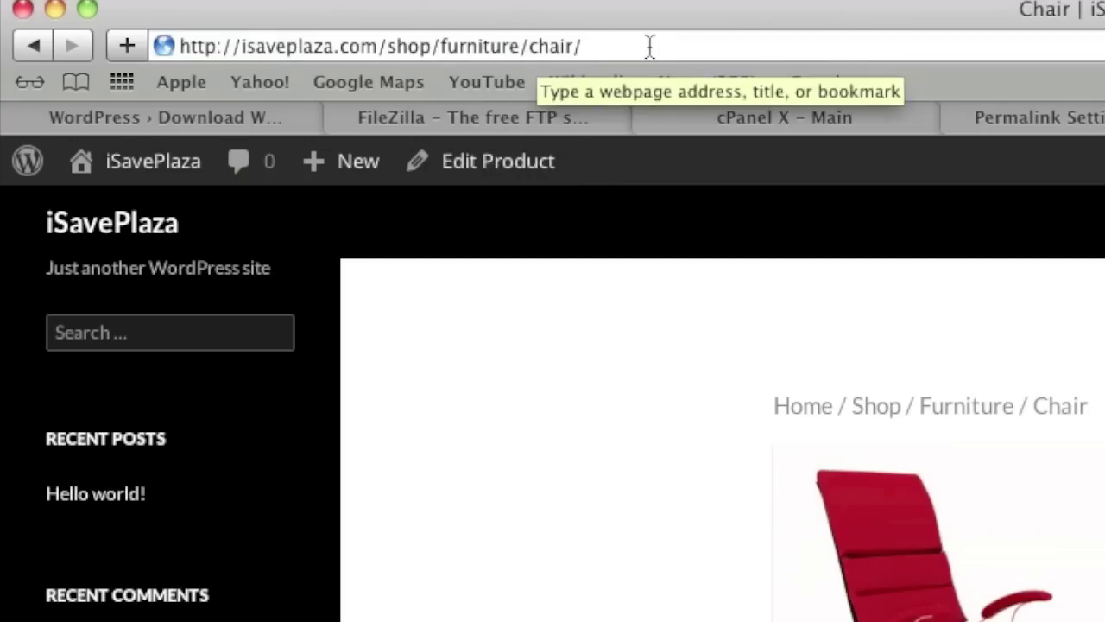
pyautogui.click(1079, 112)
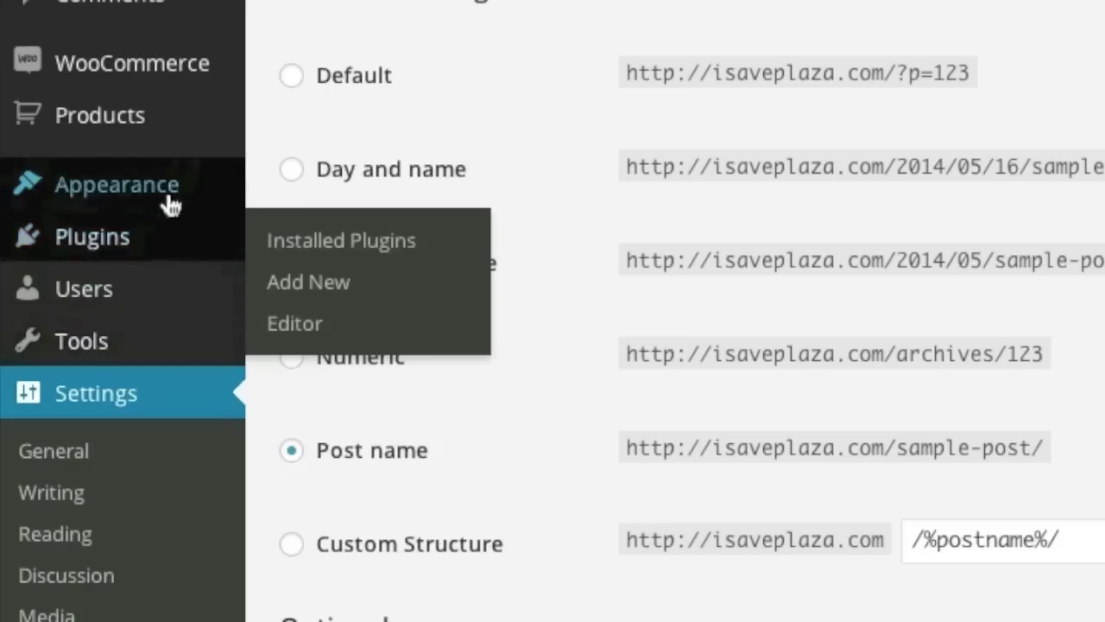
pyautogui.moveTo(95, 311)
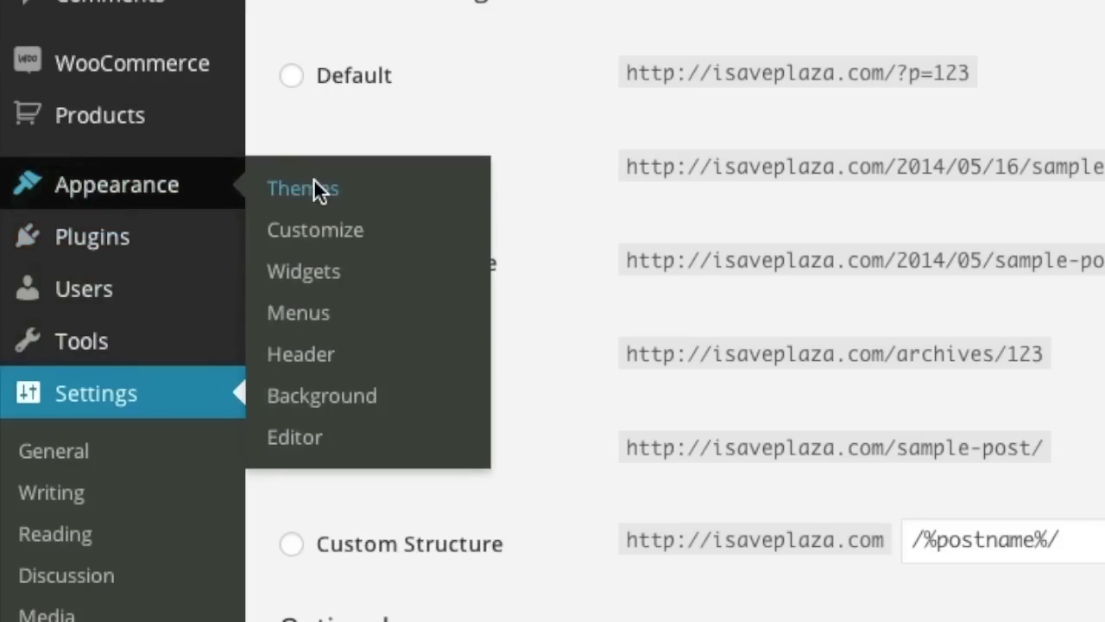
# Activate the Twenty Thirteen theme and reload the Nokia 2610 Phone page to see it.
pyautogui.click(315, 190)
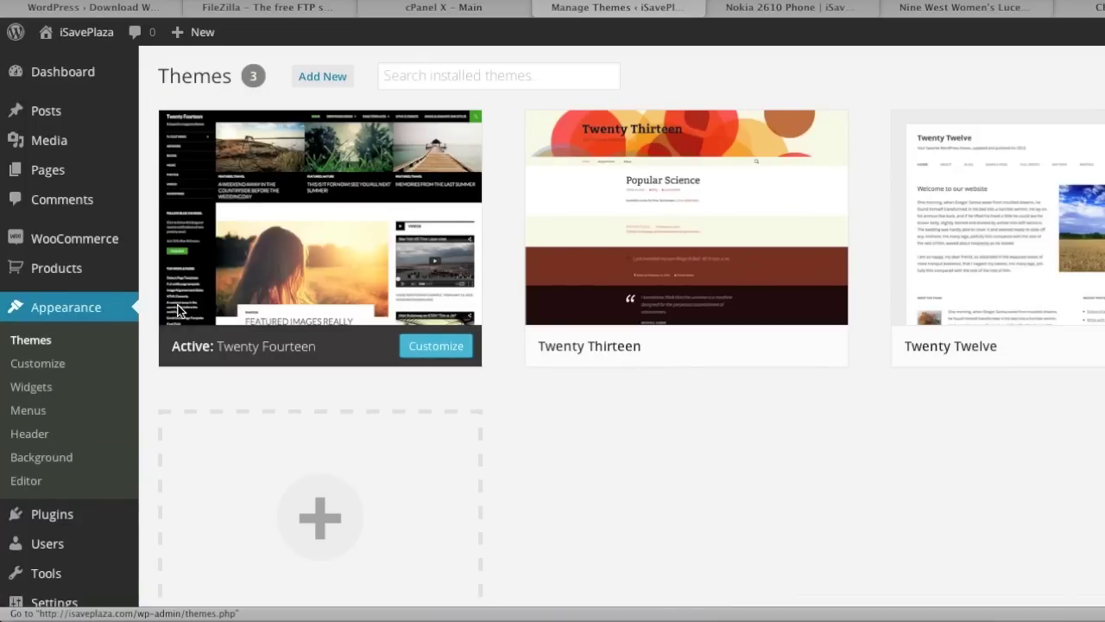
pyautogui.moveTo(797, 290)
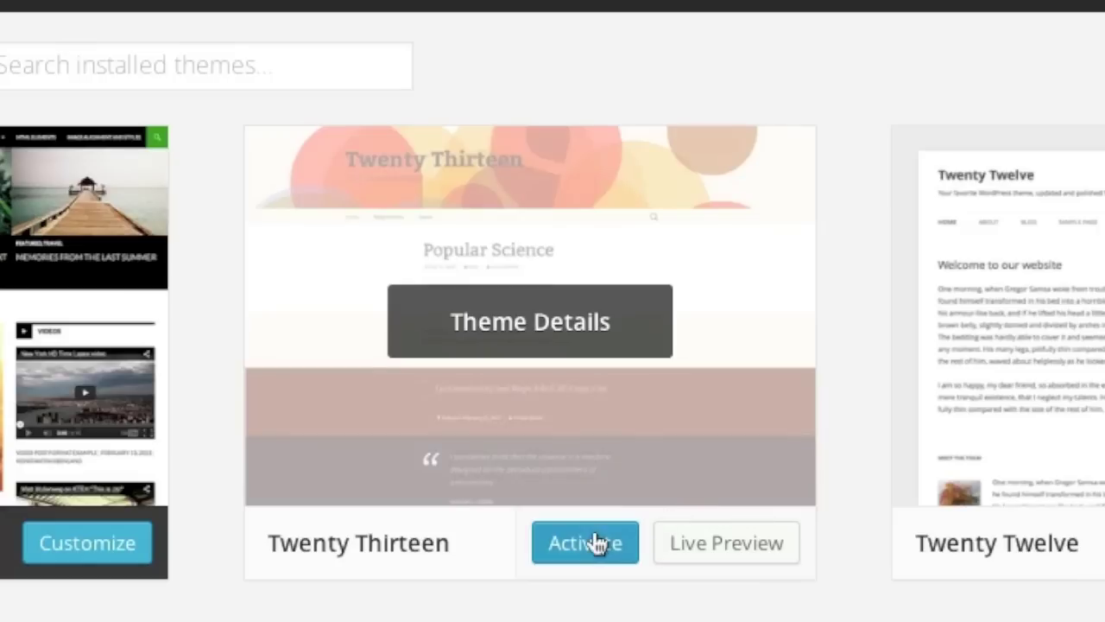
pyautogui.click(722, 336)
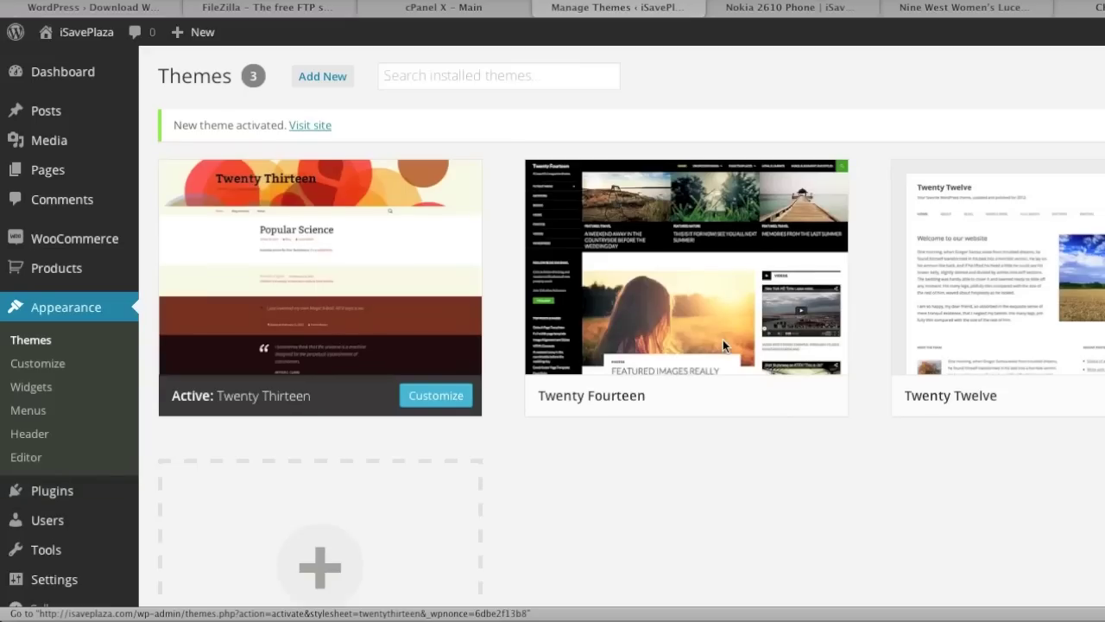
pyautogui.click(794, 9)
pyautogui.press('F5')
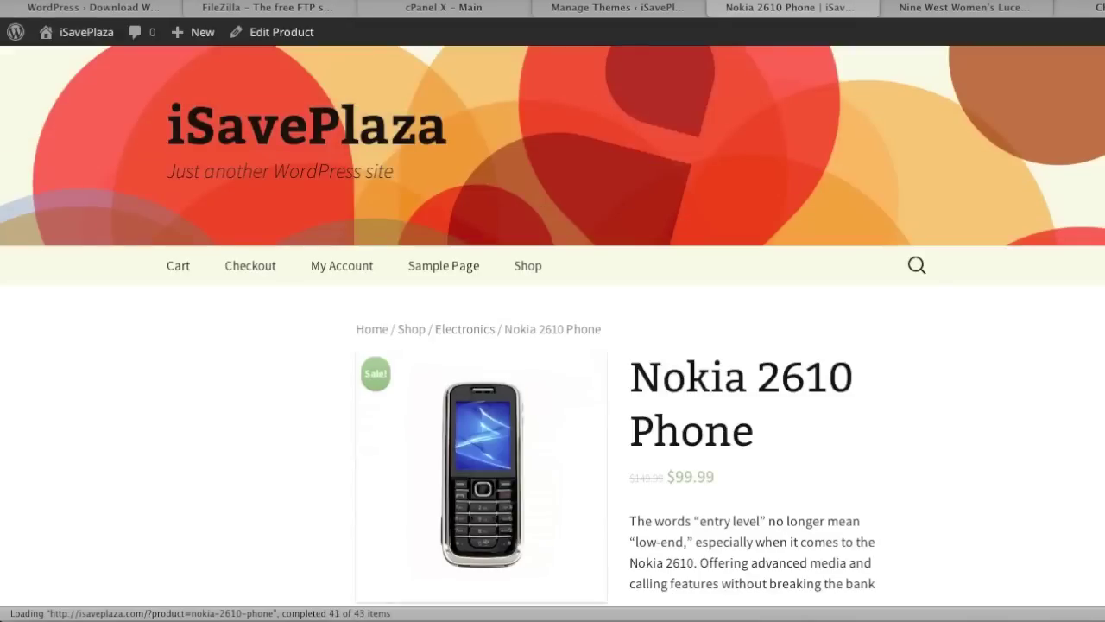
pyautogui.click(634, 10)
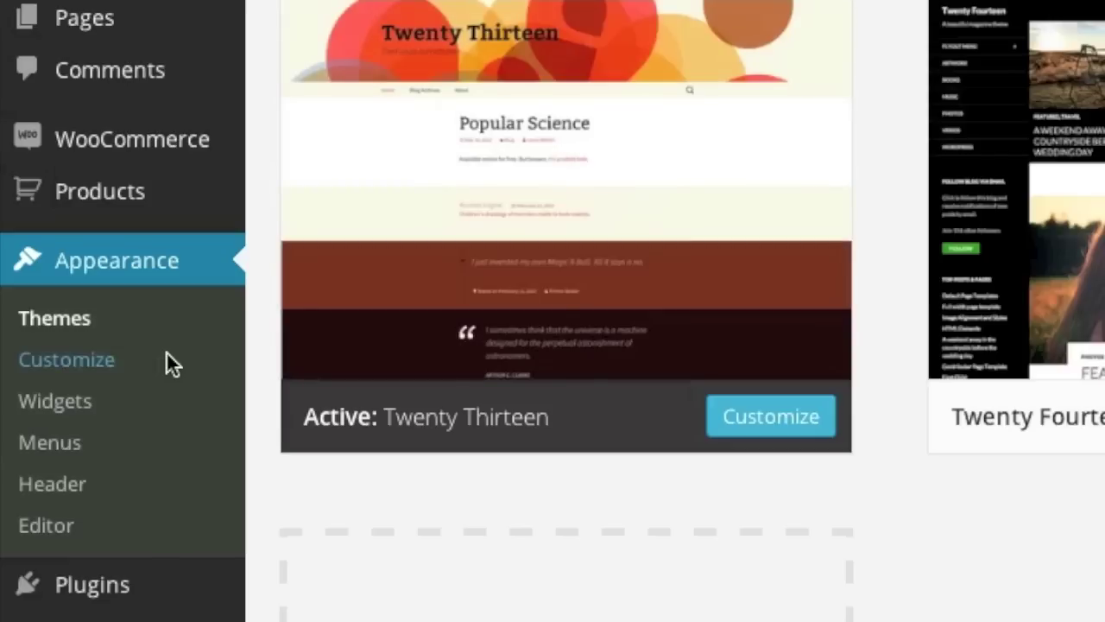
# In the theme customizer, change the tagline to 'Save on Everything!'.
pyautogui.click(166, 354)
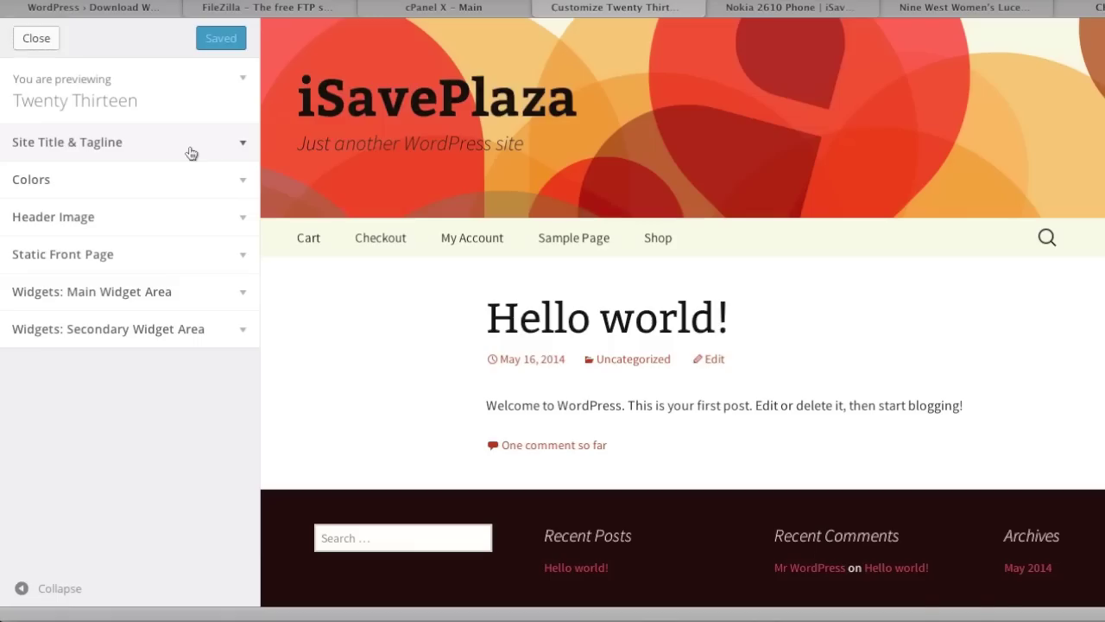
pyautogui.click(190, 150)
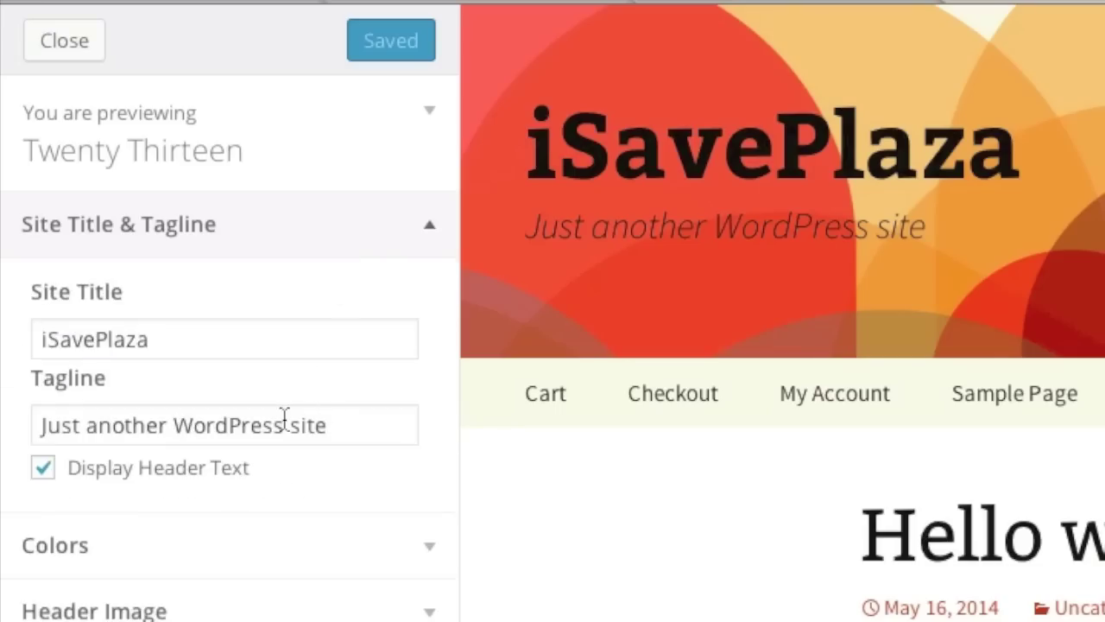
pyautogui.tripleClick(284, 417)
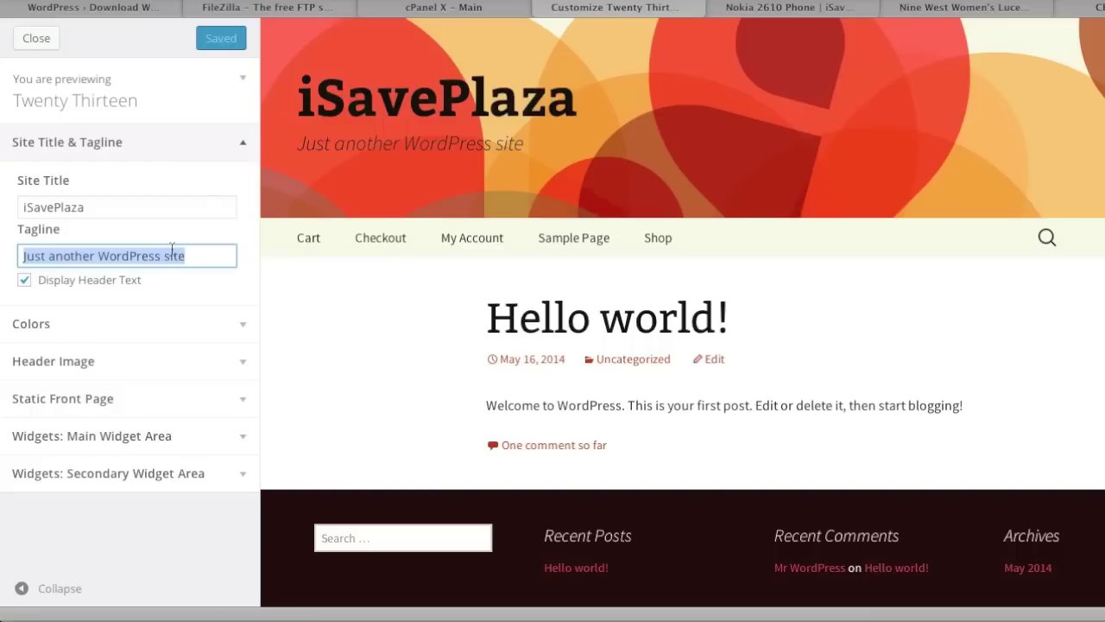
pyautogui.write('Save on E')
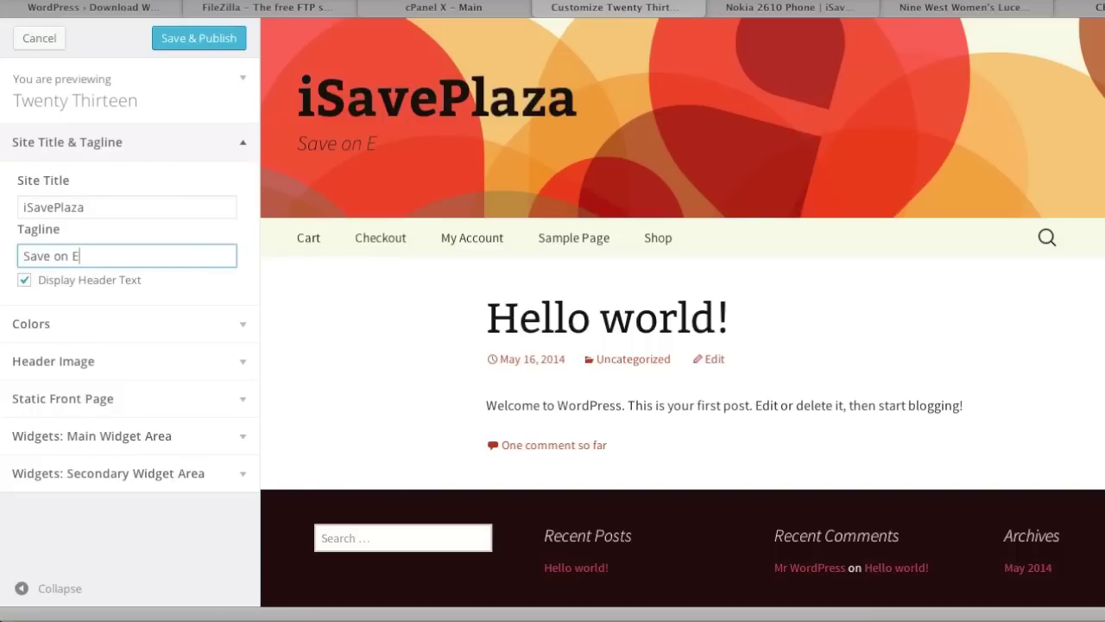
pyautogui.write('verything!')
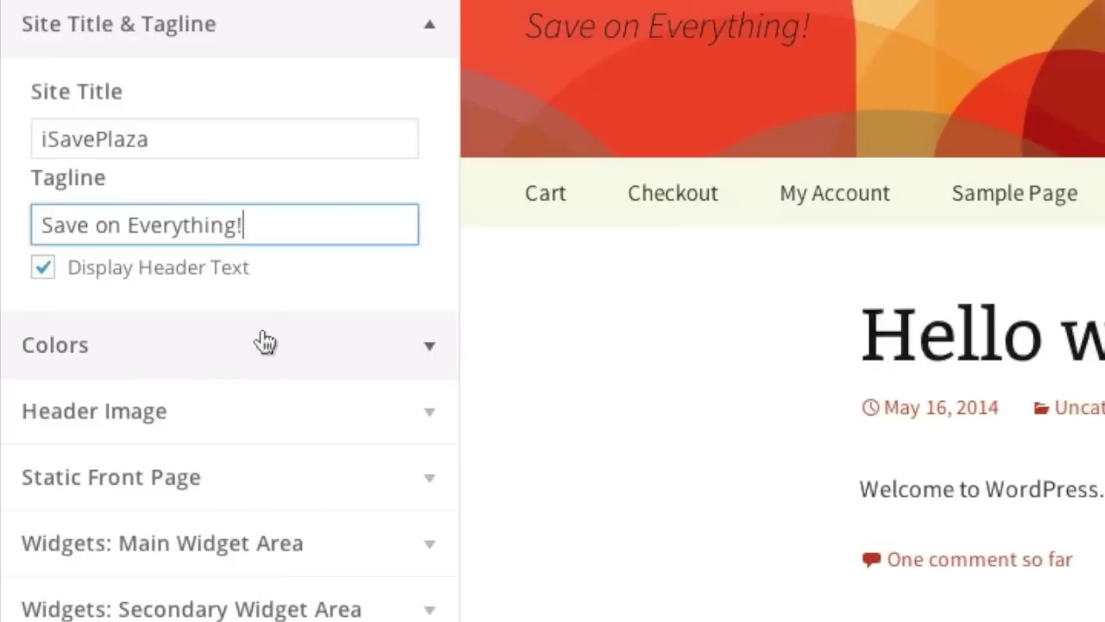
# Hide the header image and expand the Static Front Page settings.
pyautogui.click(149, 323)
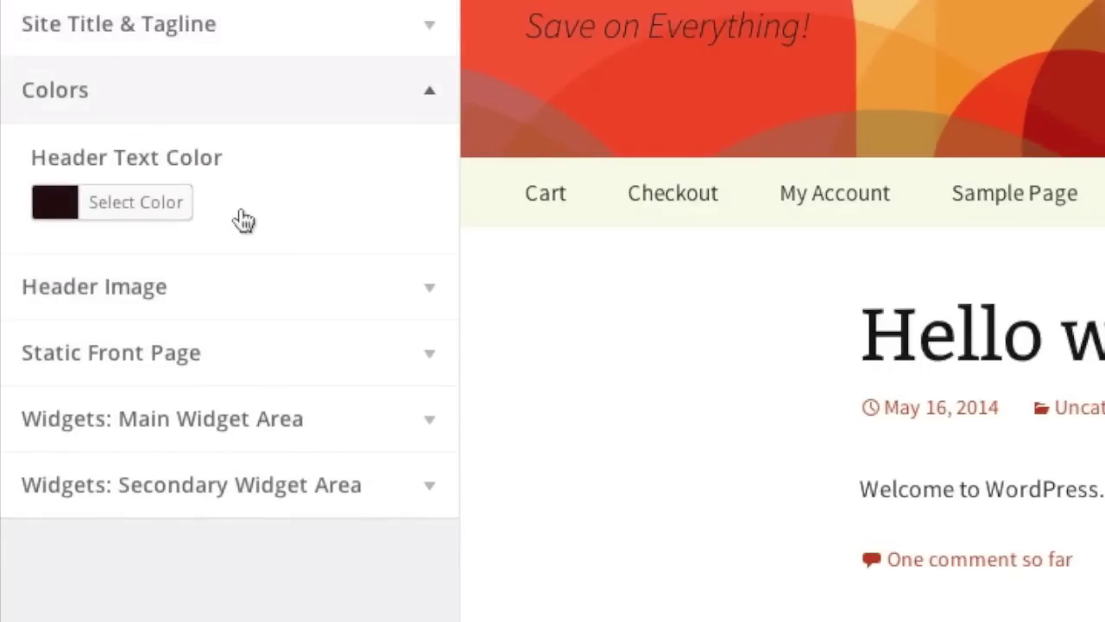
pyautogui.click(207, 303)
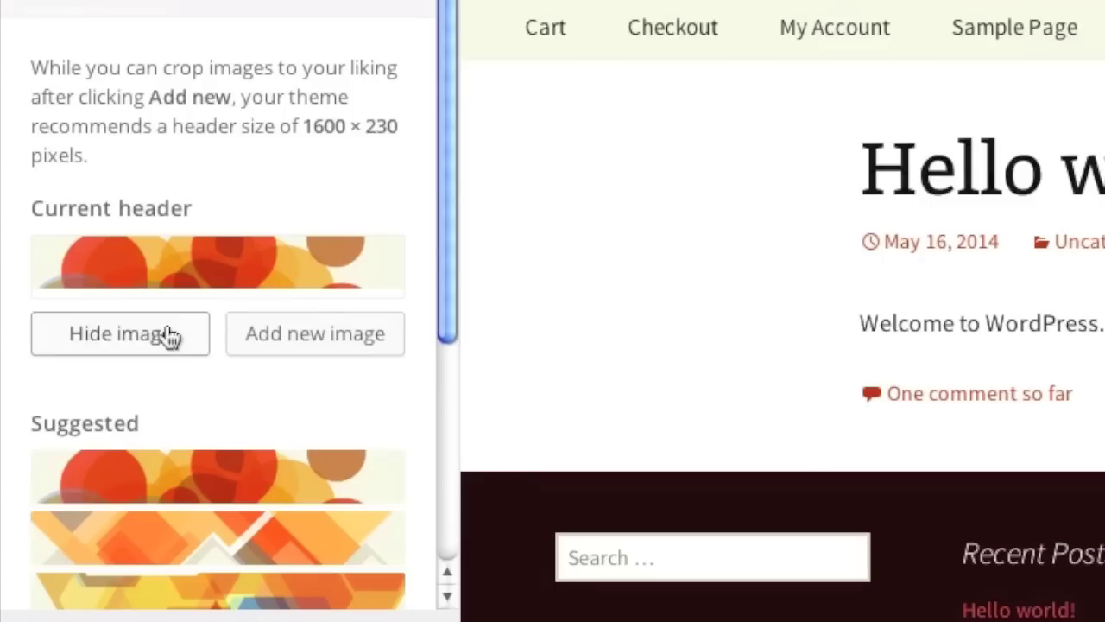
pyautogui.click(168, 501)
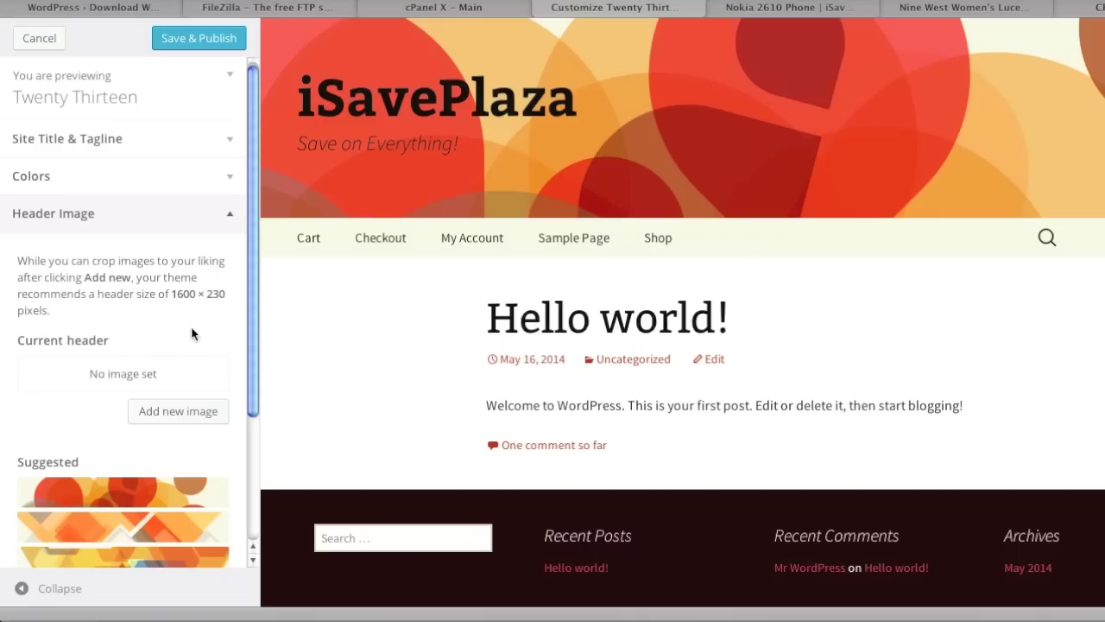
pyautogui.scroll(-5, 194, 334)
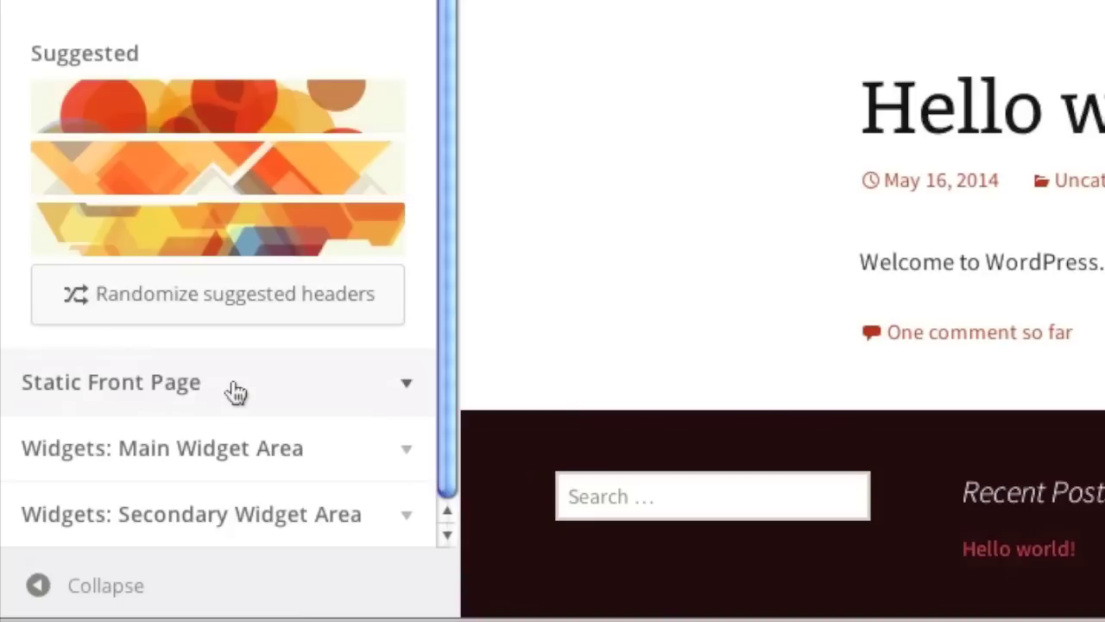
pyautogui.click(134, 474)
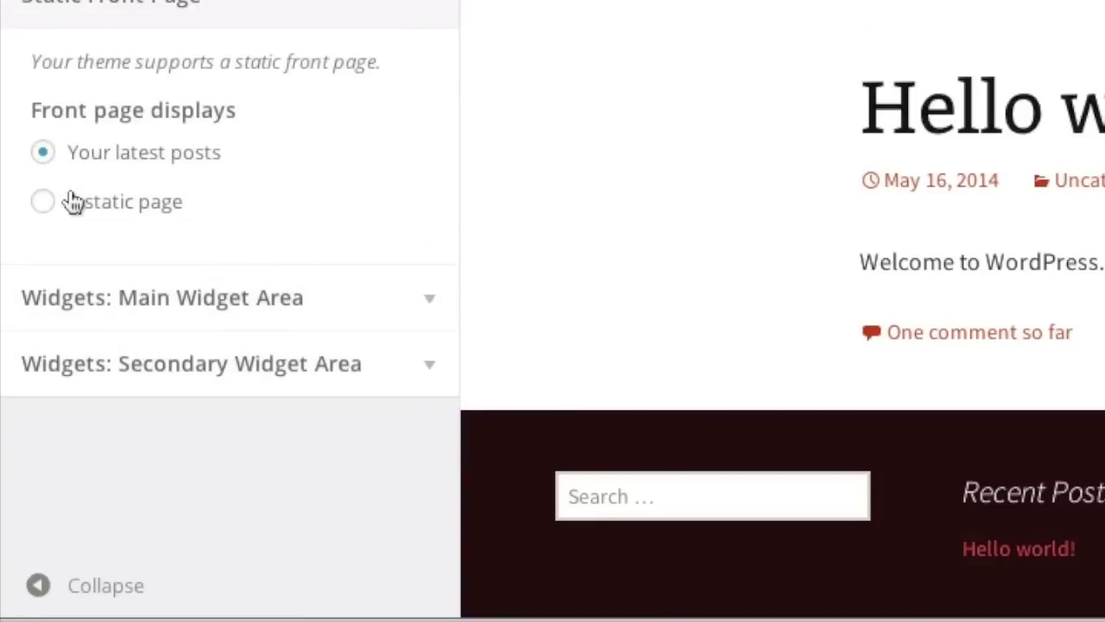
# Set the front page to a static page showing Shop, then expand the main widget area.
pyautogui.click(43, 201)
pyautogui.scroll(-1, 380, 255)
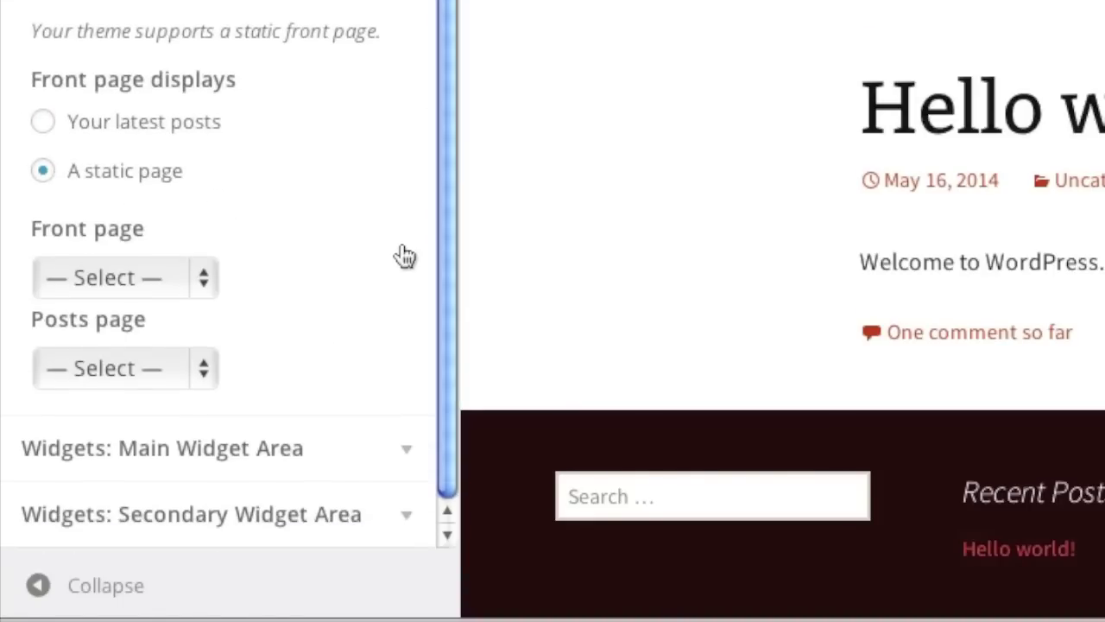
pyautogui.click(169, 275)
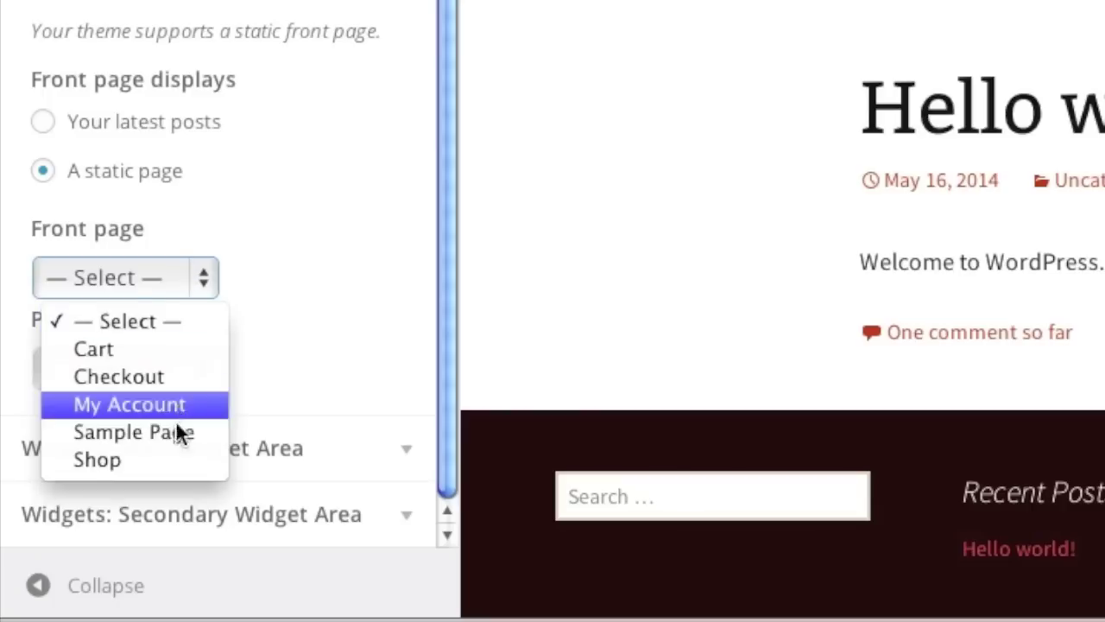
pyautogui.click(170, 461)
pyautogui.scroll(2, 168, 464)
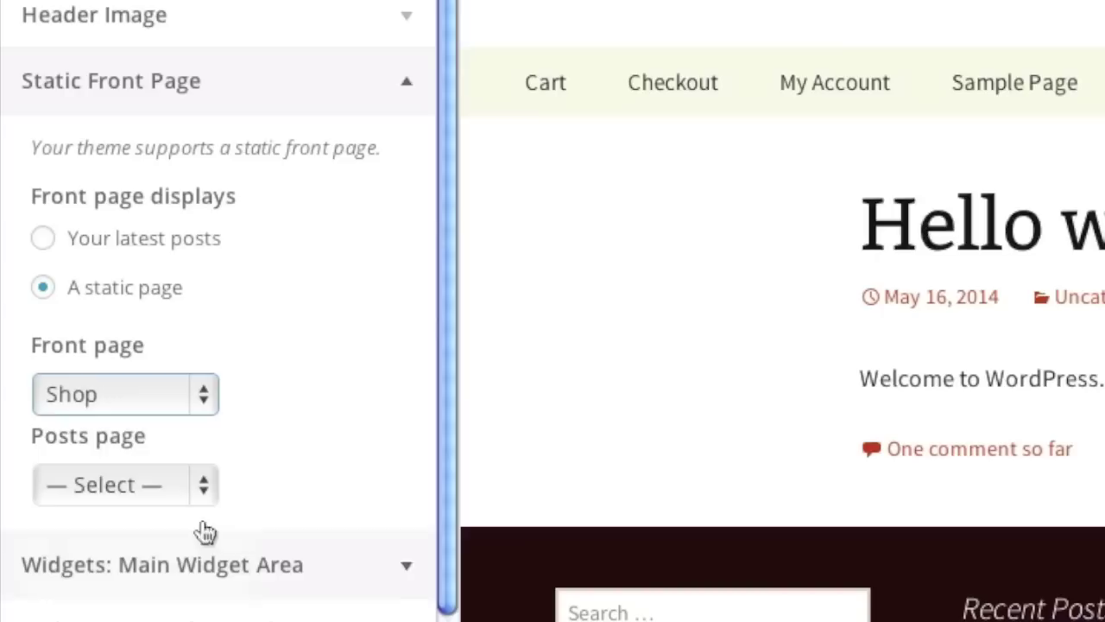
pyautogui.click(316, 557)
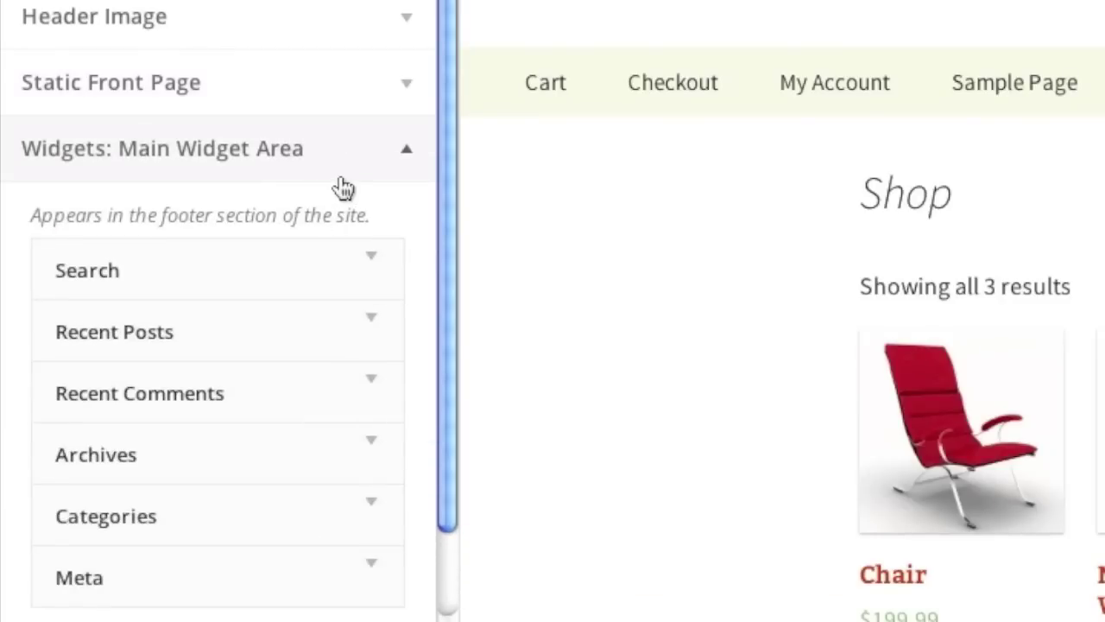
# Remove the Search, Recent Posts and Recent Comments widgets from the footer area.
pyautogui.scroll(-1, 414, 270)
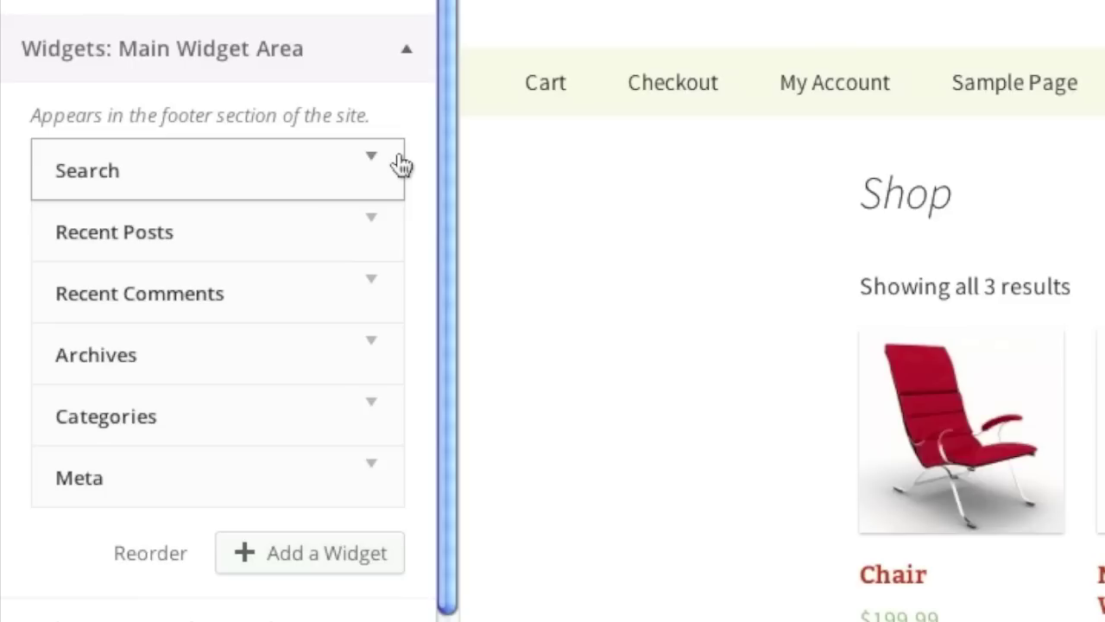
pyautogui.click(377, 160)
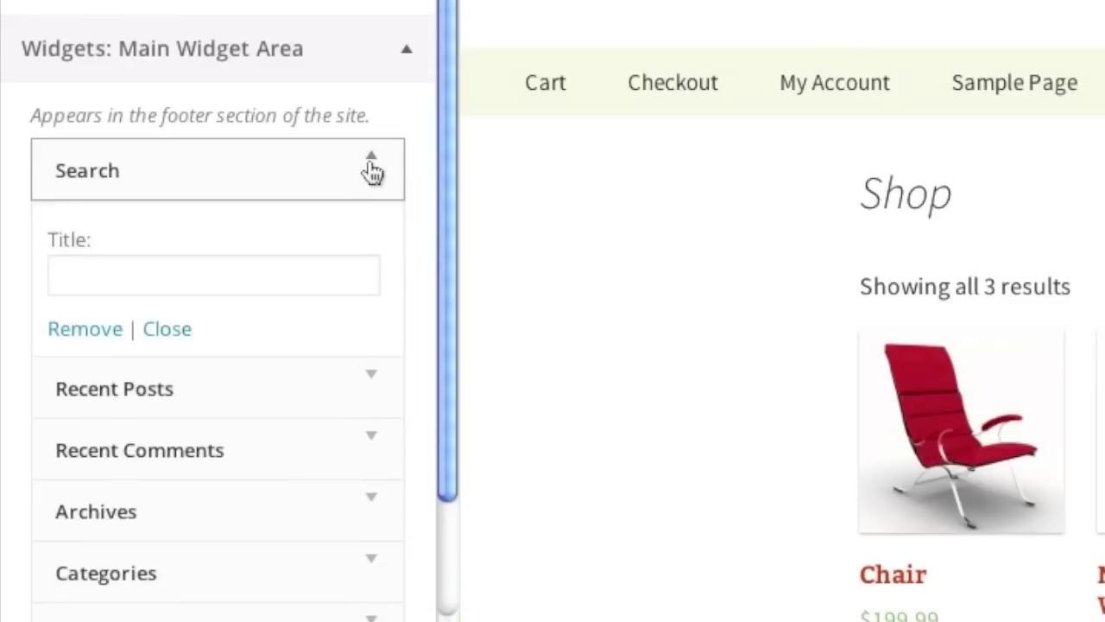
pyautogui.click(118, 338)
pyautogui.click(380, 235)
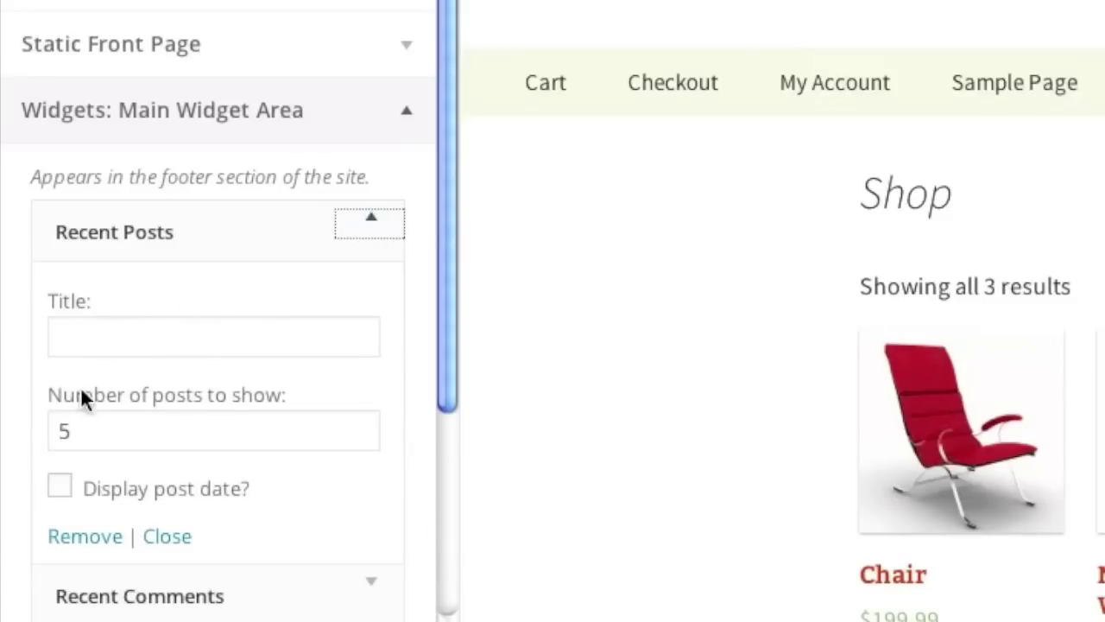
pyautogui.click(96, 535)
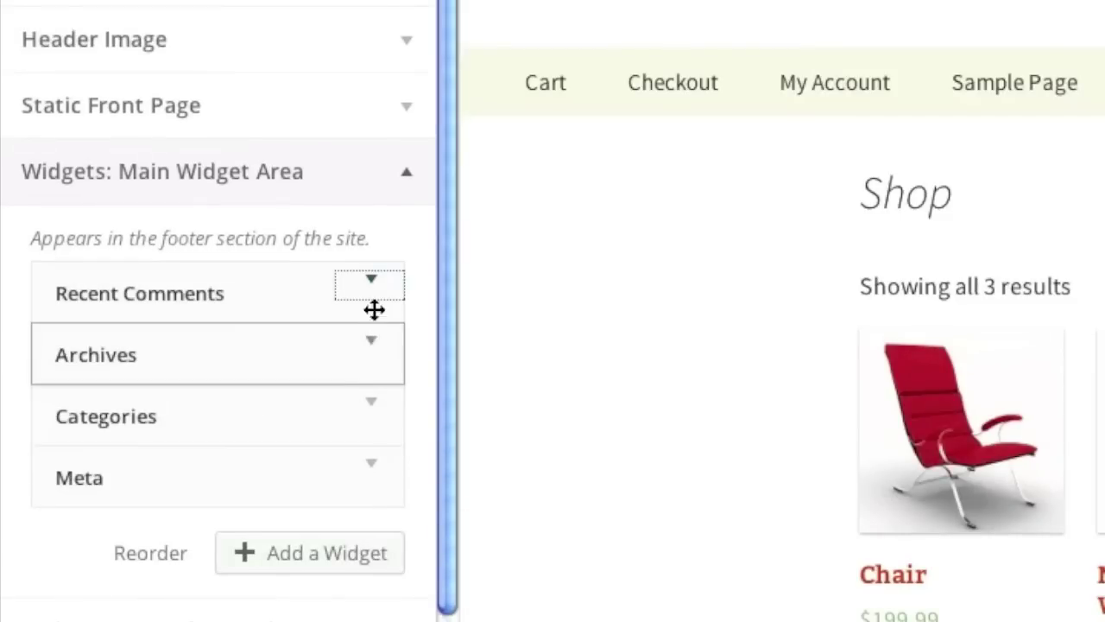
pyautogui.click(373, 308)
pyautogui.click(70, 537)
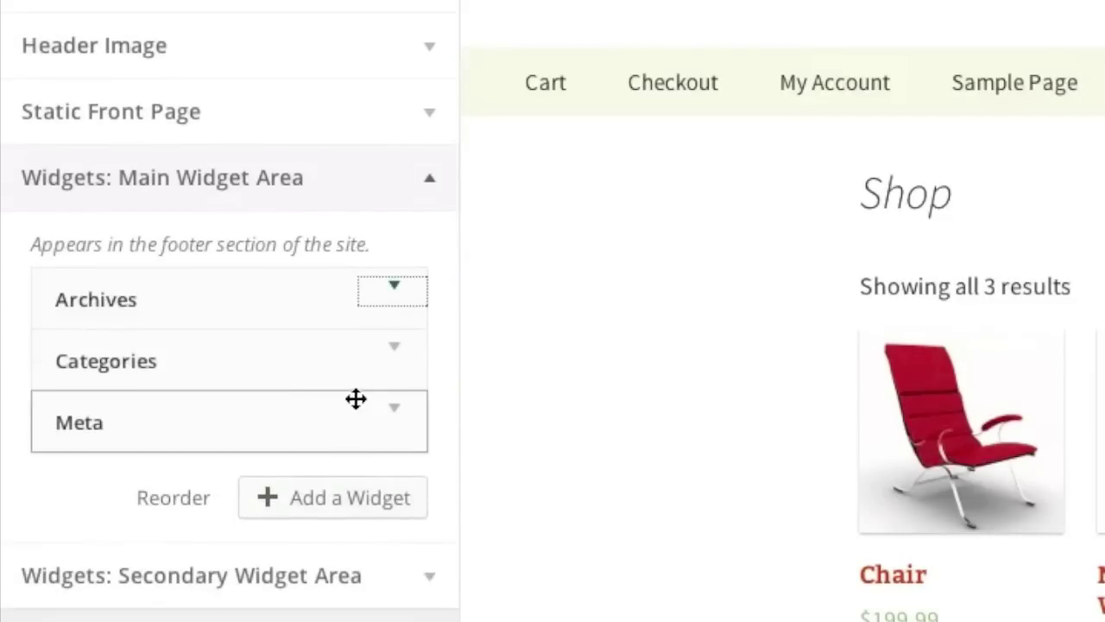
# Remove the Archives, Categories and Meta widgets, leaving the footer area empty.
pyautogui.click(392, 296)
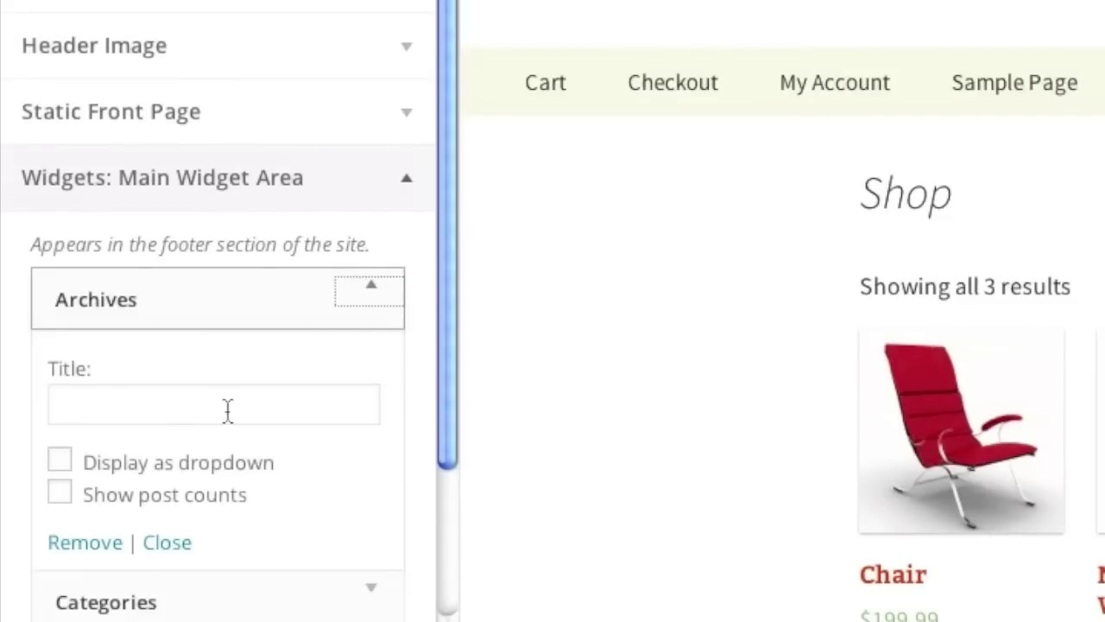
pyautogui.click(86, 542)
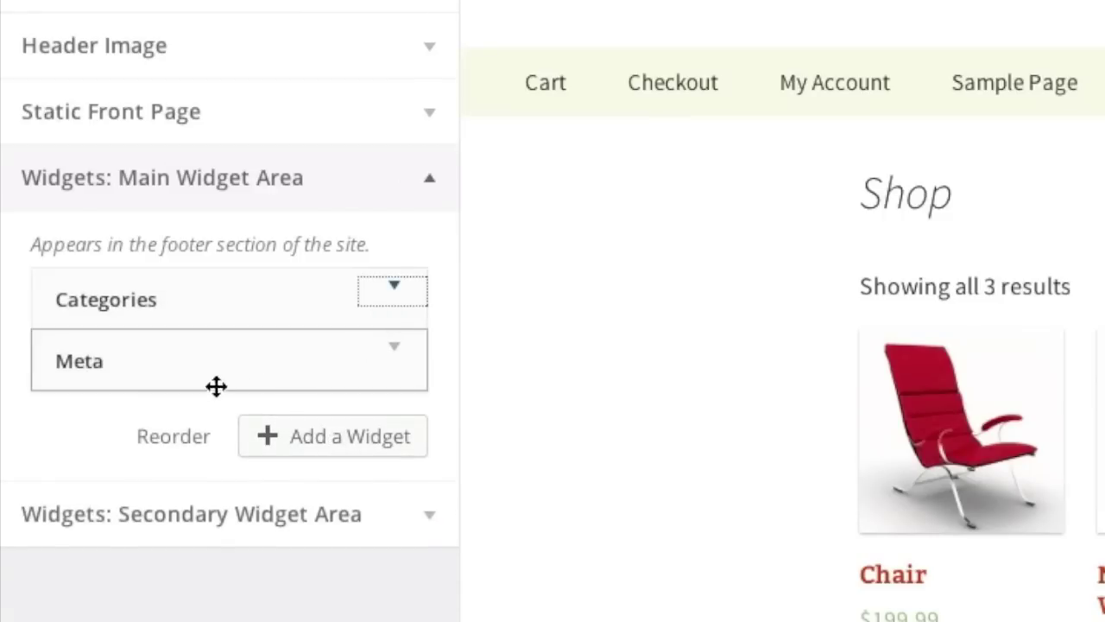
pyautogui.click(389, 295)
pyautogui.click(66, 573)
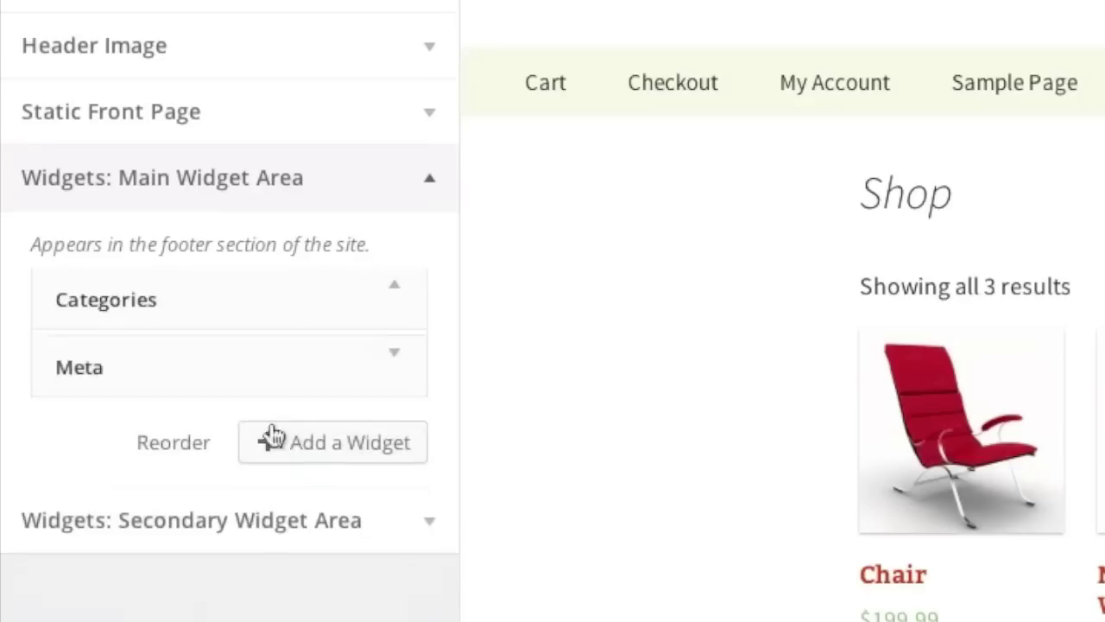
pyautogui.click(380, 302)
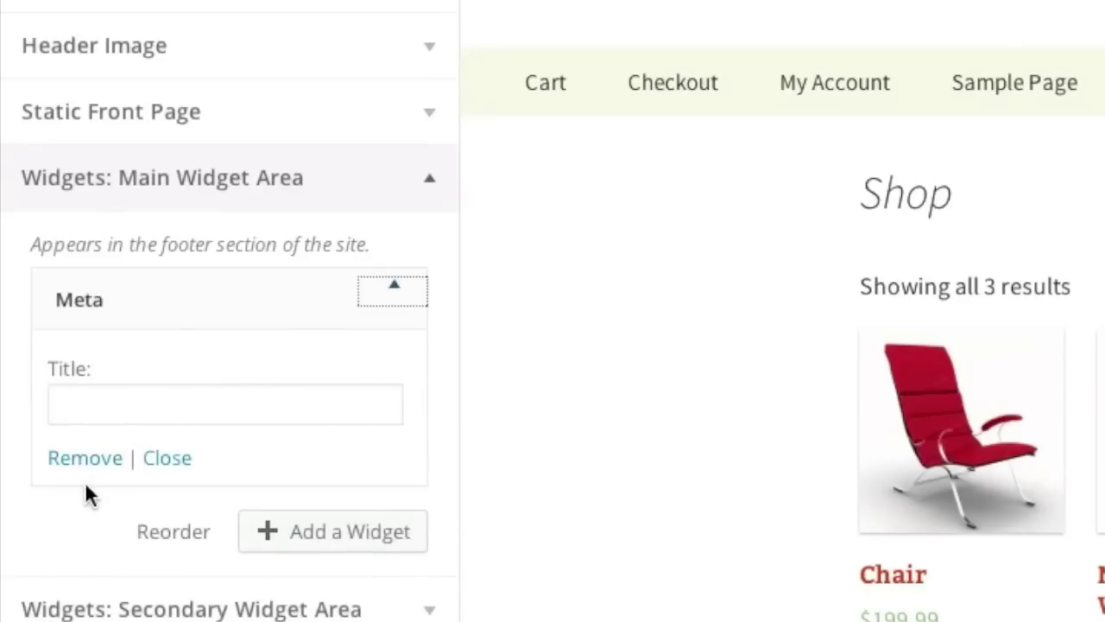
pyautogui.click(84, 457)
pyautogui.scroll(-5, 592, 370)
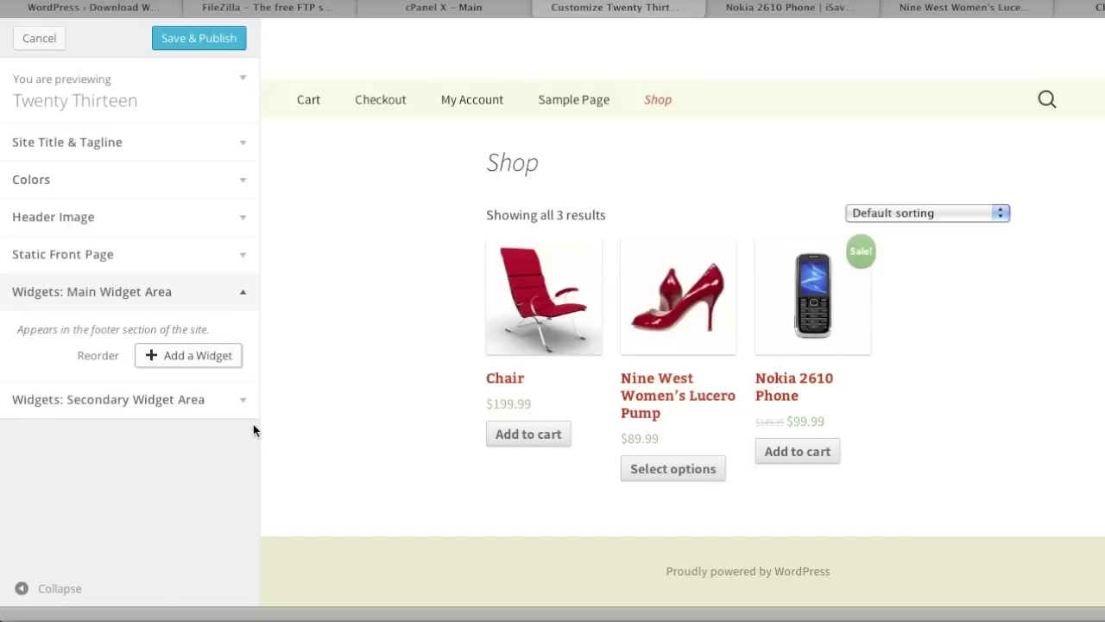
pyautogui.click(379, 492)
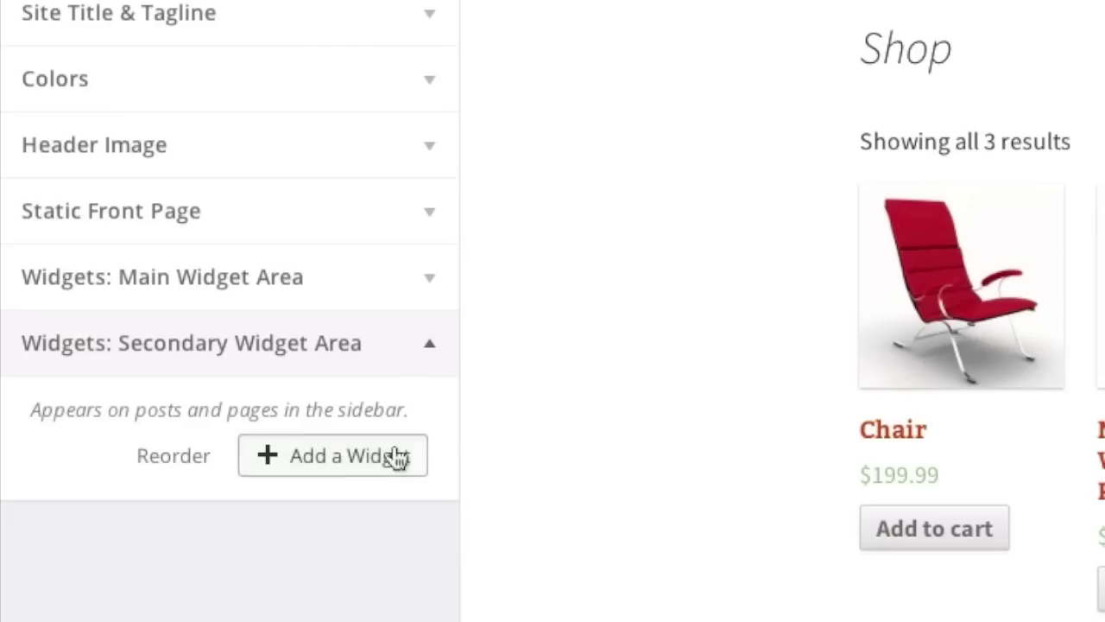
# Add a WooCommerce Product Categories widget to the sidebar, showing only children of the current category.
pyautogui.click(393, 456)
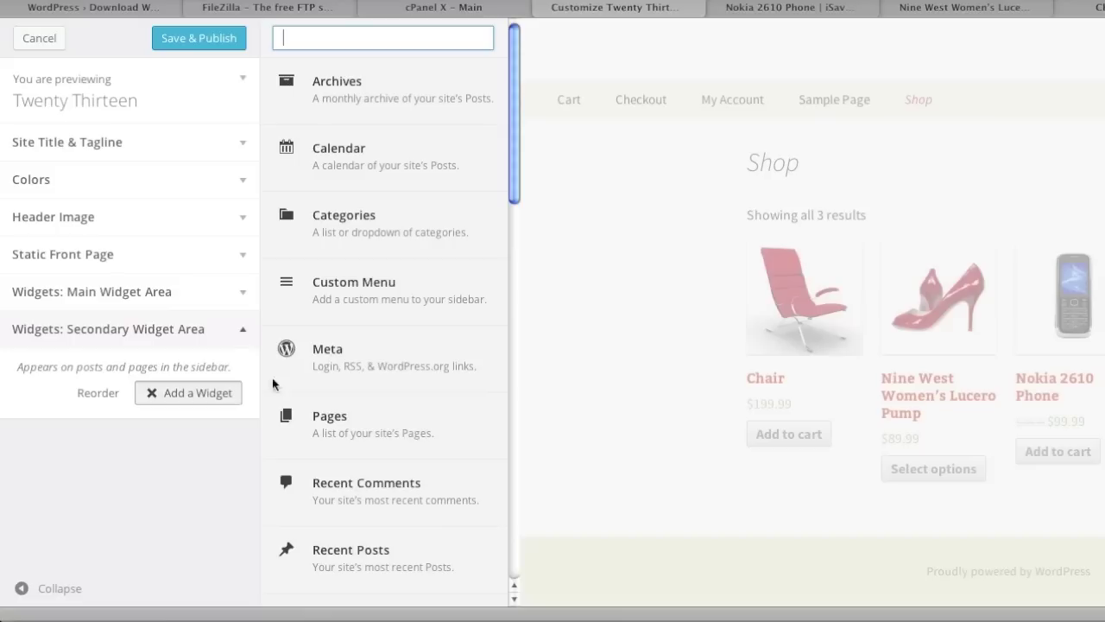
pyautogui.scroll(-8, 330, 333)
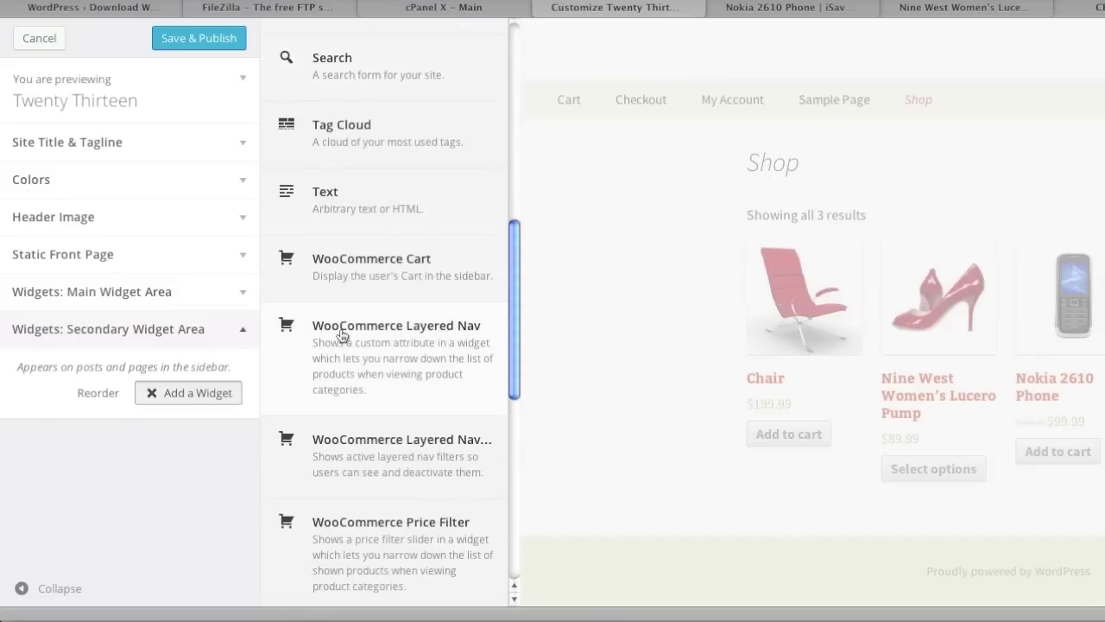
pyautogui.scroll(-5, 336, 333)
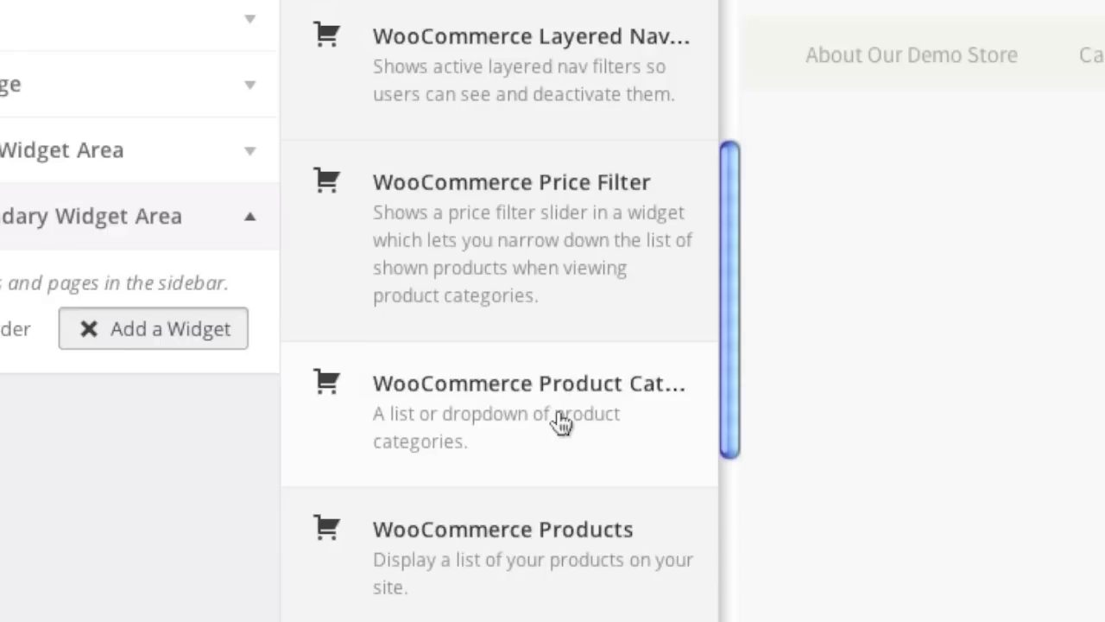
pyautogui.click(561, 423)
pyautogui.scroll(-4, 316, 337)
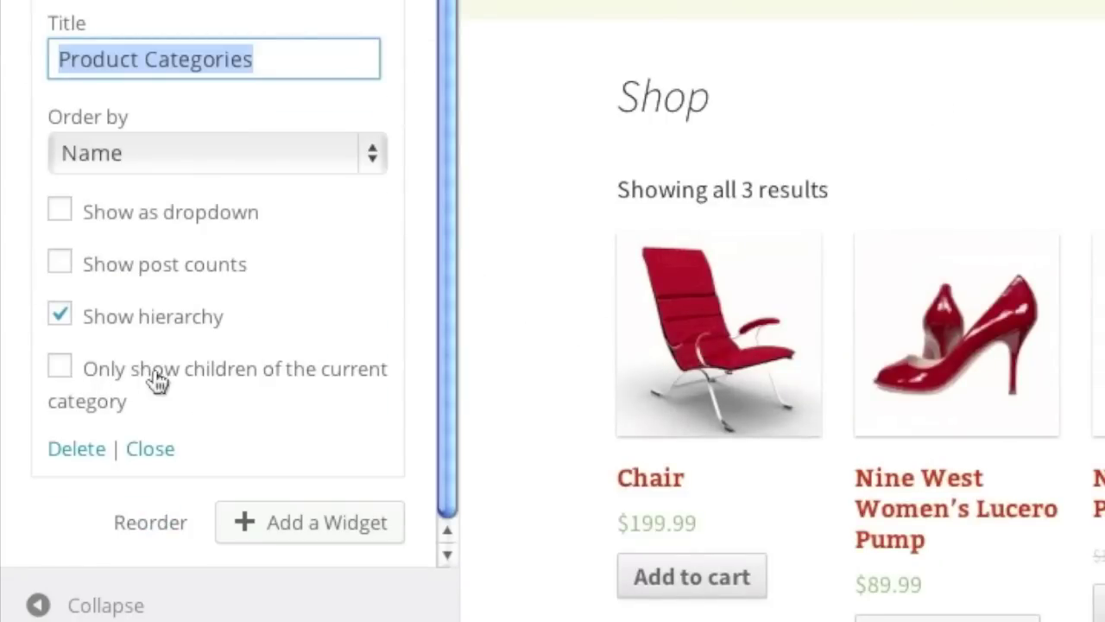
pyautogui.click(58, 367)
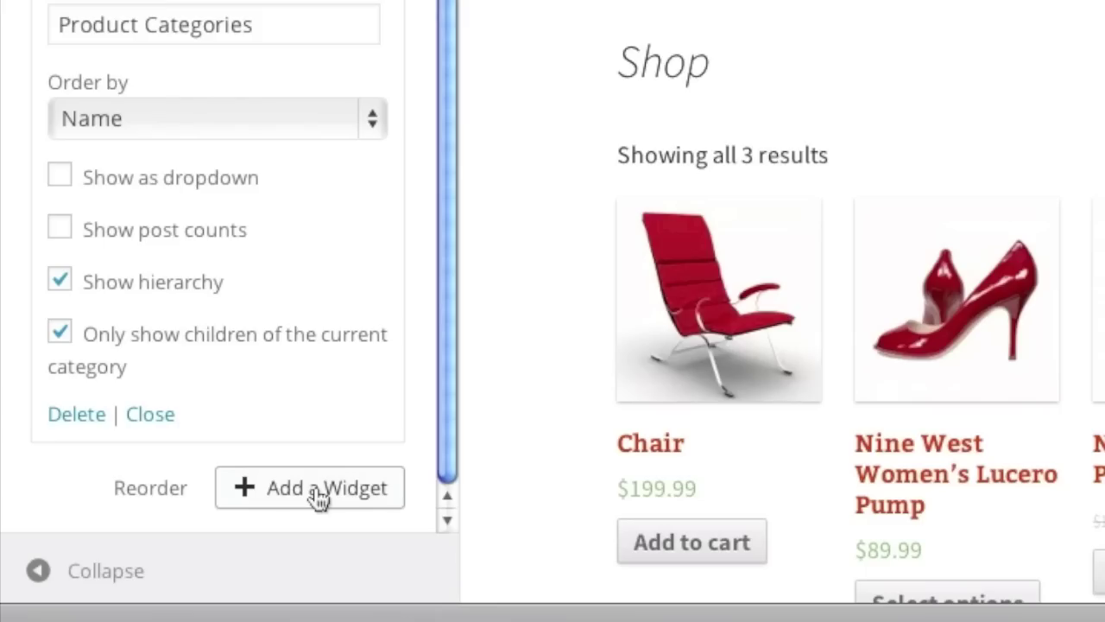
# Add the WooCommerce Price Filter widget to the sidebar.
pyautogui.click(320, 499)
pyautogui.scroll(-10, 336, 448)
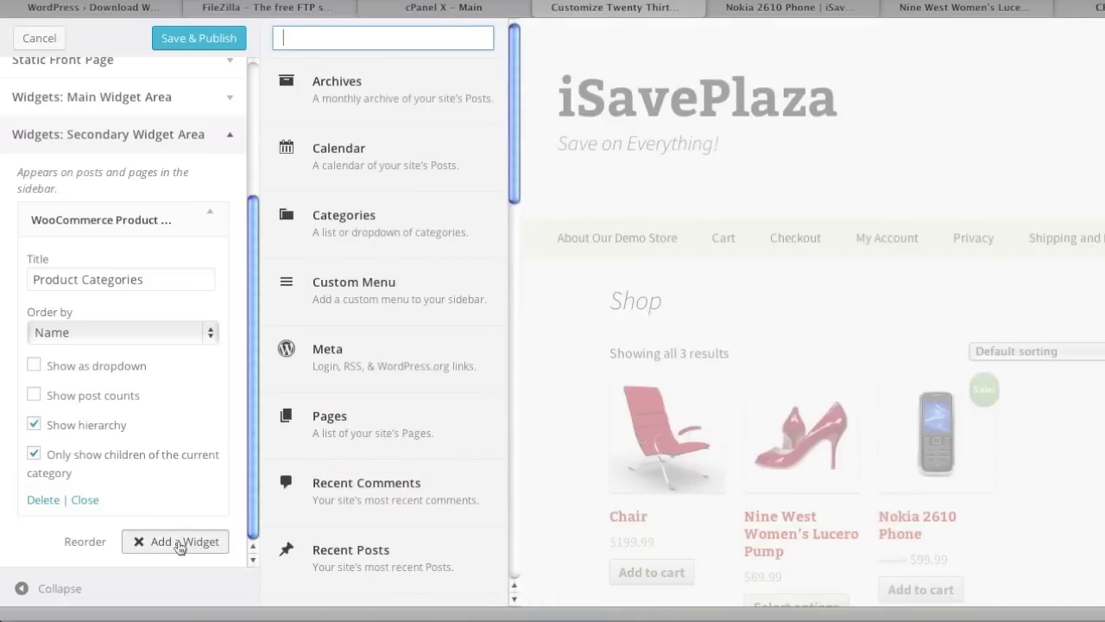
pyautogui.scroll(-3, 337, 447)
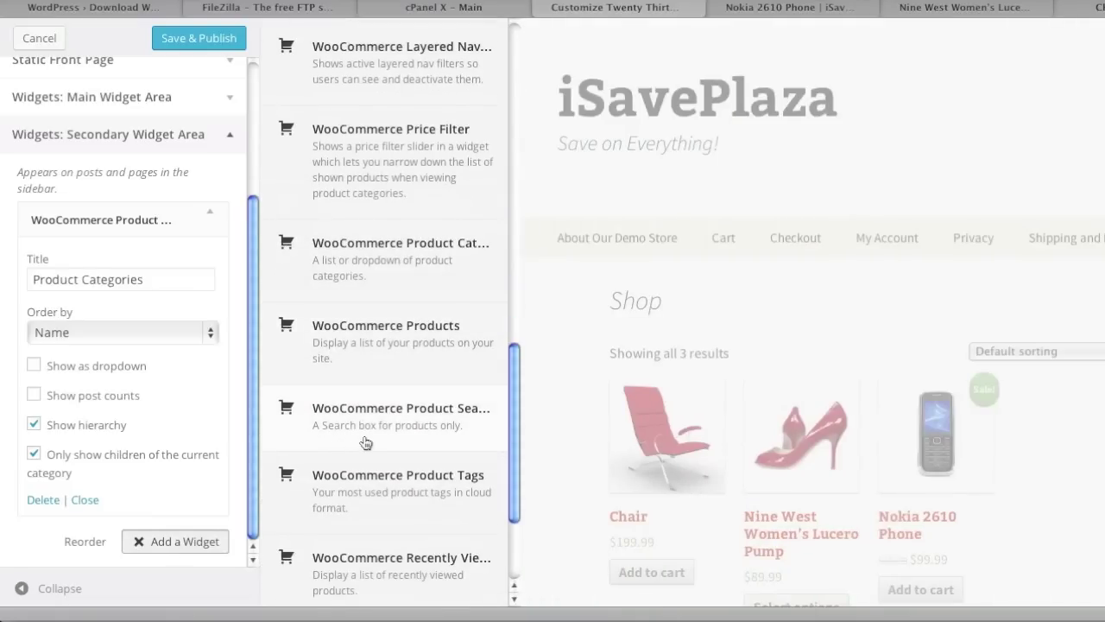
pyautogui.scroll(1, 366, 444)
pyautogui.click(423, 239)
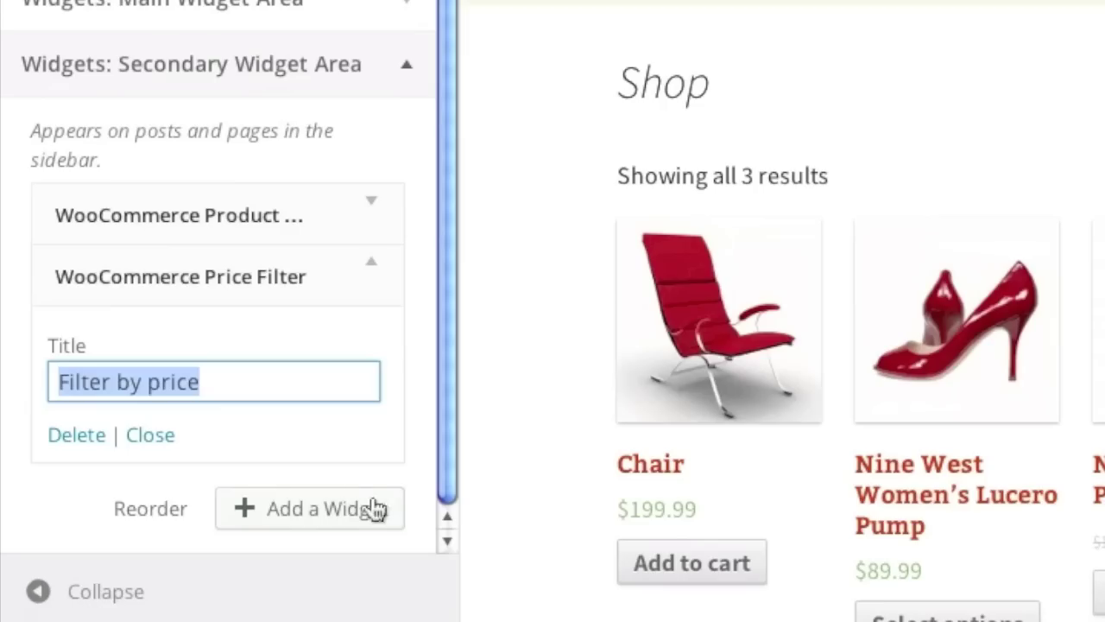
# Add a Layered Nav filter widget using the color attribute and publish the widget changes.
pyautogui.click(378, 509)
pyautogui.scroll(-2, 363, 419)
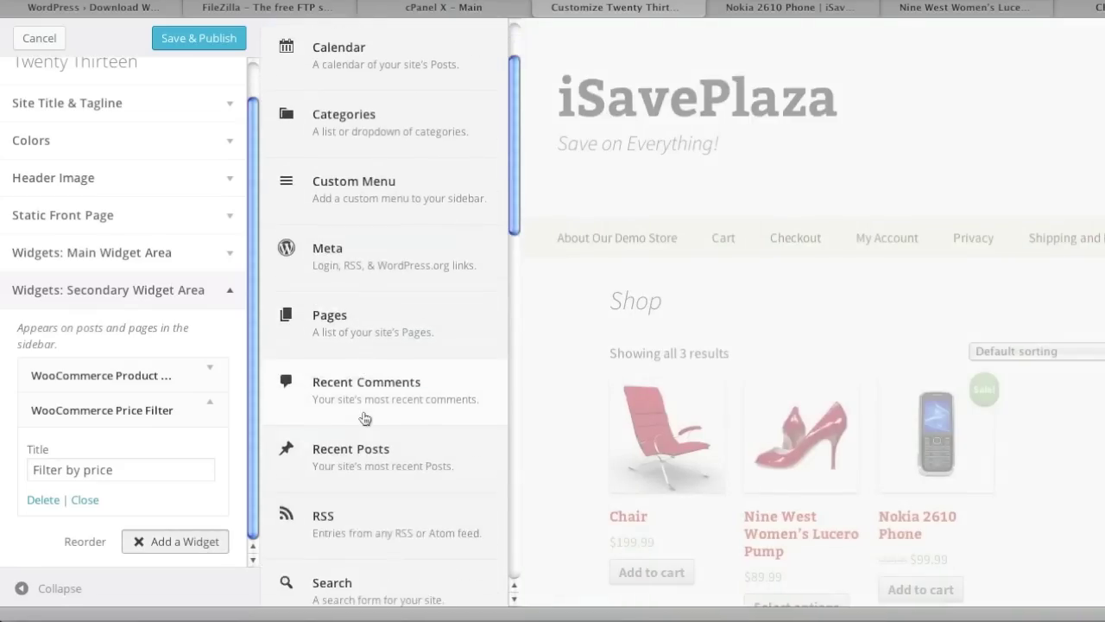
pyautogui.scroll(-6, 363, 420)
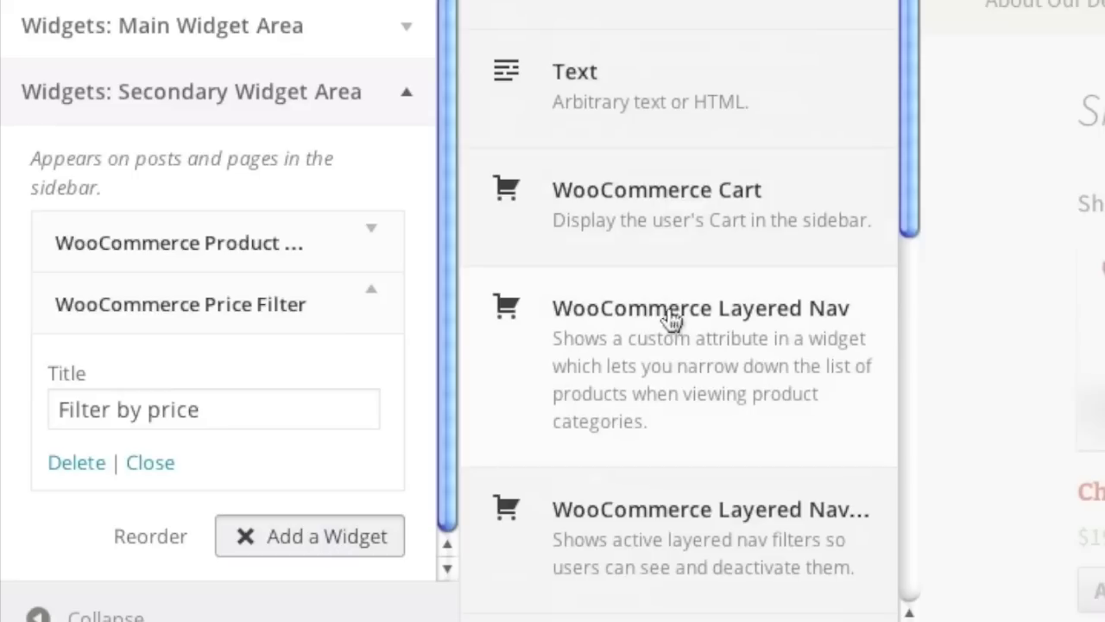
pyautogui.click(775, 344)
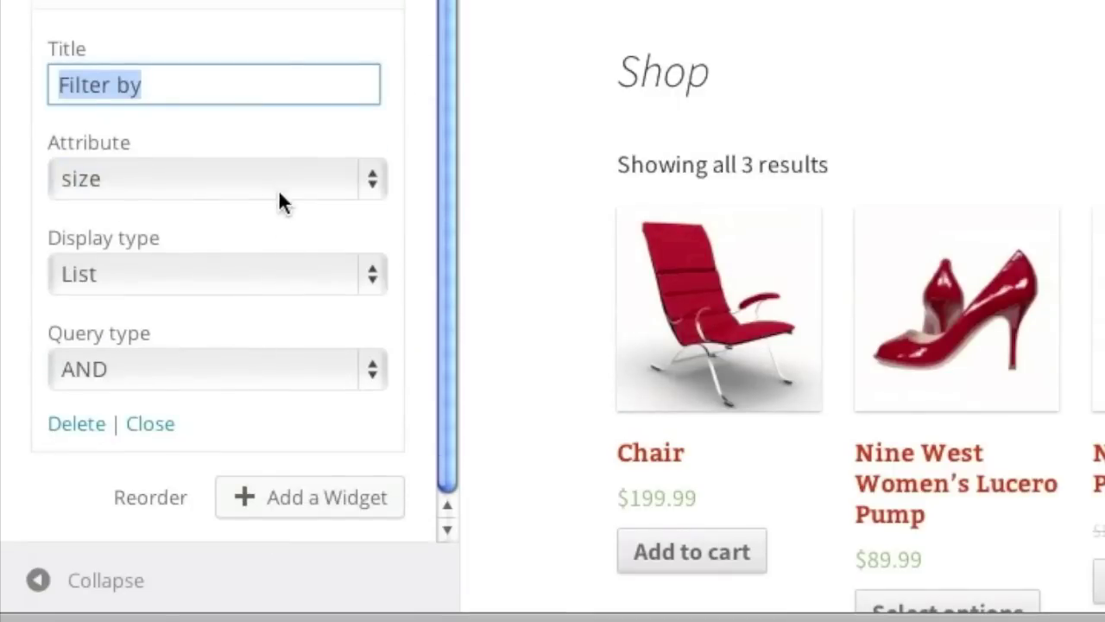
pyautogui.click(262, 190)
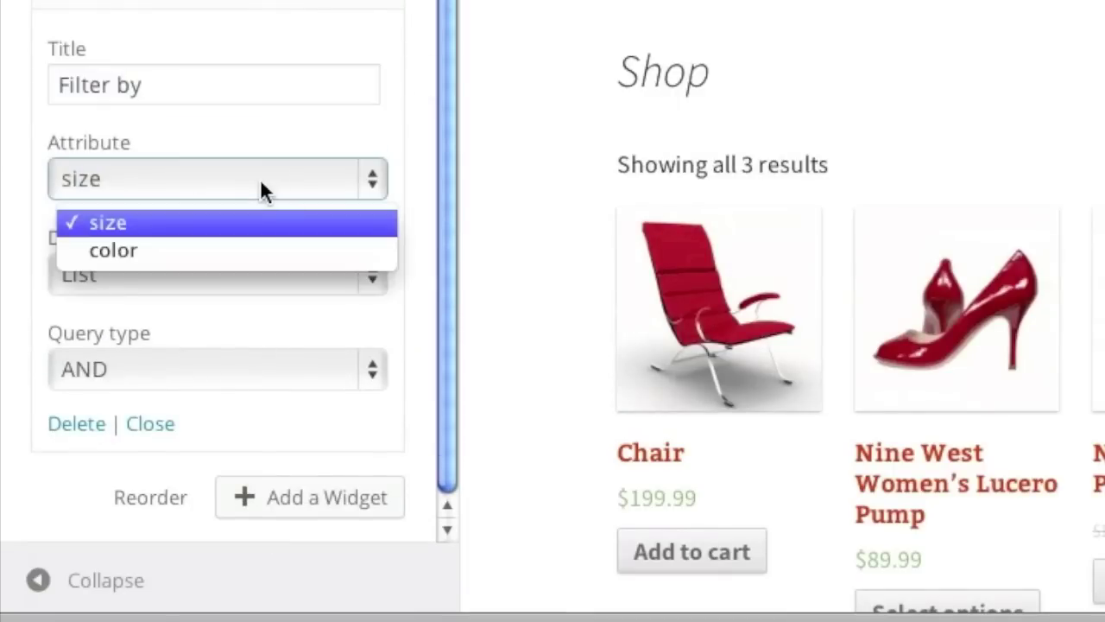
pyautogui.click(257, 250)
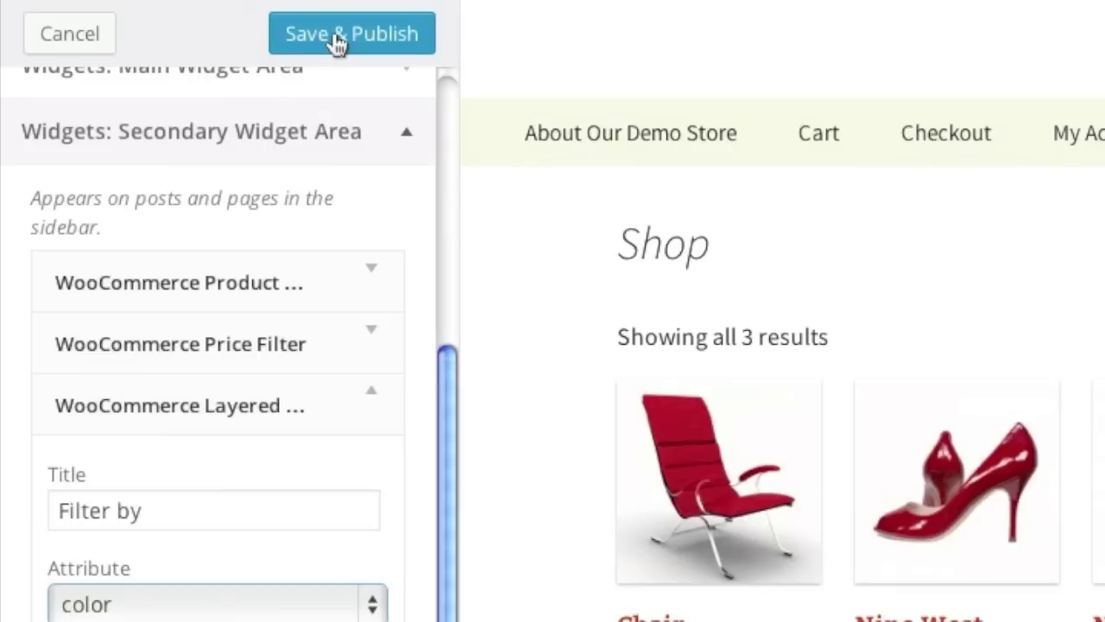
pyautogui.click(337, 44)
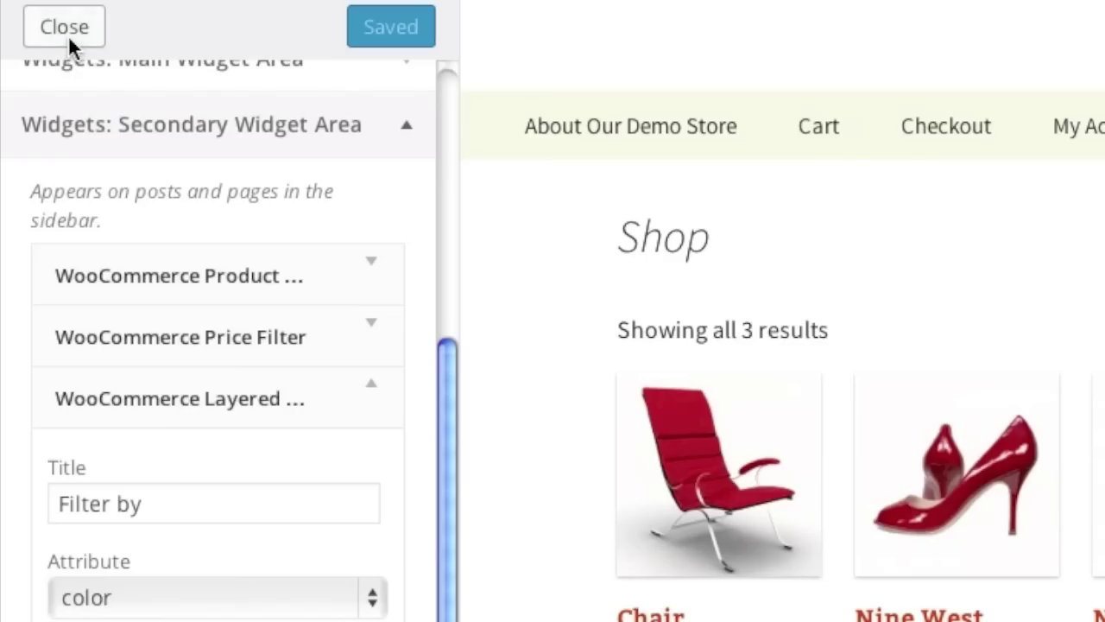
# Leave the Customizer and move the Sample Page from All Pages to the Trash.
pyautogui.click(69, 36)
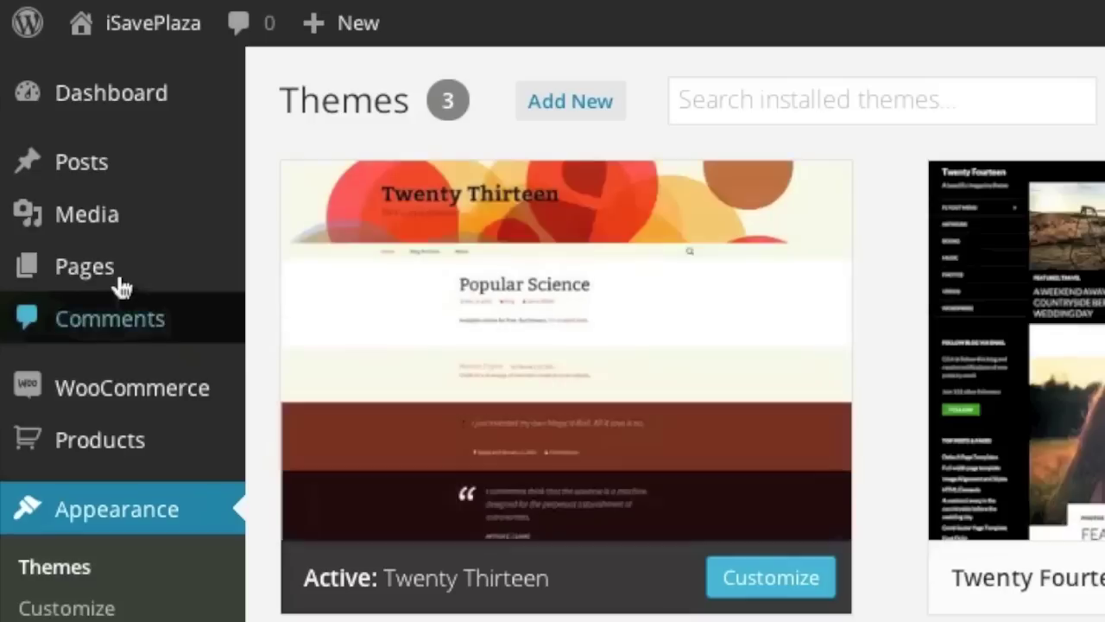
pyautogui.moveTo(66, 173)
pyautogui.click(119, 274)
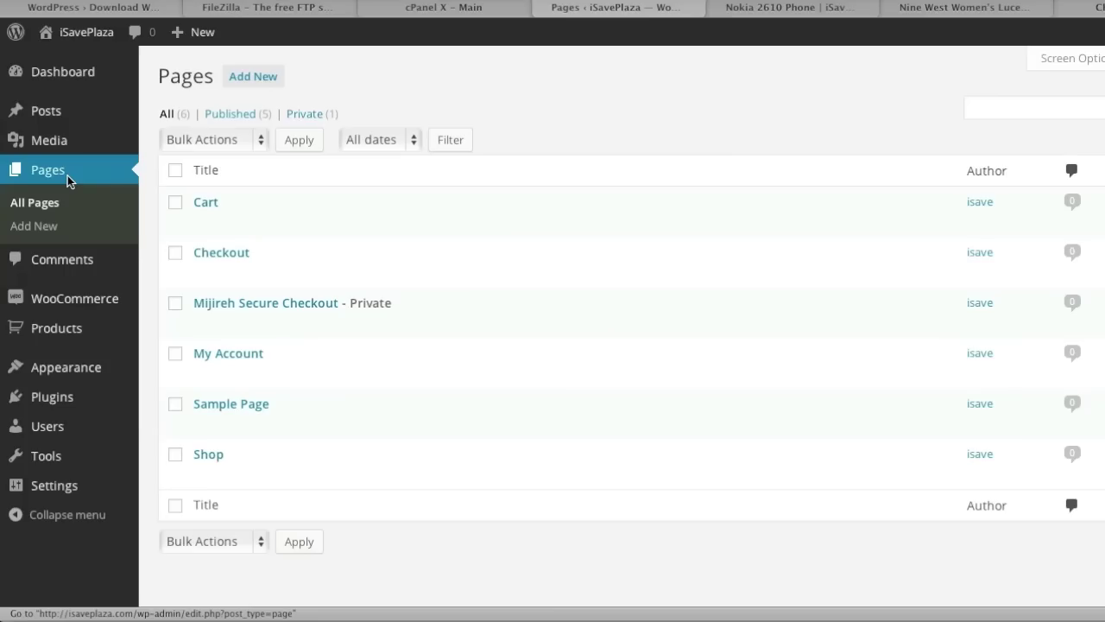
pyautogui.moveTo(279, 395)
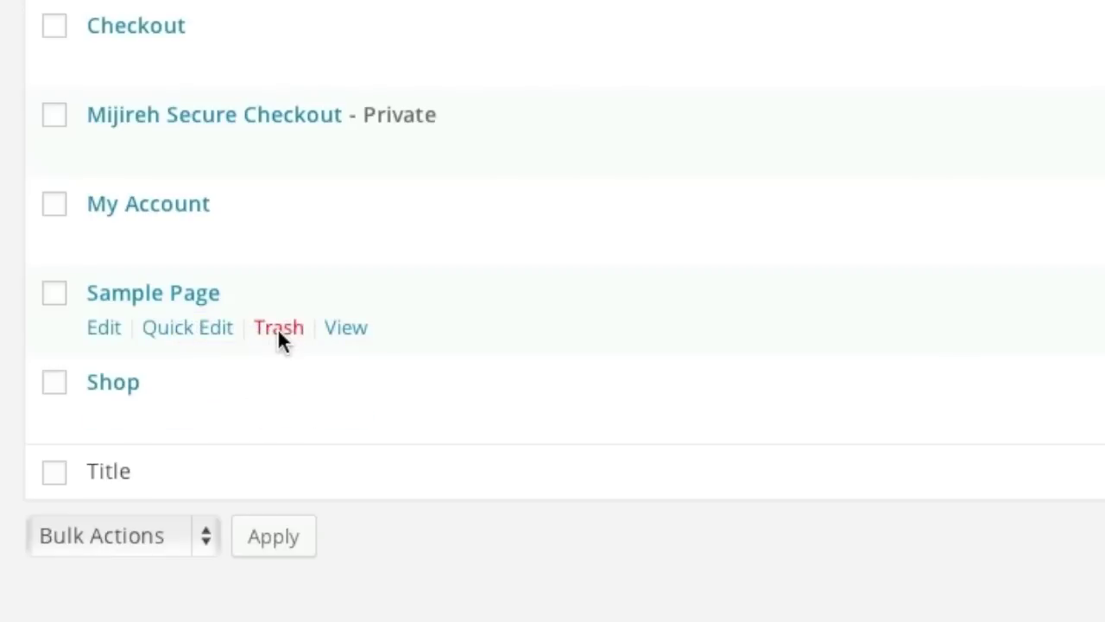
pyautogui.click(277, 328)
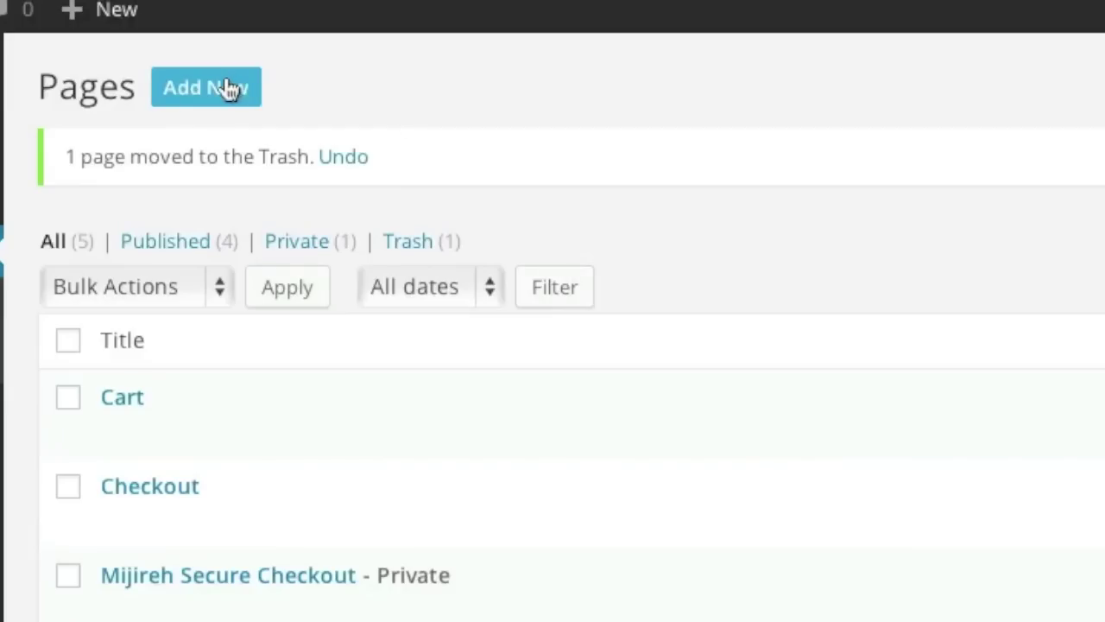
pyautogui.click(228, 88)
# Publish a Terms of Agreement page with the heading and terms text pasted from the document.
pyautogui.click(922, 614)
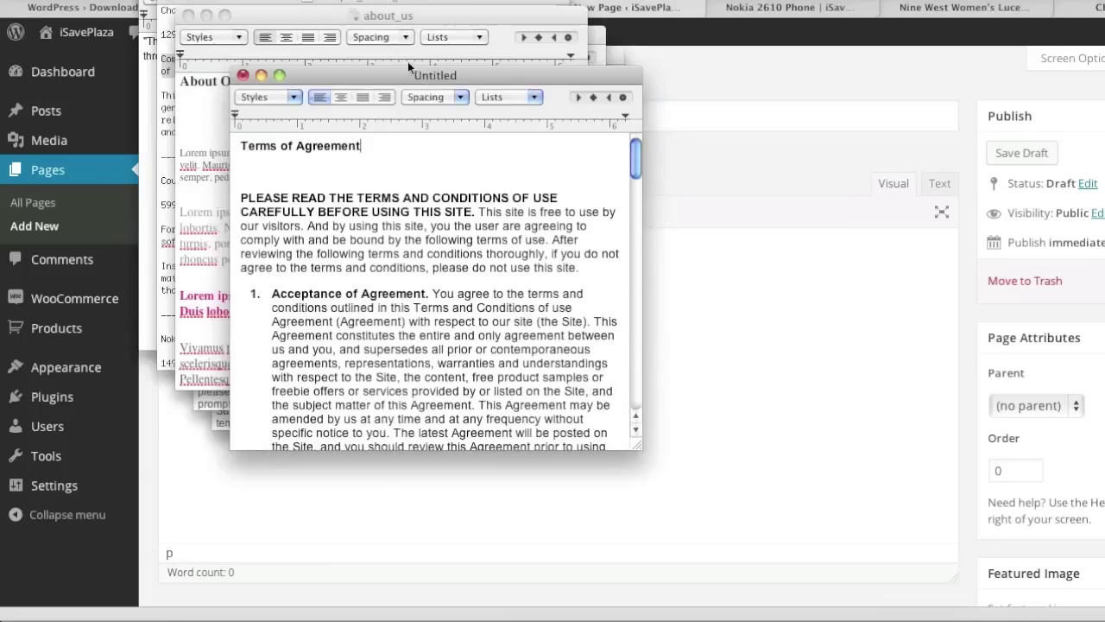
pyautogui.moveTo(373, 148); pyautogui.dragTo(240, 147)
pyautogui.press('super+c')
pyautogui.click(896, 348)
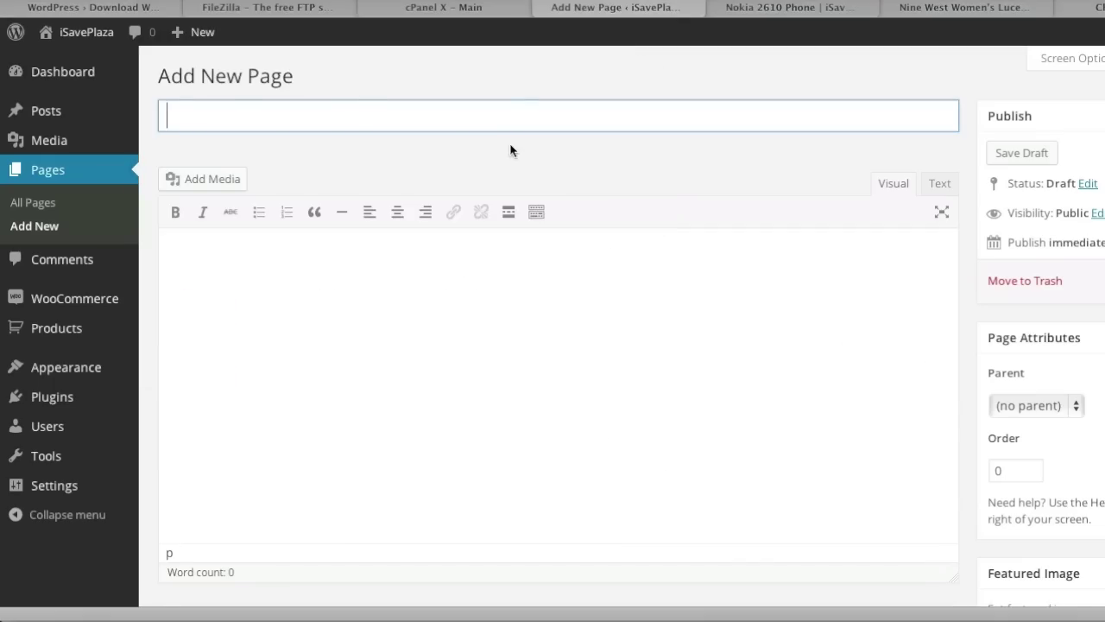
pyautogui.press('super+v')
pyautogui.click(920, 613)
pyautogui.moveTo(104, 155); pyautogui.dragTo(604, 618)
pyautogui.click(490, 325)
pyautogui.click(466, 318)
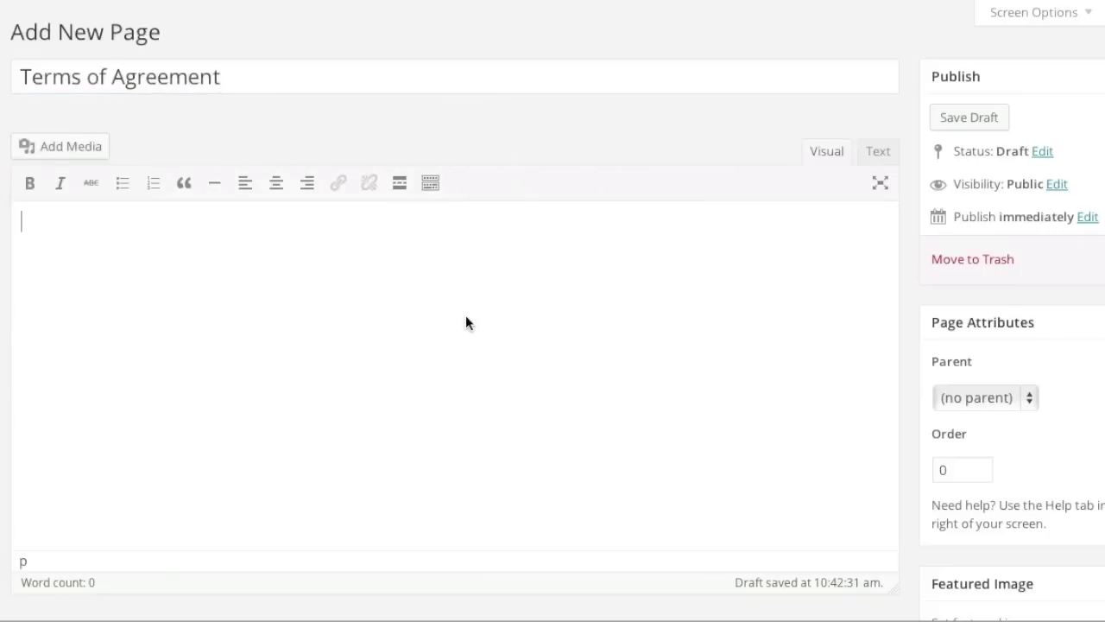
pyautogui.press('super+v')
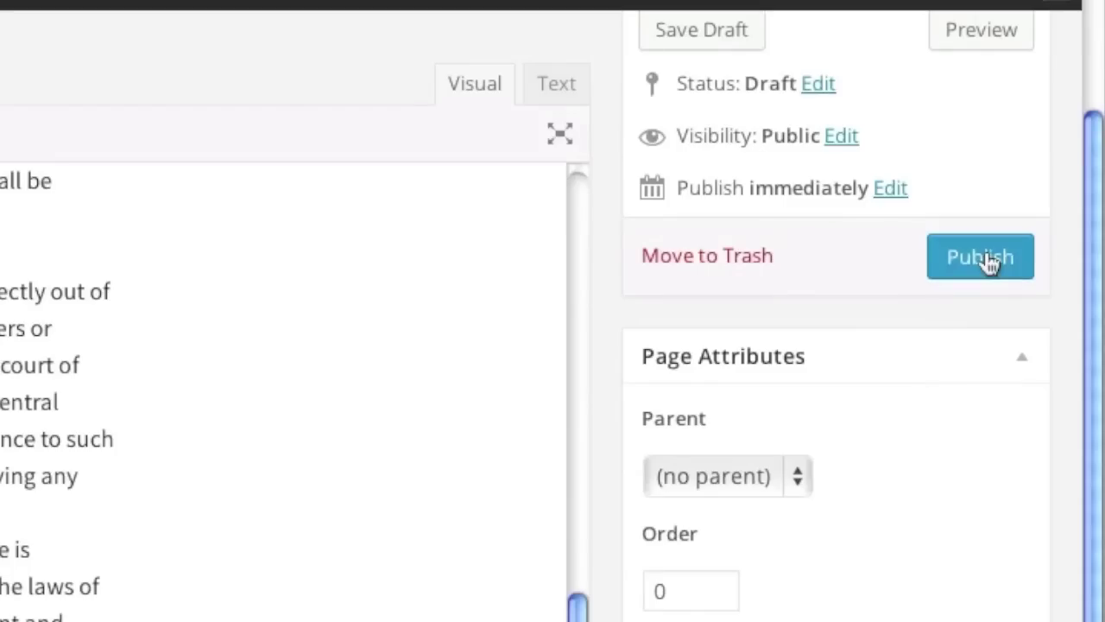
pyautogui.click(1104, 261)
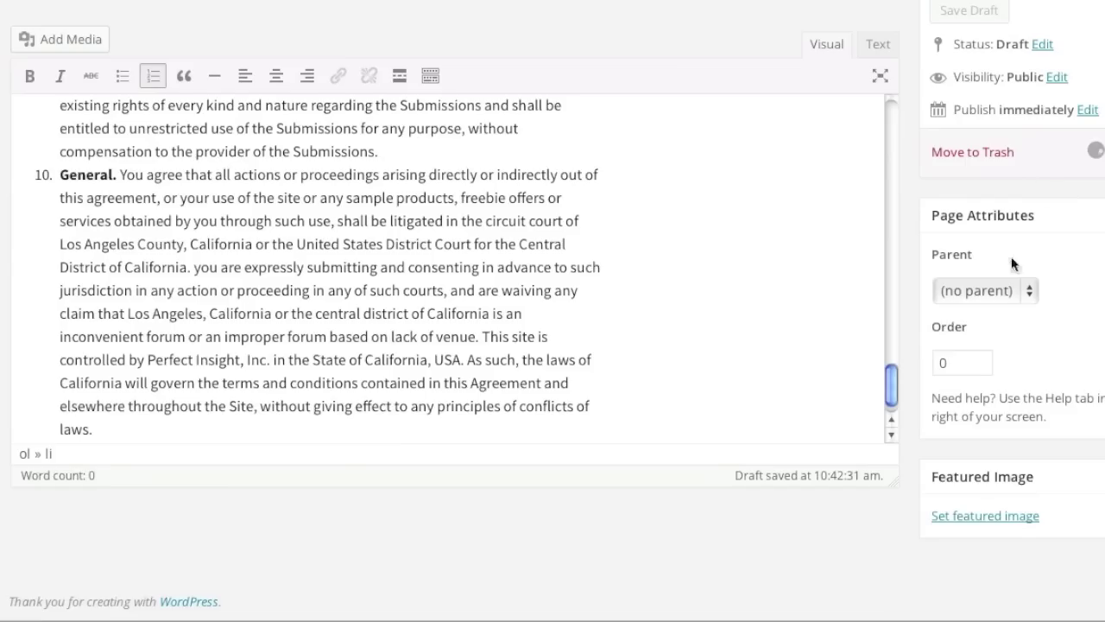
# Discard the untitled text document and paste 'About Our Demo Store' as the new page title.
pyautogui.click(950, 616)
pyautogui.click(105, 32)
pyautogui.click(257, 138)
pyautogui.moveTo(207, 38); pyautogui.dragTo(40, 39)
pyautogui.press('super+c')
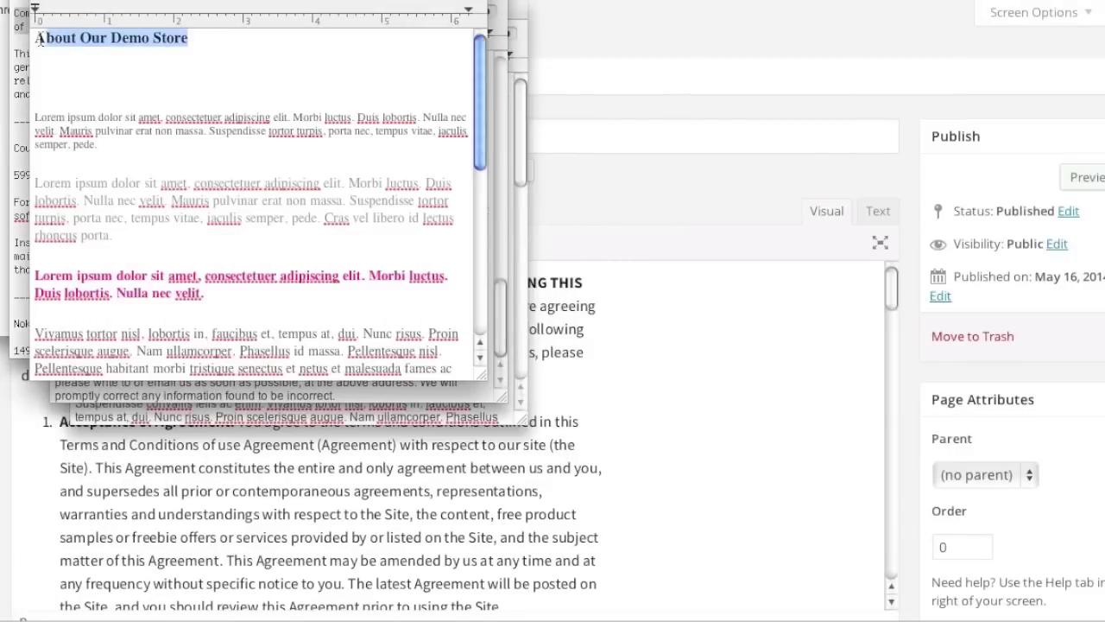
pyautogui.click(613, 88)
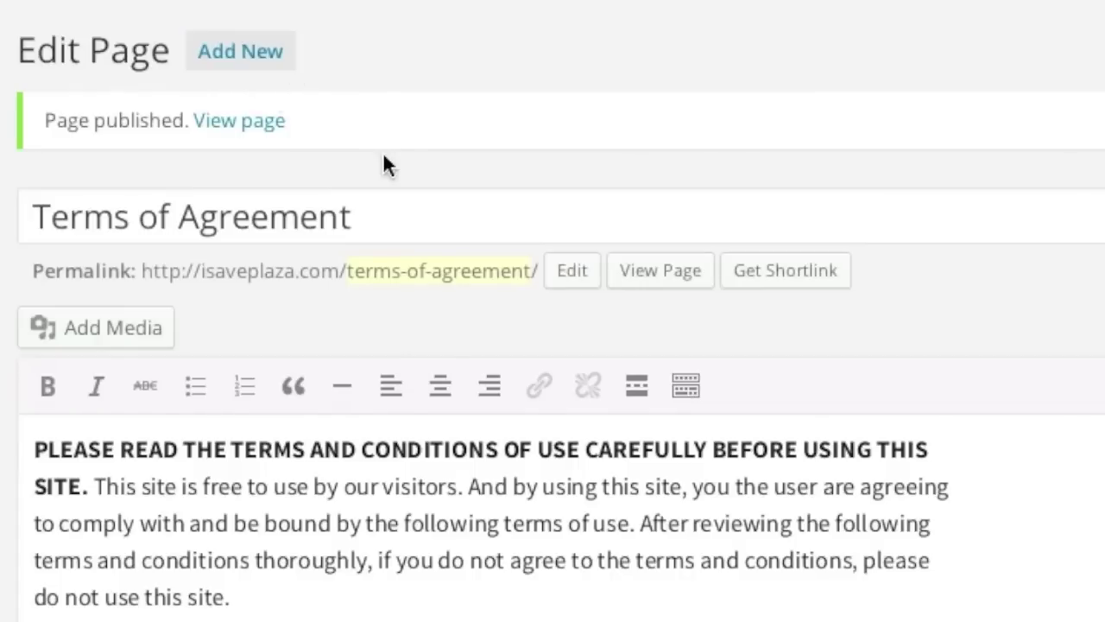
pyautogui.press('super+v')
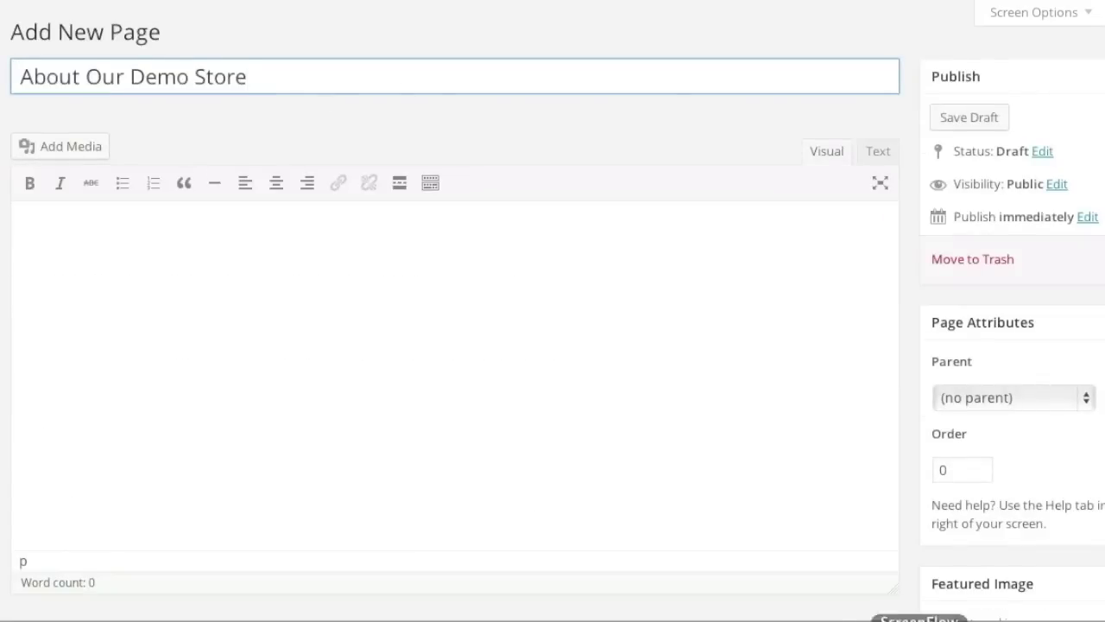
# Paste the lorem ipsum body into About Our Demo Store and publish it.
pyautogui.press('super+Tab')
pyautogui.moveTo(35, 120); pyautogui.dragTo(389, 524)
pyautogui.press('super+Tab')
pyautogui.click(511, 296)
pyautogui.press('super+v')
pyautogui.click(1104, 265)
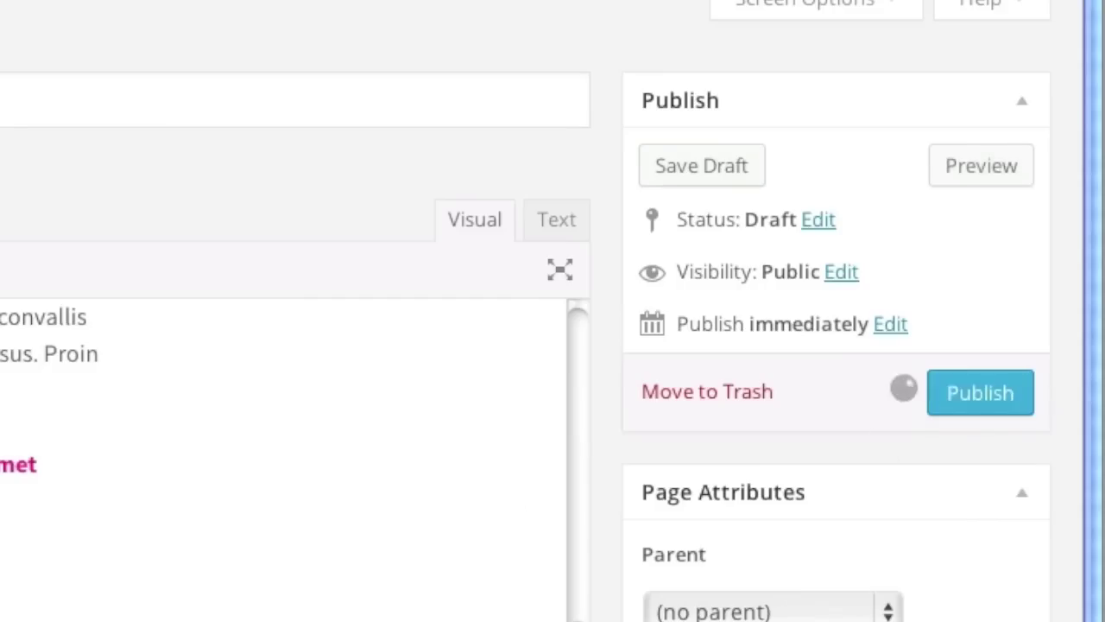
# Select the privacy-policy text in the source document and return to the page editor.
pyautogui.press('super+Tab')
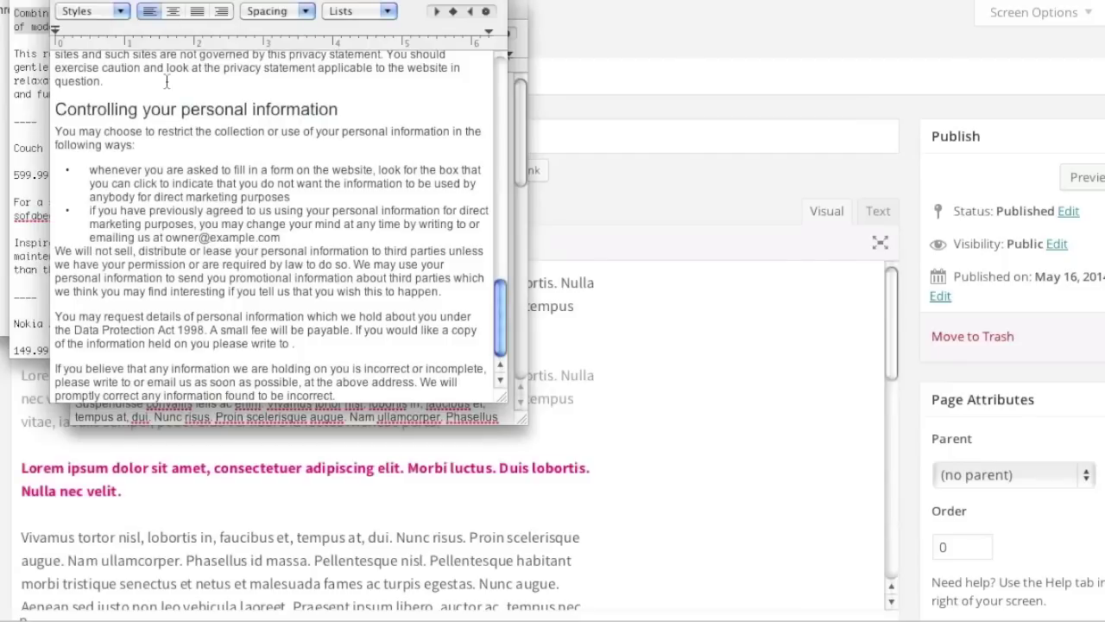
pyautogui.scroll(15, 156, 99)
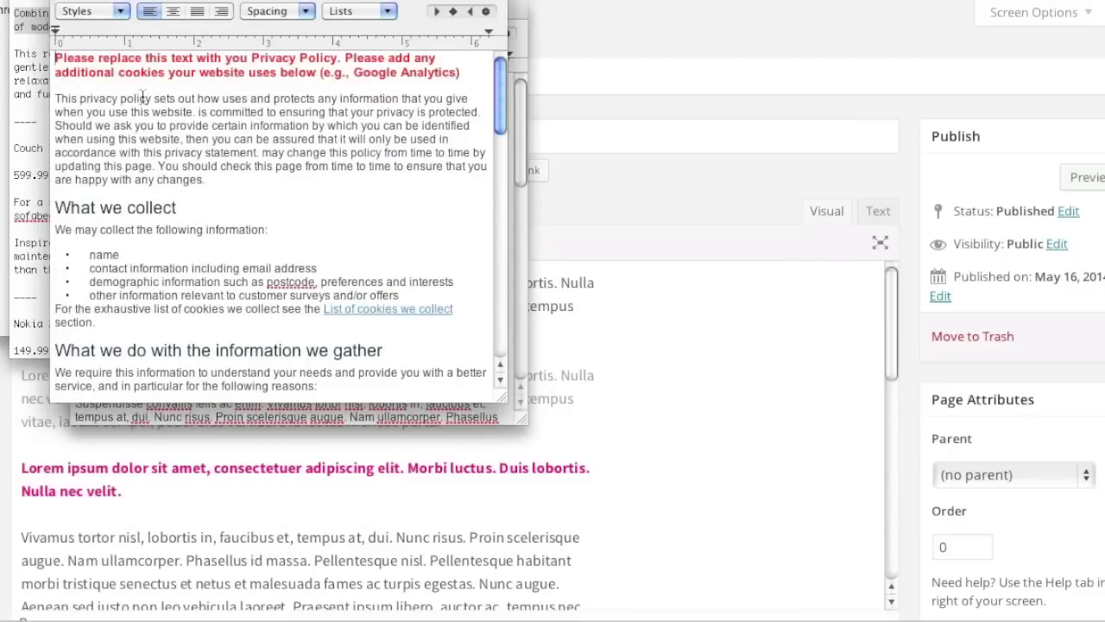
pyautogui.moveTo(58, 58); pyautogui.dragTo(467, 514)
pyautogui.click(647, 296)
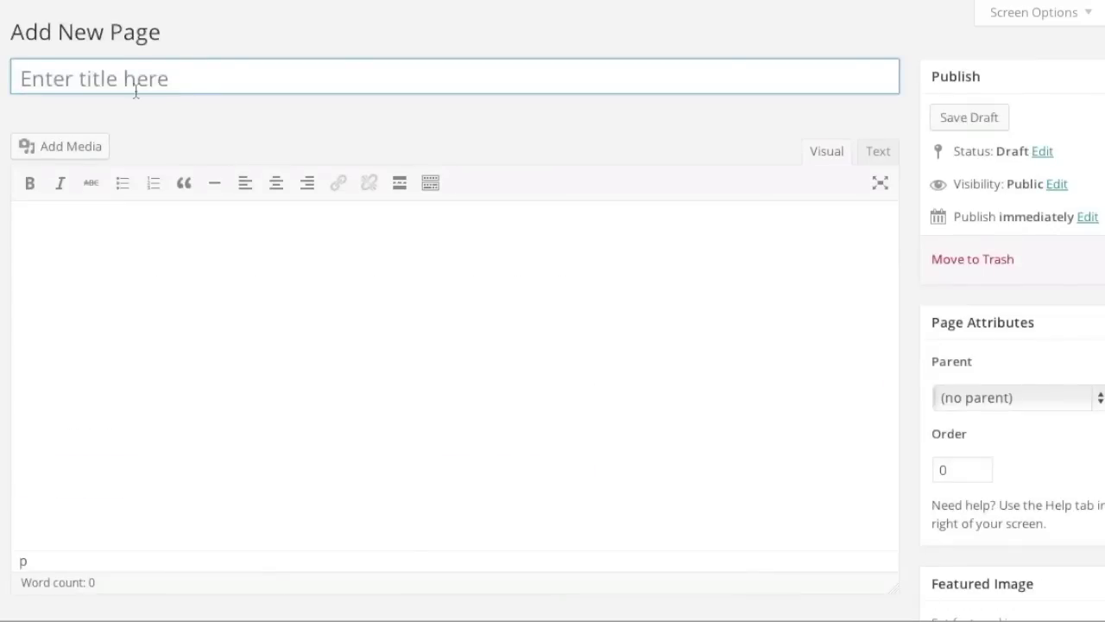
# Publish a 'Privacy' page with the pasted privacy policy, then select the shipping and returns text.
pyautogui.click(136, 87)
pyautogui.write('Privacy')
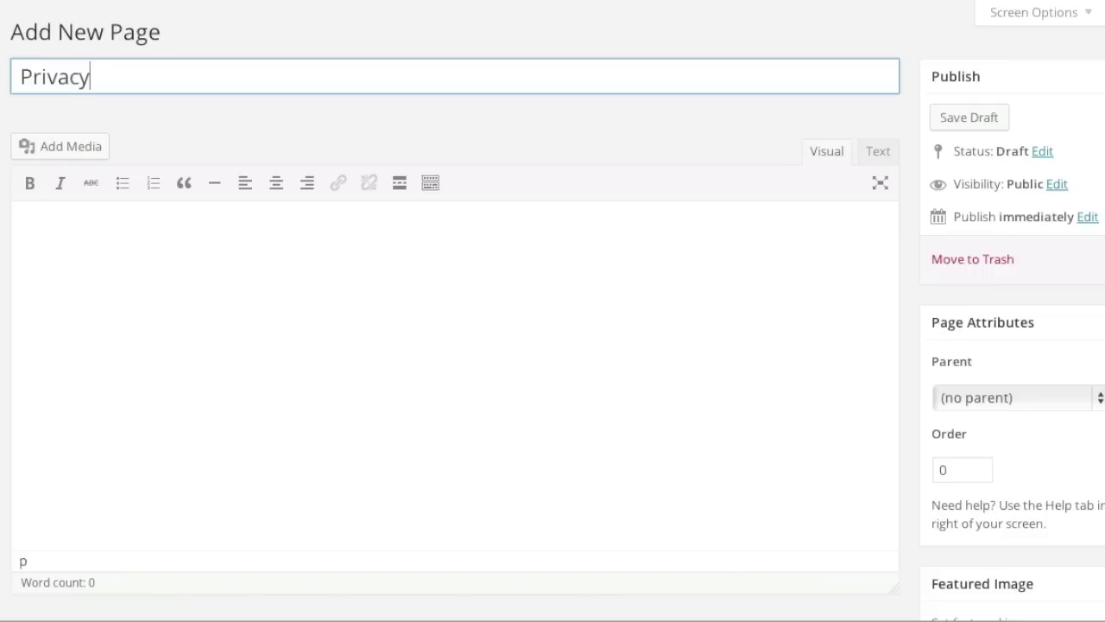
pyautogui.click(119, 278)
pyautogui.hotkey('ctrl', 'v')
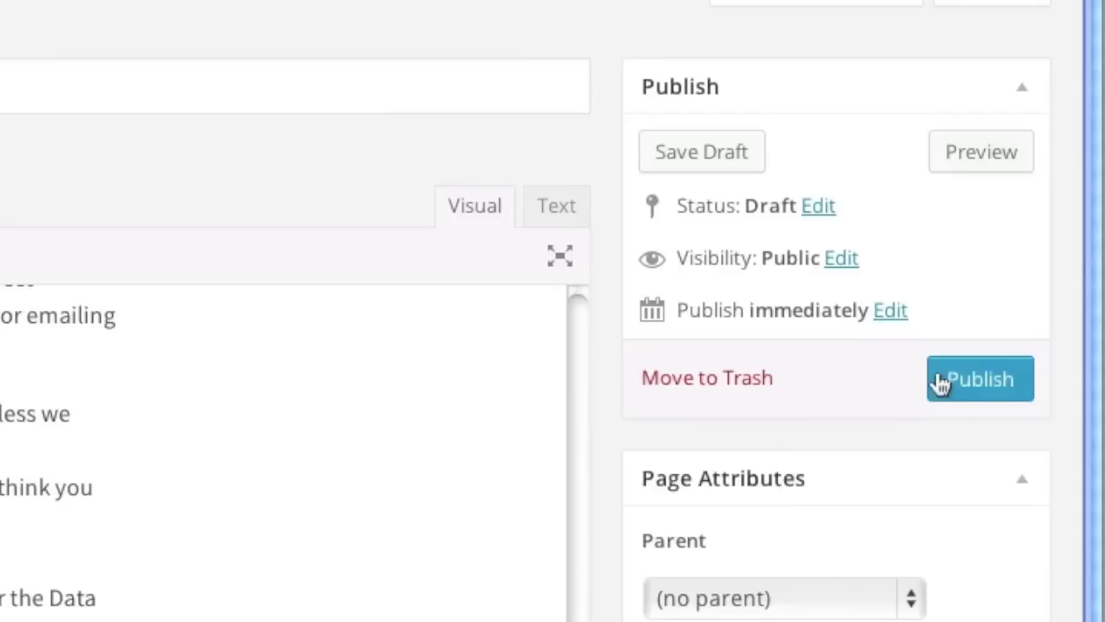
pyautogui.click(1104, 264)
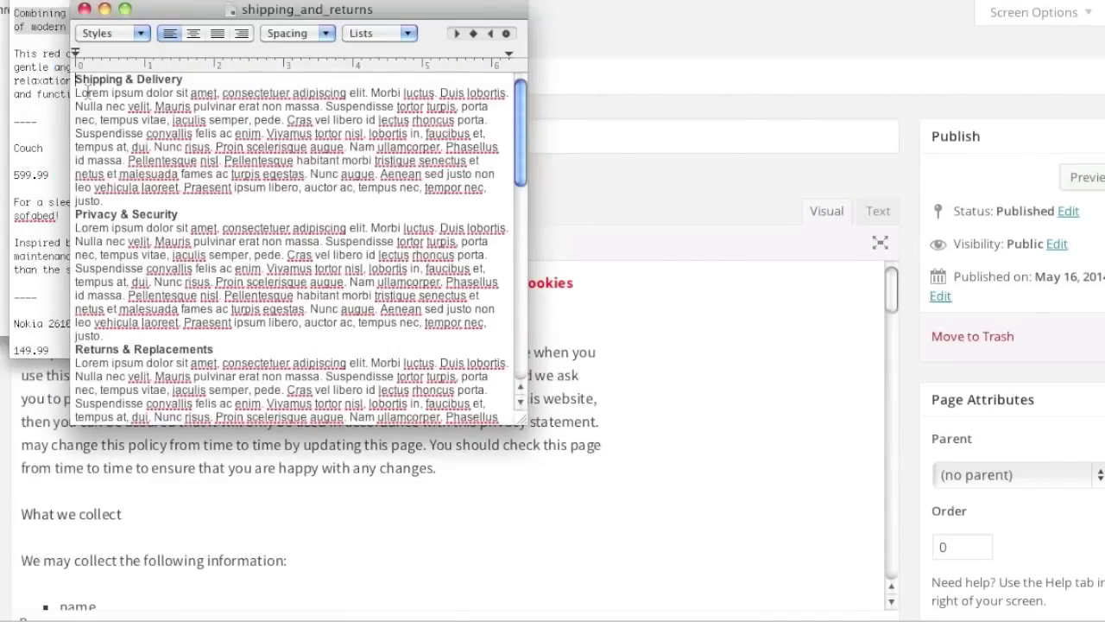
pyautogui.moveTo(76, 82); pyautogui.dragTo(704, 465)
pyautogui.click(704, 465)
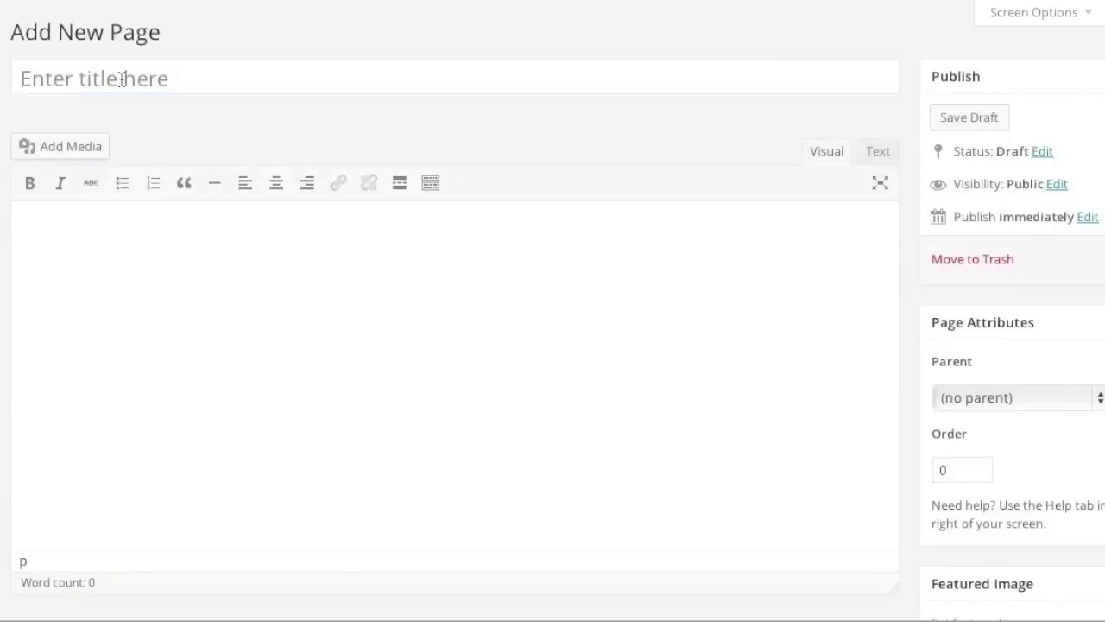
# Publish a 'Shipping and Returns' page with the pasted shipping, privacy and returns text.
pyautogui.write('Shipping ')
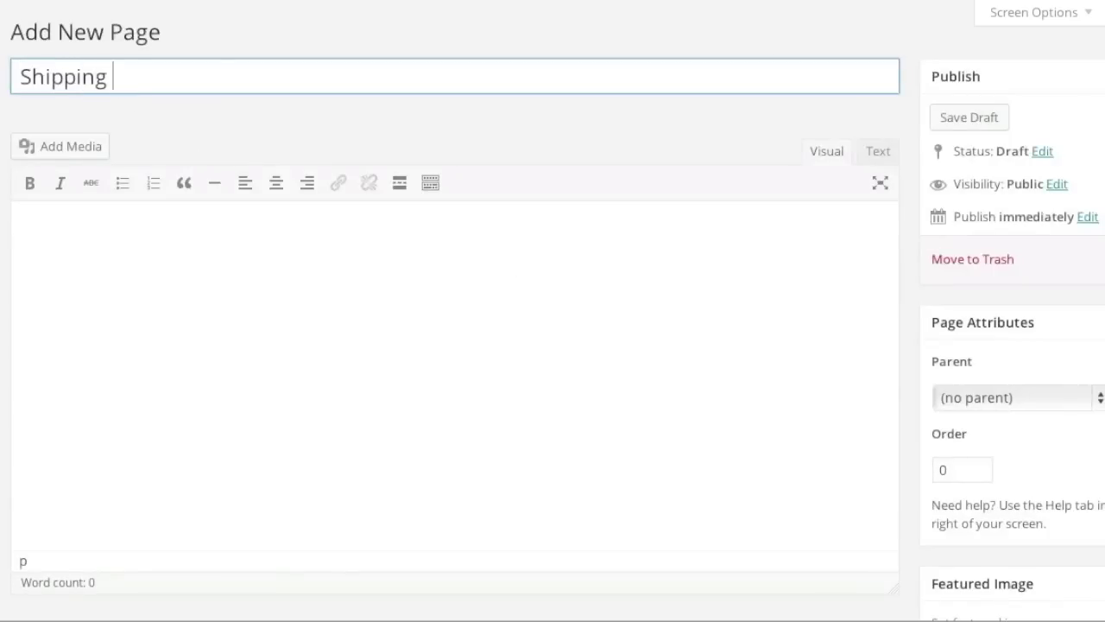
pyautogui.write('and Returns')
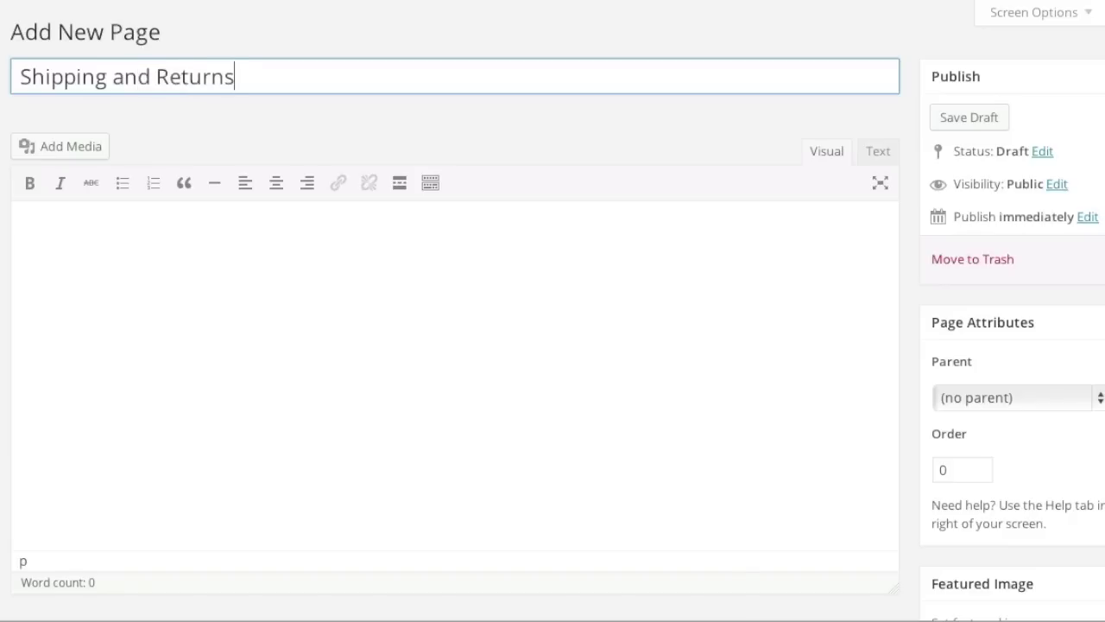
pyautogui.click(241, 284)
pyautogui.hotkey('ctrl', 'v')
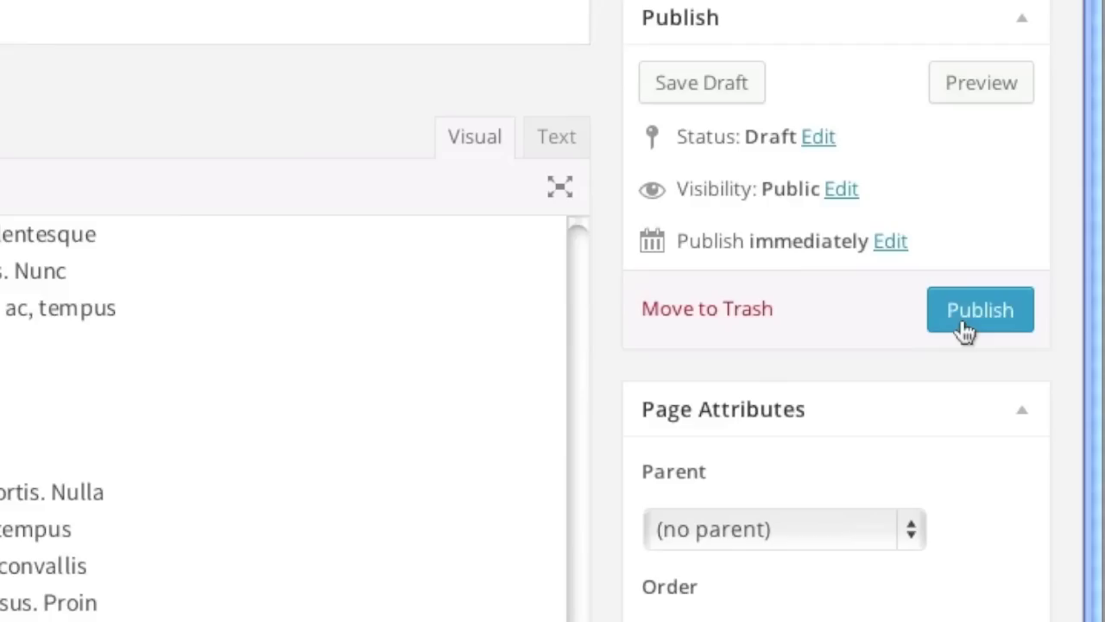
pyautogui.click(964, 321)
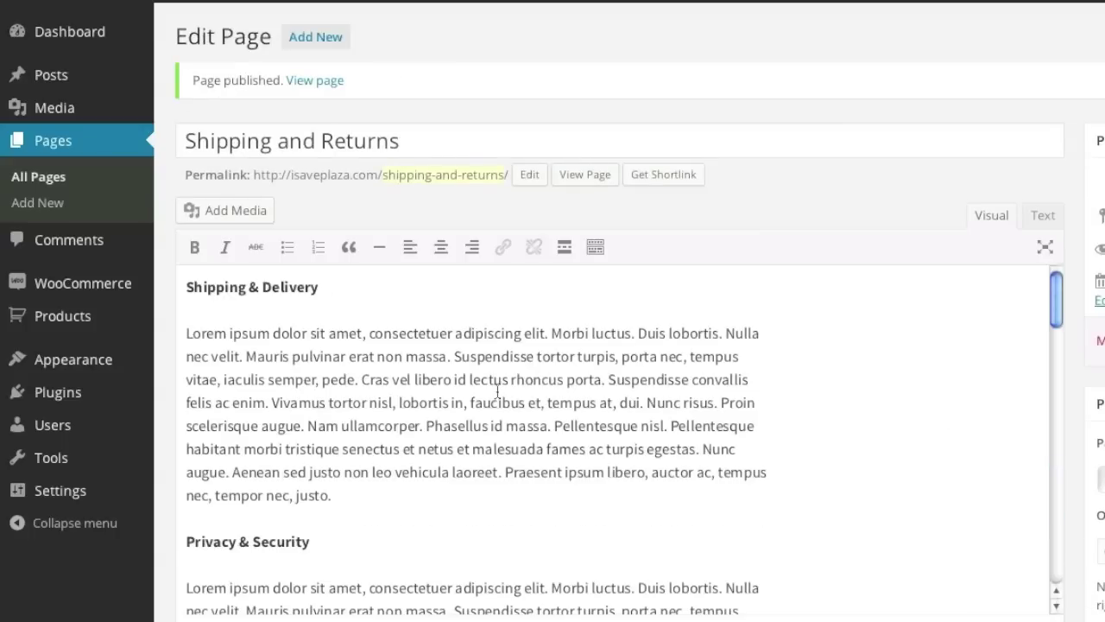
pyautogui.moveTo(108, 287)
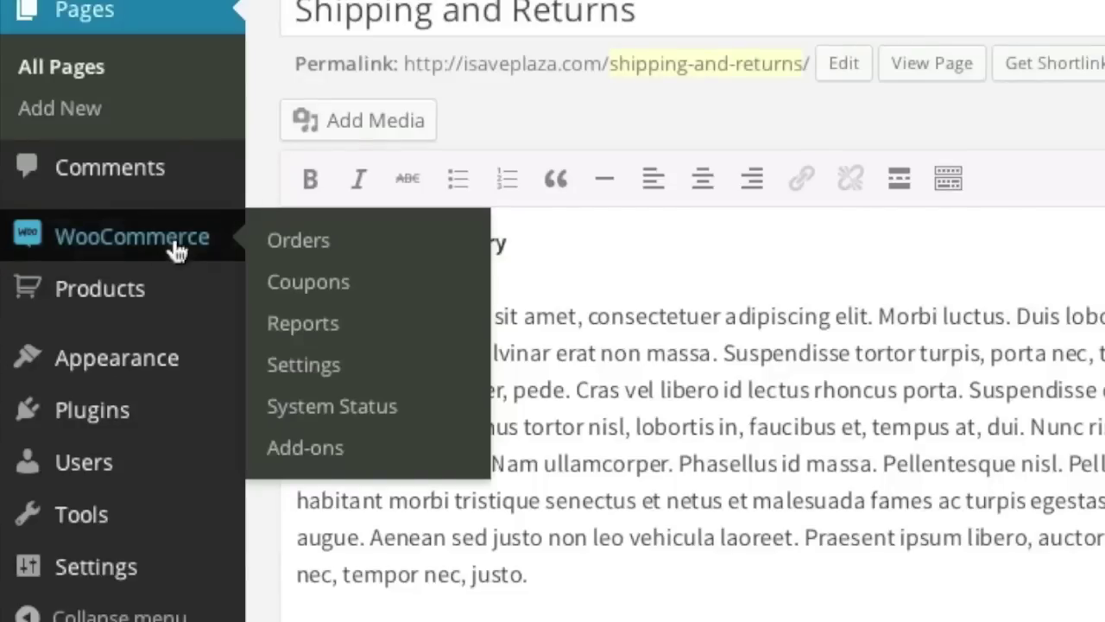
pyautogui.click(328, 363)
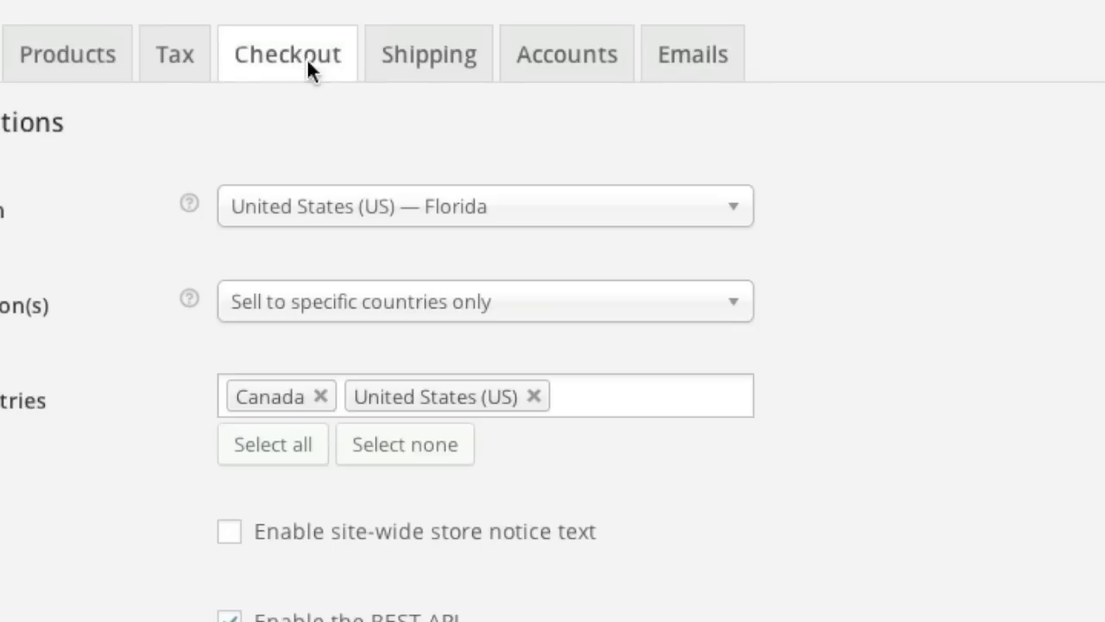
# Choose Terms of Agreement as the checkout's Terms and Conditions page and save the checkout settings.
pyautogui.click(307, 60)
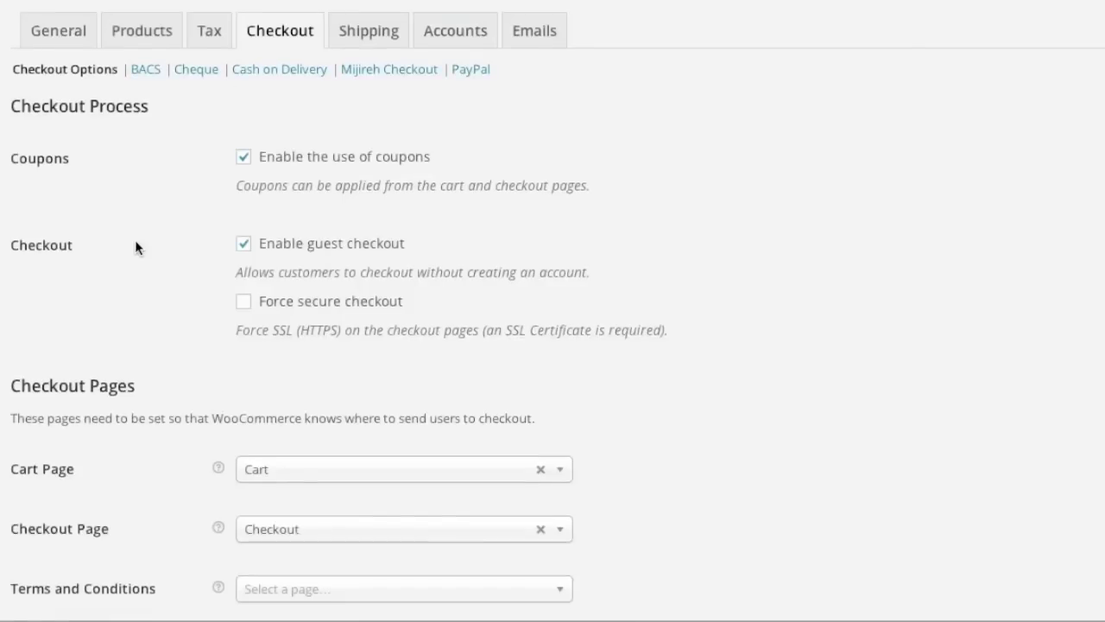
pyautogui.scroll(-2, 138, 251)
pyautogui.click(481, 442)
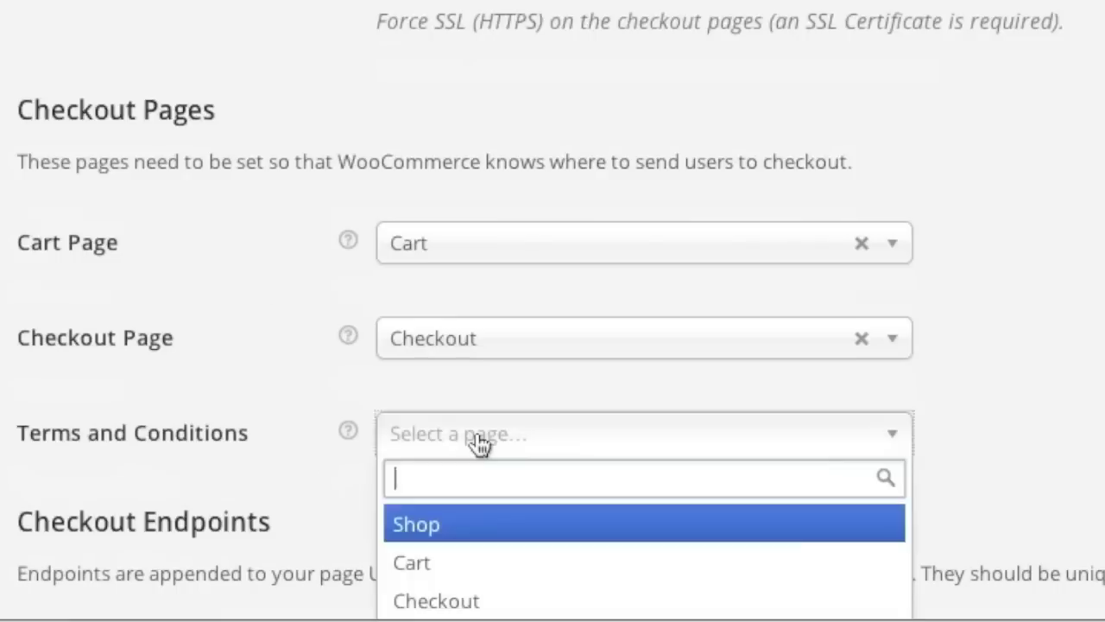
pyautogui.scroll(-2, 481, 444)
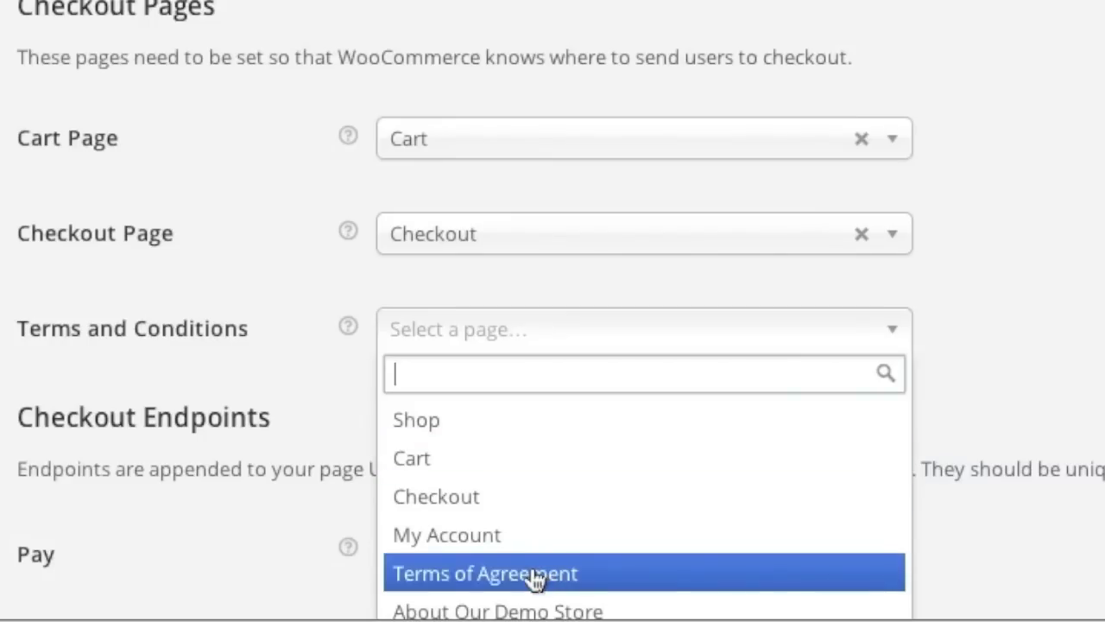
pyautogui.click(528, 573)
pyautogui.scroll(-5, 203, 507)
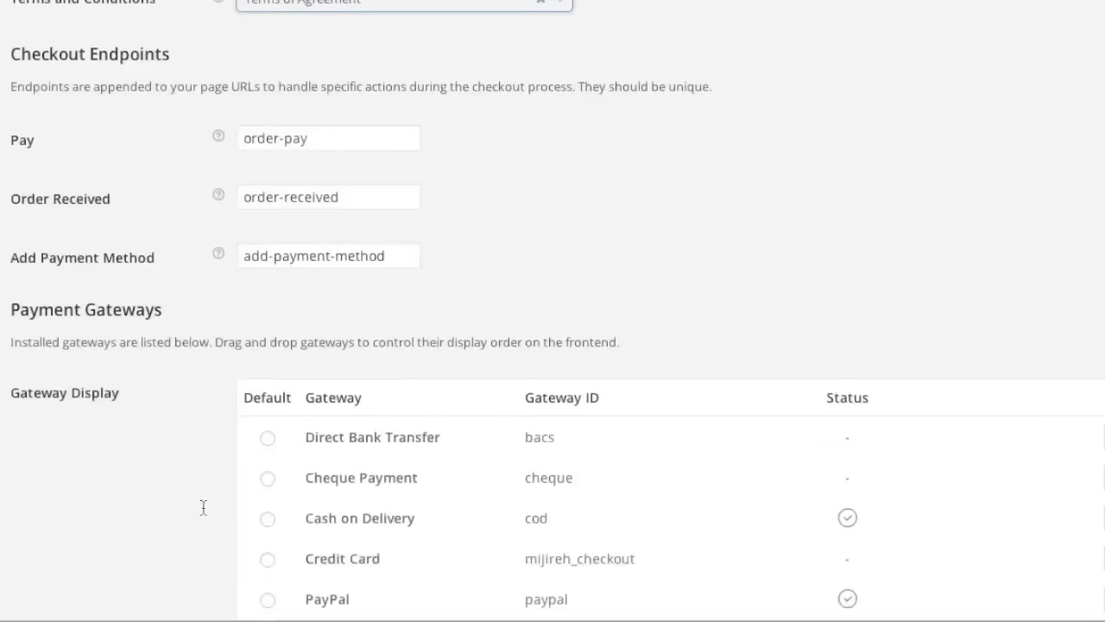
pyautogui.scroll(-3, 203, 507)
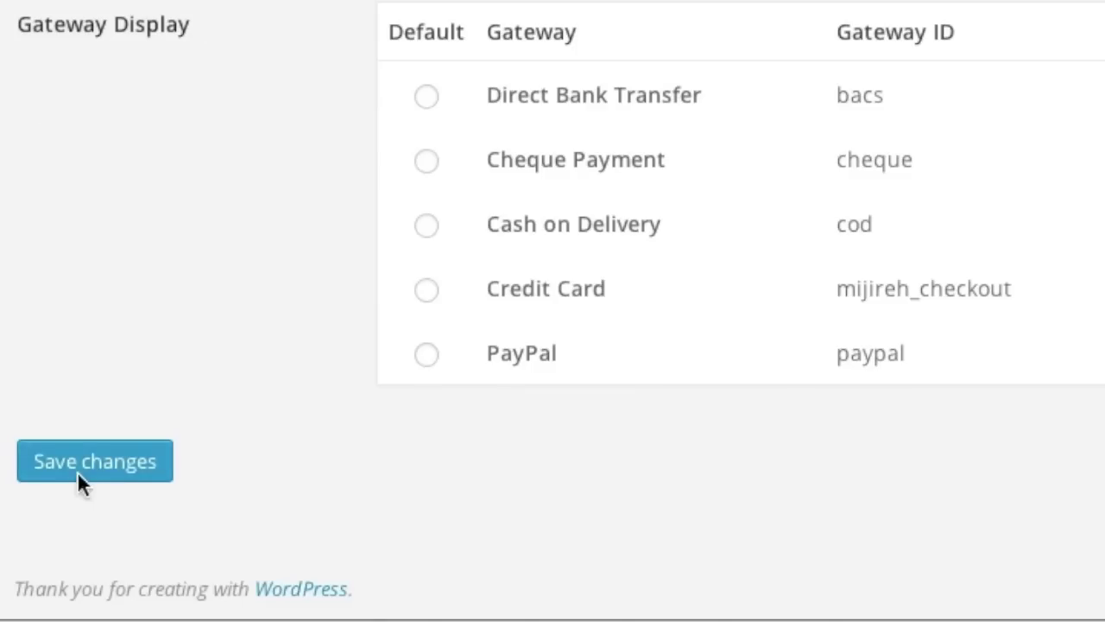
pyautogui.click(78, 472)
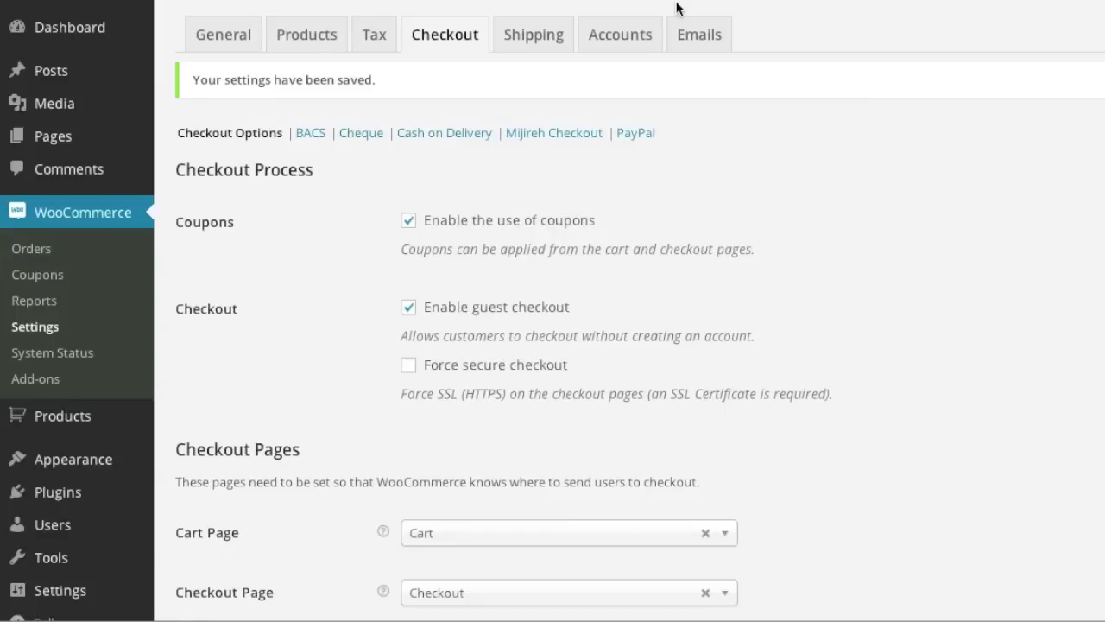
pyautogui.moveTo(102, 463)
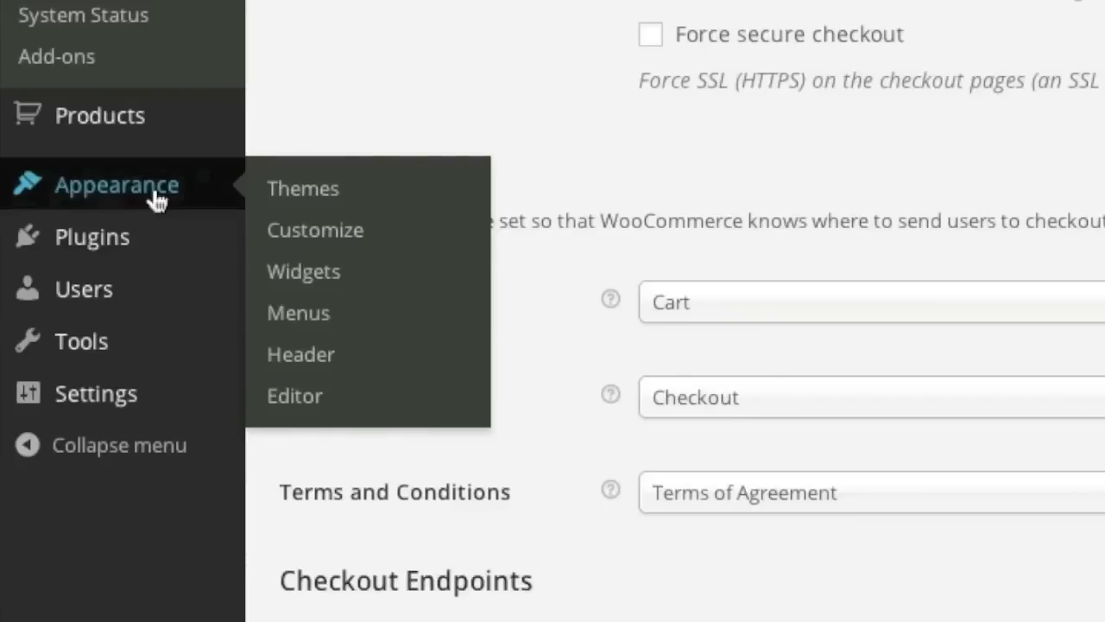
pyautogui.click(323, 309)
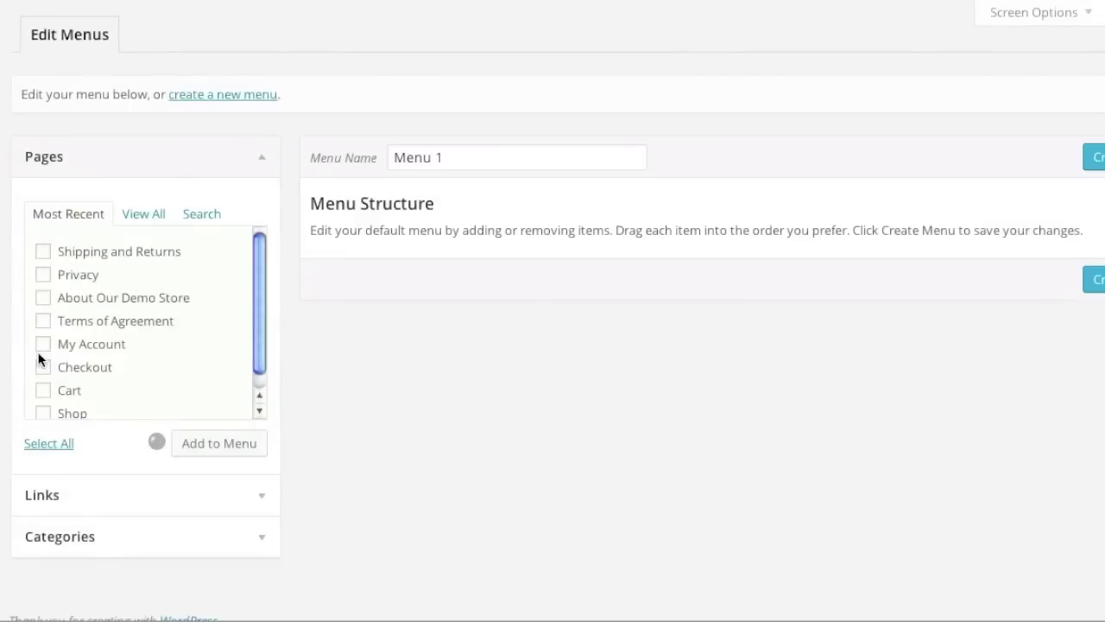
# Remove the About Our Demo Store and Privacy items from Menu 1.
pyautogui.scroll(-1, 788, 374)
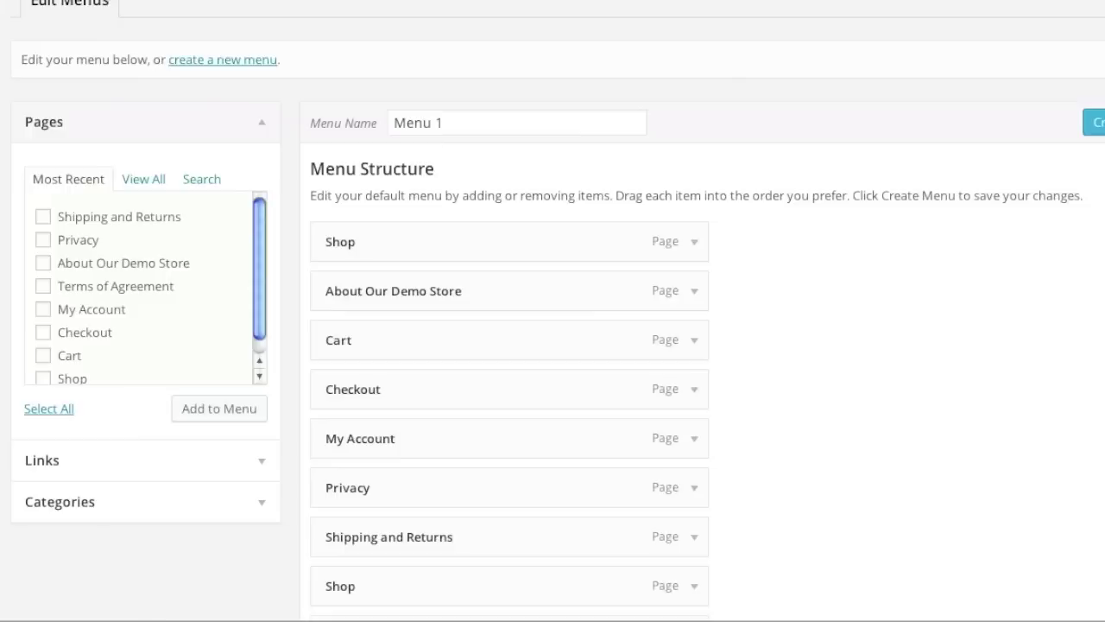
pyautogui.scroll(-3, 717, 168)
pyautogui.click(661, 36)
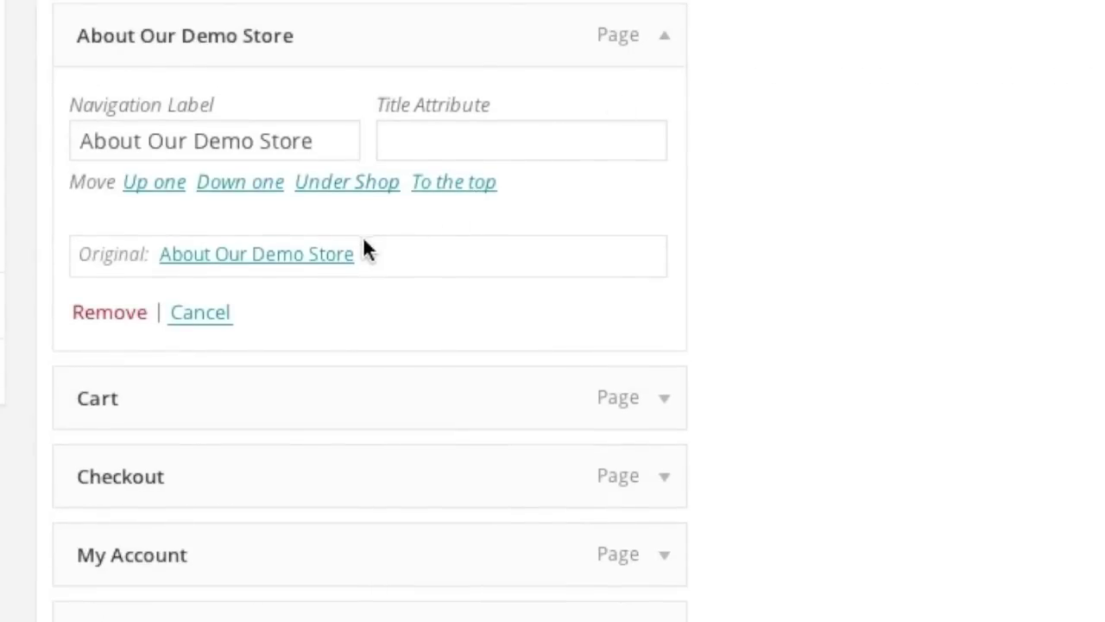
pyautogui.click(107, 312)
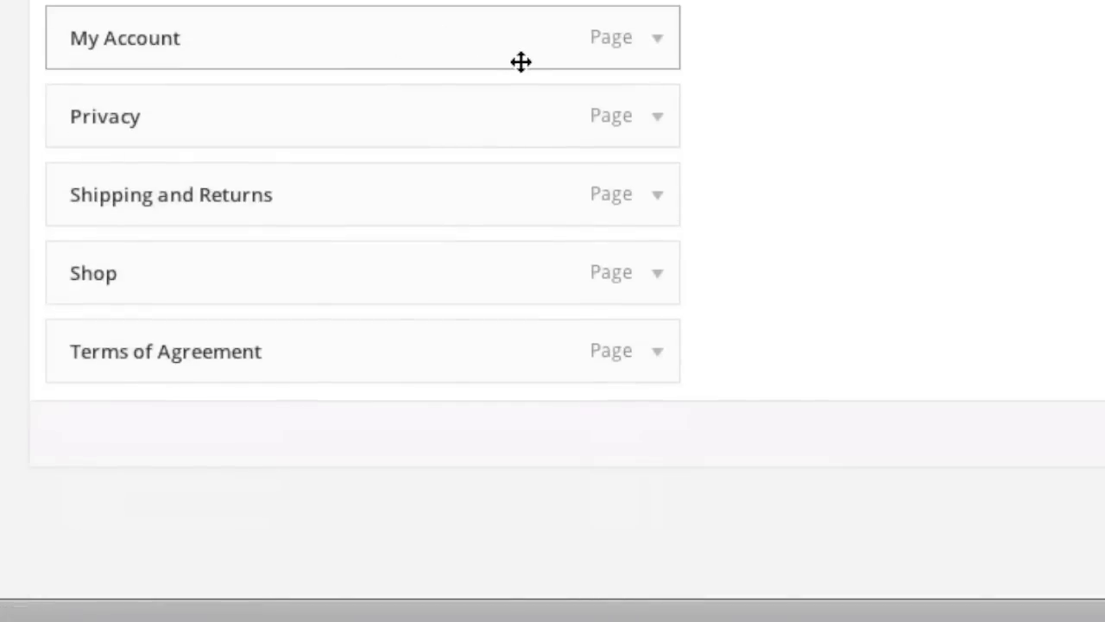
pyautogui.click(657, 130)
pyautogui.click(114, 394)
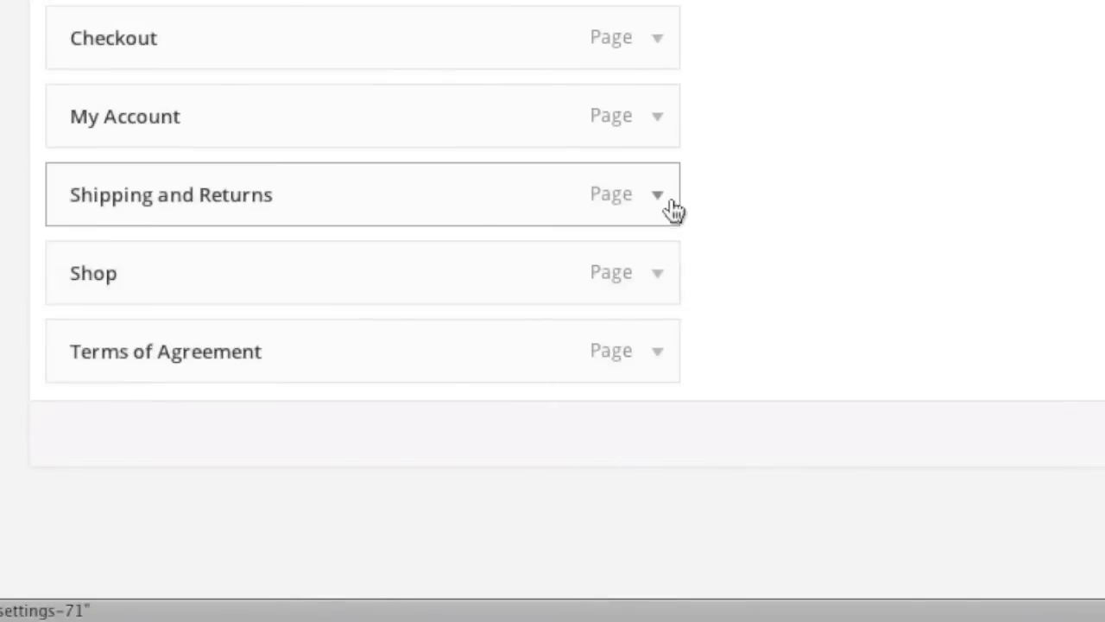
# Remove Shipping and Returns and Terms of Agreement from Menu 1, then start a new menu.
pyautogui.click(658, 197)
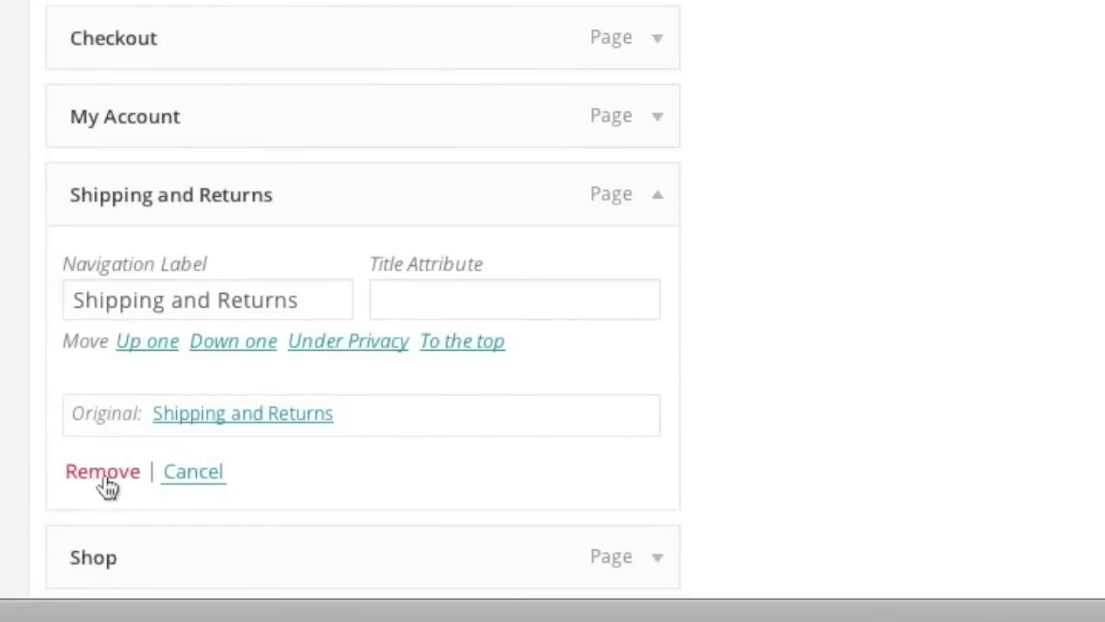
pyautogui.click(102, 473)
pyautogui.click(658, 352)
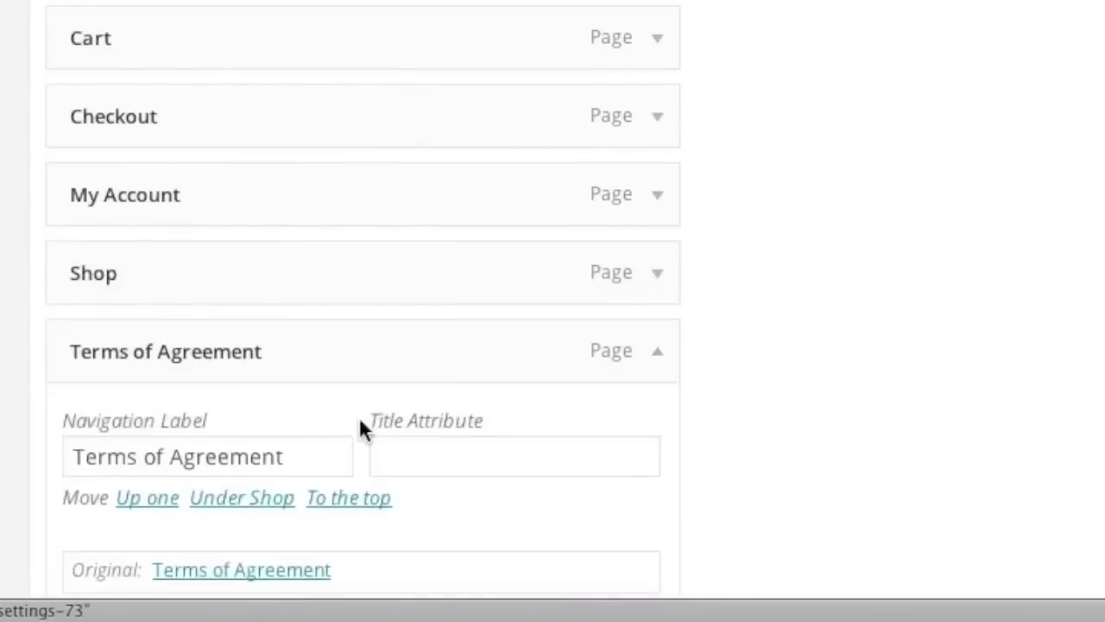
pyautogui.scroll(-3, 232, 463)
pyautogui.click(108, 422)
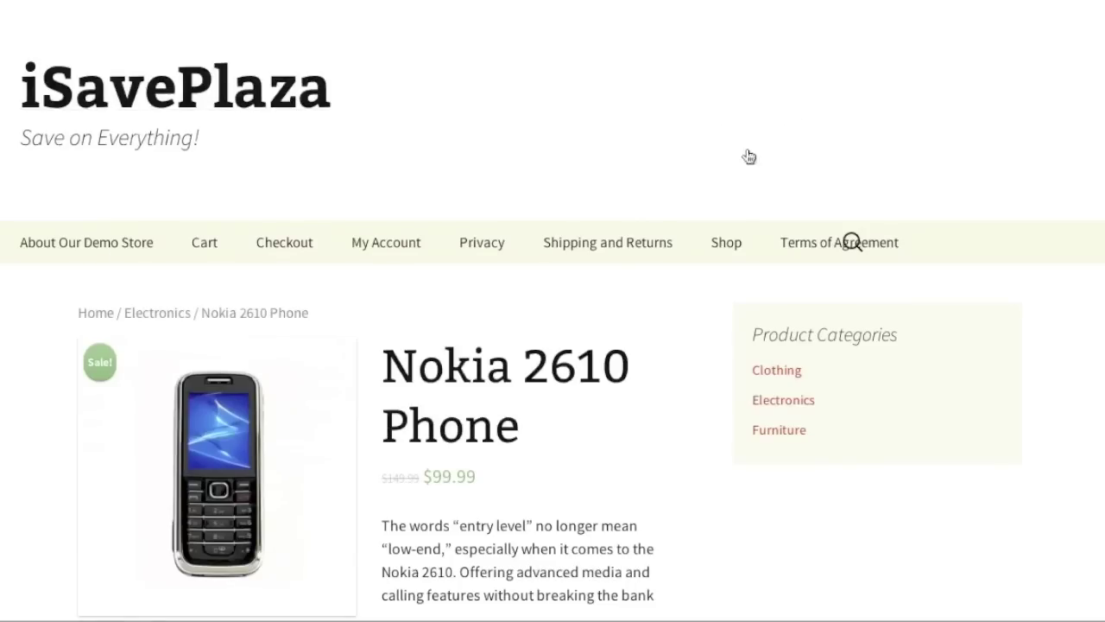
pyautogui.scroll(-6, 748, 156)
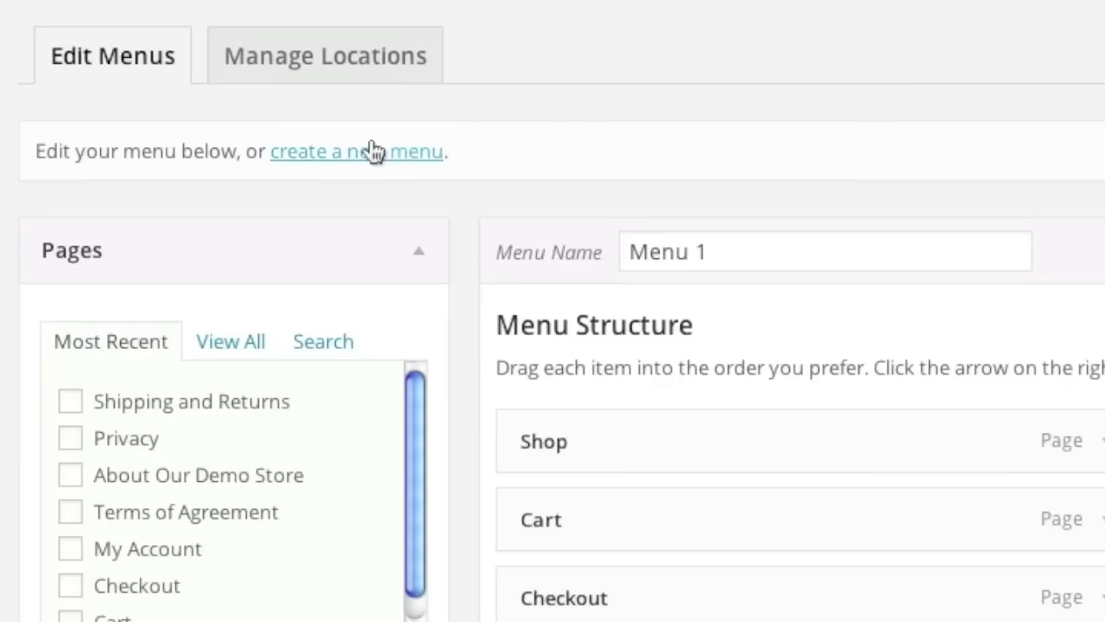
pyautogui.click(349, 153)
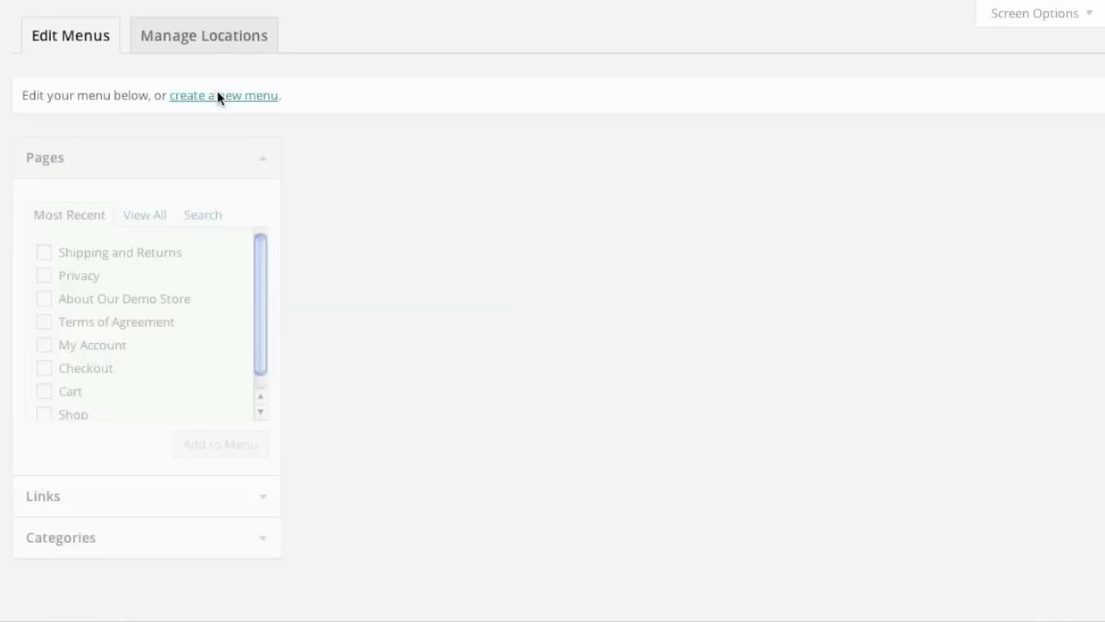
# Create a menu named Footer and add the Shipping and Returns, About Our Demo Store, Privacy and Terms of Agreement pages.
pyautogui.write('Footer')
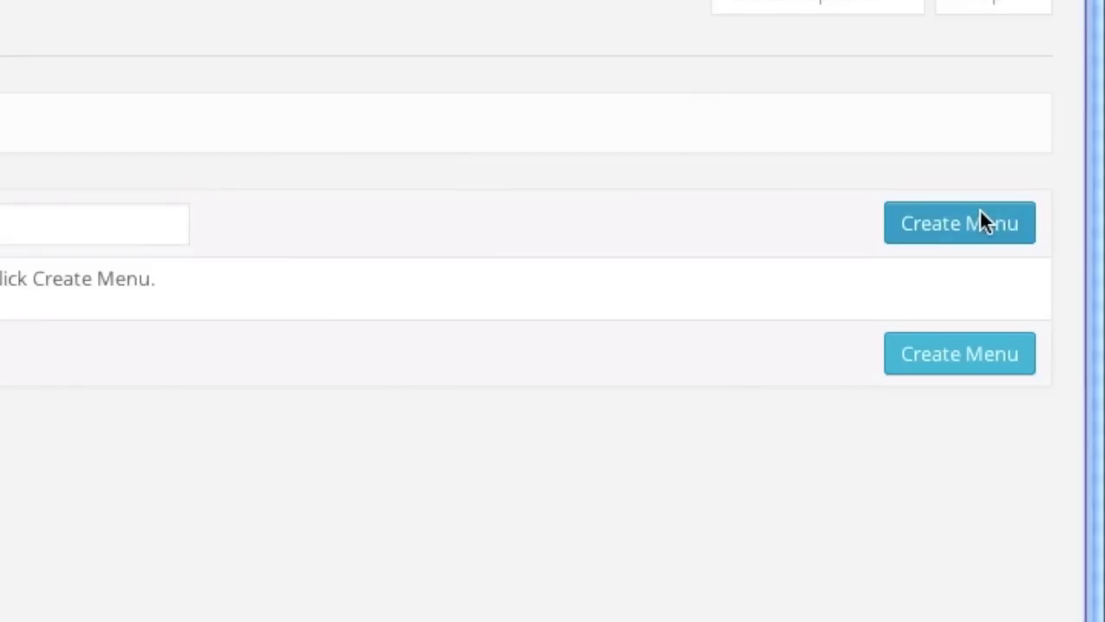
pyautogui.click(980, 220)
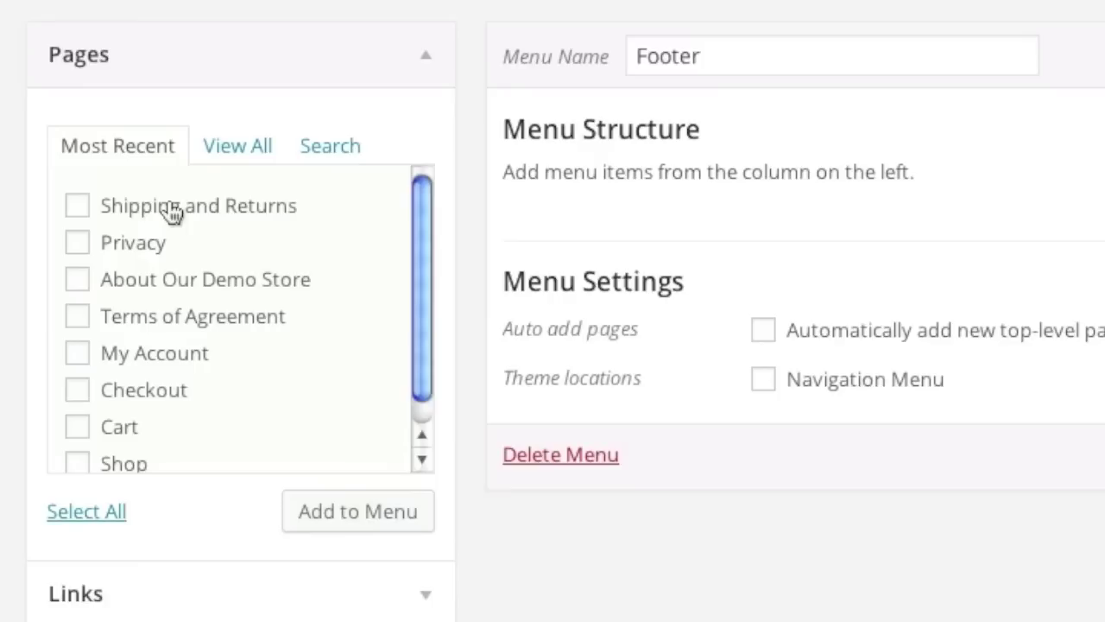
pyautogui.click(76, 208)
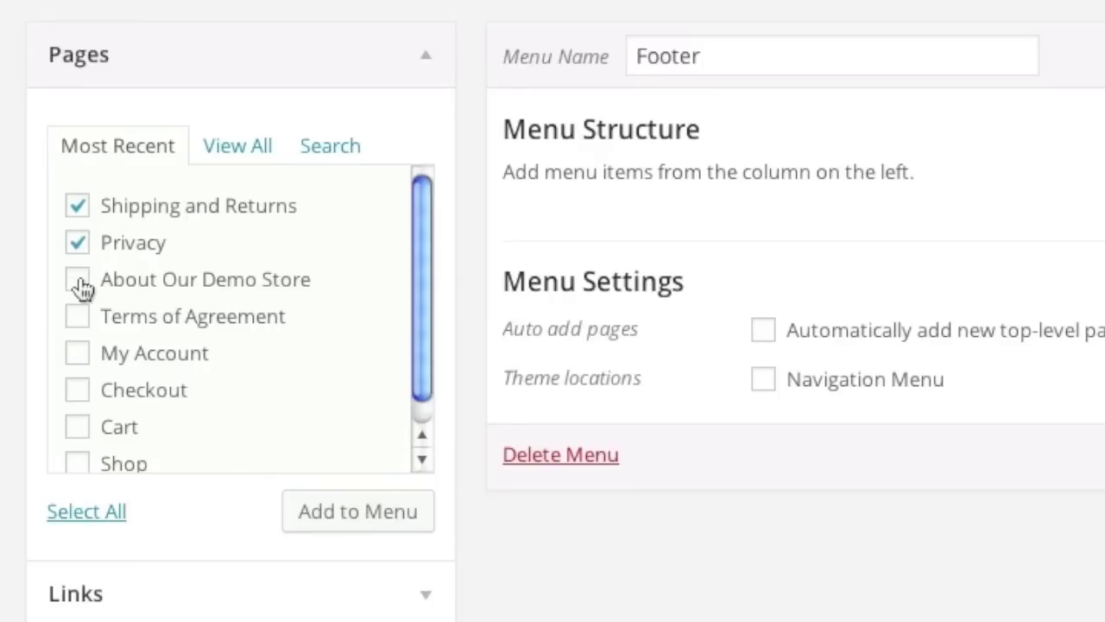
pyautogui.click(77, 283)
pyautogui.scroll(-1, 240, 313)
pyautogui.click(77, 310)
pyautogui.scroll(-1, 272, 325)
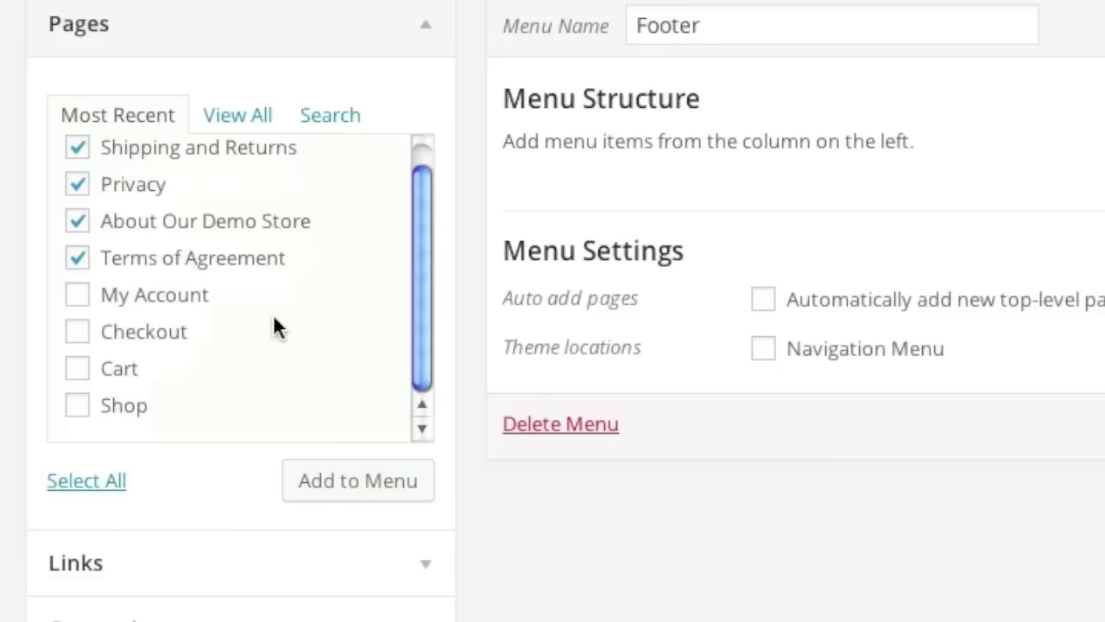
pyautogui.click(352, 489)
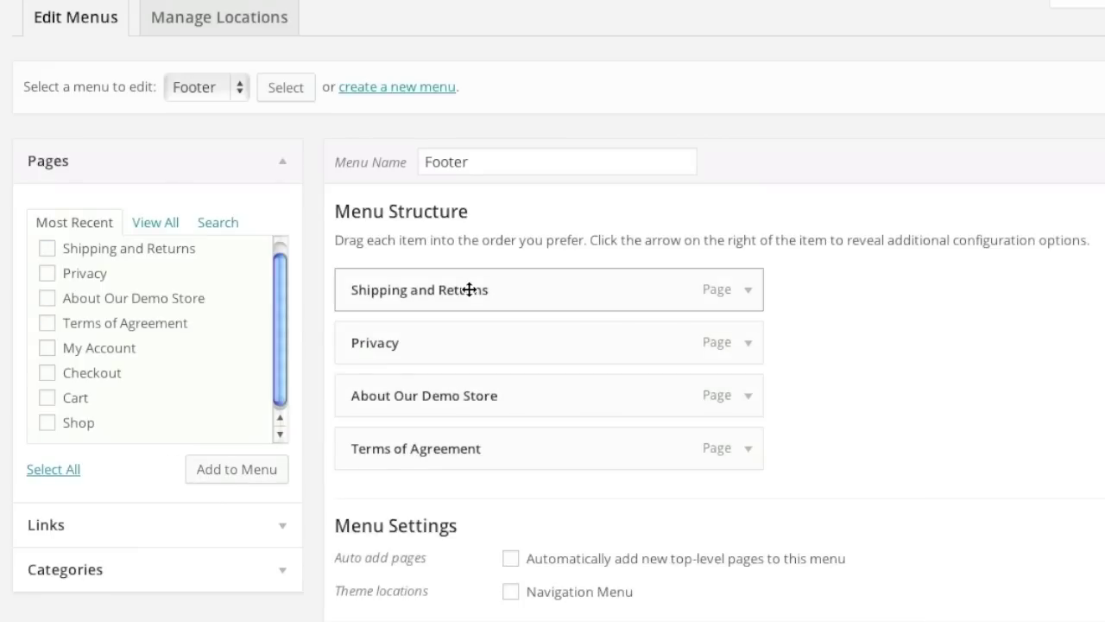
# Move About Our Demo Store to the top, relabel it About Us, and save the menu.
pyautogui.moveTo(457, 395); pyautogui.dragTo(488, 303)
pyautogui.click(746, 297)
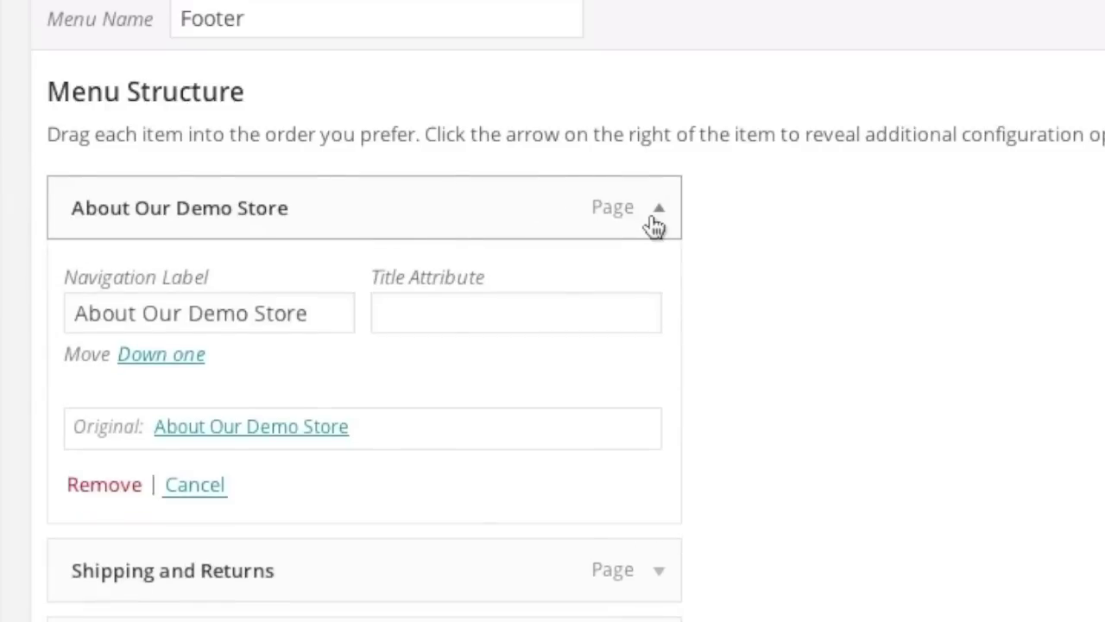
pyautogui.moveTo(143, 314); pyautogui.dragTo(320, 315)
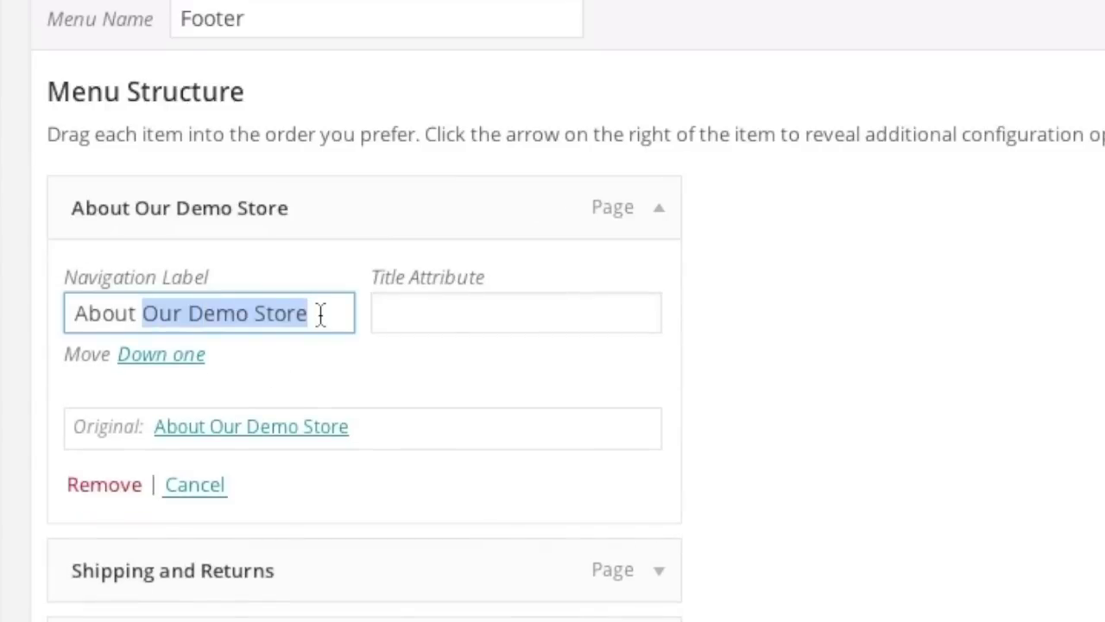
pyautogui.write('Us')
pyautogui.click(730, 394)
pyautogui.scroll(-1, 579, 456)
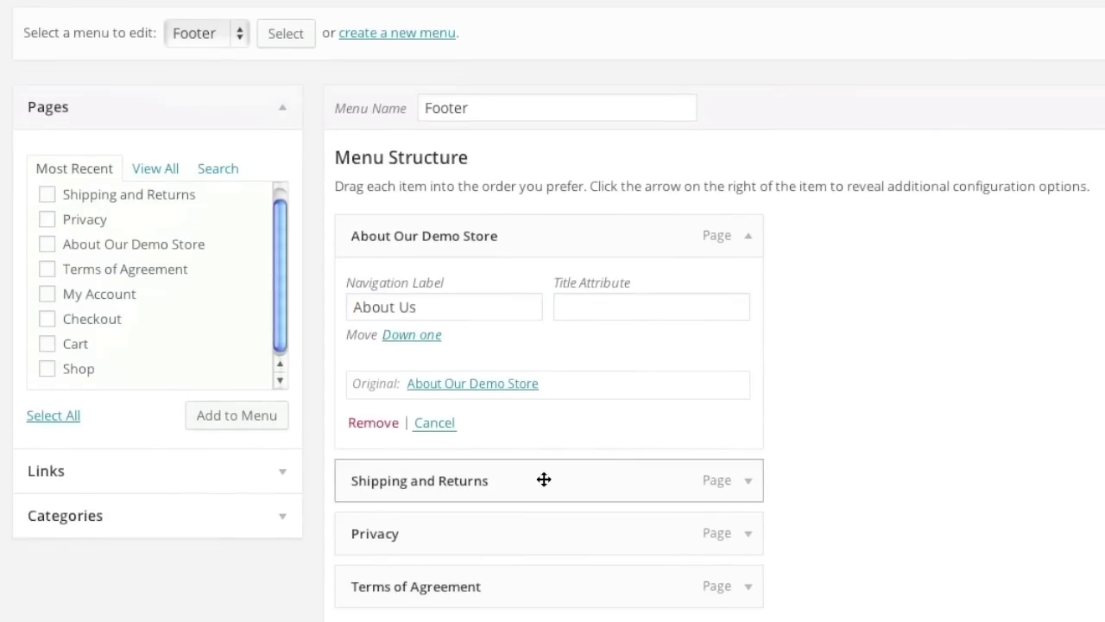
pyautogui.scroll(-1, 515, 559)
pyautogui.scroll(-1, 515, 559)
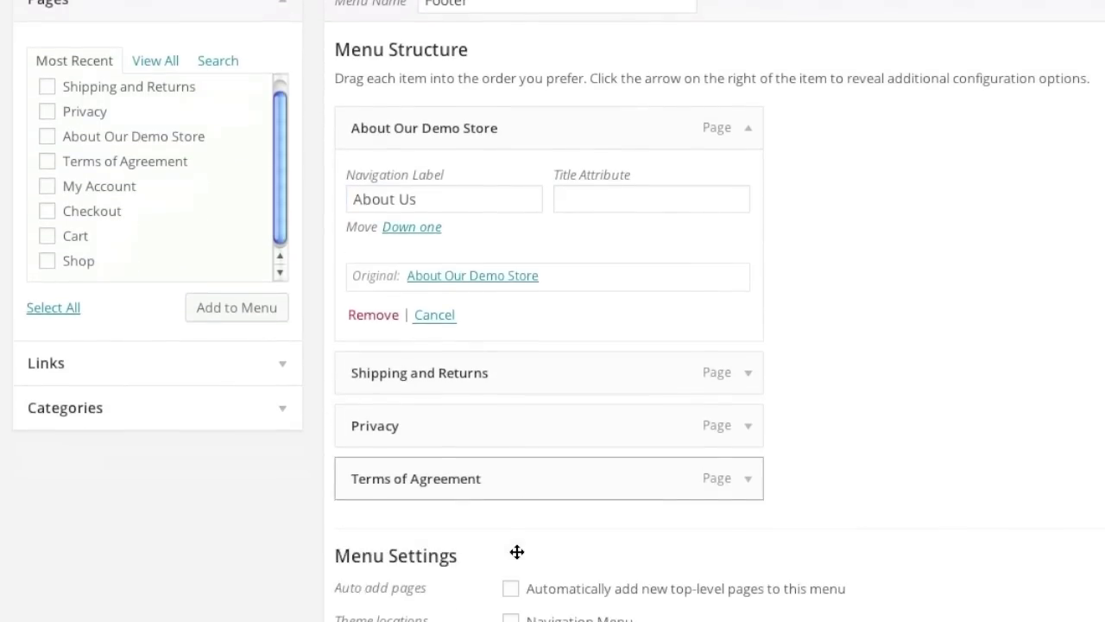
pyautogui.scroll(3, 516, 552)
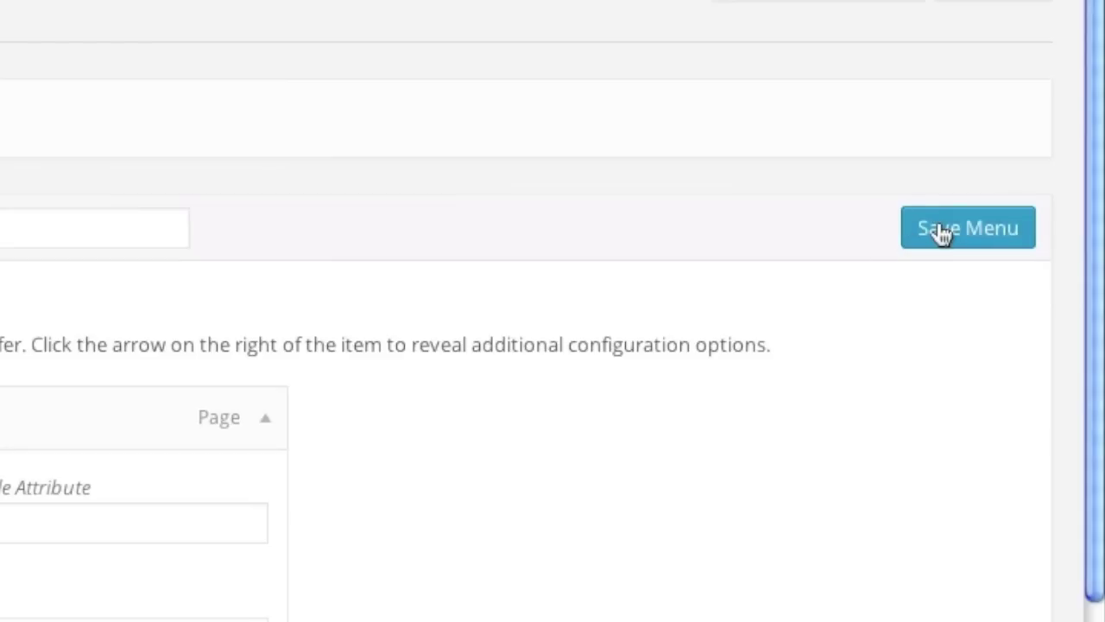
pyautogui.click(941, 229)
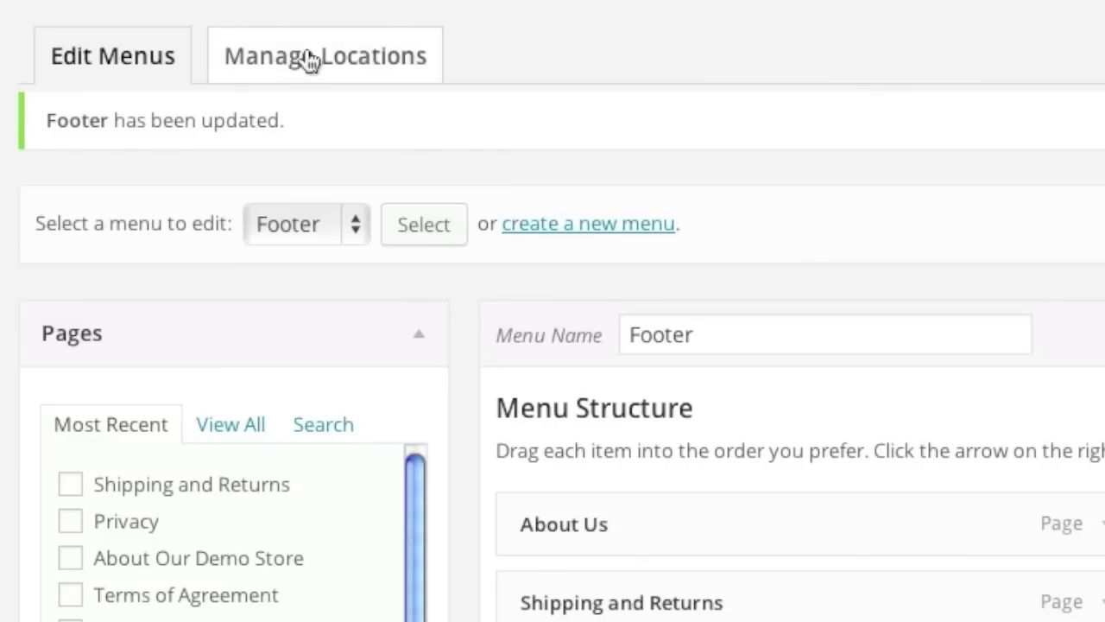
# Under Manage Locations, set the Navigation Menu location to Menu 1 and save changes.
pyautogui.click(308, 56)
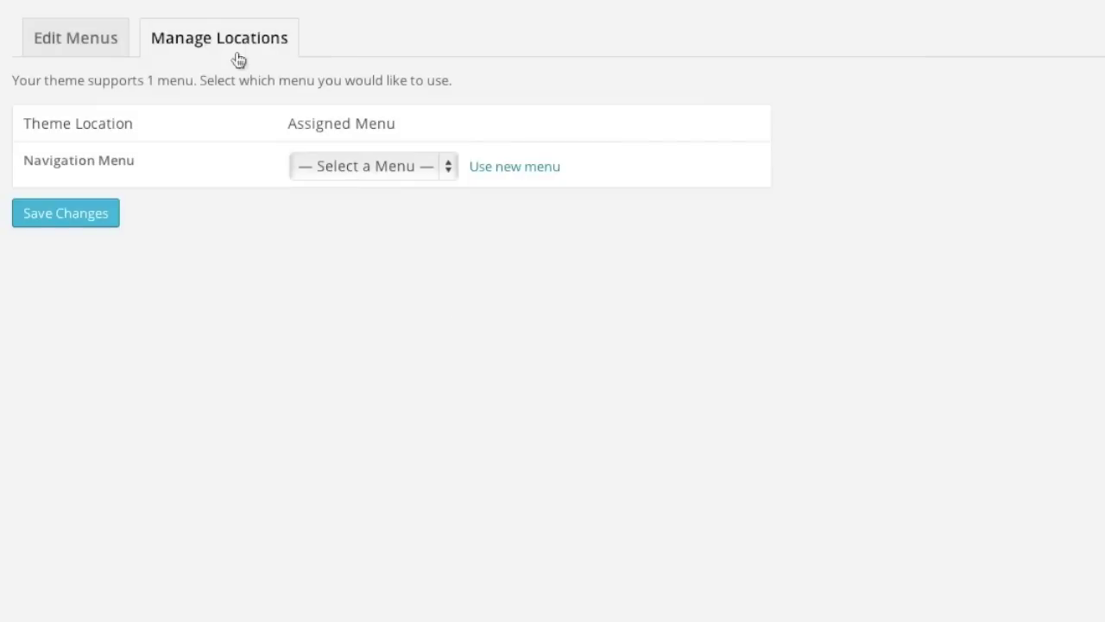
pyautogui.click(345, 167)
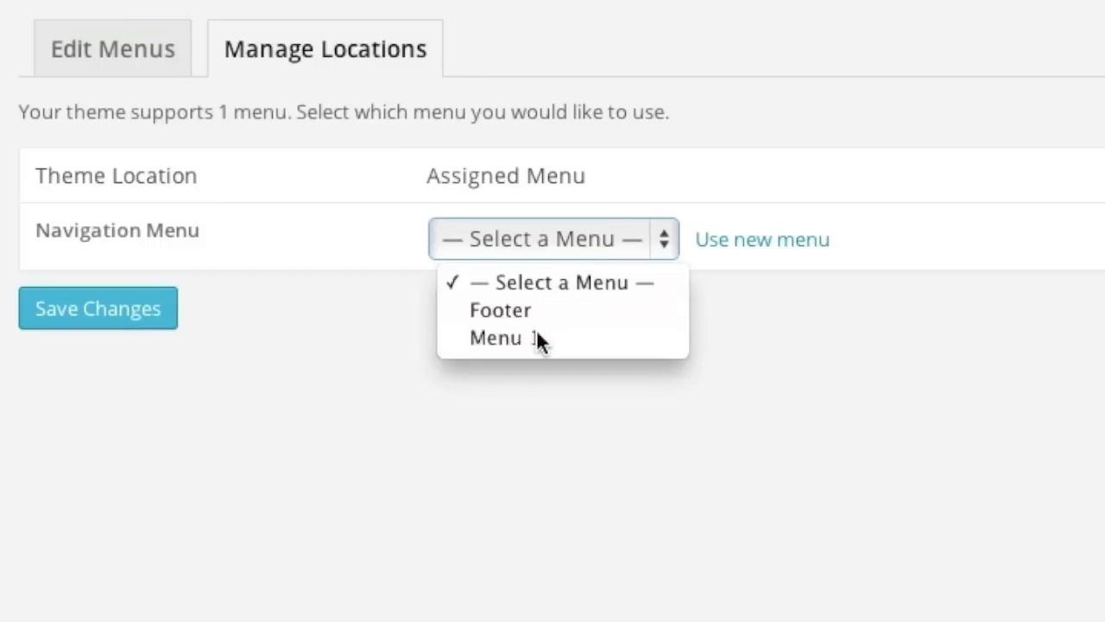
pyautogui.click(536, 338)
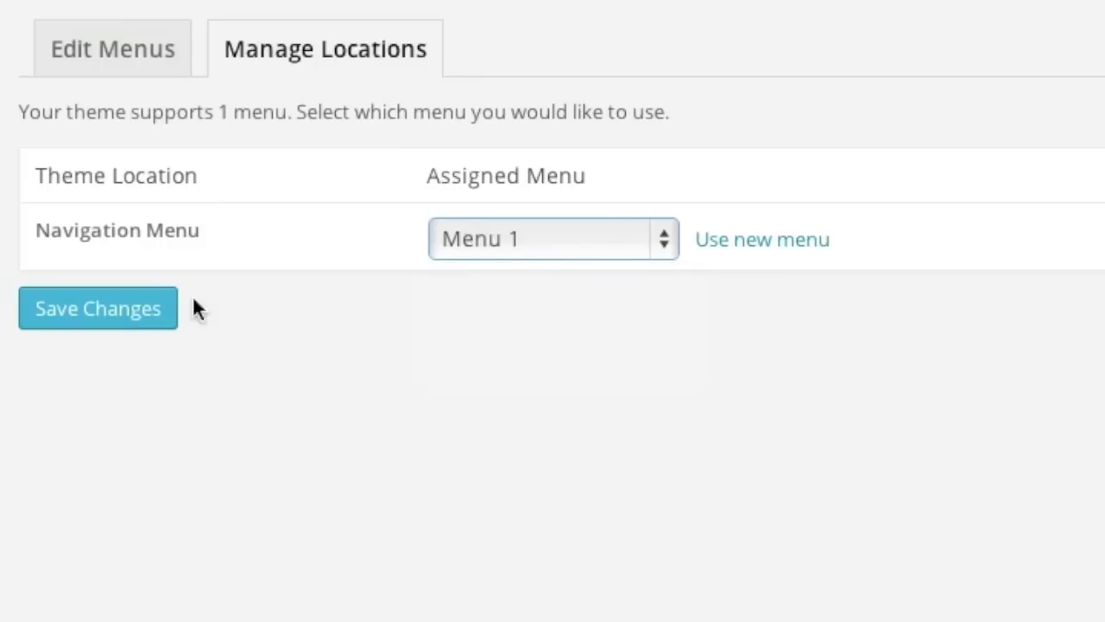
pyautogui.click(145, 309)
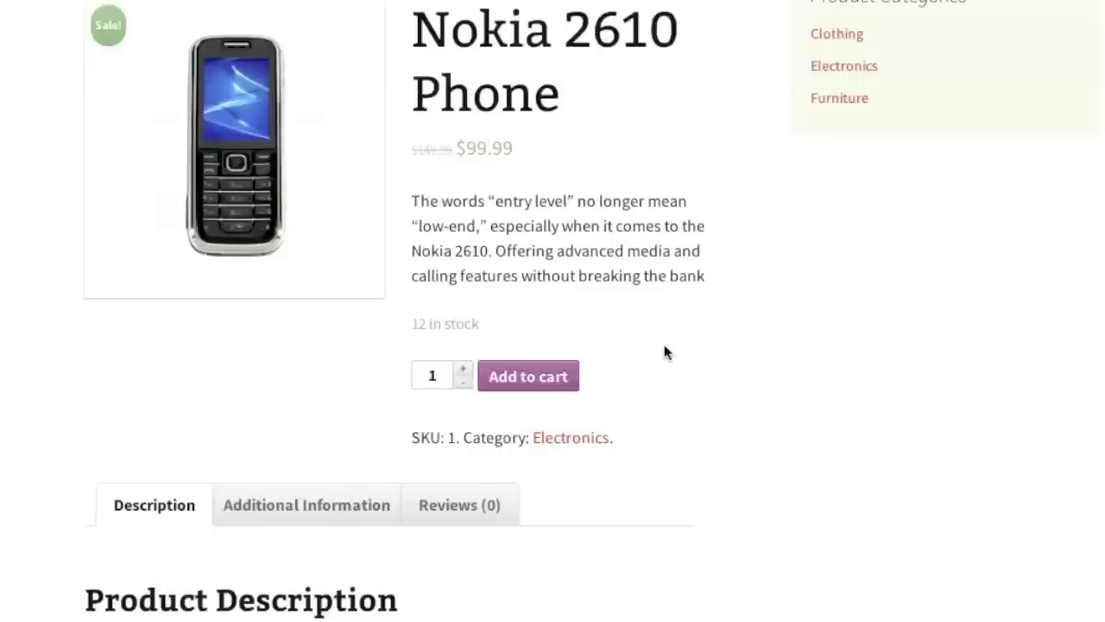
pyautogui.scroll(-3, 665, 353)
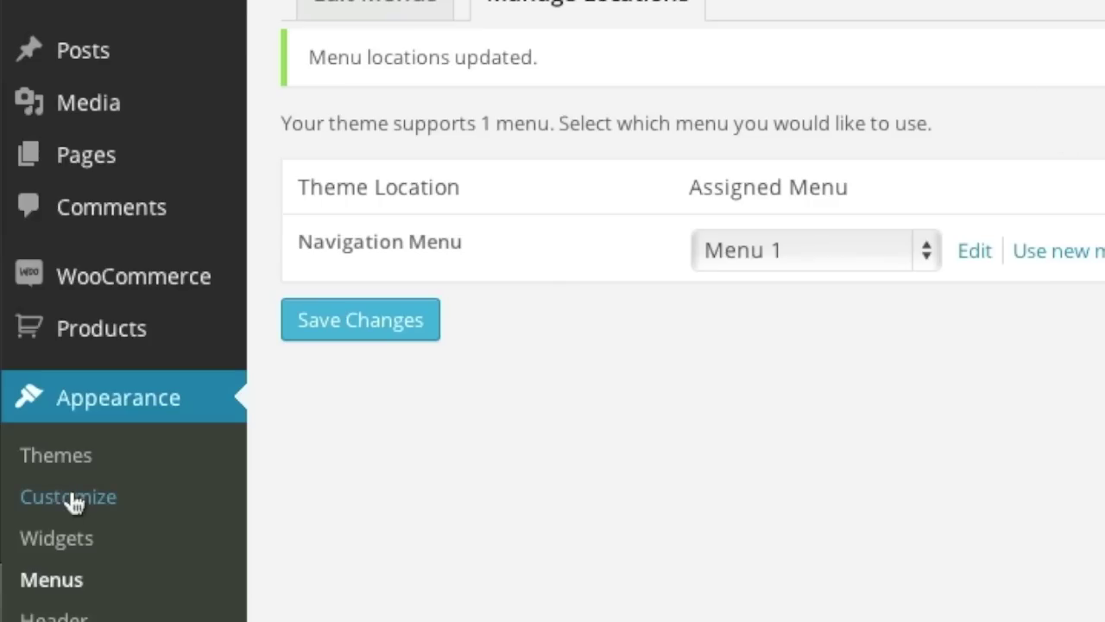
# In the customizer, add a Custom Menu widget showing the Footer menu to the Main Widget Area, then Save & Publish.
pyautogui.click(71, 496)
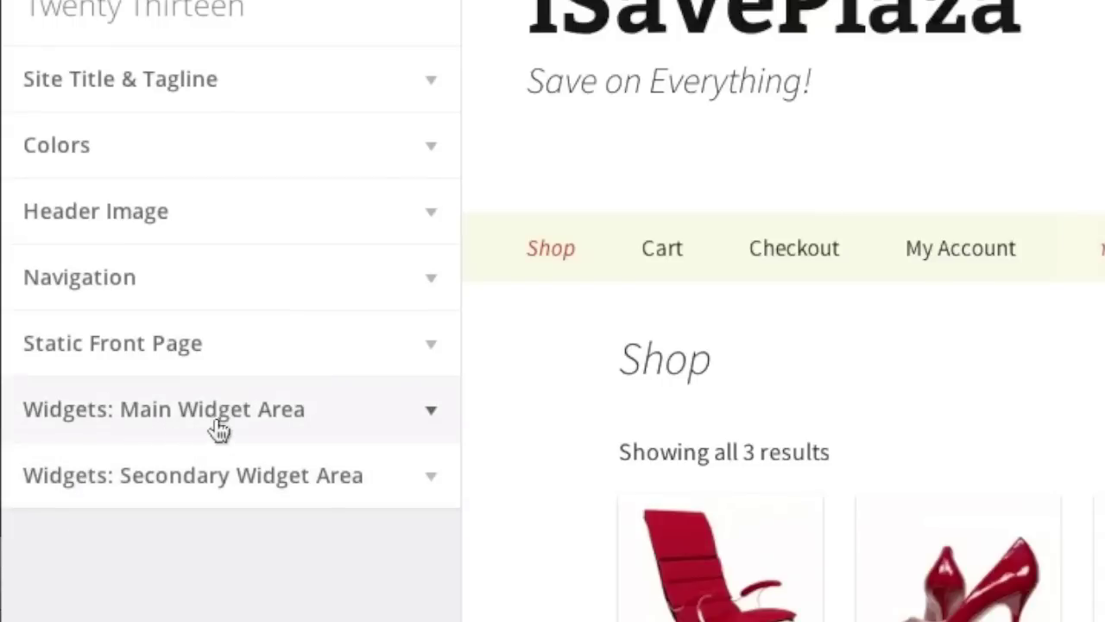
pyautogui.click(276, 425)
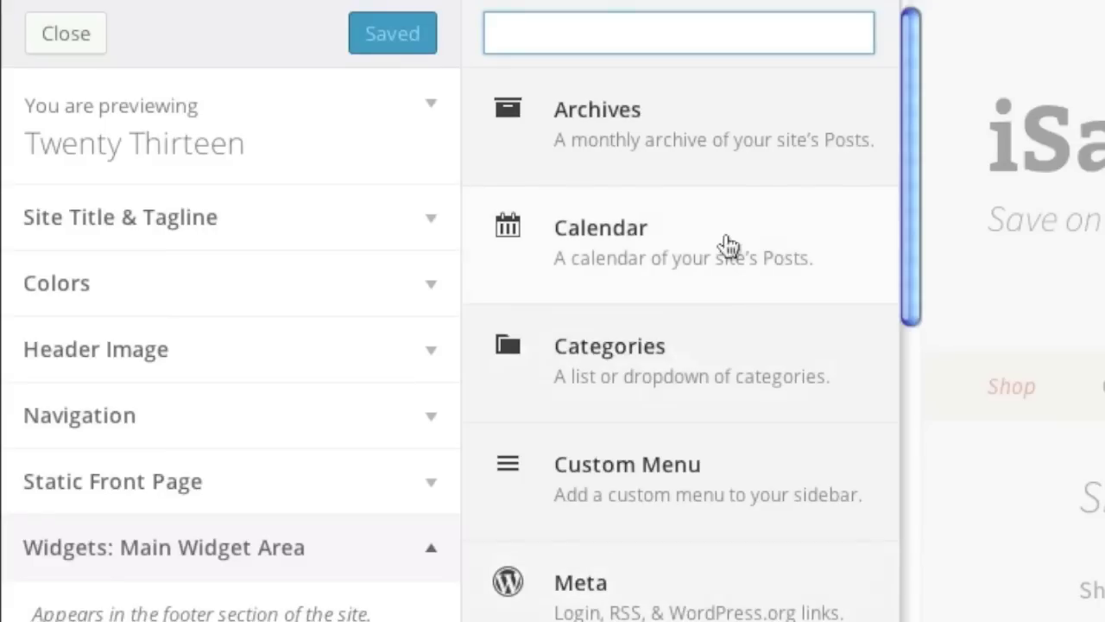
pyautogui.click(715, 481)
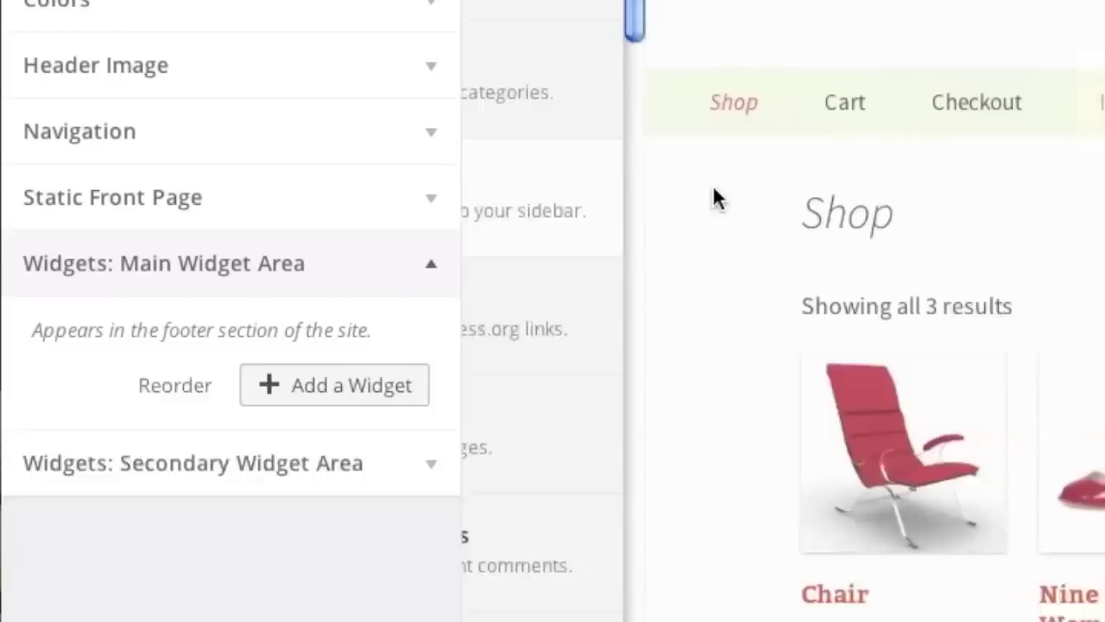
pyautogui.scroll(-1, 359, 319)
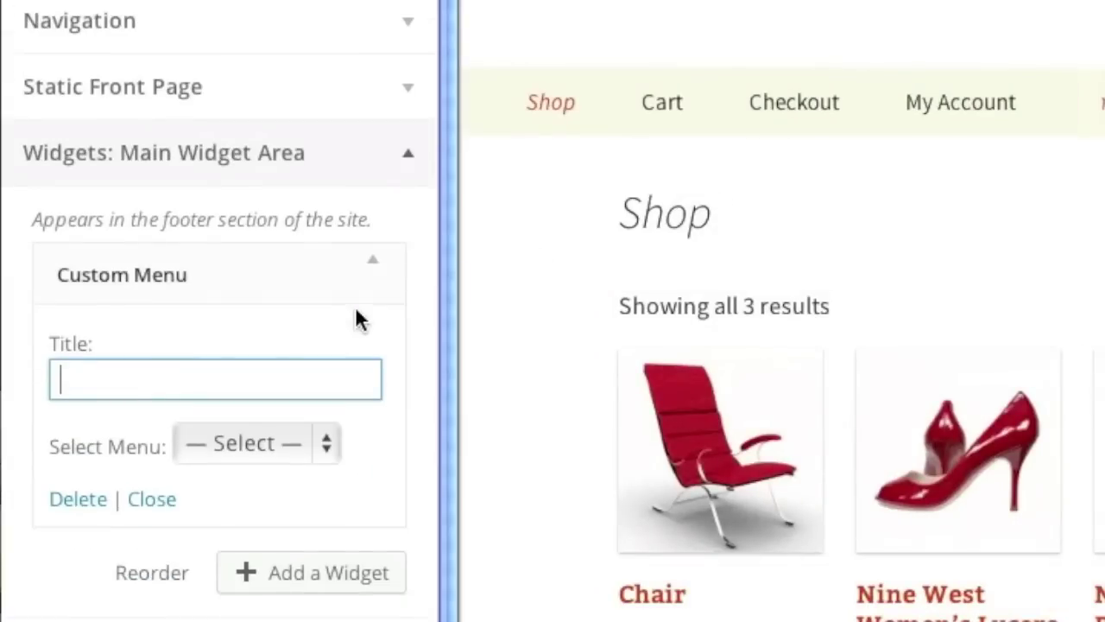
pyautogui.click(314, 455)
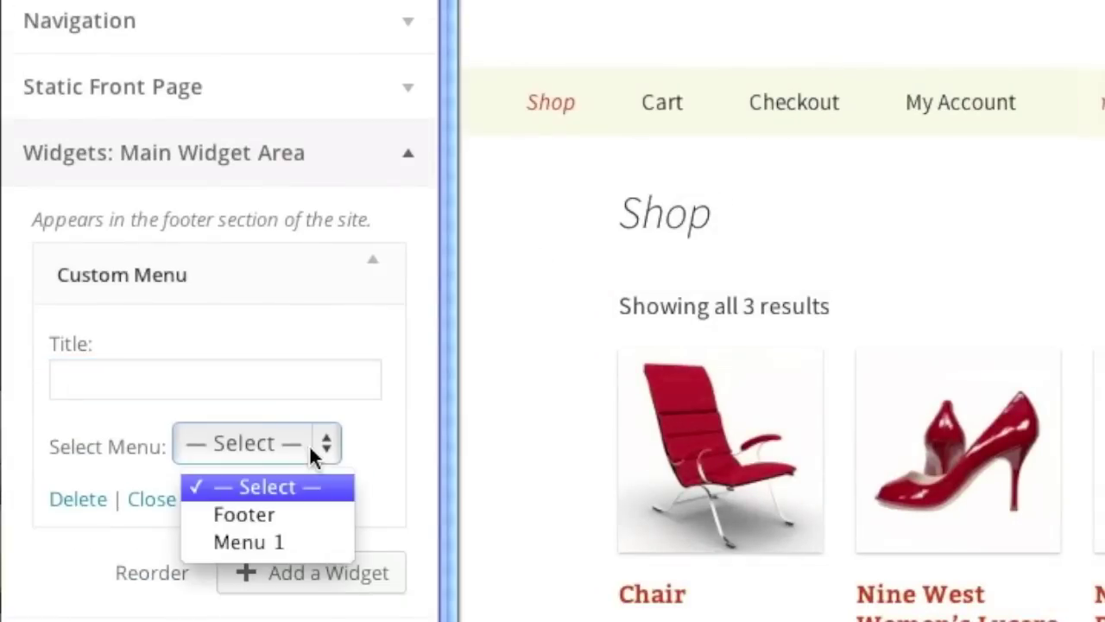
pyautogui.click(299, 513)
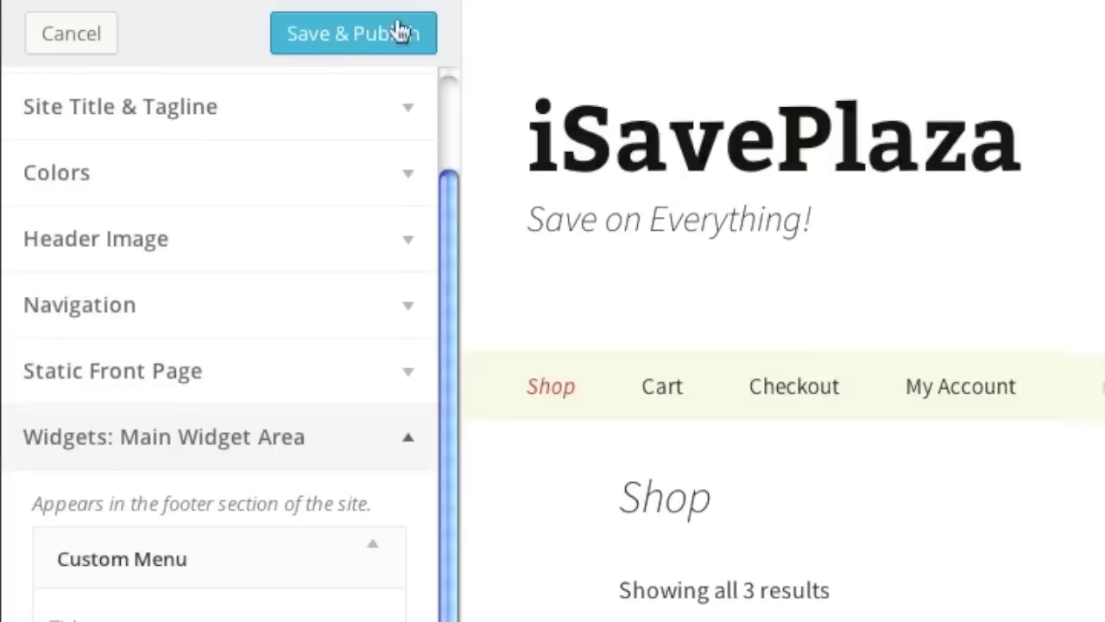
pyautogui.click(346, 38)
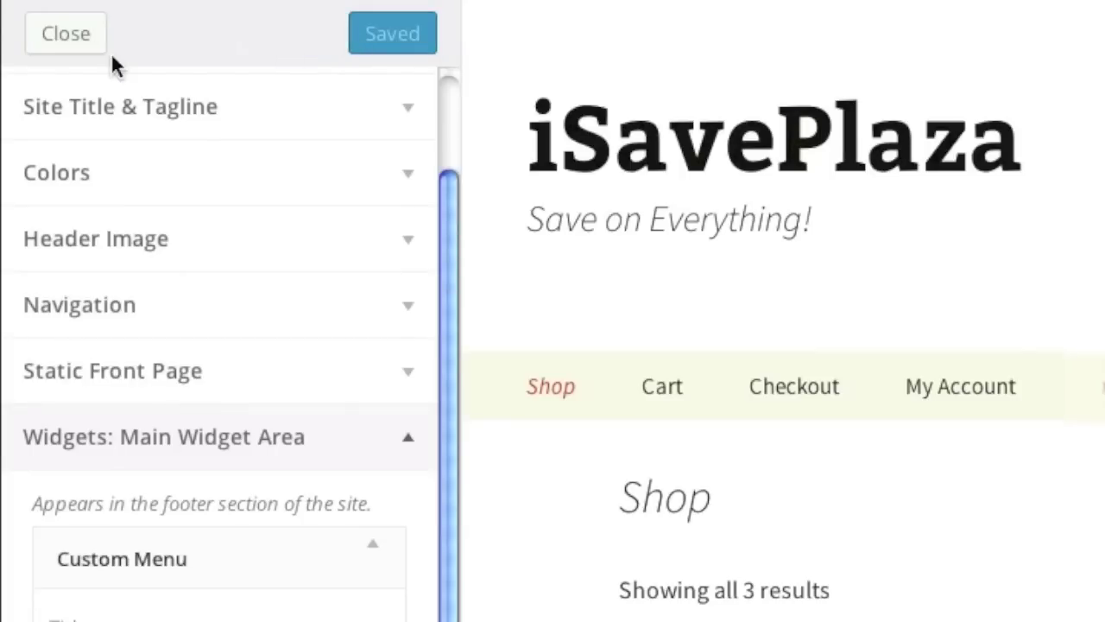
# Close the customizer, open Terms of Agreement from the footer links, then return to the Shop page.
pyautogui.click(62, 35)
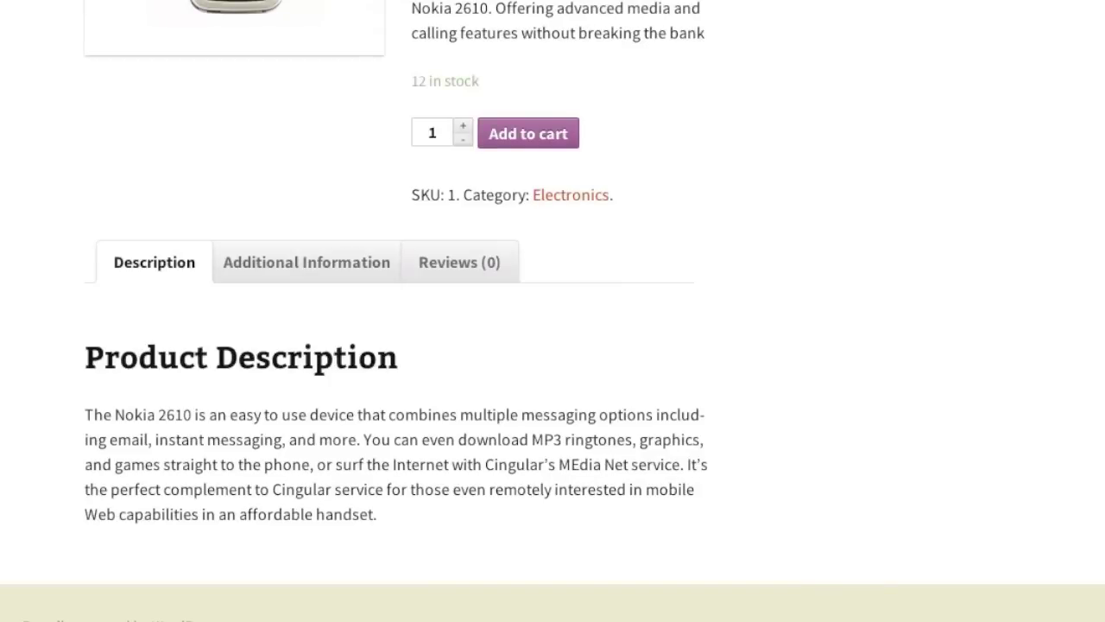
pyautogui.scroll(-3, 773, 207)
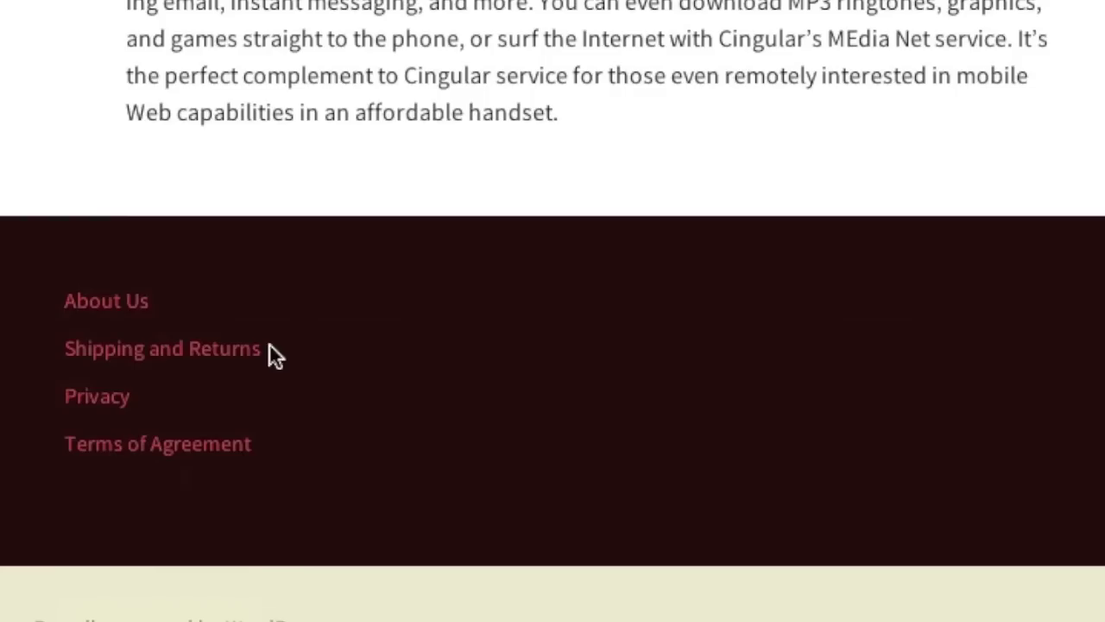
pyautogui.click(121, 445)
pyautogui.scroll(-20, 304, 408)
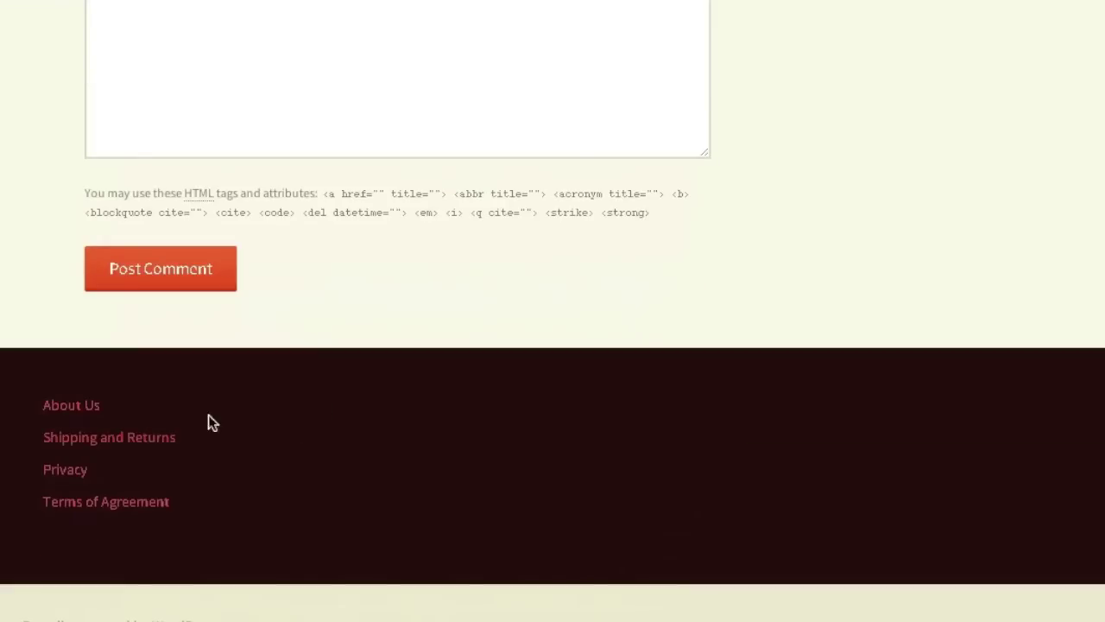
pyautogui.scroll(20, 239, 429)
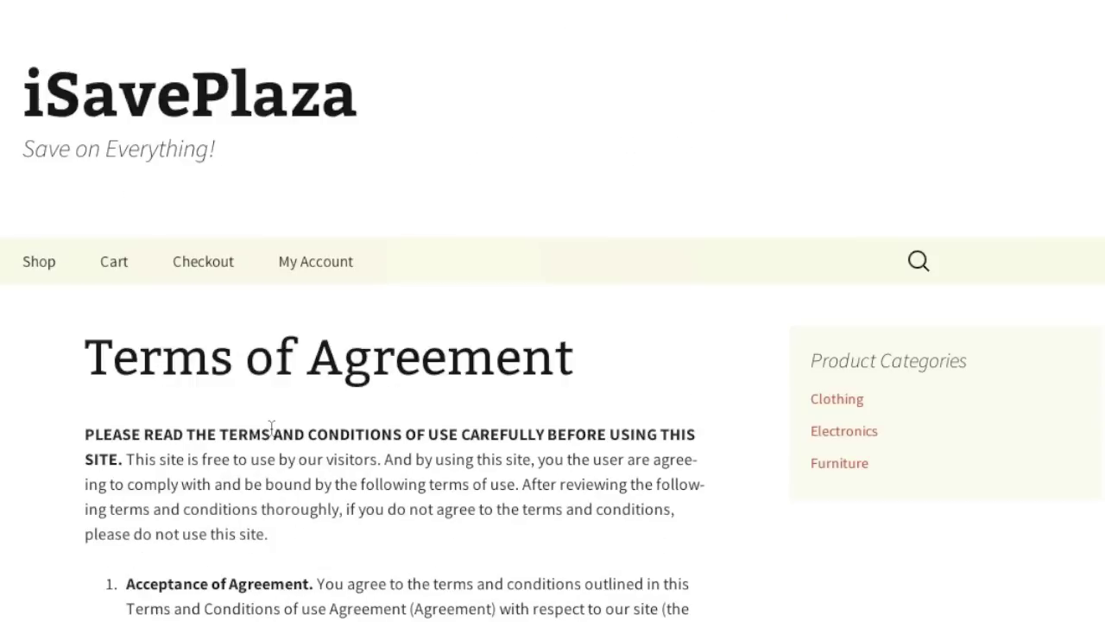
pyautogui.click(232, 98)
pyautogui.scroll(-5, 289, 153)
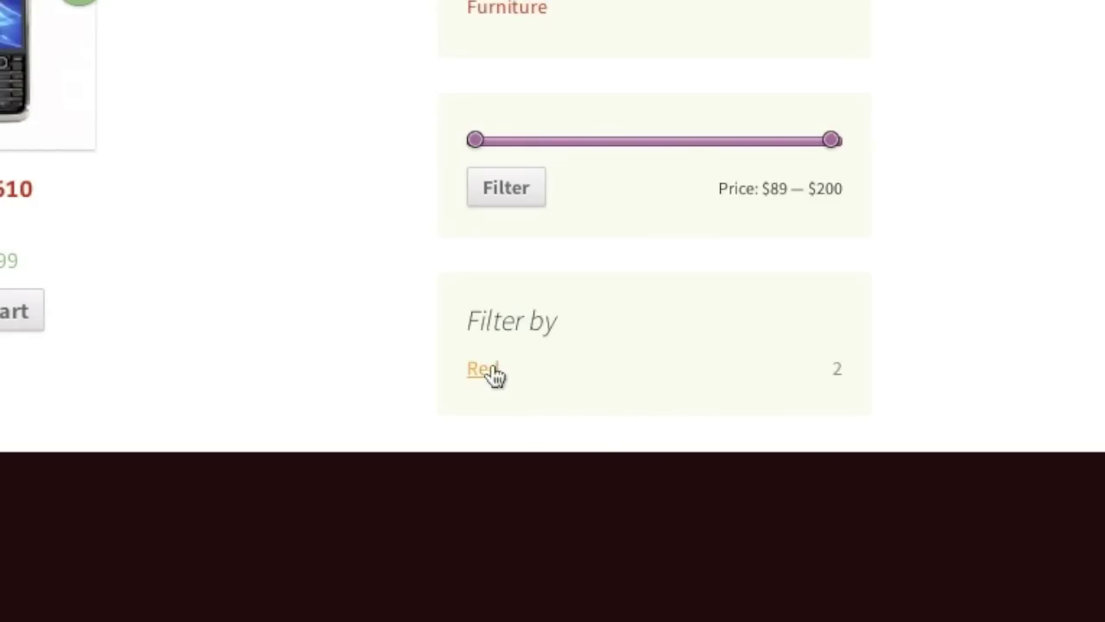
# Filter the shop to red products, then clear the Red filter to show all products.
pyautogui.click(493, 369)
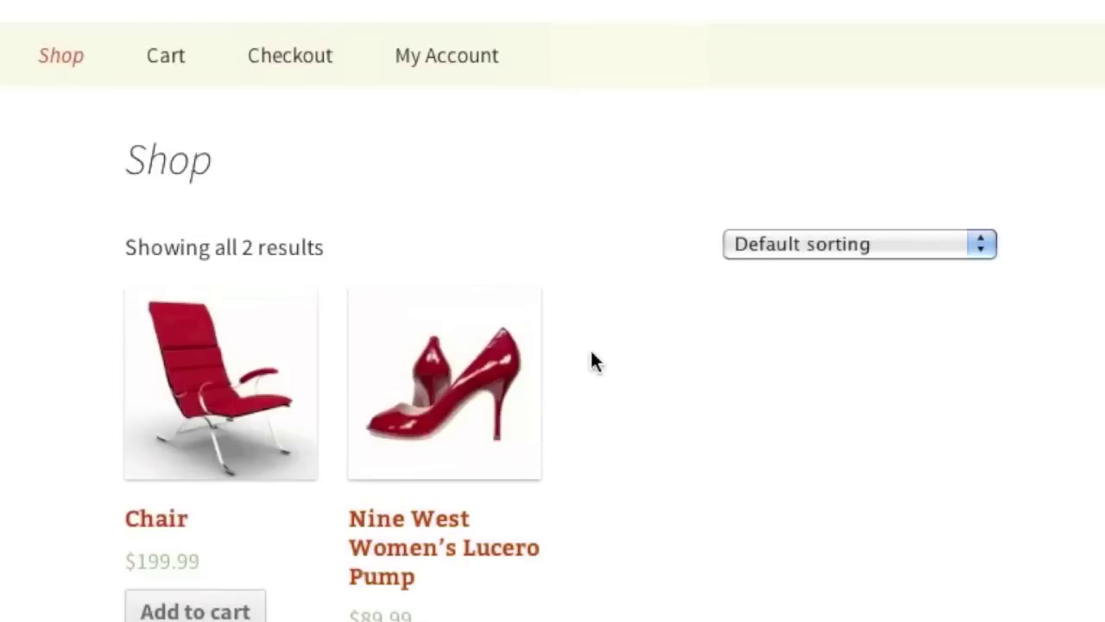
pyautogui.scroll(-4, 995, 397)
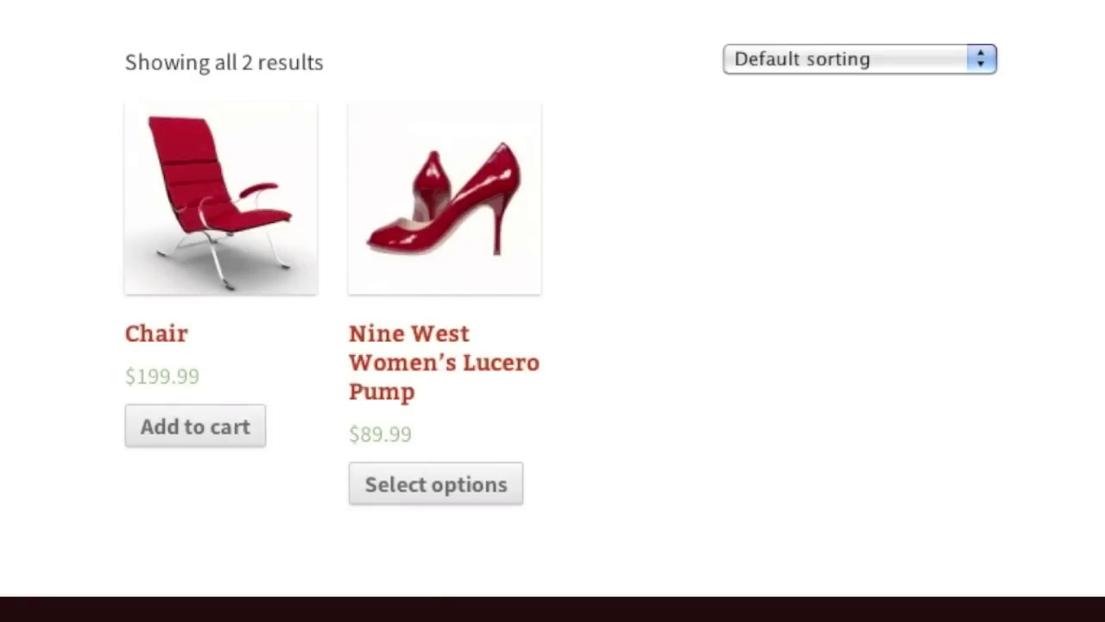
pyautogui.click(465, 518)
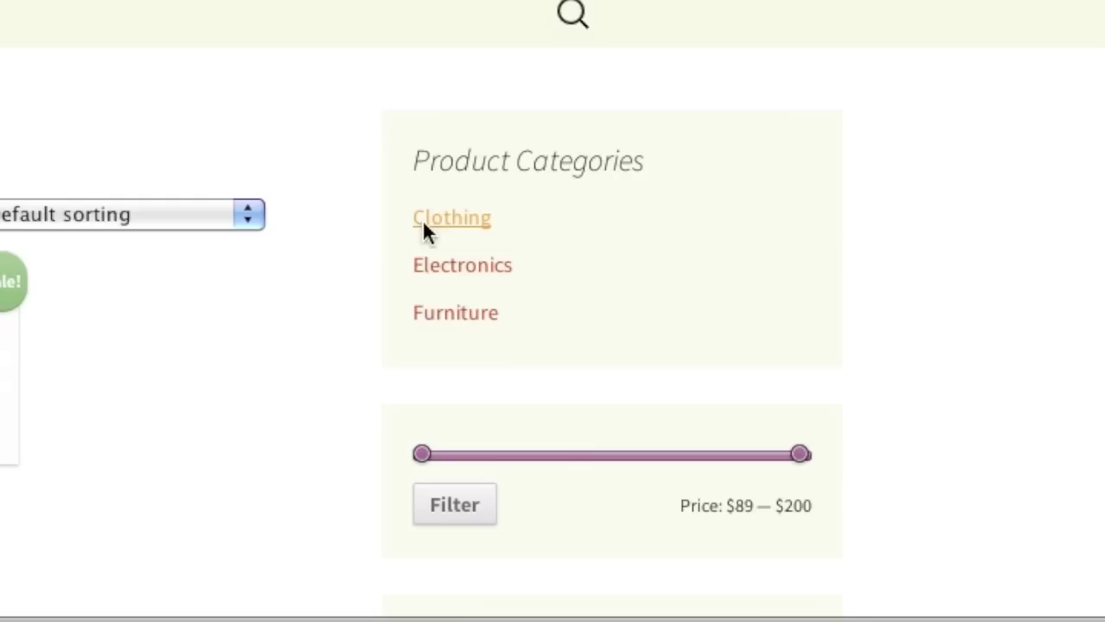
# Browse the Clothing, Electronics and Furniture categories, add the Chair to the cart, and go to the cart.
pyautogui.click(423, 220)
pyautogui.scroll(-3, 1043, 291)
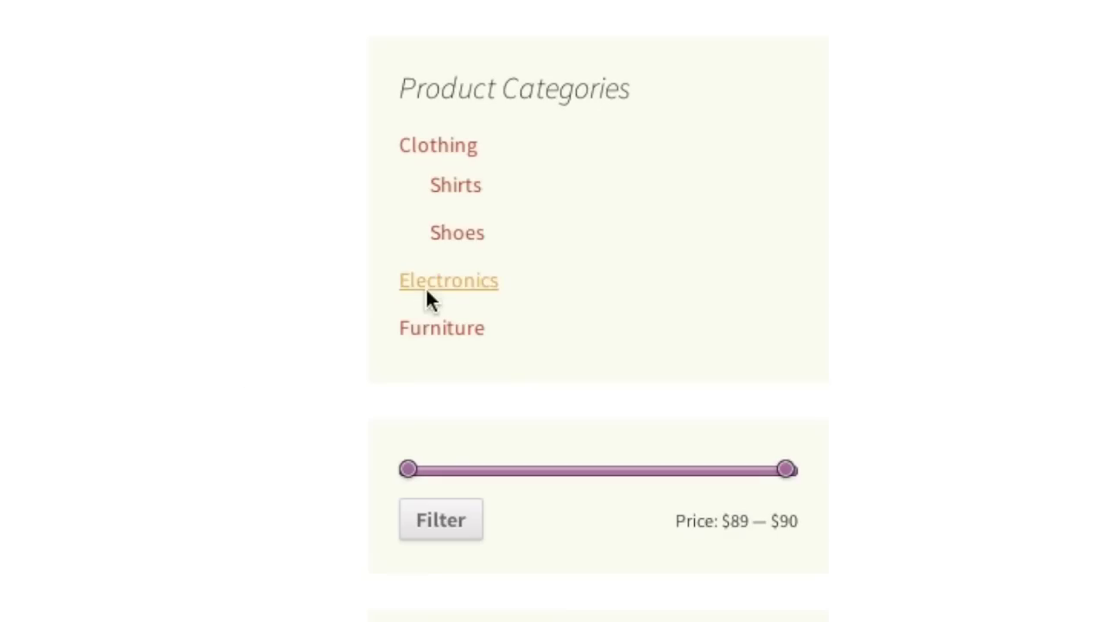
pyautogui.click(426, 291)
pyautogui.scroll(-1, 493, 354)
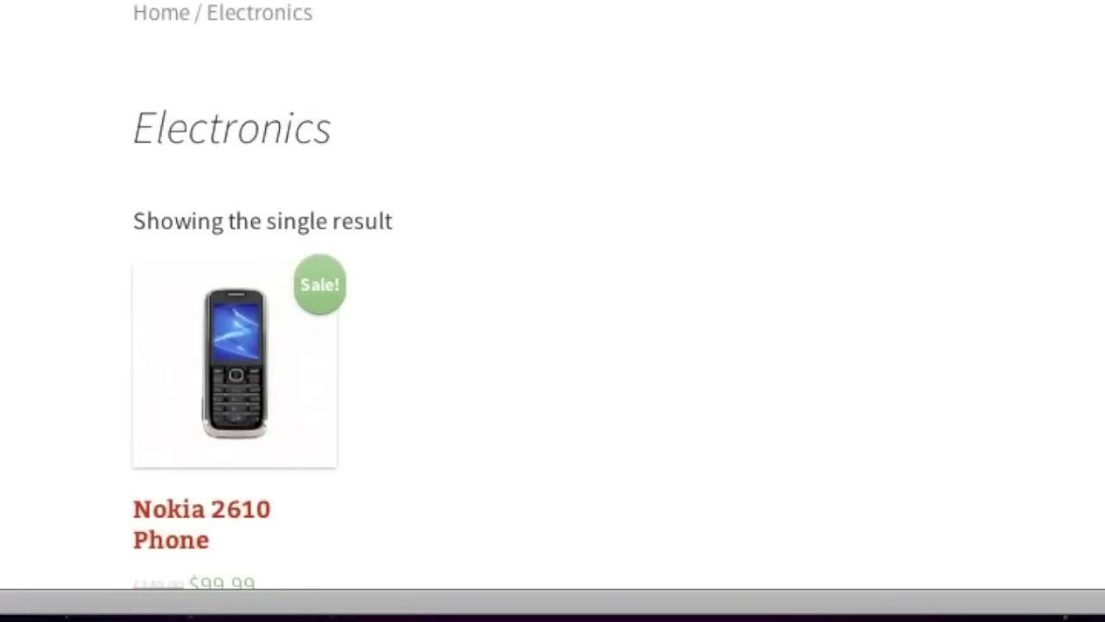
pyautogui.scroll(1, 395, 316)
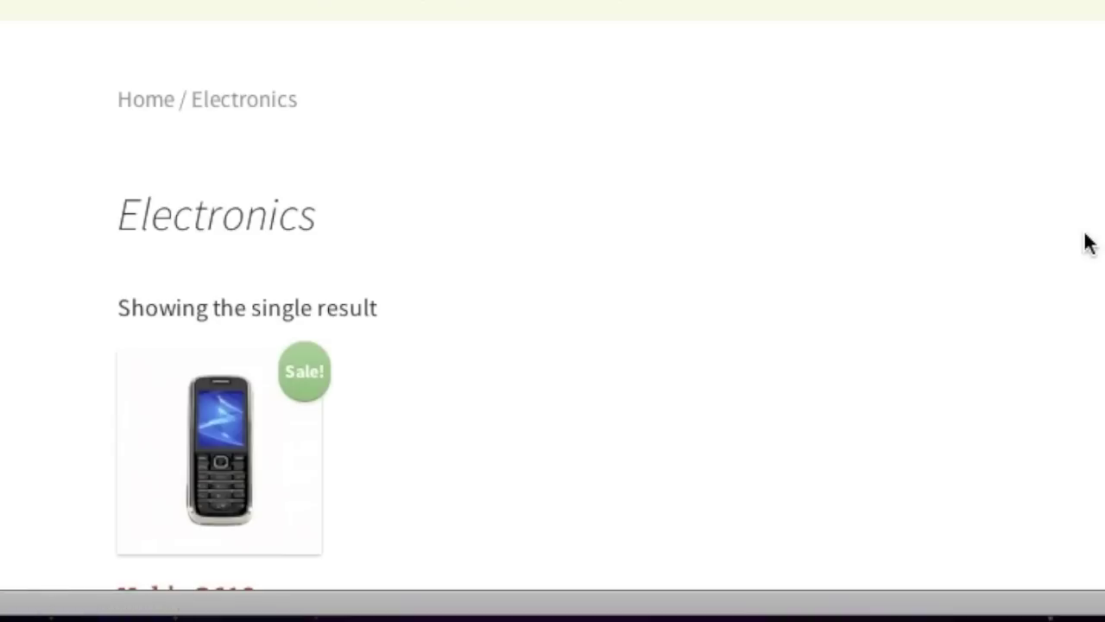
pyautogui.scroll(-2, 980, 300)
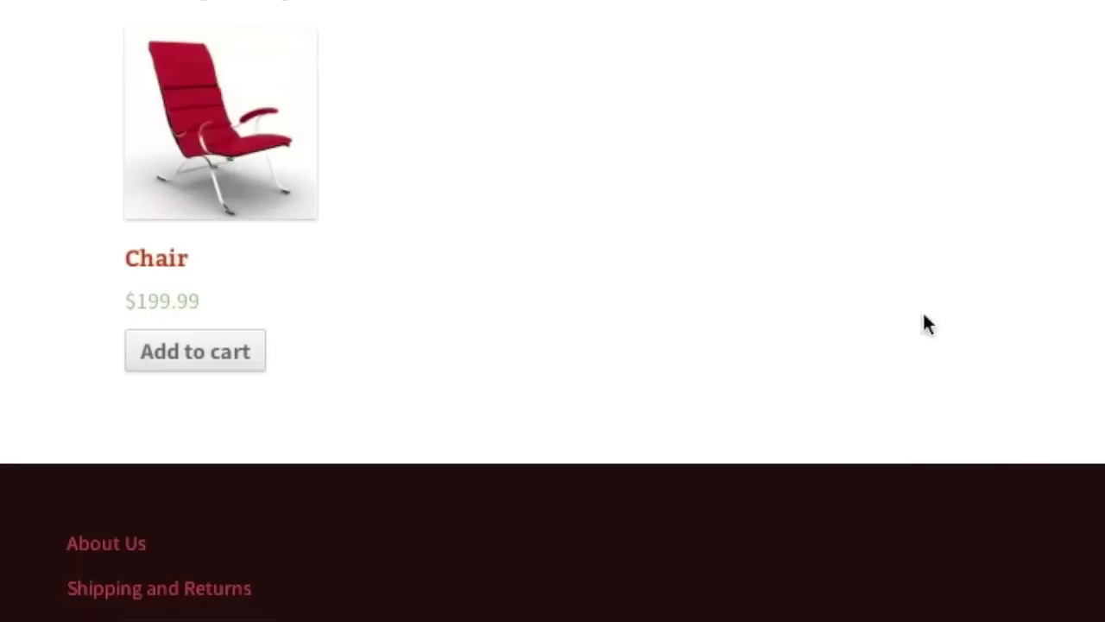
pyautogui.click(184, 356)
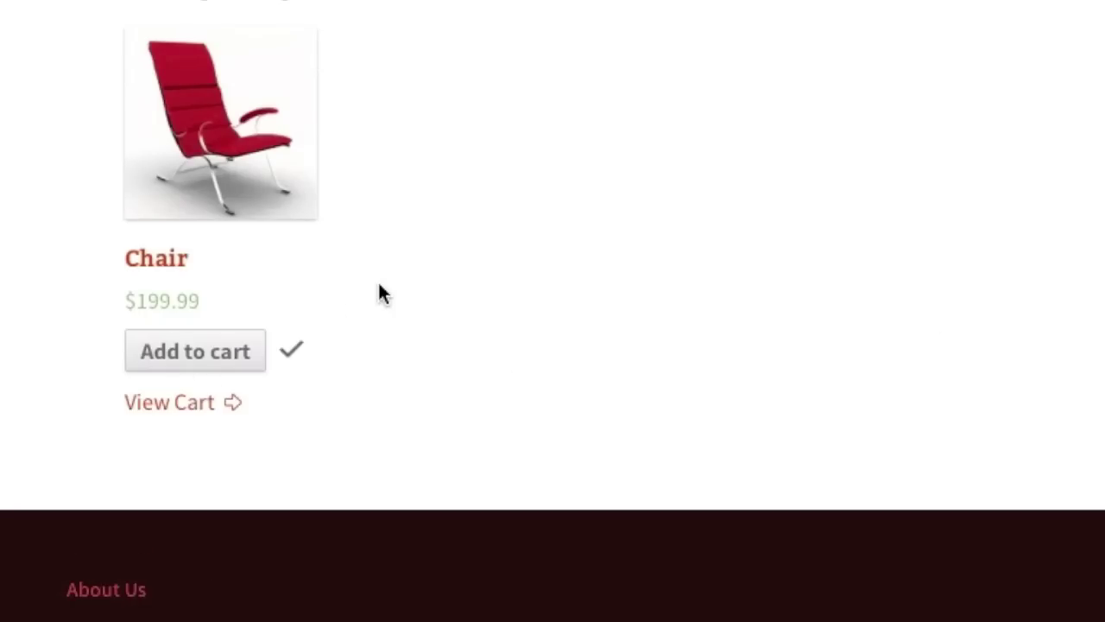
pyautogui.click(191, 403)
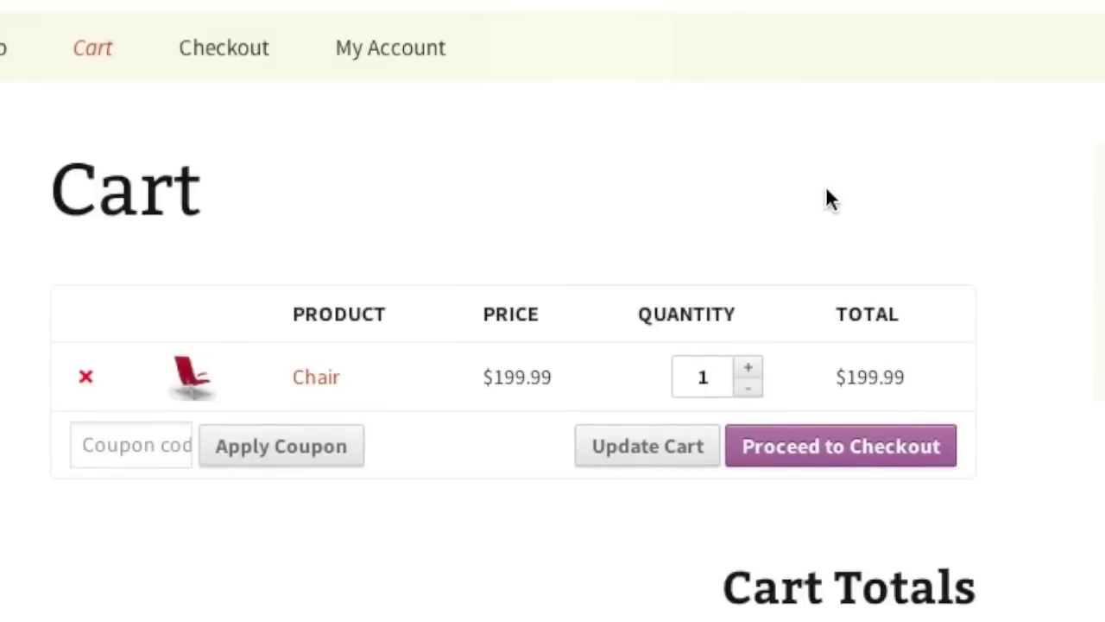
# Calculate shipping for Florida with zip code 33771 and update the totals.
pyautogui.scroll(-4, 857, 115)
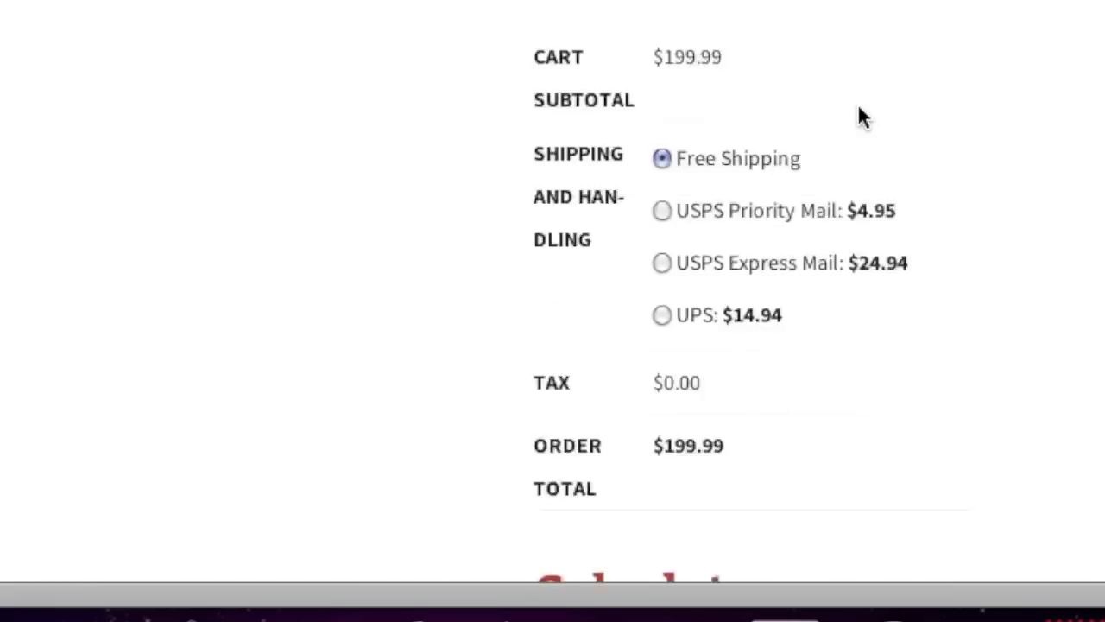
pyautogui.click(512, 288)
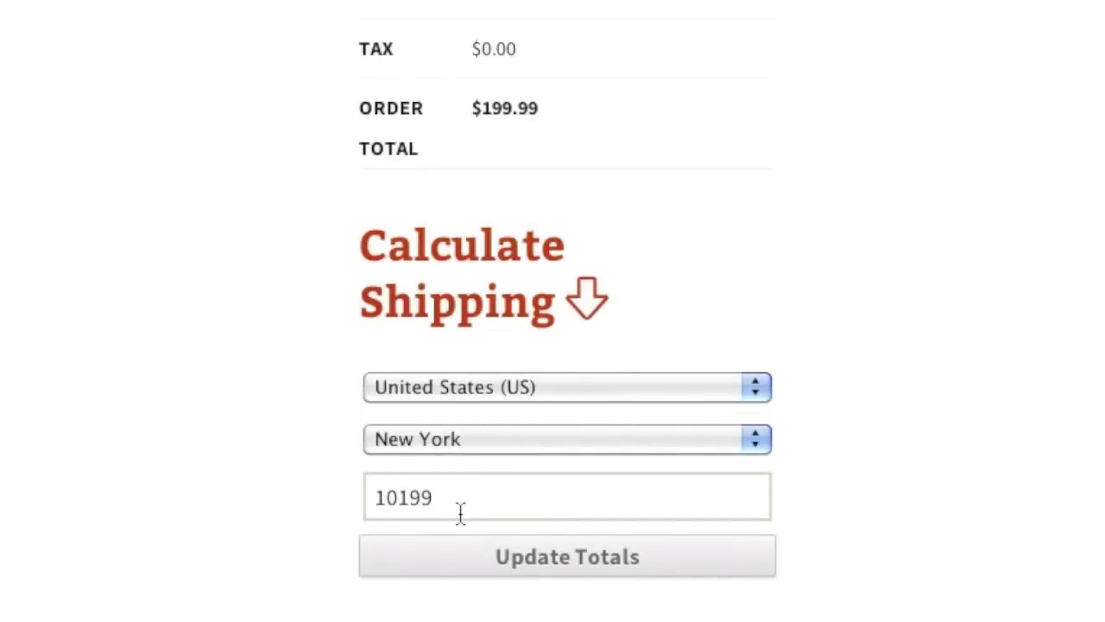
pyautogui.scroll(4, 480, 316)
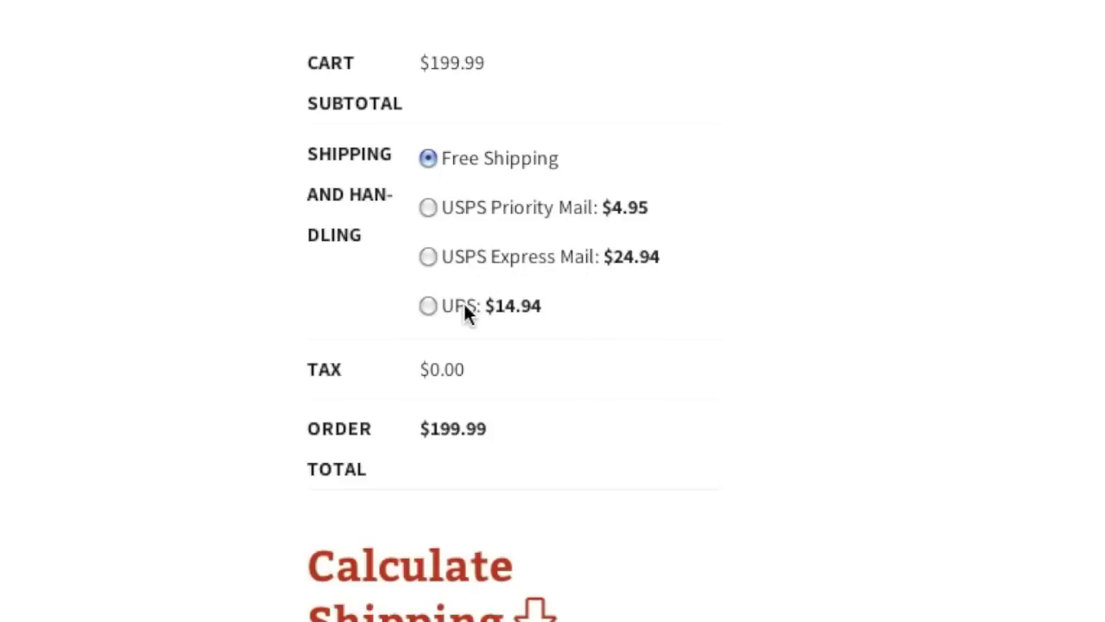
pyautogui.scroll(-4, 536, 313)
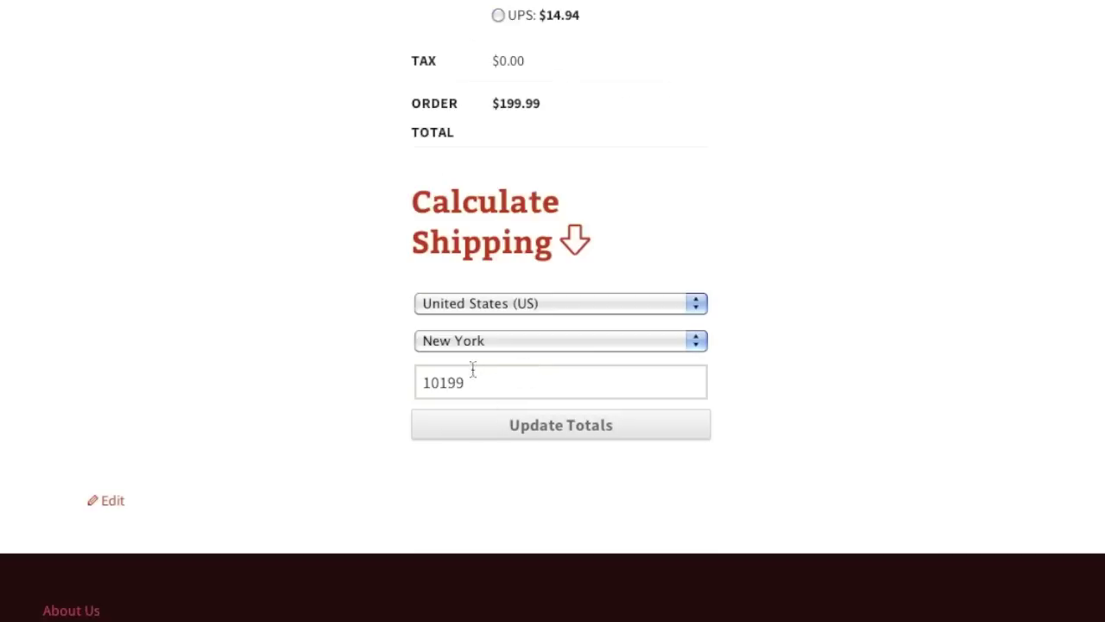
pyautogui.click(474, 342)
pyautogui.scroll(6, 475, 343)
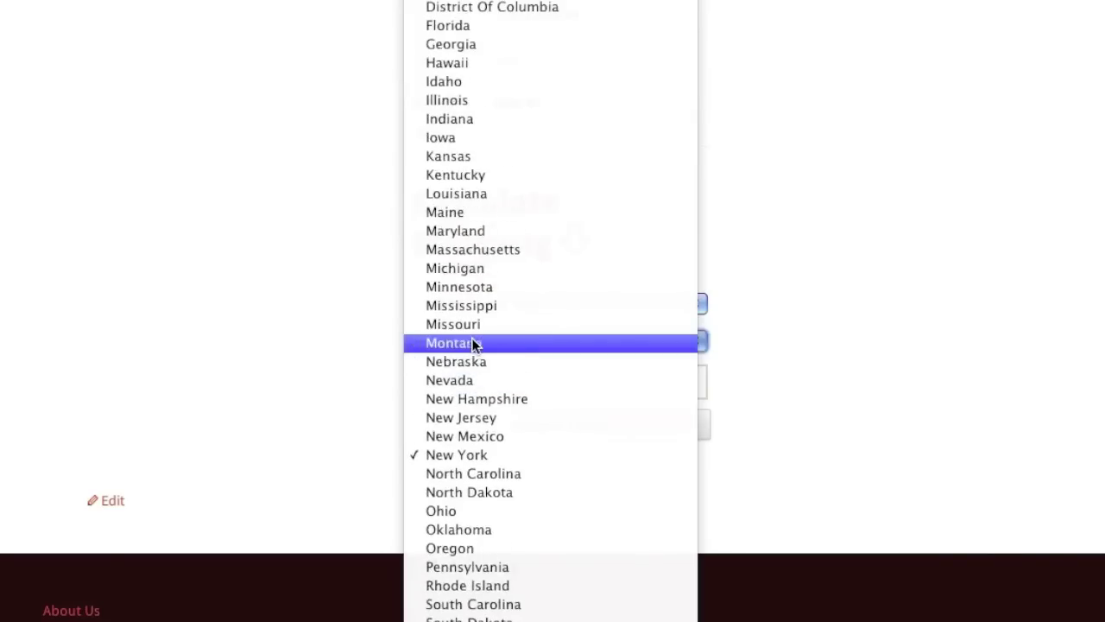
pyautogui.click(467, 26)
pyautogui.doubleClick(478, 381)
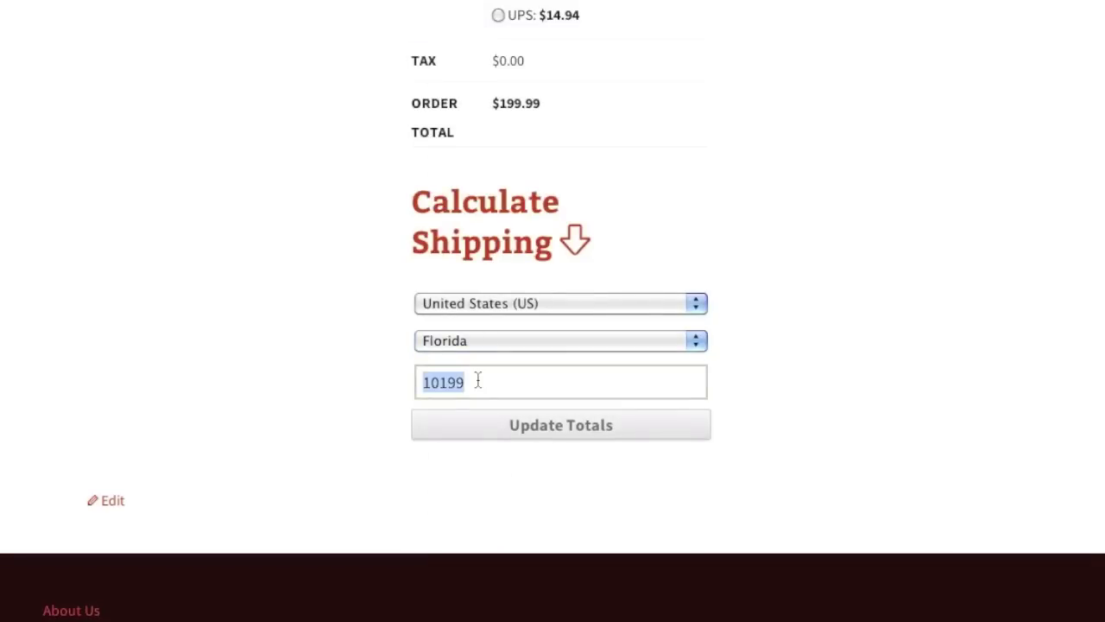
pyautogui.write('33771')
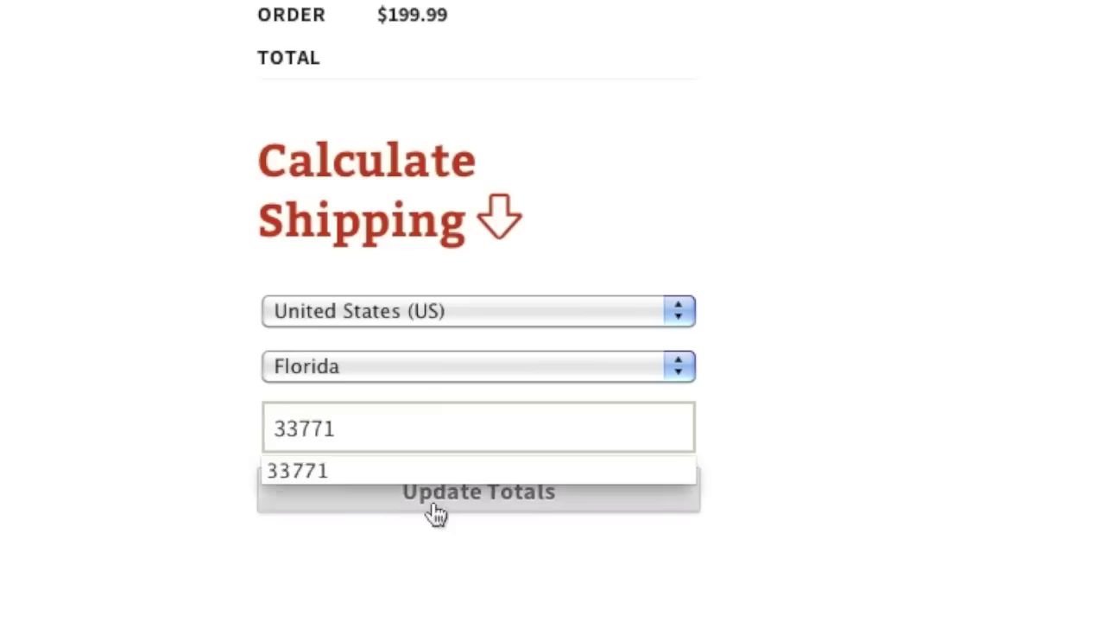
pyautogui.click(434, 511)
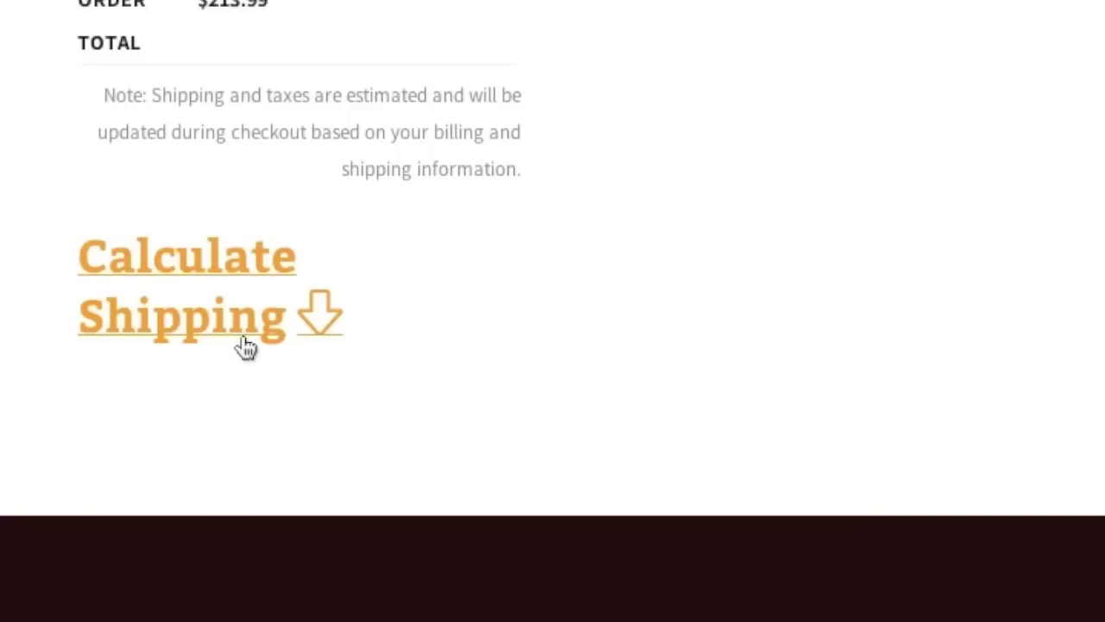
# Change the shipping country to Canada and update the totals to $209.98.
pyautogui.click(247, 344)
pyautogui.click(252, 407)
pyautogui.click(217, 383)
pyautogui.click(239, 589)
pyautogui.scroll(-8, 718, 358)
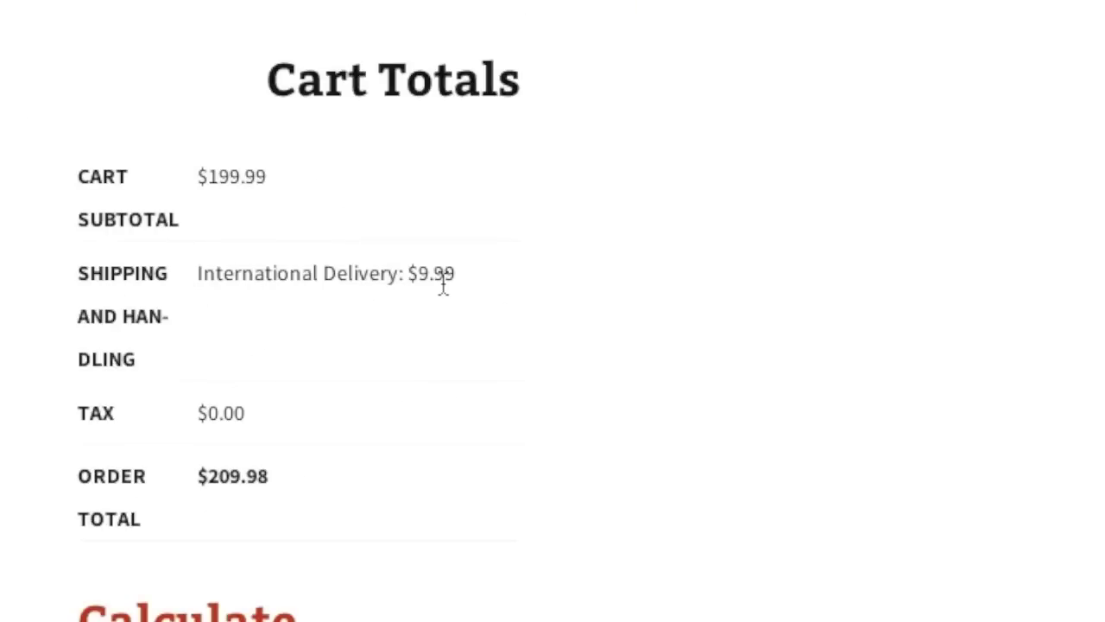
pyautogui.scroll(5, 513, 395)
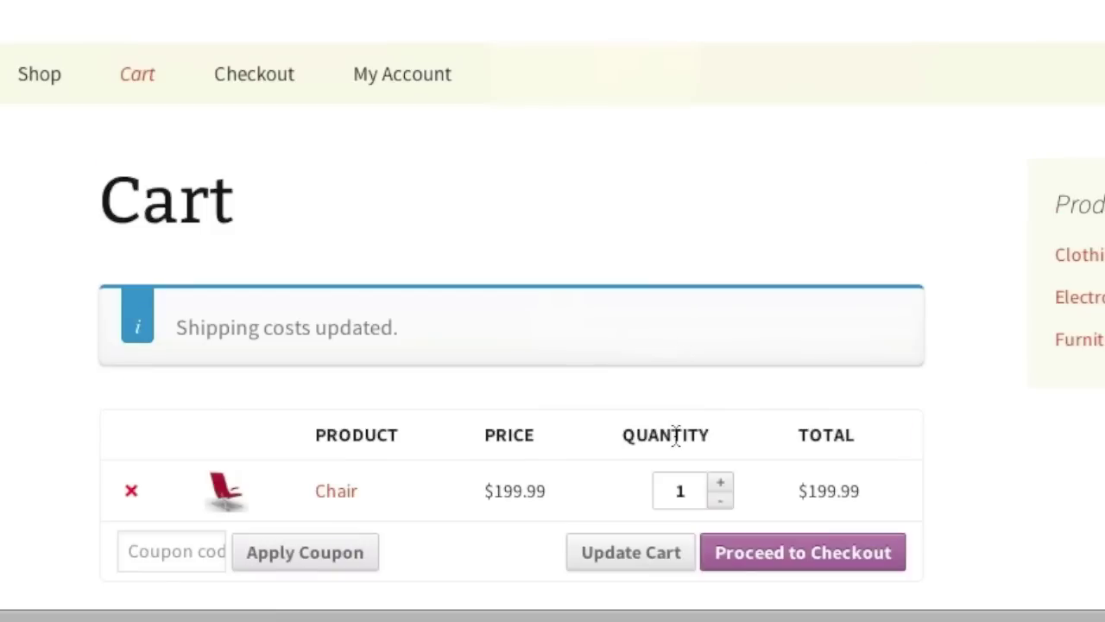
# Proceed from the cart to the Checkout page, then open Appearance > Themes in the dashboard.
pyautogui.click(799, 558)
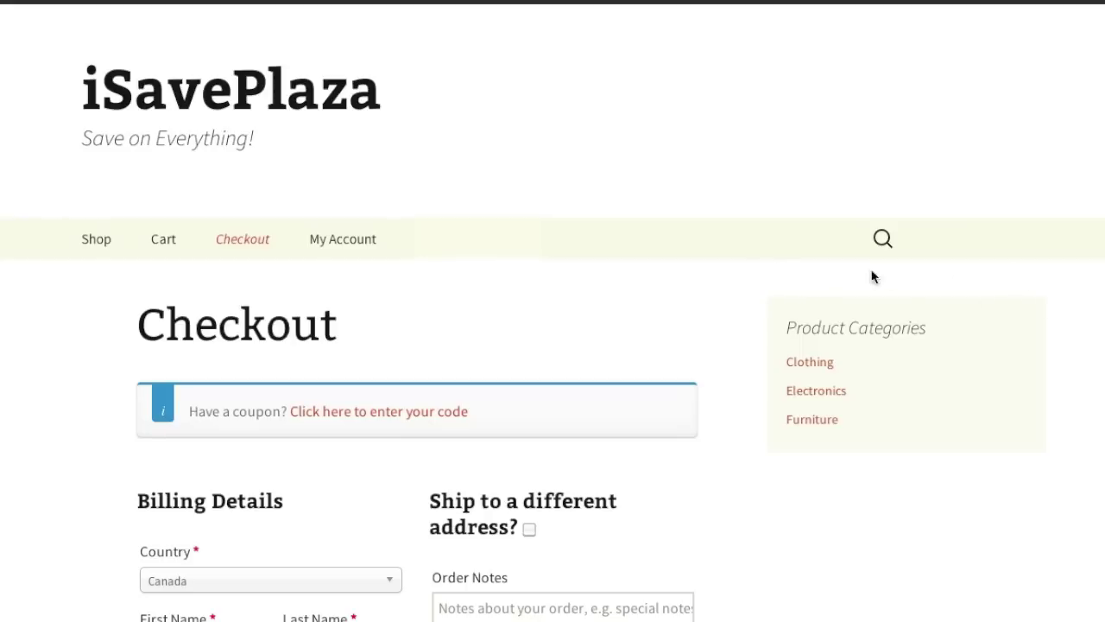
pyautogui.click(164, 252)
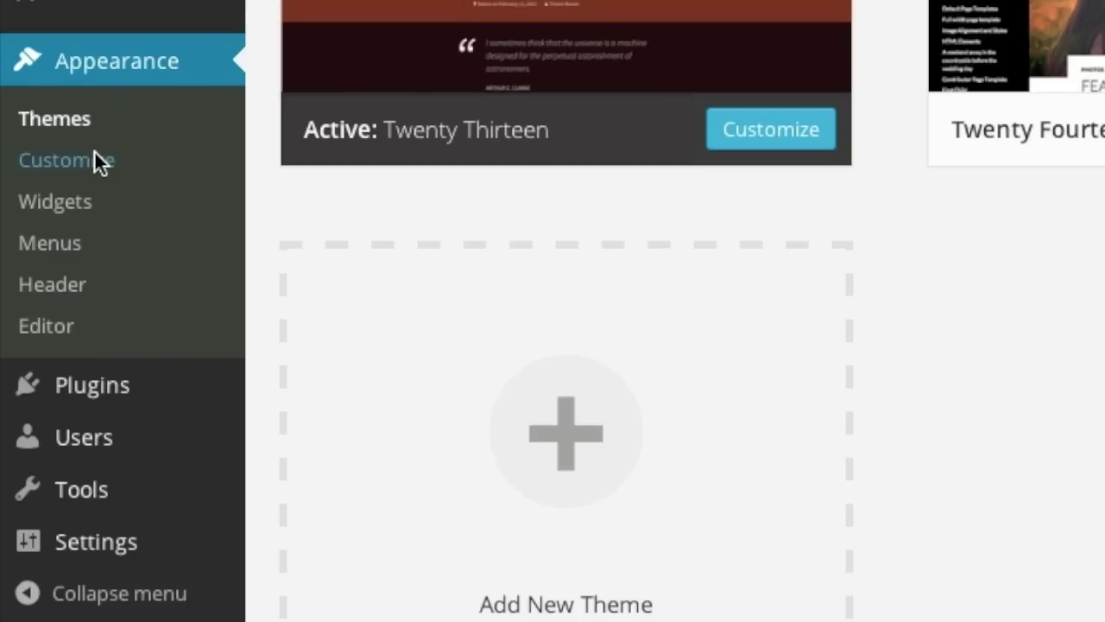
# Add a WooCommerce Cart widget set to hide when empty to the Secondary Widget Area, and drag it to the top.
pyautogui.click(94, 160)
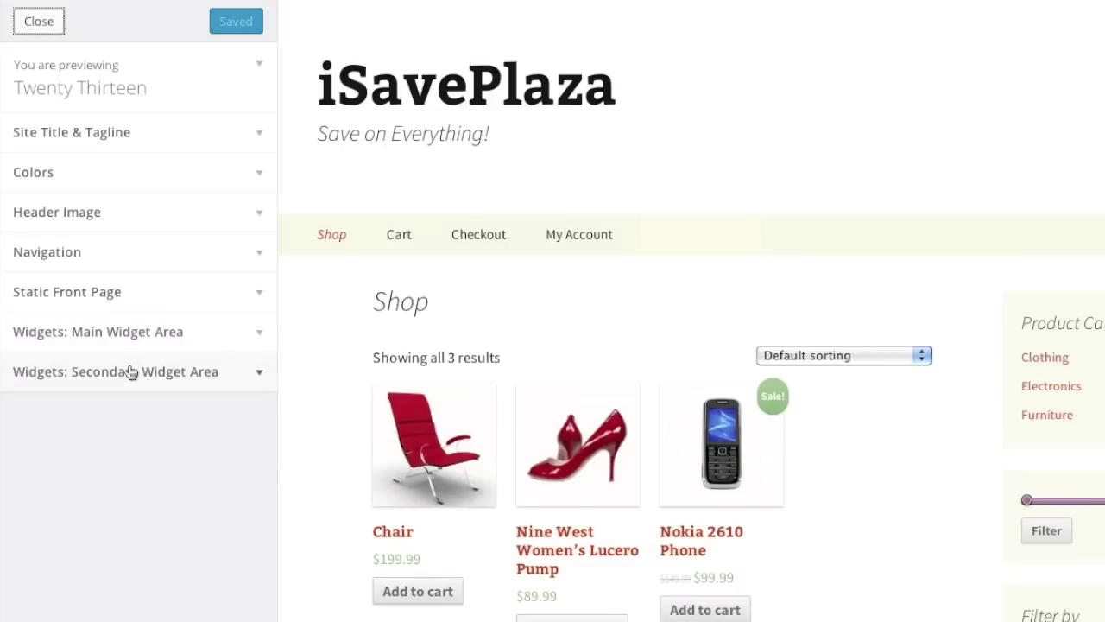
pyautogui.click(131, 373)
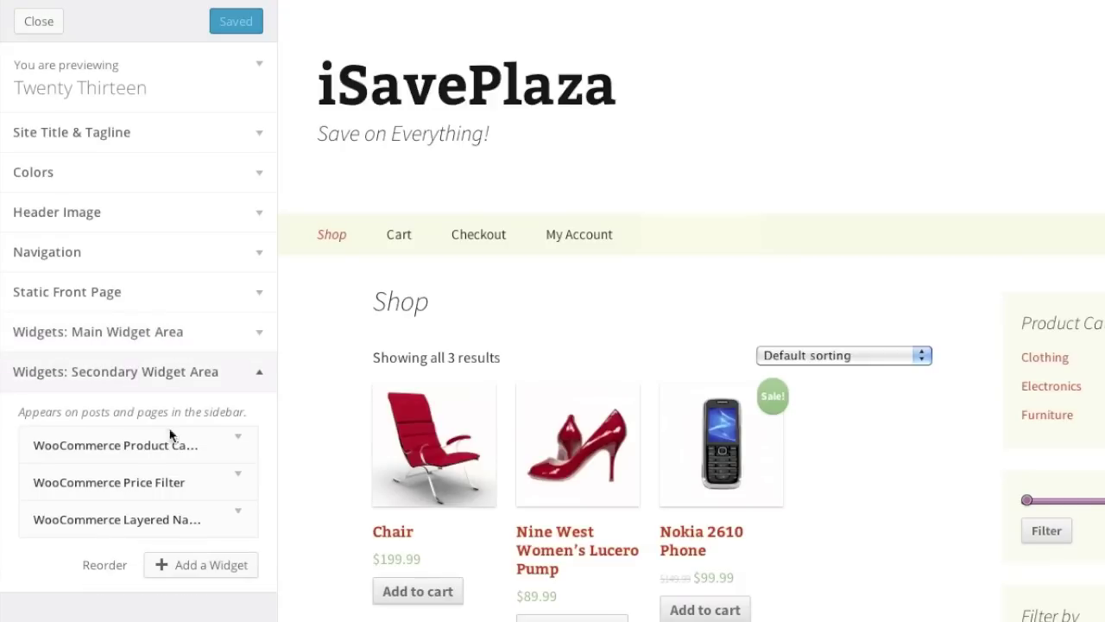
pyautogui.click(194, 567)
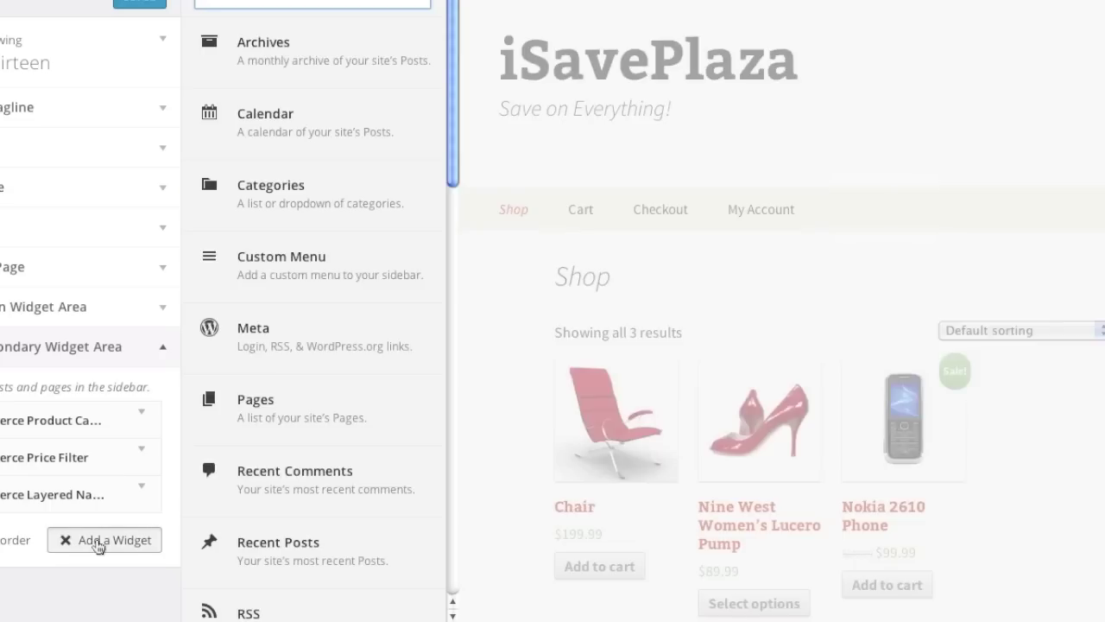
pyautogui.scroll(-10, 313, 406)
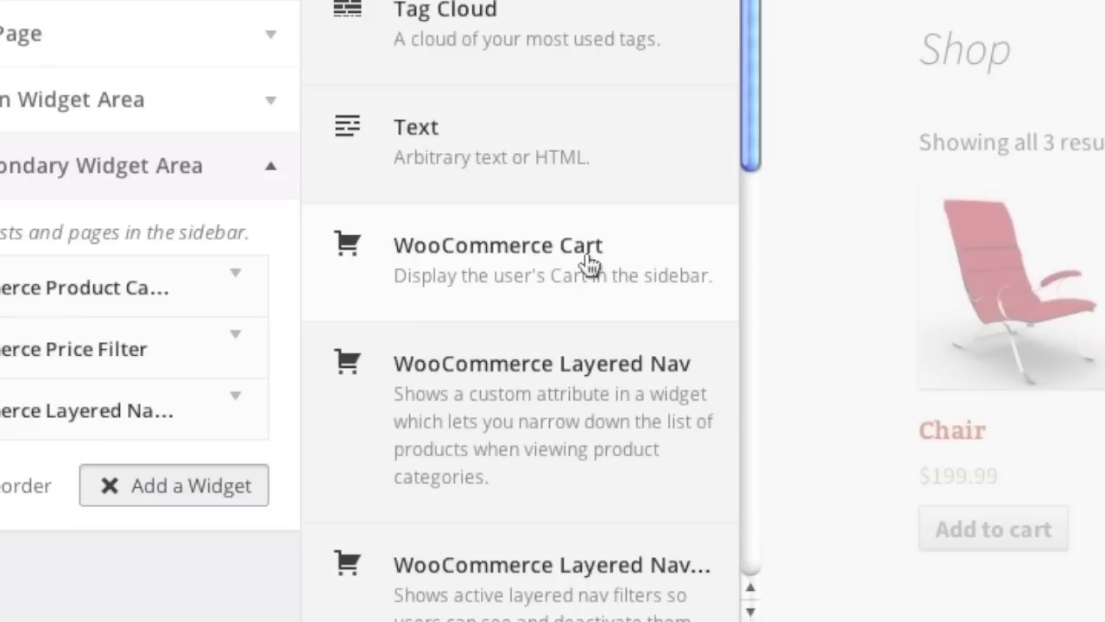
pyautogui.click(587, 259)
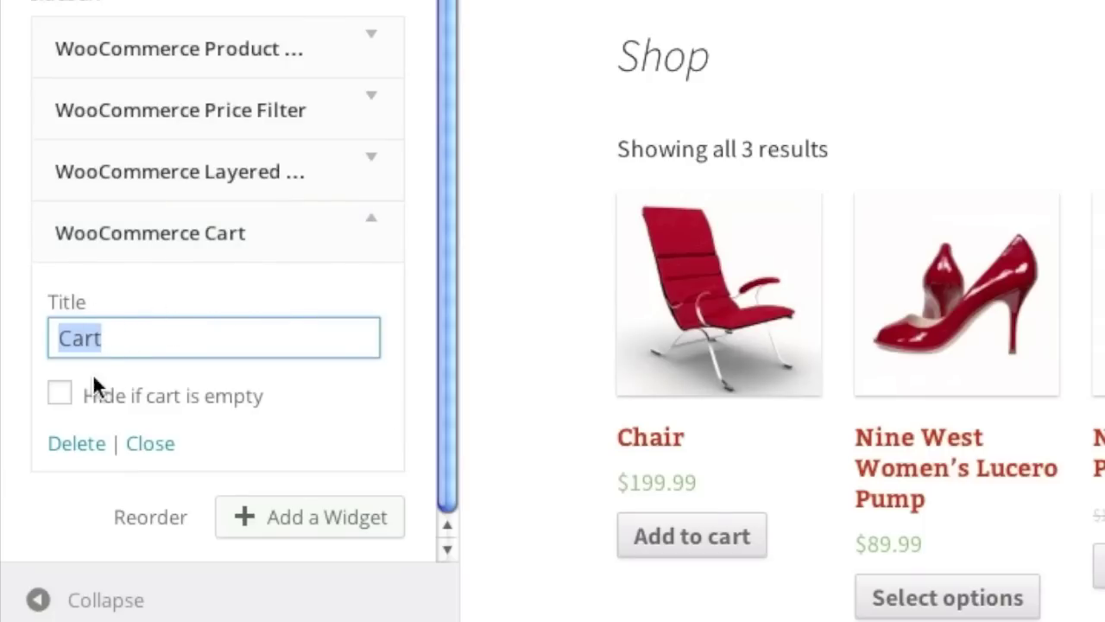
pyautogui.click(61, 395)
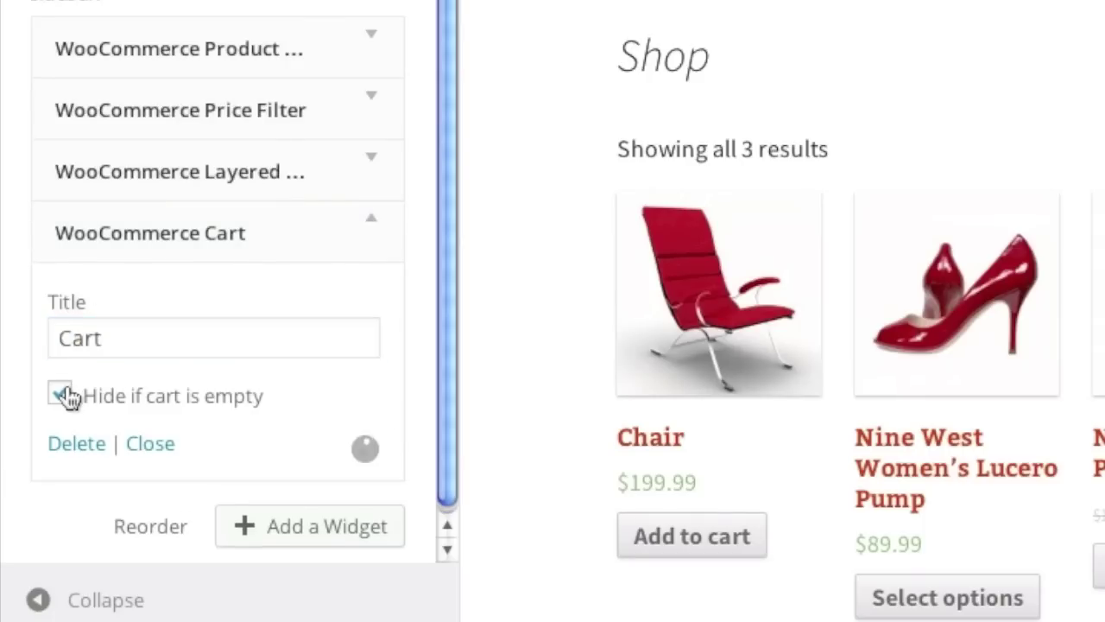
pyautogui.click(150, 443)
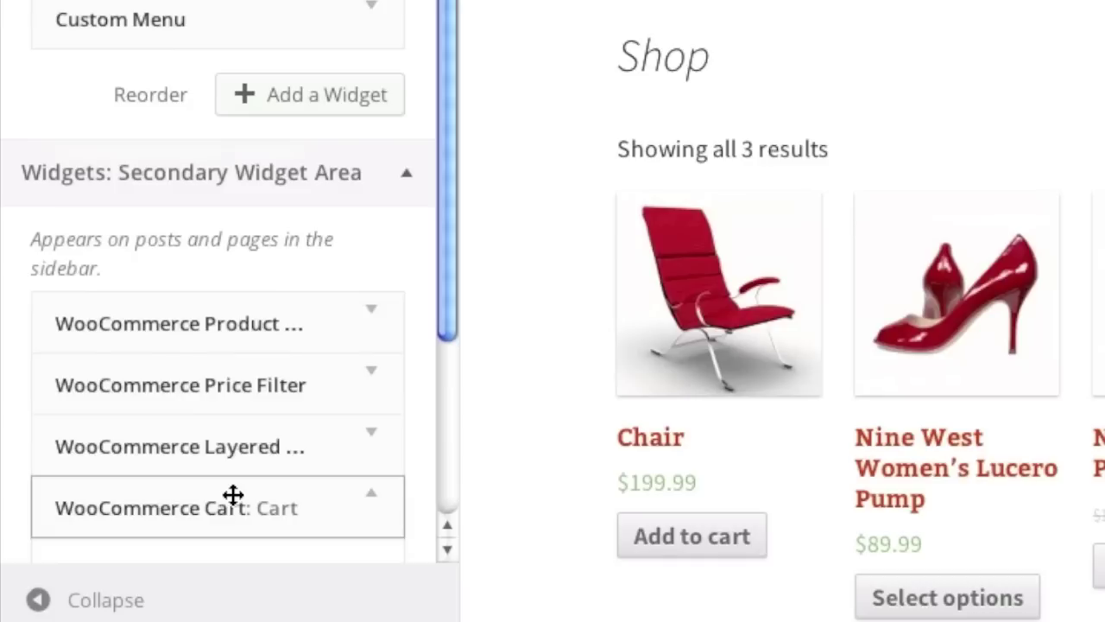
pyautogui.click(233, 495)
pyautogui.moveTo(233, 476); pyautogui.dragTo(271, 291)
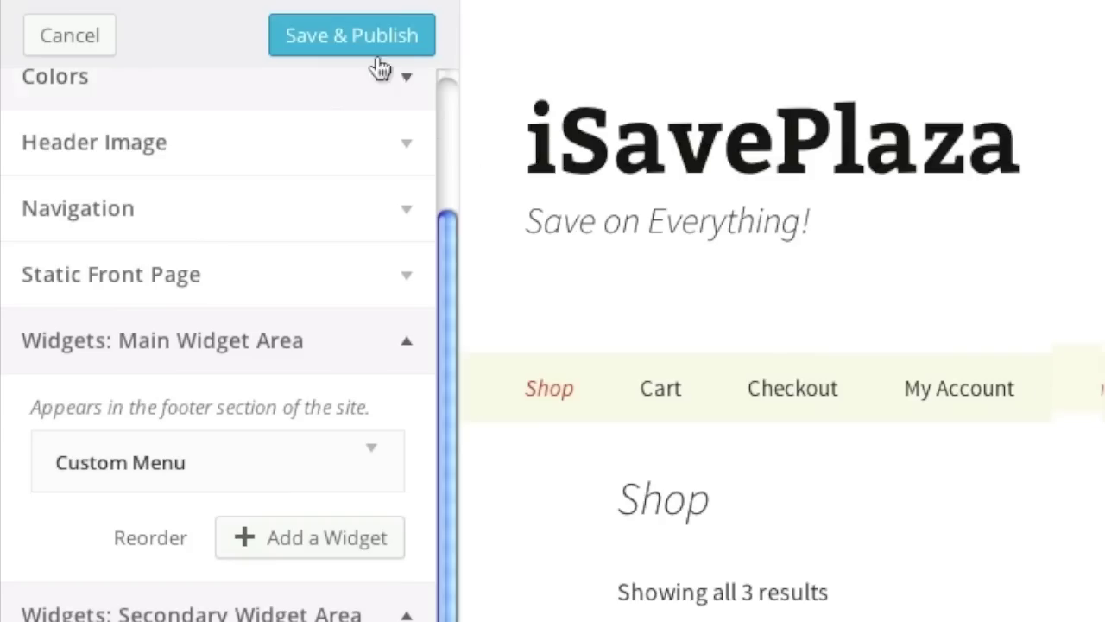
# Publish the customizer changes and view the Cart widget with the Chair on the live Shop page.
pyautogui.click(362, 54)
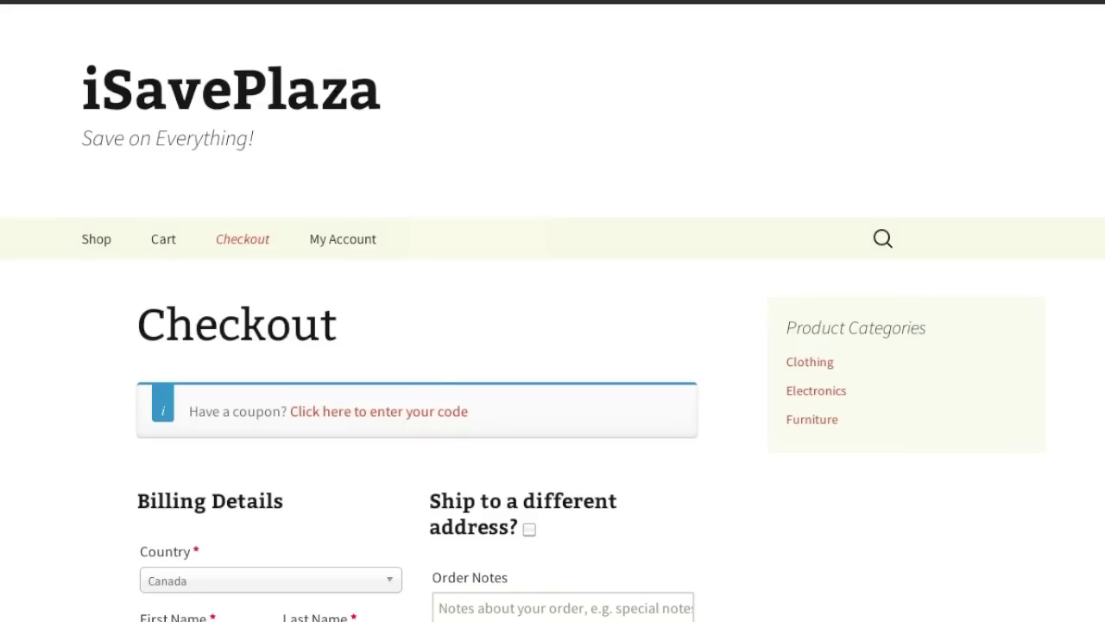
pyautogui.click(193, 217)
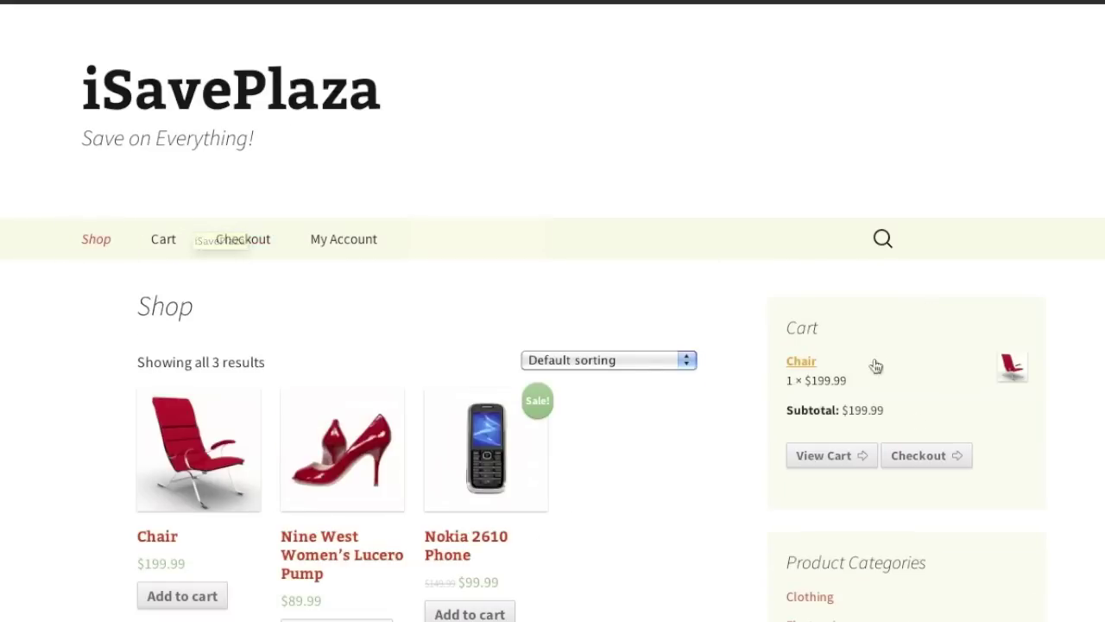